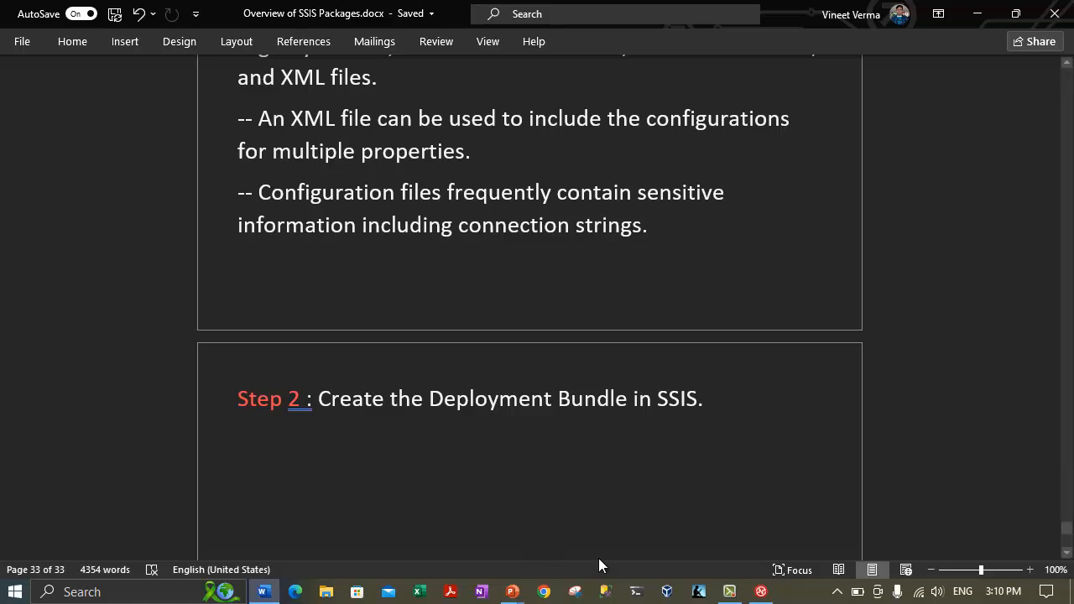
# Launch Visual Studio 2022 by searching 'visual' from the taskbar search box.
pyautogui.click(126, 593)
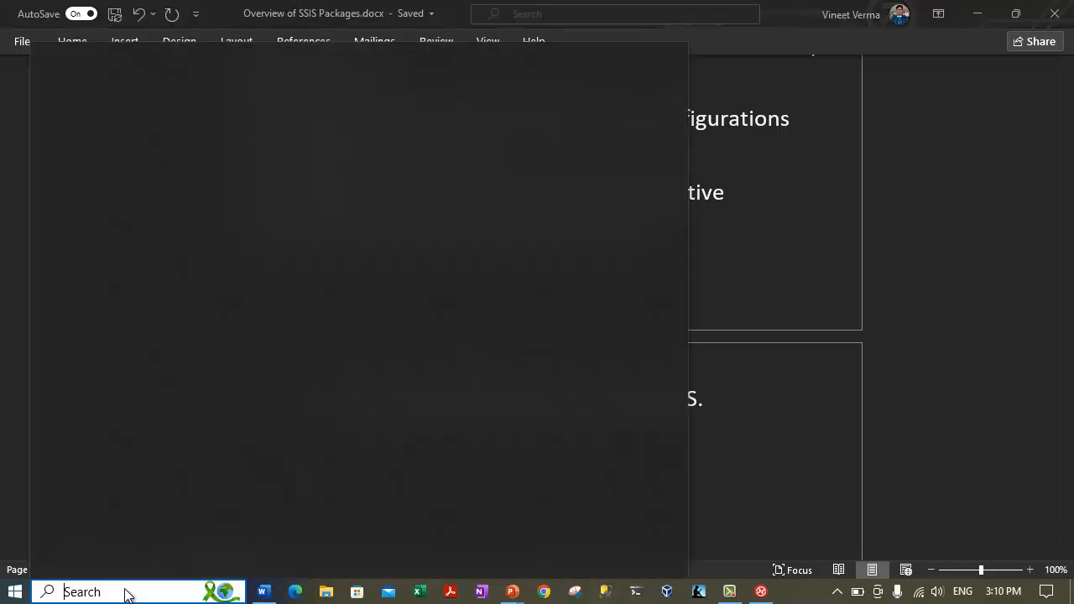
pyautogui.write('vis')
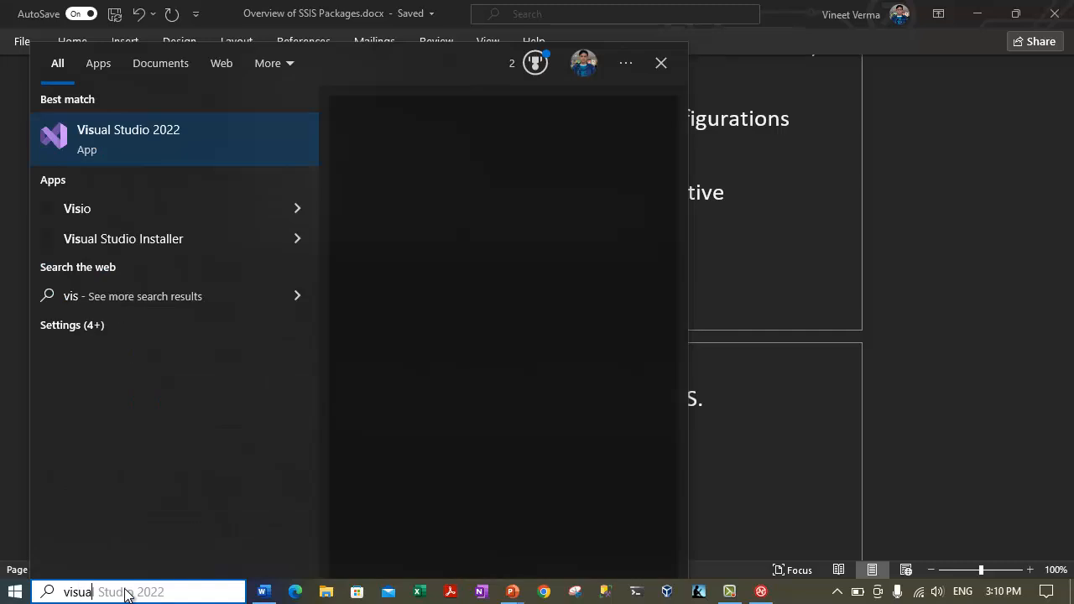
pyautogui.write('ua')
pyautogui.press('Return')
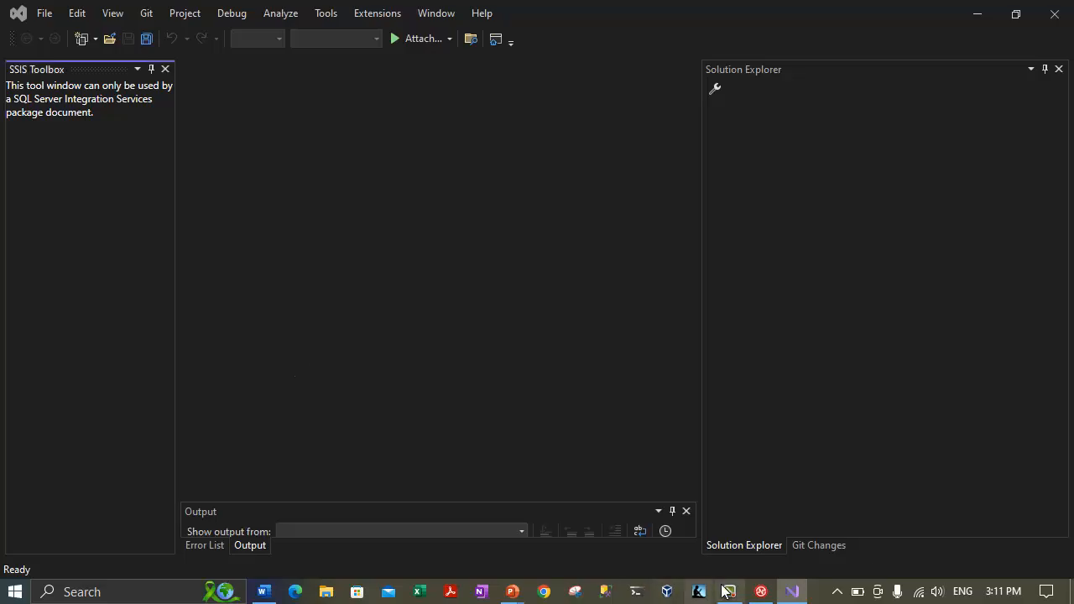
# Bring the Word notes window back in front of Visual Studio.
pyautogui.click(264, 594)
# Note under Step 2 that a deployment bundle is a folder with everything needed on this computer, then start a '--' line.
pyautogui.click(269, 436)
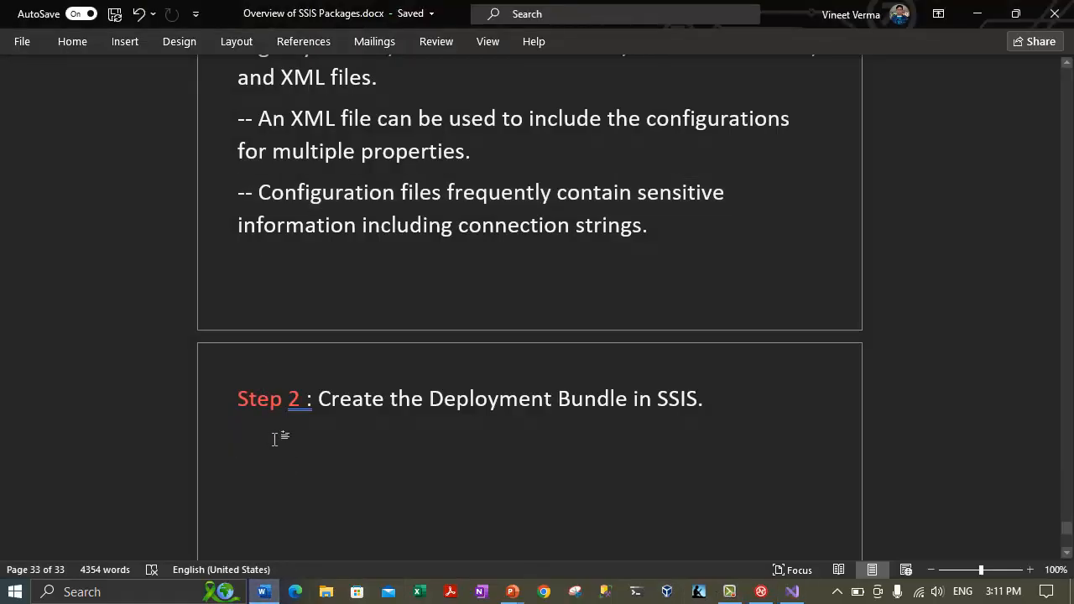
pyautogui.write('-- we wi')
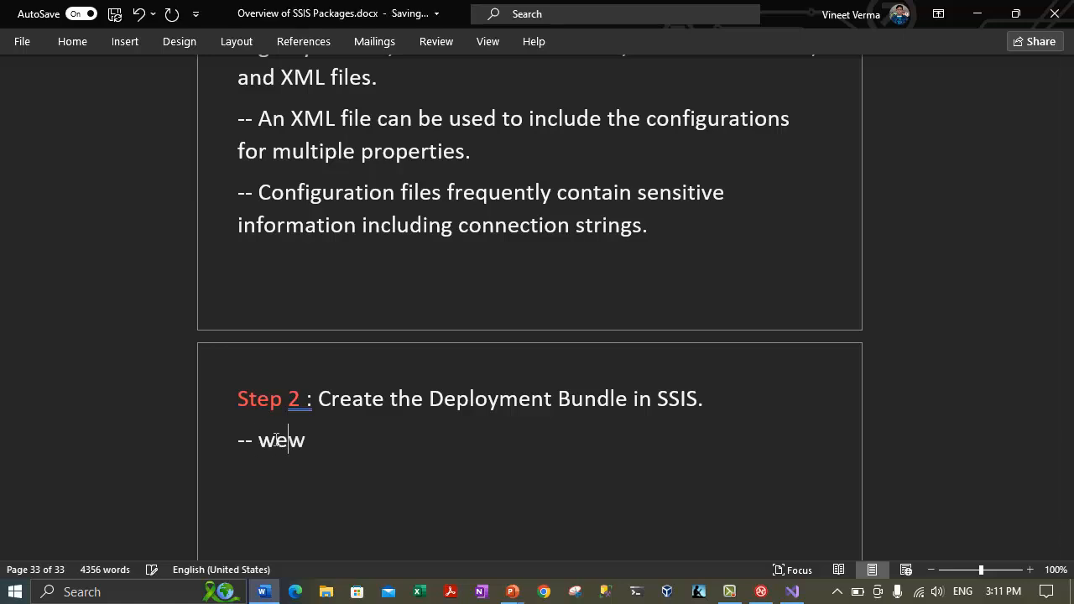
pyautogui.write('ll create a deploymentbundle')
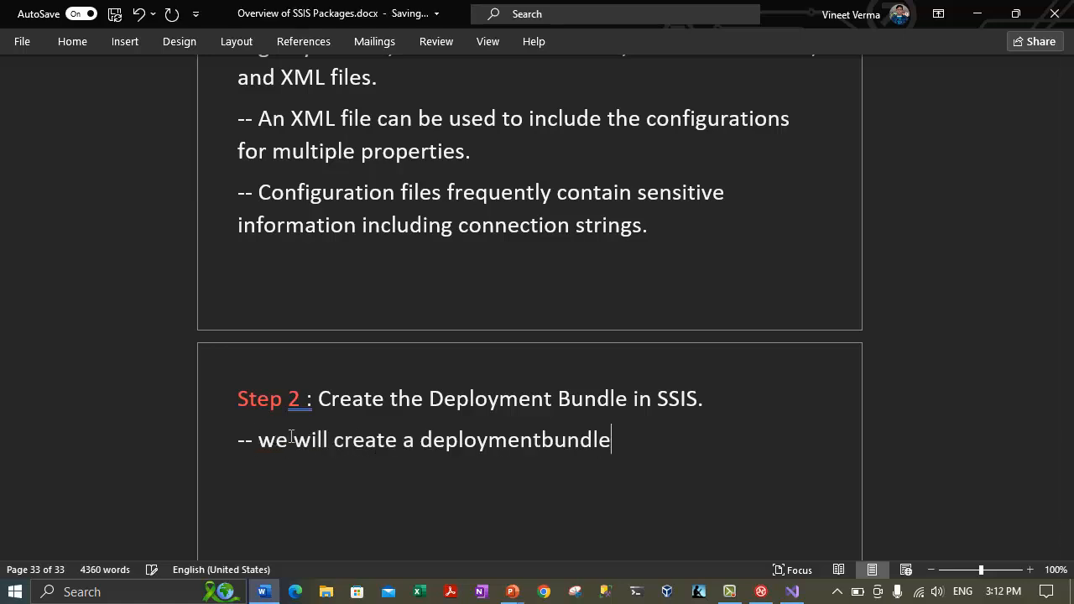
pyautogui.press('Left')
pyautogui.press('Left')
pyautogui.press('Left')
pyautogui.press('Left')
pyautogui.press('Left')
pyautogui.press('Left')
pyautogui.press('Left')
pyautogui.press('Right')
pyautogui.press('Right')
pyautogui.press('Right')
pyautogui.press('Right')
pyautogui.press('Right')
pyautogui.press('Right')
pyautogui.press('Right')
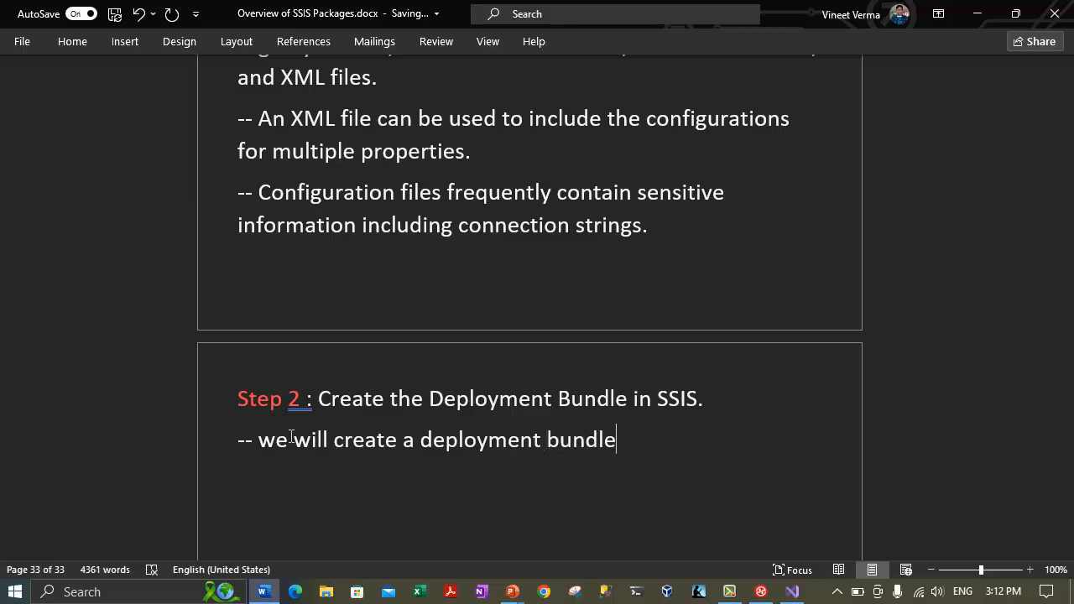
pyautogui.write(', which is a fold')
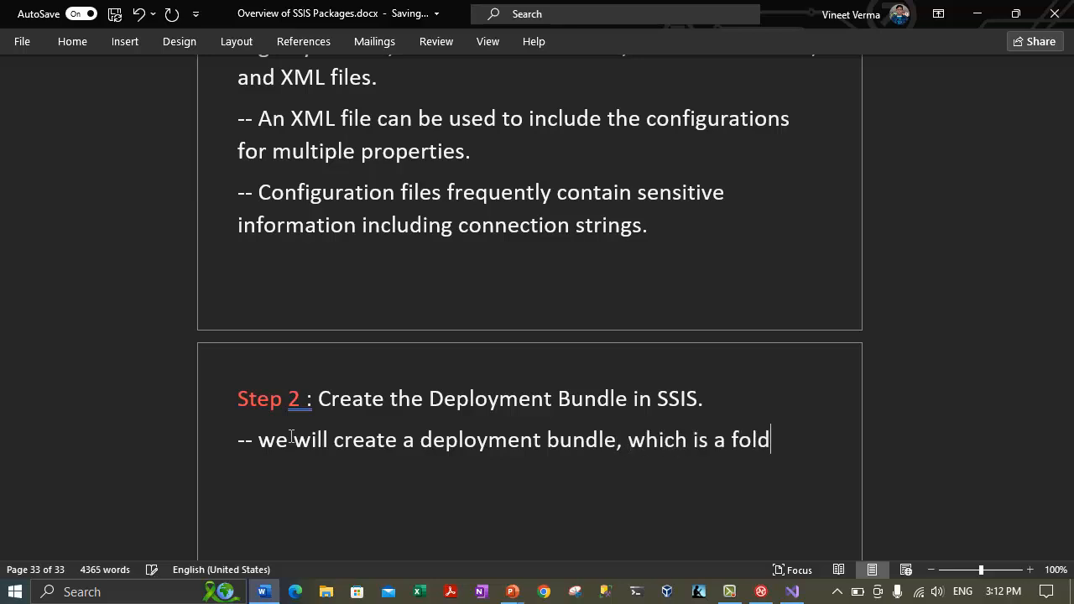
pyautogui.write('er thatcontains all the ')
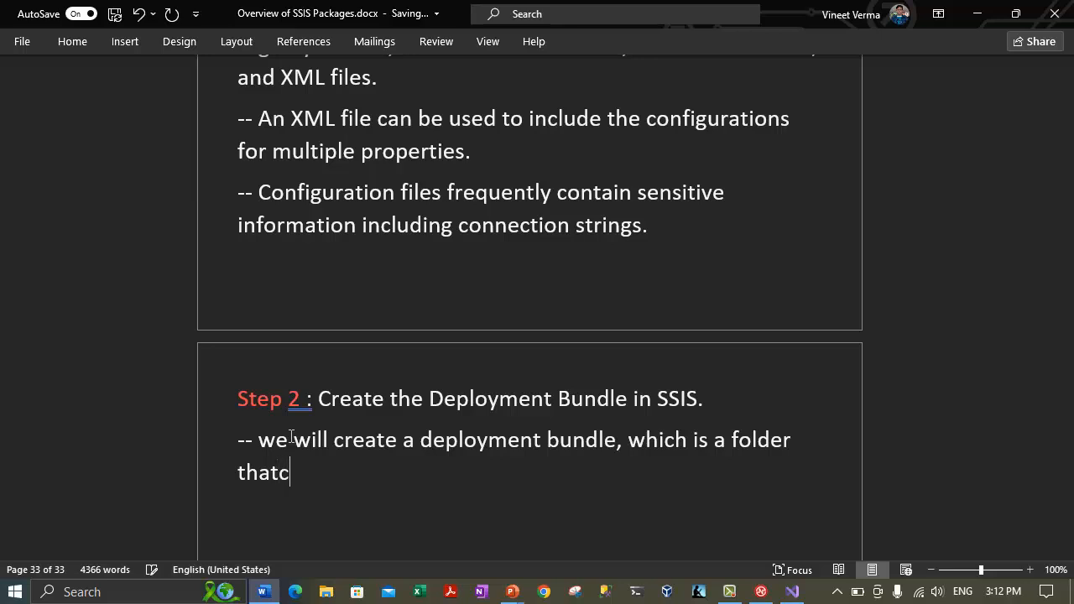
pyautogui.write('items needed to perform the installation of packages on')
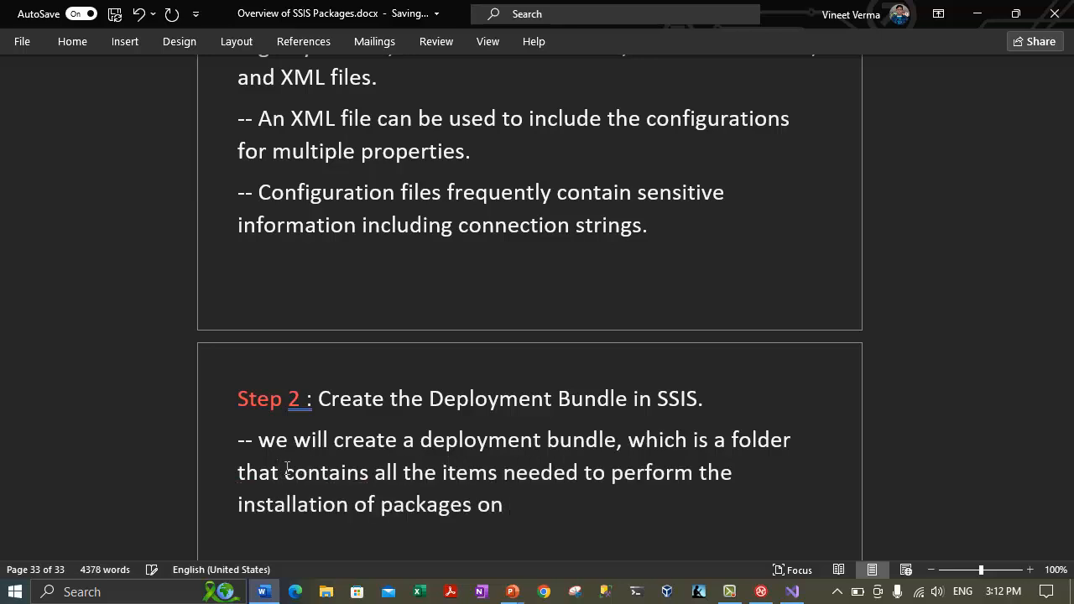
pyautogui.write('this computer.')
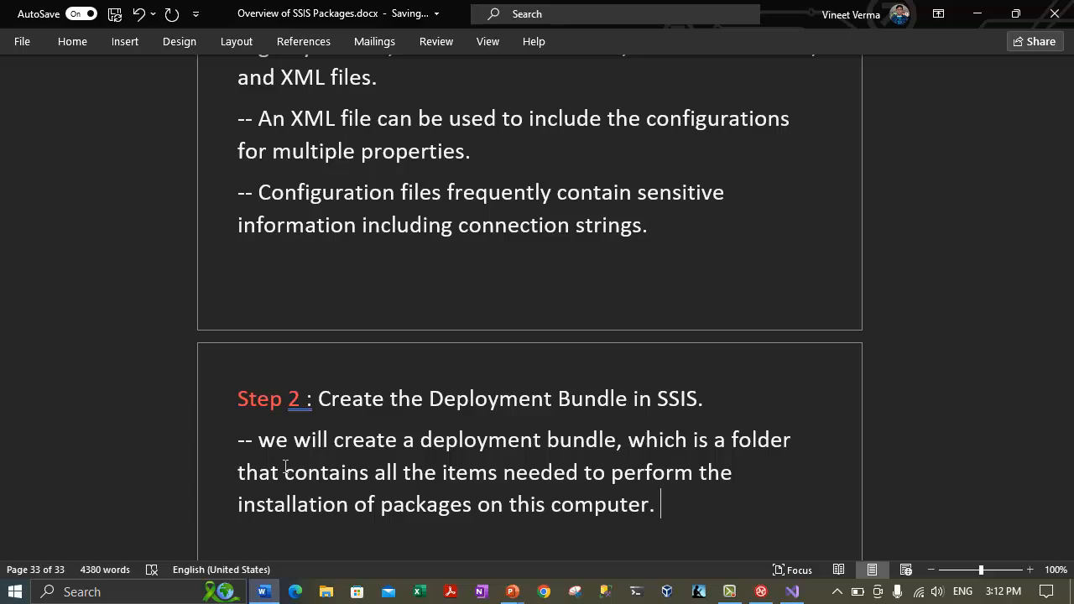
pyautogui.press('Return')
pyautogui.write('--')
pyautogui.scroll(-1, 275, 343)
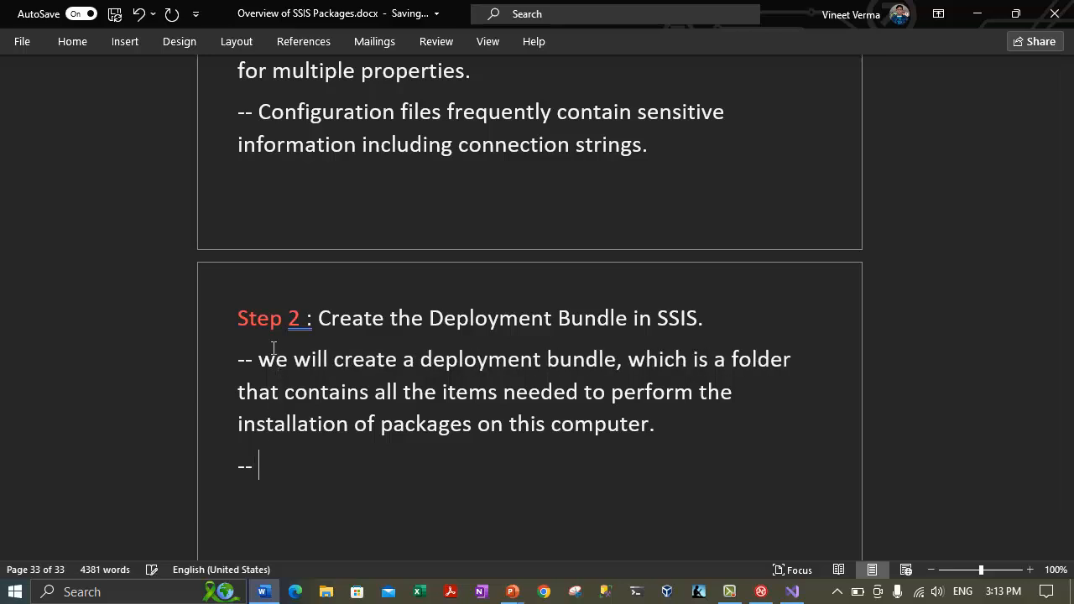
# Type 'This Deployment bundle will include a deployment manifest', correcting the misspelled 'deploymeny'.
pyautogui.write('This Deployment bindle will inclu')
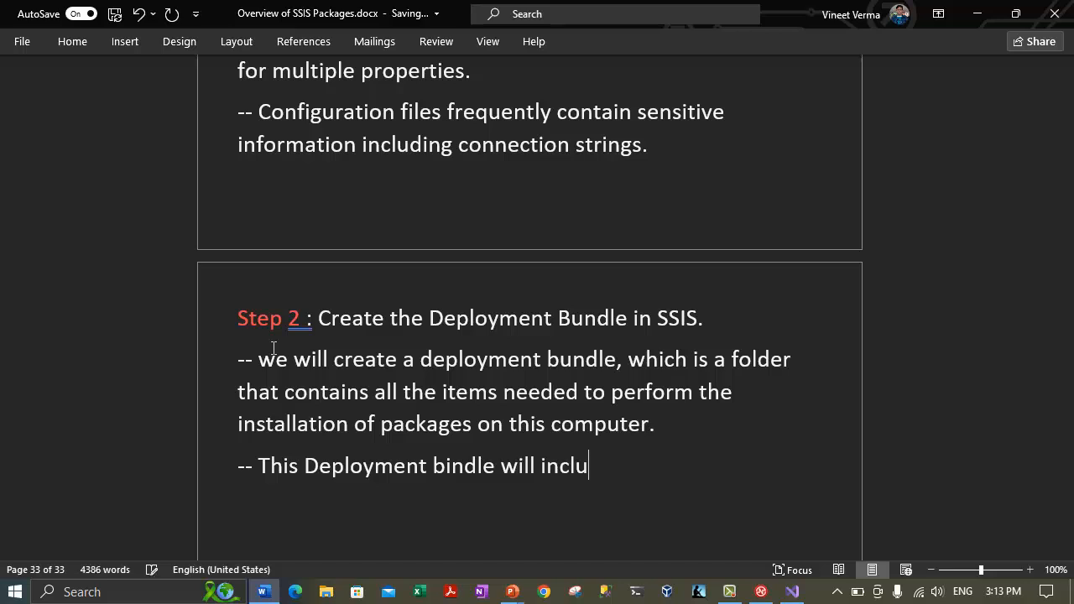
pyautogui.write('de a deplo')
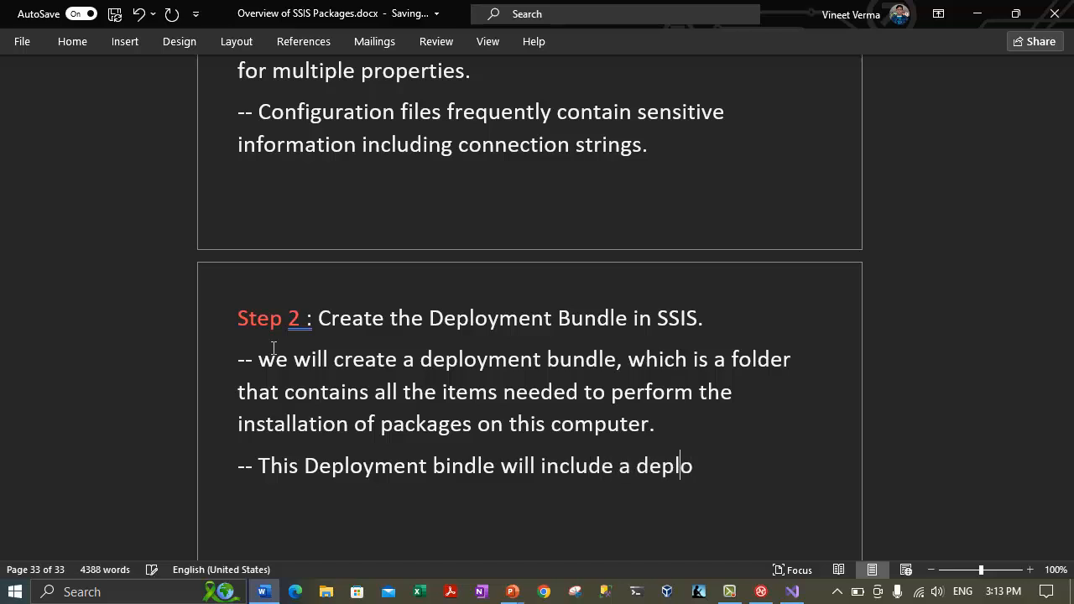
pyautogui.write('ymeny m')
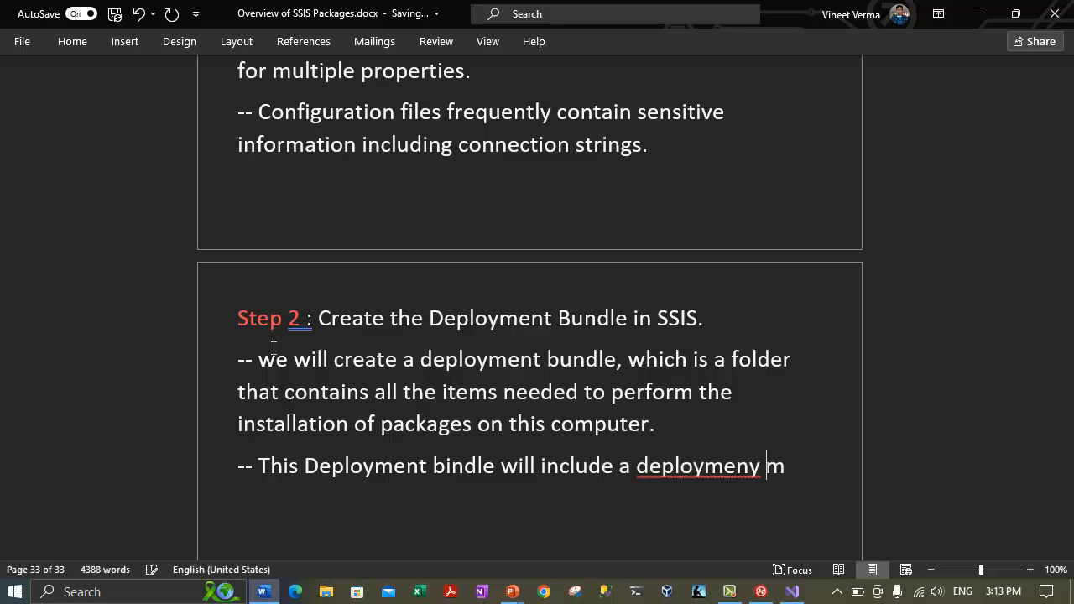
pyautogui.write('anifest')
pyautogui.rightClick(702, 466)
pyautogui.click(495, 367)
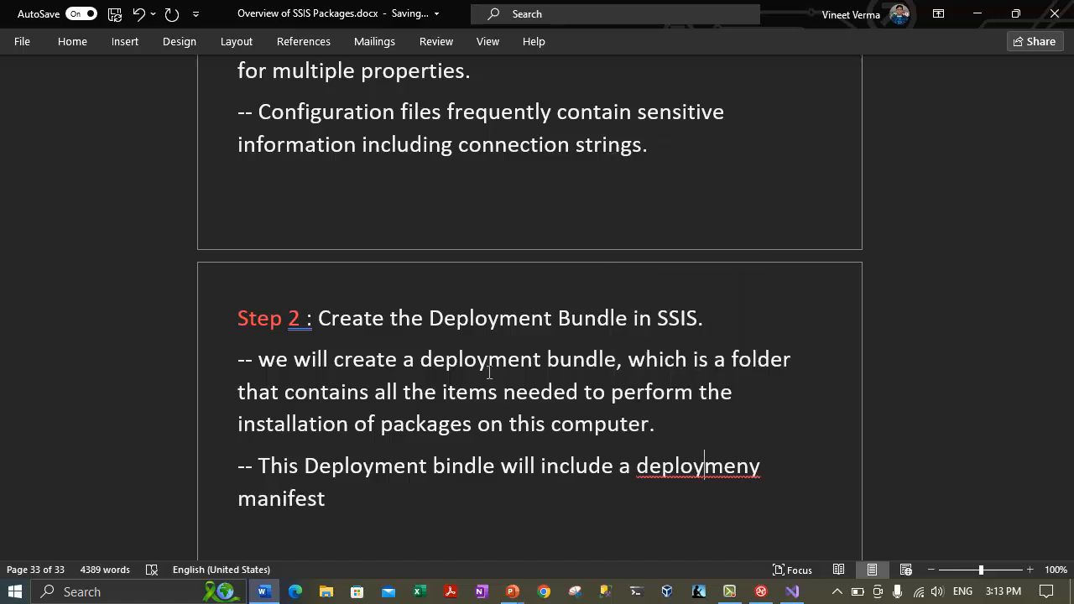
pyautogui.click(376, 501)
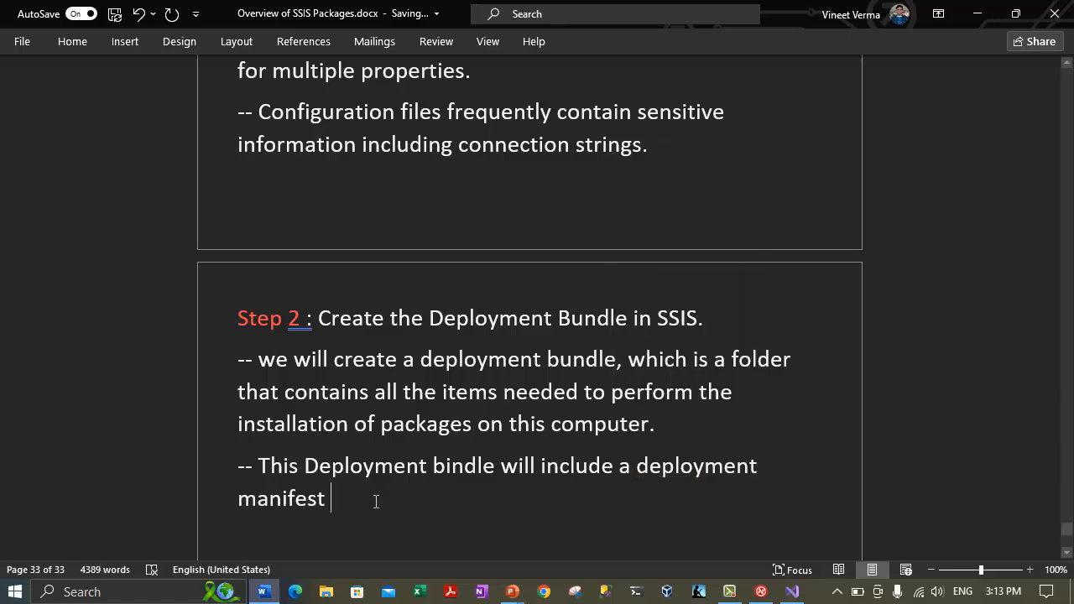
pyautogui.press('BackSpace')
# Finish the sentence with package copies and supporting files from the Deployment Tutorial project.
pyautogui.write(',')
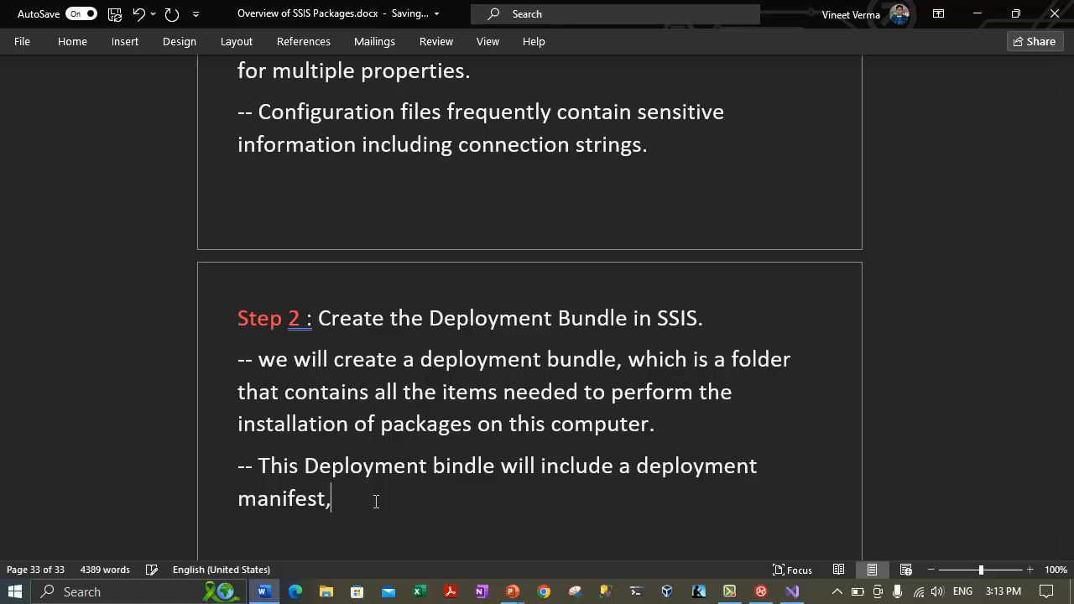
pyautogui.write(' copies of the ')
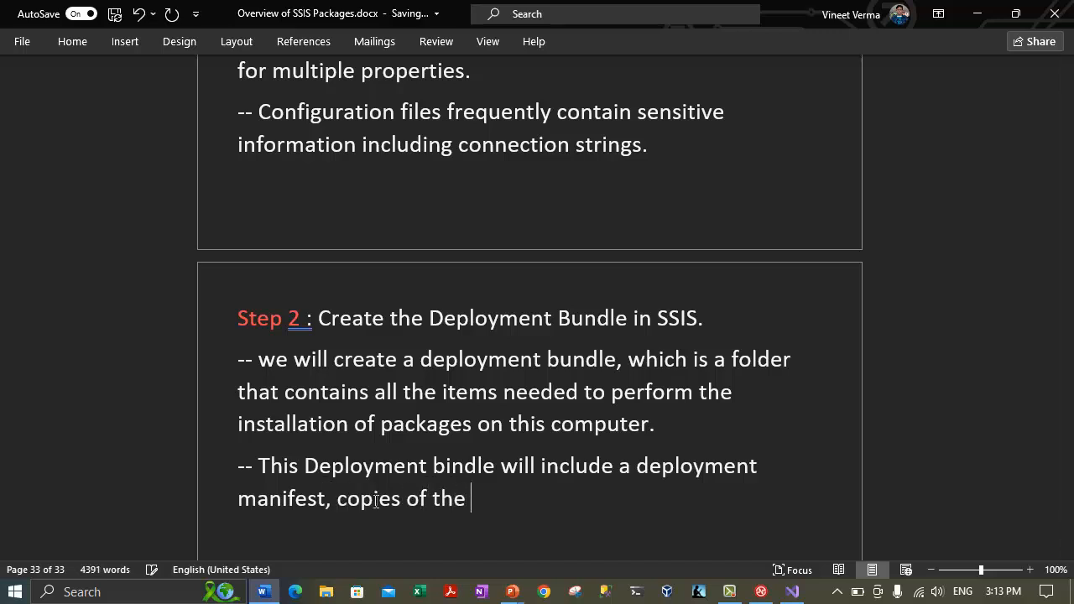
pyautogui.write('package')
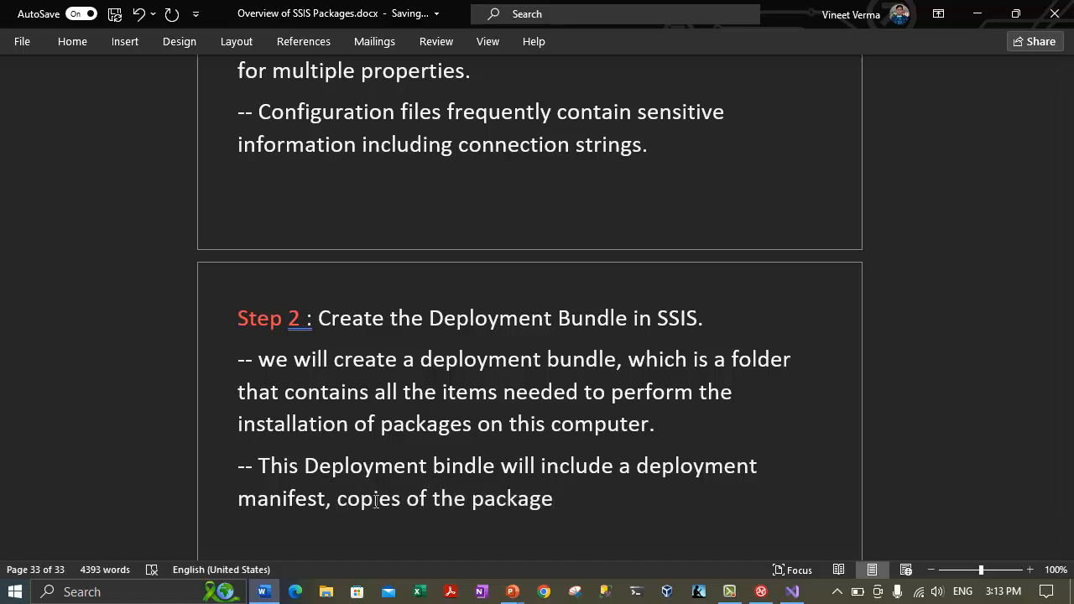
pyautogui.write('s, andc')
pyautogui.write('copies of the')
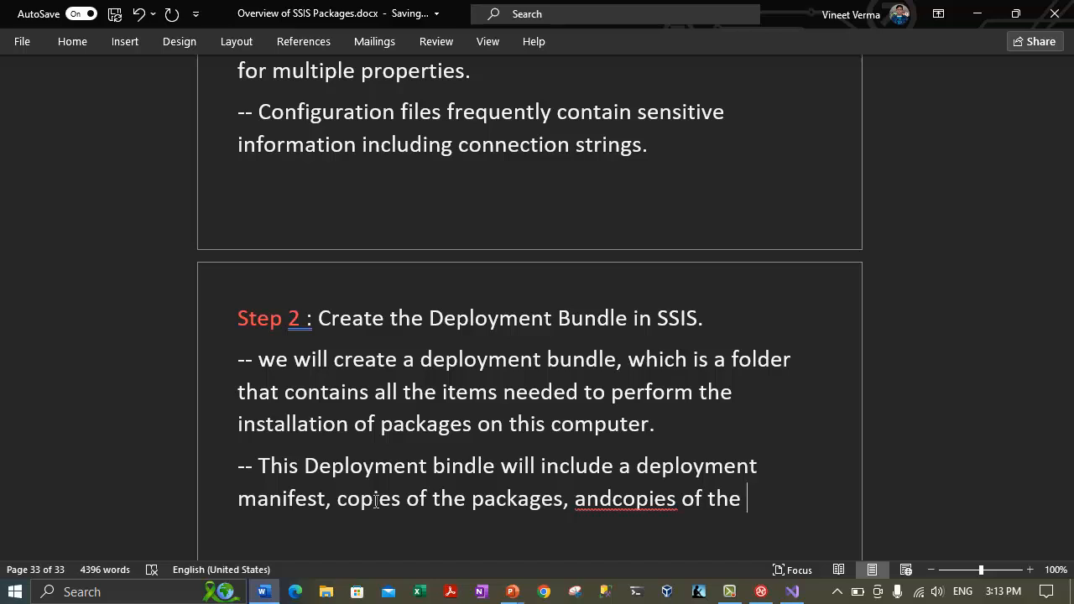
pyautogui.write('supporting files')
pyautogui.click(612, 499)
pyautogui.click(463, 553)
pyautogui.write('from ')
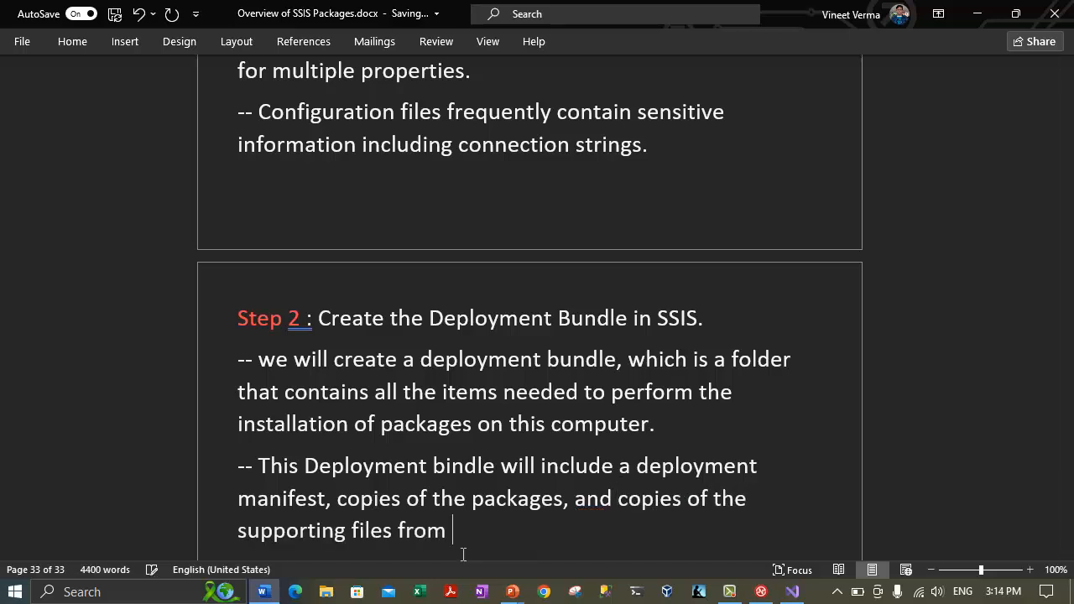
pyautogui.write('the Deplo')
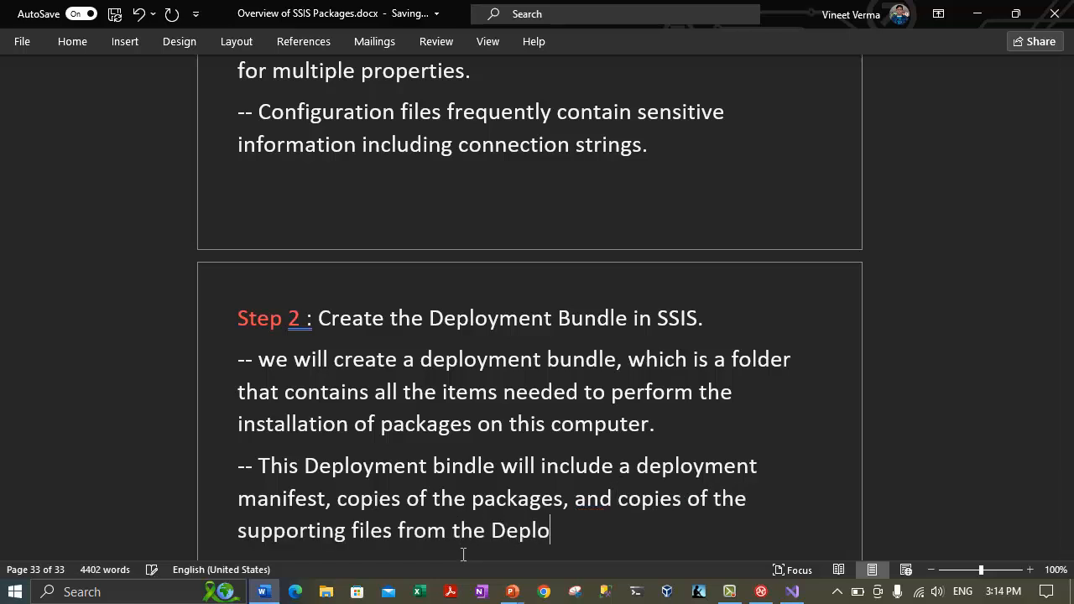
pyautogui.write('yment Tutorial project.')
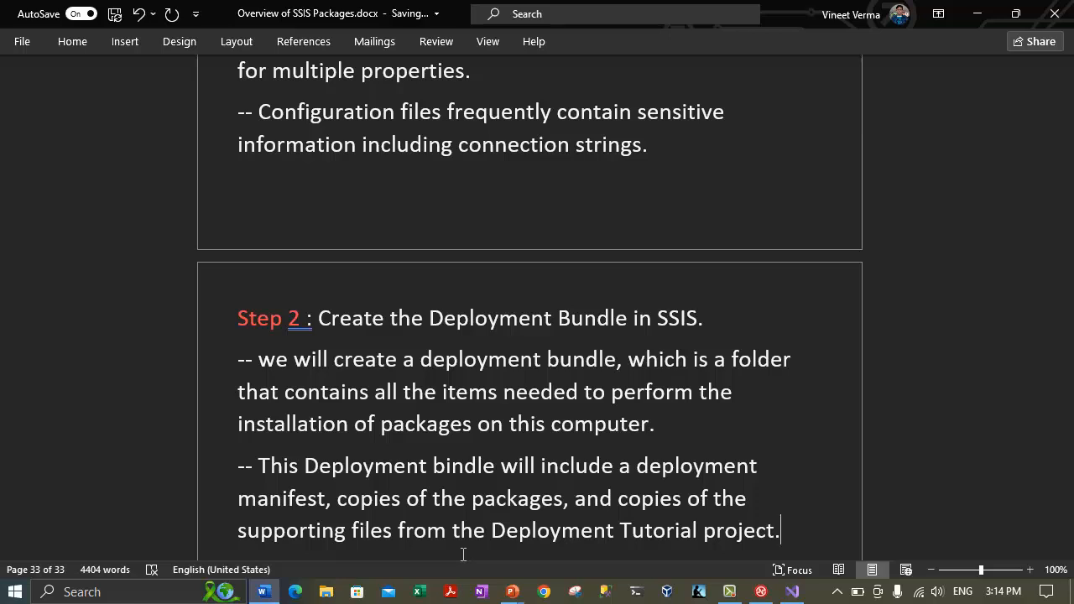
pyautogui.press('Return')
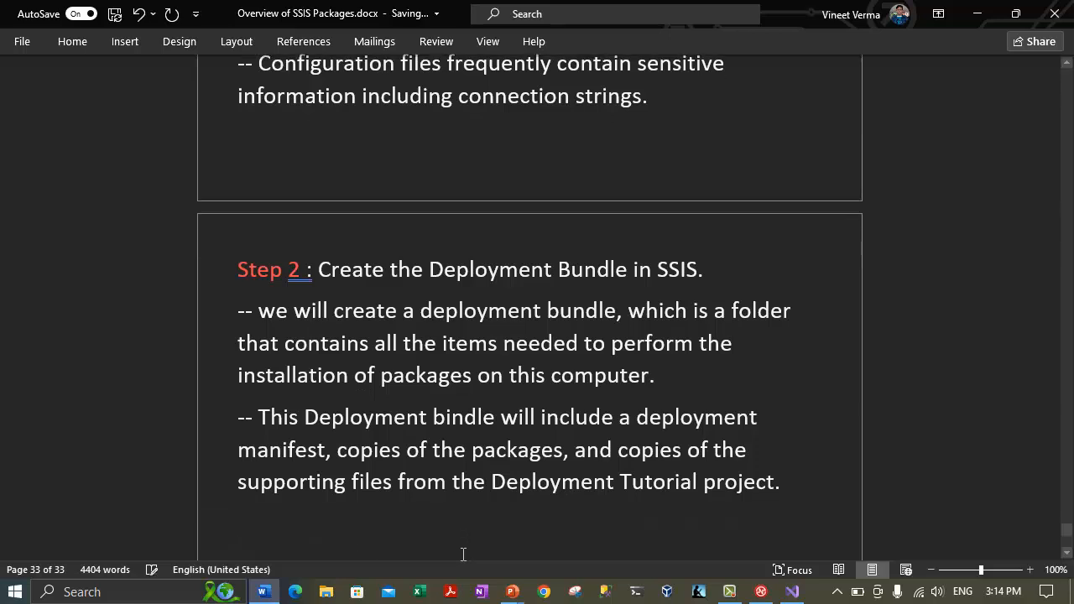
# Type '-- The Deployment Manifest lists the packages, miscellaneous files, and configuration in the deployment bundle'.
pyautogui.write('-- ')
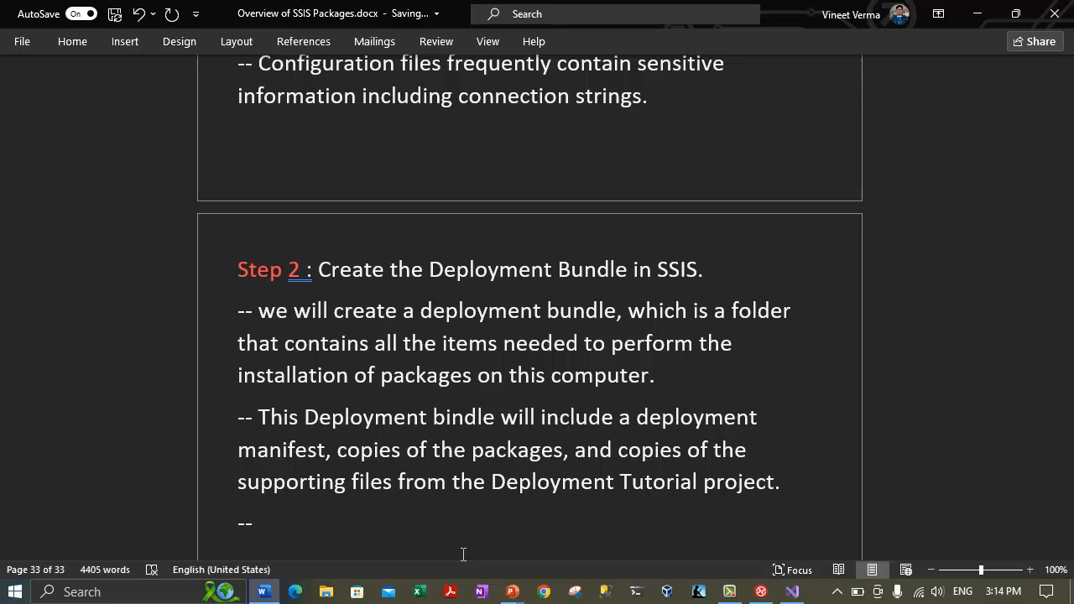
pyautogui.write('The Deploy')
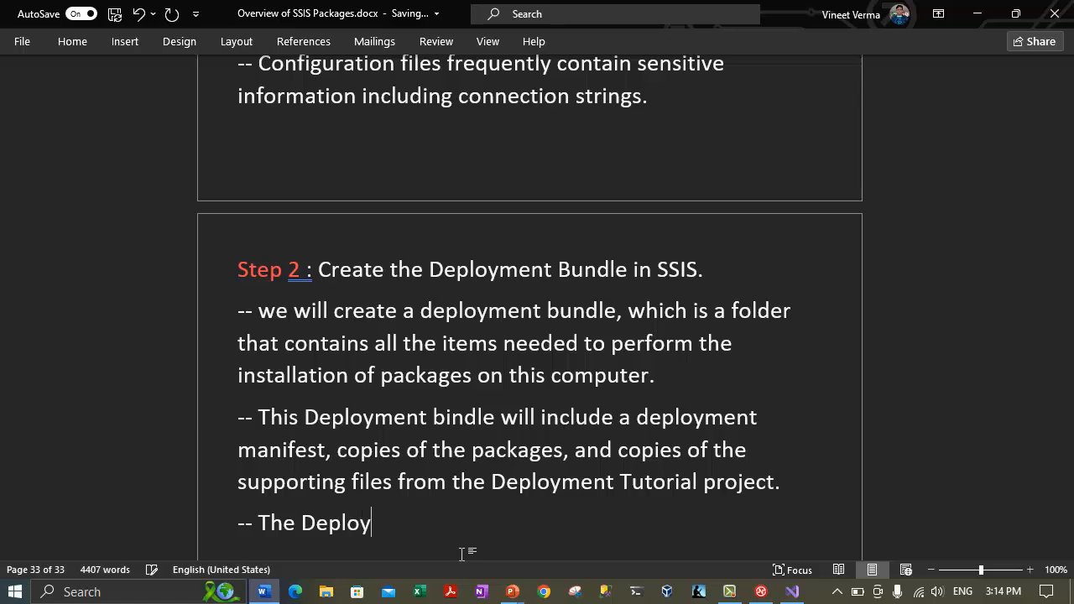
pyautogui.write('ment Manifezt')
pyautogui.press('BackSpace')
pyautogui.press('BackSpace')
pyautogui.write('st')
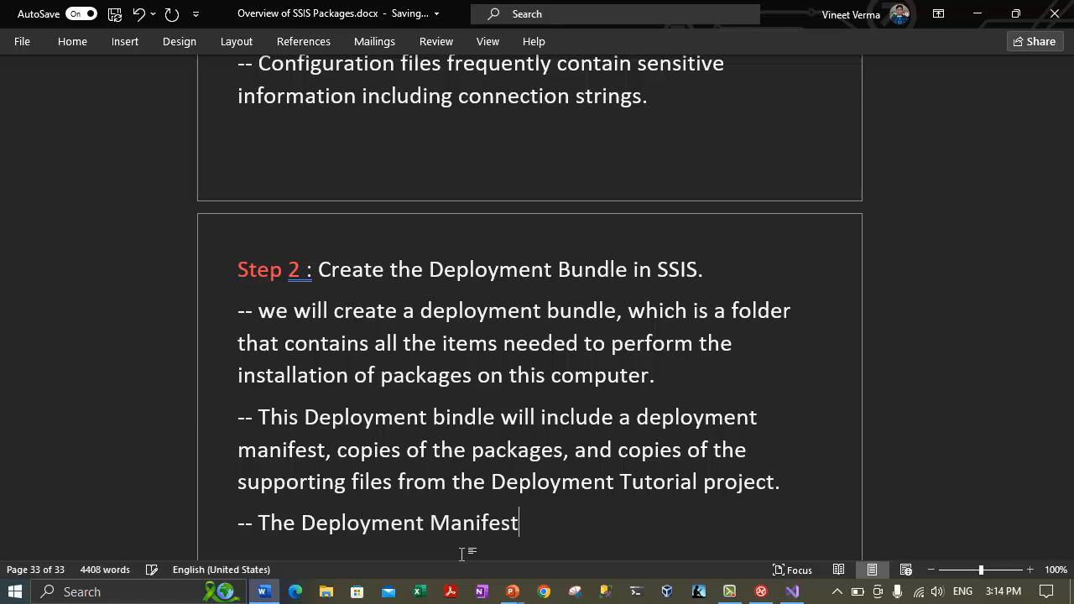
pyautogui.write(' lists the ')
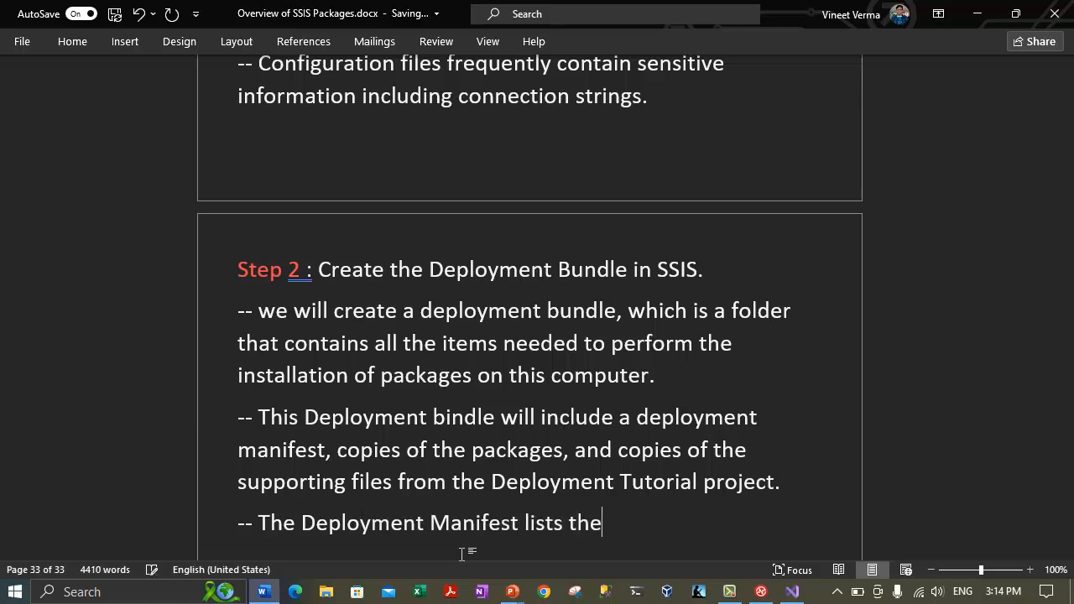
pyautogui.write('packages, m')
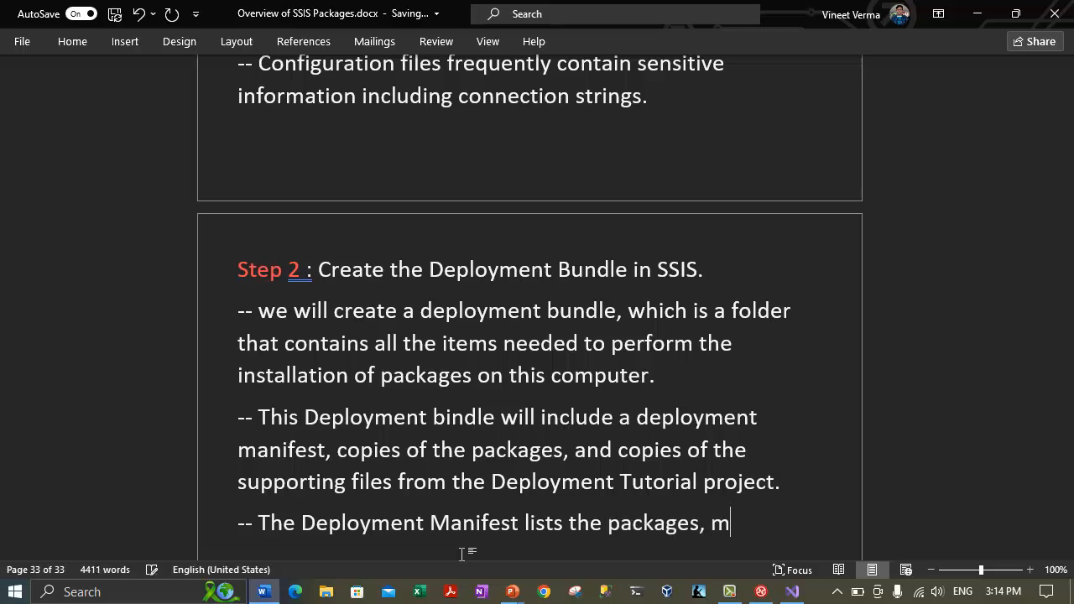
pyautogui.write('iscellaneous files, a')
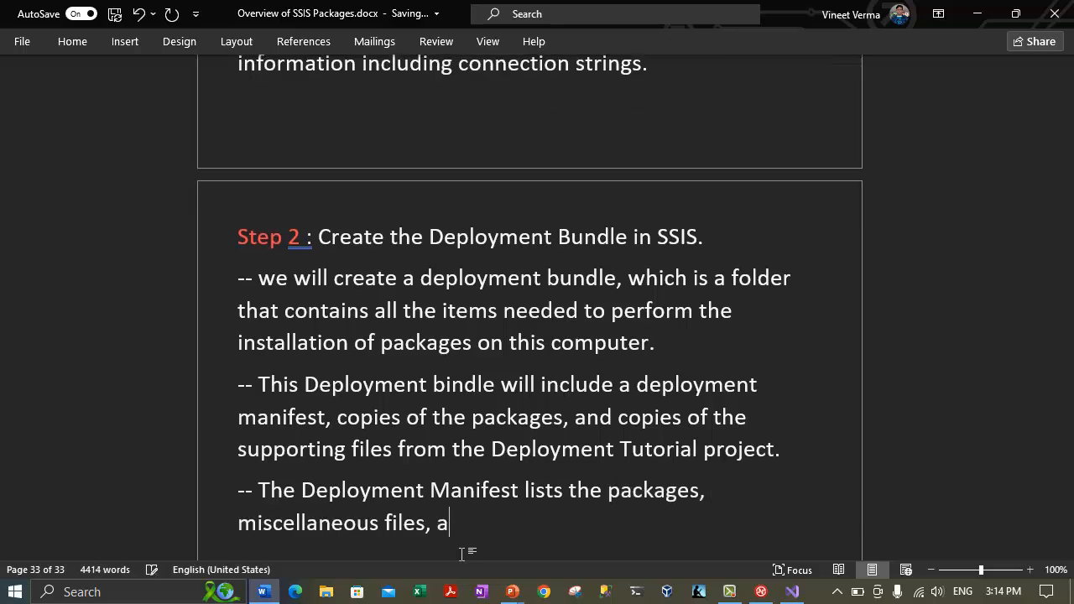
pyautogui.write('nd configuration in ')
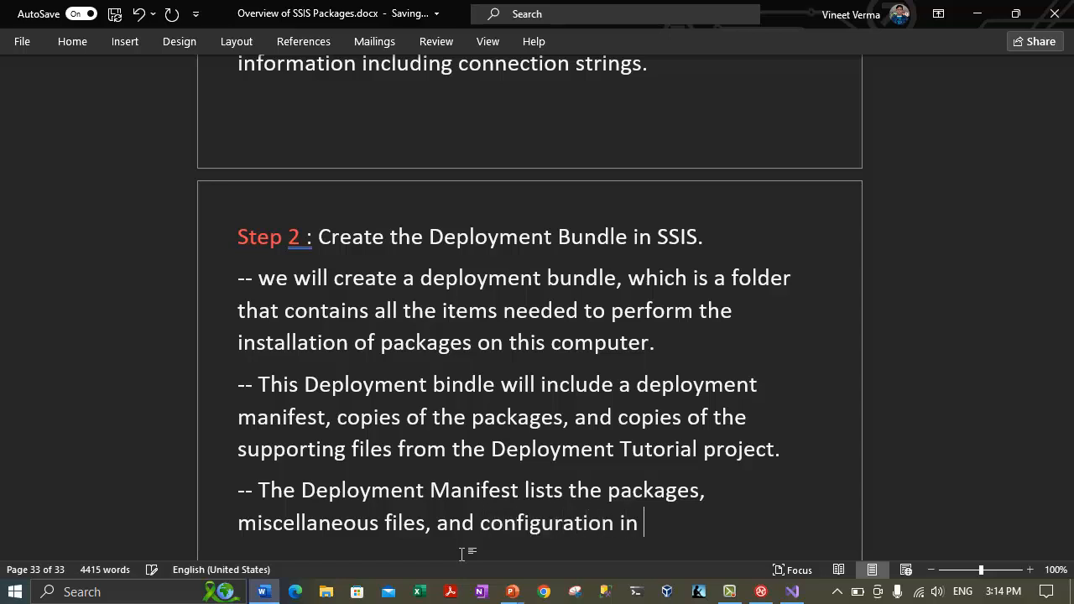
pyautogui.write('the deployment bundle.')
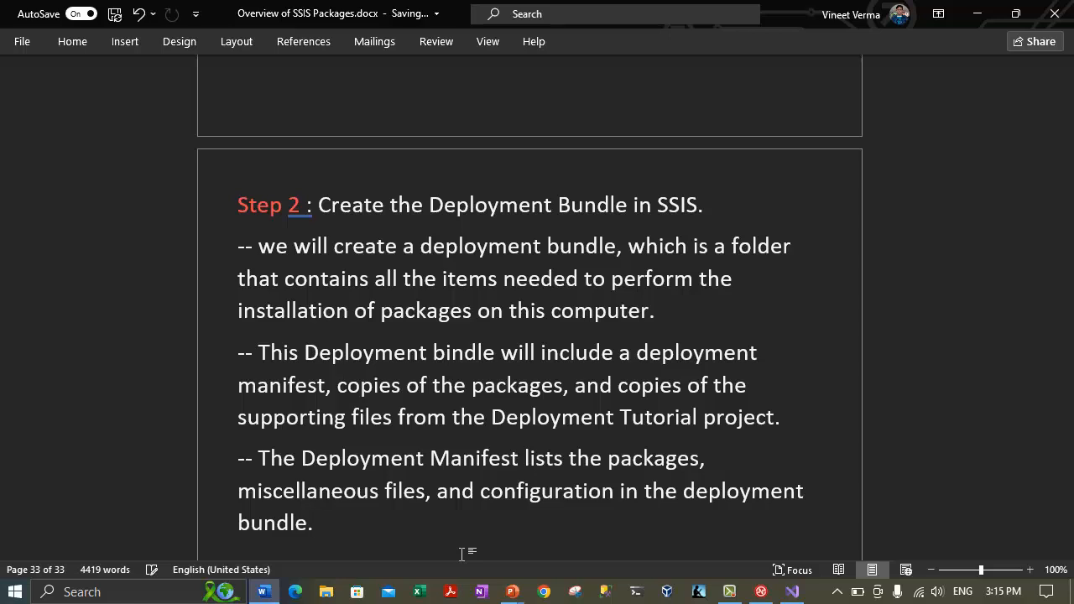
# Add a '--' note about verifying the deployment bundle list and the manifest file contents.
pyautogui.press('Return')
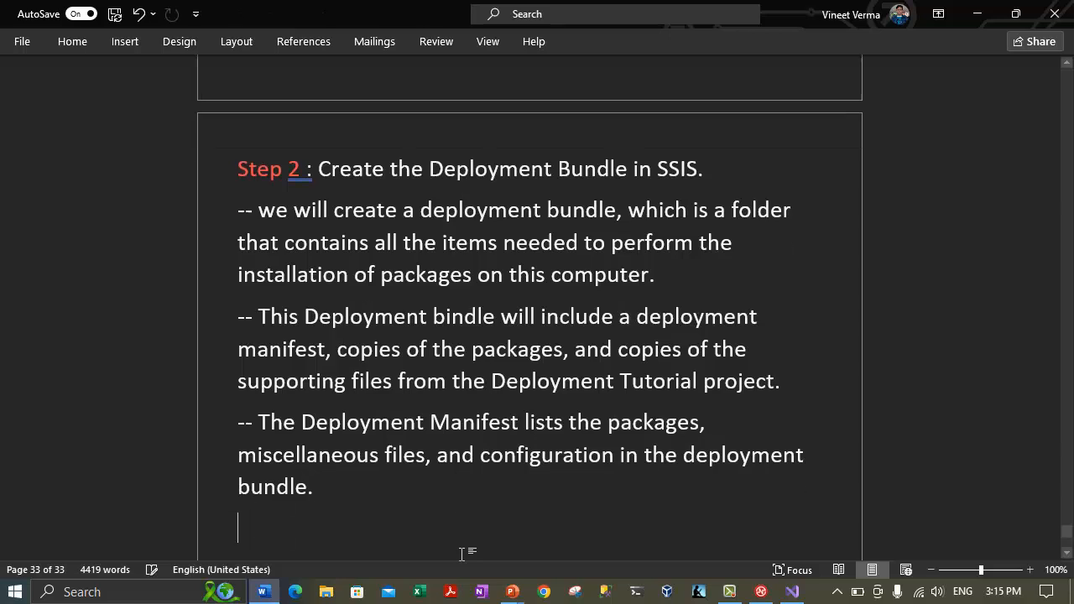
pyautogui.write('-- verify the ')
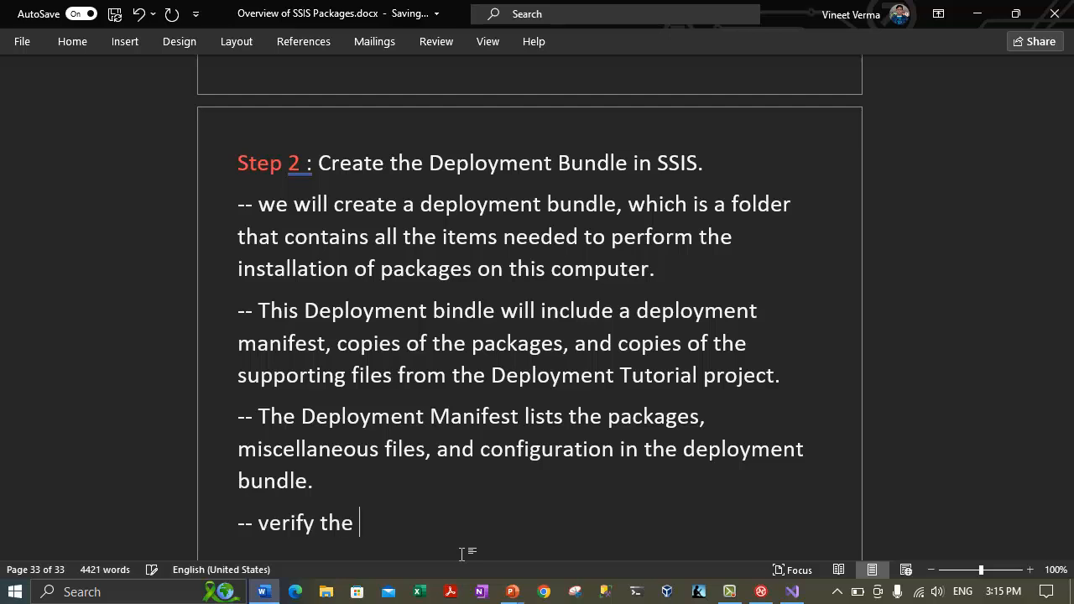
pyautogui.write('list in the deployment bund')
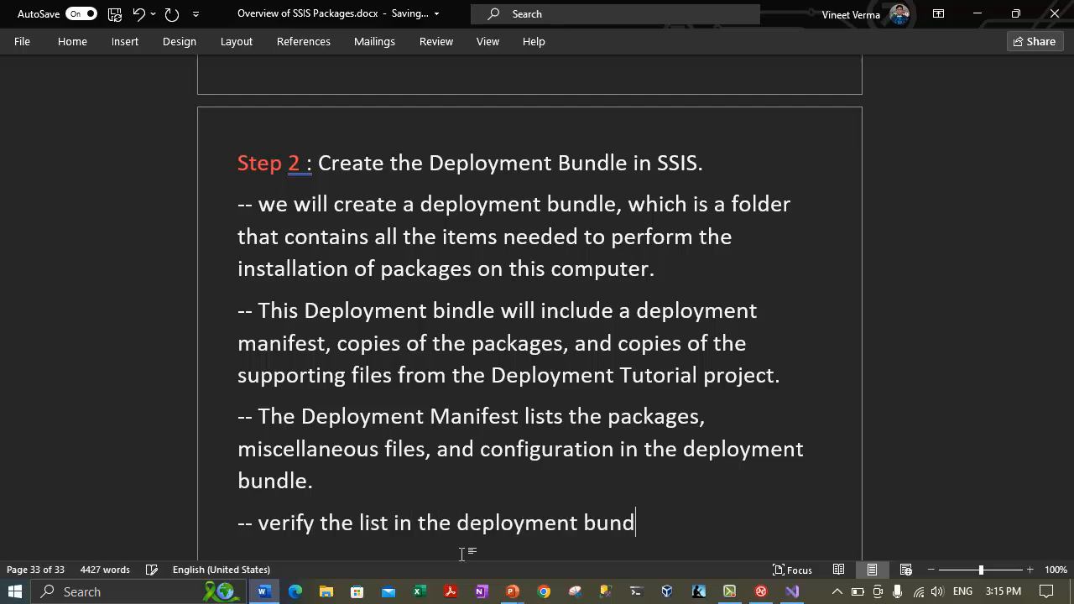
pyautogui.write('le an we will also')
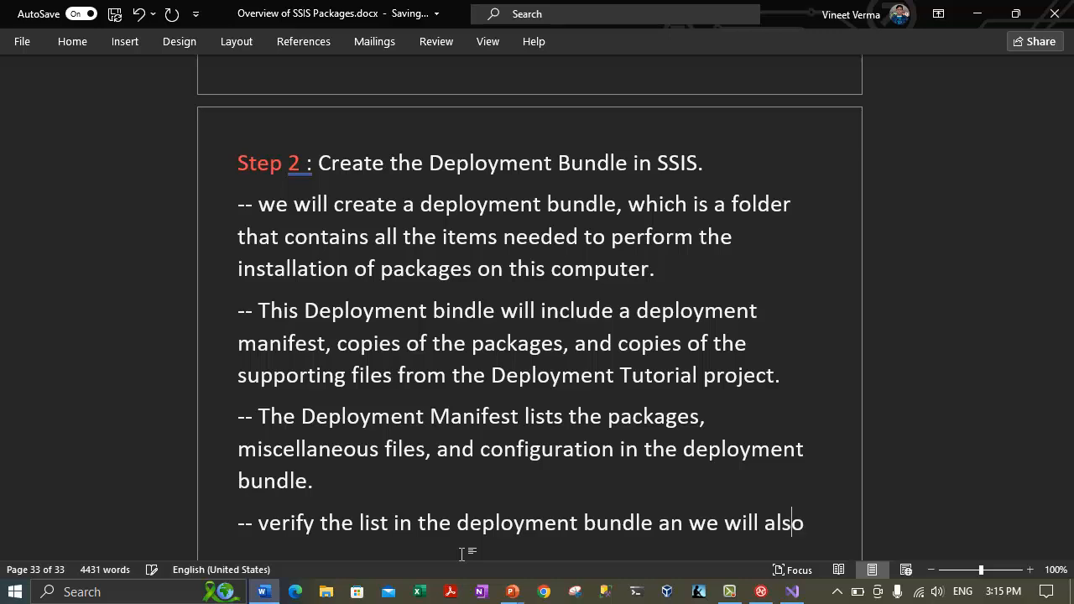
pyautogui.write(' verify the contents ')
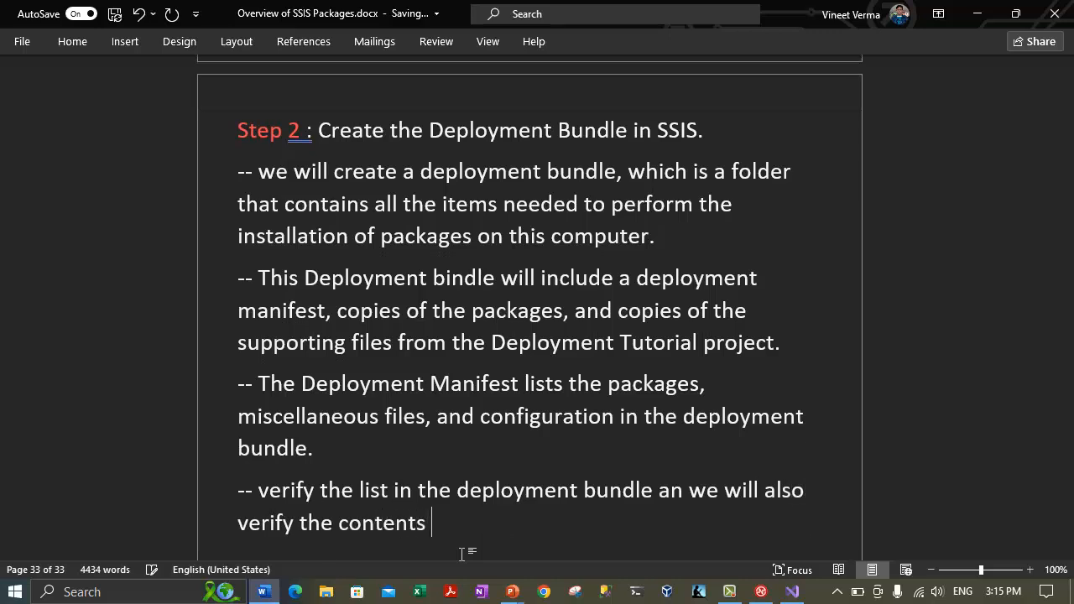
pyautogui.write('of manifest file.')
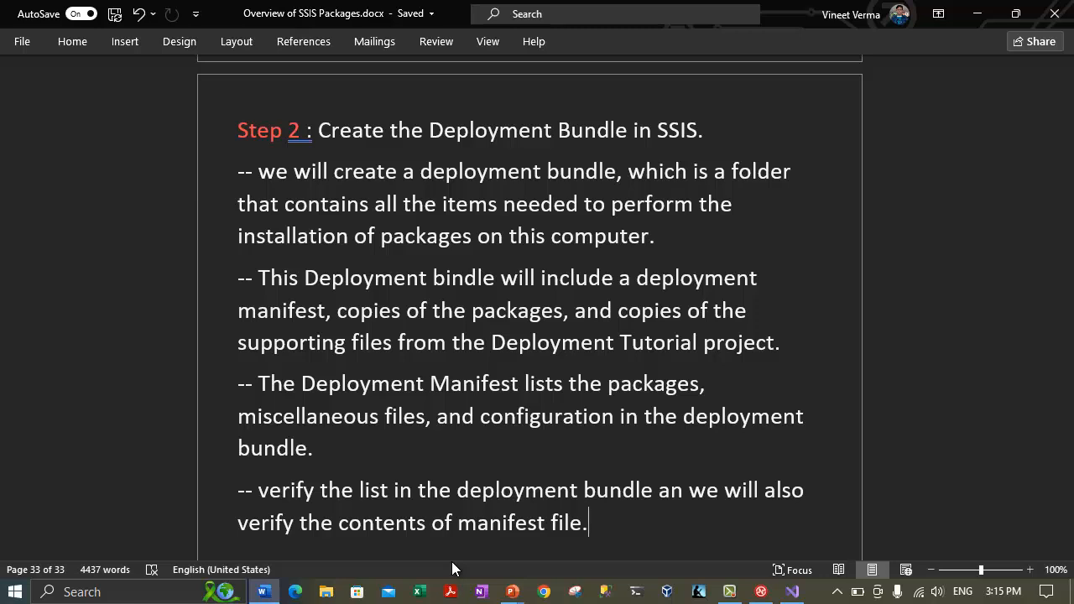
pyautogui.press('Return')
pyautogui.press('Return')
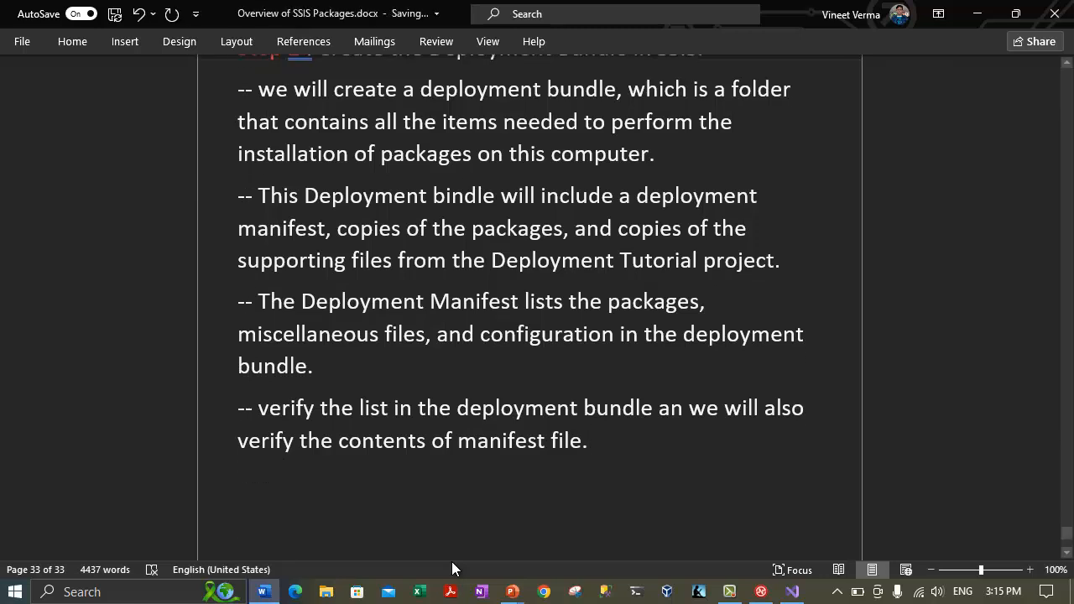
pyautogui.scroll(3, 520, 378)
pyautogui.scroll(6, 520, 378)
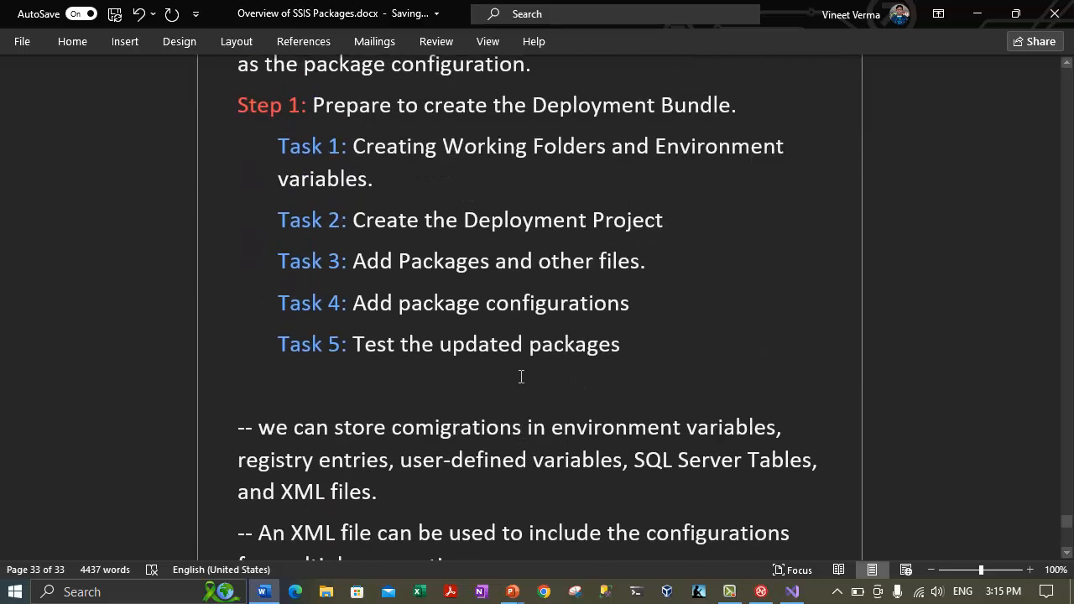
# Add the indented sub-step 'Step 1: Build a deployment utility'.
pyautogui.scroll(-10, 520, 377)
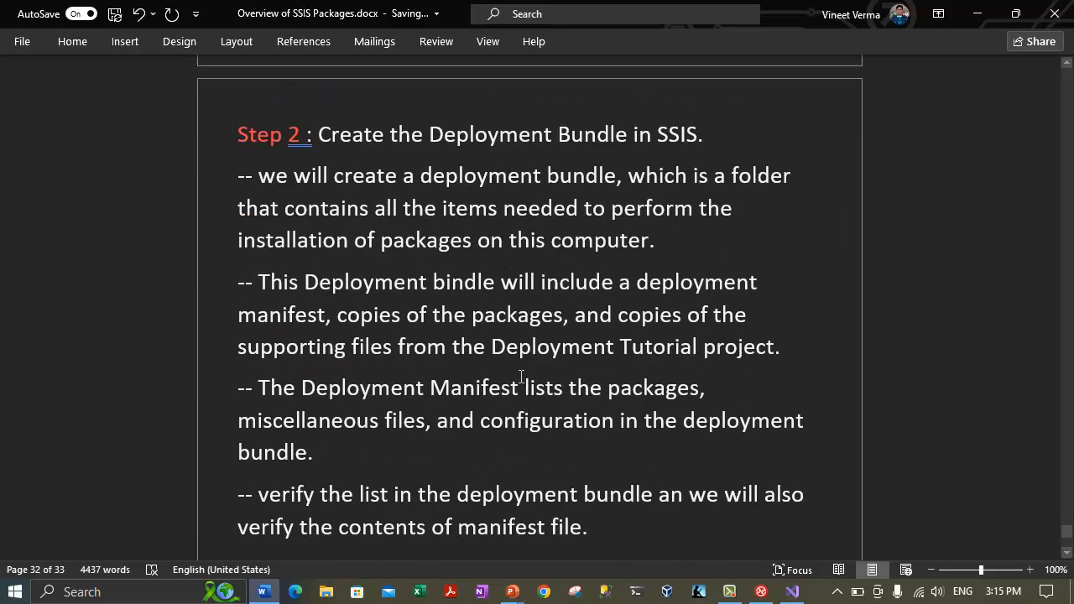
pyautogui.scroll(-1, 444, 472)
pyautogui.press('Tab')
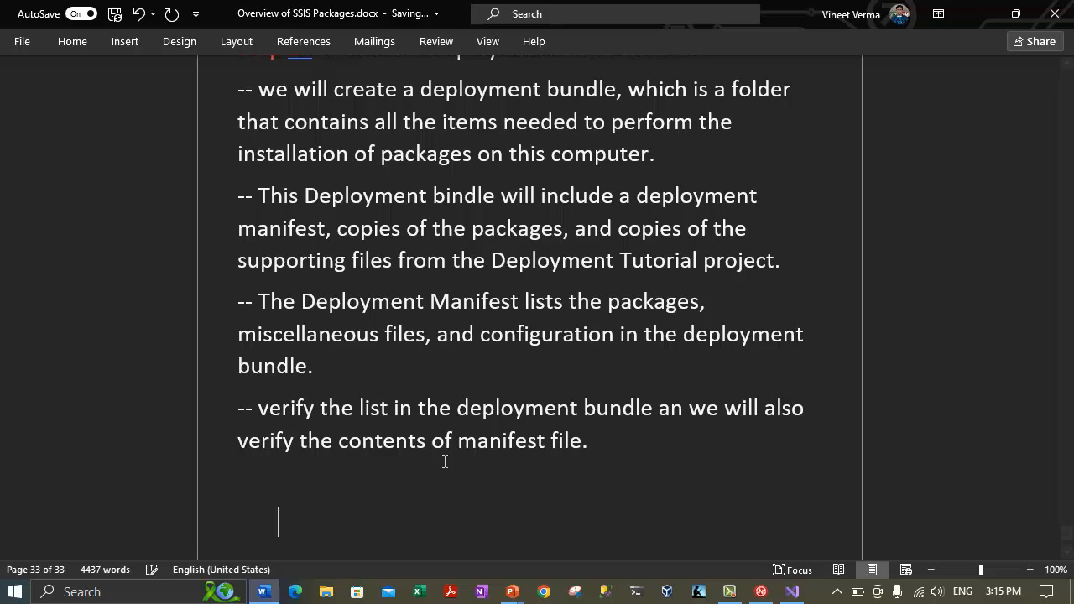
pyautogui.write('Step 1:')
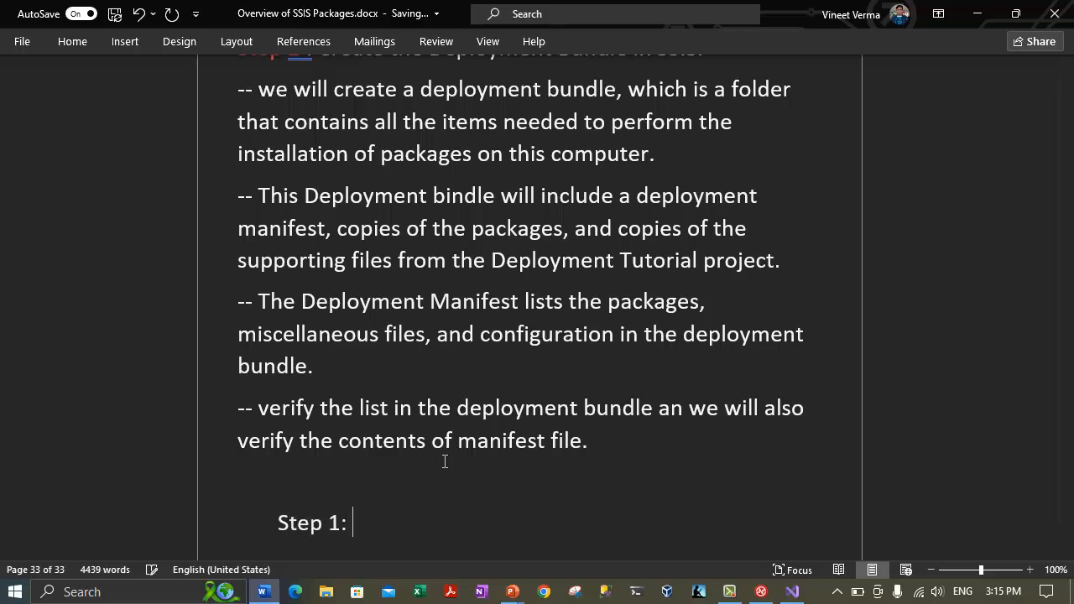
pyautogui.scroll(4, 443, 456)
pyautogui.moveTo(341, 212); pyautogui.dragTo(704, 225)
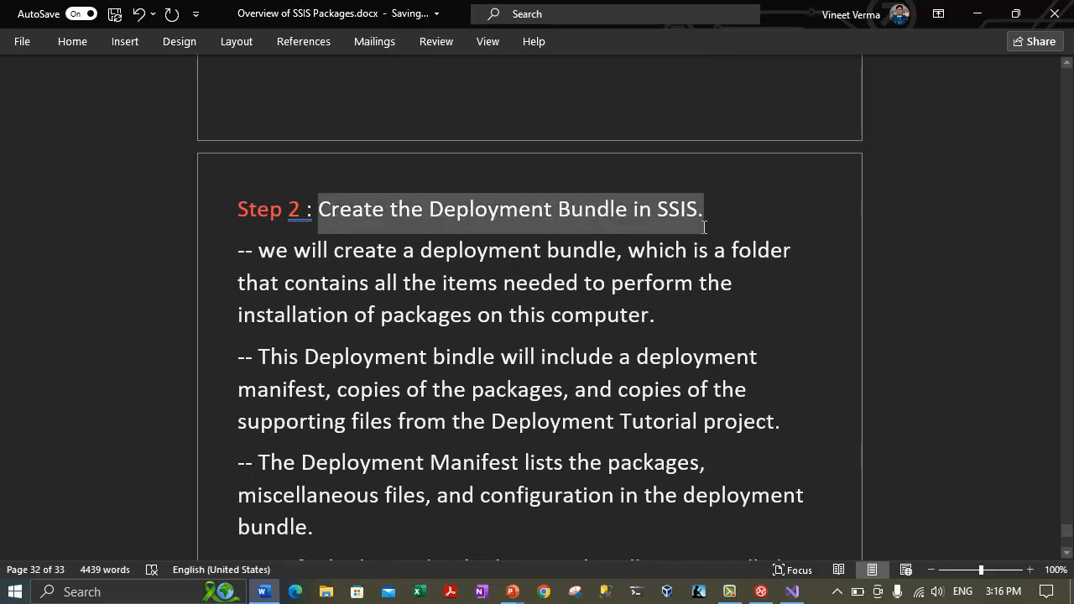
pyautogui.scroll(-4, 532, 346)
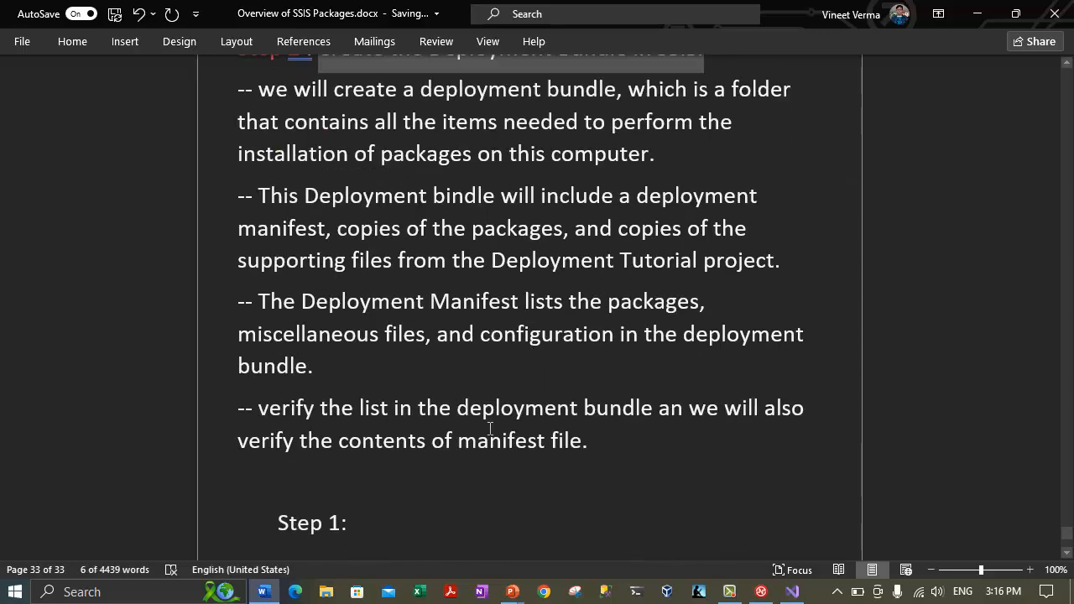
pyautogui.scroll(-4, 490, 426)
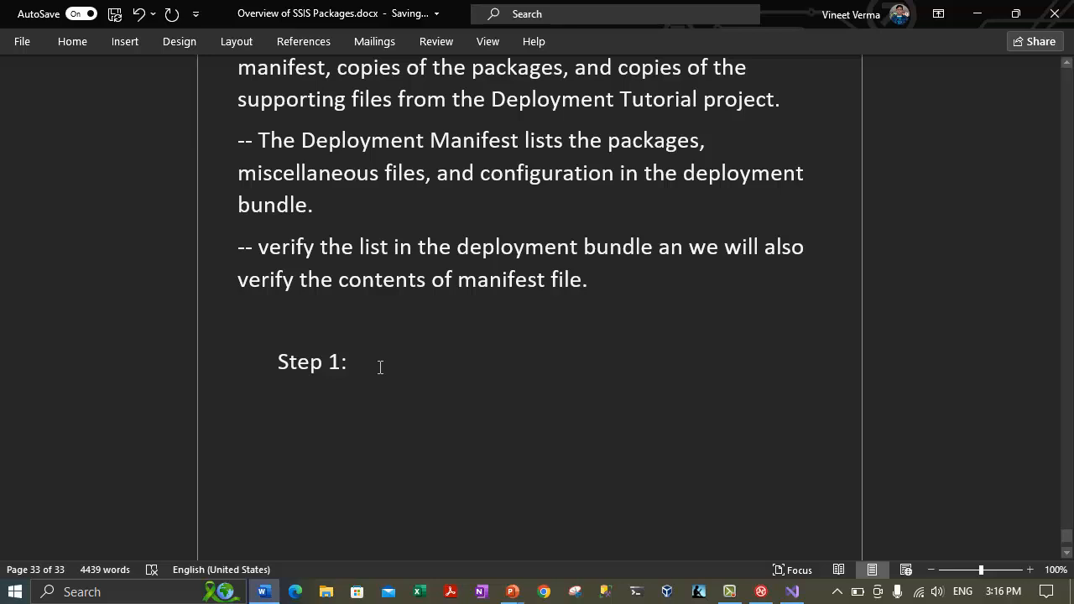
pyautogui.write('Build a deployment utility')
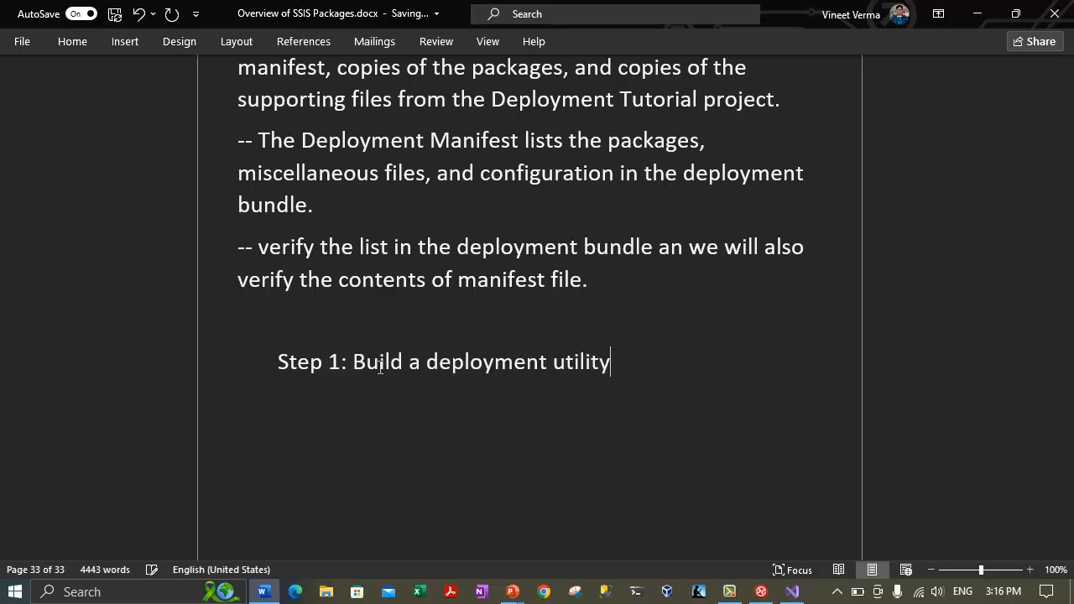
pyautogui.press('Return')
# Add the indented sub-step 'Step 2: Verifying the deployment bundle' below it.
pyautogui.press('Tab')
pyautogui.write('Step 2: ')
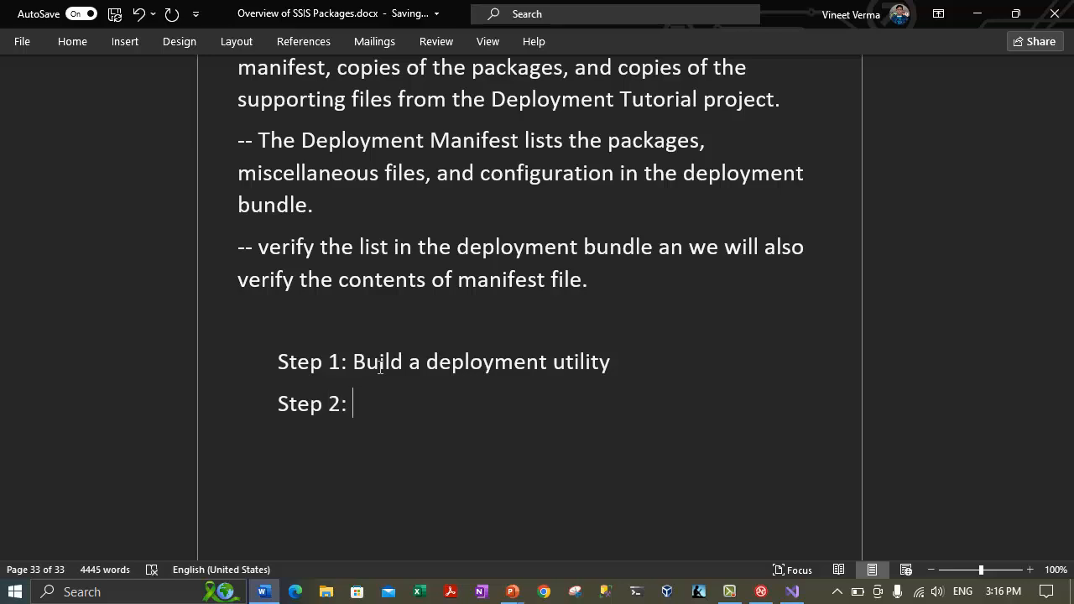
pyautogui.write('Verifying the deployment bundle')
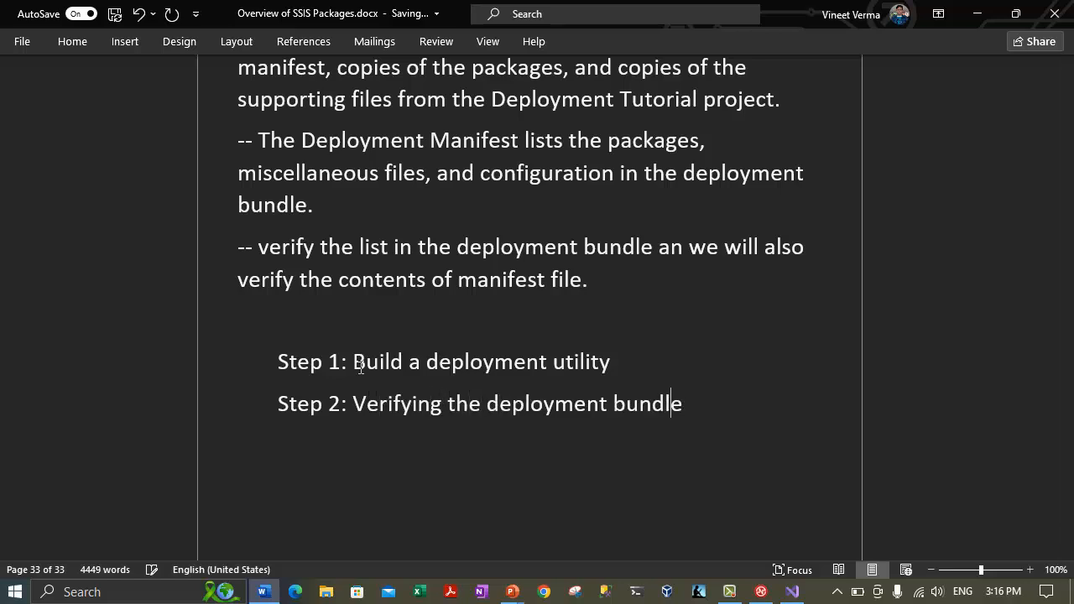
pyautogui.press('Return')
pyautogui.press('Return')
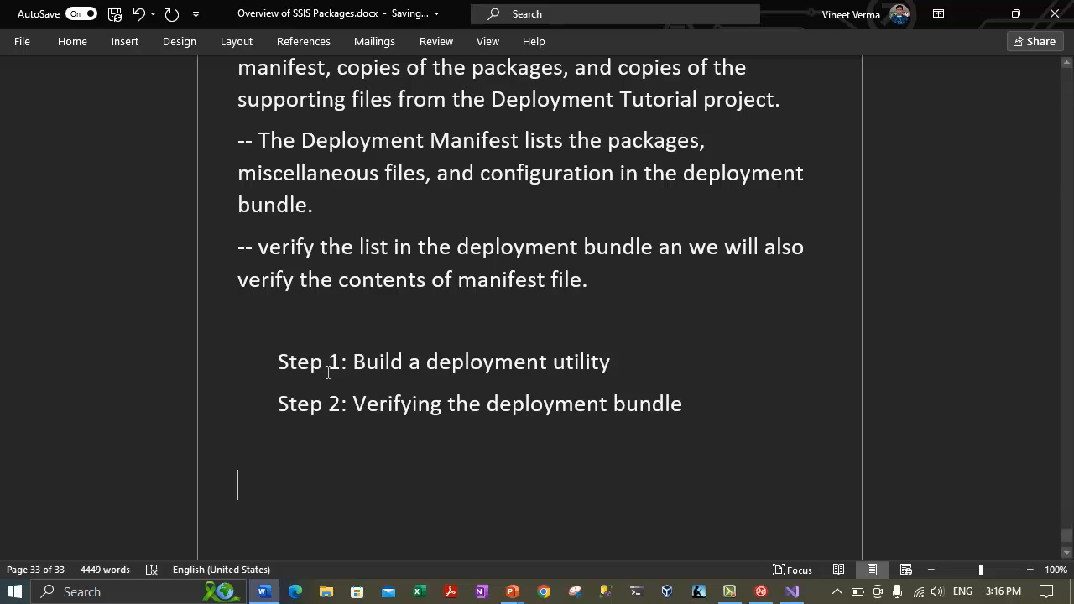
# Color the Step 1 and Step 2 labels blue.
pyautogui.moveTo(338, 369); pyautogui.dragTo(280, 368)
pyautogui.moveTo(352, 403); pyautogui.dragTo(268, 407)
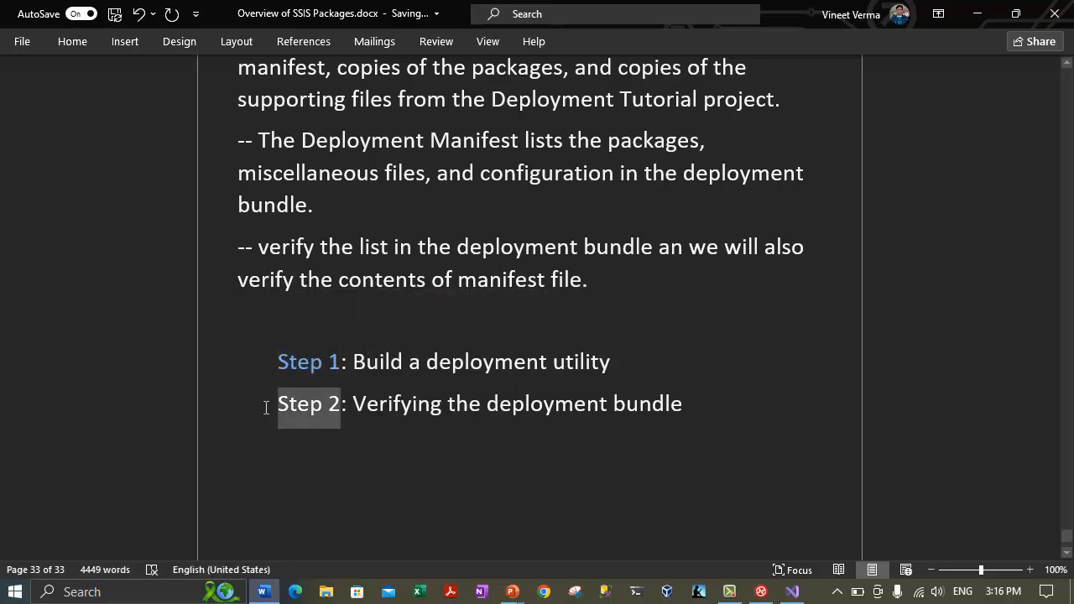
pyautogui.click(362, 382)
pyautogui.click(204, 484)
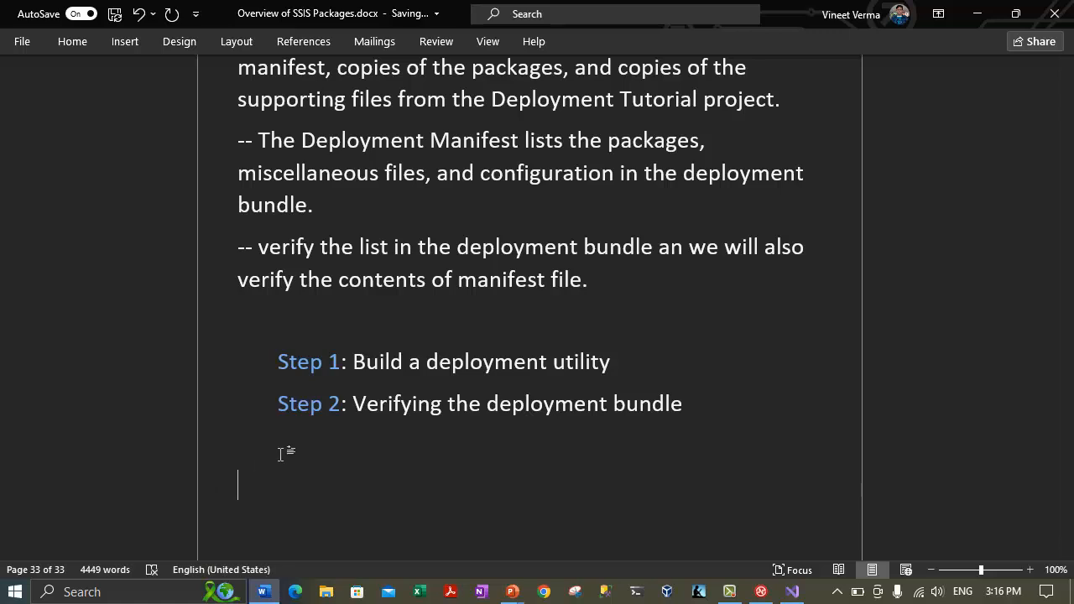
# Repeat 'Step 1: Build a deployment utility' as an unindented heading below the outline.
pyautogui.moveTo(611, 362); pyautogui.dragTo(182, 350)
pyautogui.hotkey('ctrl', 'c')
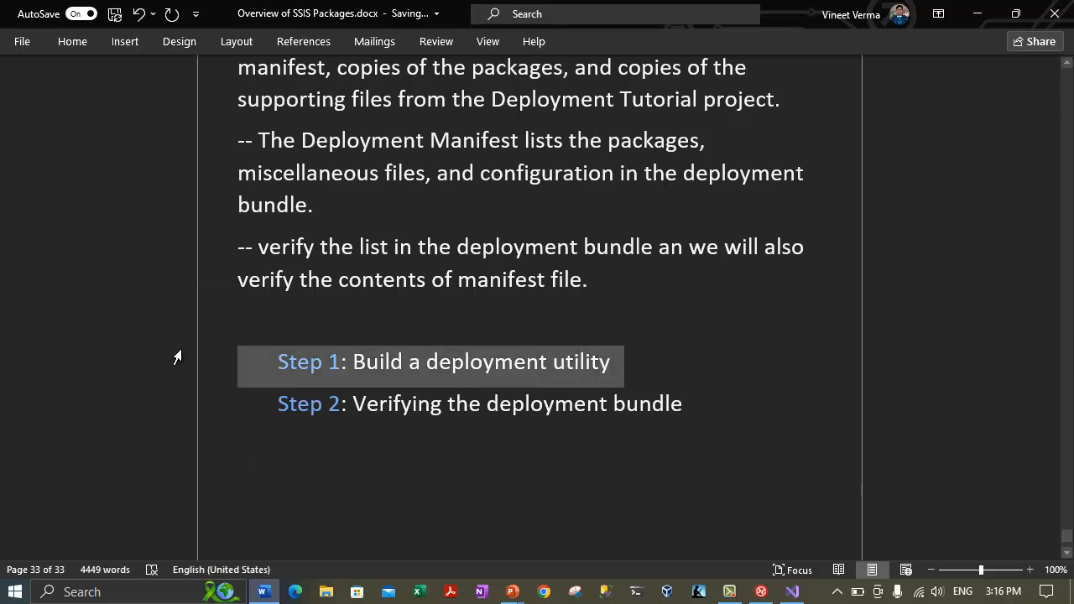
pyautogui.click(319, 424)
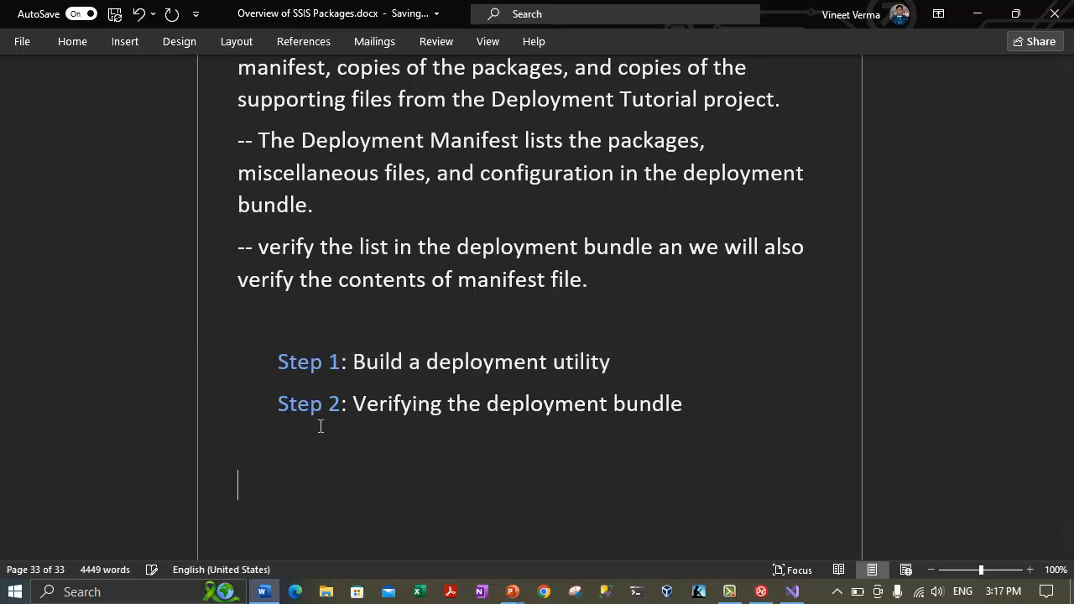
pyautogui.hotkey('ctrl', 'v')
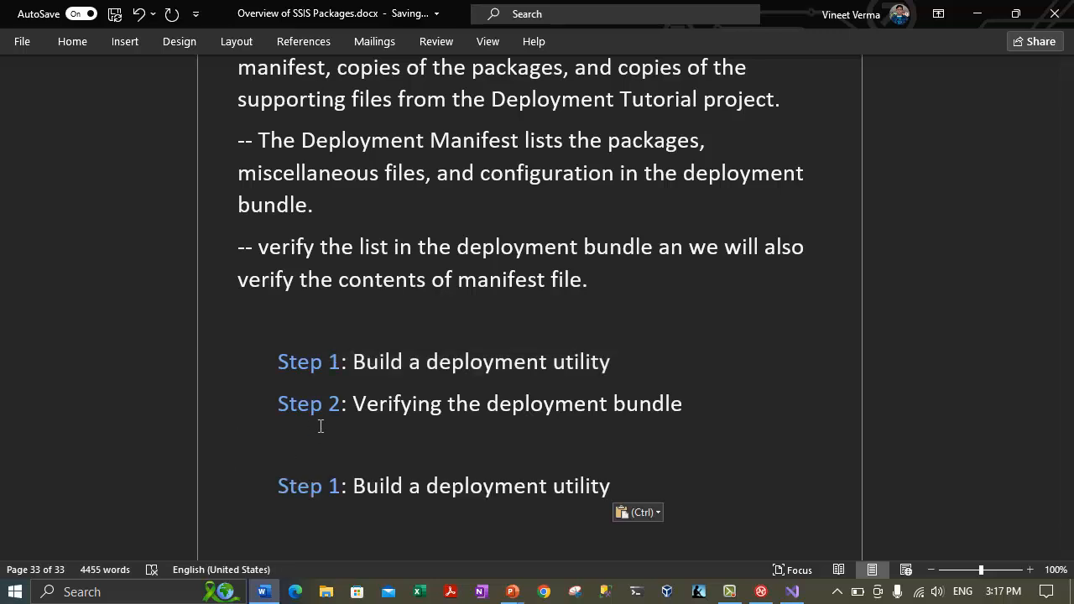
pyautogui.press('Up')
pyautogui.press('Delete')
pyautogui.press('Down')
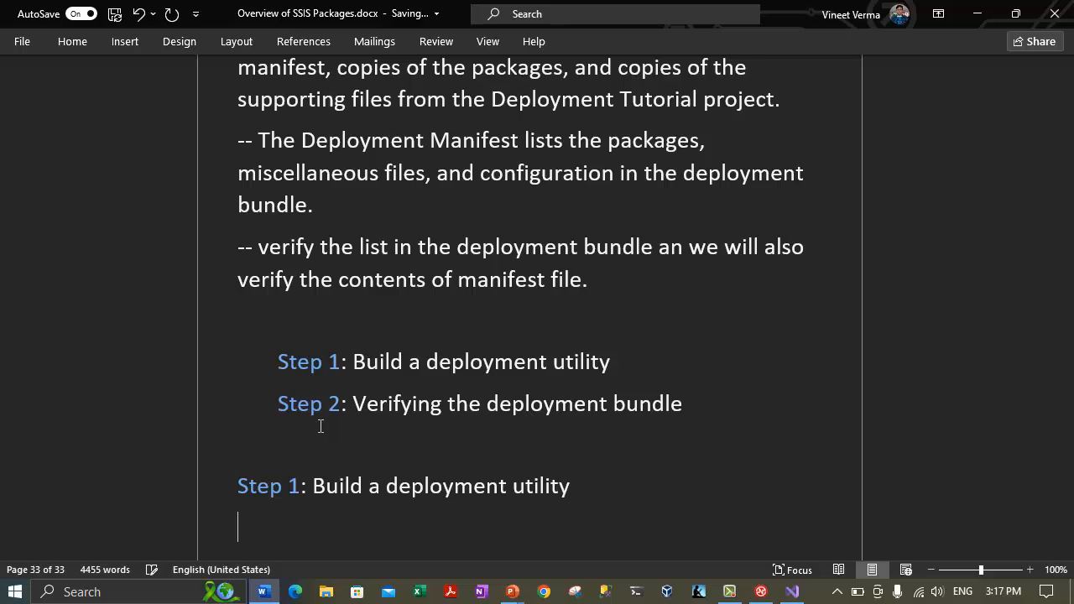
pyautogui.scroll(-3, 470, 242)
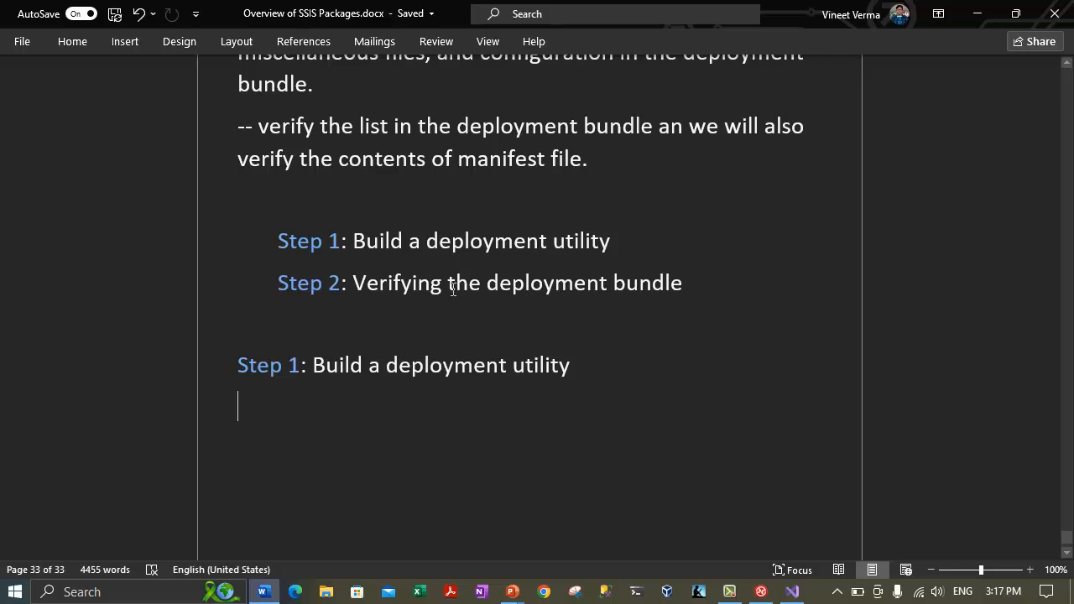
pyautogui.click(793, 592)
pyautogui.click(352, 337)
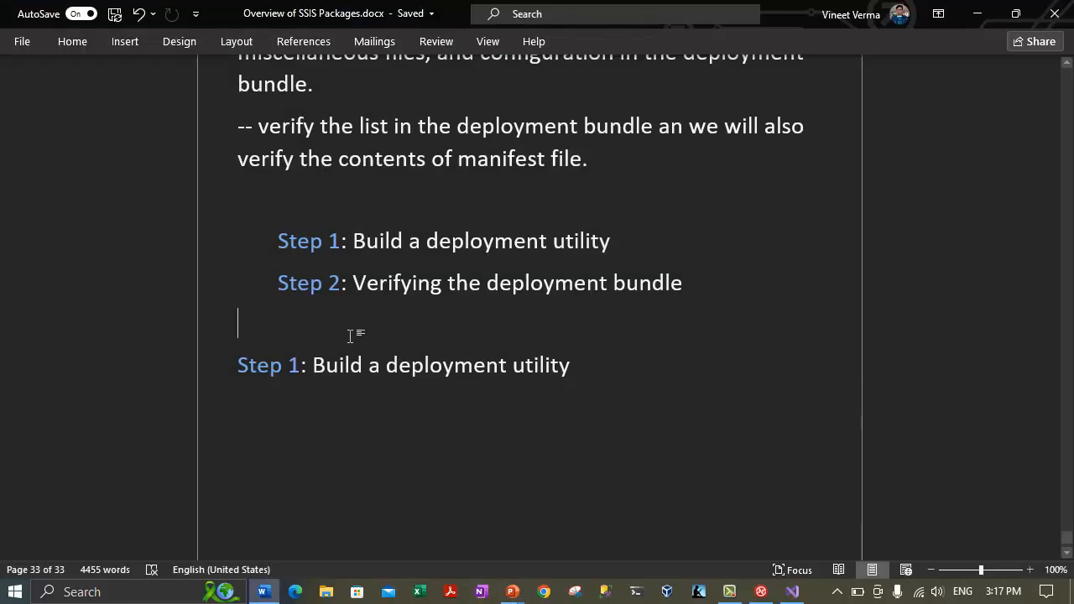
pyautogui.click(310, 410)
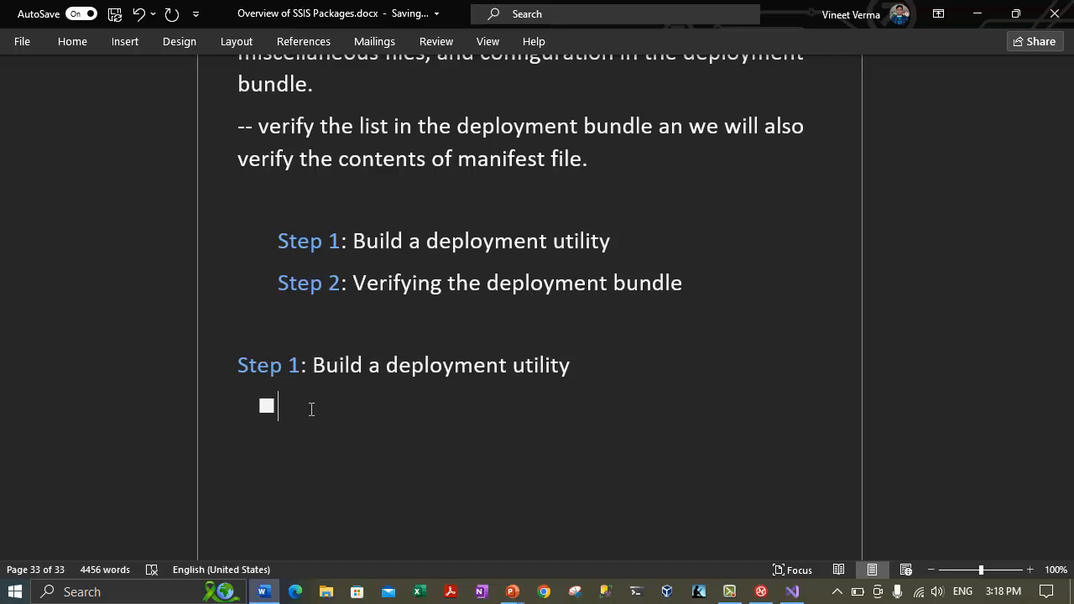
# Add notes on modifying the project's properties via the Deployment Tutorial Properties pages dialog box.
pyautogui.write('-- we will modif')
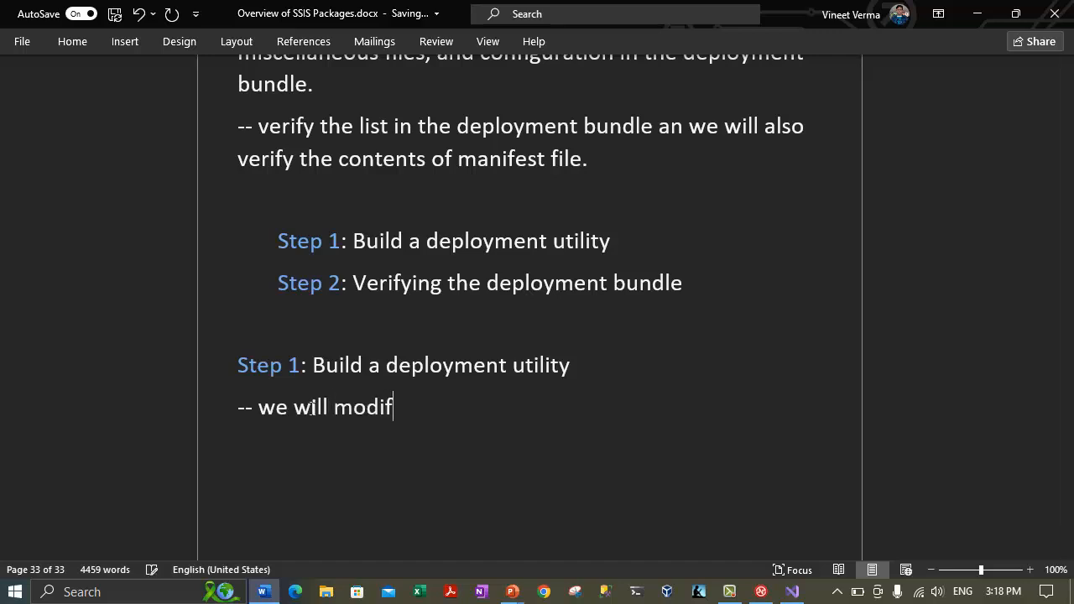
pyautogui.write('y the pr')
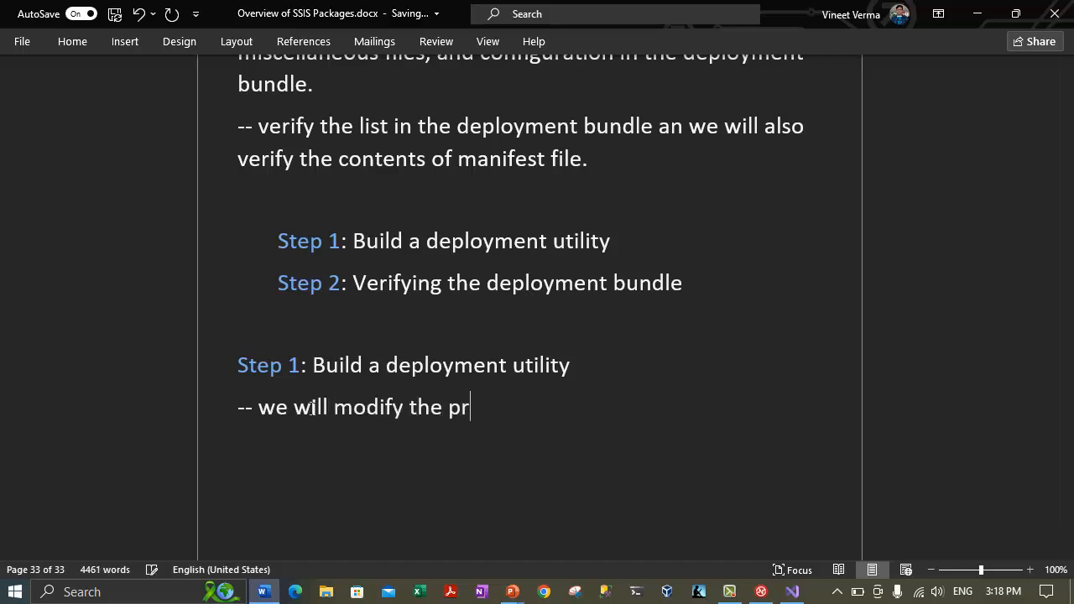
pyautogui.write('operties')
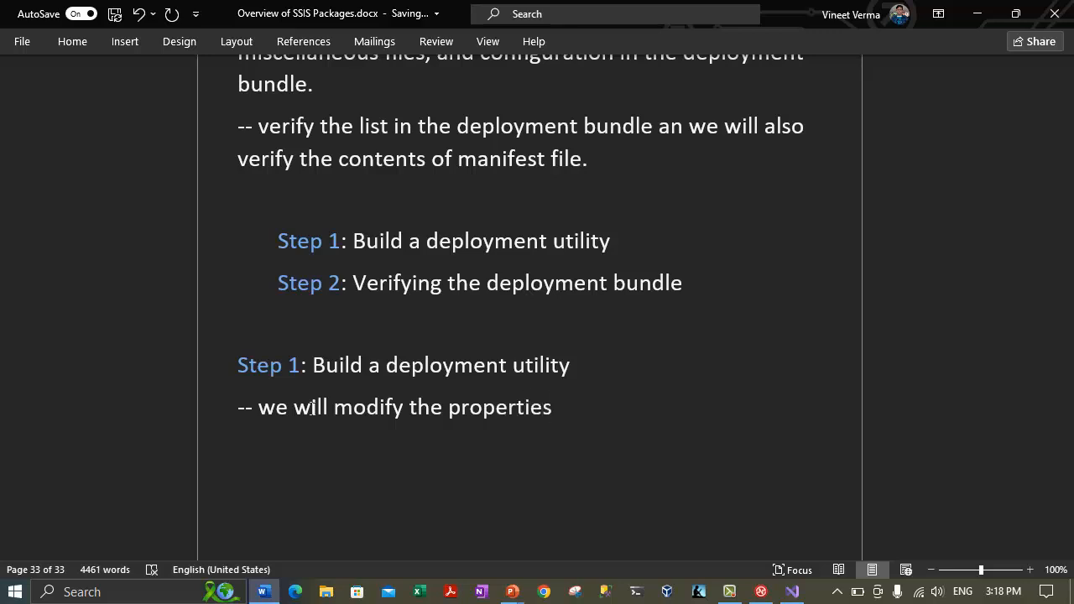
pyautogui.write(' of the deployment tutorial proj')
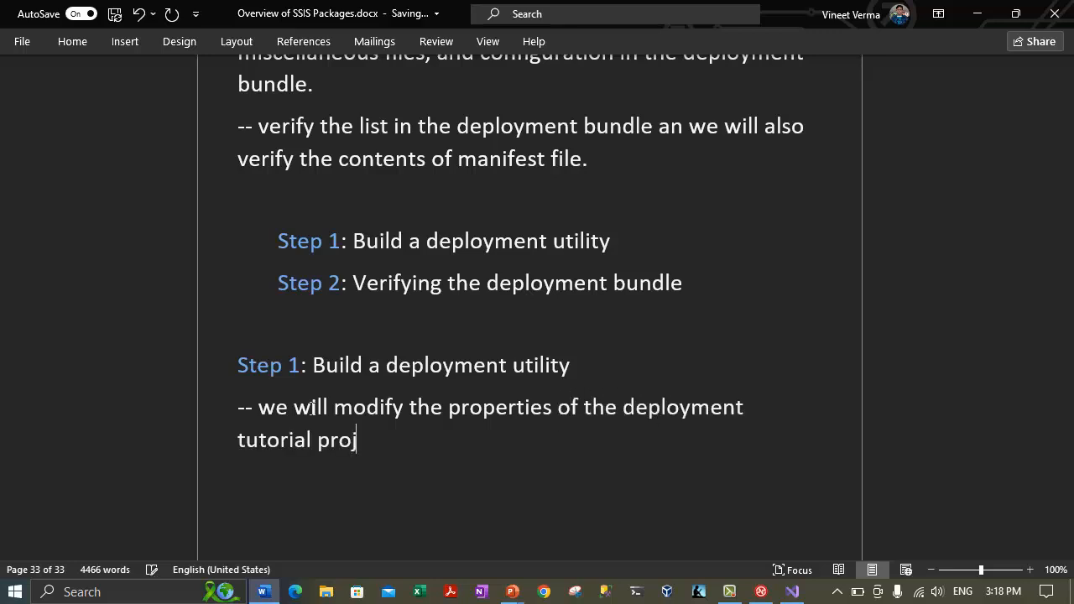
pyautogui.write('ect.')
pyautogui.press('Return')
pyautogui.write('-- we wi')
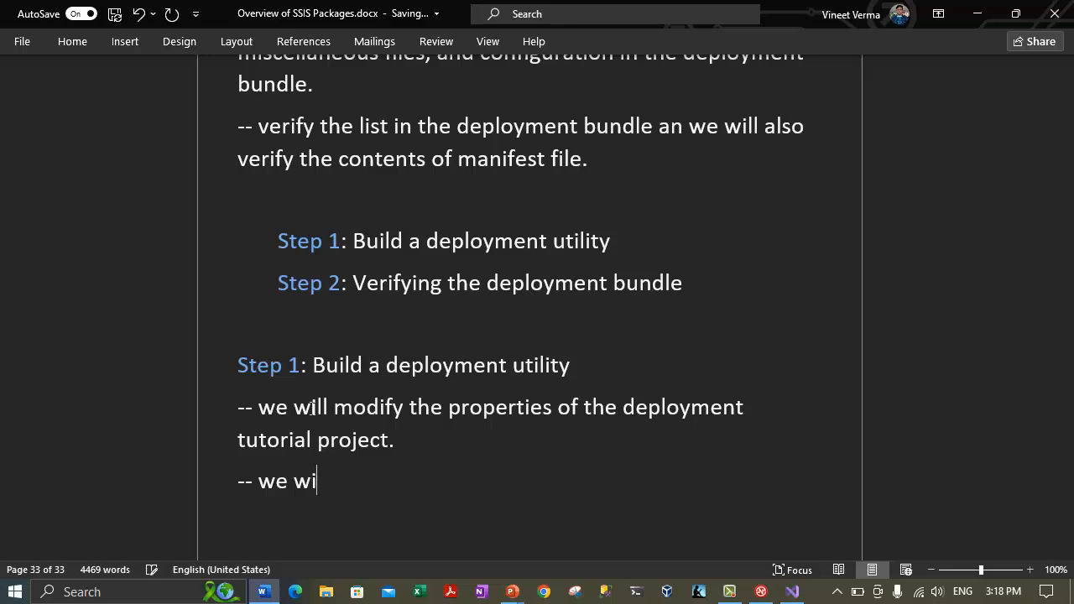
pyautogui.write('ll use Deploym')
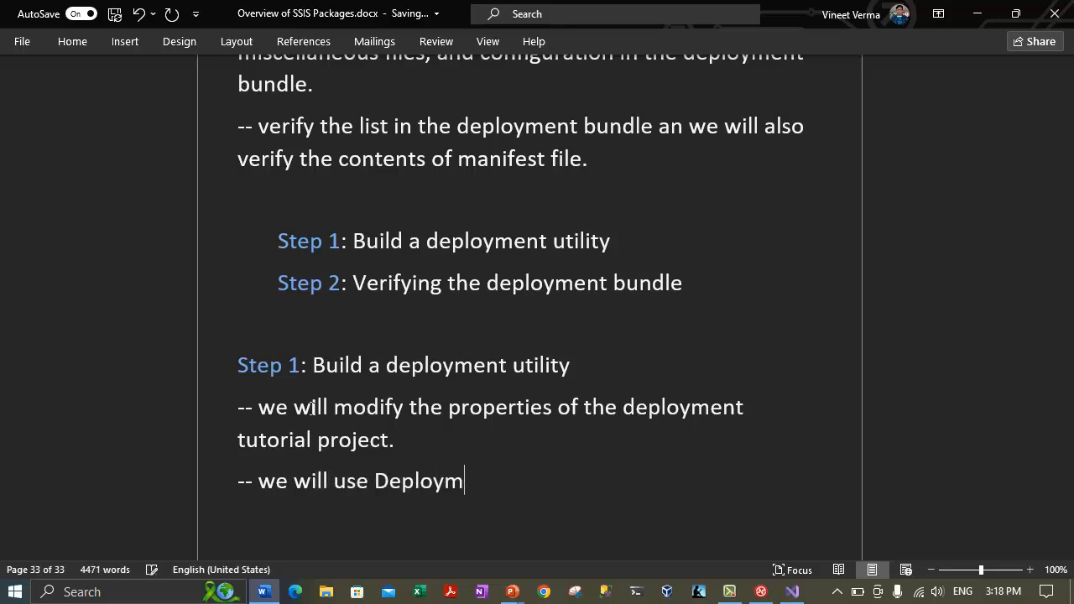
pyautogui.write('ent Tutorial Properties pages')
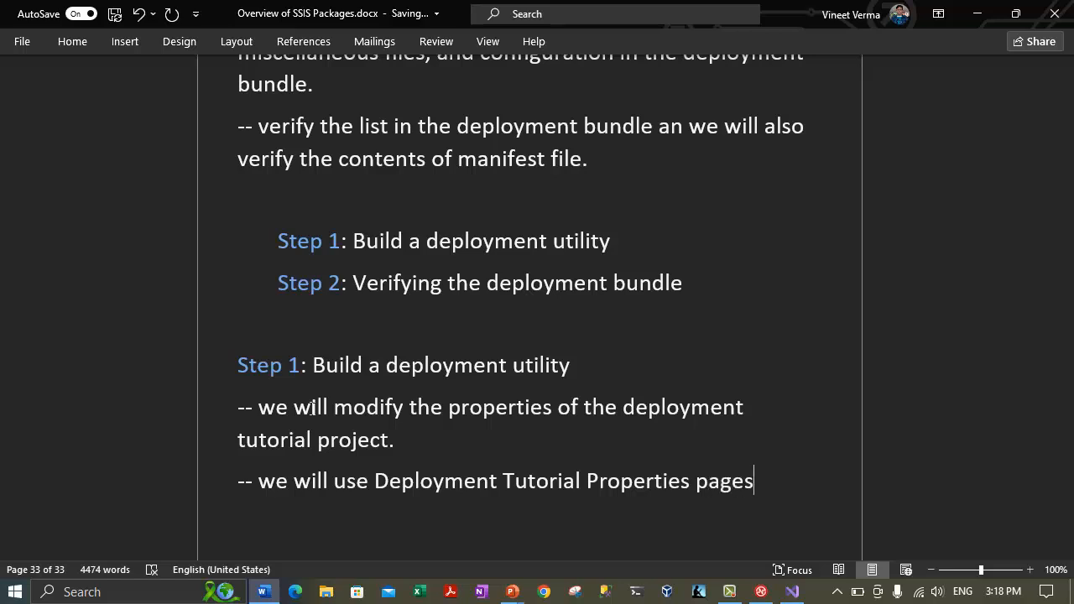
pyautogui.write(' dialog box ')
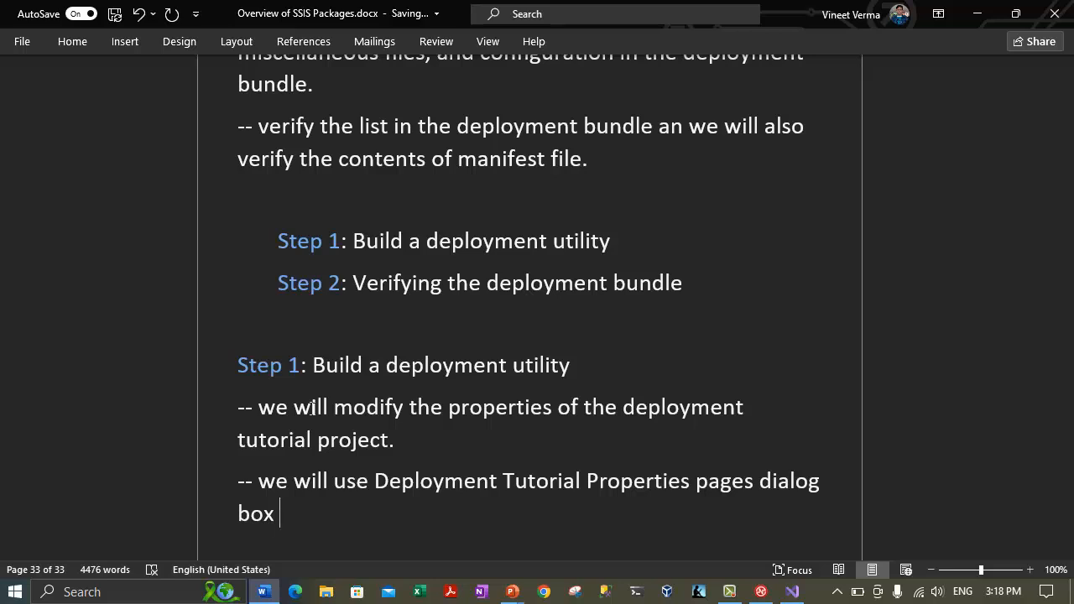
pyautogui.write('to configure these properties.')
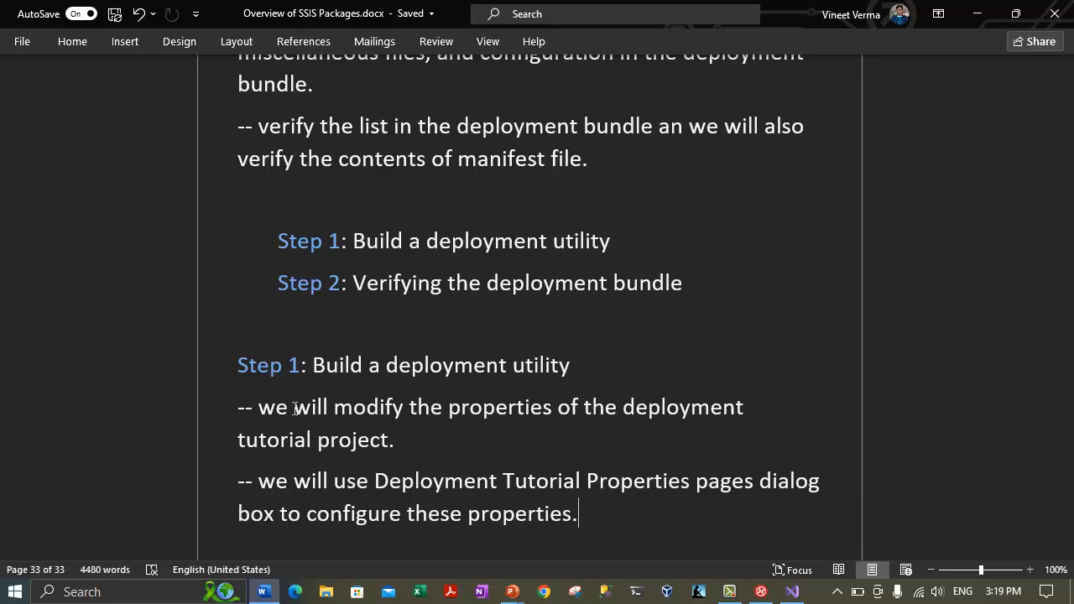
pyautogui.press('Return')
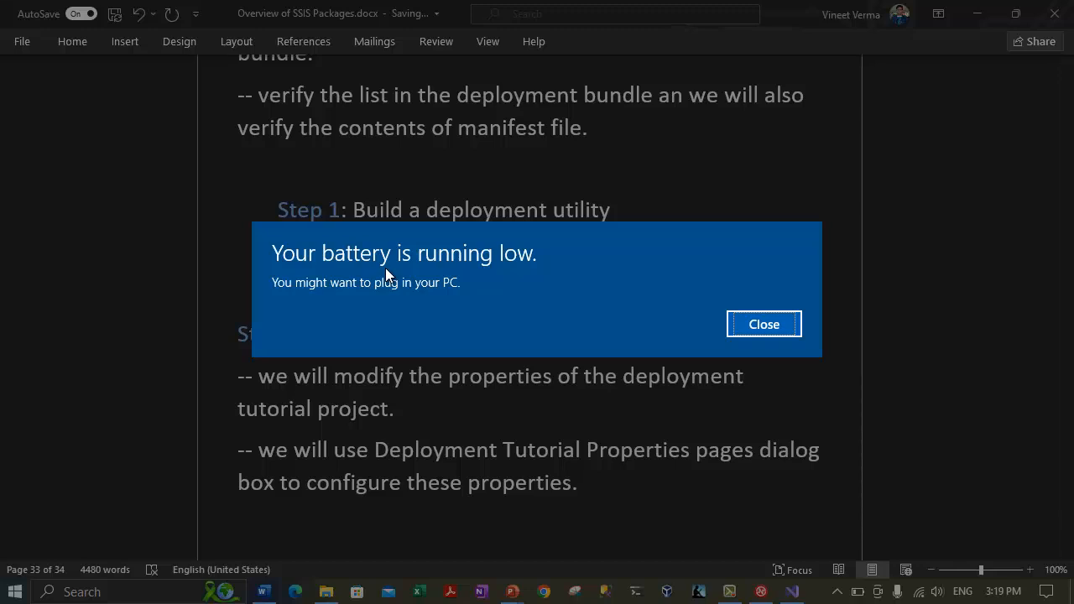
# Add a note on enabling configuration updates during deployment and generating a deployment utility.
pyautogui.press('Return')
pyautogui.write('-- in this dialog box, we ')
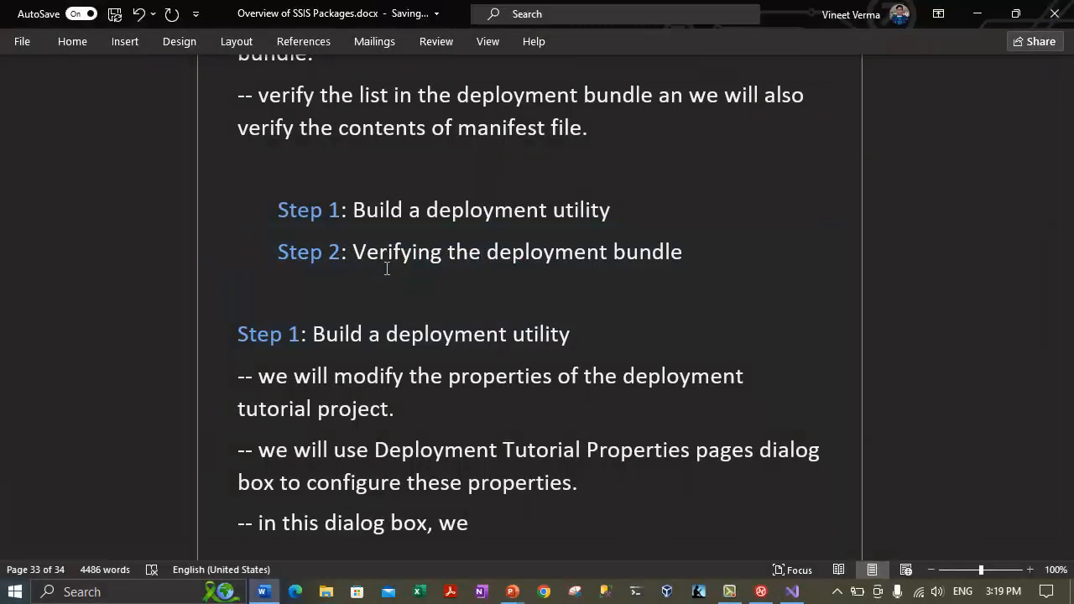
pyautogui.write('will enable the abili')
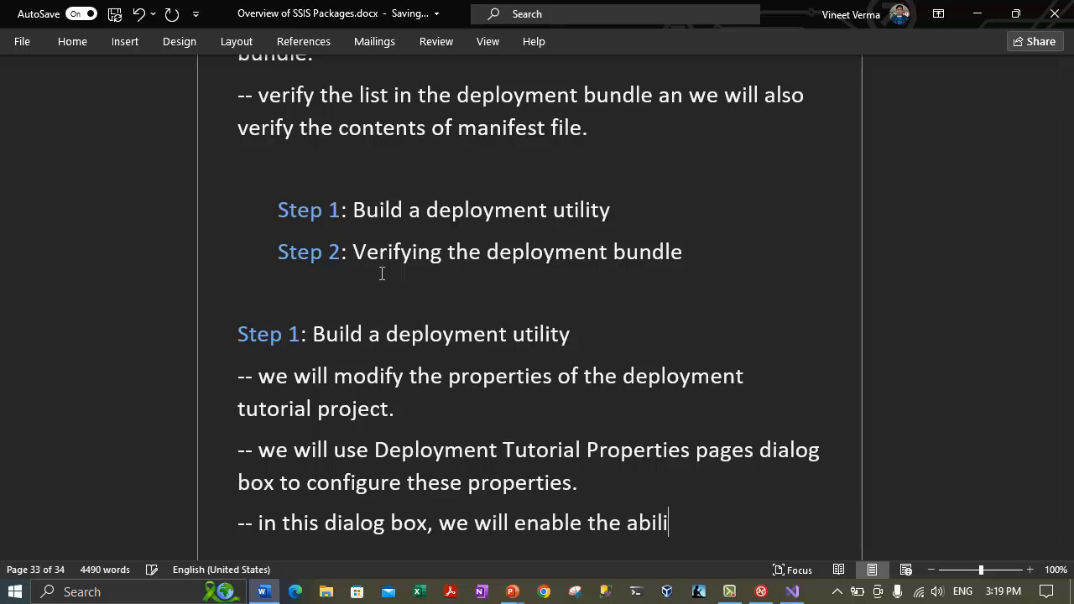
pyautogui.write('ty to up')
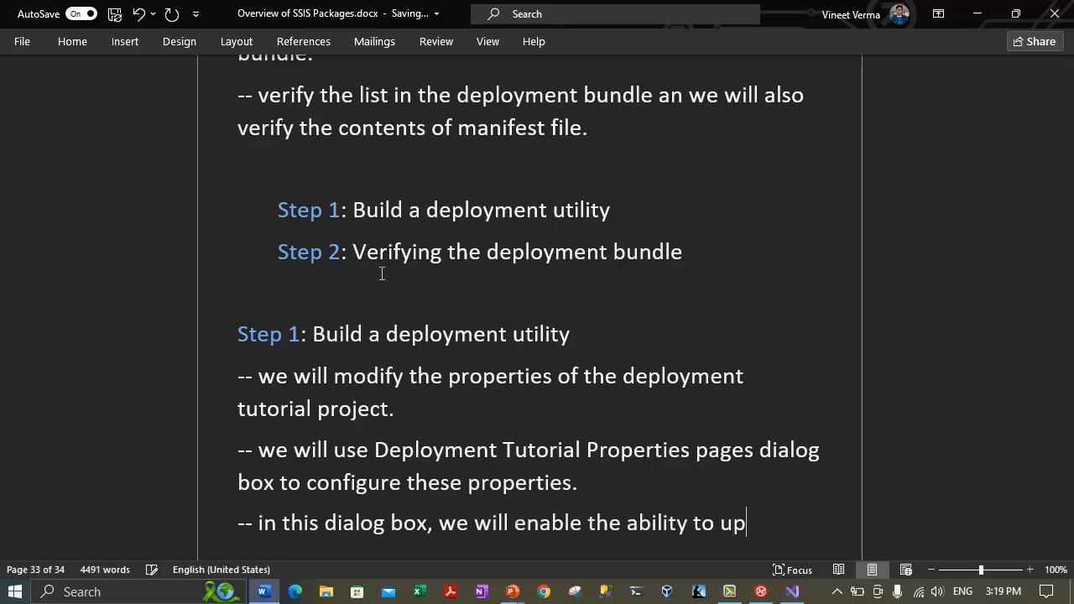
pyautogui.write('date the configurations d')
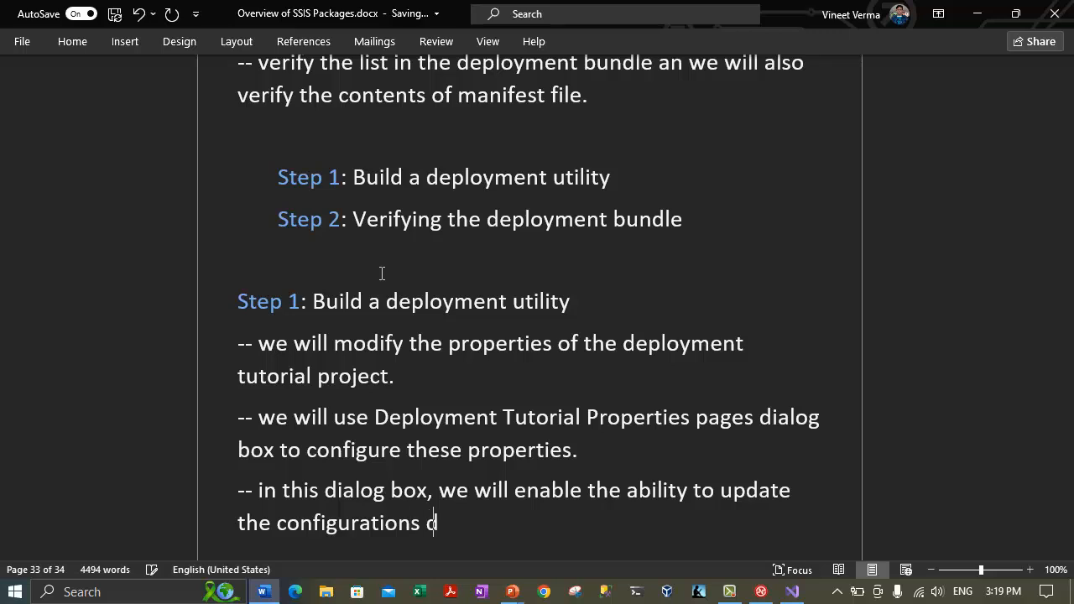
pyautogui.write('uring the deployment')
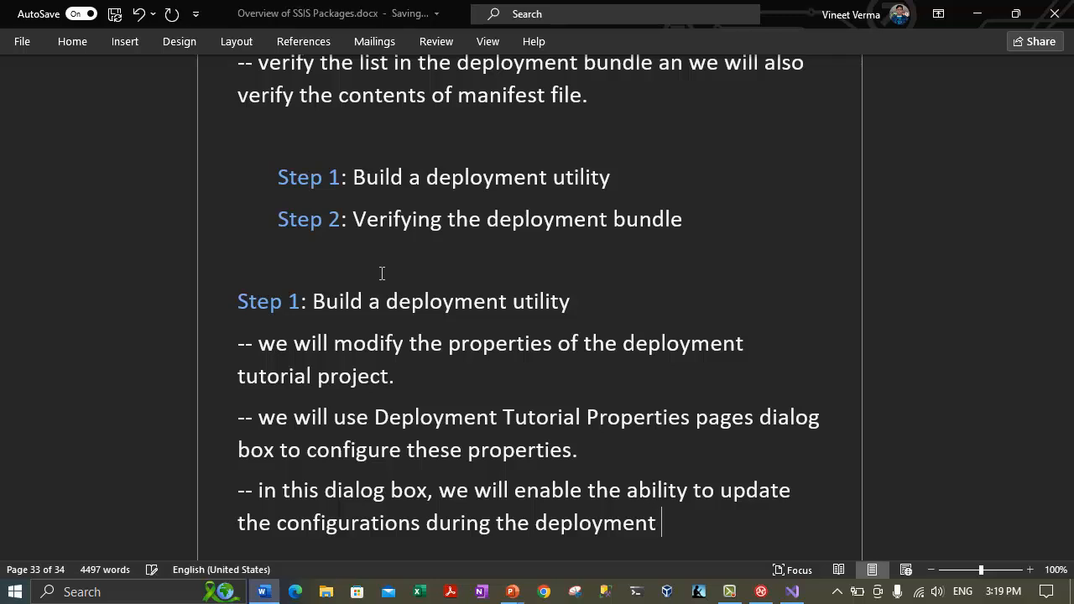
pyautogui.write(' and specify the')
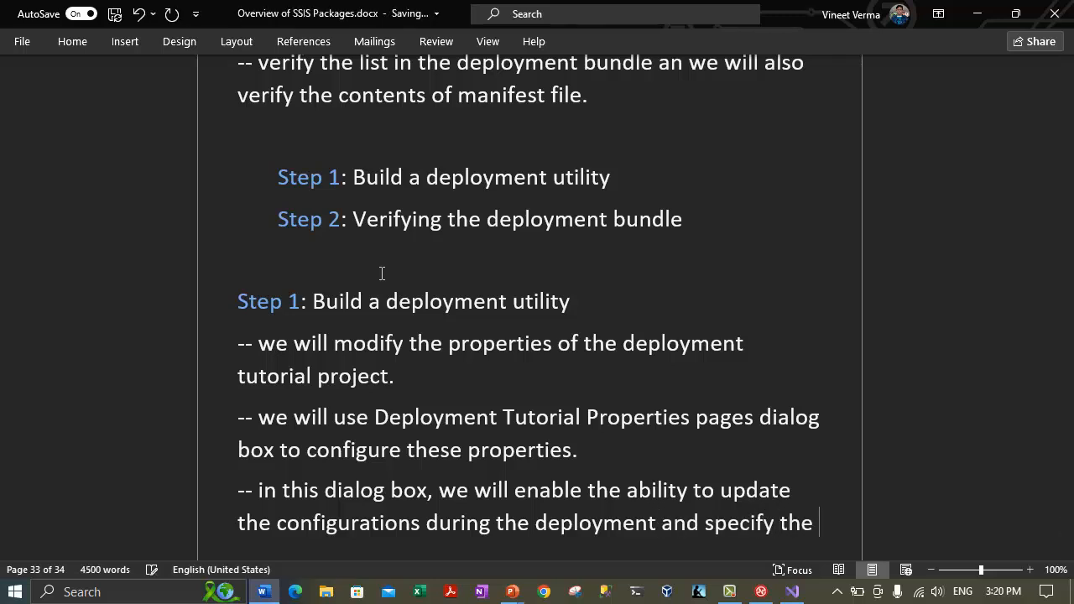
pyautogui.press('BackSpace')
pyautogui.press('BackSpace')
pyautogui.press('BackSpace')
pyautogui.write('hat the build process')
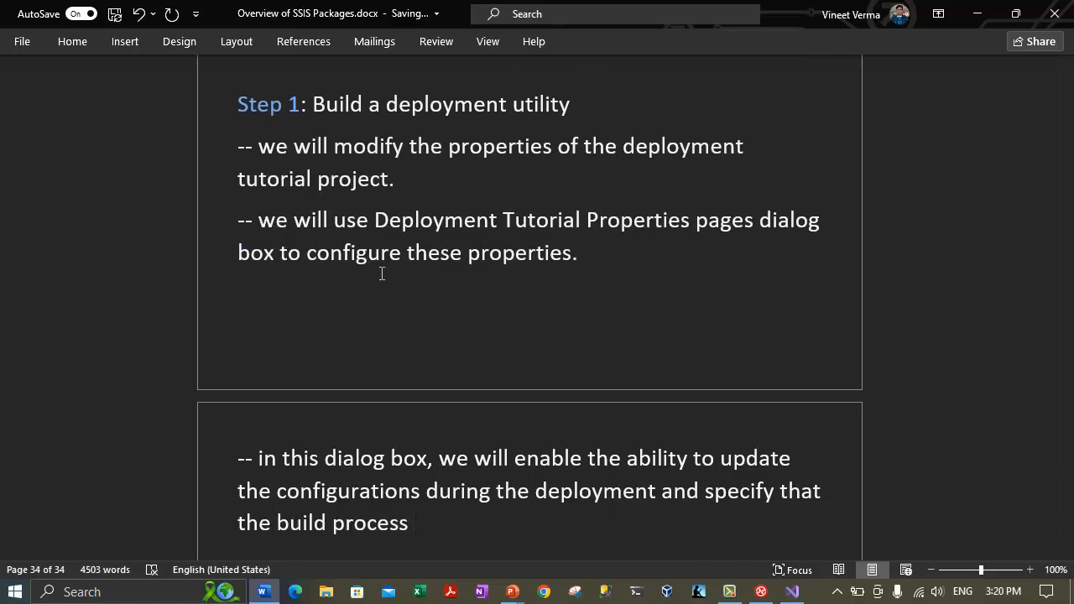
pyautogui.write(' generates a deployment utility')
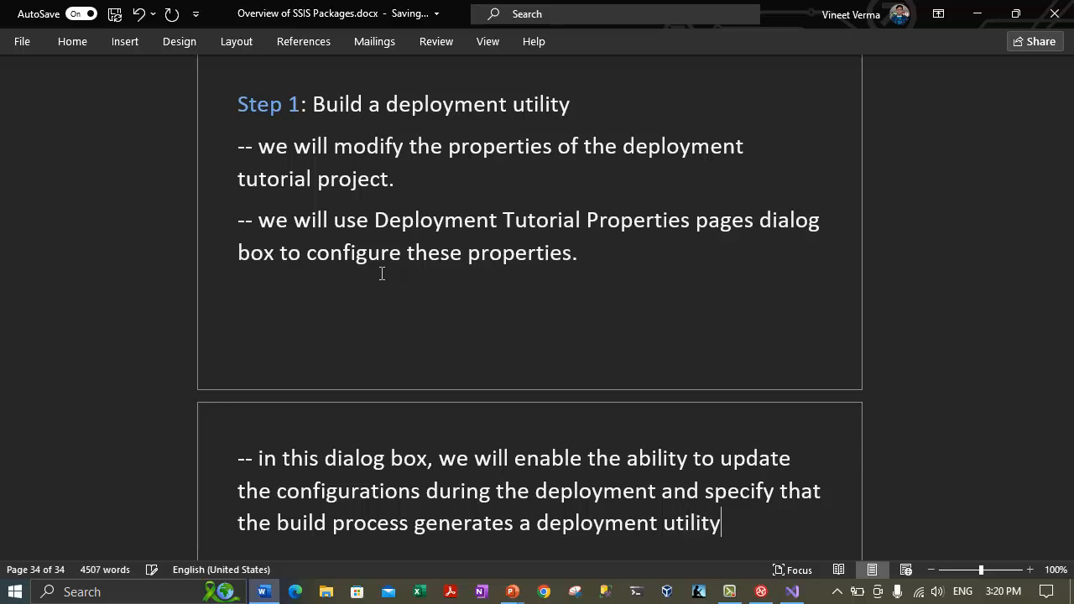
pyautogui.write('.')
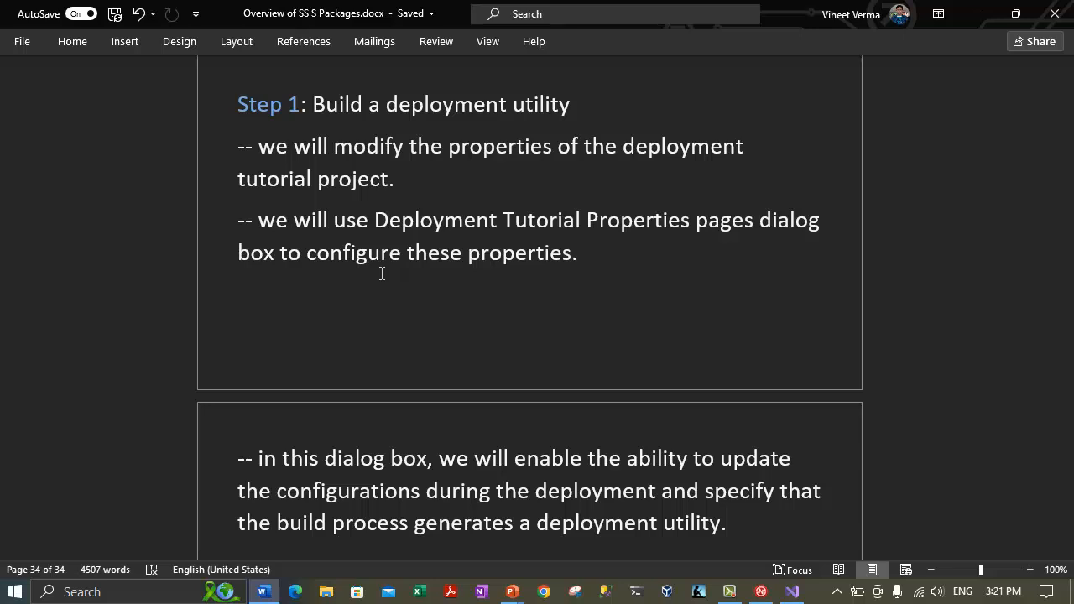
# Switch to the Visual Studio window showing the Deployment Tutorial solution.
pyautogui.moveTo(331, 149); pyautogui.dragTo(435, 197)
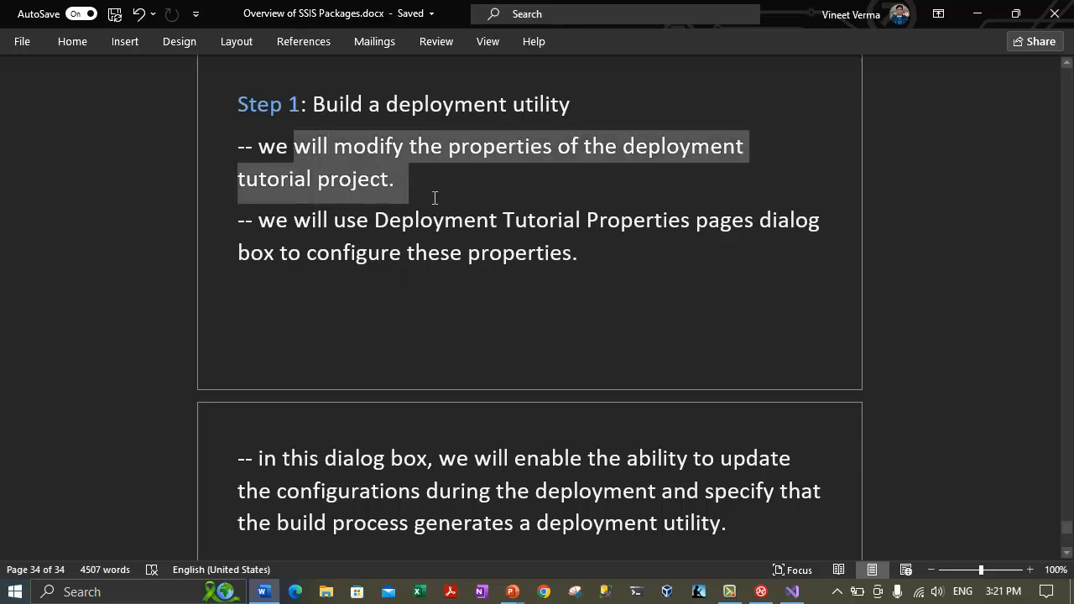
pyautogui.click(380, 303)
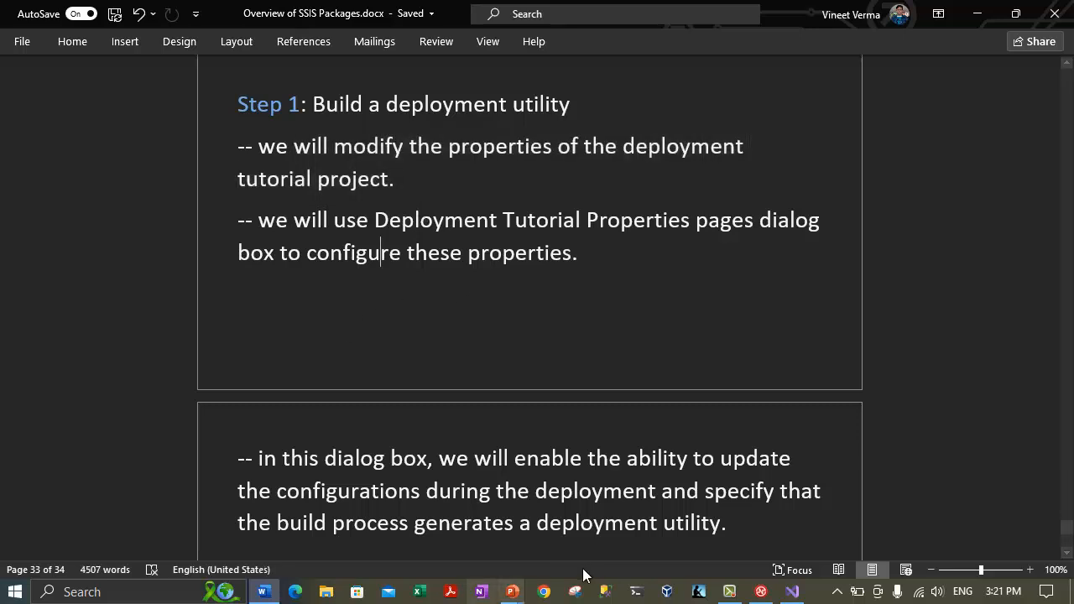
pyautogui.click(791, 593)
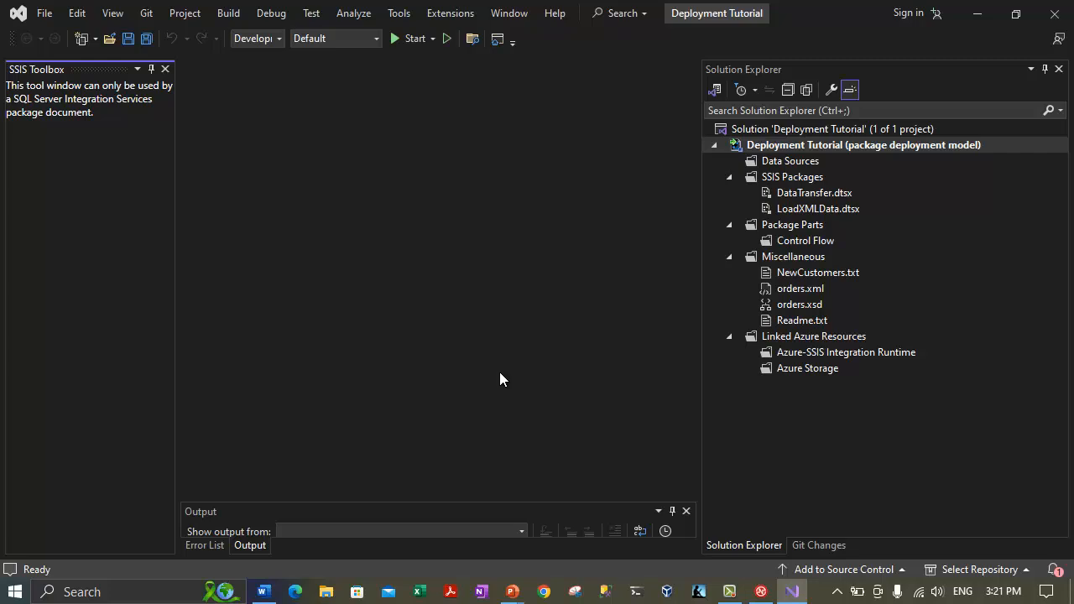
pyautogui.click(729, 591)
pyautogui.click(812, 145)
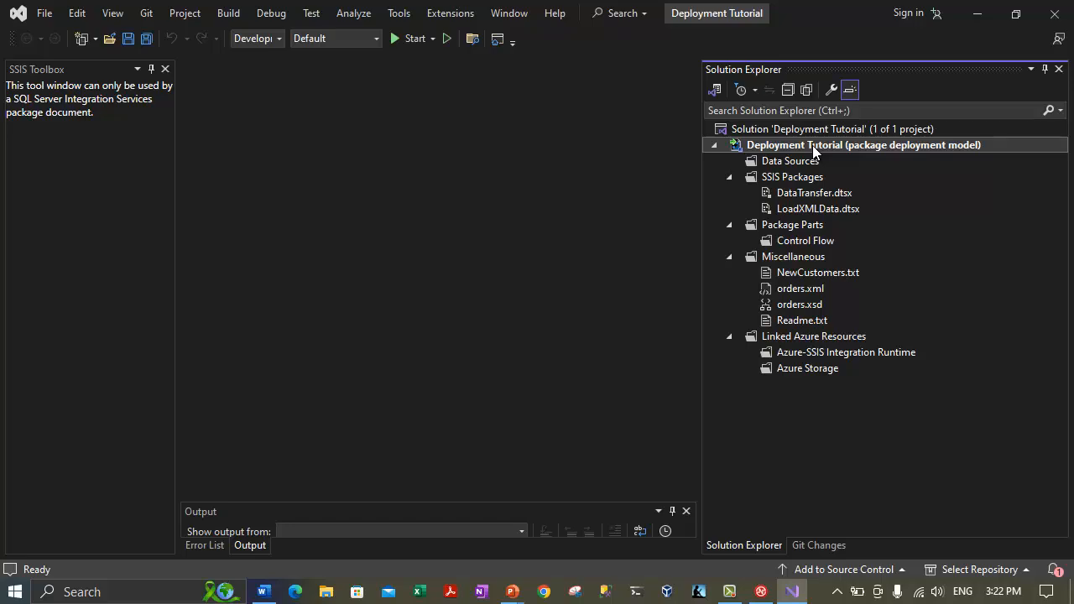
# Open the Deployment Tutorial Property Pages at Deployment, showing AllowConfigurationChanges True and CreateDeploymentUtility False.
pyautogui.rightClick(812, 145)
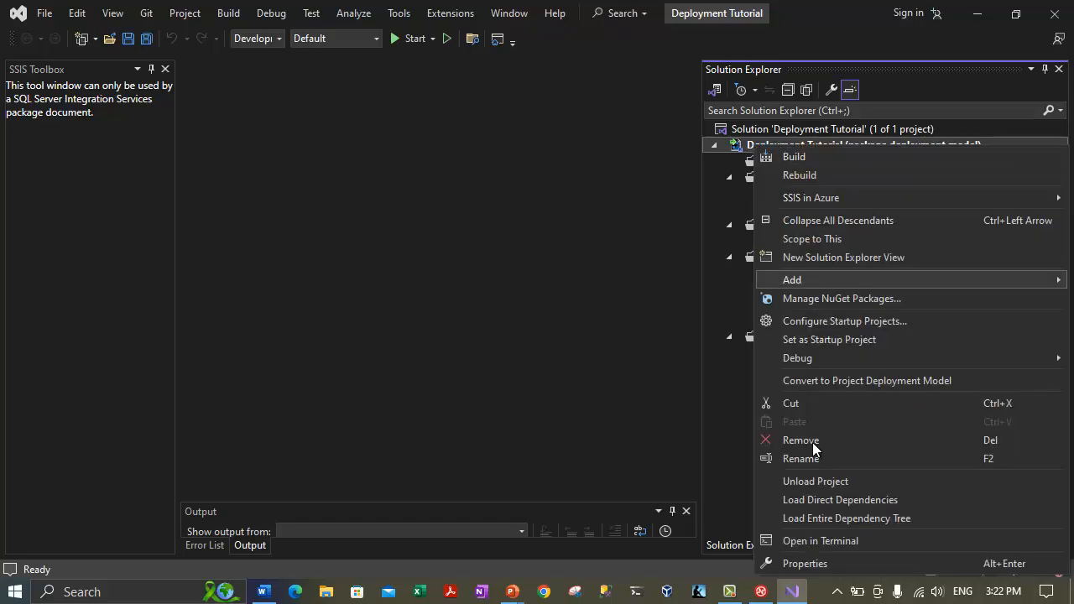
pyautogui.click(793, 564)
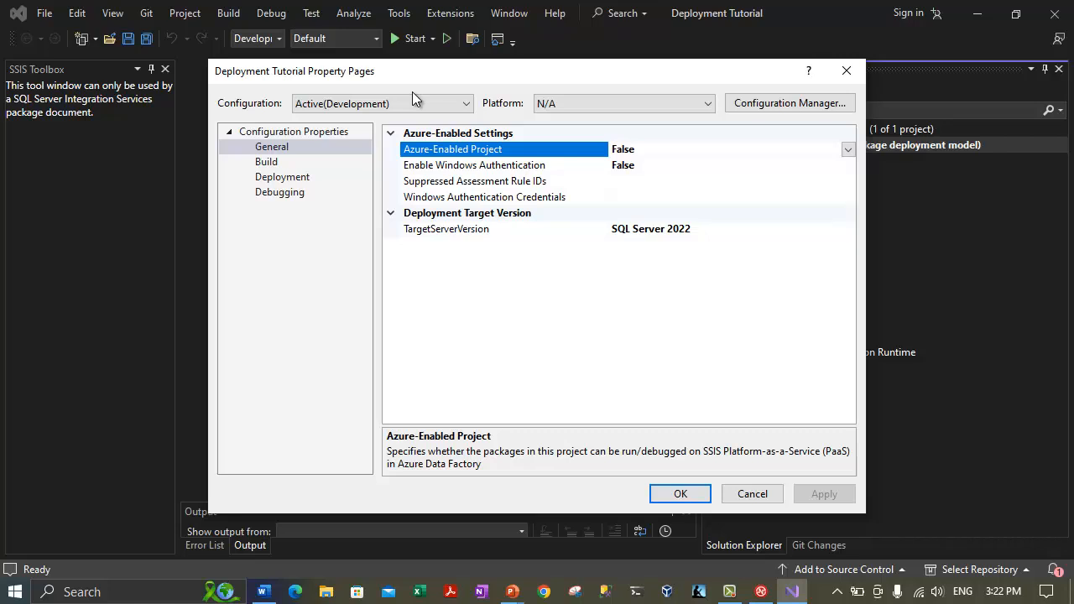
pyautogui.click(231, 133)
pyautogui.click(231, 133)
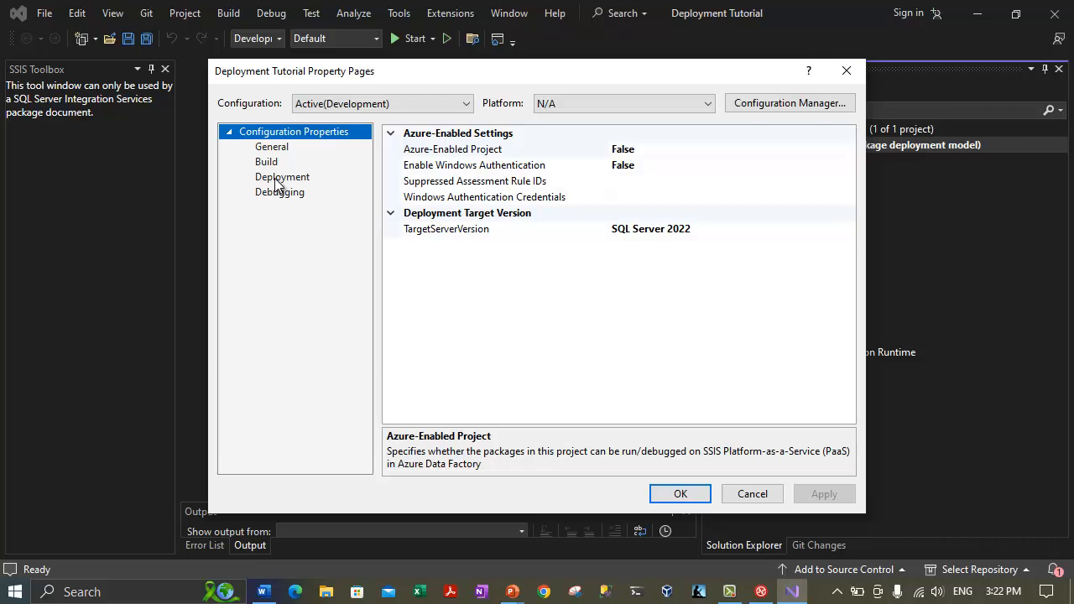
pyautogui.click(277, 181)
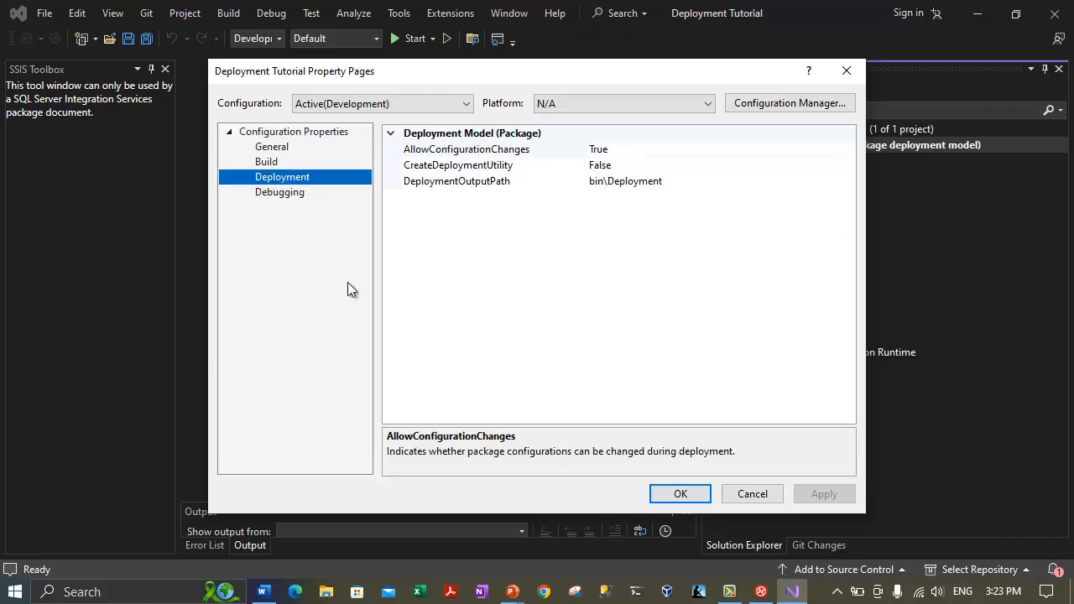
pyautogui.click(445, 168)
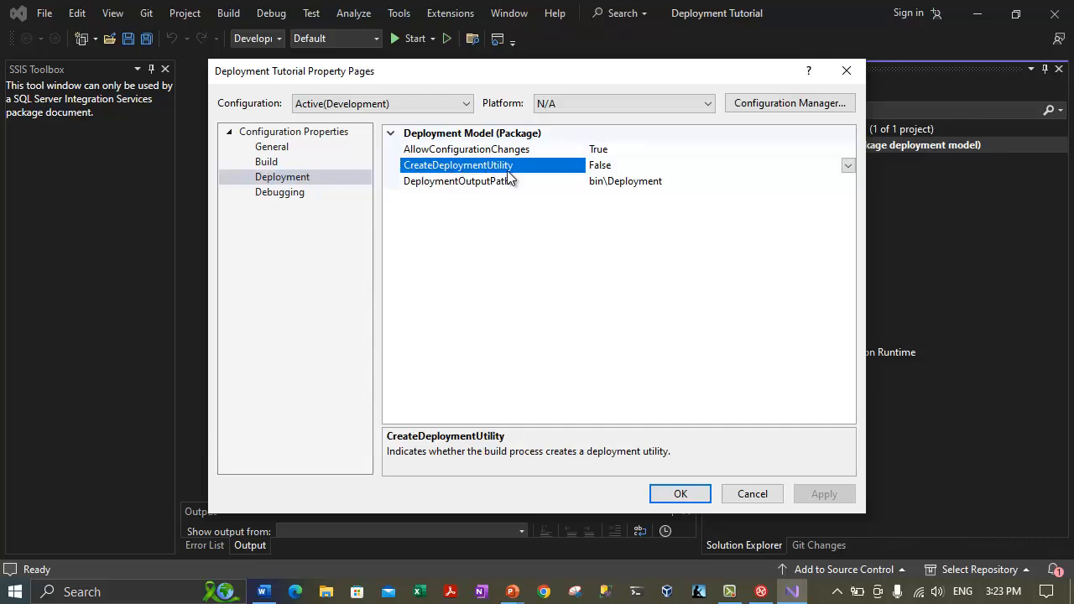
pyautogui.click(293, 178)
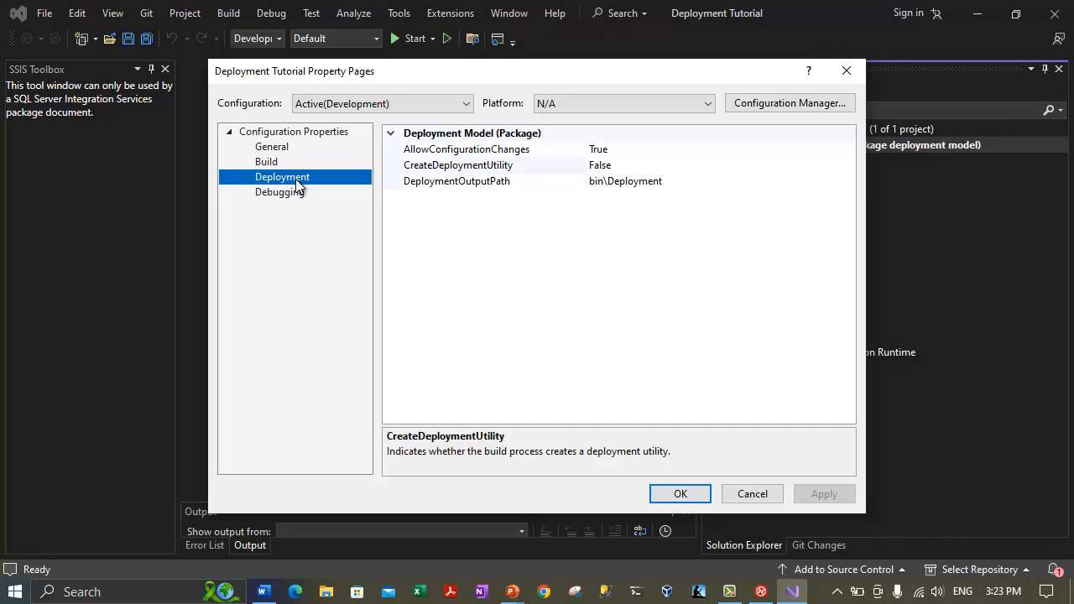
# Set CreateDeploymentUtility to True and select the DeploymentOutputPath value bin\Deployment.
pyautogui.click(411, 153)
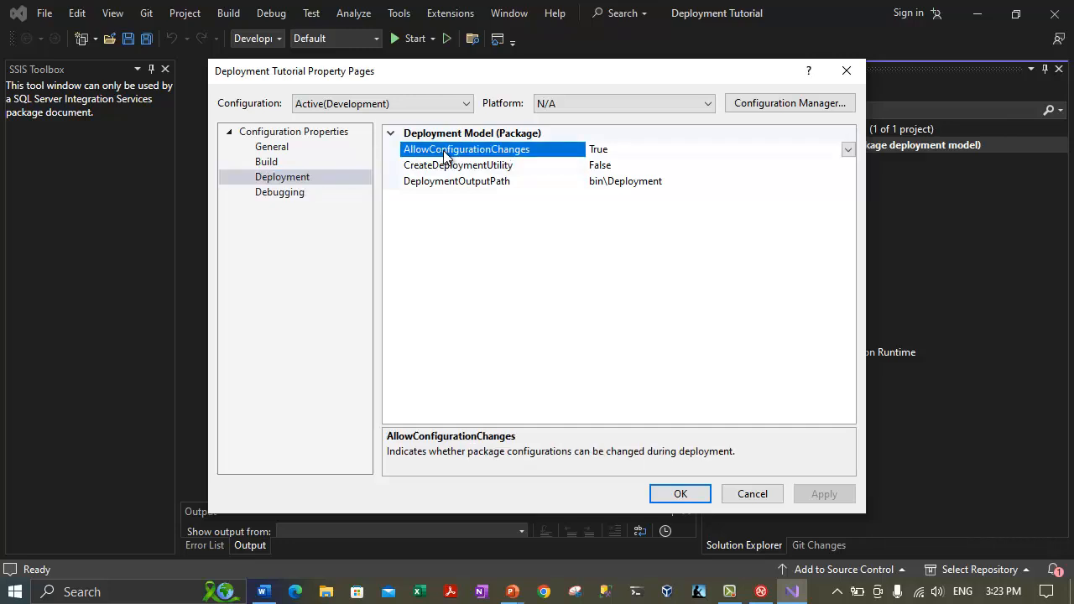
pyautogui.click(605, 150)
pyautogui.click(451, 168)
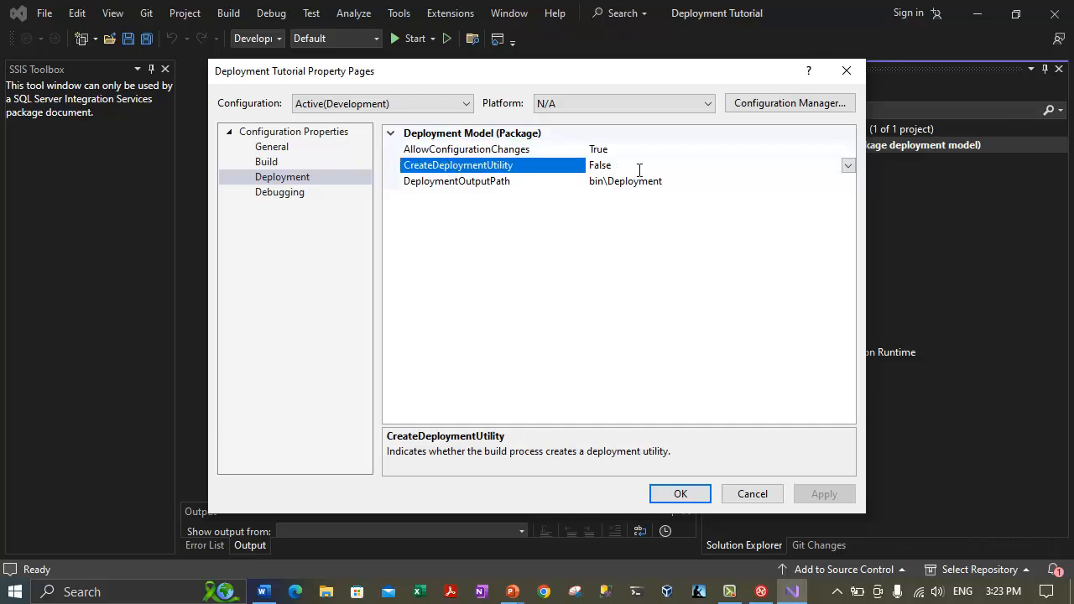
pyautogui.click(847, 166)
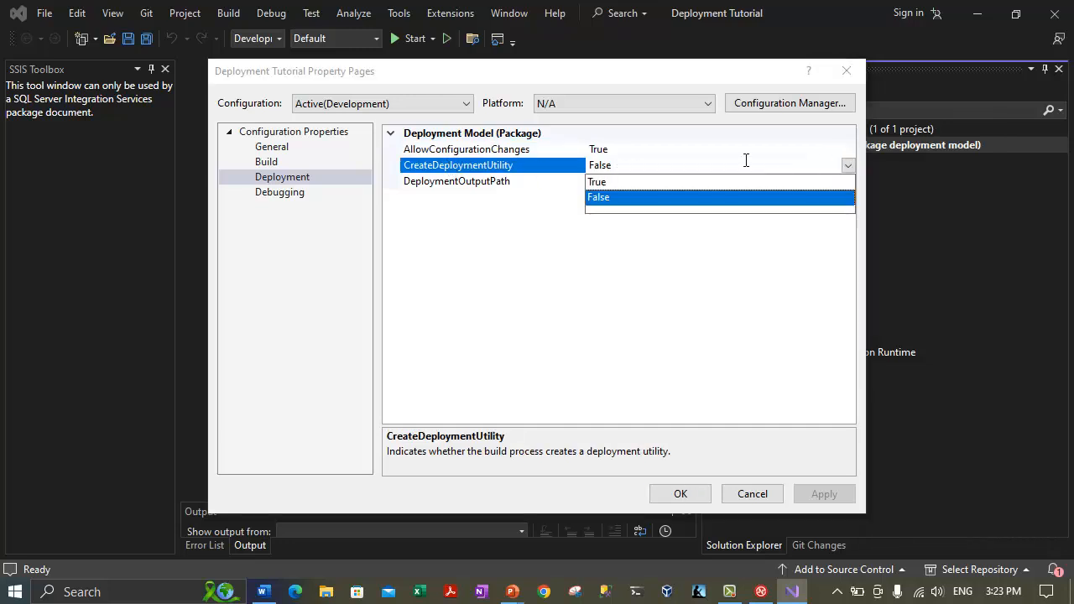
pyautogui.click(632, 181)
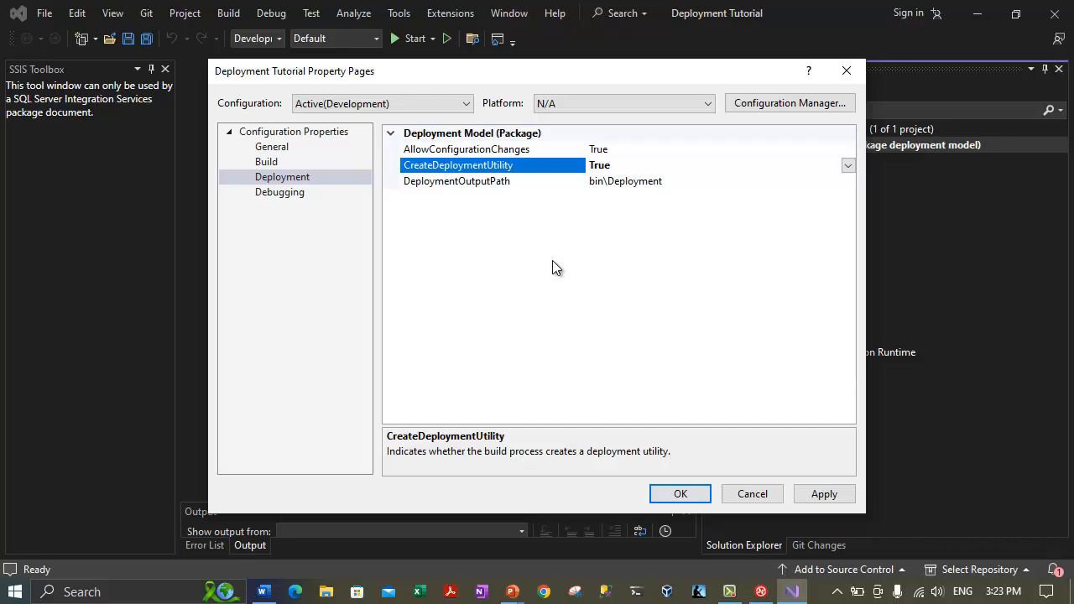
pyautogui.click(599, 182)
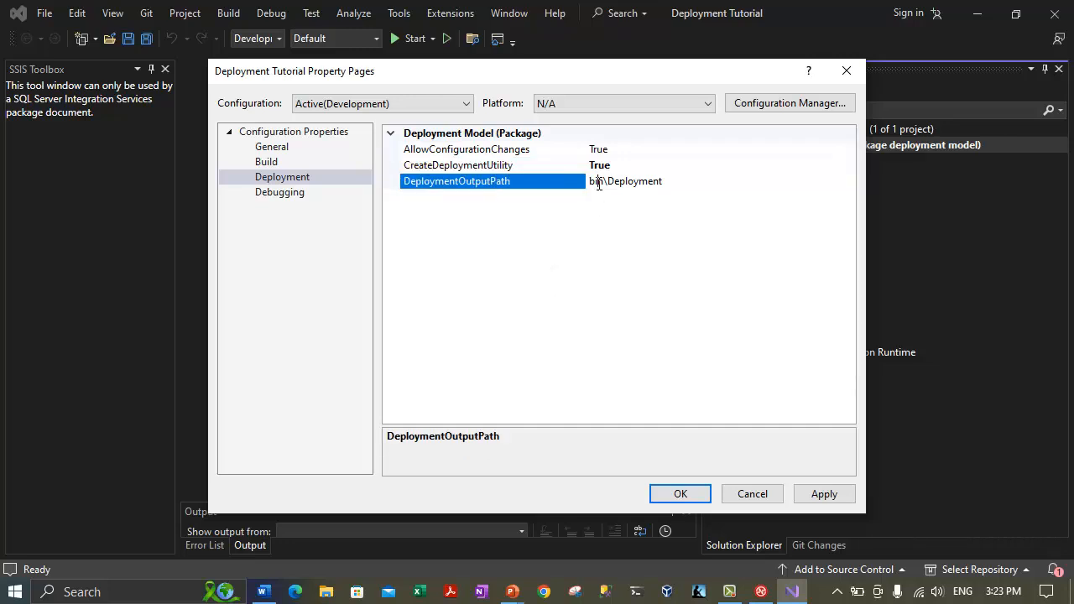
pyautogui.click(656, 181)
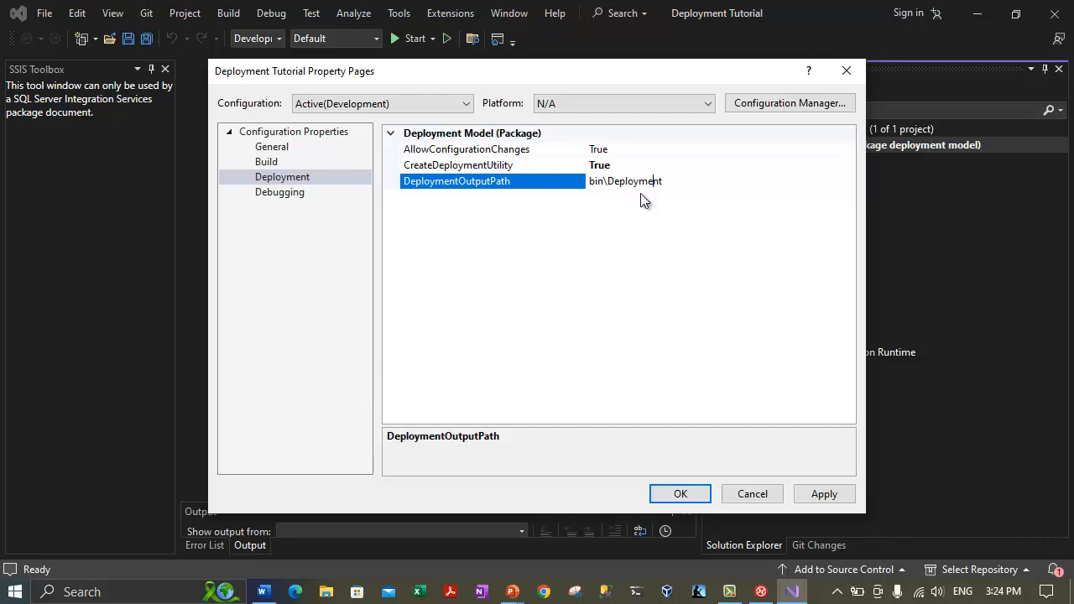
# In File Explorer, browse to the root of Local Disk (C:).
pyautogui.click(325, 592)
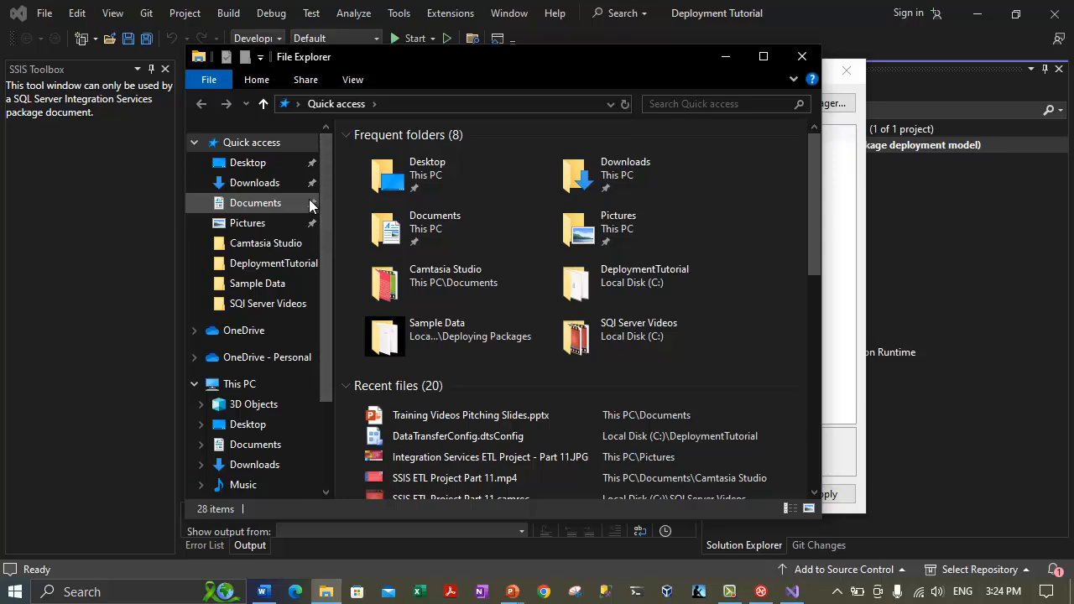
pyautogui.click(239, 384)
pyautogui.doubleClick(407, 394)
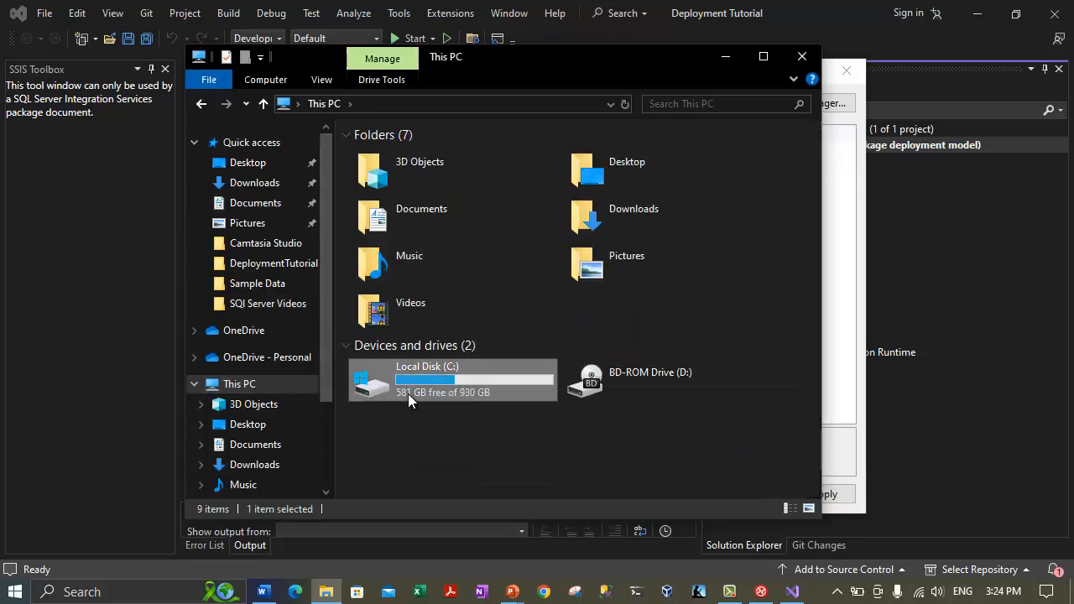
pyautogui.doubleClick(413, 242)
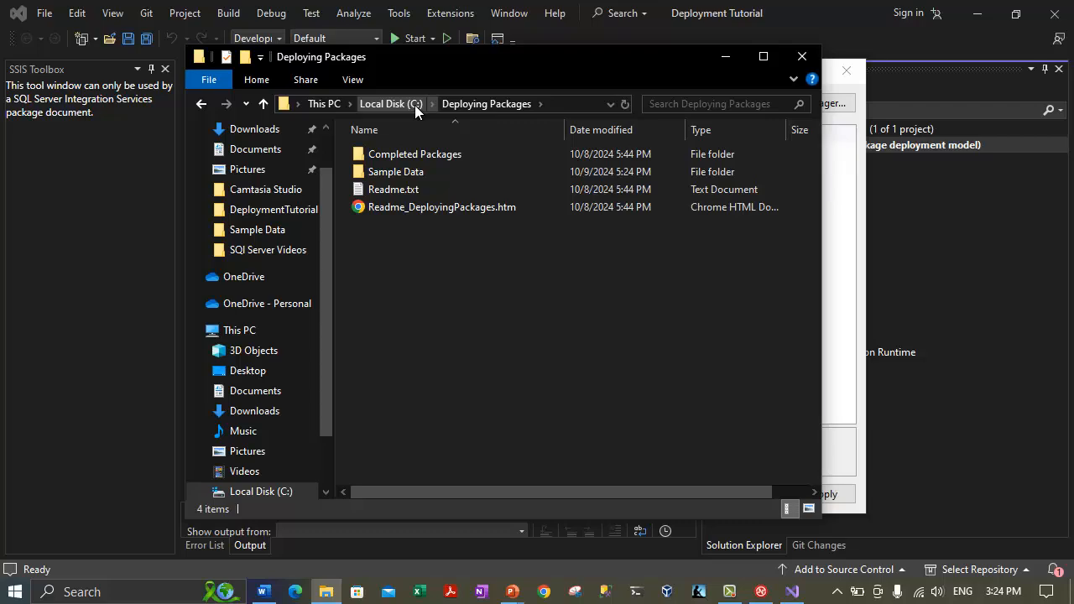
pyautogui.click(415, 105)
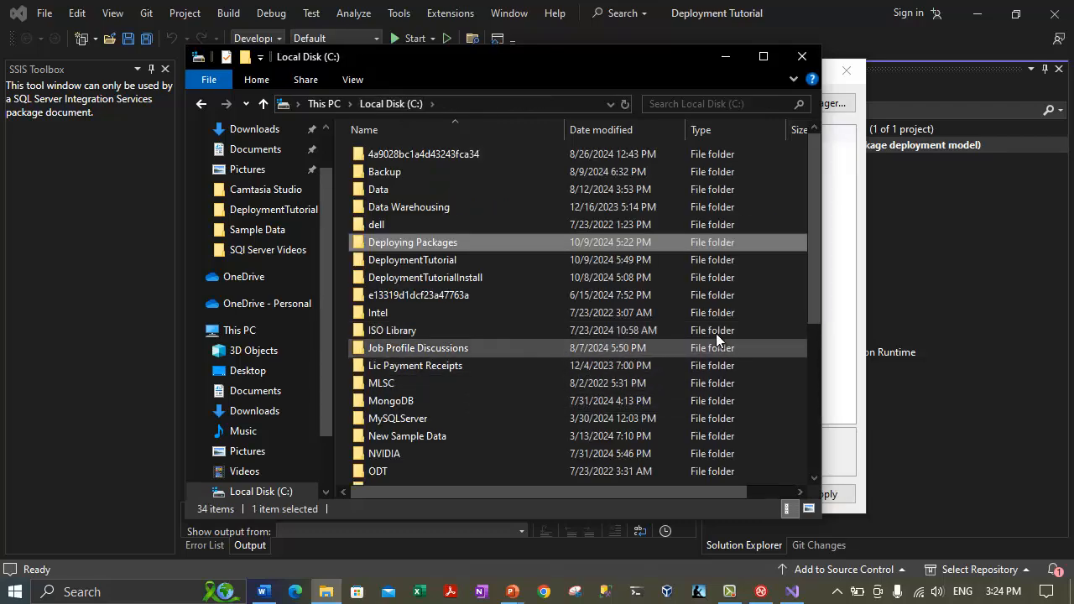
pyautogui.scroll(-5, 722, 374)
# Create a new folder on C: named 'Deployment Bundles'.
pyautogui.rightClick(760, 336)
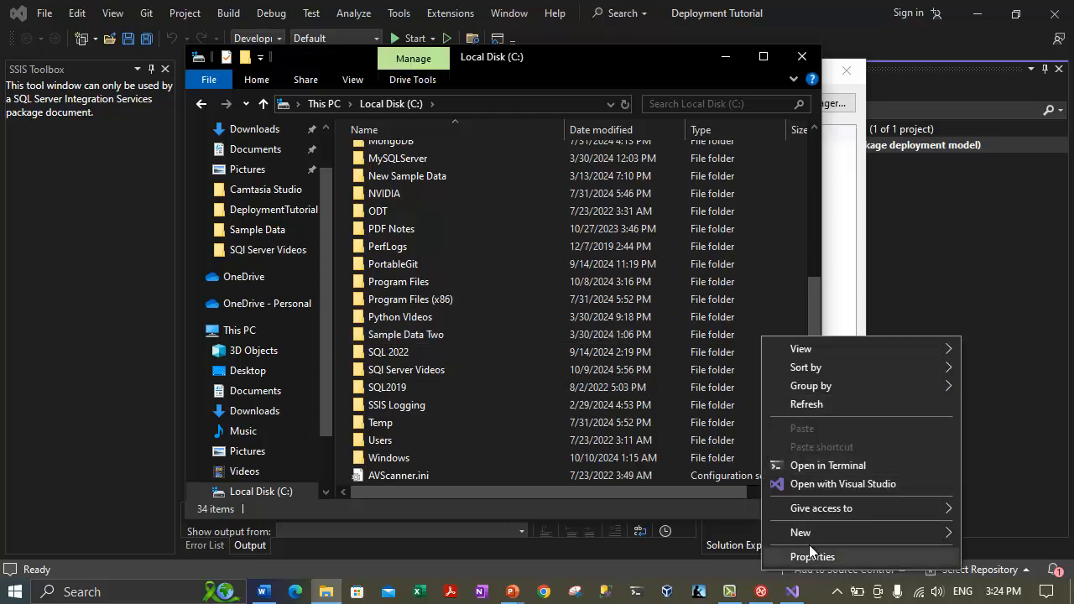
pyautogui.moveTo(809, 534)
pyautogui.click(688, 534)
pyautogui.rightClick(422, 259)
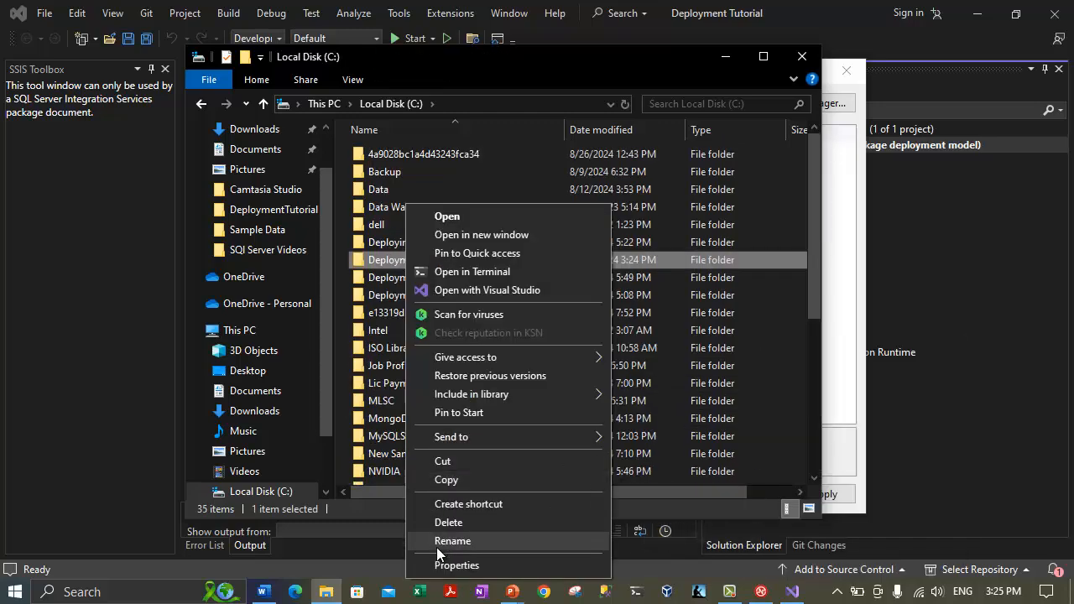
pyautogui.click(436, 545)
pyautogui.click(444, 259)
pyautogui.press('BackSpace')
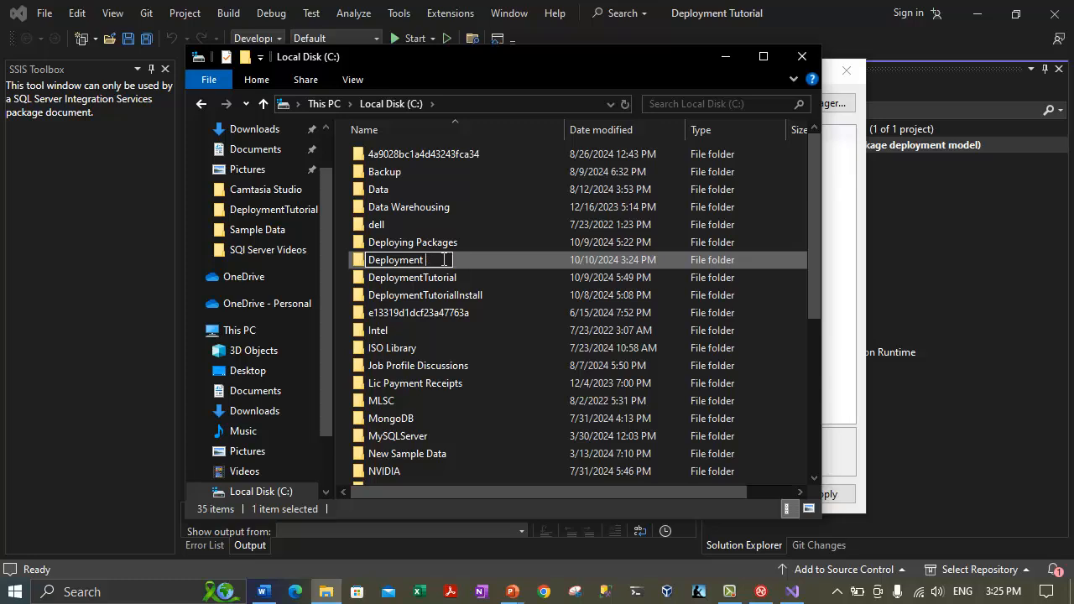
pyautogui.write('Bundles')
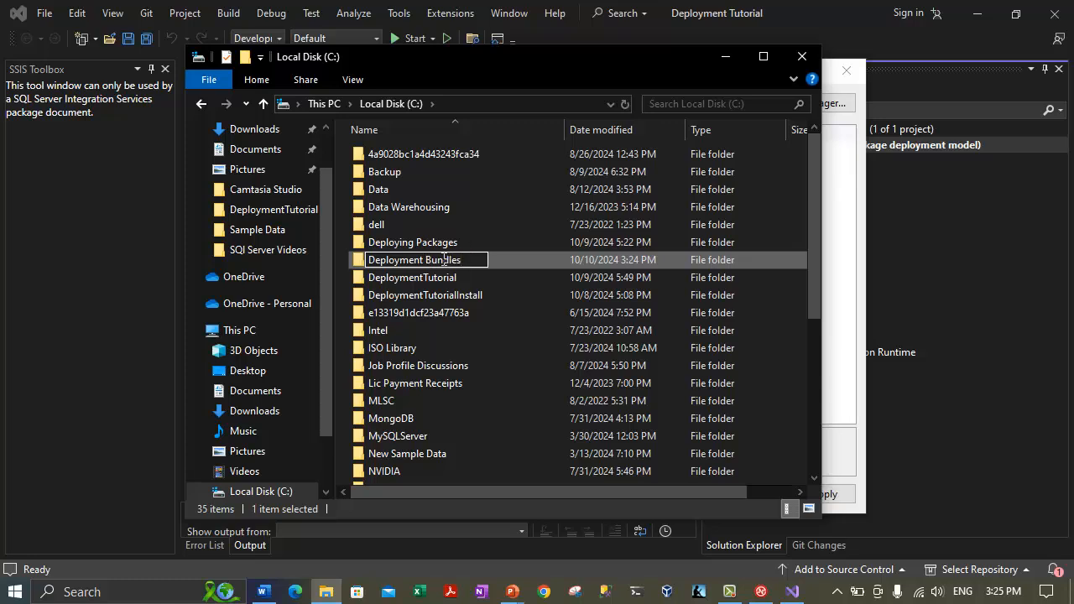
pyautogui.press('Return')
# Open Deployment Bundles and select its full path C:\Deployment Bundles in the address bar.
pyautogui.doubleClick(442, 259)
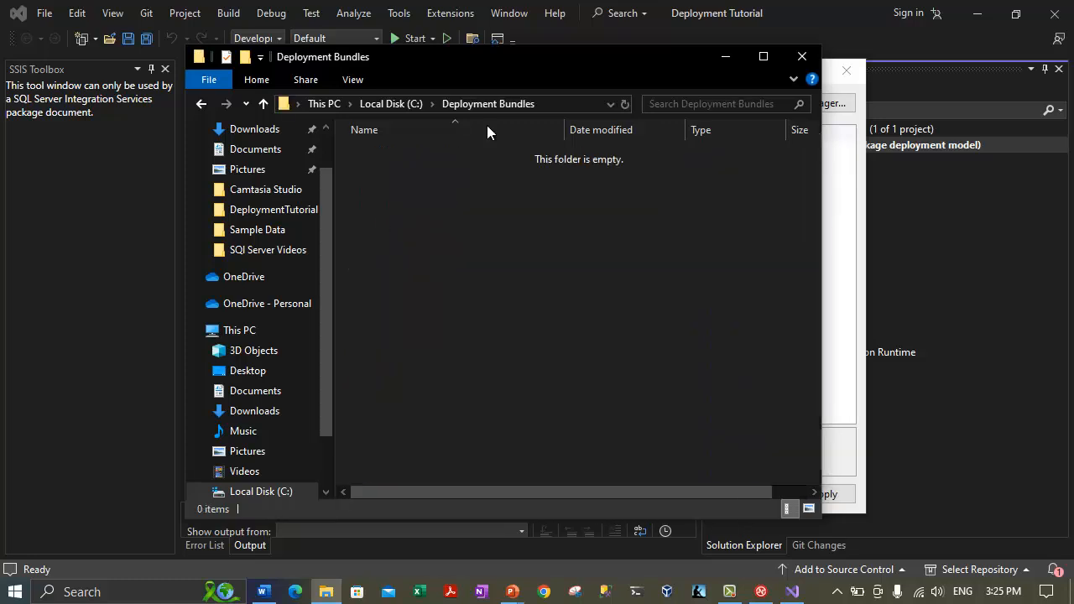
pyautogui.click(547, 109)
pyautogui.click(547, 107)
pyautogui.hotkey('ctrl', 'a')
pyautogui.hotkey('ctrl', 'c')
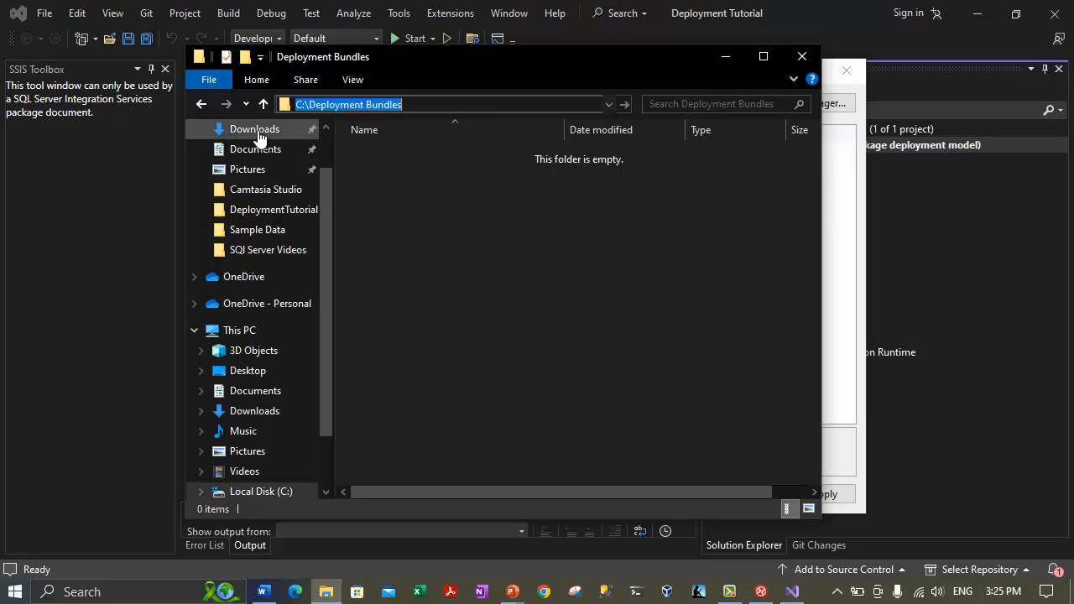
# Paste C:\Deployment Bundles as the DeploymentOutputPath and apply with OK.
pyautogui.click(725, 56)
pyautogui.click(683, 182)
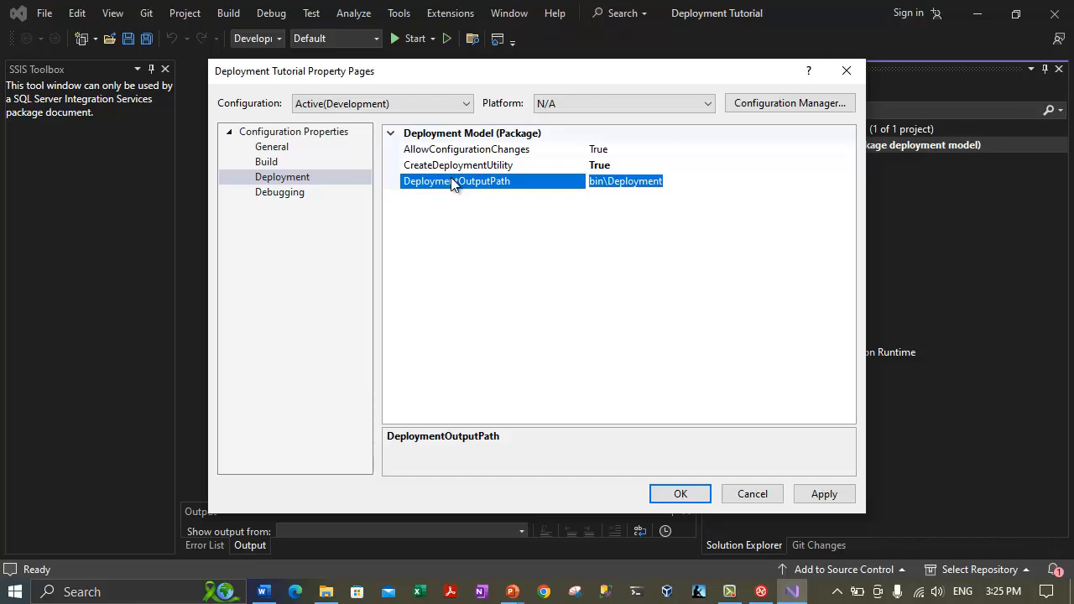
pyautogui.hotkey('ctrl', 'v')
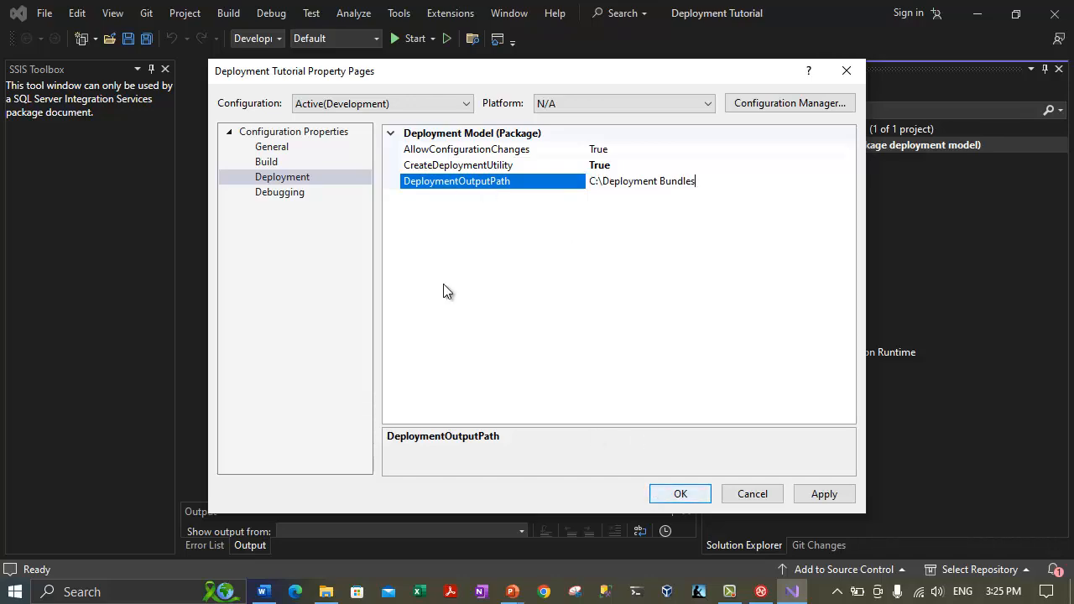
pyautogui.click(675, 494)
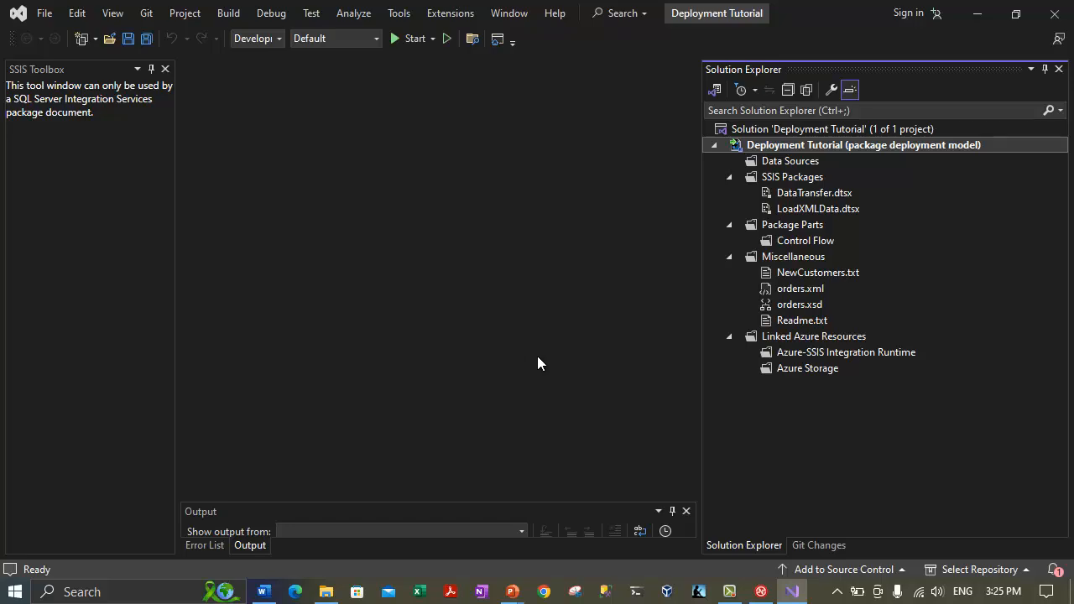
# Reopen the project's Deployment properties to verify the saved path, then cancel.
pyautogui.rightClick(804, 141)
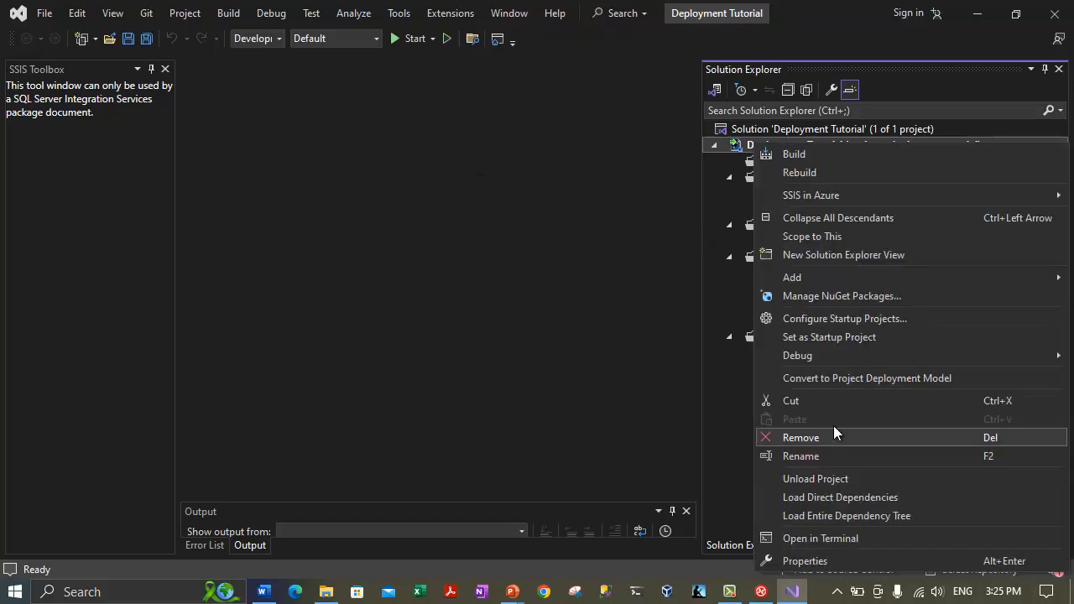
pyautogui.click(804, 560)
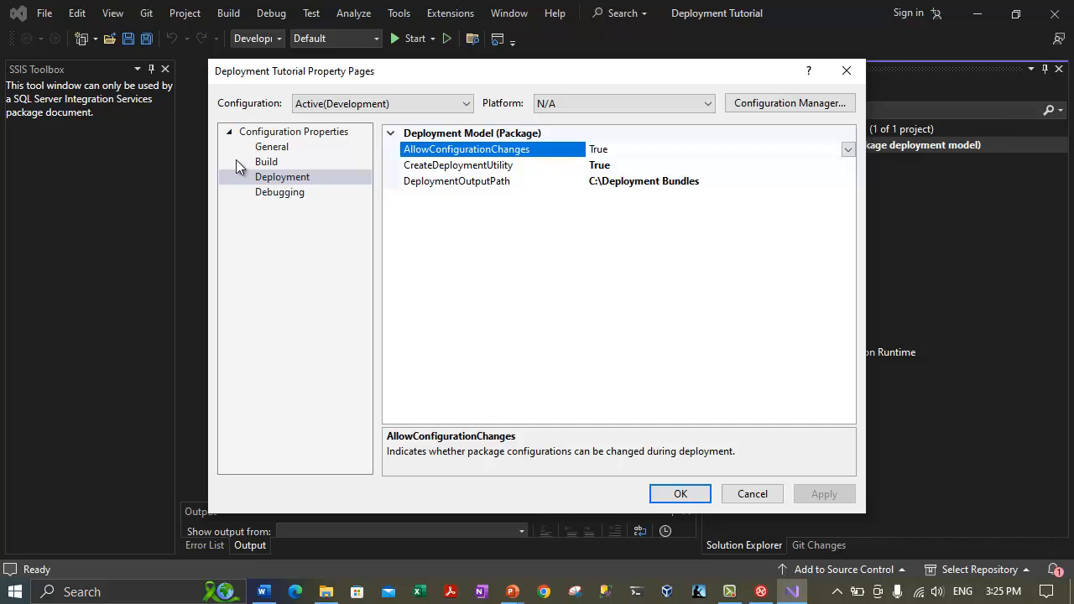
pyautogui.click(288, 178)
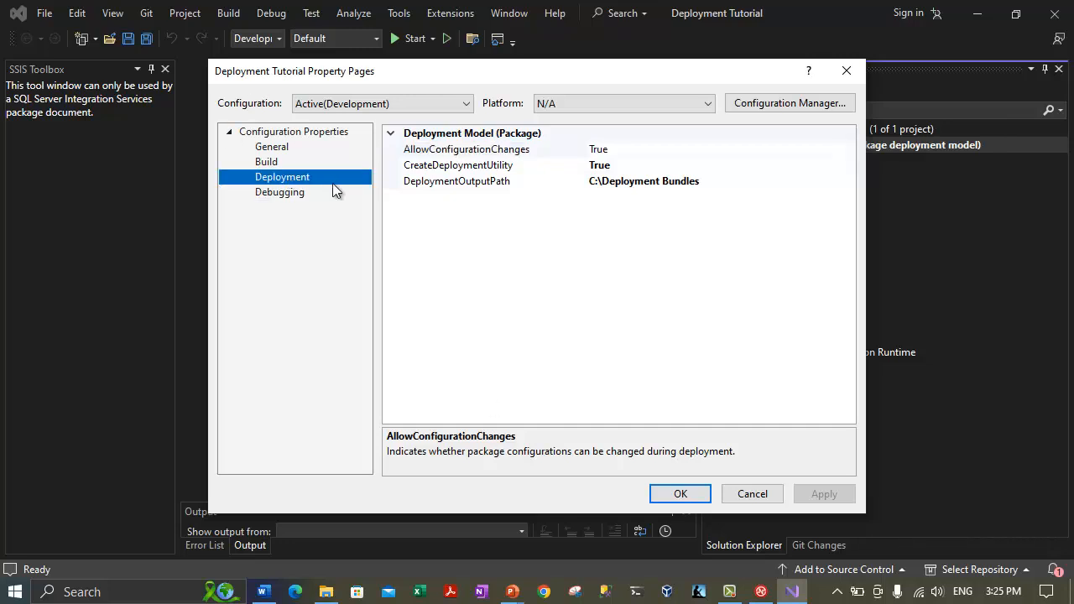
pyautogui.click(603, 167)
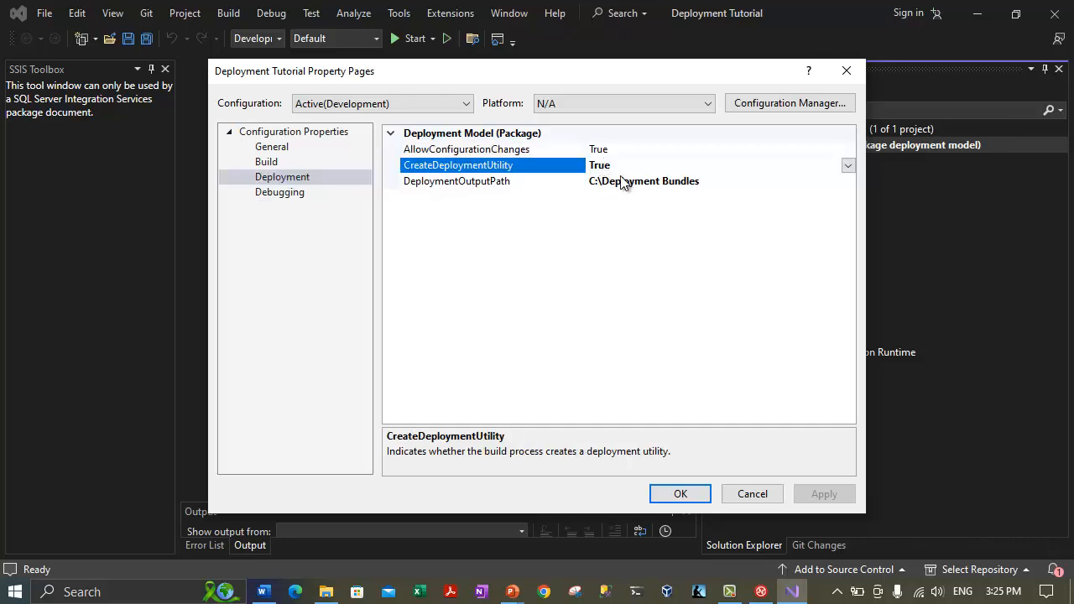
pyautogui.click(549, 181)
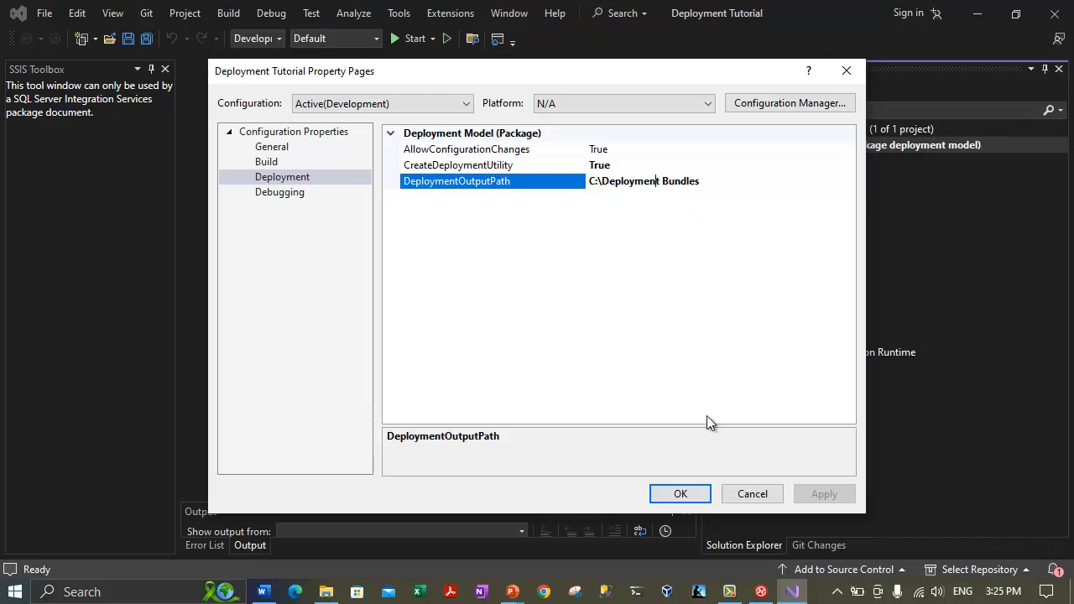
pyautogui.click(746, 496)
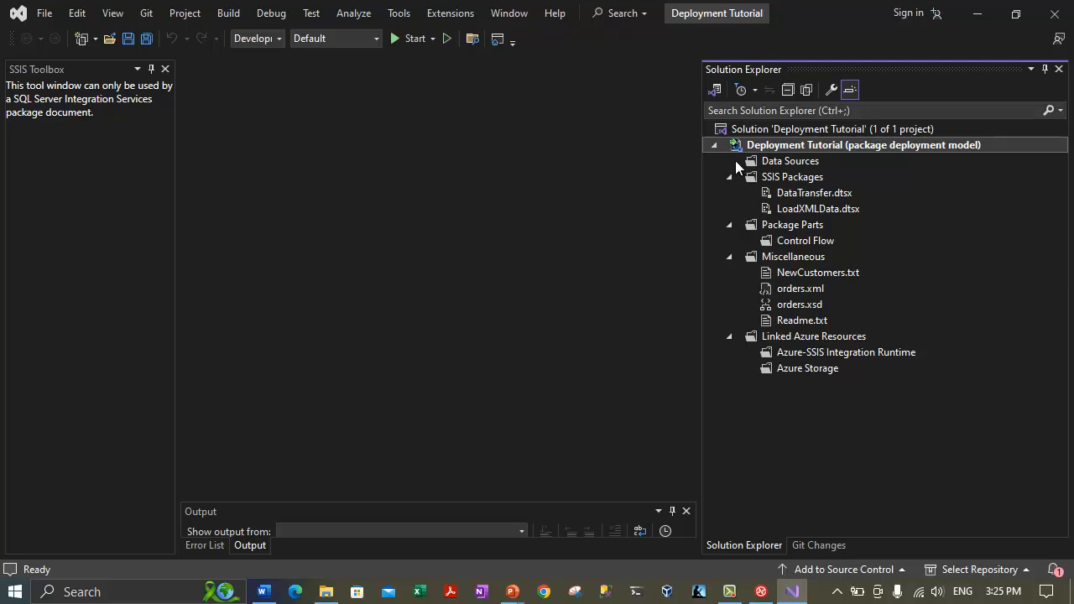
# Show the Output window from the View menu and drag it much taller.
pyautogui.click(789, 143)
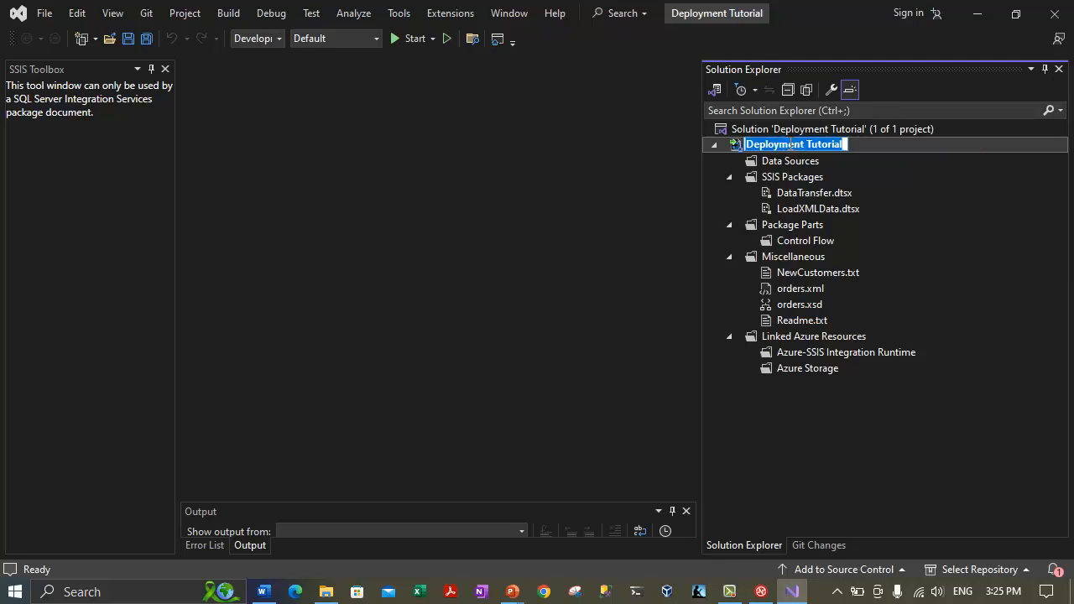
pyautogui.click(116, 15)
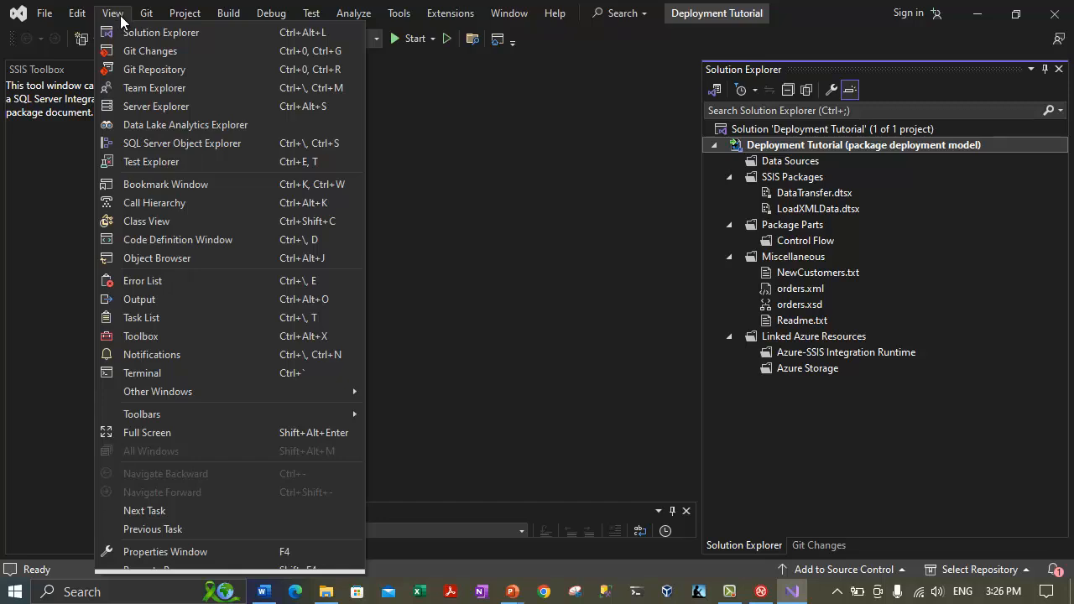
pyautogui.click(143, 297)
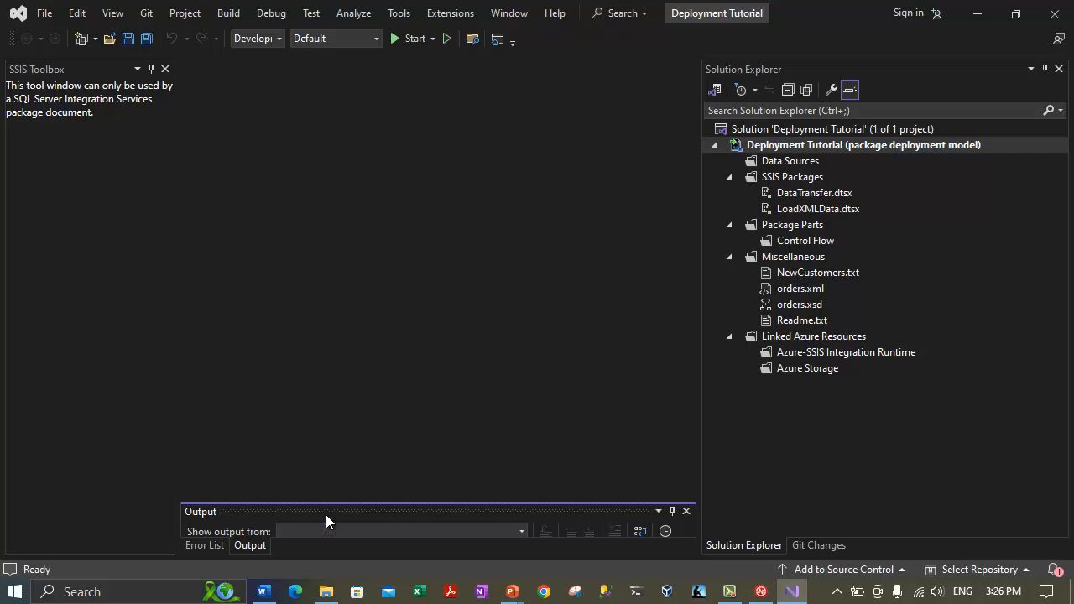
pyautogui.moveTo(449, 498); pyautogui.dragTo(453, 366)
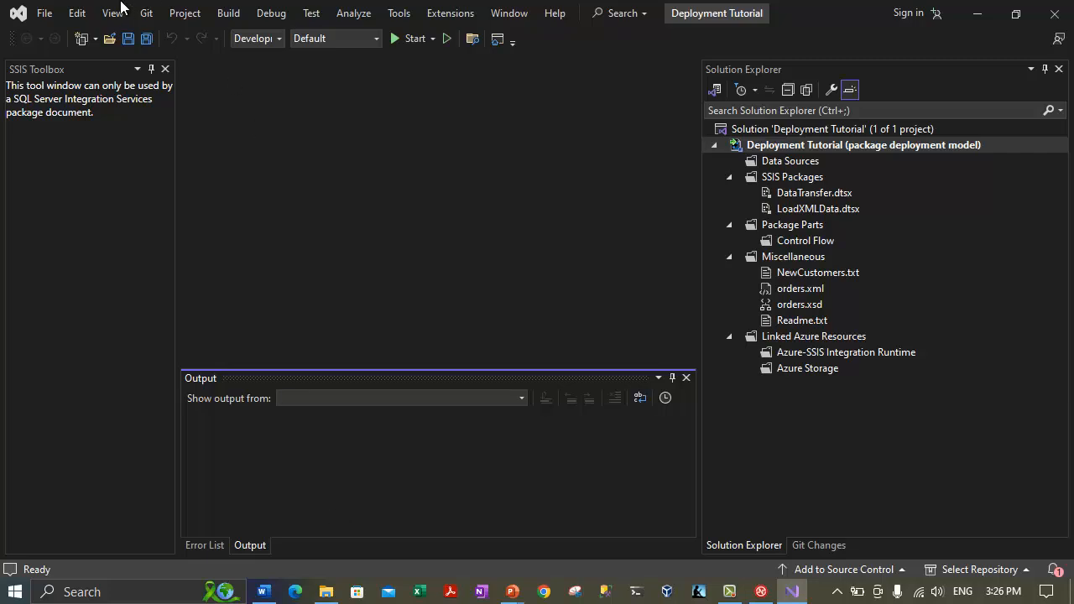
# Build the Deployment Tutorial project with Ctrl+Shift+B.
pyautogui.click(233, 16)
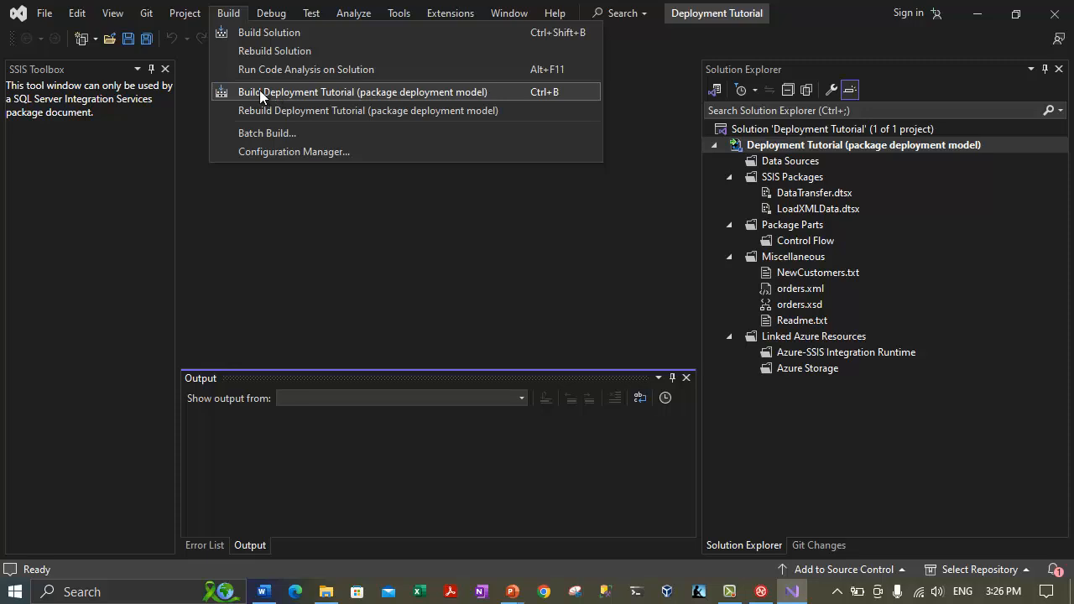
pyautogui.click(305, 94)
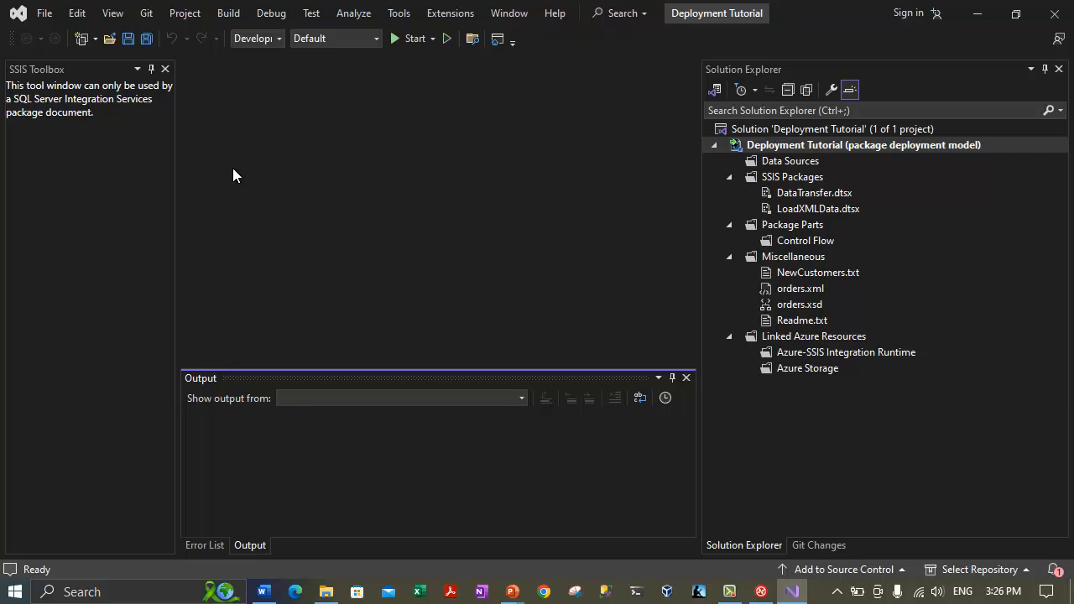
pyautogui.hotkey('ctrl', 'shift', 'b')
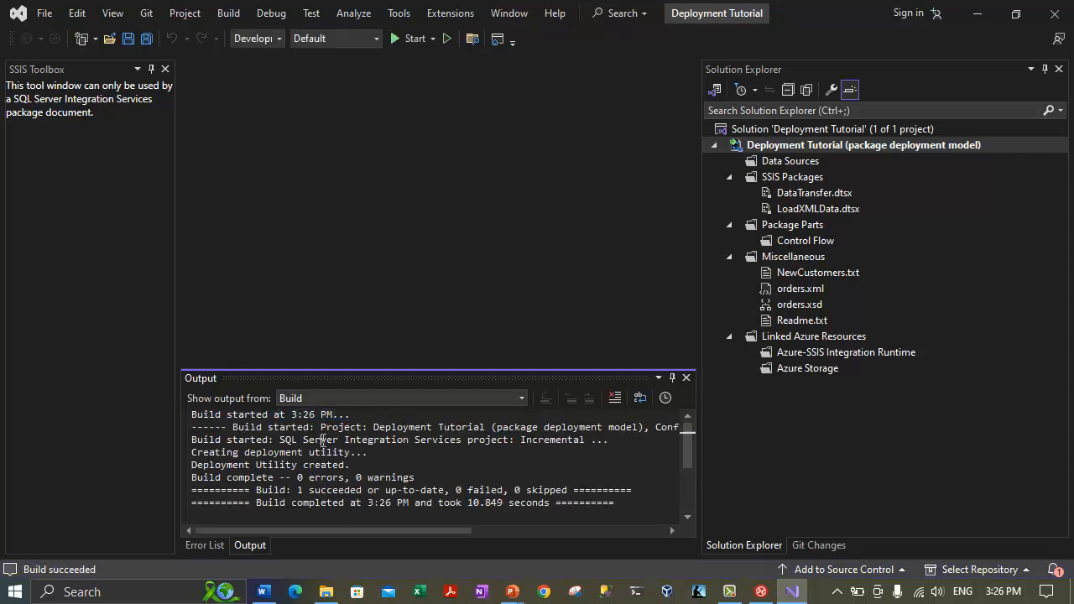
# Confirm the log shows 0 errors, 0 warnings and the deployment utility created, then exit Visual Studio.
pyautogui.moveTo(372, 428); pyautogui.dragTo(406, 440)
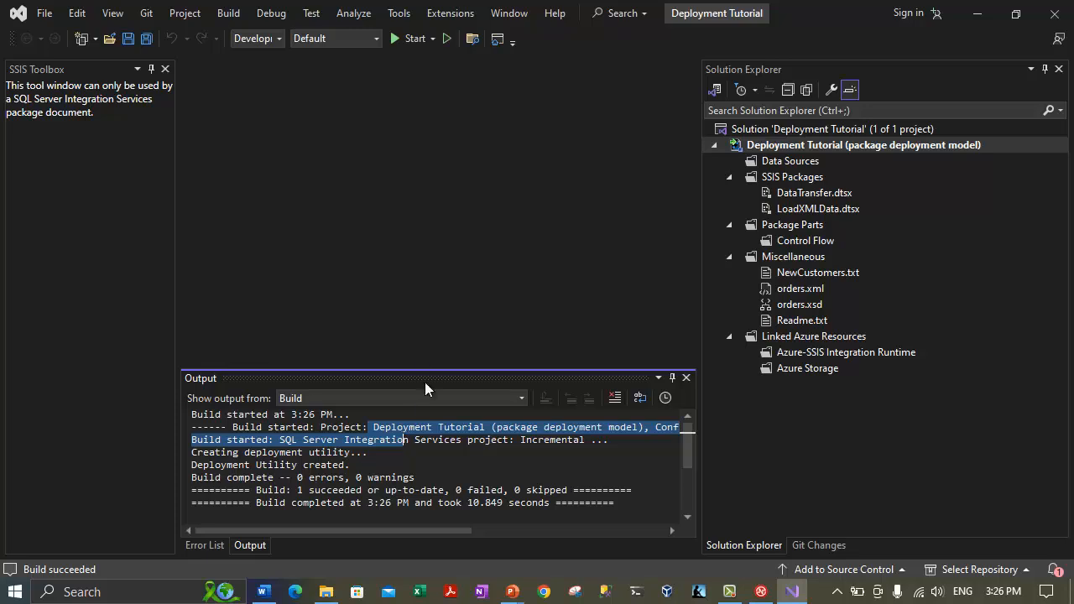
pyautogui.moveTo(422, 365); pyautogui.dragTo(434, 238)
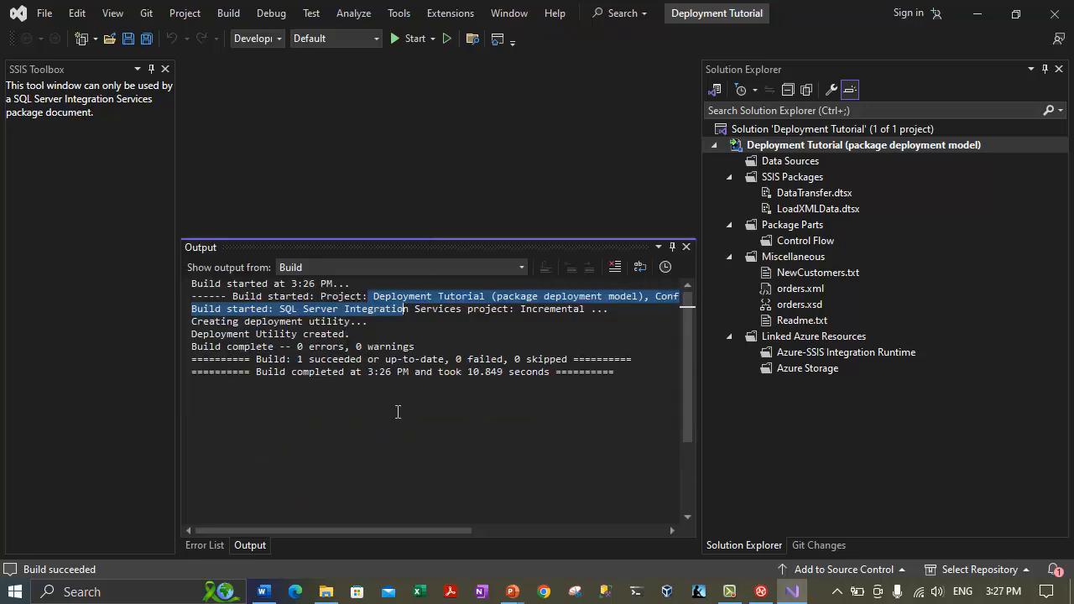
pyautogui.moveTo(262, 346); pyautogui.dragTo(391, 347)
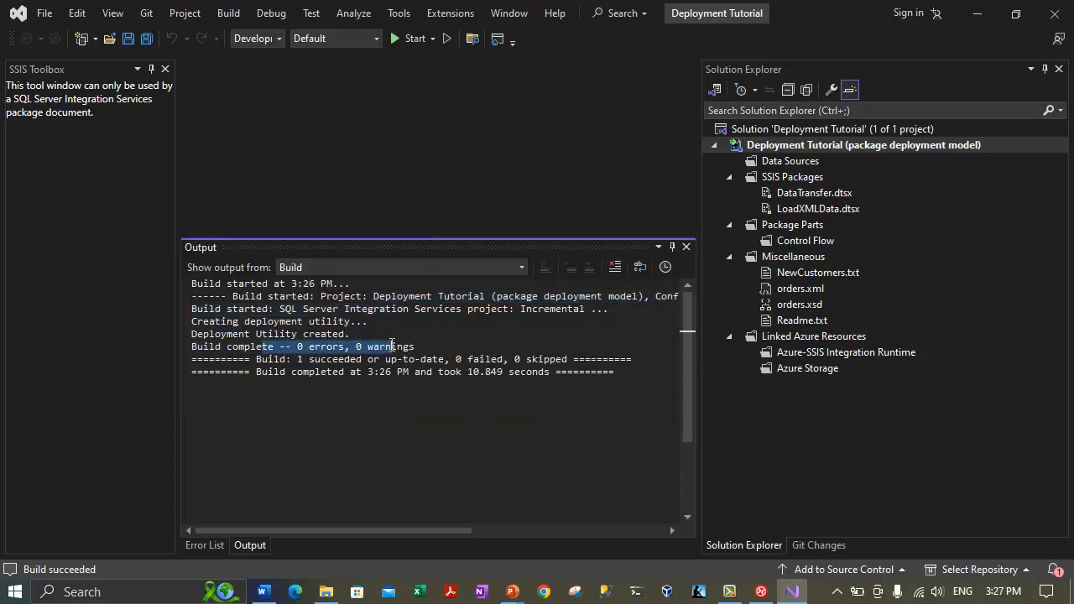
pyautogui.moveTo(239, 359); pyautogui.dragTo(527, 359)
pyautogui.moveTo(239, 372); pyautogui.dragTo(421, 372)
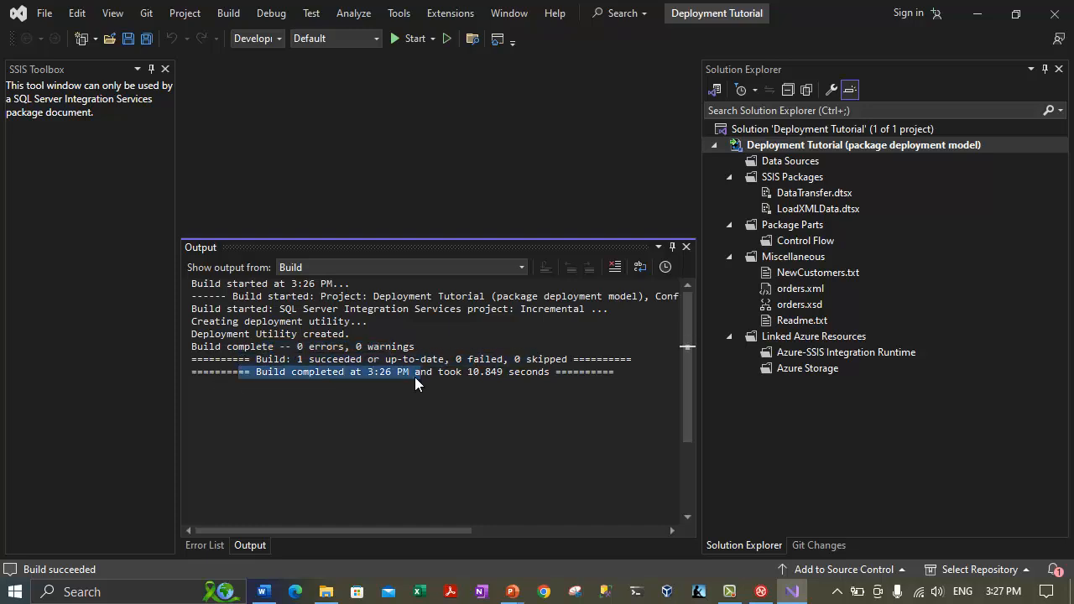
pyautogui.click(386, 377)
pyautogui.moveTo(507, 381); pyautogui.dragTo(310, 376)
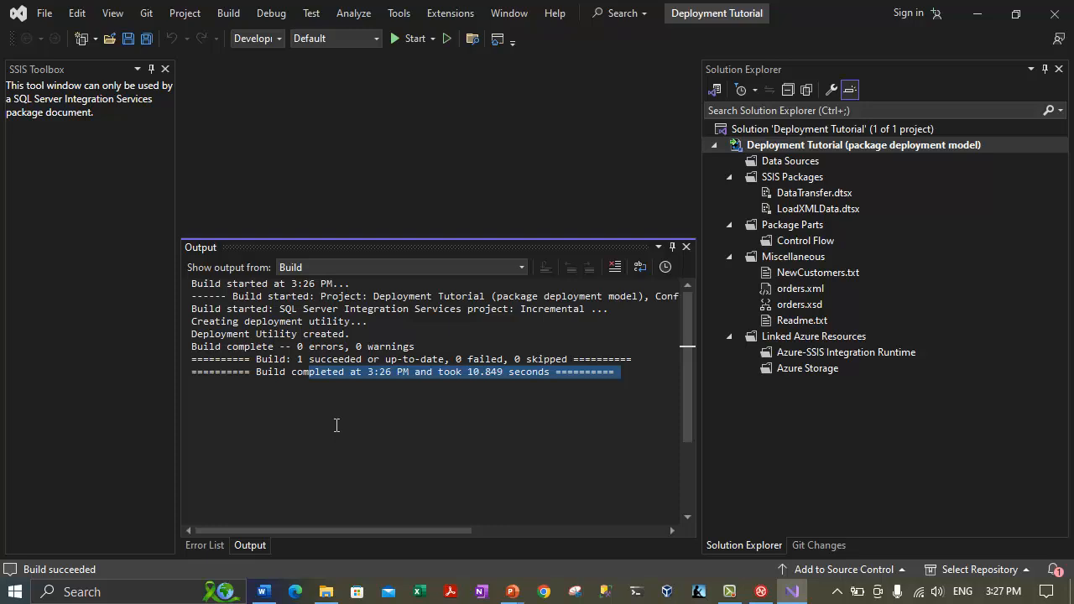
pyautogui.moveTo(269, 283); pyautogui.dragTo(328, 297)
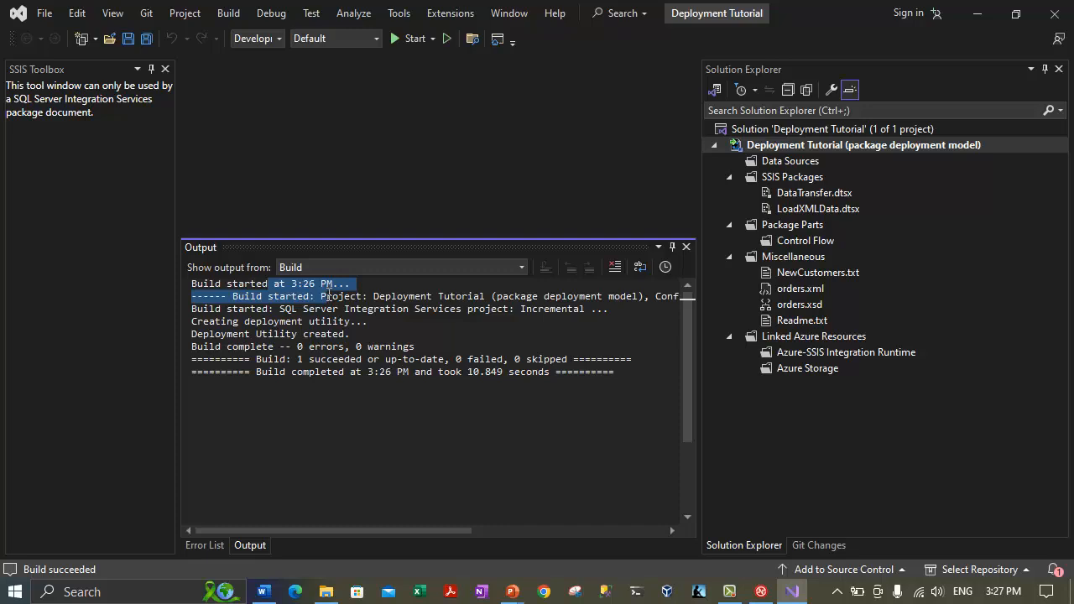
pyautogui.moveTo(228, 322); pyautogui.dragTo(364, 322)
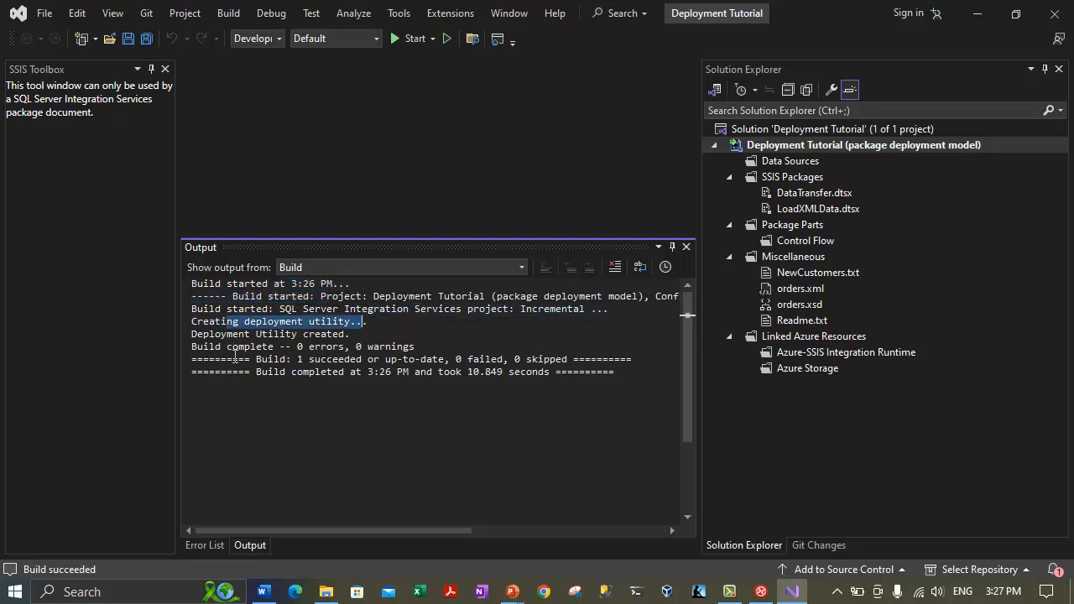
pyautogui.moveTo(203, 333); pyautogui.dragTo(398, 348)
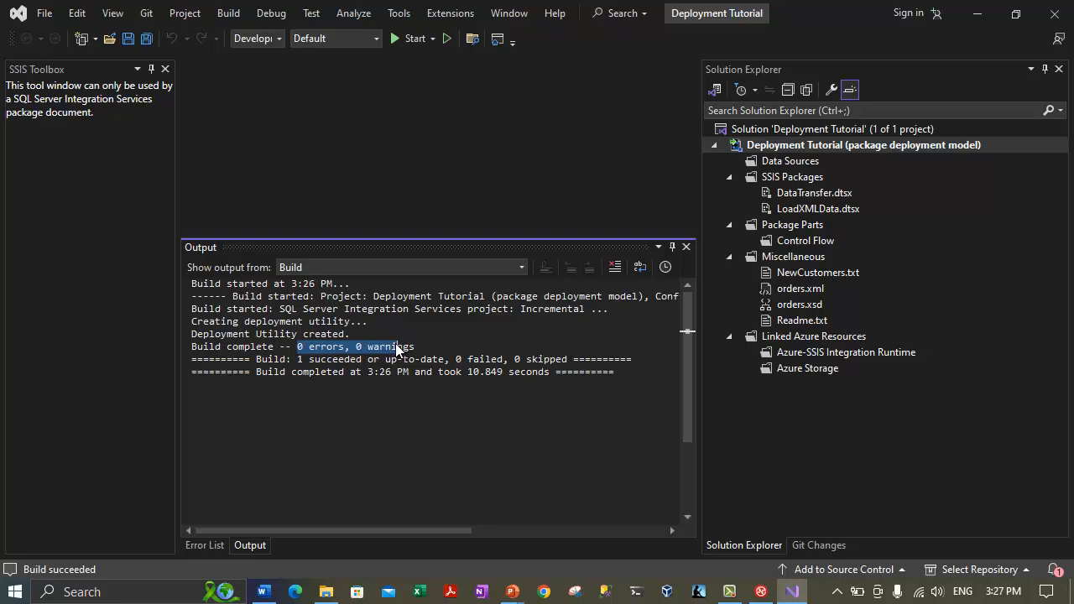
pyautogui.click(45, 14)
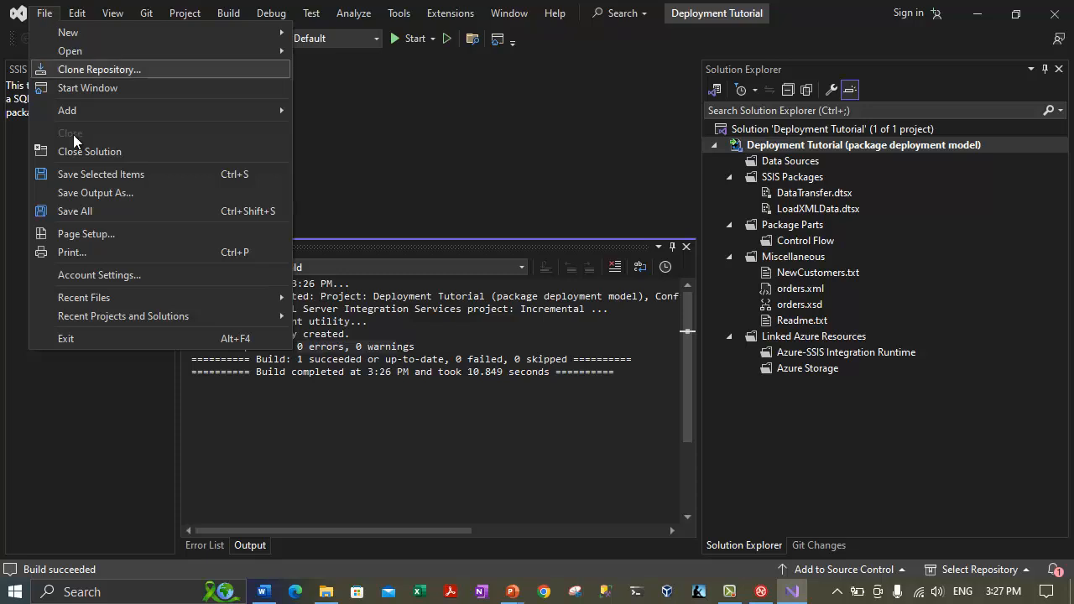
pyautogui.click(97, 345)
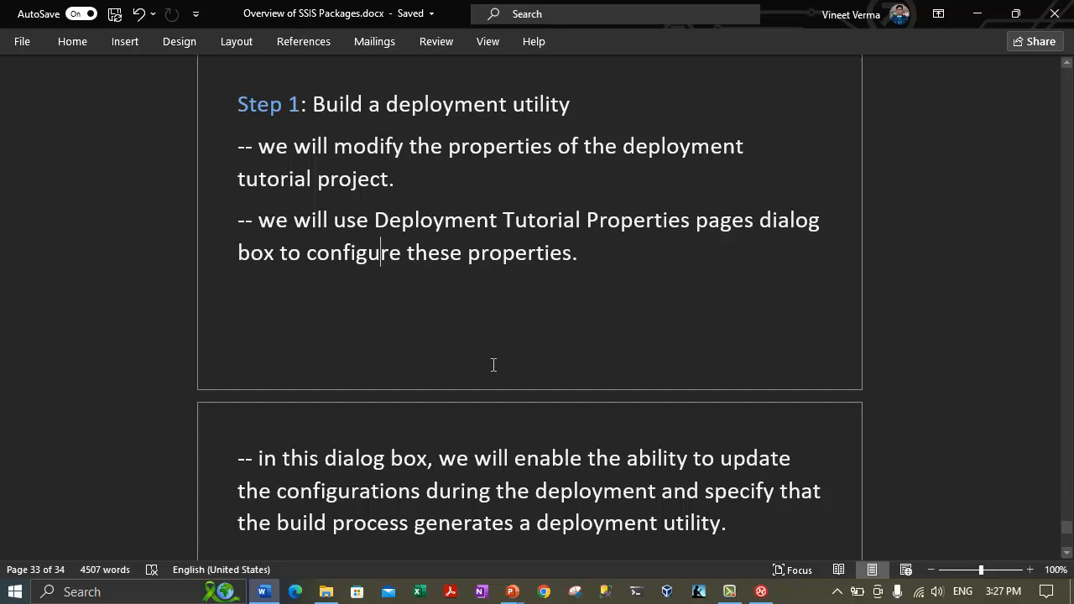
# Select all nine files in C:\Deployment Bundles to review them, then deselect.
pyautogui.click(325, 591)
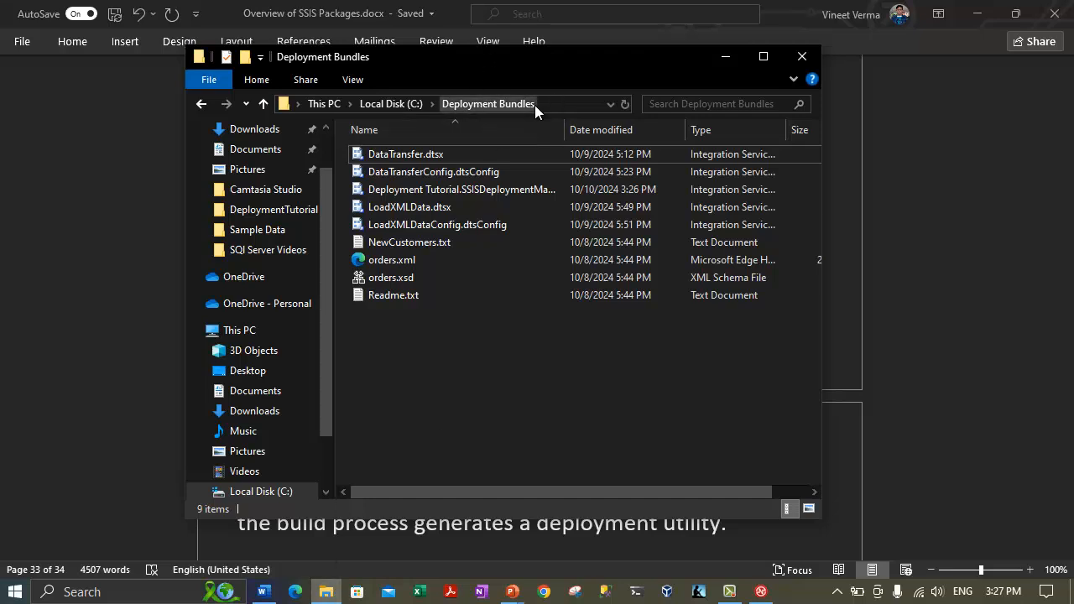
pyautogui.moveTo(496, 387); pyautogui.dragTo(399, 143)
pyautogui.click(440, 366)
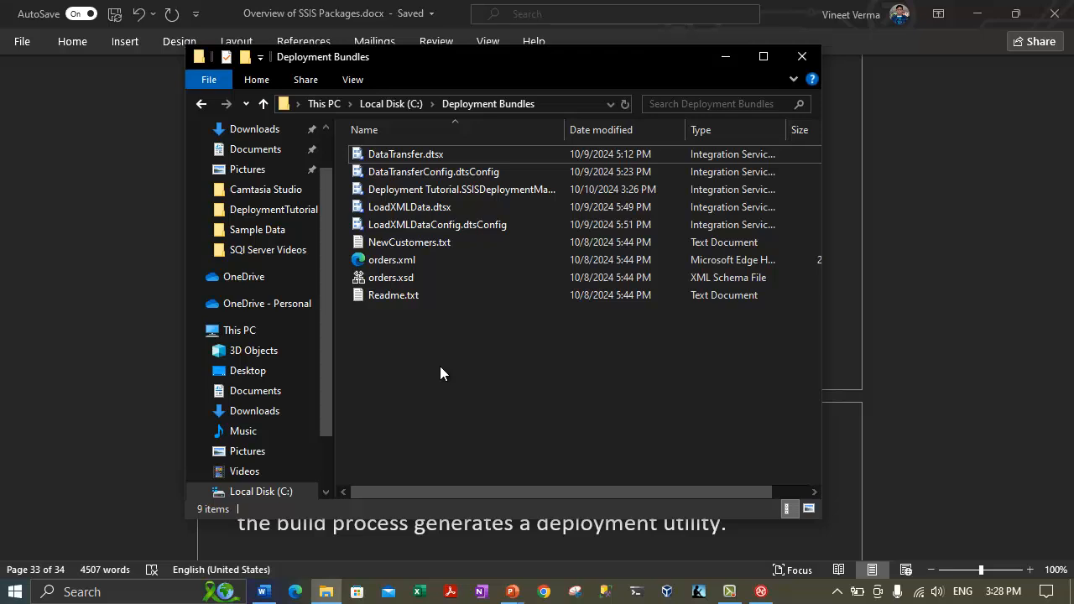
# Add the 'Step 2: Verifying the deployment bundle' heading at the end of the notes.
pyautogui.click(264, 591)
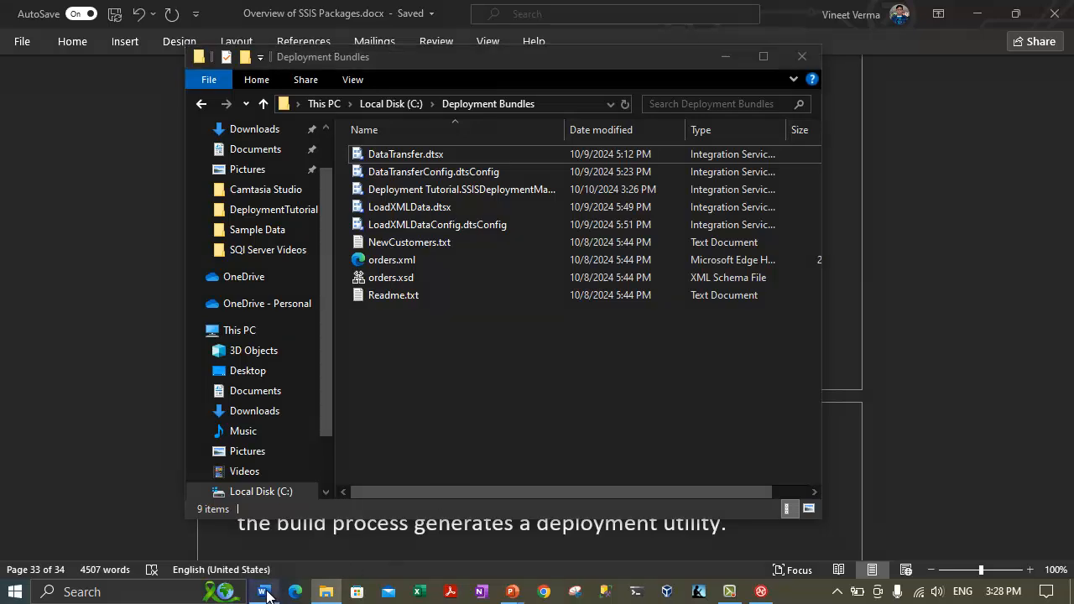
pyautogui.scroll(-3, 438, 329)
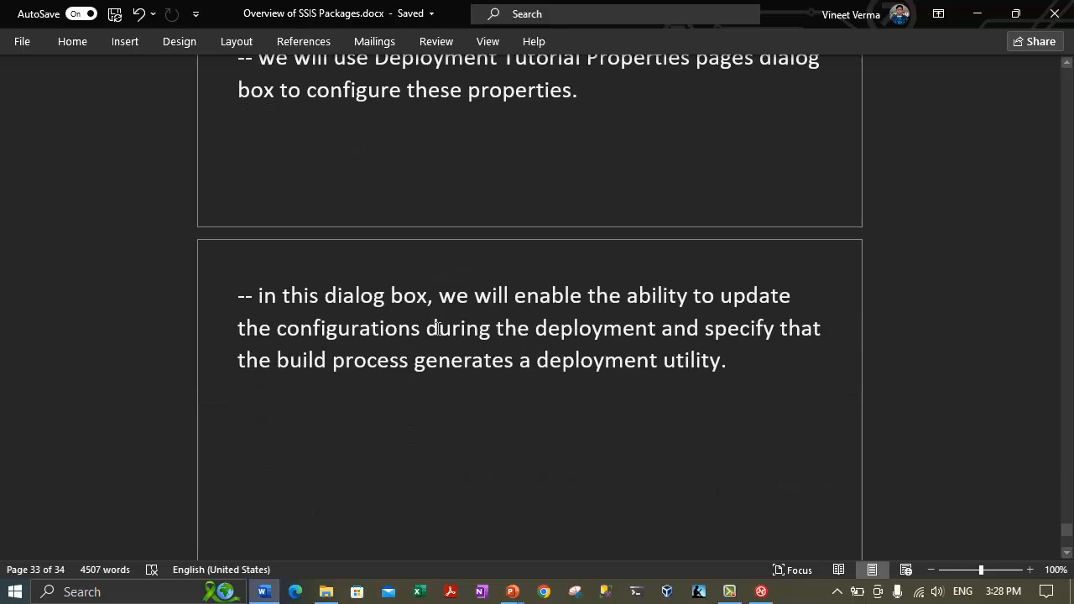
pyautogui.scroll(10, 436, 329)
pyautogui.scroll(-1, 377, 389)
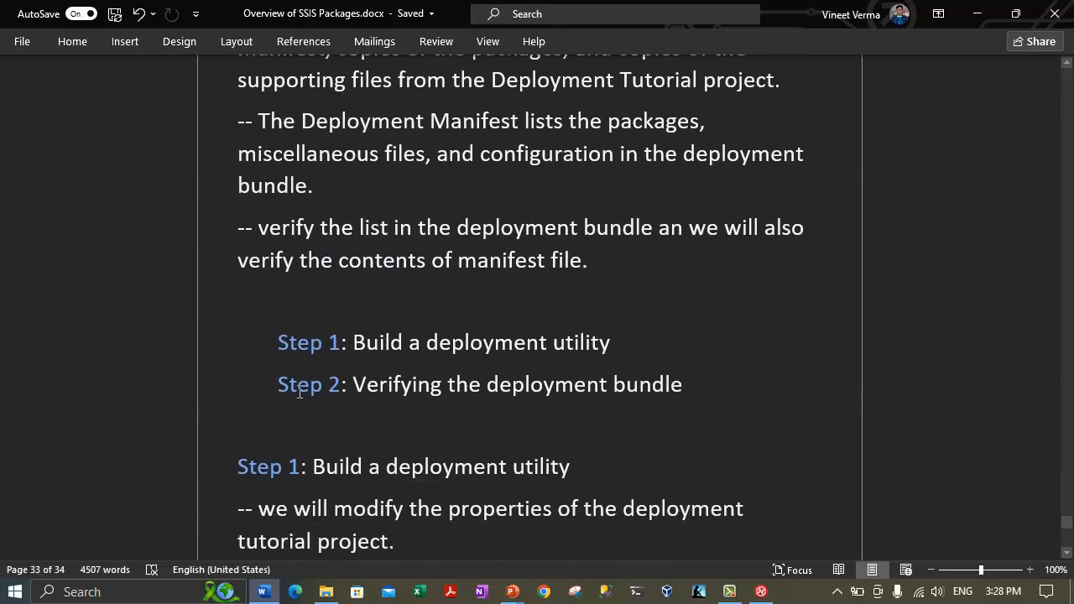
pyautogui.moveTo(283, 385); pyautogui.dragTo(700, 385)
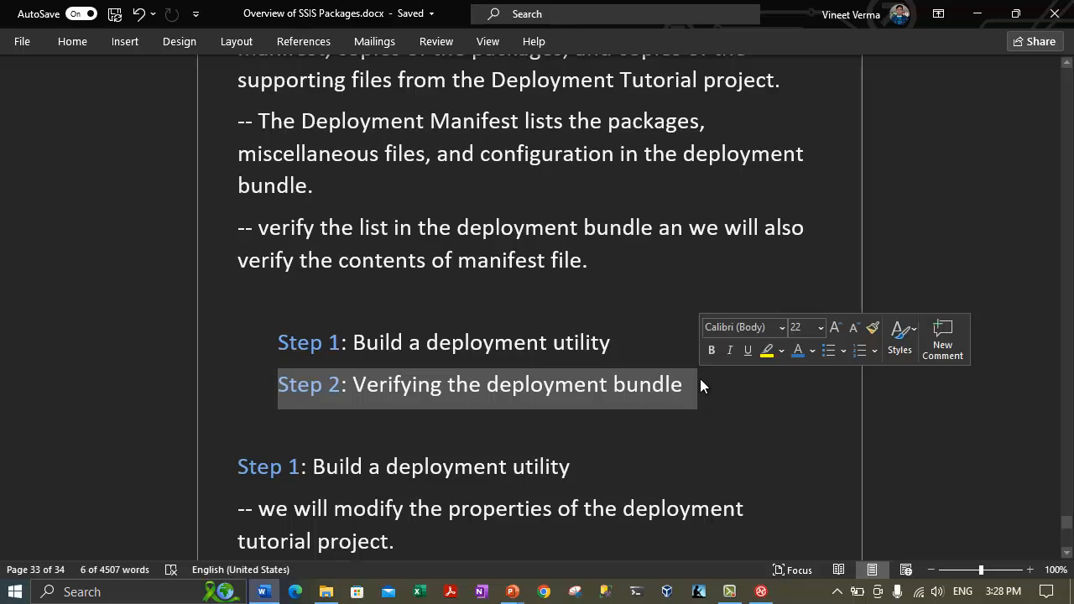
pyautogui.write('Step 2: Verifying the deployment bundle')
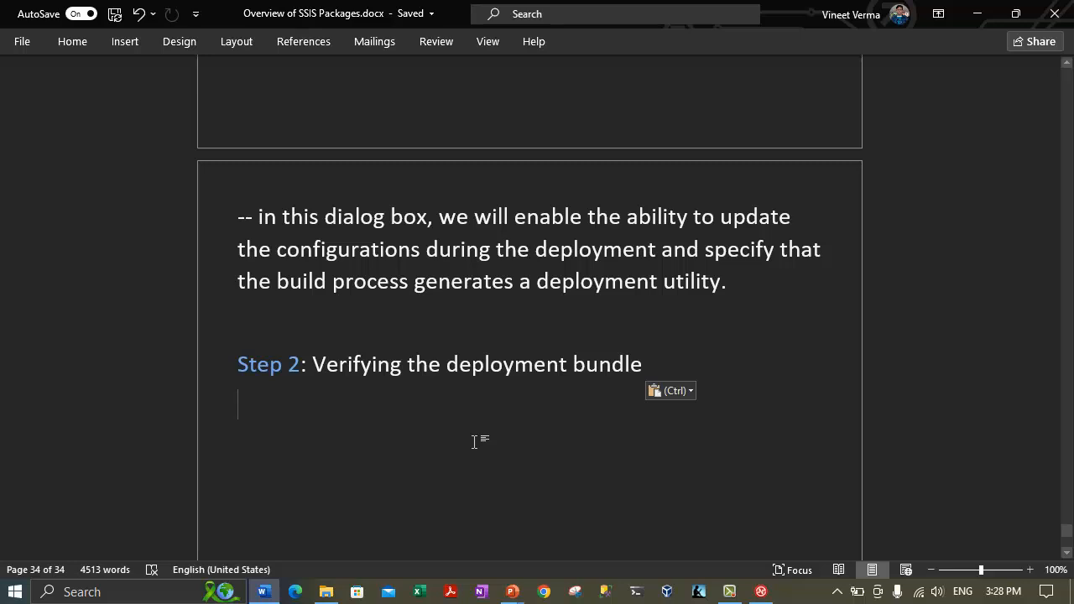
# Type the note '-- verify the contents of the deployment bundle.' below the heading.
pyautogui.hotkey('ctrl', 'v')
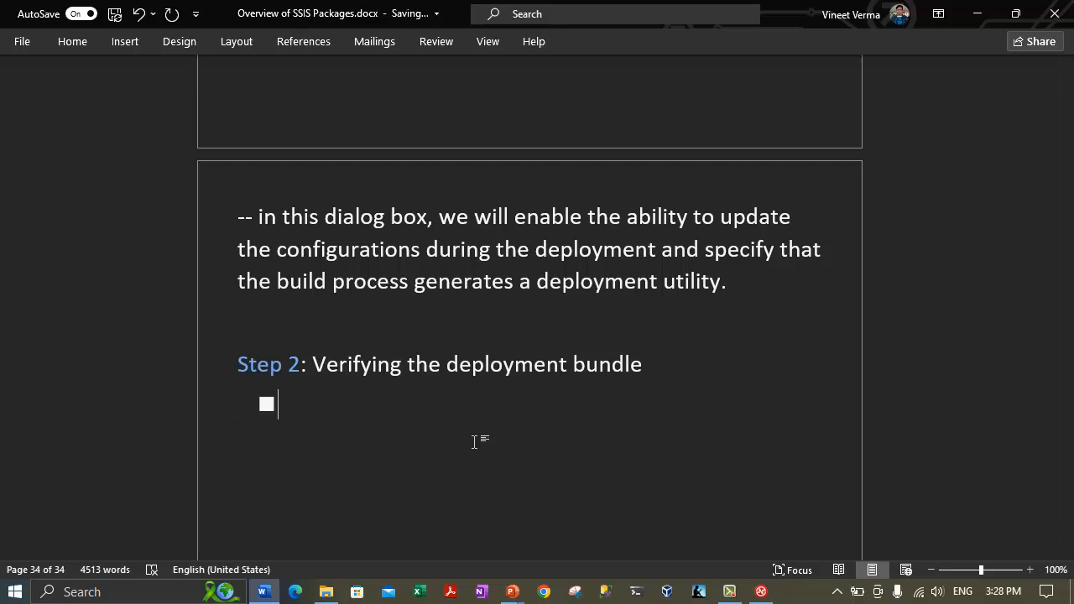
pyautogui.hotkey('ctrl', 'z')
pyautogui.write('-- vert')
pyautogui.press('BackSpace')
pyautogui.write('ify the contents')
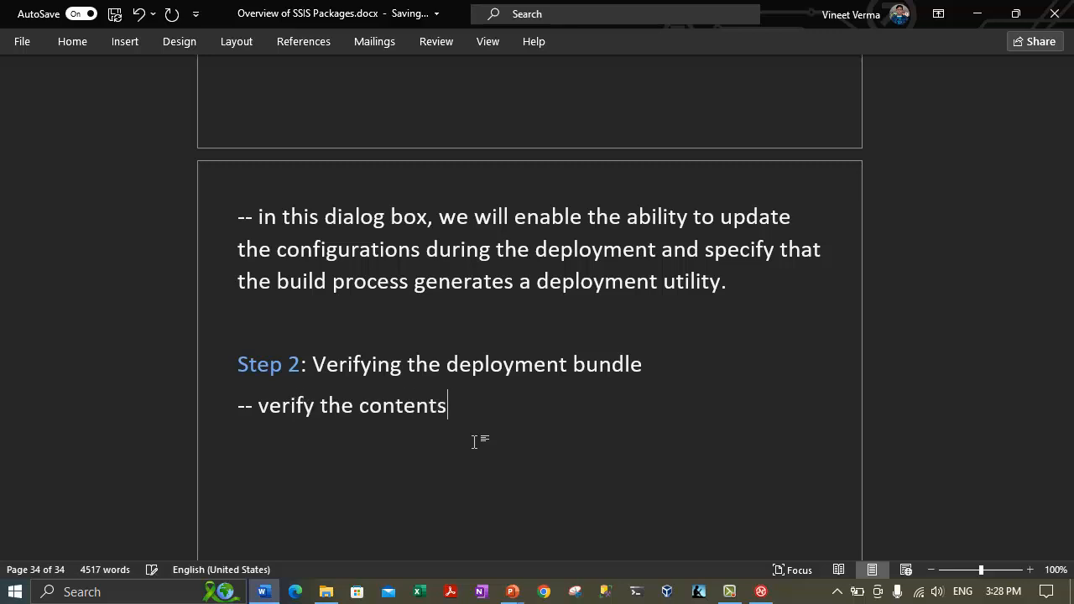
pyautogui.write(' of the deployment bundle.')
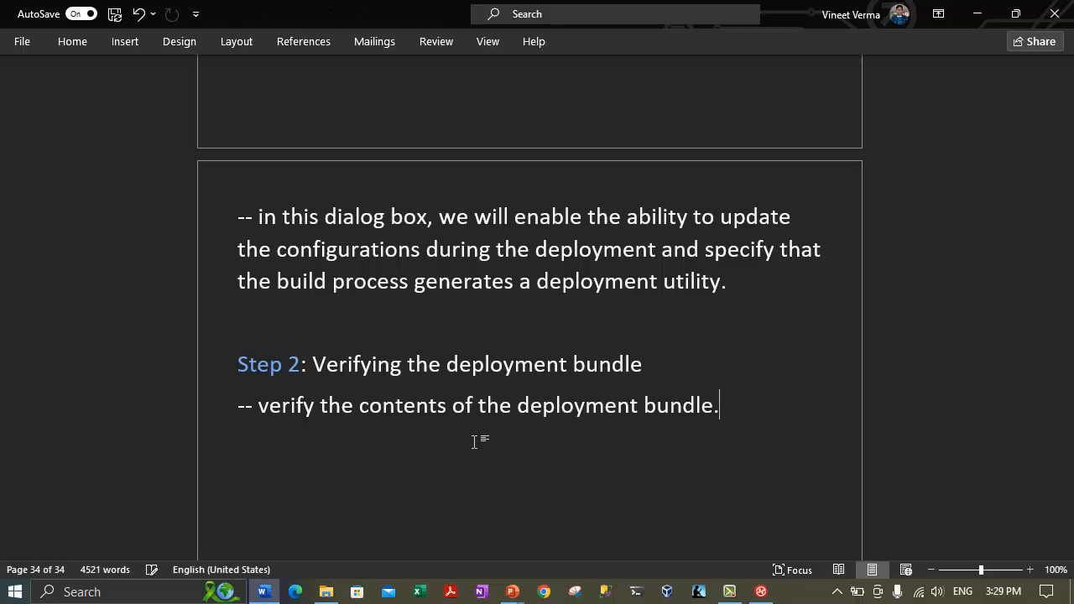
# Glance at the Deployment Bundles folder, then start a new '--' line below the verify note.
pyautogui.click(327, 592)
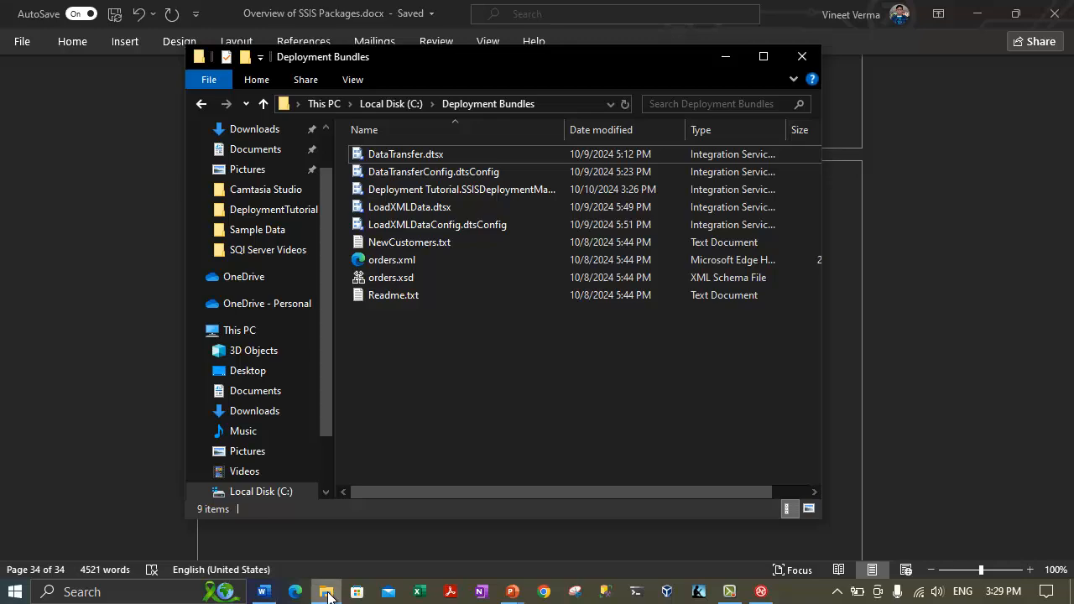
pyautogui.click(504, 2)
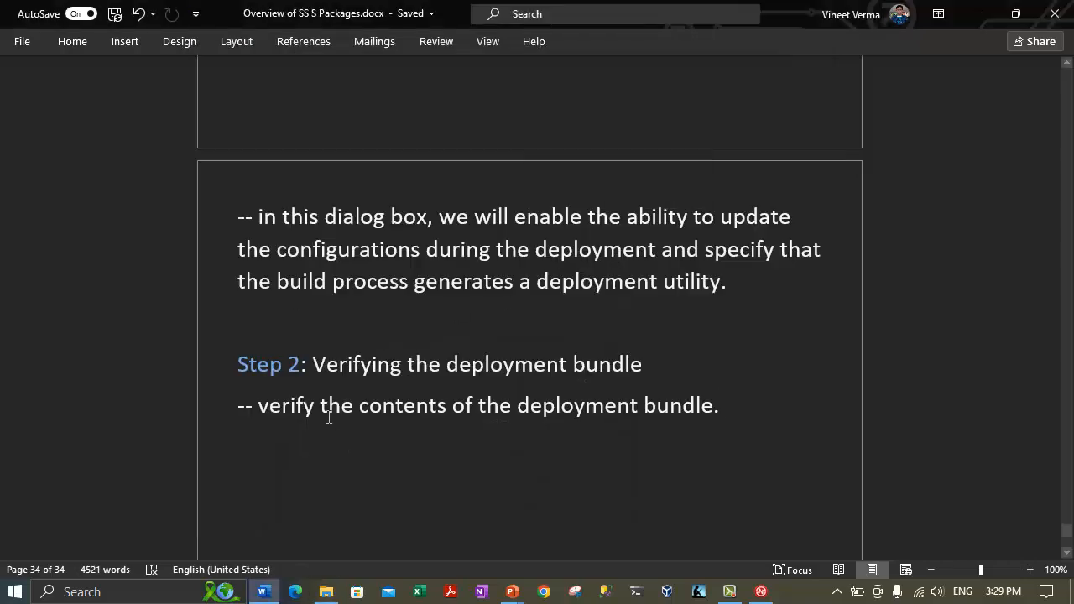
pyautogui.click(324, 592)
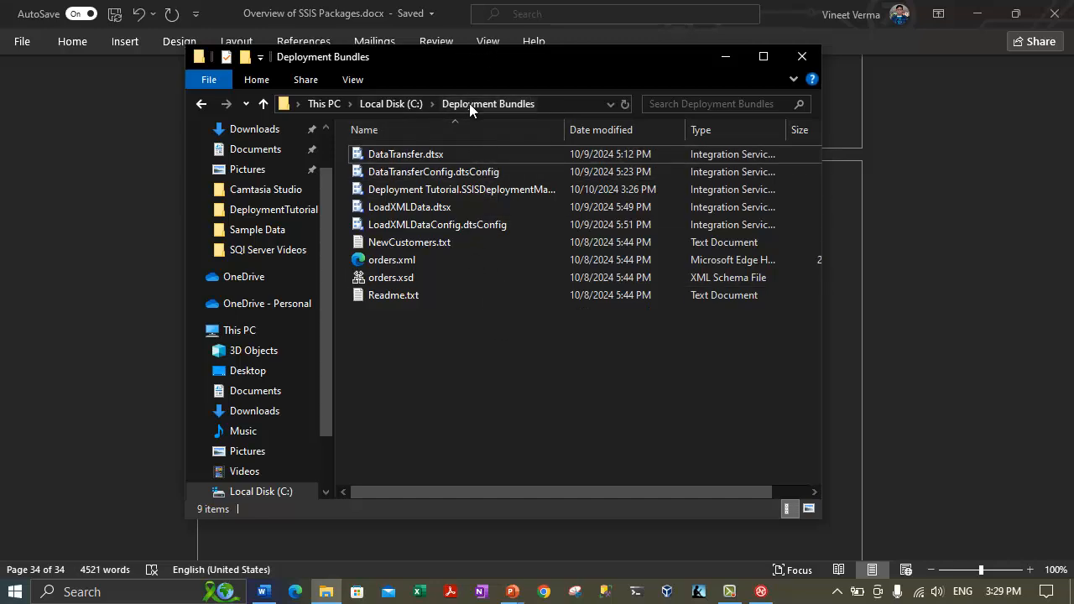
pyautogui.click(721, 59)
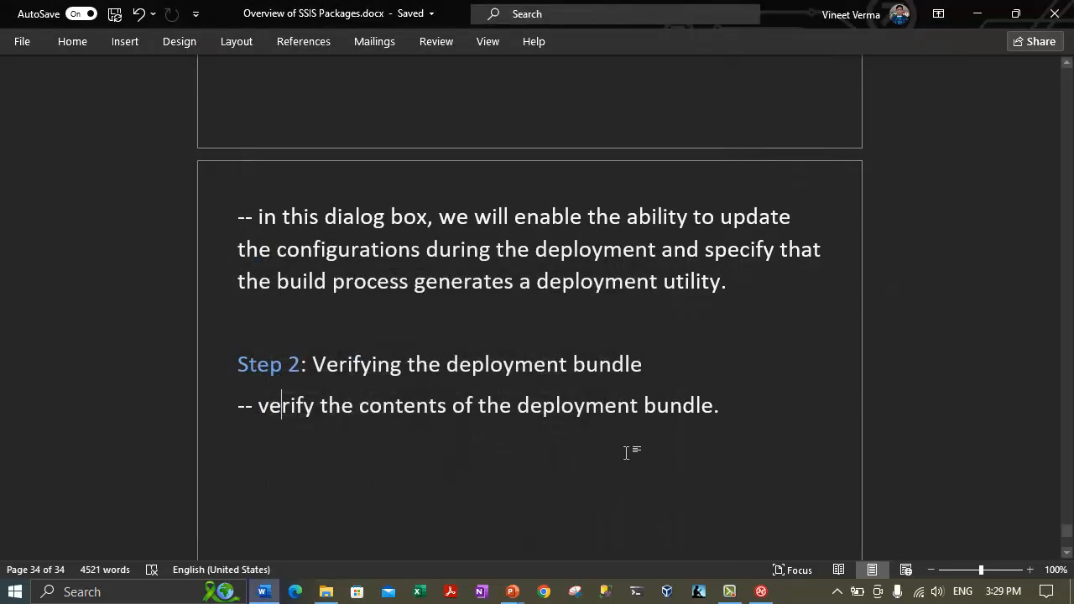
pyautogui.click(585, 406)
pyautogui.click(745, 410)
pyautogui.press('Return')
pyautogui.write('--')
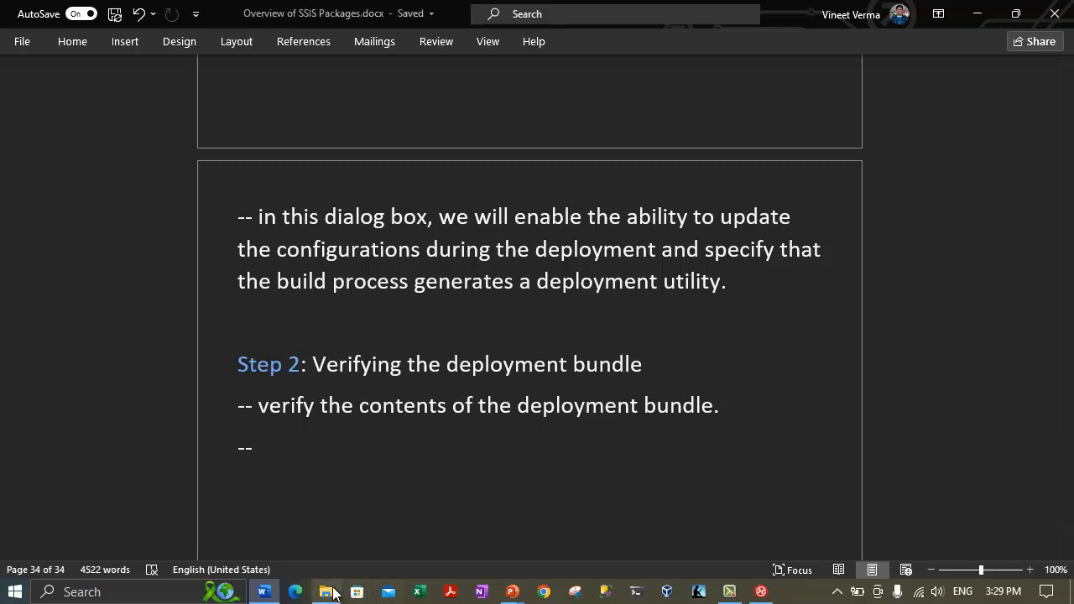
# Go up to Local Disk (C:) and open the Deployment Bundles folder.
pyautogui.click(326, 592)
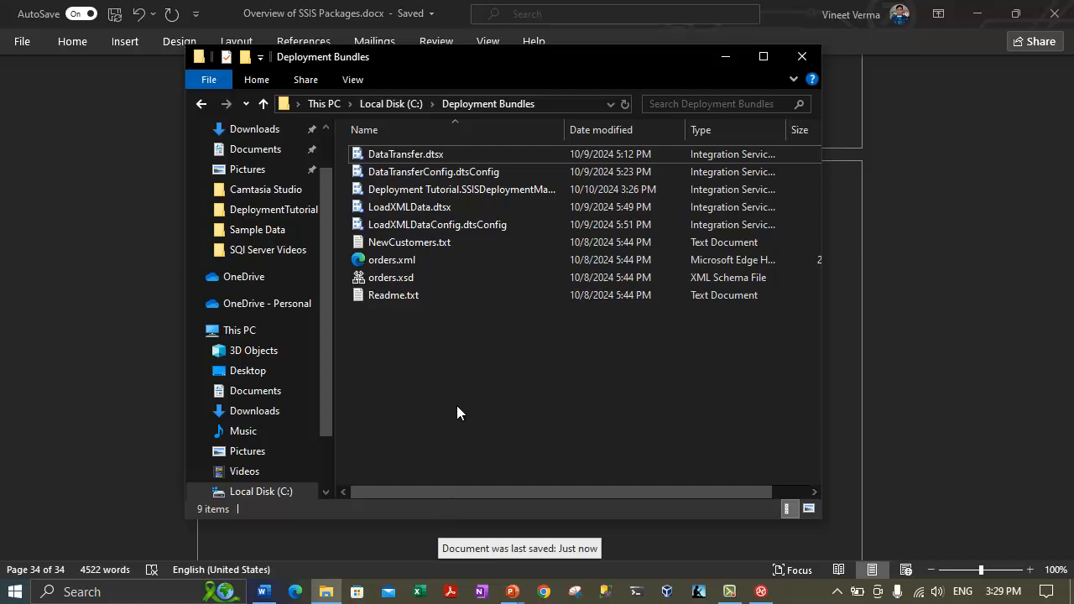
pyautogui.click(387, 103)
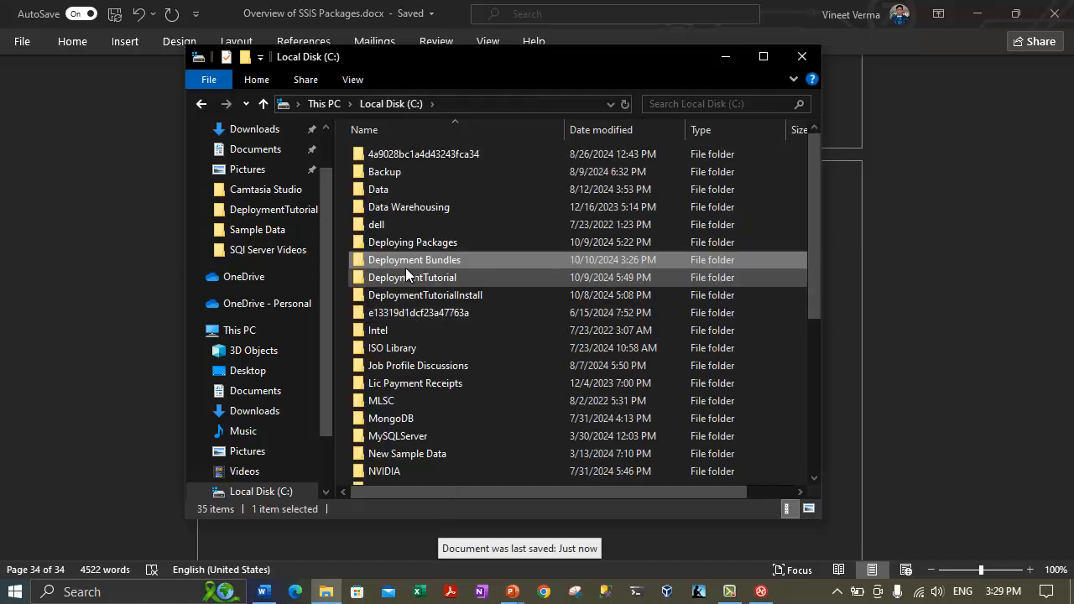
pyautogui.rightClick(402, 260)
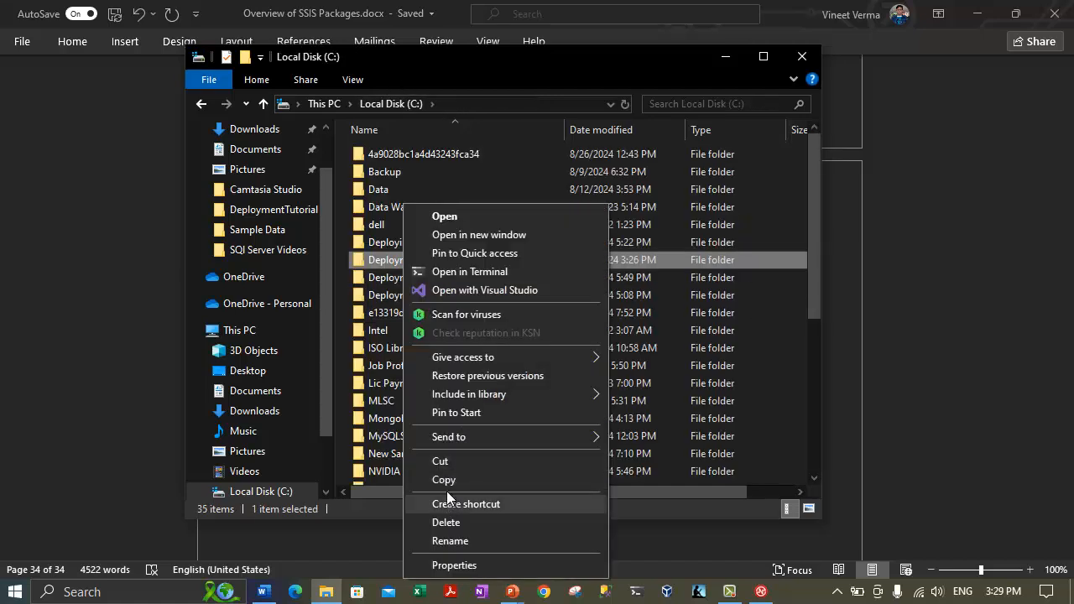
pyautogui.click(434, 55)
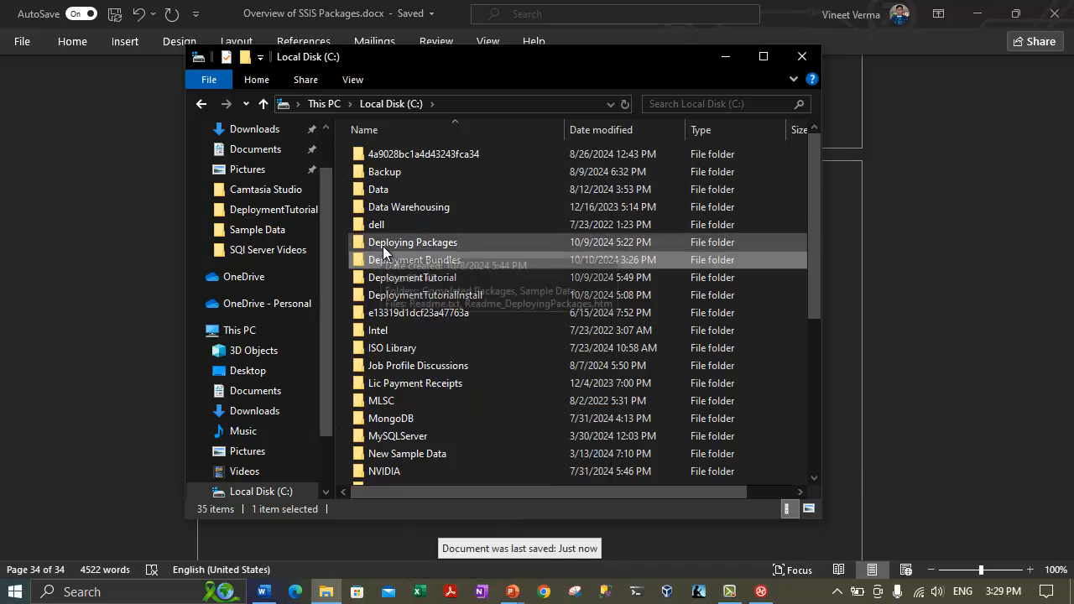
pyautogui.doubleClick(390, 262)
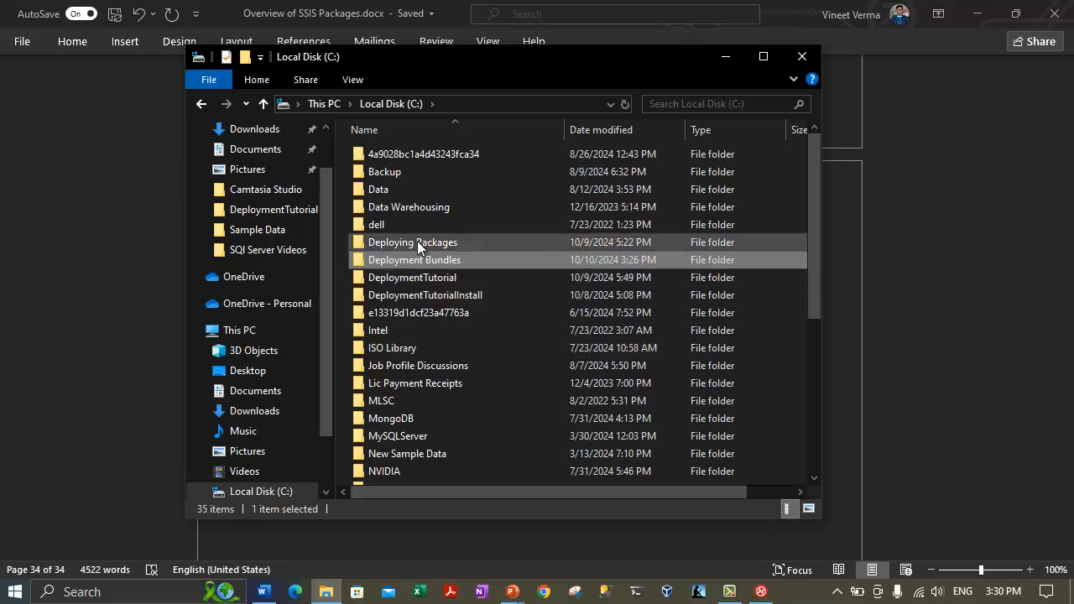
# Browse the DeploymentTutorial project's bin folder, then return and reopen Deployment Bundles.
pyautogui.click(423, 278)
pyautogui.doubleClick(423, 277)
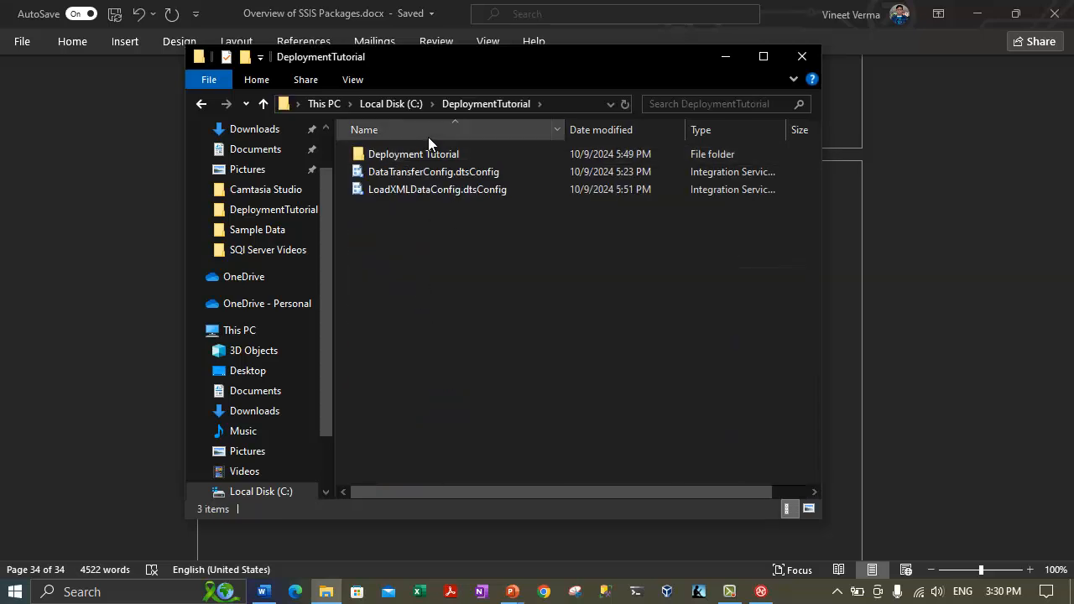
pyautogui.click(415, 158)
pyautogui.doubleClick(415, 158)
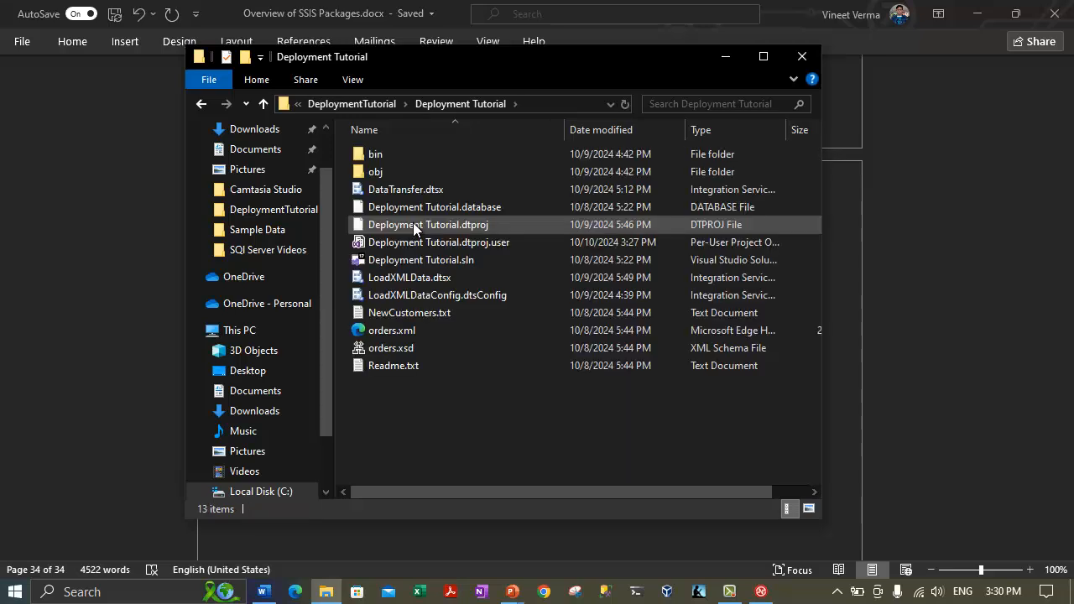
pyautogui.doubleClick(373, 156)
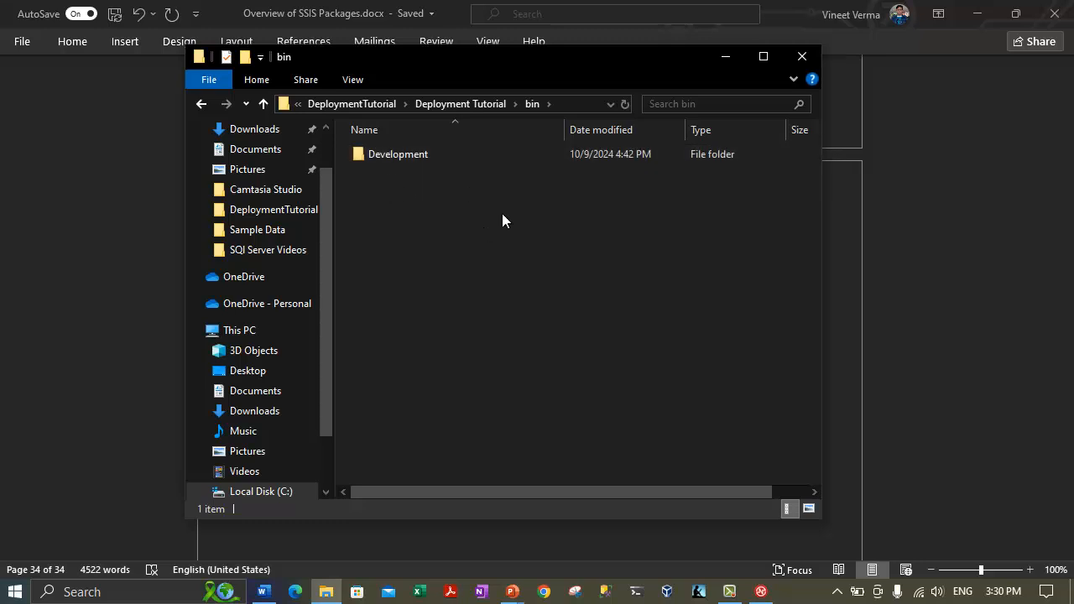
pyautogui.click(383, 103)
pyautogui.hotkey('alt', 'Up')
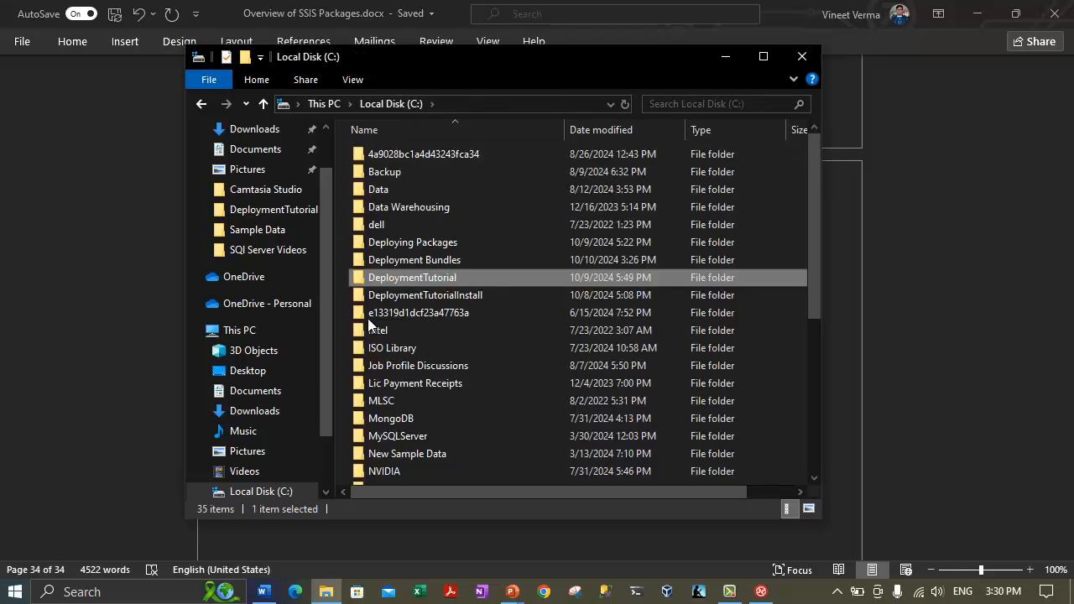
pyautogui.click(421, 261)
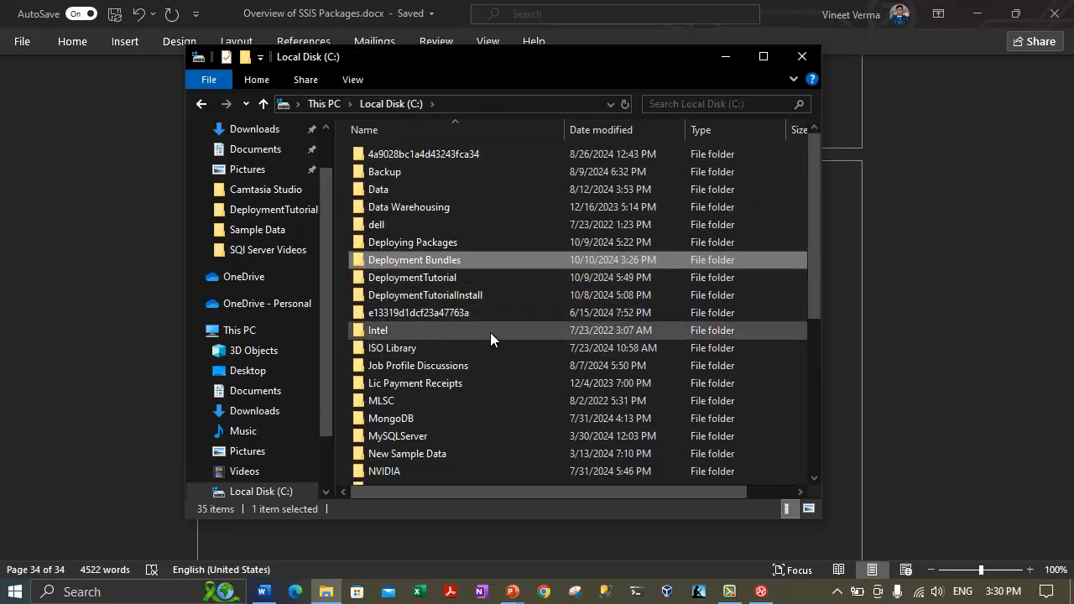
pyautogui.press('Return')
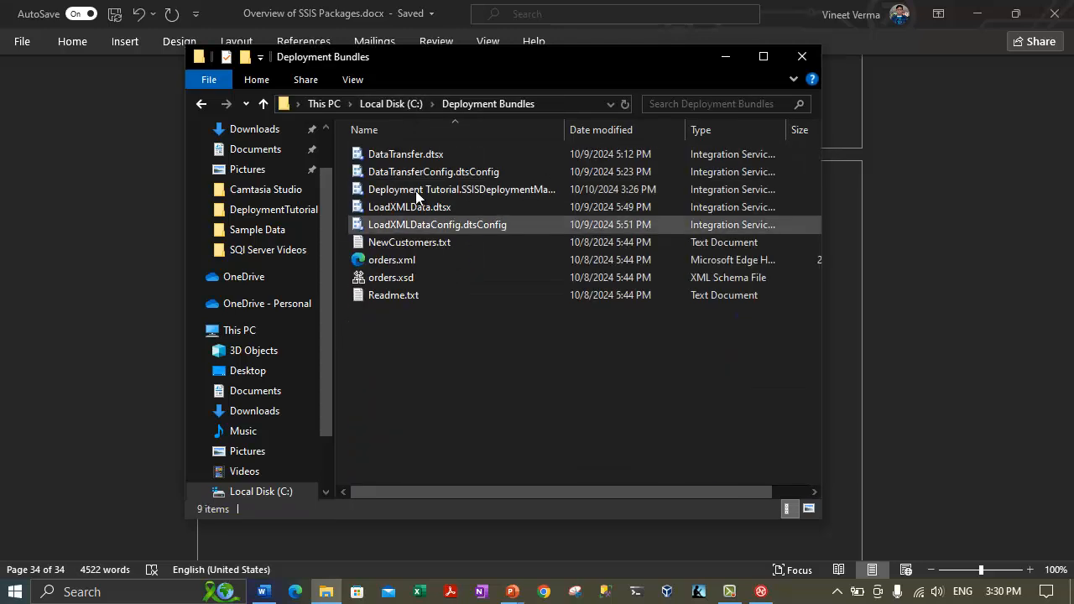
# Check DataTransfer.dtsx, its config and the manifest, widening the Name column to show full names.
pyautogui.click(727, 57)
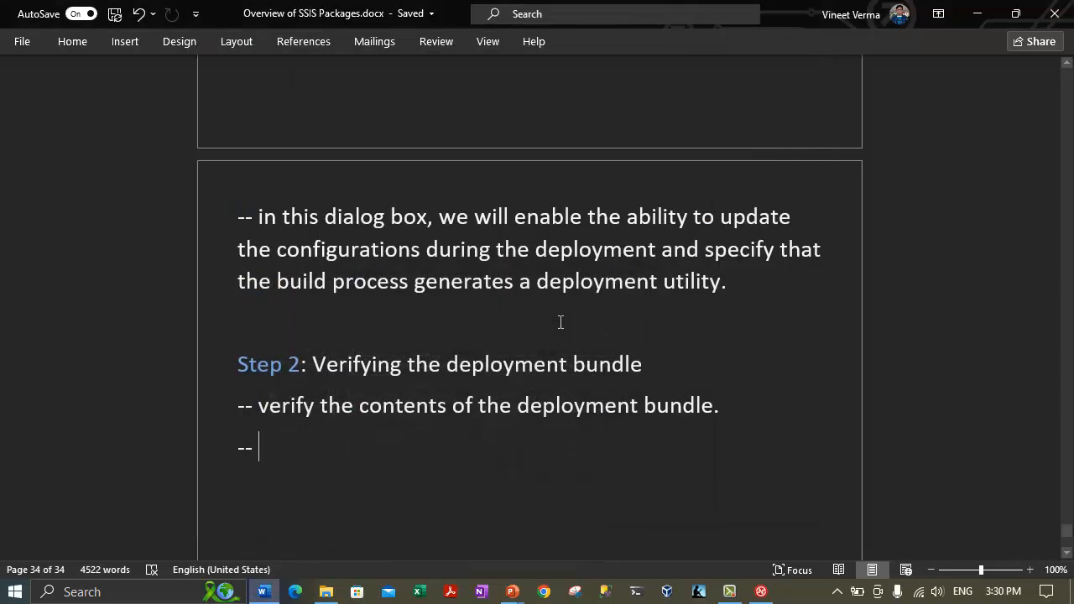
pyautogui.click(326, 592)
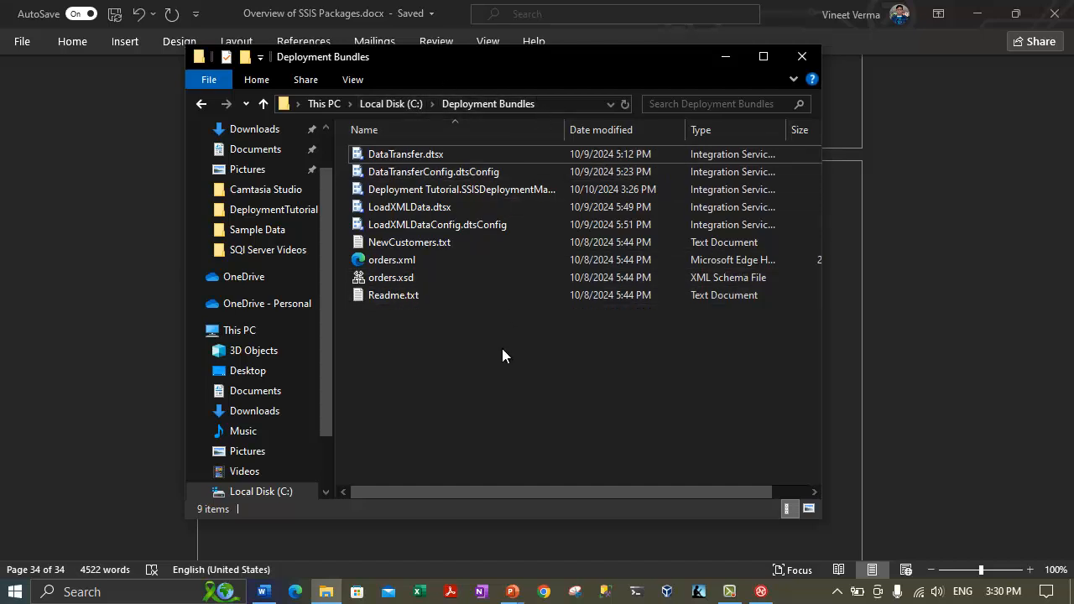
pyautogui.click(394, 154)
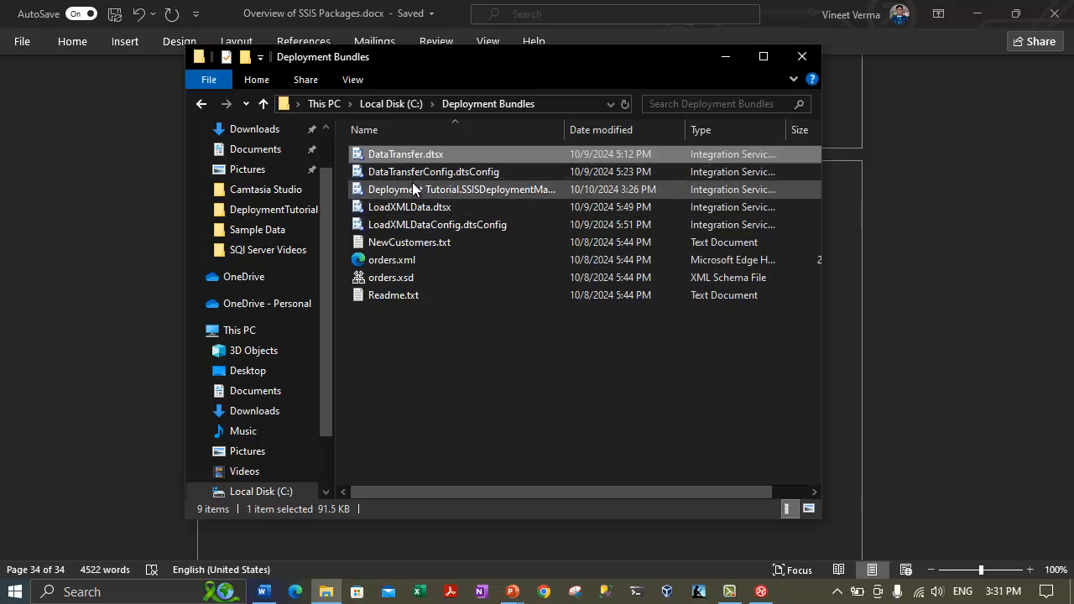
pyautogui.click(412, 173)
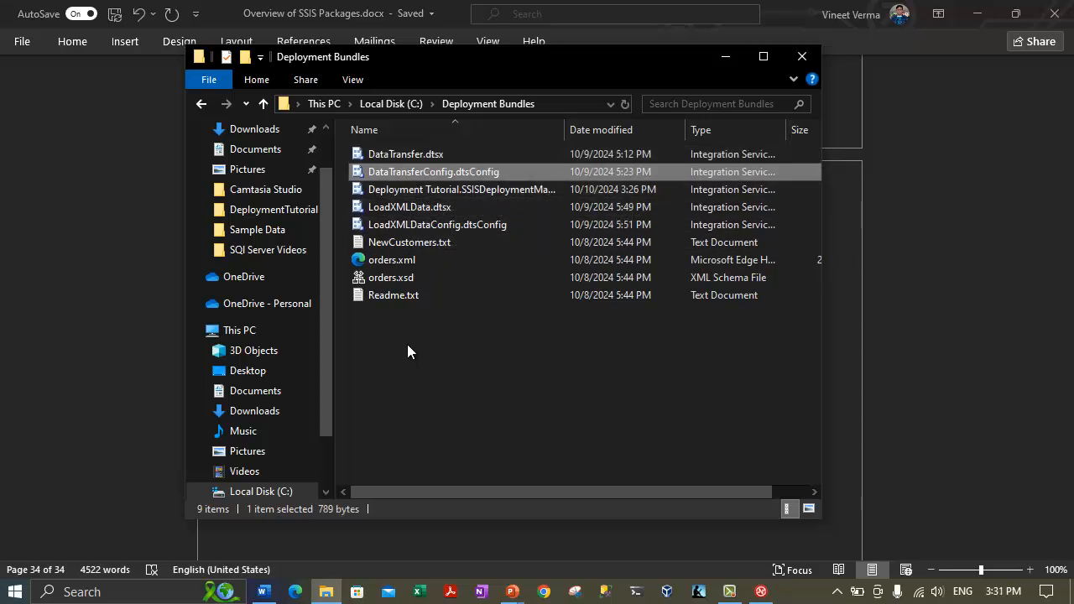
pyautogui.click(418, 190)
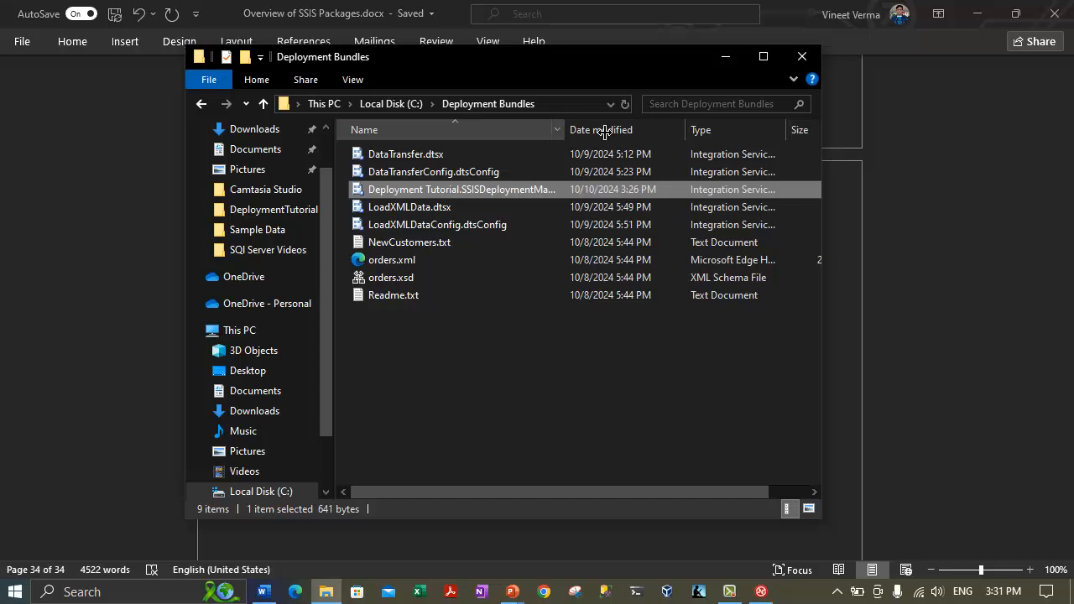
pyautogui.moveTo(604, 132); pyautogui.dragTo(646, 130)
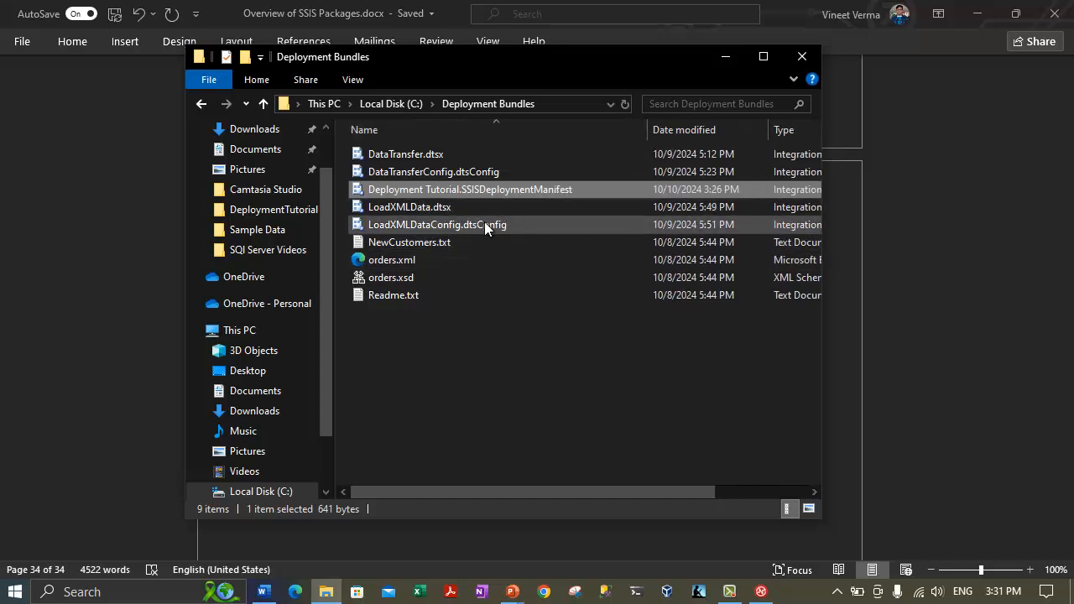
# Check sizes of LoadXMLData.dtsx, its config, NewCustomers.txt, Readme.txt, orders.xsd and orders.xml.
pyautogui.click(433, 210)
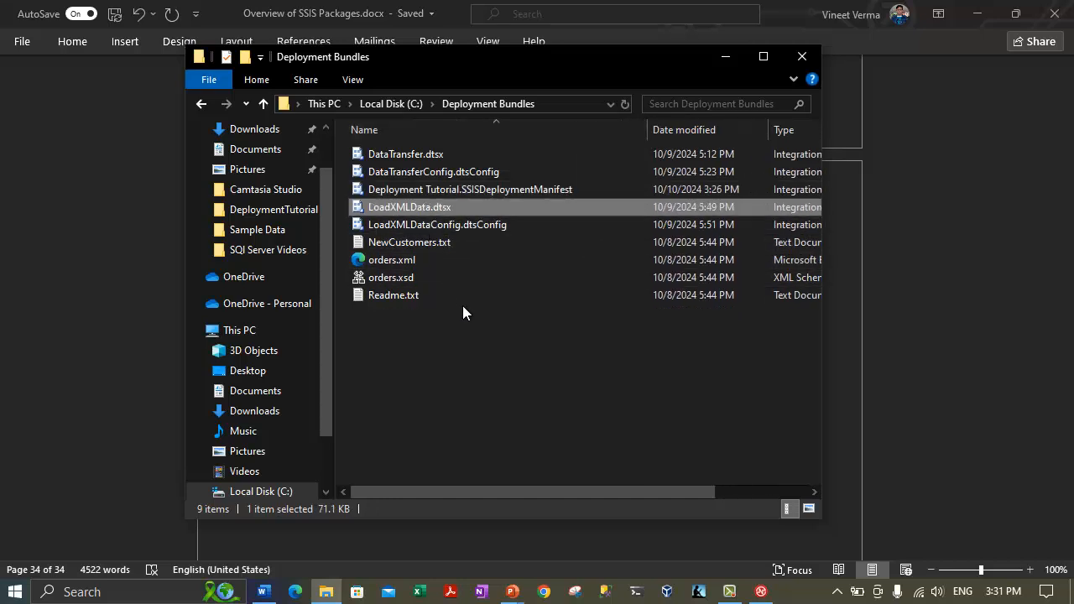
pyautogui.click(445, 225)
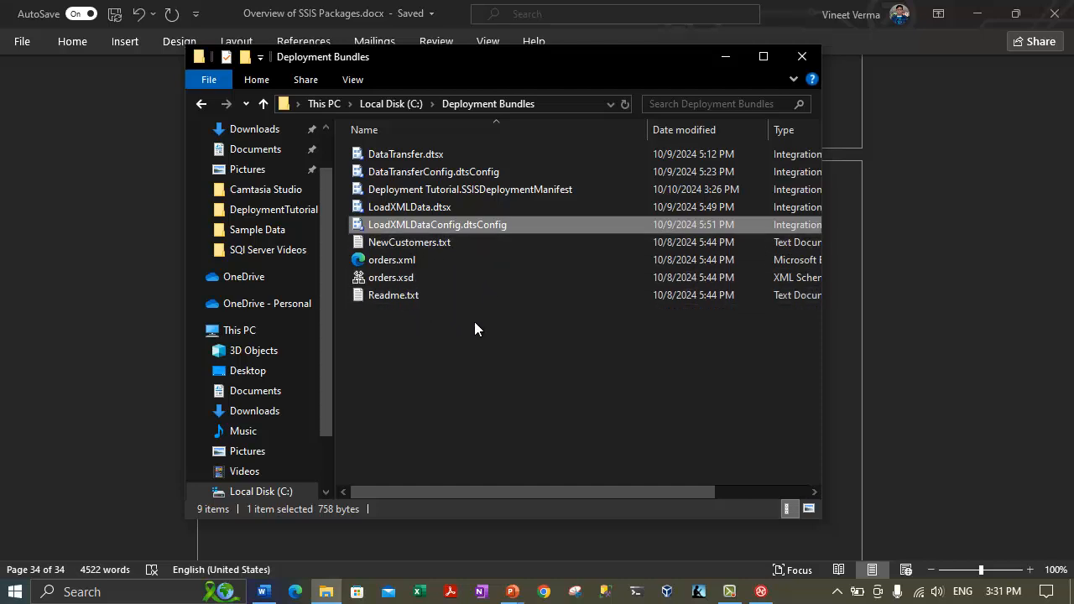
pyautogui.click(391, 156)
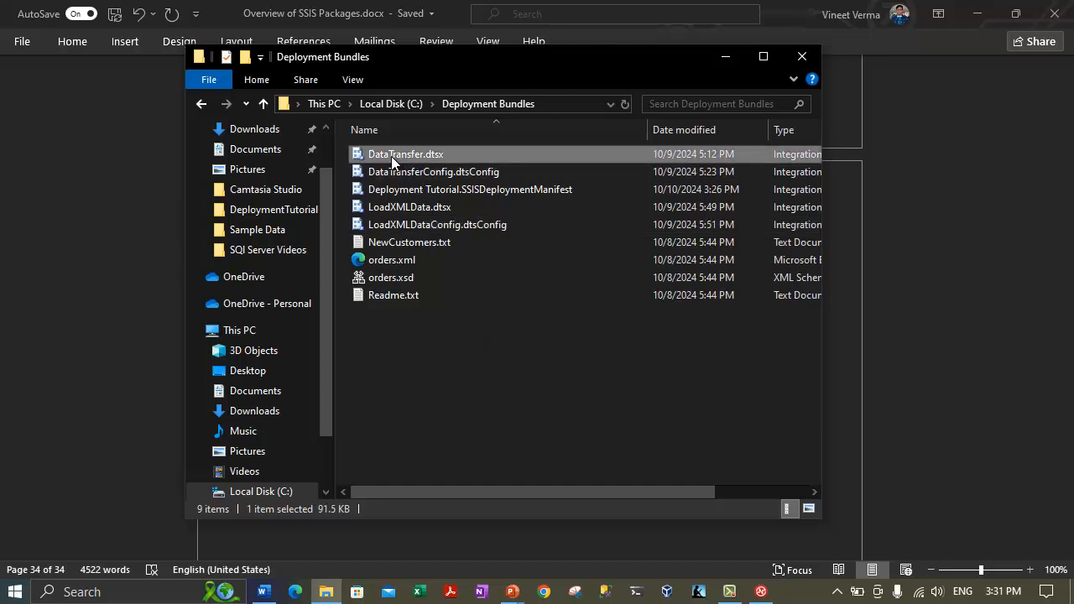
pyautogui.click(447, 174)
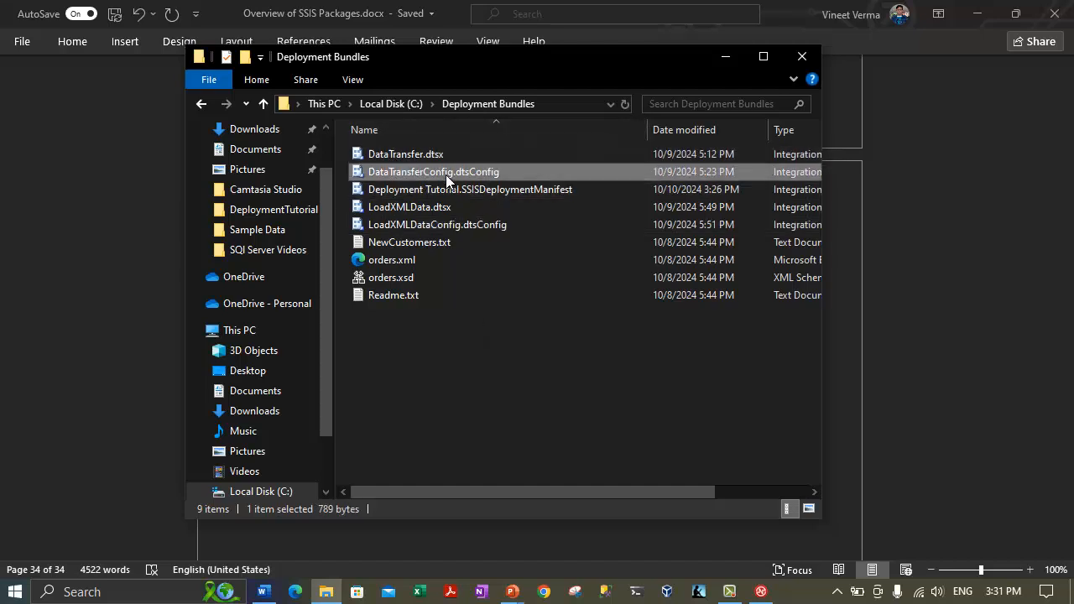
pyautogui.click(432, 209)
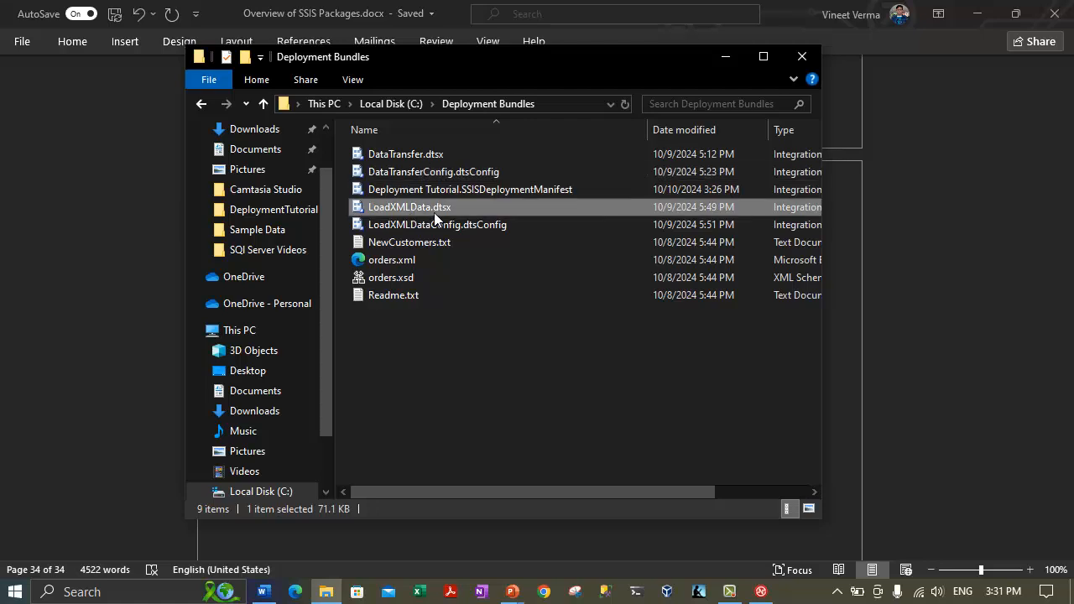
pyautogui.click(426, 223)
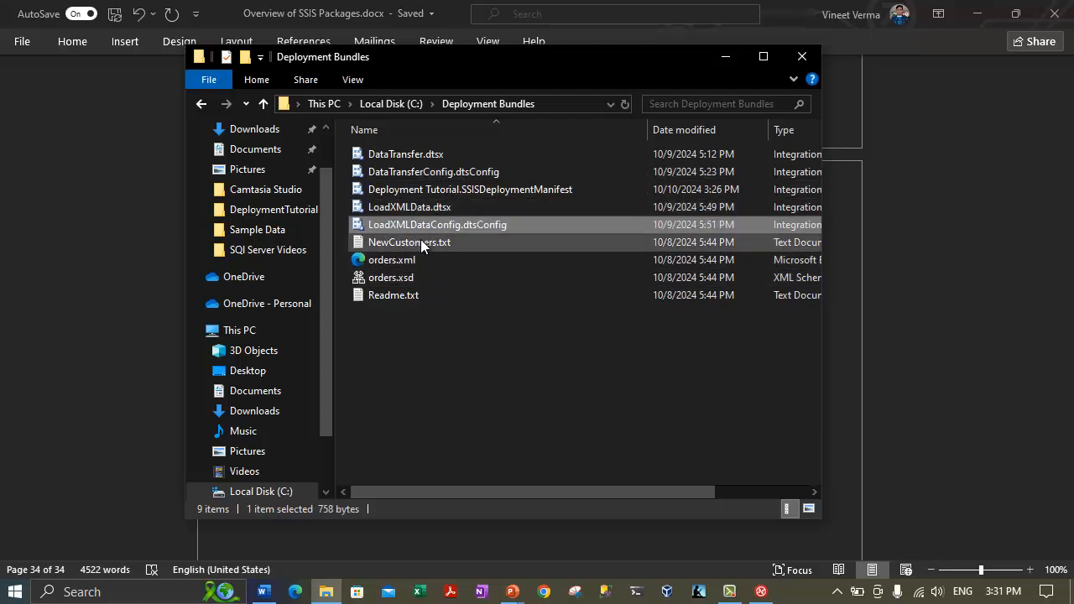
pyautogui.click(411, 243)
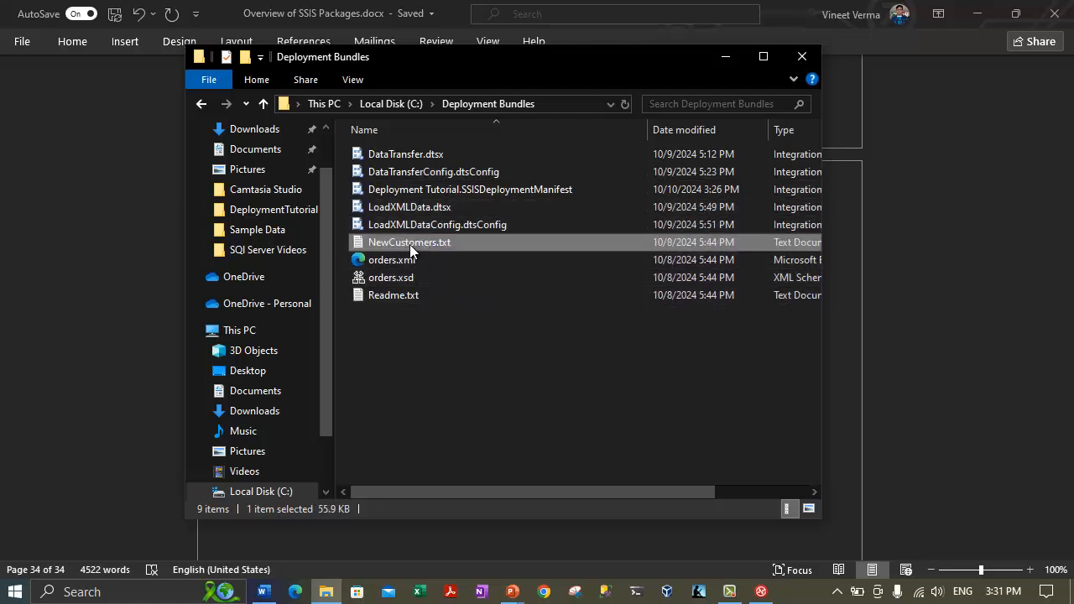
pyautogui.click(394, 296)
pyautogui.click(396, 280)
pyautogui.click(406, 263)
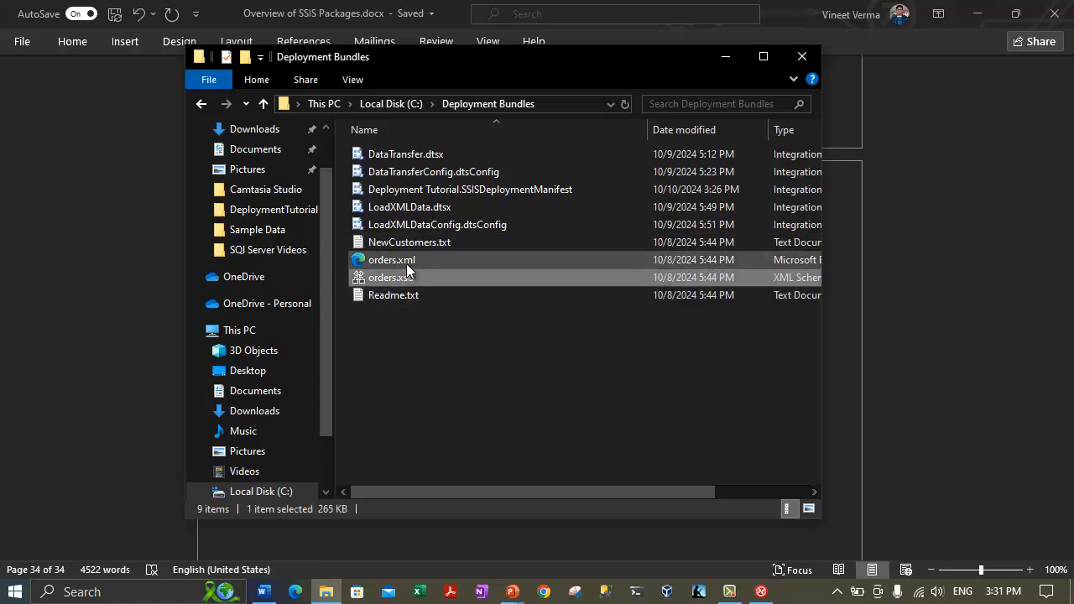
# Recheck the sample data files, then launch the Deployment Tutorial SSISDeploymentManifest.
pyautogui.press('Up')
pyautogui.click(411, 293)
pyautogui.click(407, 277)
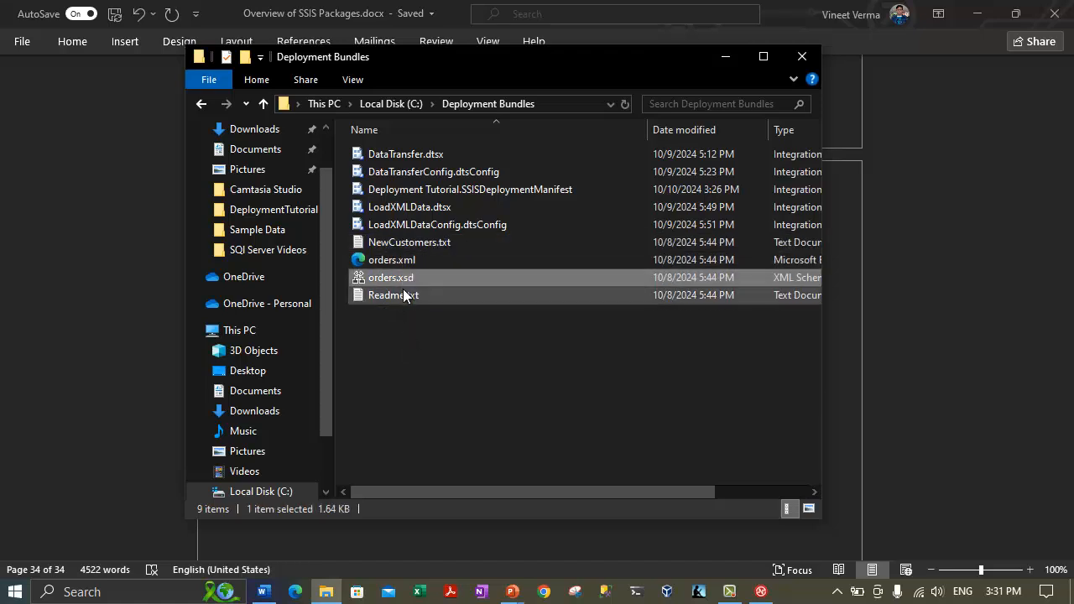
pyautogui.click(409, 262)
pyautogui.click(412, 278)
pyautogui.click(407, 364)
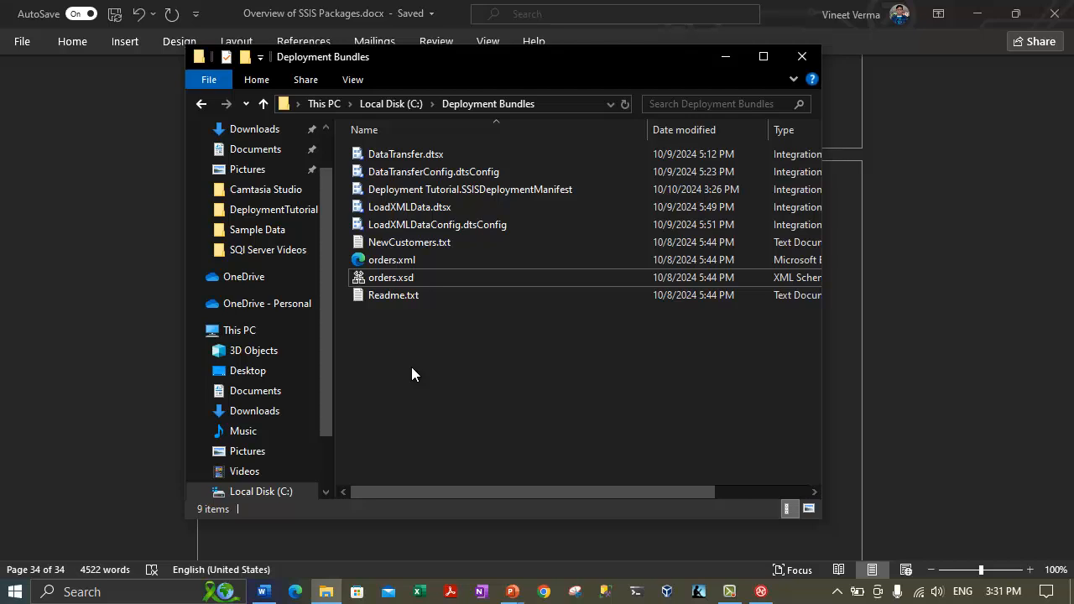
pyautogui.doubleClick(426, 188)
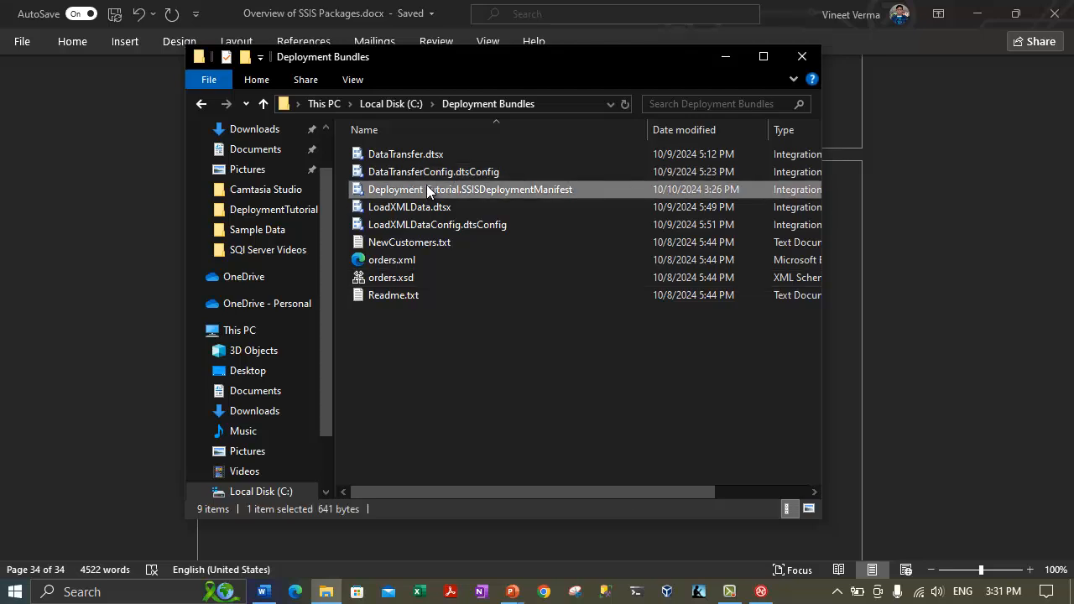
# Launch the deployment manifest's Package Installation Wizard, then cancel it.
pyautogui.rightClick(426, 188)
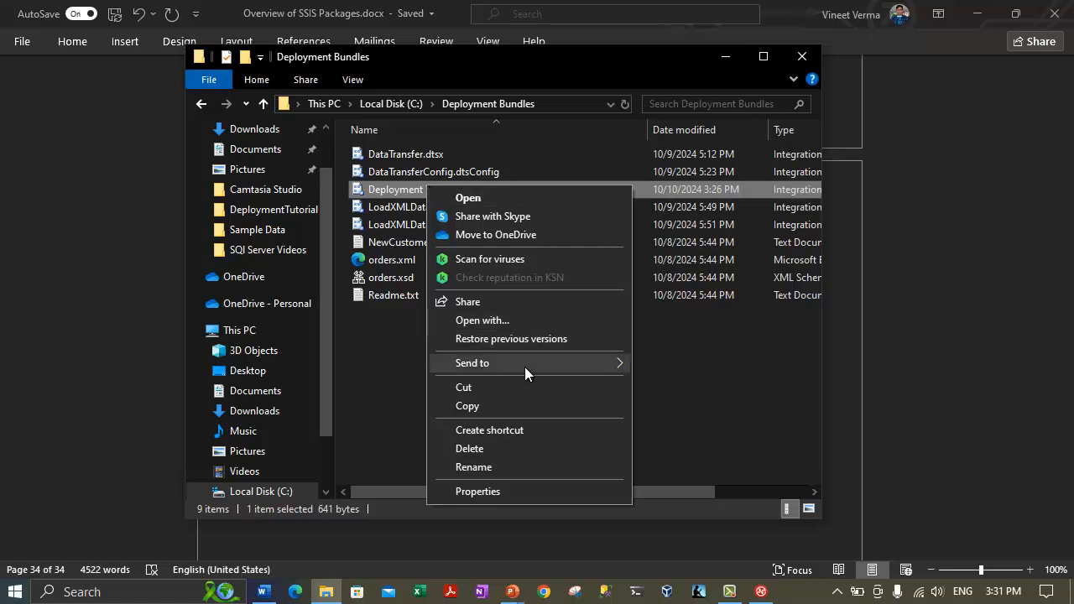
pyautogui.click(486, 198)
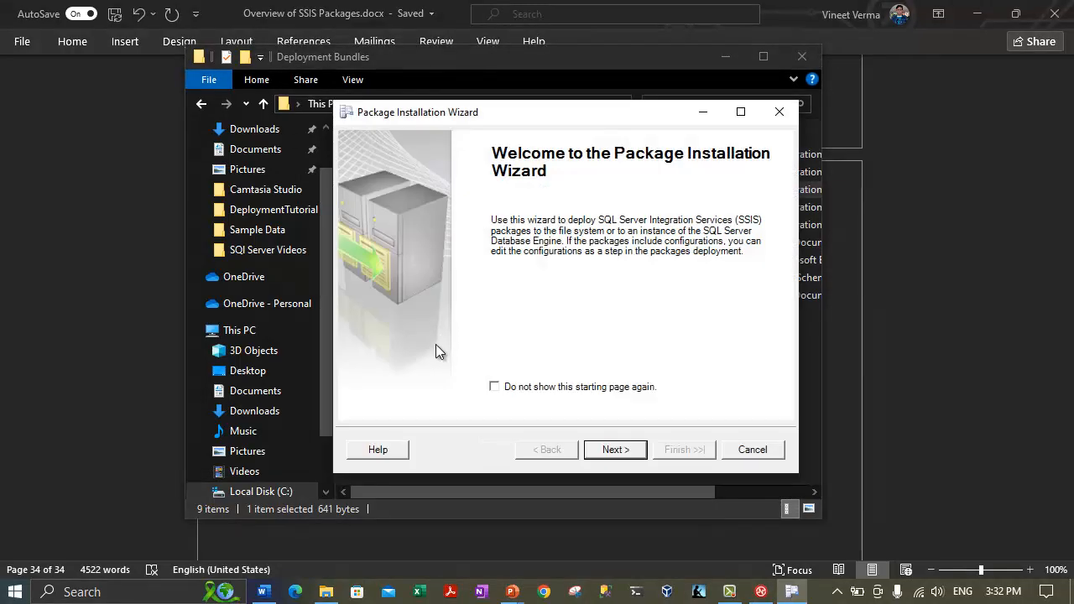
pyautogui.click(730, 446)
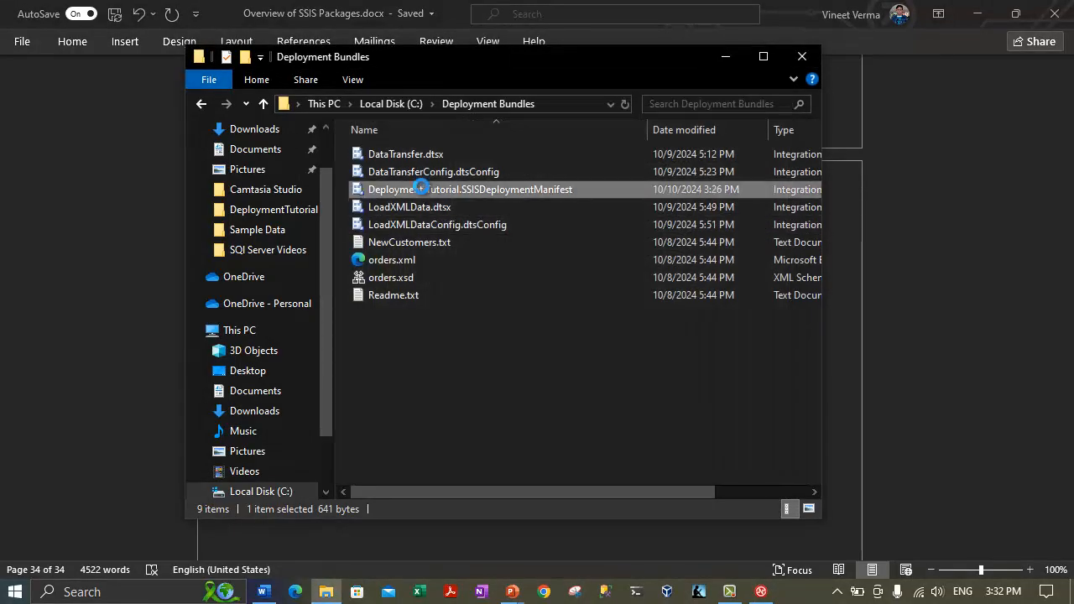
# Open the deployment manifest in Internet Explorer using Open with and More apps.
pyautogui.rightClick(422, 186)
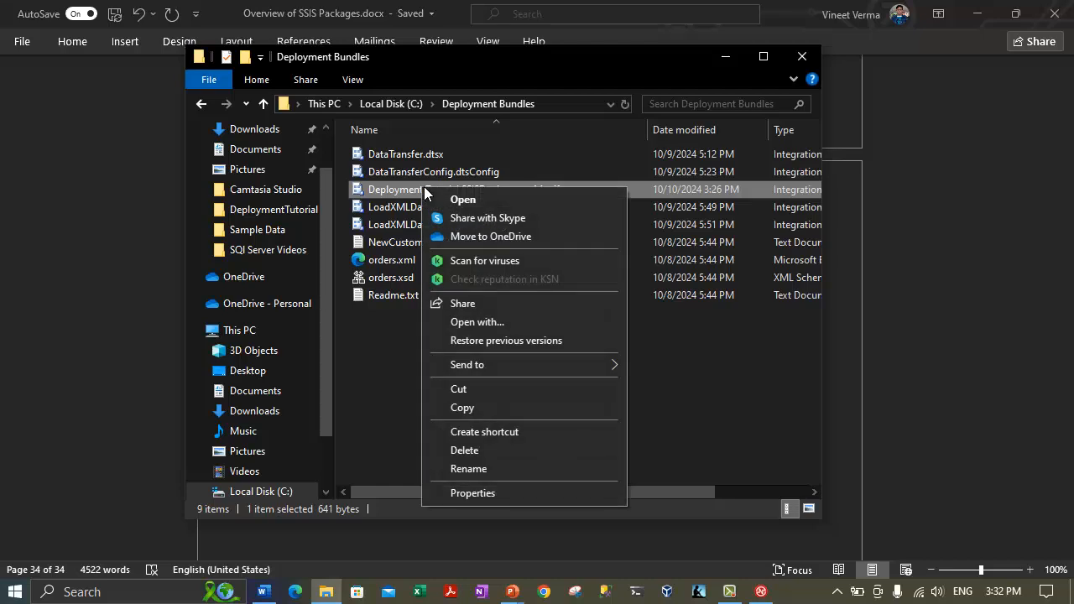
pyautogui.click(495, 322)
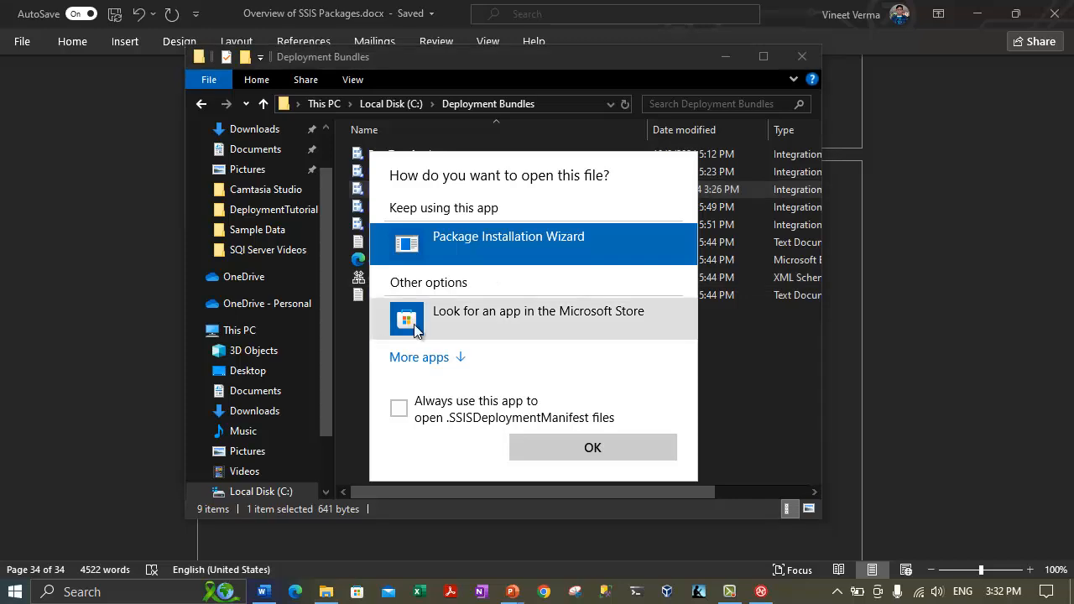
pyautogui.click(424, 357)
pyautogui.click(478, 401)
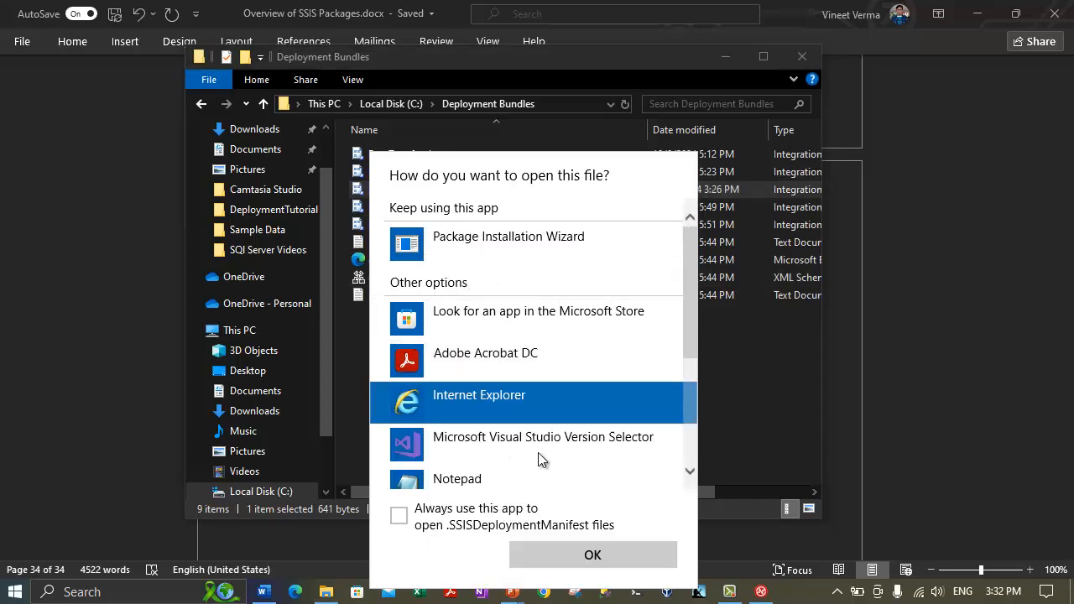
pyautogui.click(579, 553)
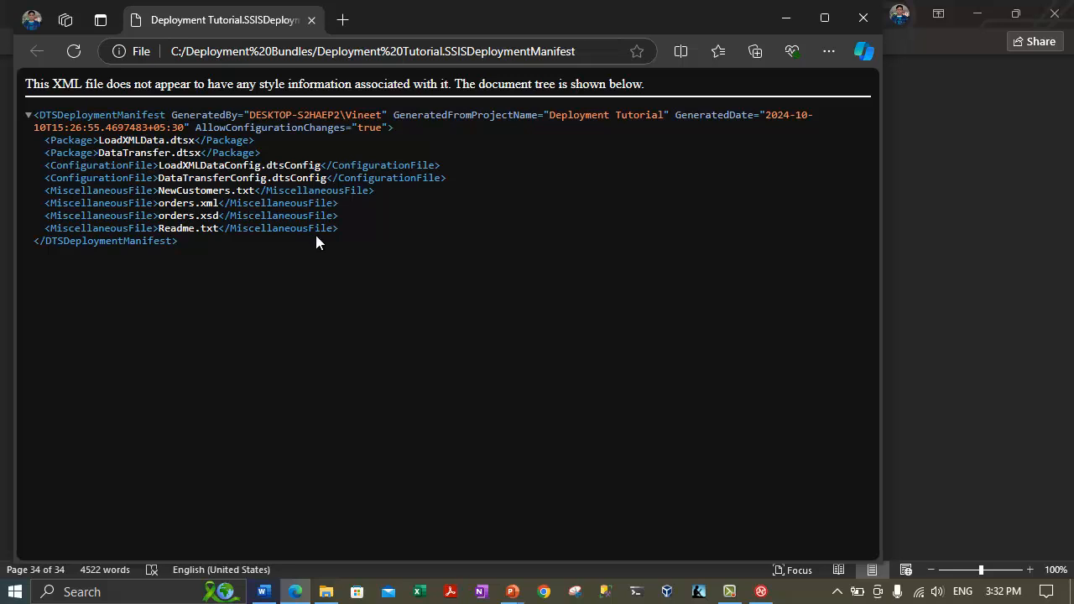
# Highlight the AllowConfigurationChanges="true" setting and the miscellaneous files NewCustomers.txt to Readme.txt.
pyautogui.moveTo(315, 238); pyautogui.dragTo(194, 127)
pyautogui.click(306, 275)
pyautogui.moveTo(213, 127); pyautogui.dragTo(388, 131)
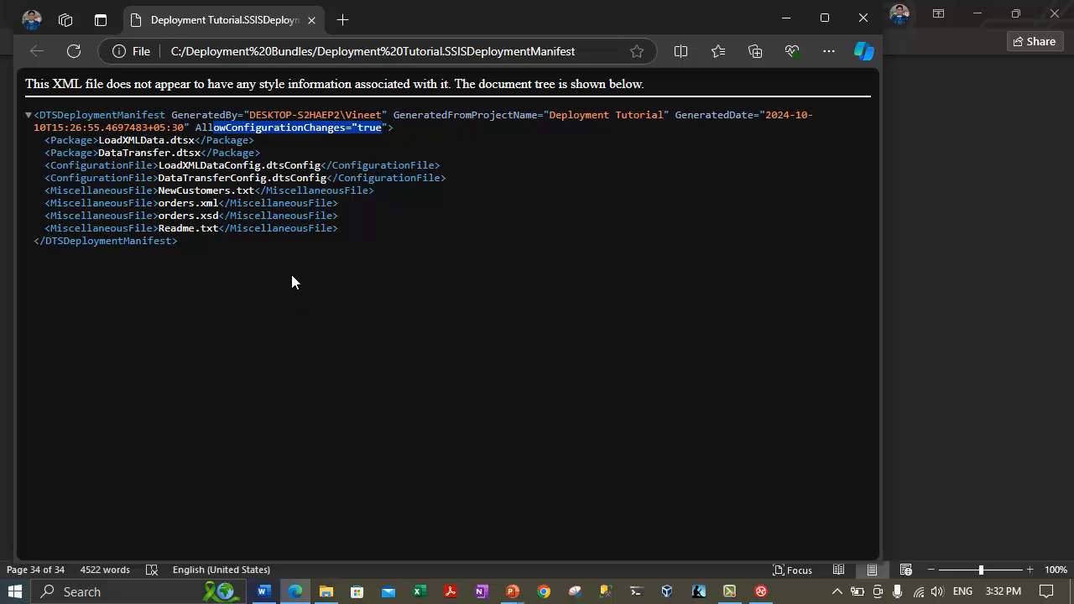
pyautogui.moveTo(98, 140); pyautogui.dragTo(271, 178)
pyautogui.click(149, 191)
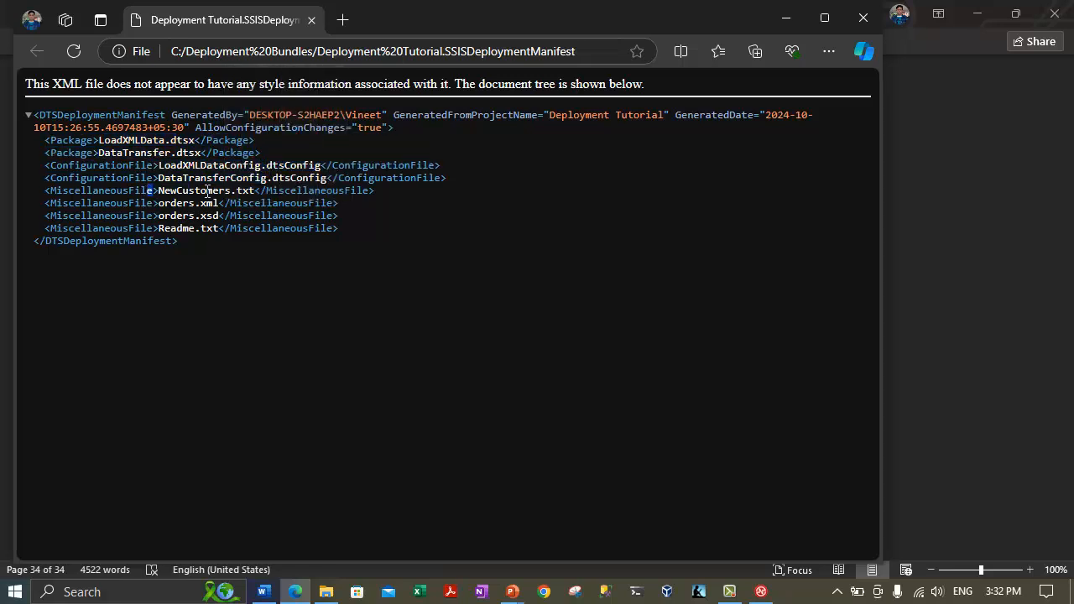
pyautogui.moveTo(208, 192); pyautogui.dragTo(214, 229)
pyautogui.click(165, 284)
# Review the two Package entries, the miscellaneous files and first configuration file, then close the manifest.
pyautogui.moveTo(69, 140); pyautogui.dragTo(205, 155)
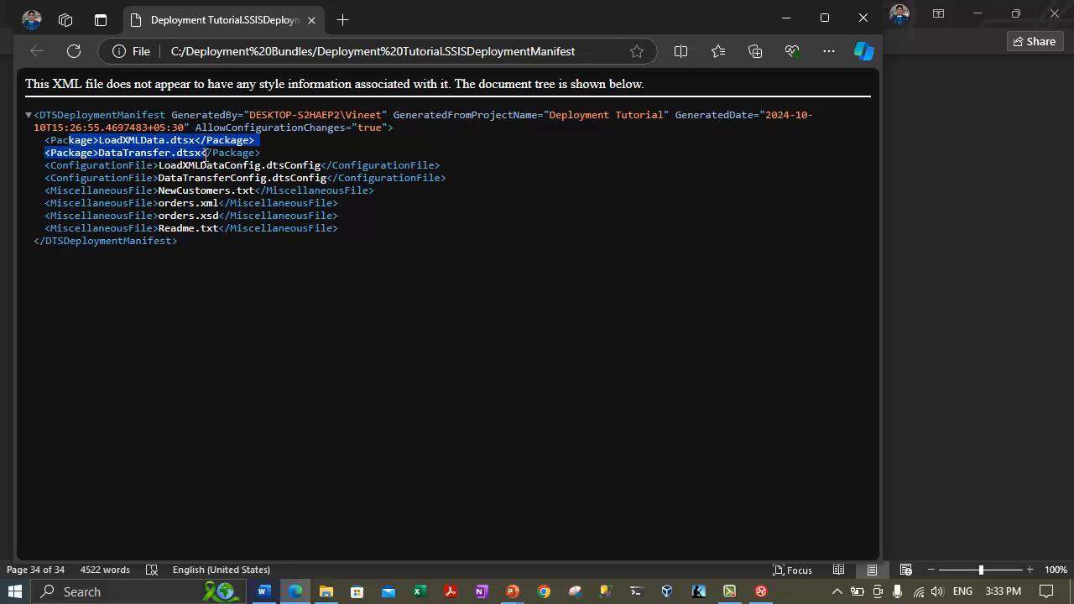
pyautogui.moveTo(86, 191); pyautogui.dragTo(204, 230)
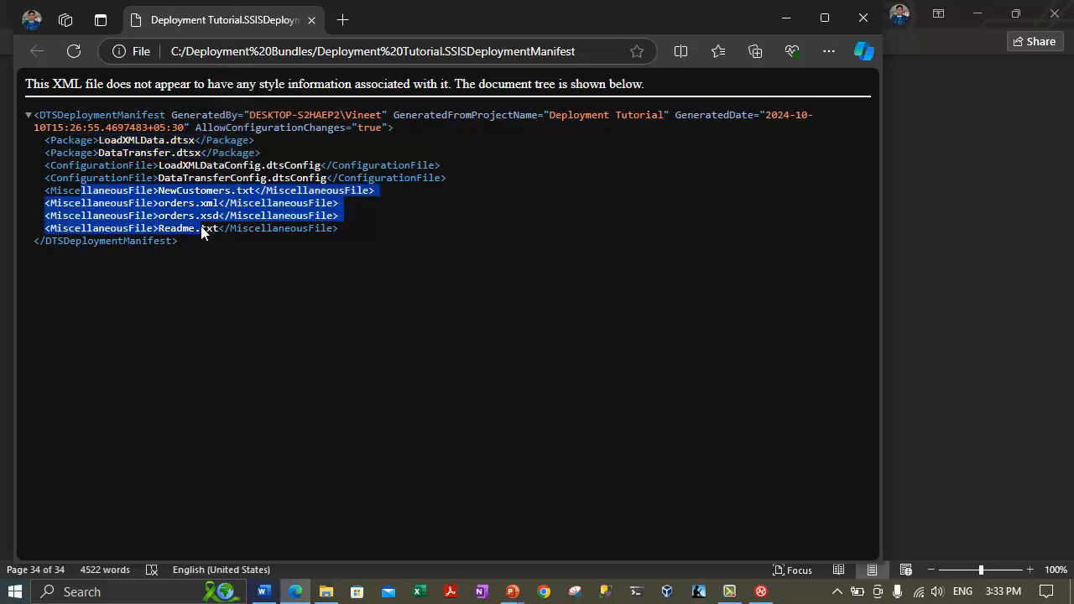
pyautogui.click(140, 292)
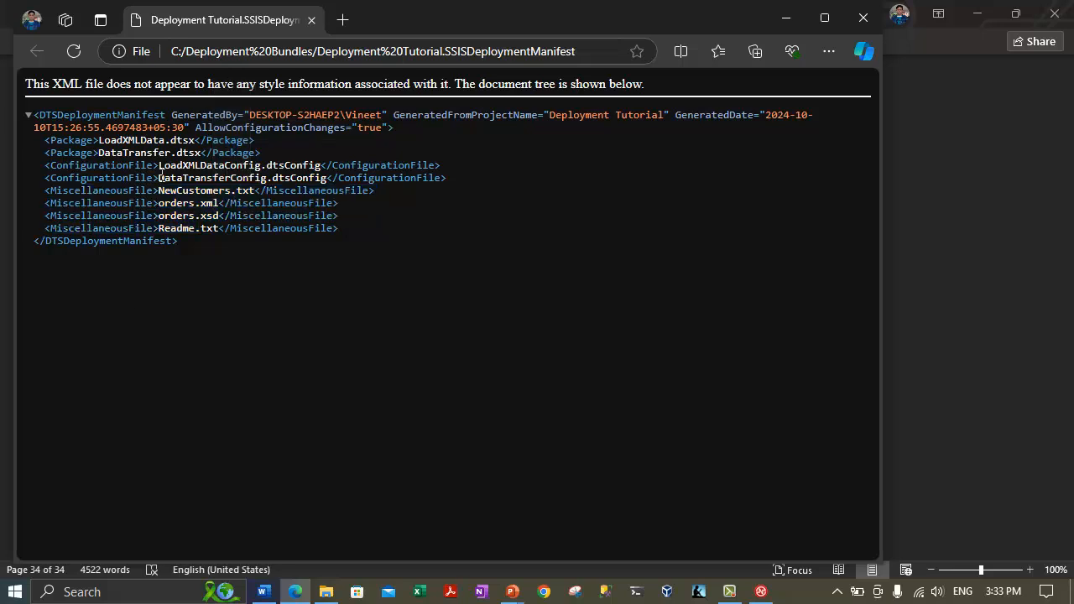
pyautogui.moveTo(81, 167); pyautogui.dragTo(182, 178)
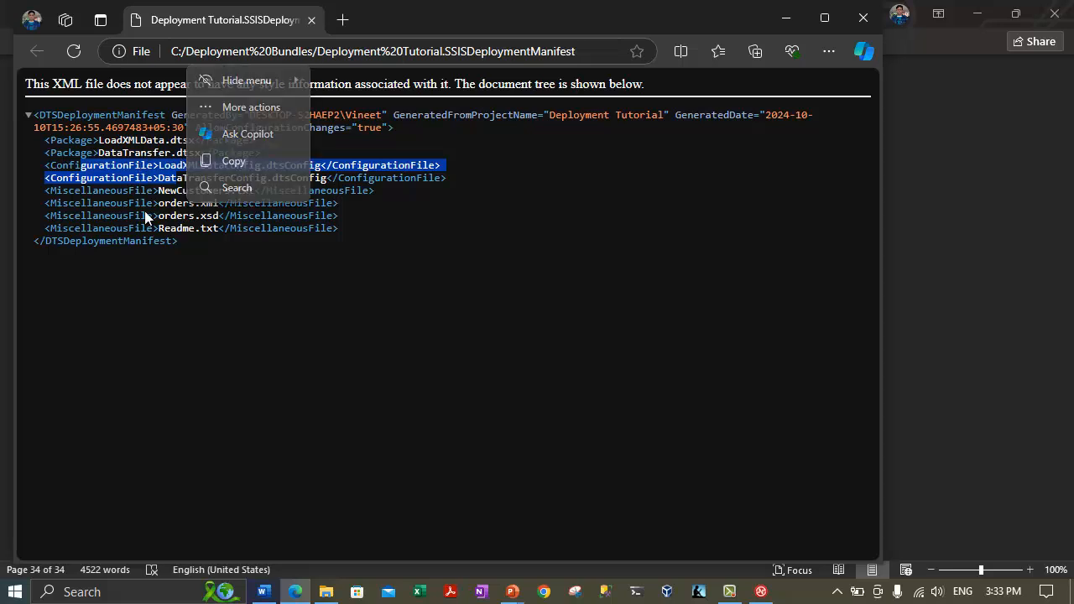
pyautogui.click(152, 316)
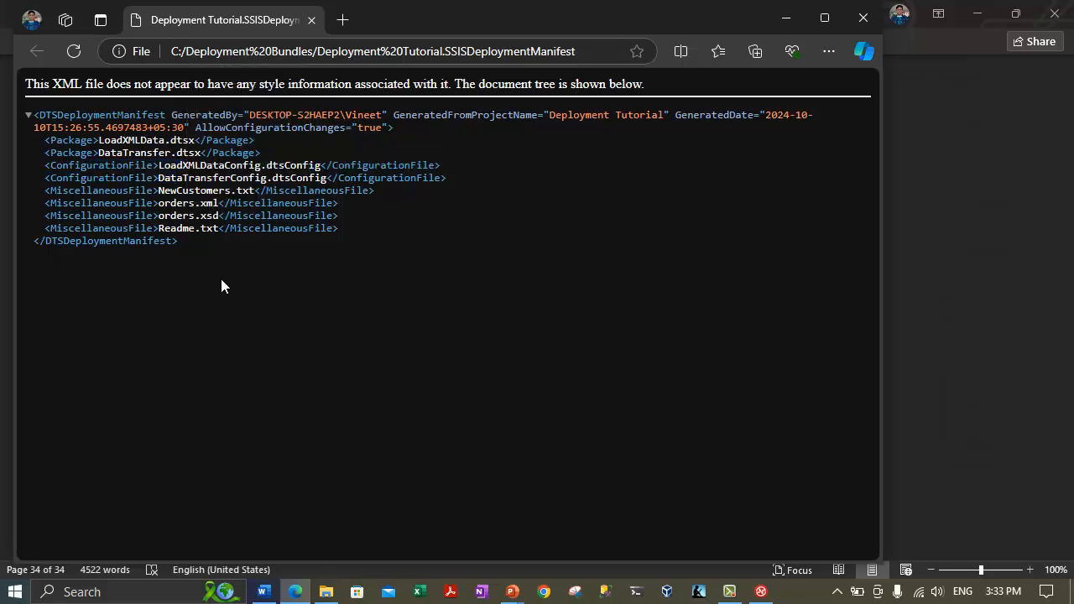
pyautogui.click(863, 18)
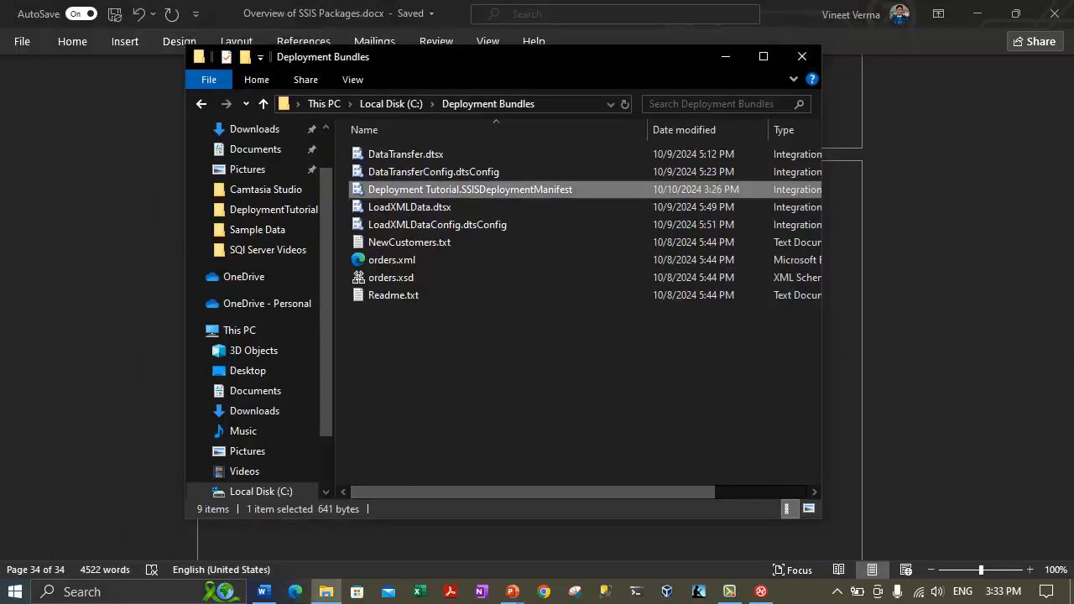
# Delete the stray dashes on the last line of the Word notes.
pyautogui.click(326, 591)
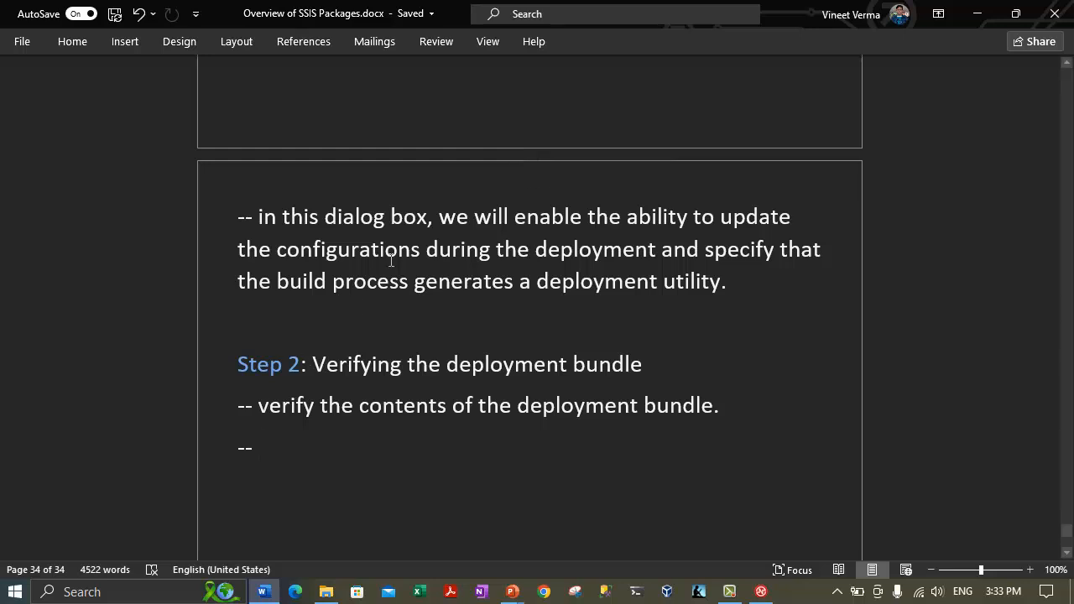
pyautogui.press('BackSpace')
pyautogui.press('BackSpace')
pyautogui.press('BackSpace')
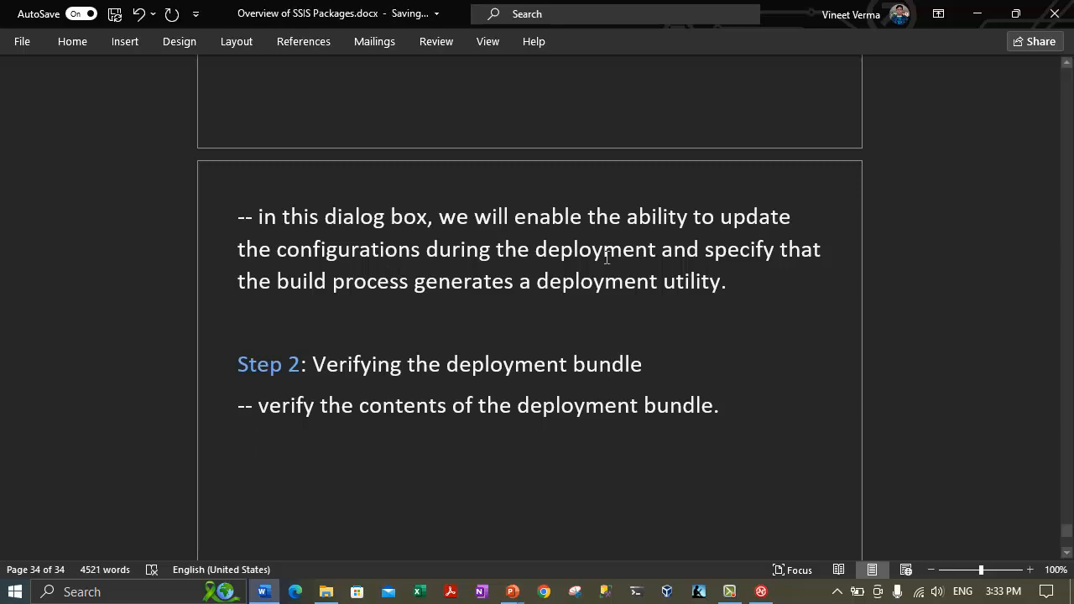
pyautogui.scroll(2, 497, 173)
pyautogui.scroll(8, 497, 173)
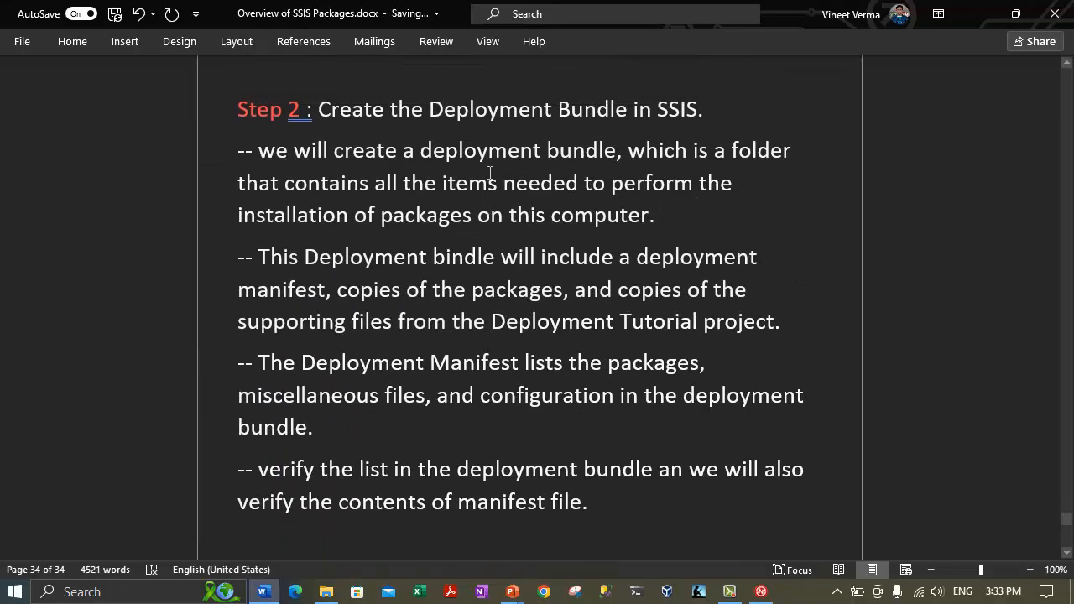
pyautogui.scroll(-8, 305, 198)
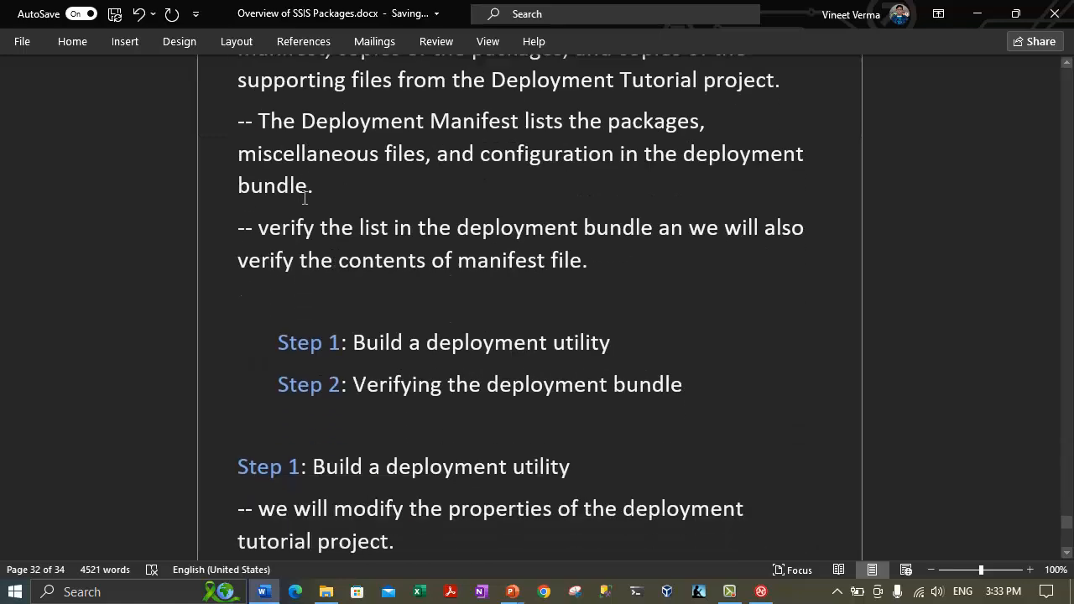
pyautogui.scroll(10, 304, 198)
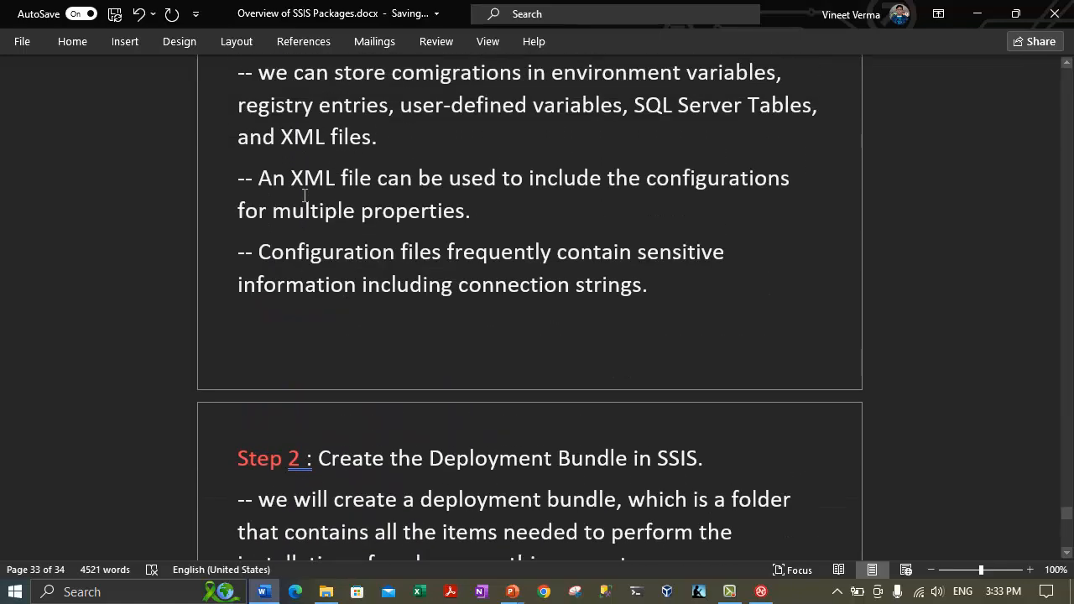
pyautogui.scroll(-12, 304, 196)
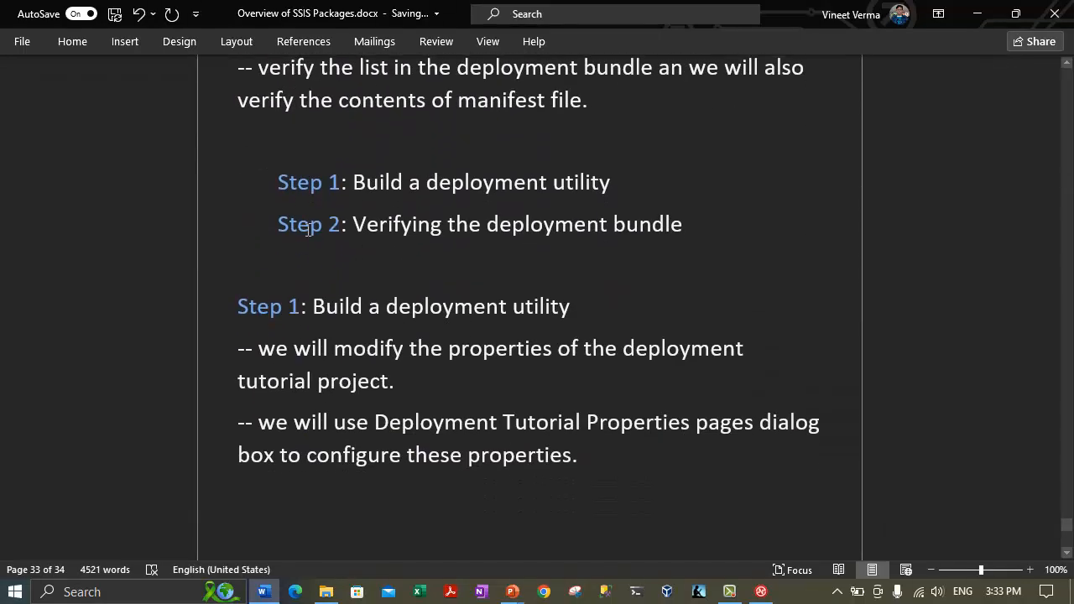
# Replace 'Step' with 'Task' in the indented Step 1/Step 2 lines and their headings.
pyautogui.click(324, 183)
pyautogui.hotkey('ctrl', 'BackSpace')
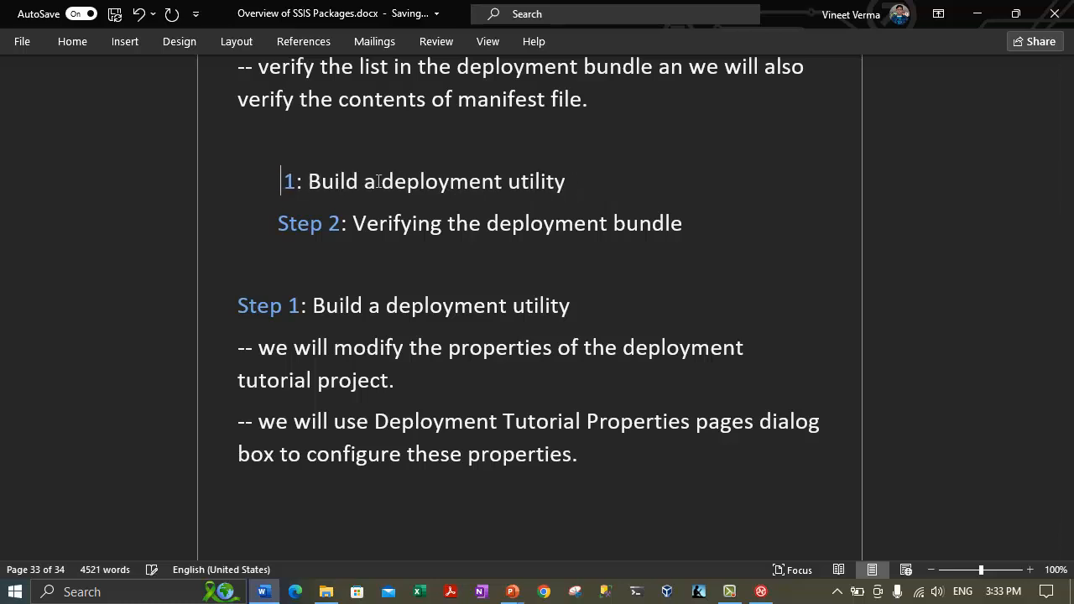
pyautogui.write('Task')
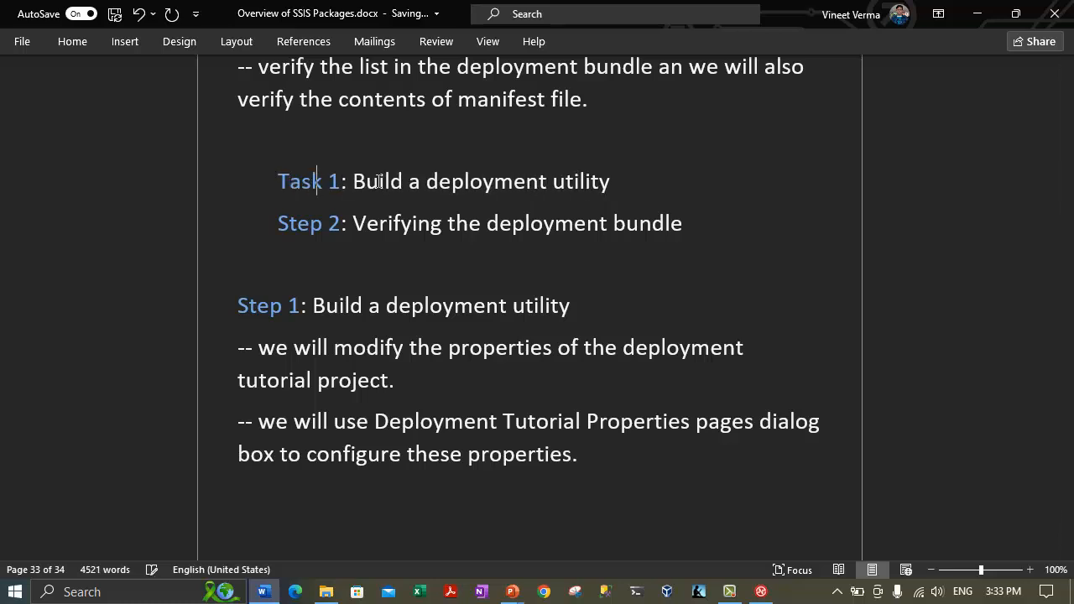
pyautogui.press('Down')
pyautogui.press('BackSpace')
pyautogui.press('BackSpace')
pyautogui.press('BackSpace')
pyautogui.press('BackSpace')
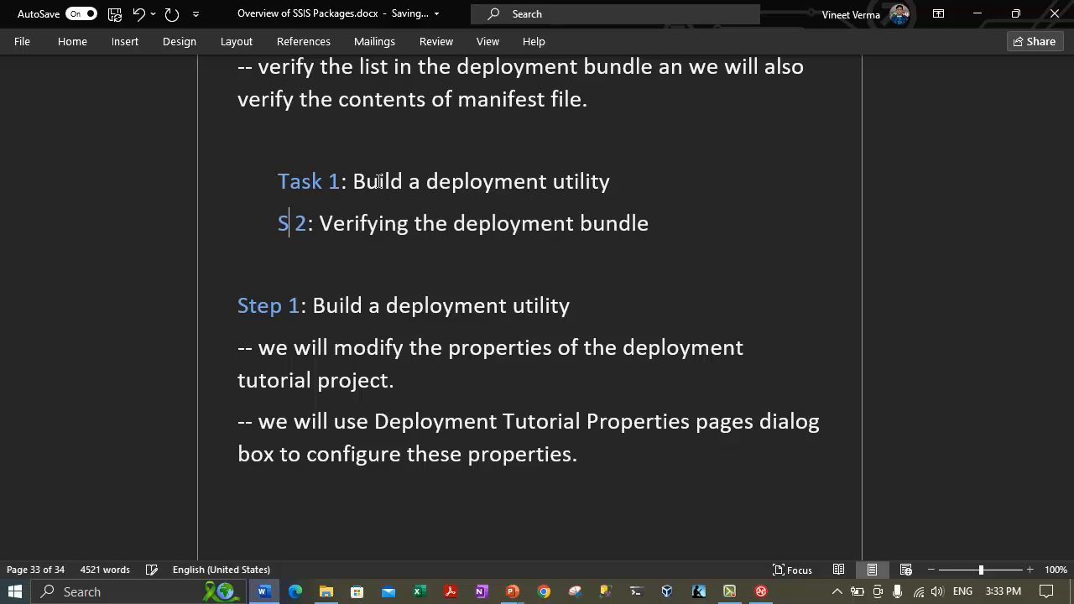
pyautogui.write('Task')
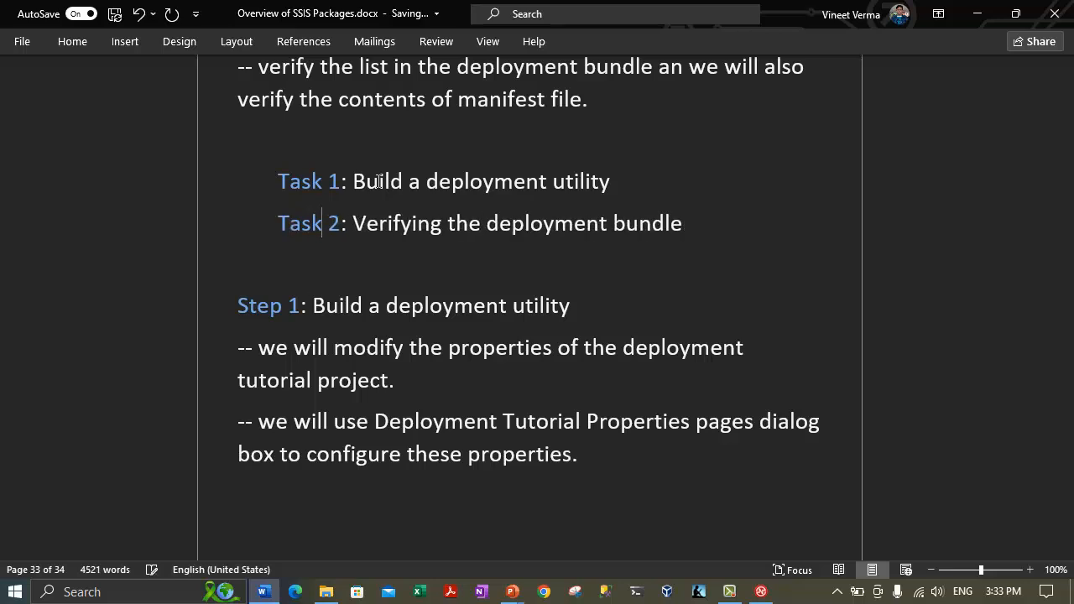
pyautogui.press('Down')
pyautogui.press('Down')
pyautogui.hotkey('ctrl', 'BackSpace')
pyautogui.write('Task')
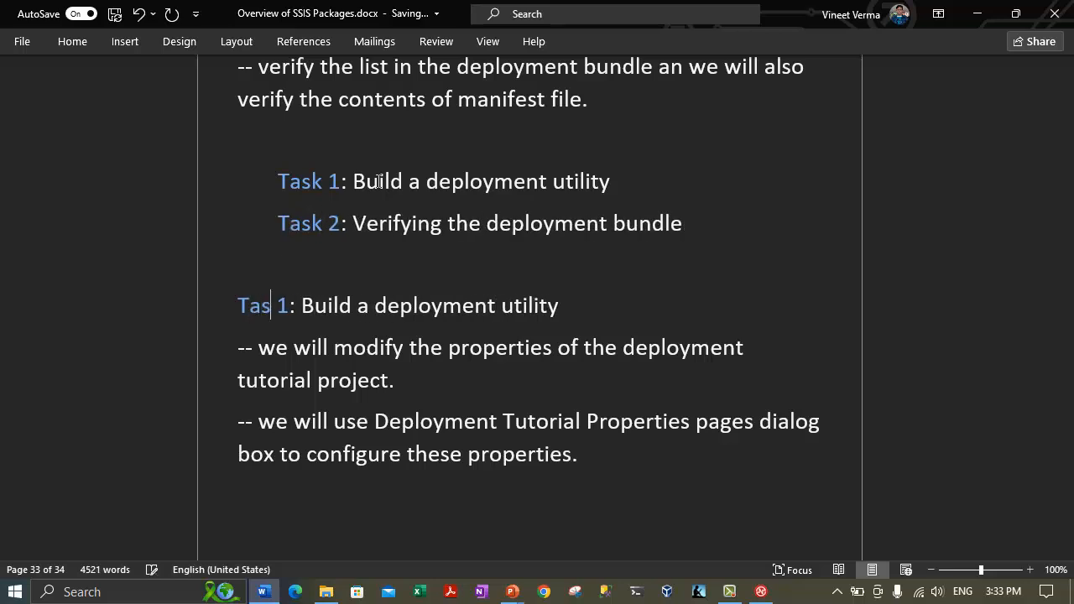
pyautogui.press('Down')
pyautogui.press('Down')
pyautogui.press('Down')
pyautogui.press('Down')
pyautogui.press('Down')
pyautogui.press('Down')
pyautogui.press('Down')
pyautogui.press('Down')
pyautogui.press('Down')
pyautogui.hotkey('ctrl', 'BackSpace')
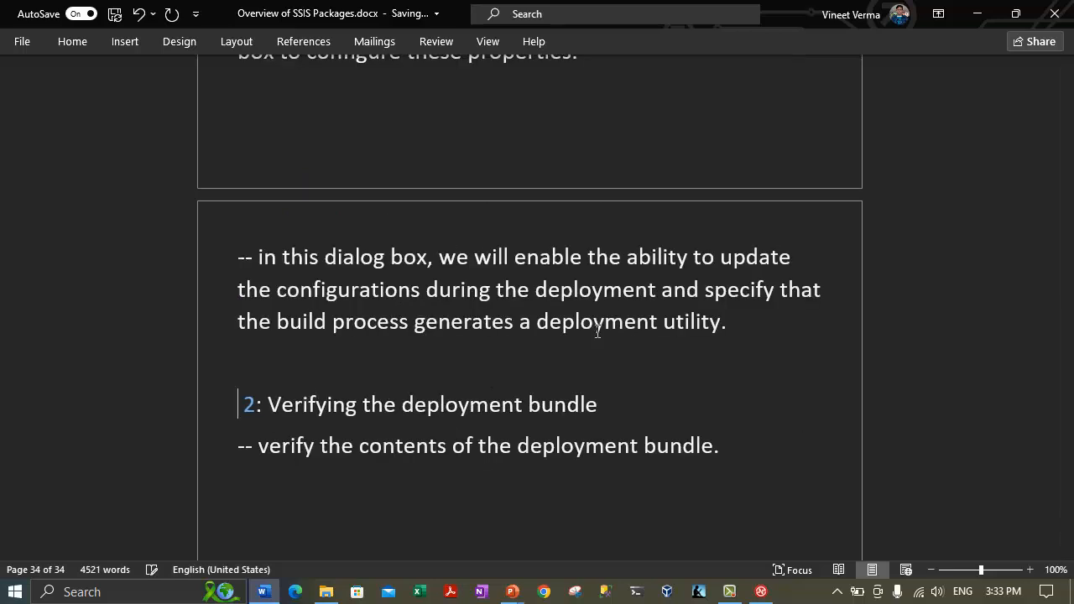
pyautogui.write('Task')
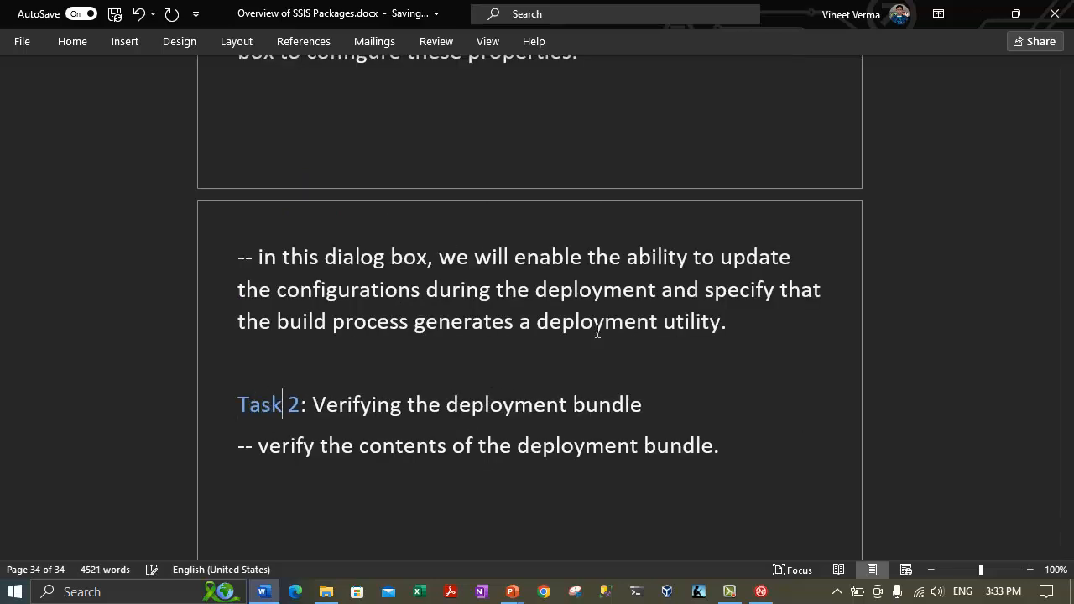
pyautogui.press('Down')
pyautogui.press('Down')
pyautogui.press('Return')
# Select the Step 3 heading text.
pyautogui.scroll(15, 340, 319)
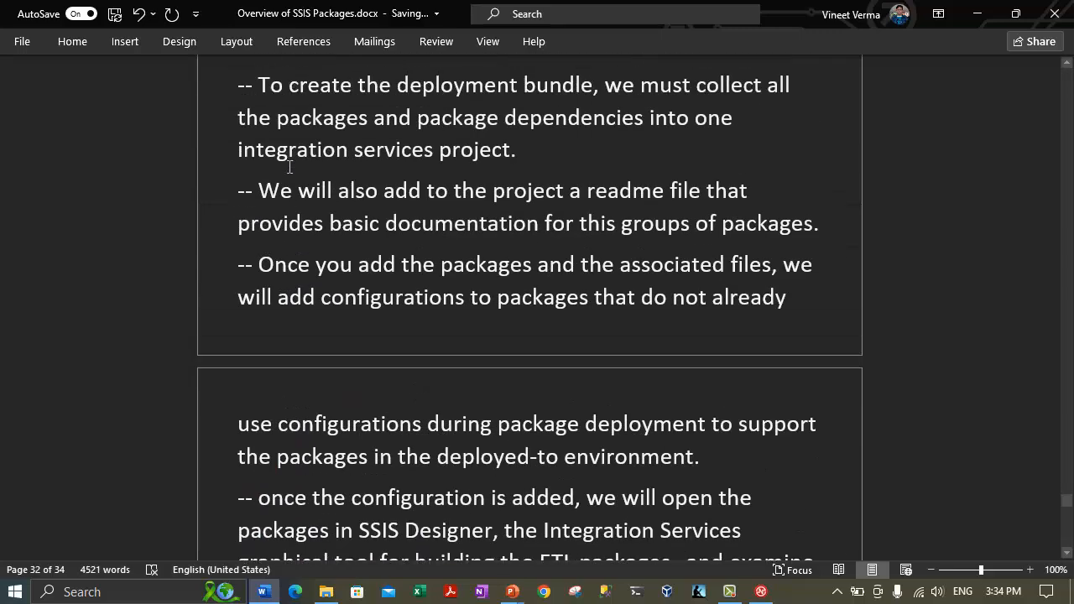
pyautogui.scroll(1, 287, 176)
pyautogui.moveTo(239, 222); pyautogui.dragTo(520, 222)
pyautogui.hotkey('ctrl', 'c')
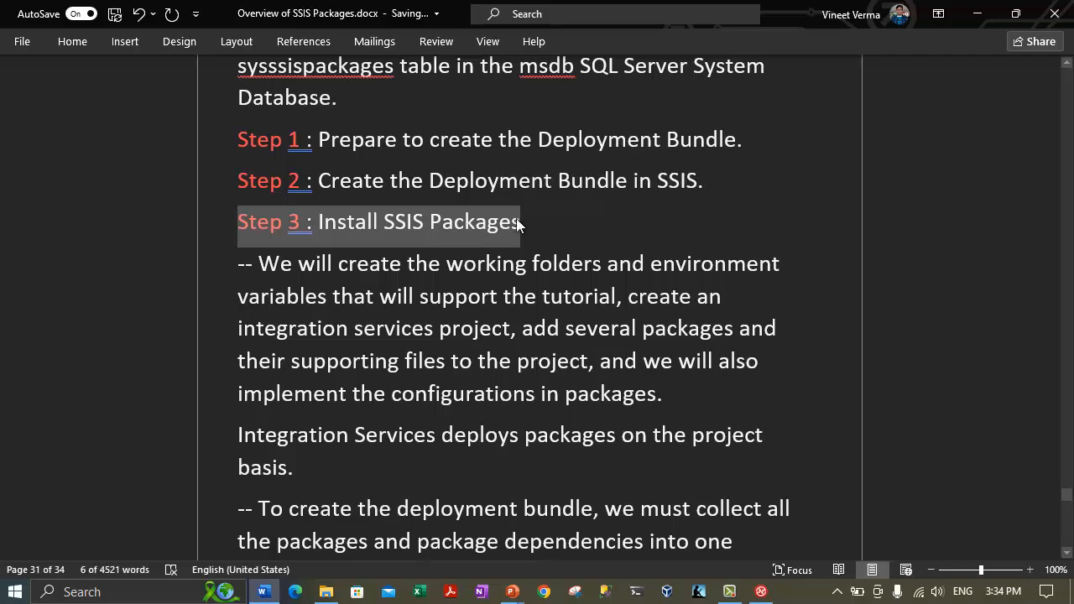
pyautogui.scroll(-15, 385, 286)
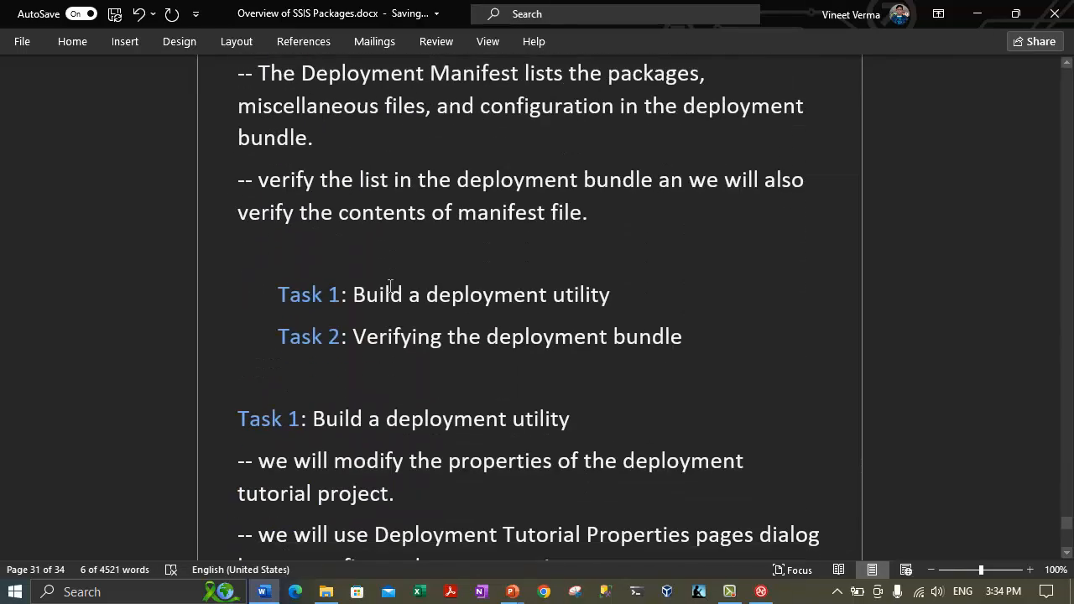
# Paste the 'Step 3 : Install SSIS Packages' heading below the Task 2 notes, starting a new line.
pyautogui.click(370, 275)
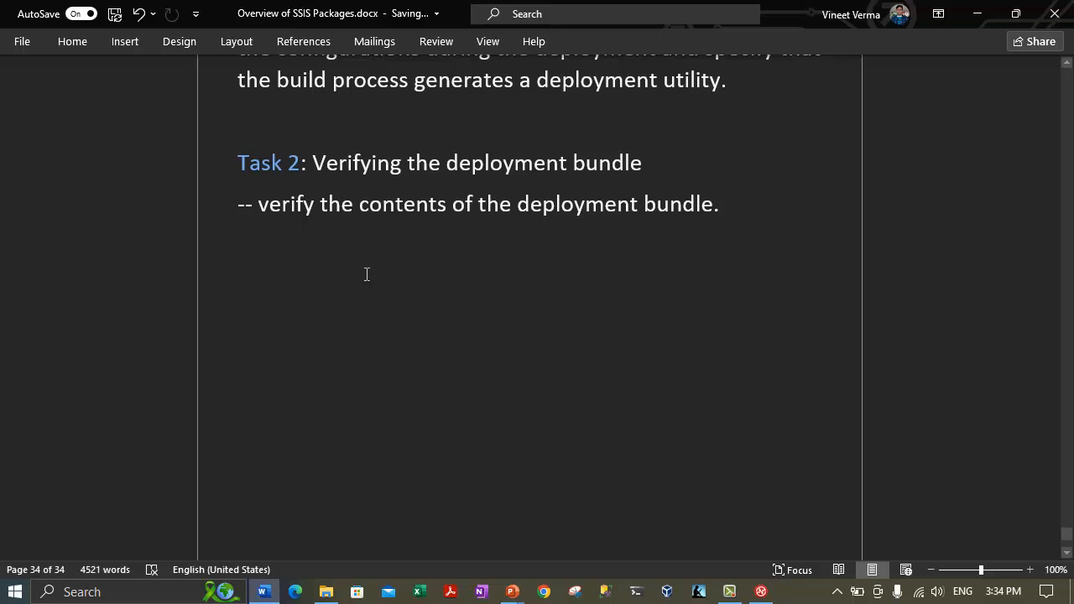
pyautogui.hotkey('ctrl', 'v')
pyautogui.press('Return')
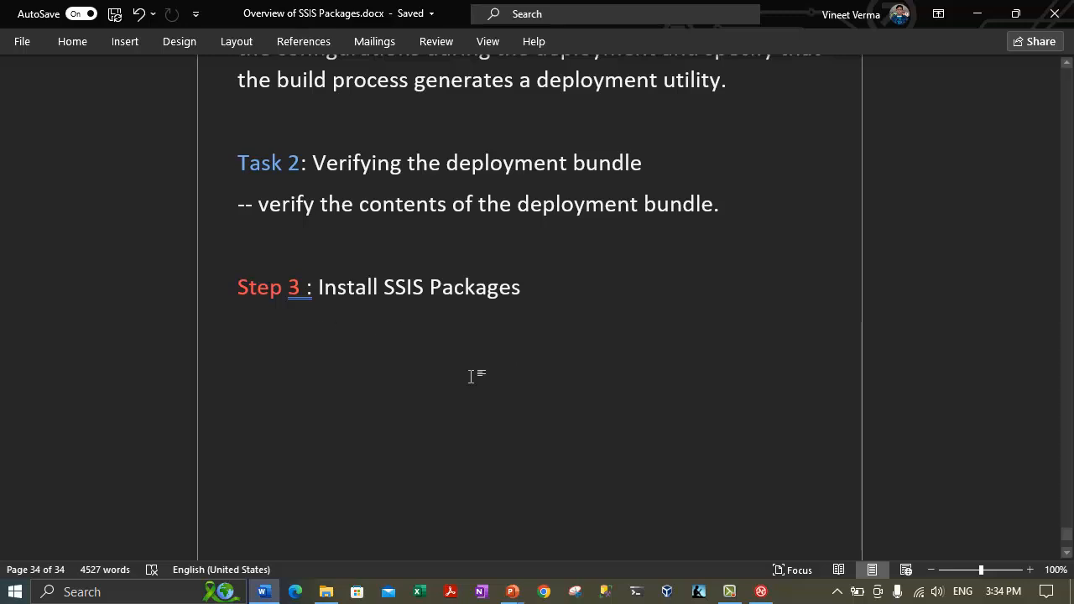
pyautogui.click(323, 592)
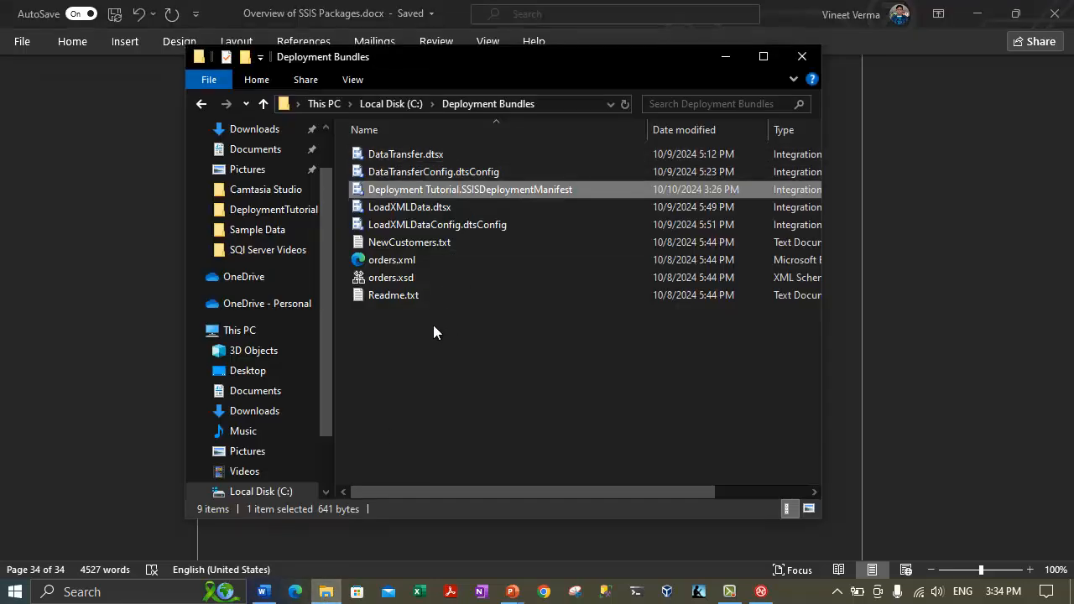
pyautogui.click(437, 192)
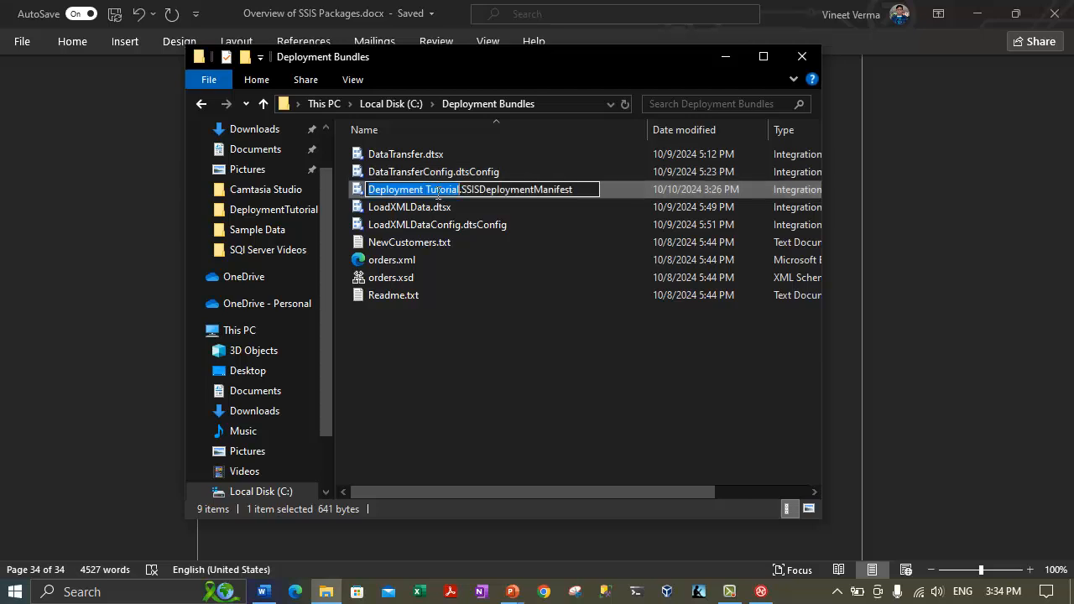
pyautogui.click(459, 367)
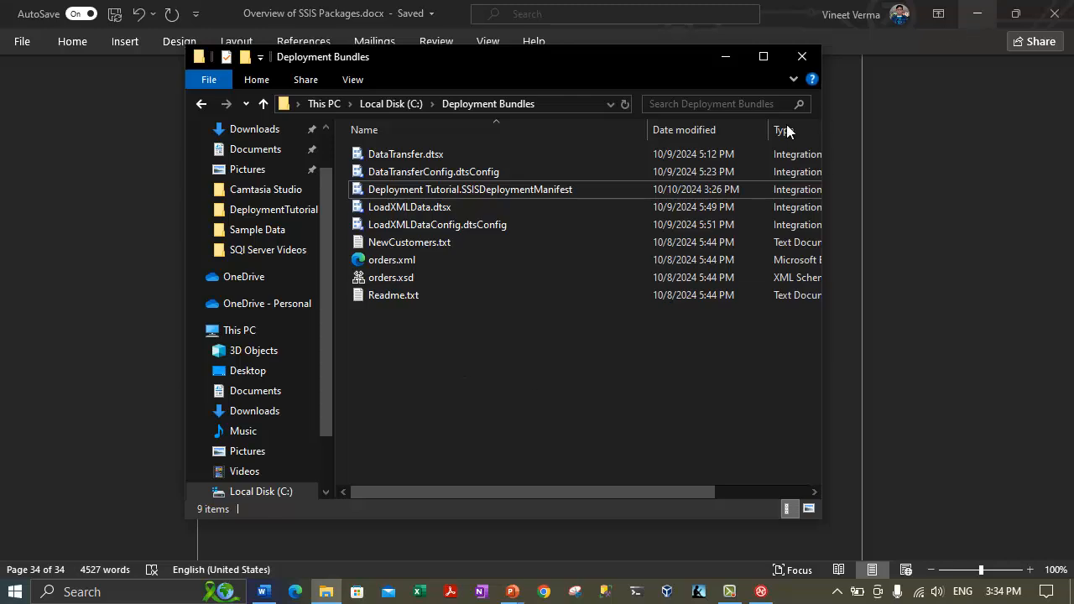
pyautogui.click(711, 61)
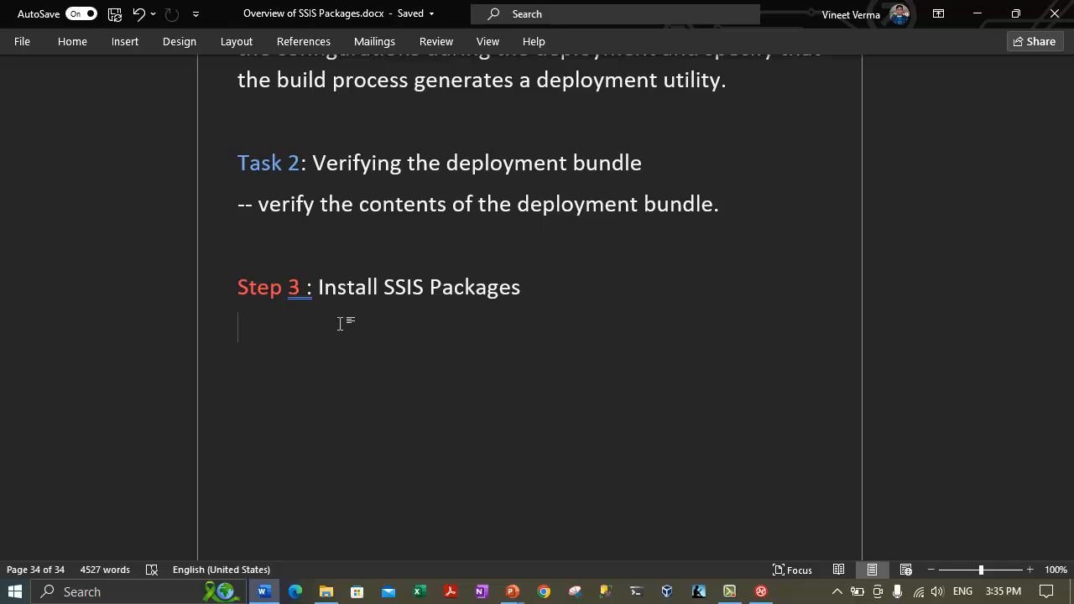
pyautogui.click(326, 592)
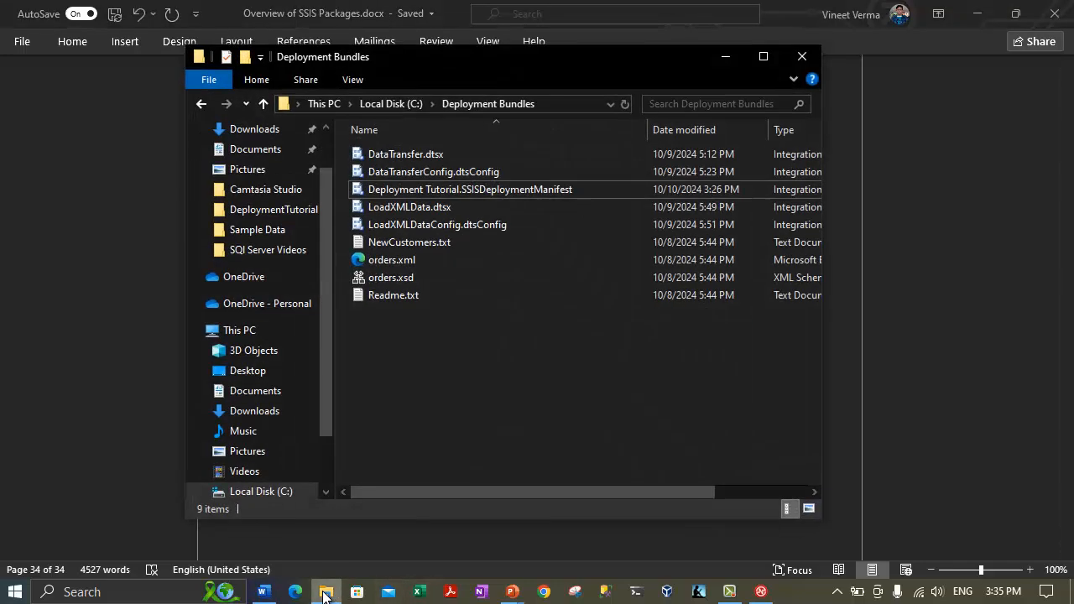
pyautogui.click(326, 593)
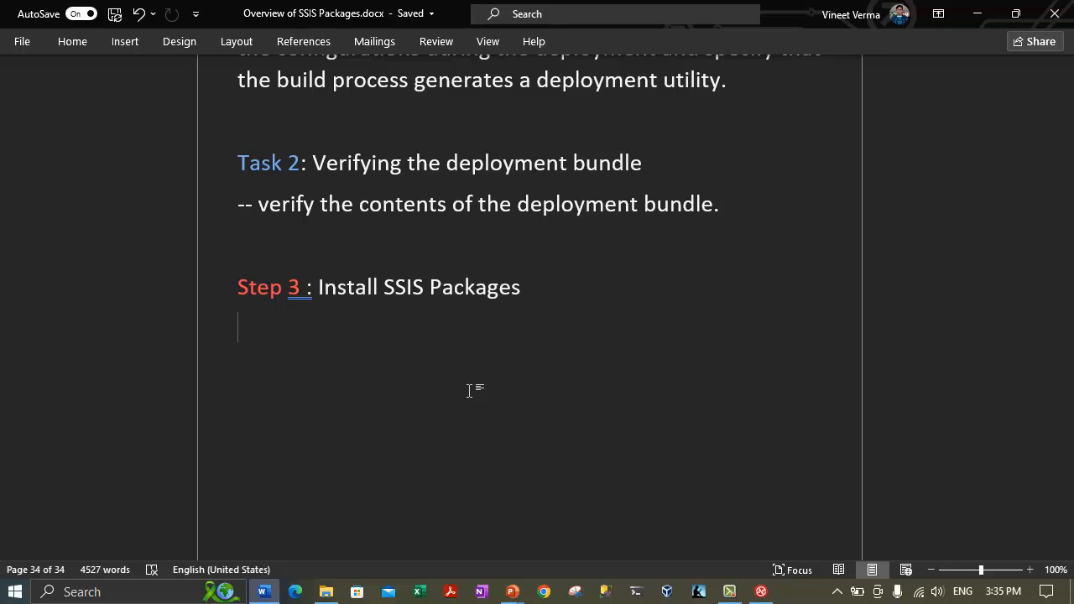
# Add the note '-- we need to run the package installation wizard to install the packages, dependencies, and ancillary files.'.
pyautogui.write('--')
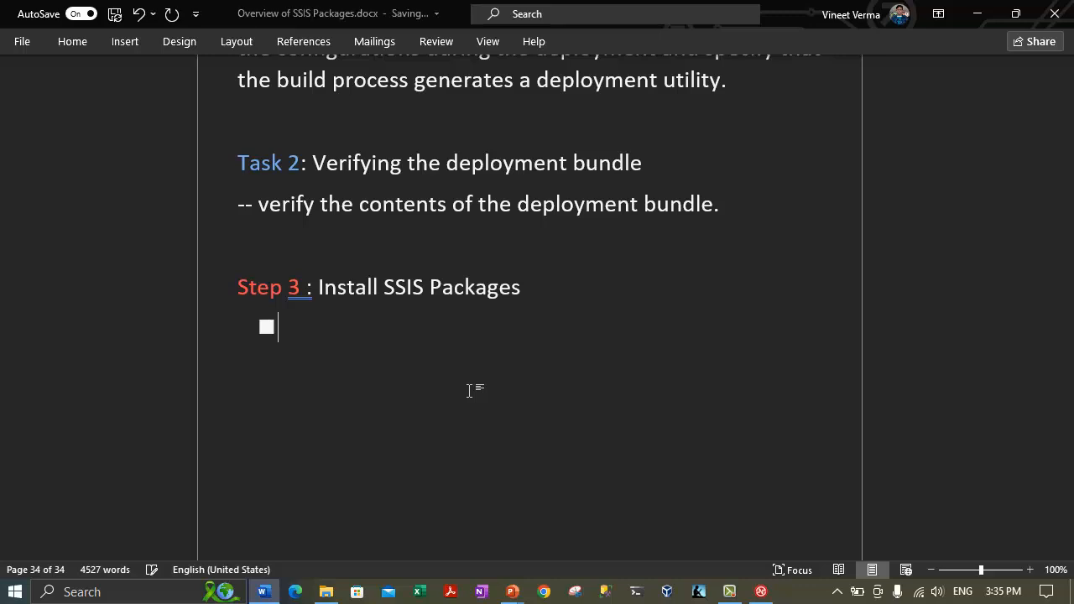
pyautogui.hotkey('ctrl', 'z')
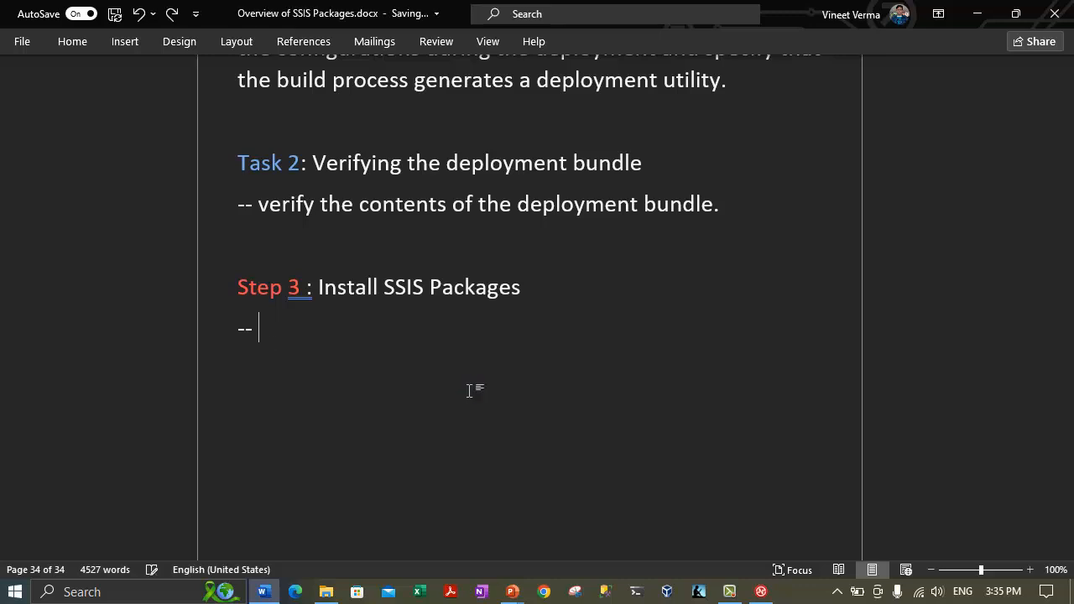
pyautogui.write('we need to run')
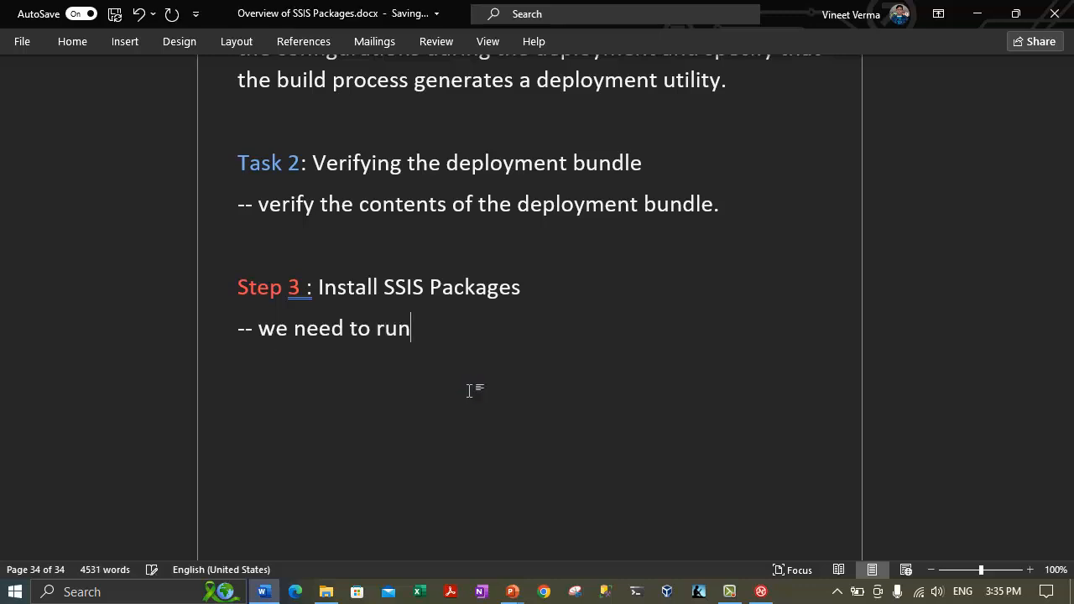
pyautogui.write(' the package installation wiza')
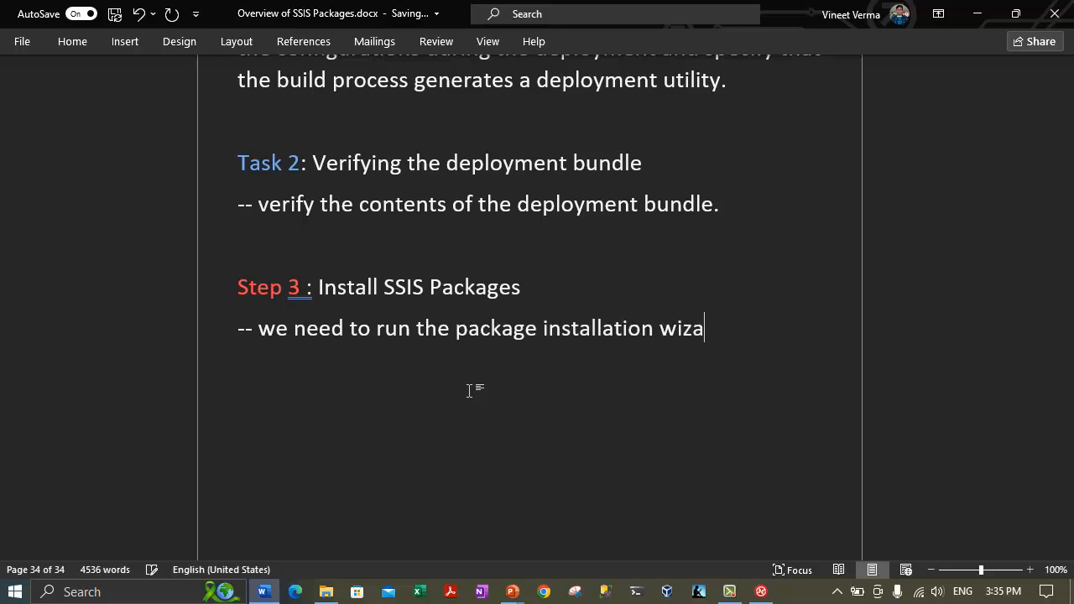
pyautogui.write('rd to install the packages, ')
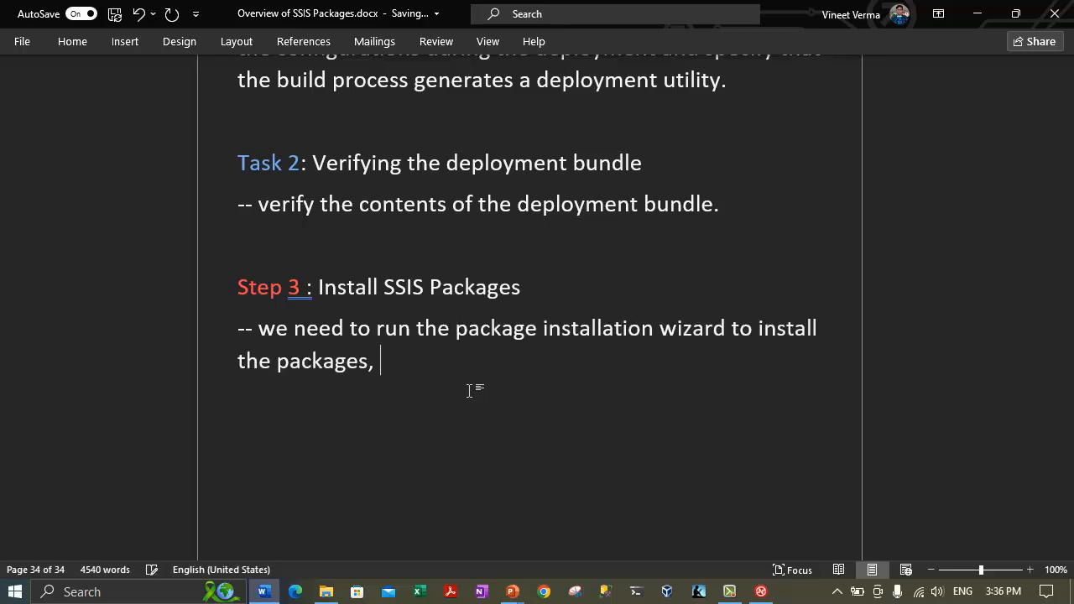
pyautogui.write('packages')
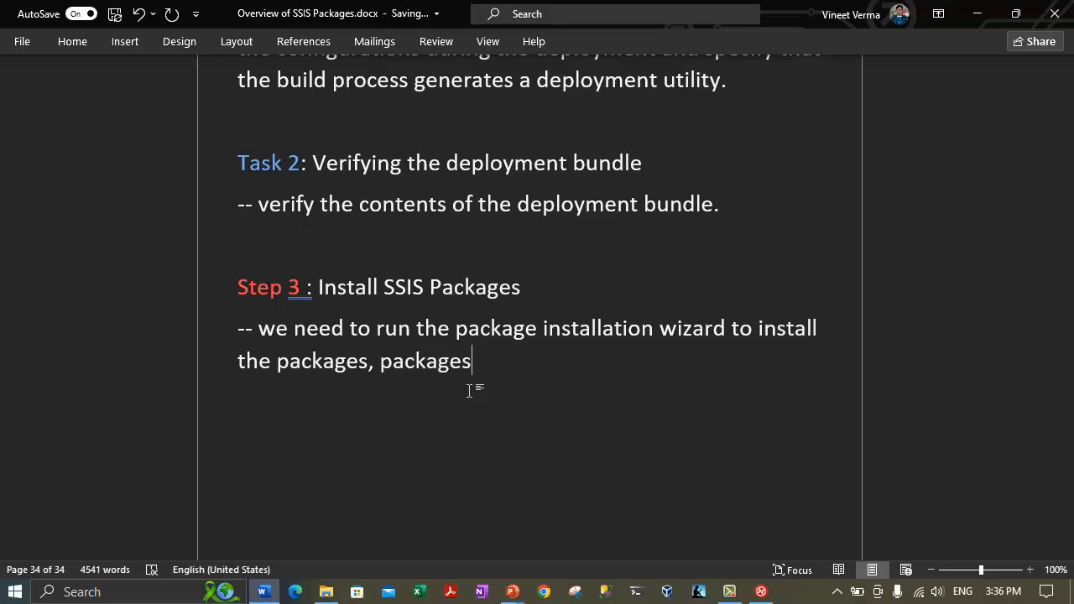
pyautogui.press('BackSpace')
pyautogui.write('dependencies')
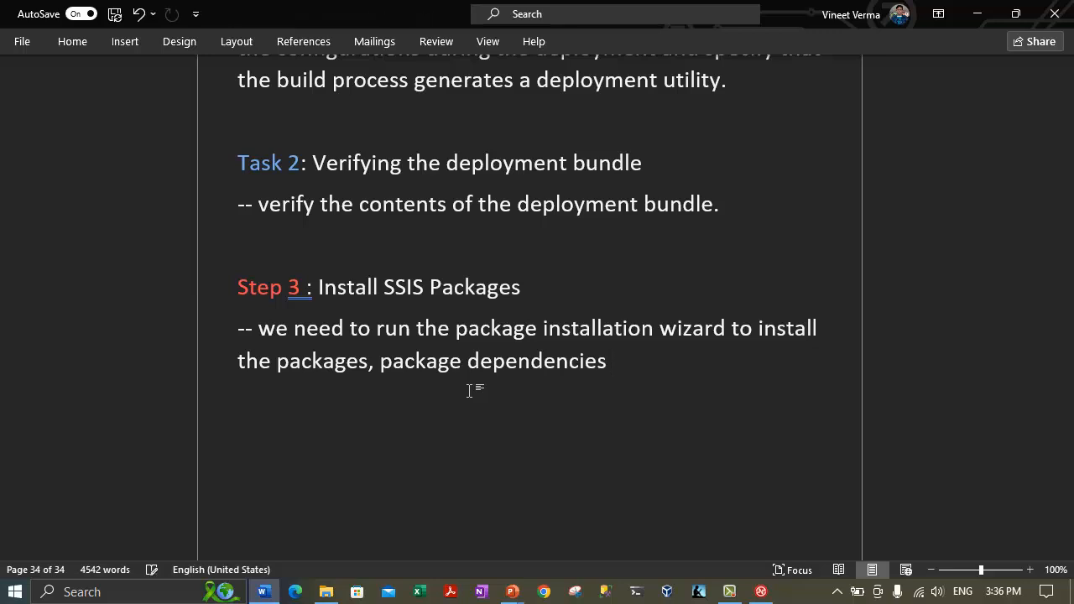
pyautogui.press('BackSpace')
pyautogui.write('m')
pyautogui.press('BackSpace')
pyautogui.write(', and ancillary files.')
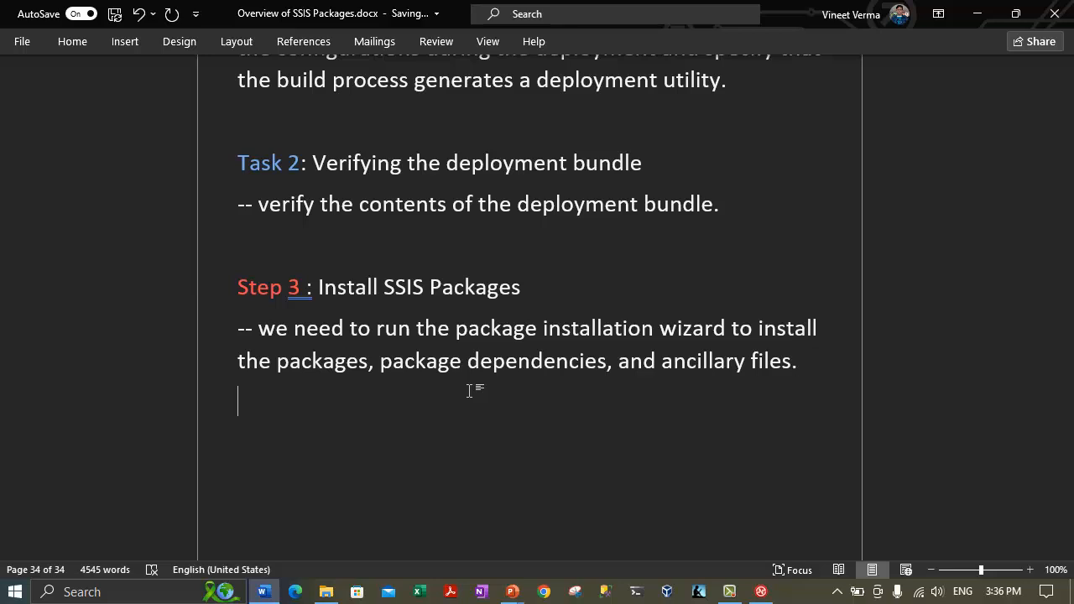
# Add a note that packages install into the msdb SQL Server database, other items onto the file system.
pyautogui.press('Return')
pyautogui.write('-- the packages w')
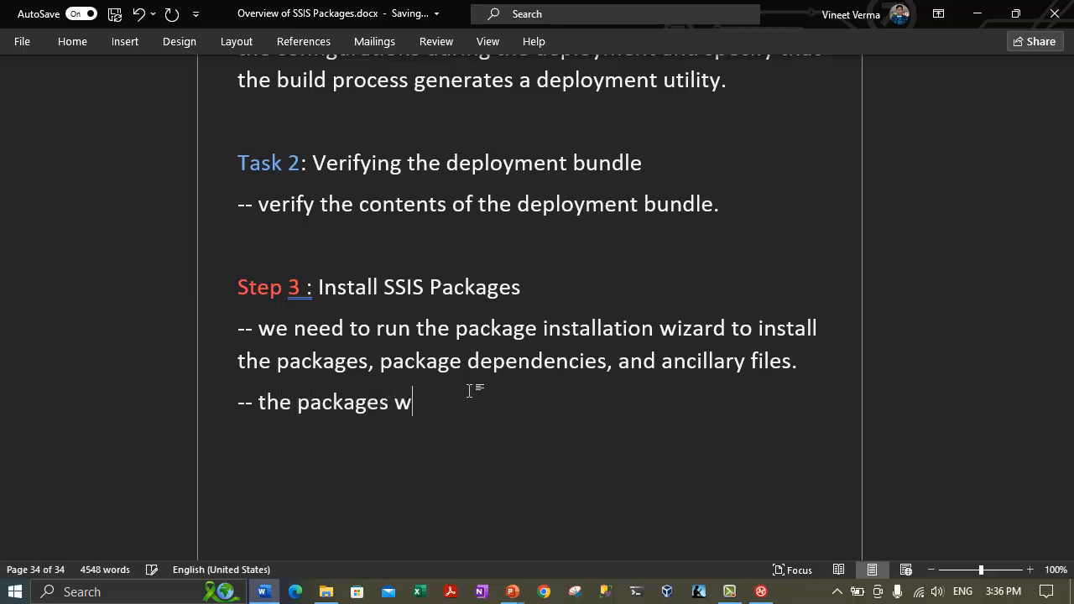
pyautogui.write('ill be in')
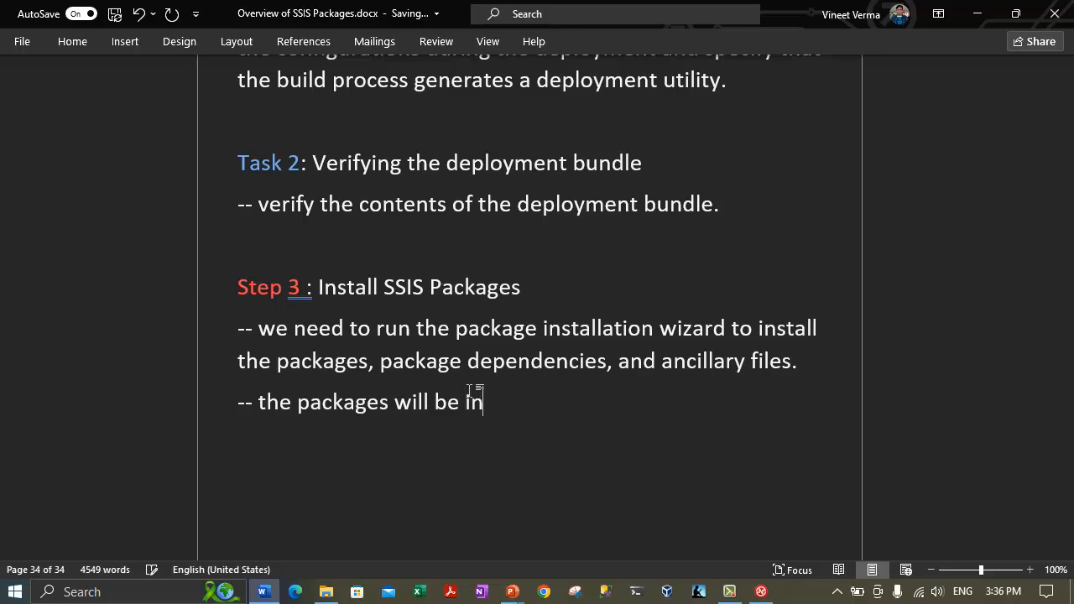
pyautogui.write('stalled in ')
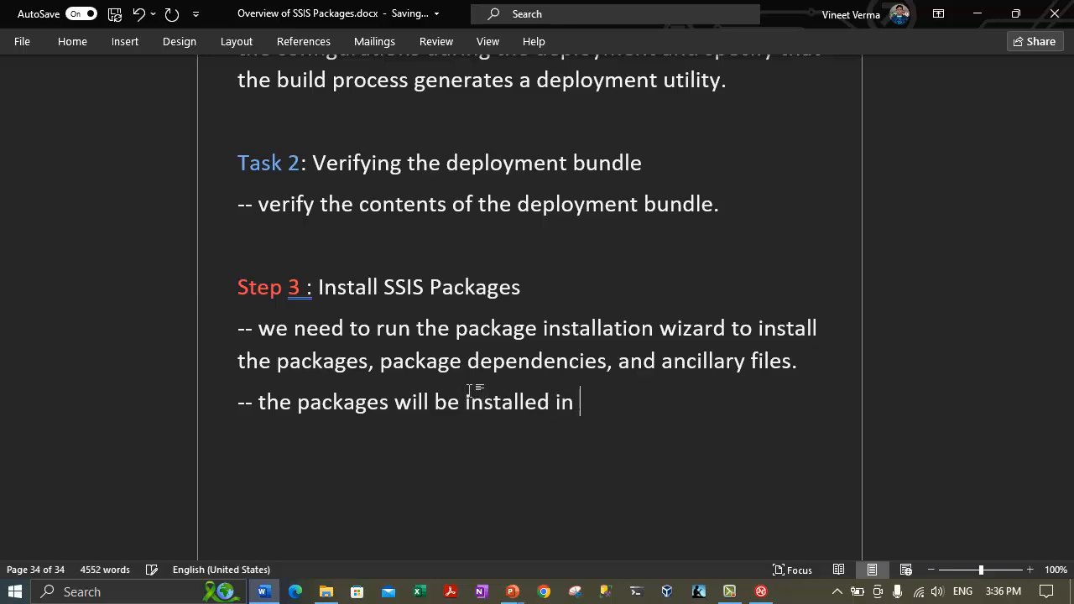
pyautogui.write('the msdb sql server database')
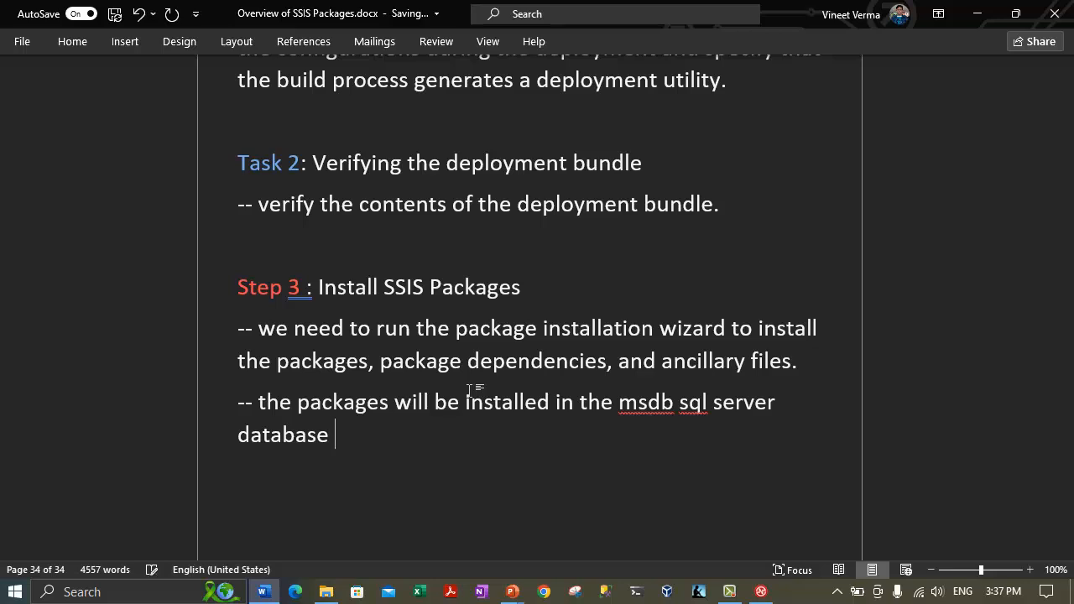
pyautogui.write(' and other items')
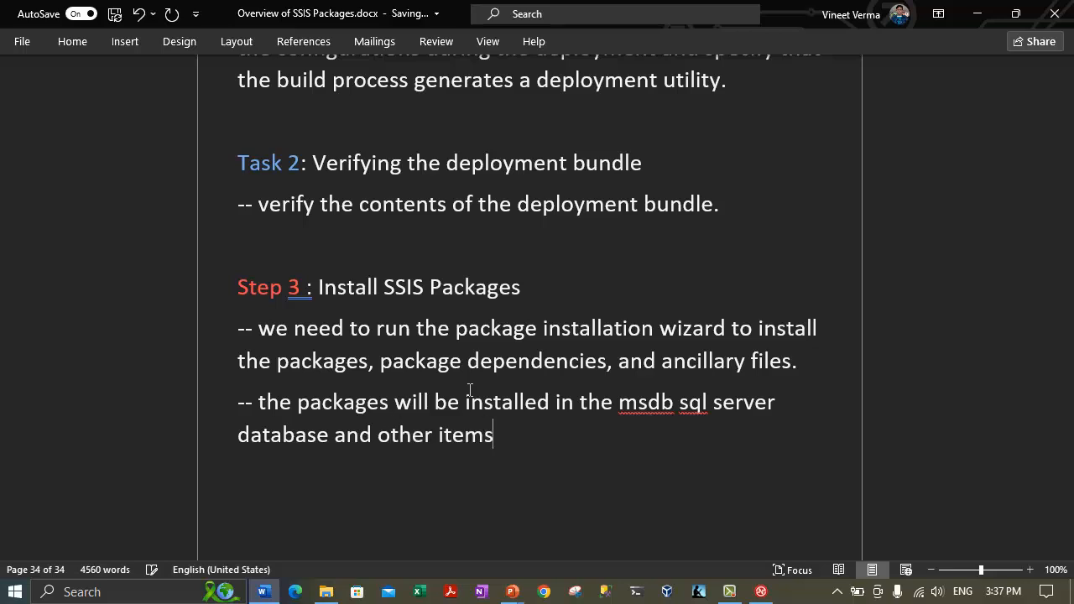
pyautogui.write(' will be installed on the file system.')
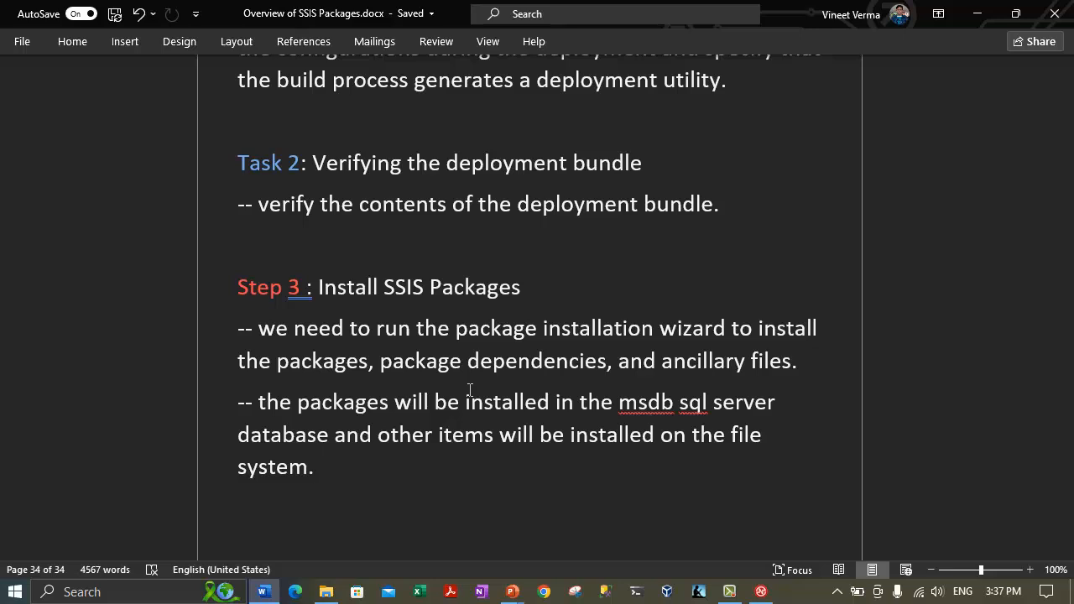
pyautogui.press('Return')
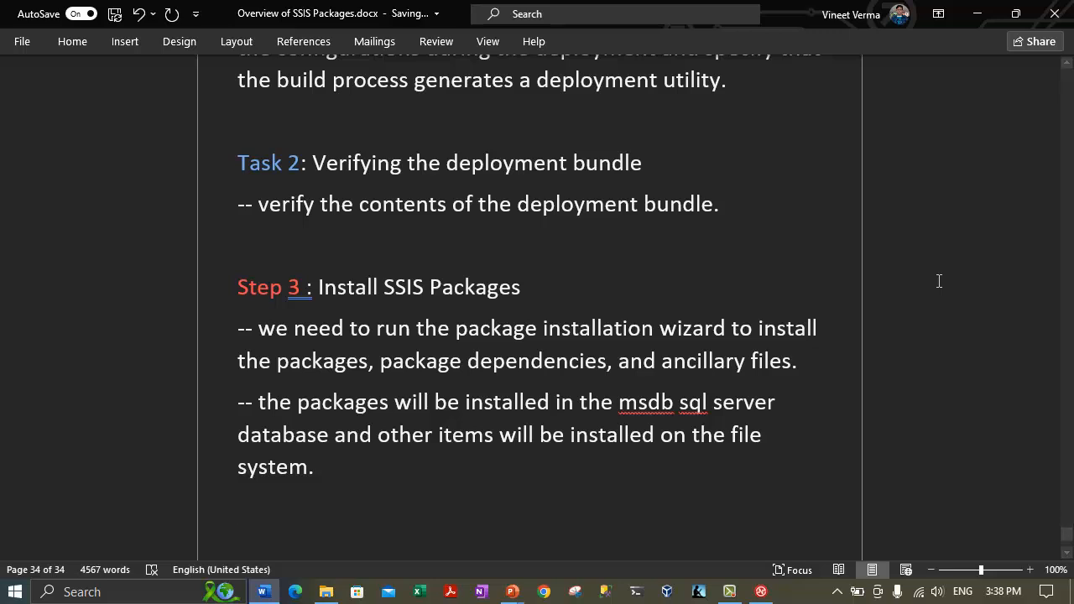
pyautogui.press('Tab')
# Type the indented line 'Task 1: Copying the Deployment Bundle'.
pyautogui.write('Ste')
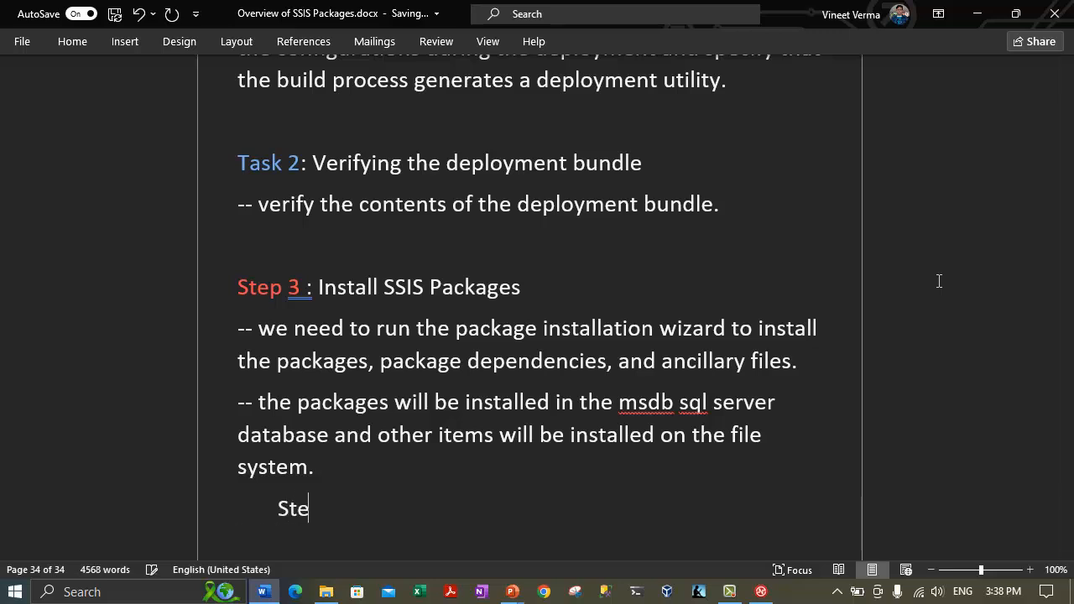
pyautogui.press('BackSpace')
pyautogui.press('BackSpace')
pyautogui.press('BackSpace')
pyautogui.write('Task 1: ')
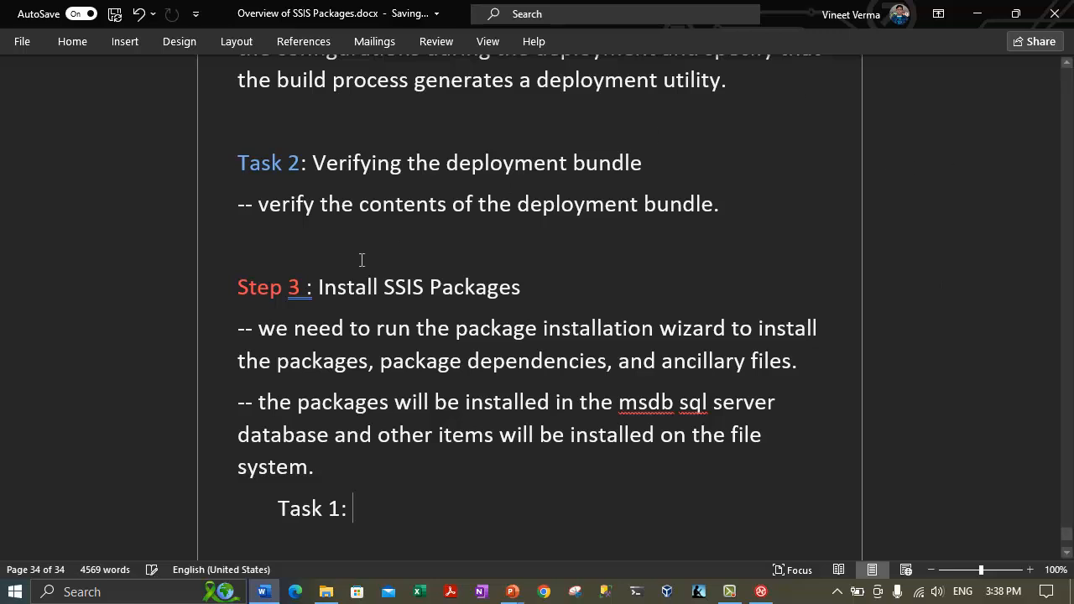
pyautogui.write('C')
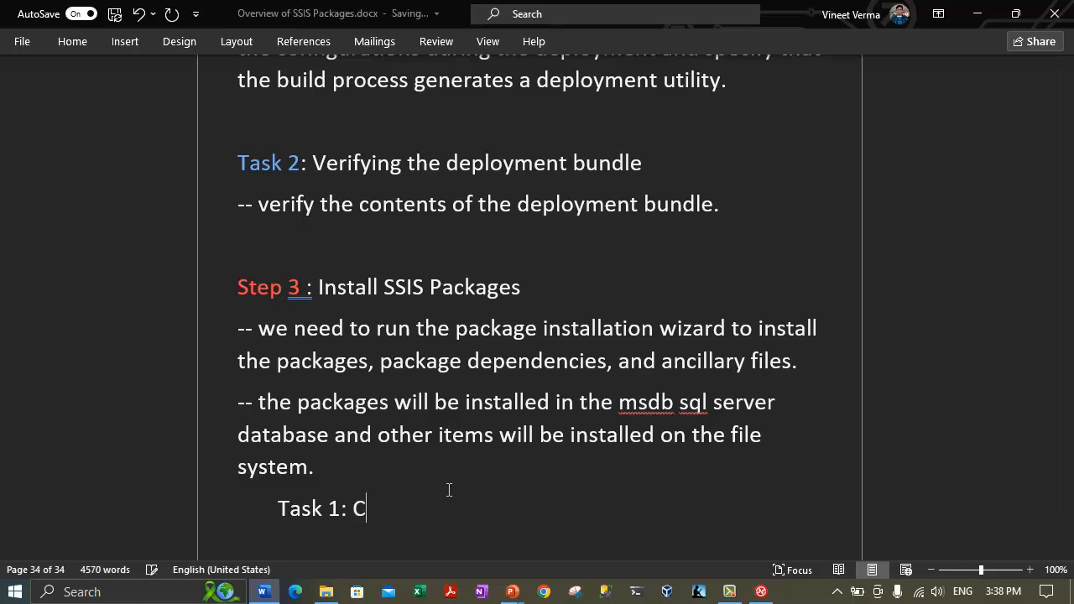
pyautogui.write('opying')
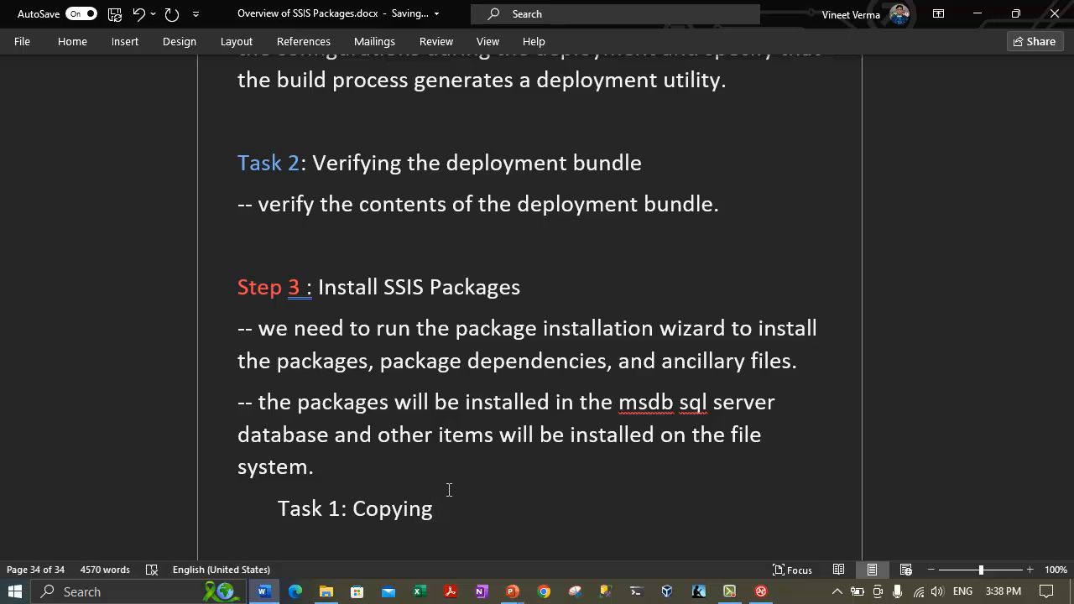
pyautogui.write(' the Deployme')
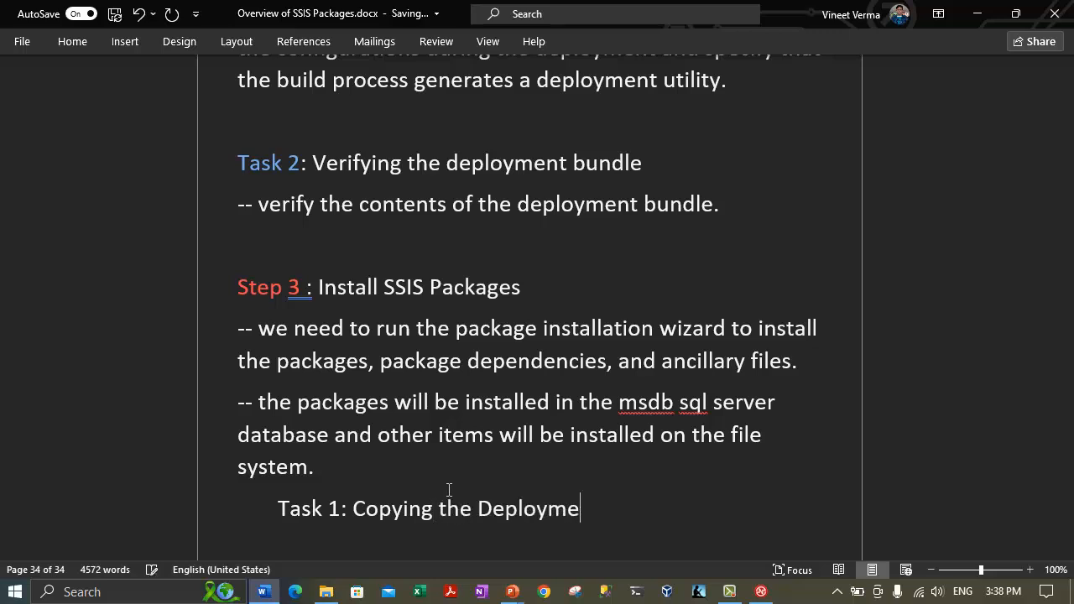
pyautogui.write('nt Bundle')
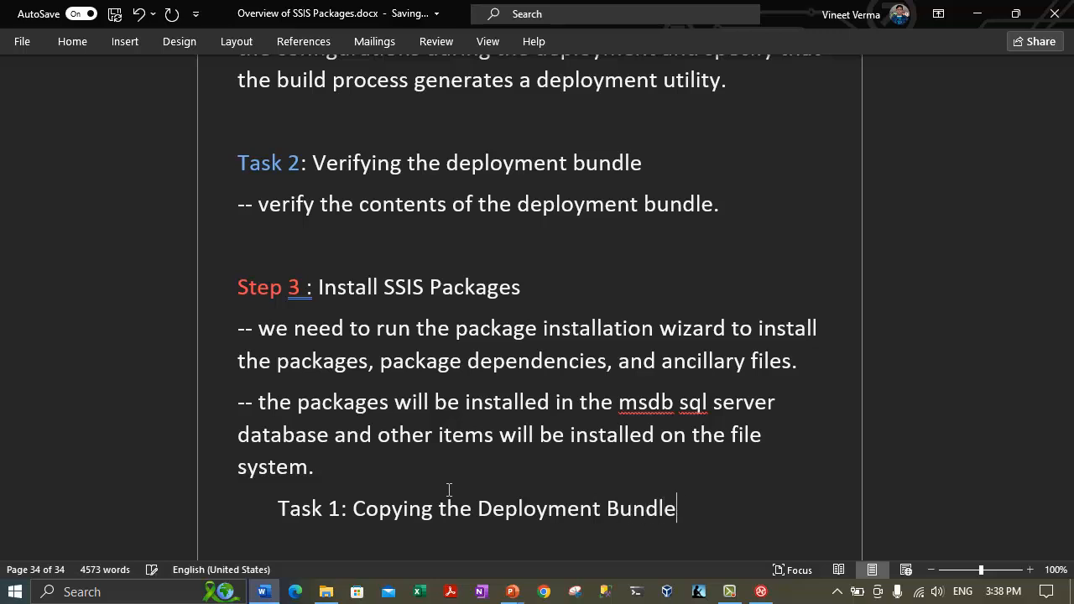
pyautogui.press('Return')
# Add 'Task 2: Run the package installation wizard.' and 'Task 3: Test the Deployed Packages.' lines.
pyautogui.press('Tab')
pyautogui.write('Task 2: R')
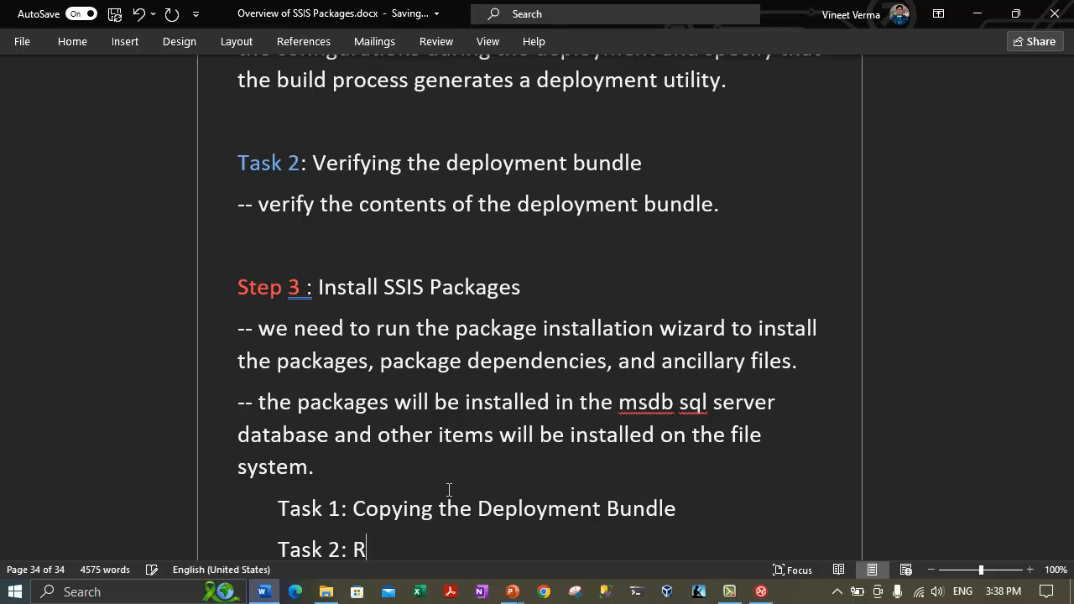
pyautogui.write('un the pac')
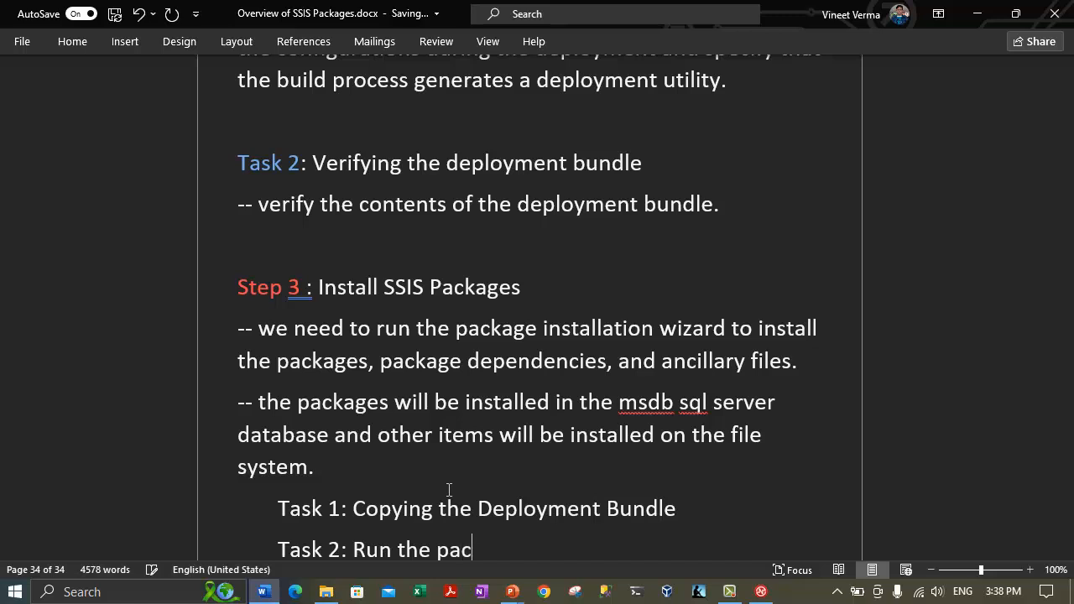
pyautogui.write('kage installation wiza')
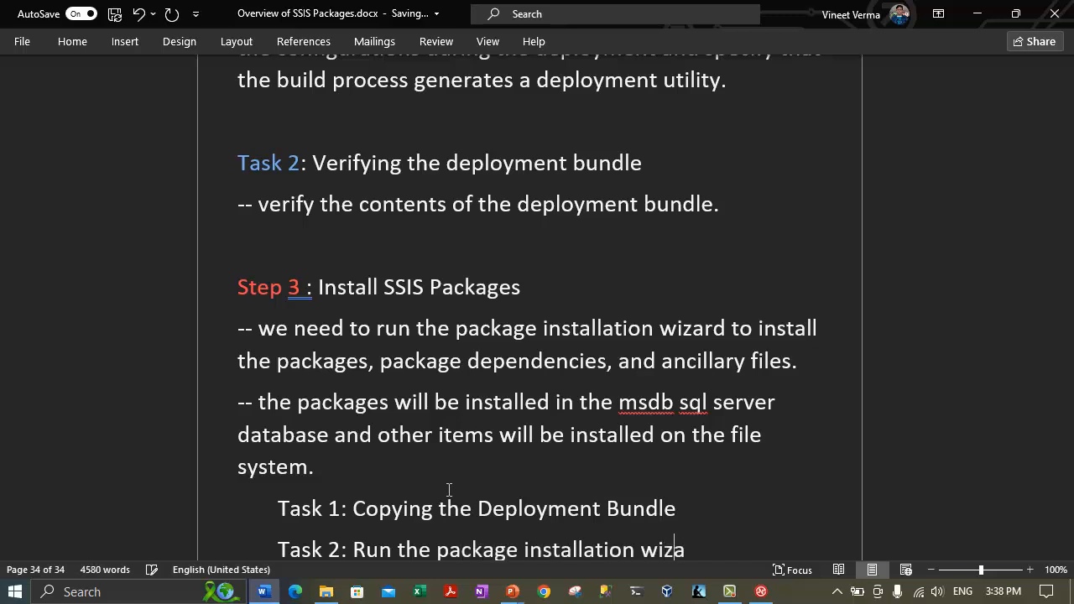
pyautogui.write('rd.')
pyautogui.press('Return')
pyautogui.write('Task')
pyautogui.click(734, 593)
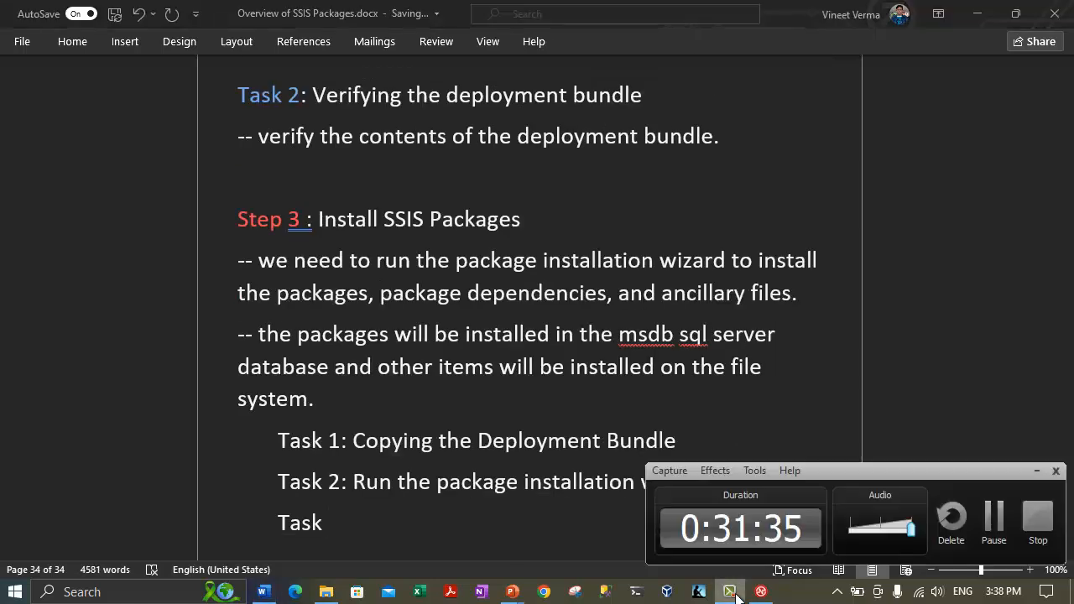
pyautogui.click(730, 592)
pyautogui.write('3: ')
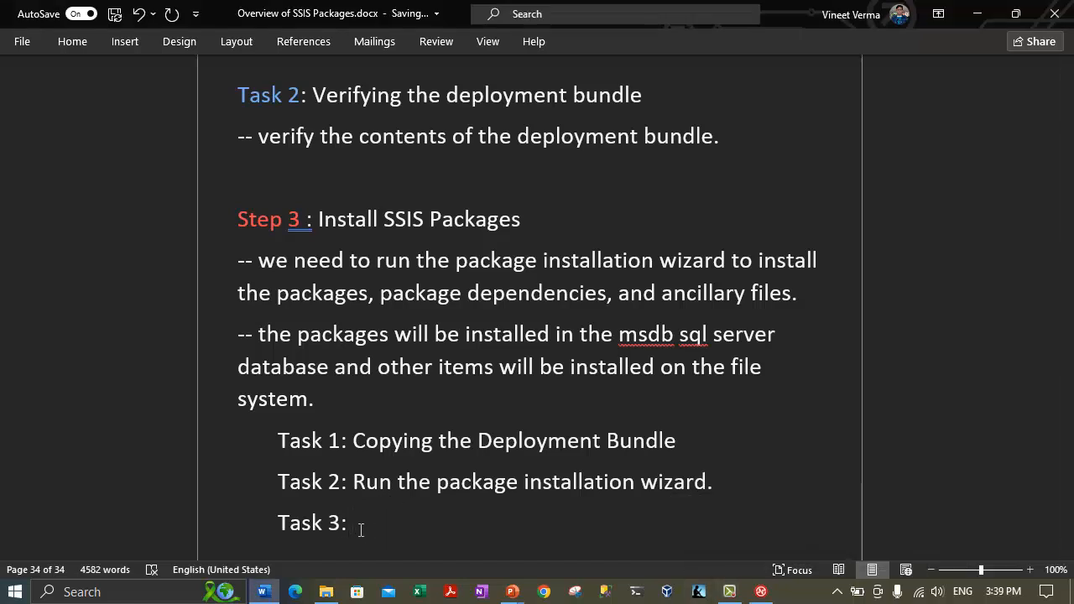
pyautogui.write('Test the Deployed Packages.')
pyautogui.press('Return')
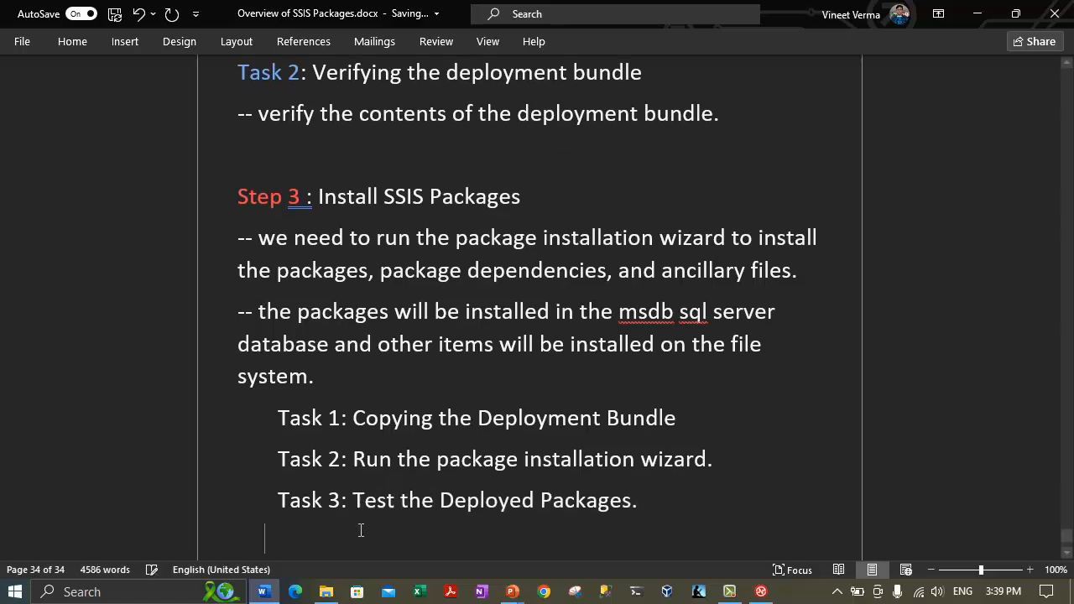
pyautogui.press('Return')
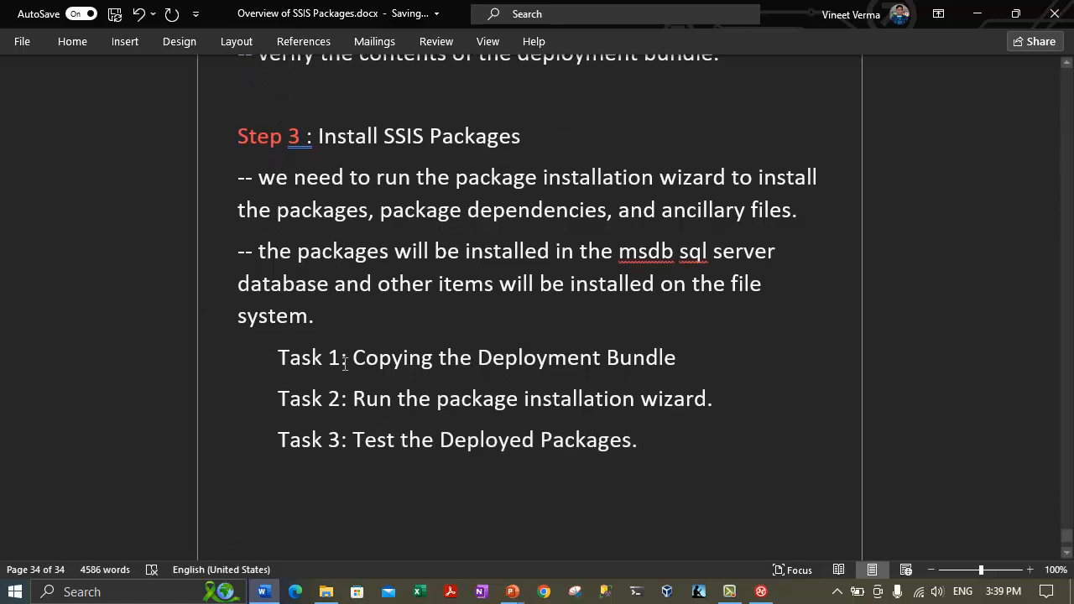
# Color the Task 1, Task 2 and Task 3 labels blue.
pyautogui.moveTo(344, 363); pyautogui.dragTo(268, 356)
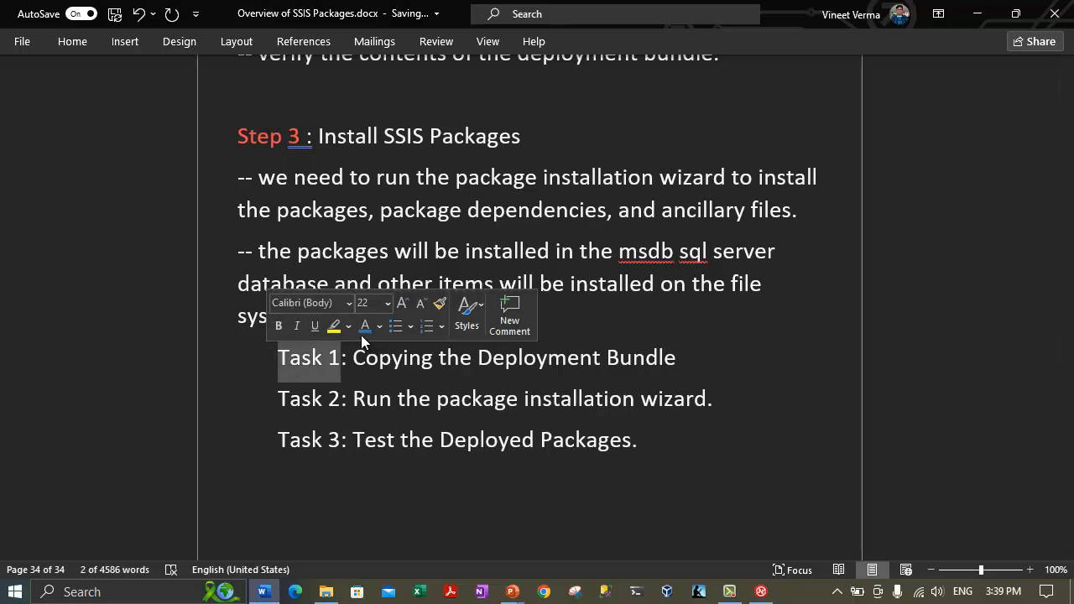
pyautogui.click(364, 326)
pyautogui.moveTo(342, 400); pyautogui.dragTo(273, 394)
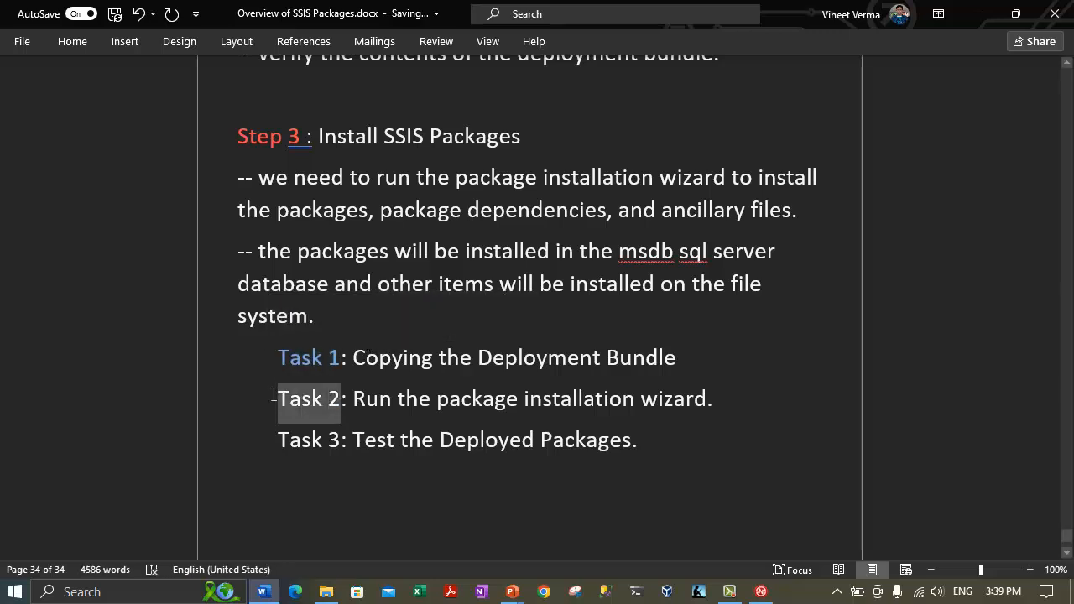
pyautogui.click(364, 367)
pyautogui.moveTo(341, 439)
pyautogui.mouseDown()
pyautogui.moveTo(252, 436)
pyautogui.moveTo(341, 438)
pyautogui.mouseUp()
pyautogui.click(301, 436)
pyautogui.click(364, 408)
pyautogui.click(264, 503)
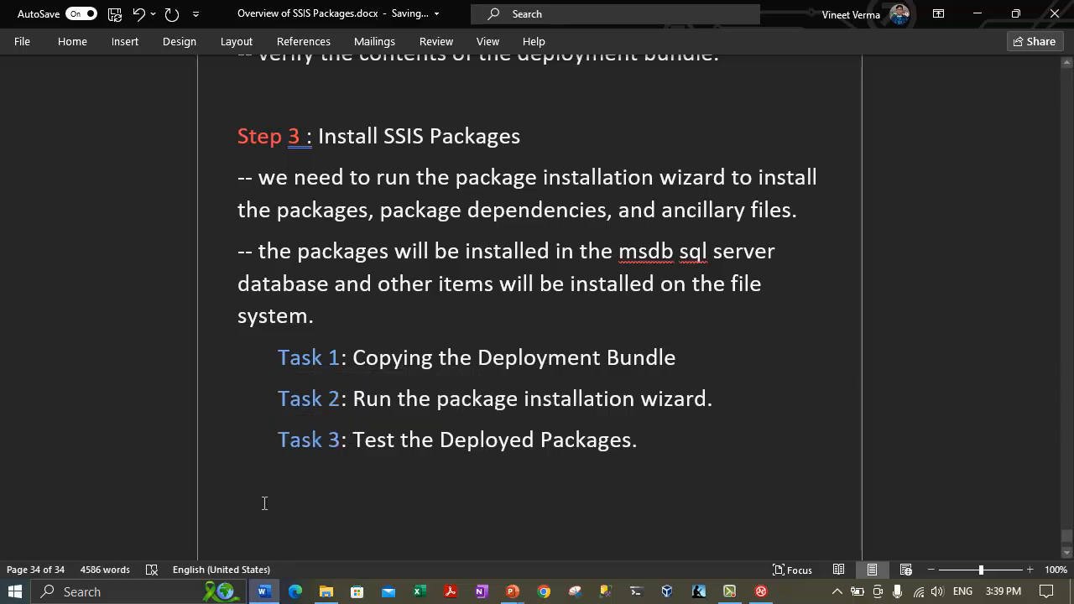
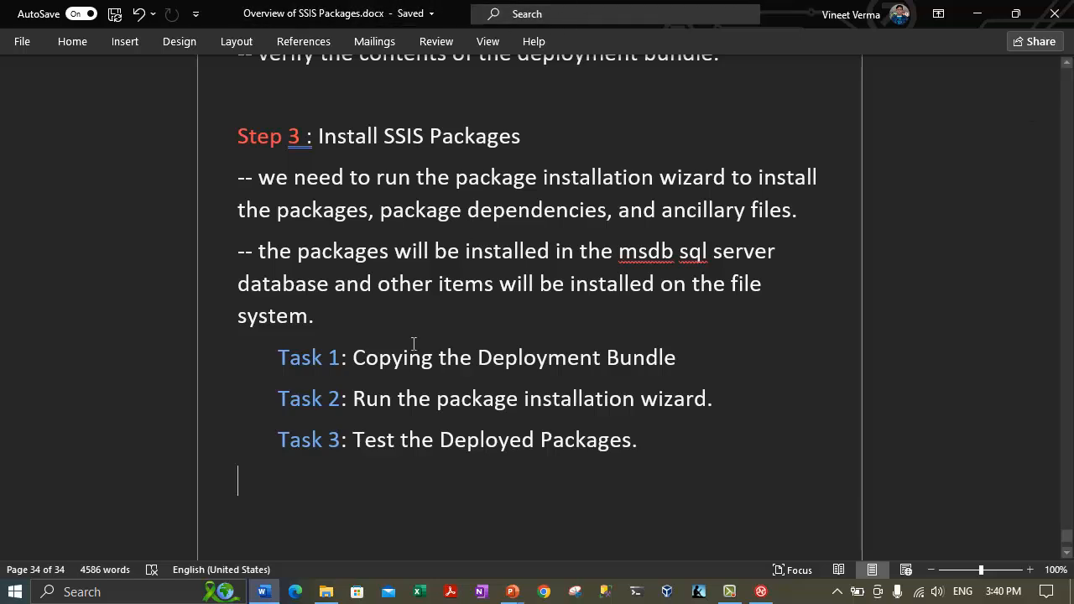
# Copy the Task 2 heading and paste it on the last line below the task list.
pyautogui.click(723, 594)
pyautogui.click(723, 594)
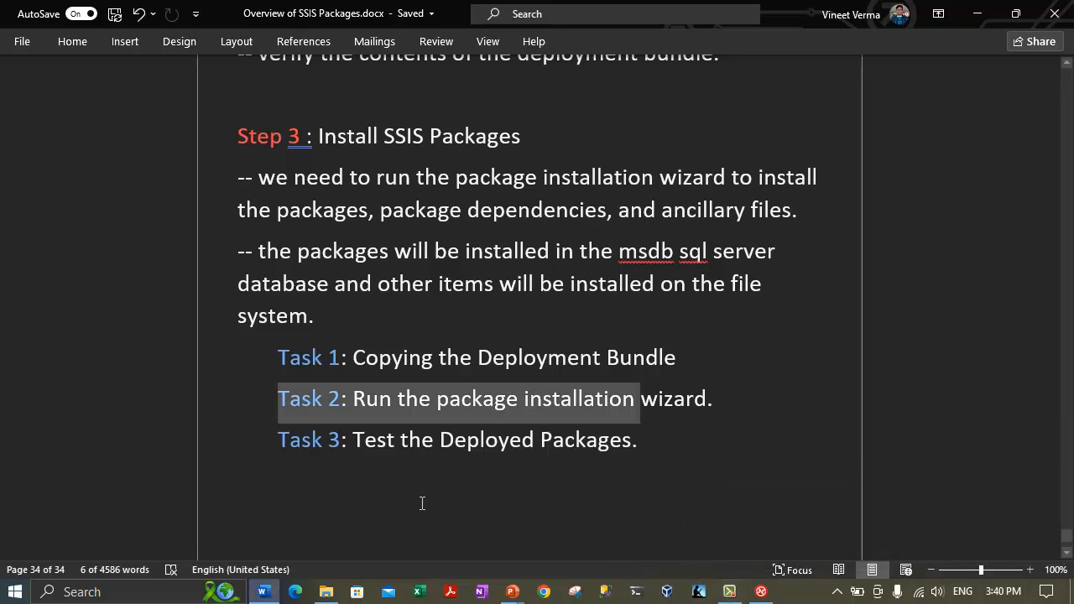
pyautogui.click(342, 477)
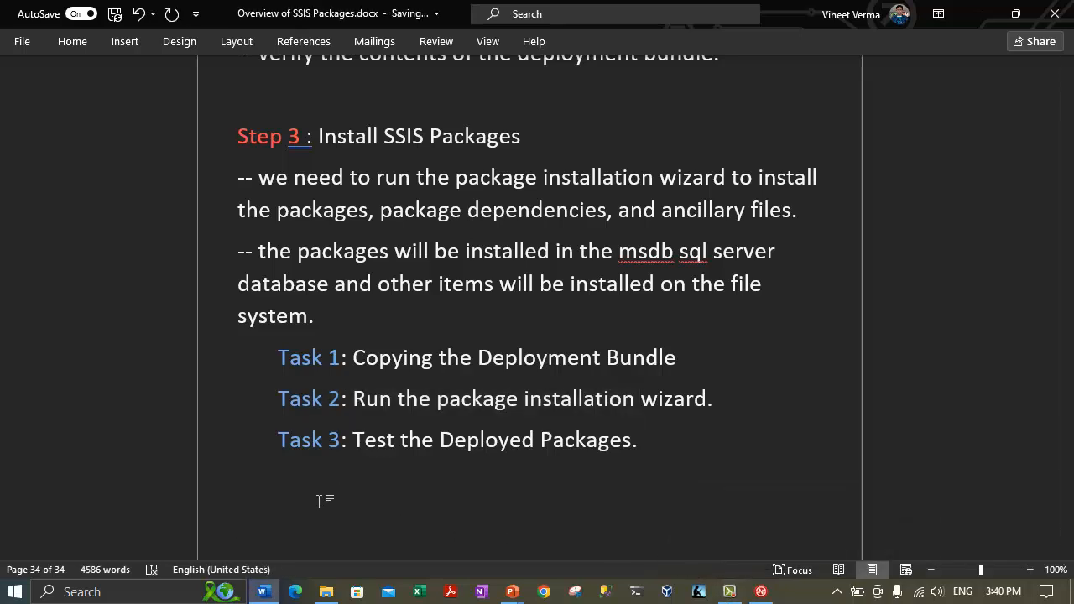
pyautogui.tripleClick(729, 398)
pyautogui.hotkey('ctrl', 'c')
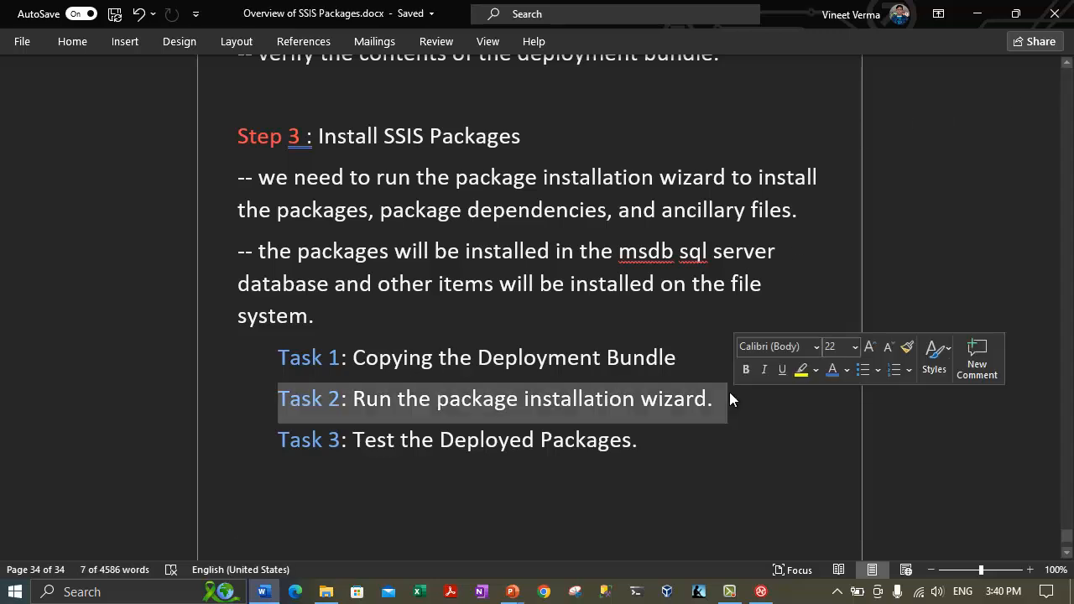
pyautogui.hotkey('ctrl', 'End')
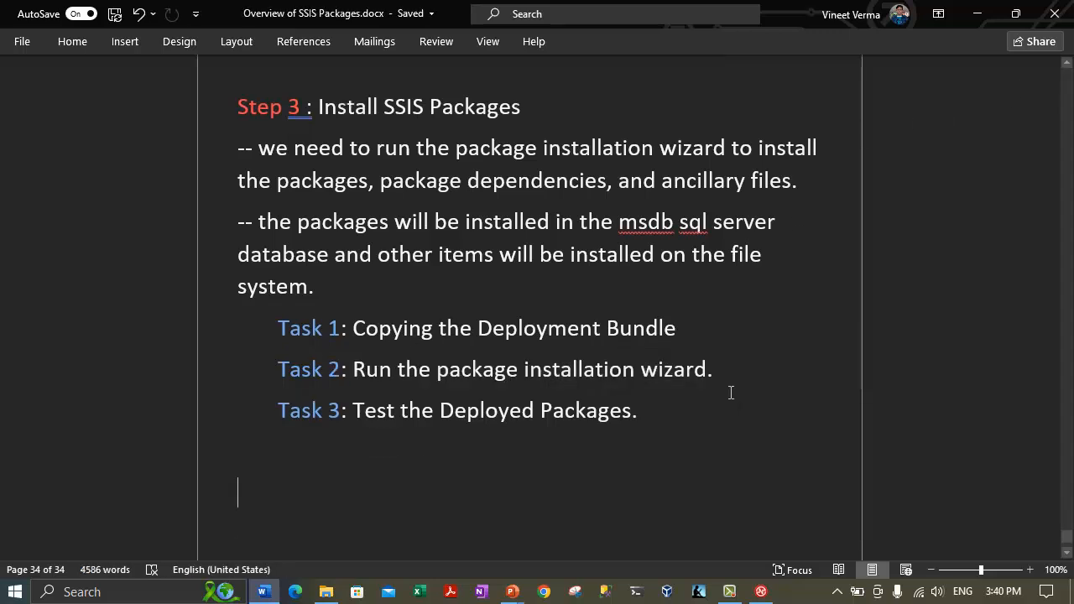
pyautogui.hotkey('ctrl', 'v')
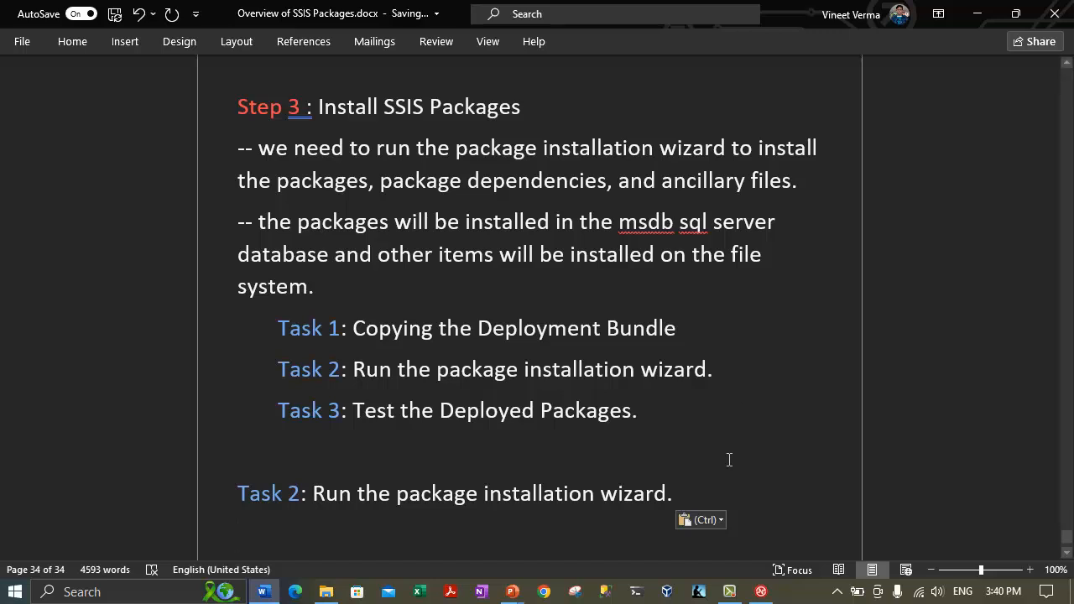
# Add a note: we will run the package installation wizard to deploy the Tutorial Project packages to SQL Server.
pyautogui.write('-- we will run the package')
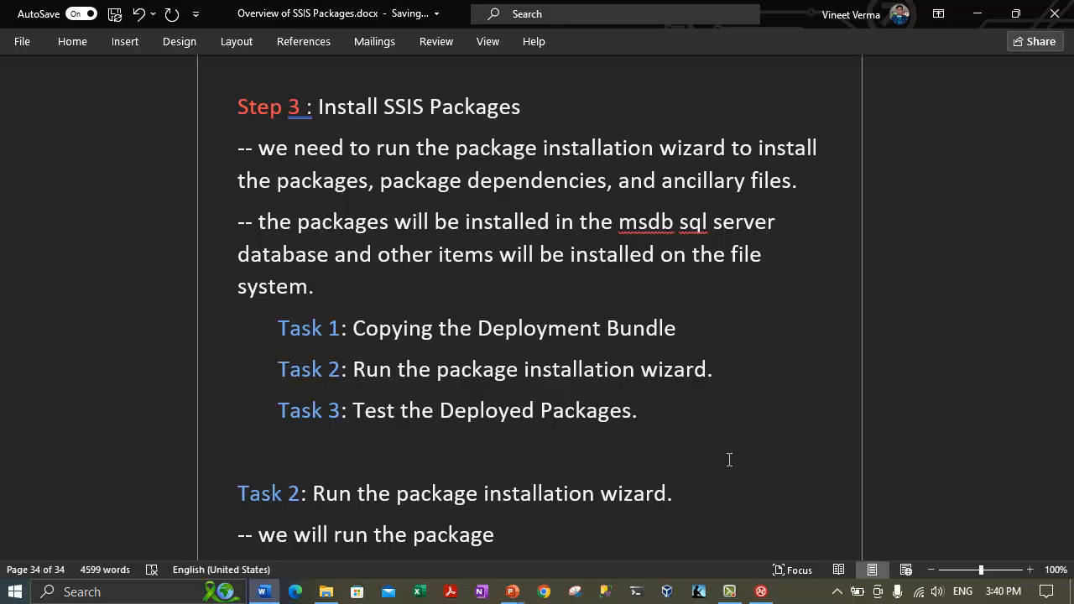
pyautogui.moveTo(359, 493); pyautogui.dragTo(598, 494)
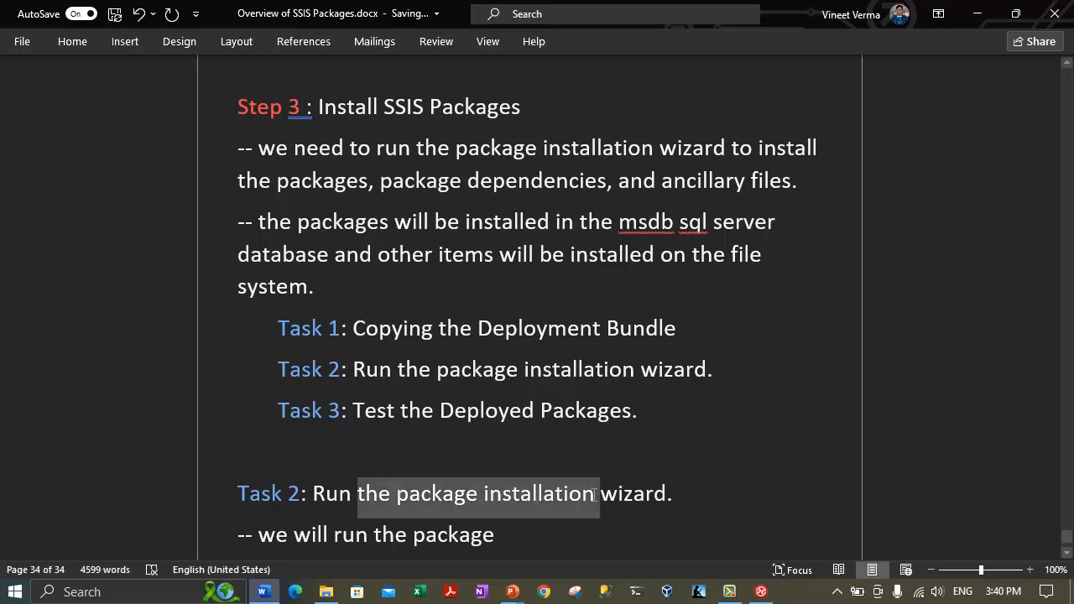
pyautogui.click(513, 532)
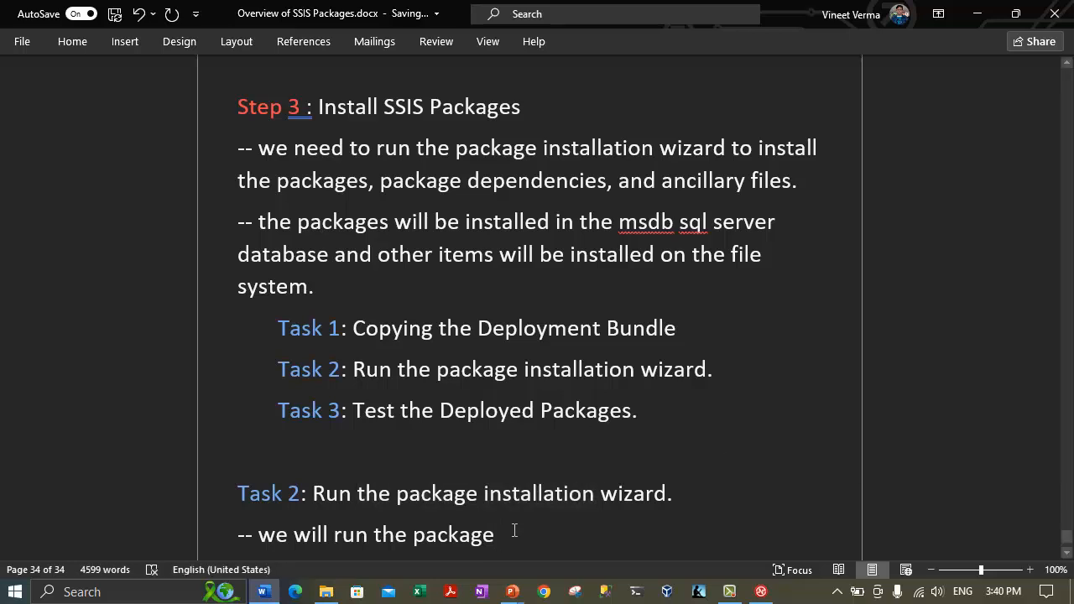
pyautogui.write('installa')
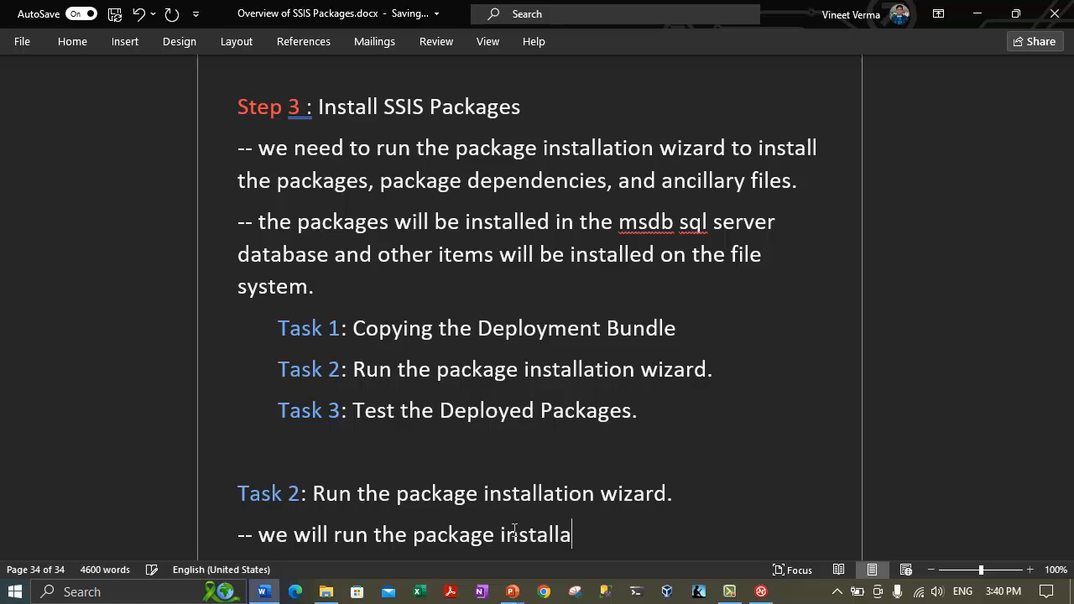
pyautogui.write('tion wizard.')
pyautogui.press('Return')
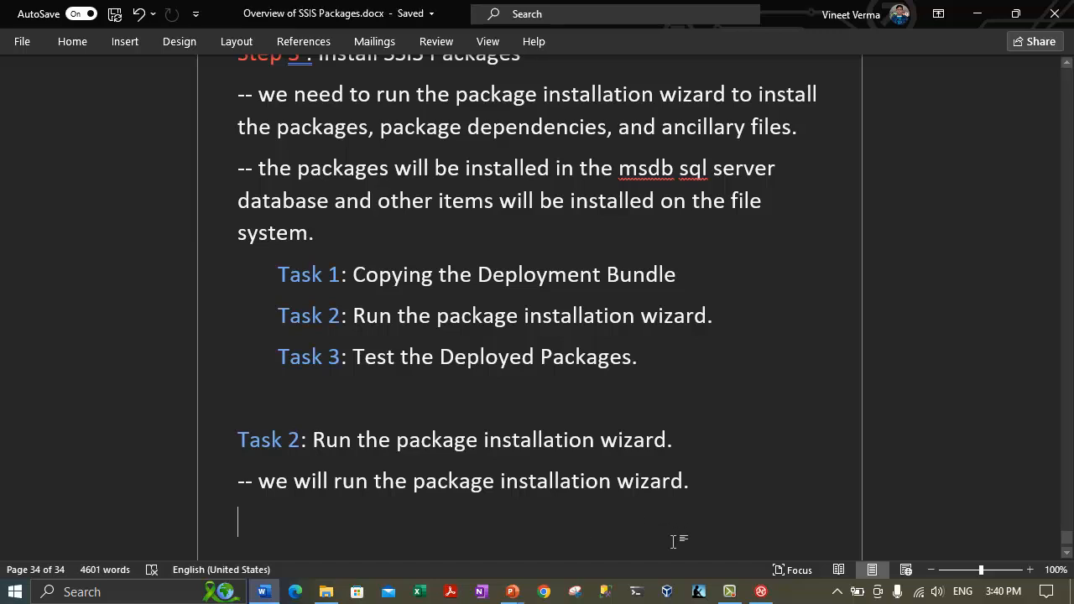
pyautogui.press('BackSpace')
pyautogui.press('BackSpace')
pyautogui.write('to deploy the')
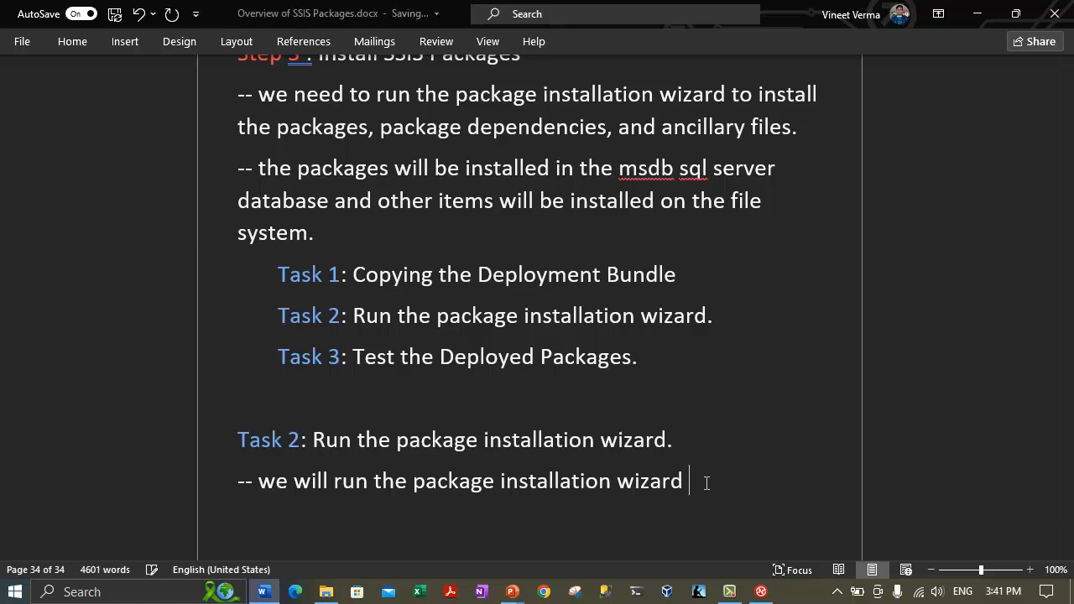
pyautogui.write(' packa')
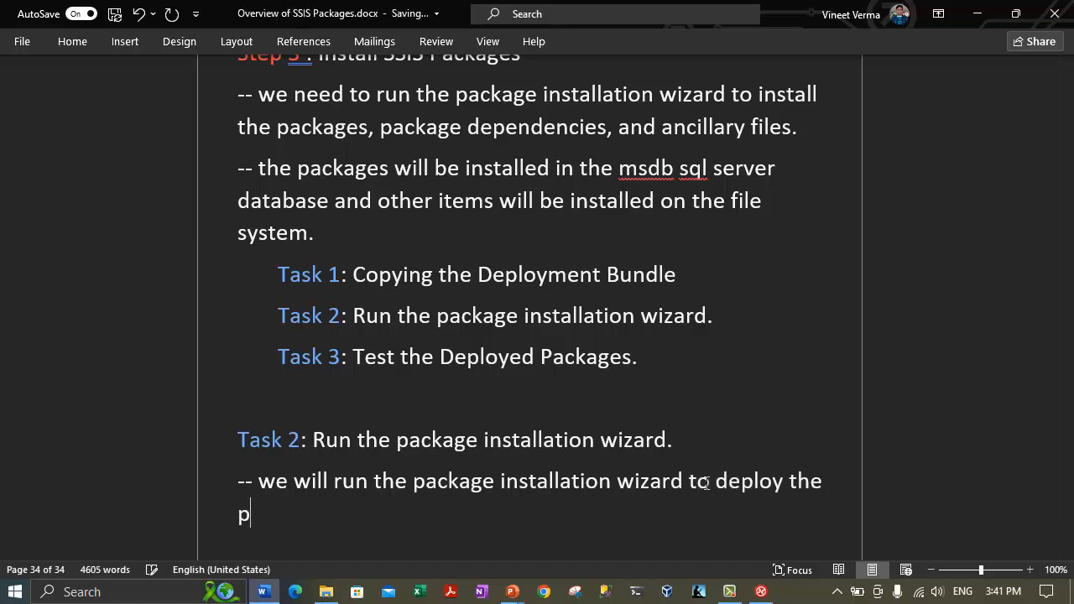
pyautogui.write('ges fro')
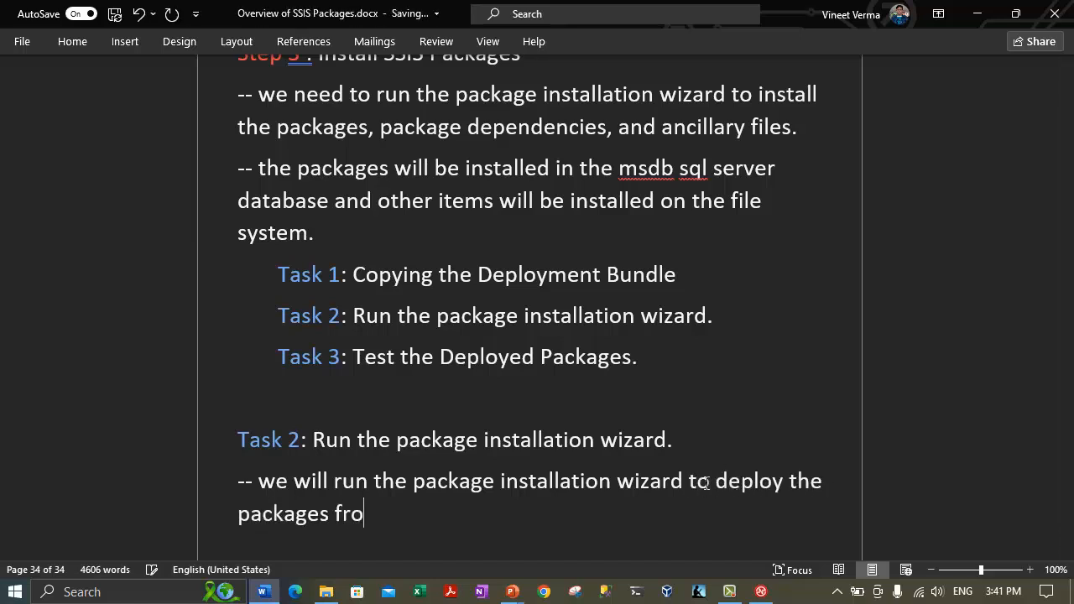
pyautogui.write('m the deployment Tutorial Project')
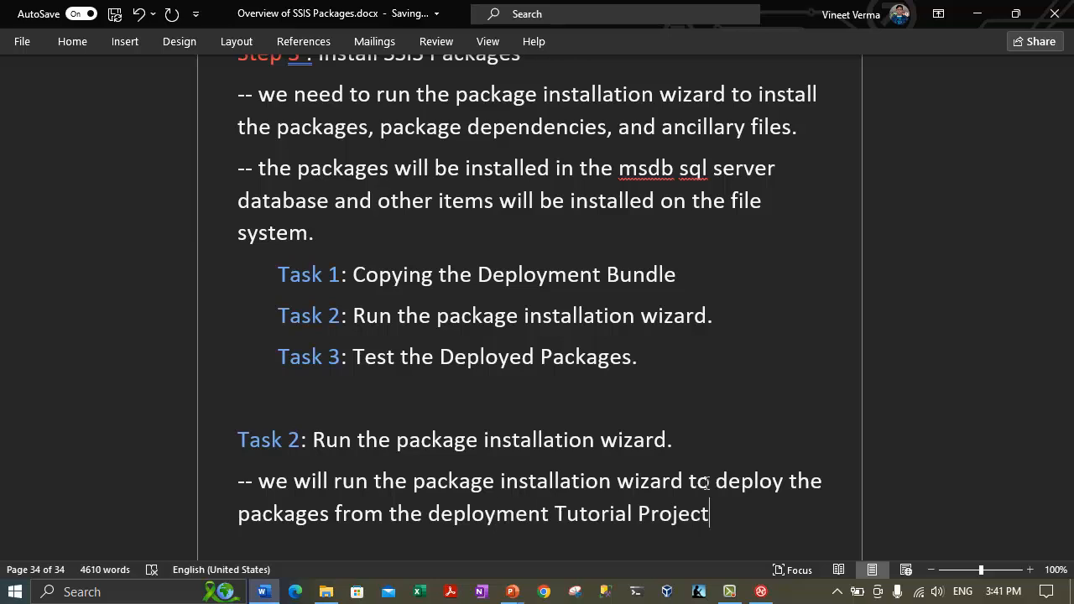
pyautogui.write(' to an insta')
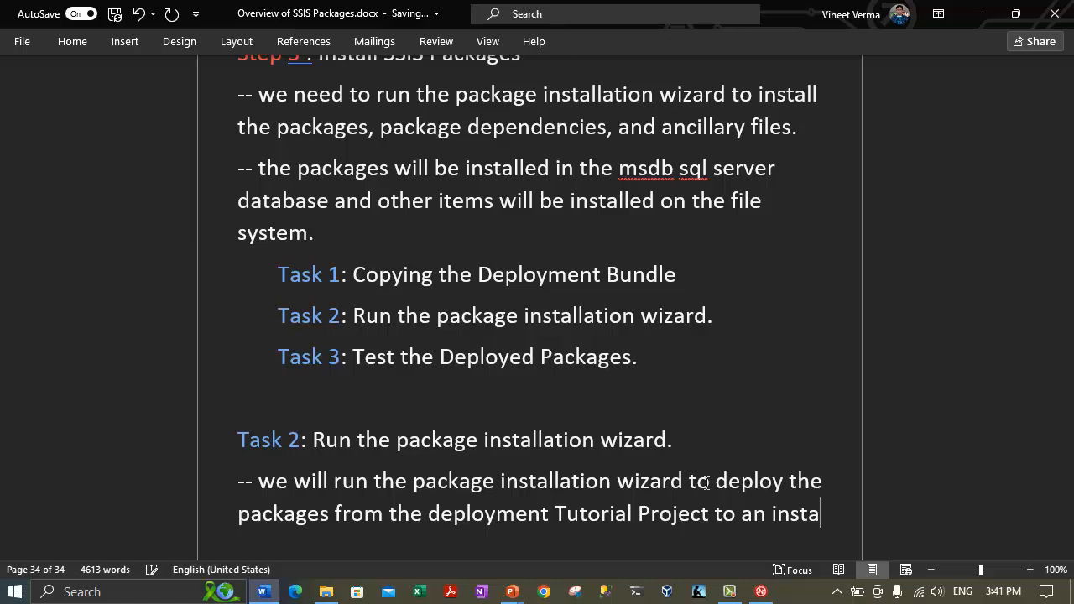
pyautogui.write('nce o')
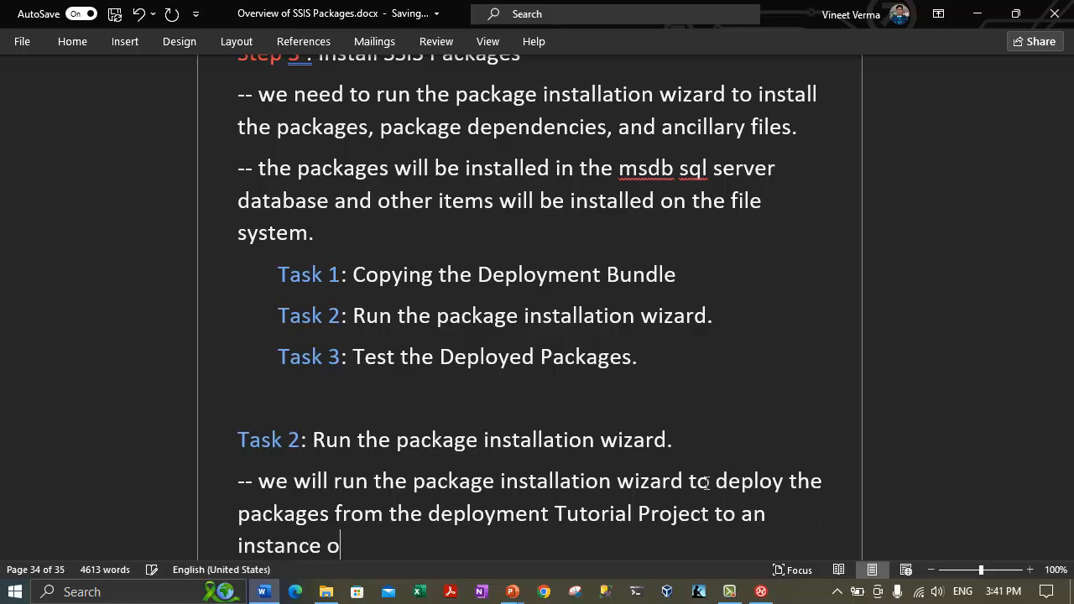
pyautogui.write('f SQL Server.')
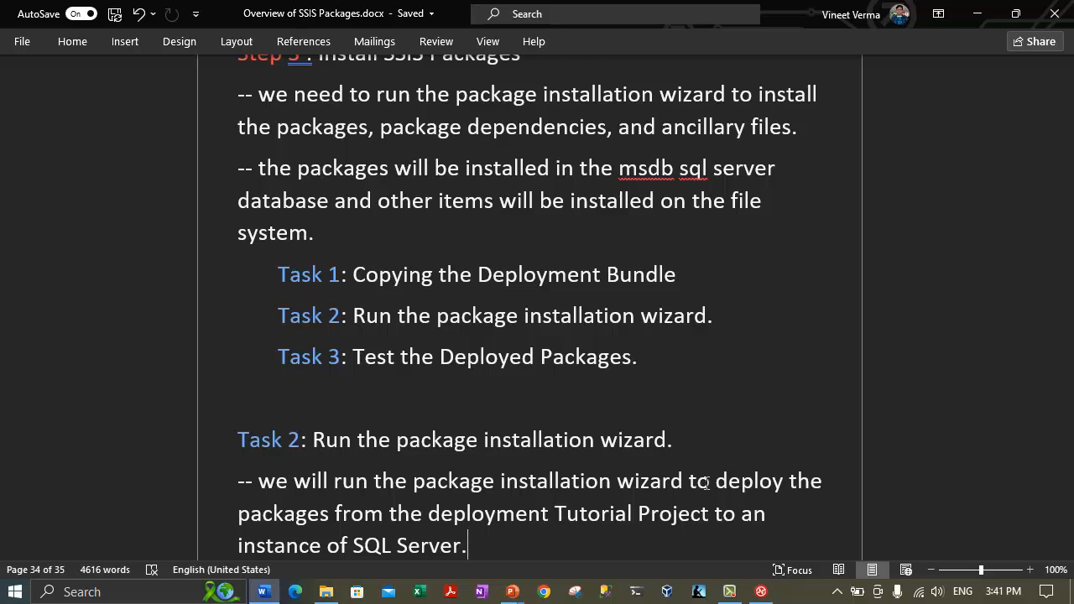
pyautogui.press('Return')
# Add '-- Only packages can be installed in the sysssispackages table in the msdb SQL Server Database.'.
pyautogui.write('-- ')
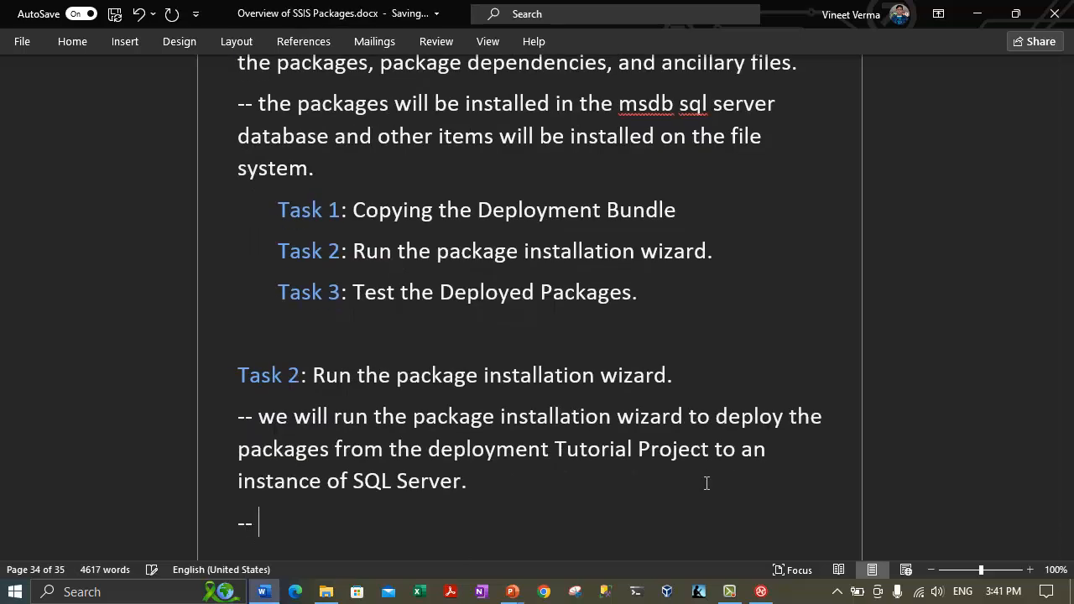
pyautogui.write('Only p')
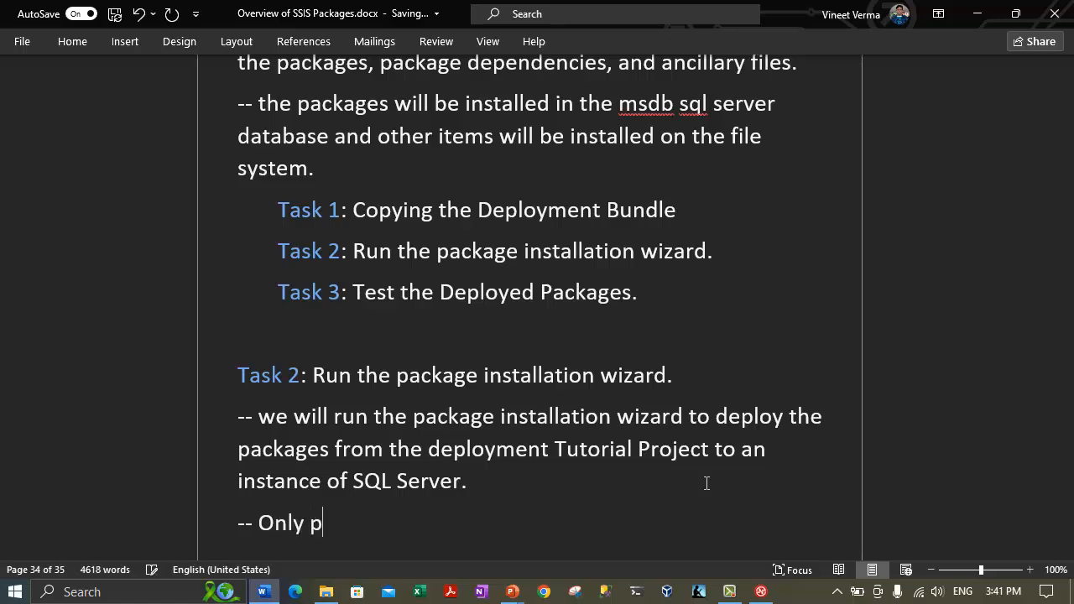
pyautogui.write('ackages can be installle')
pyautogui.press('BackSpace')
pyautogui.press('BackSpace')
pyautogui.write('ed in the ')
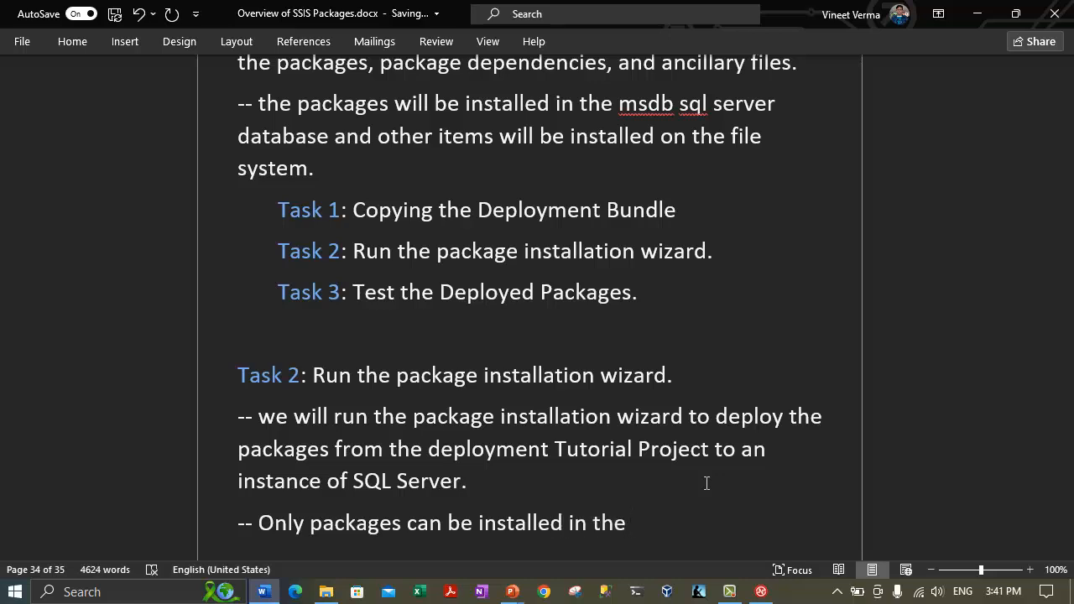
pyautogui.write('sysssispackages')
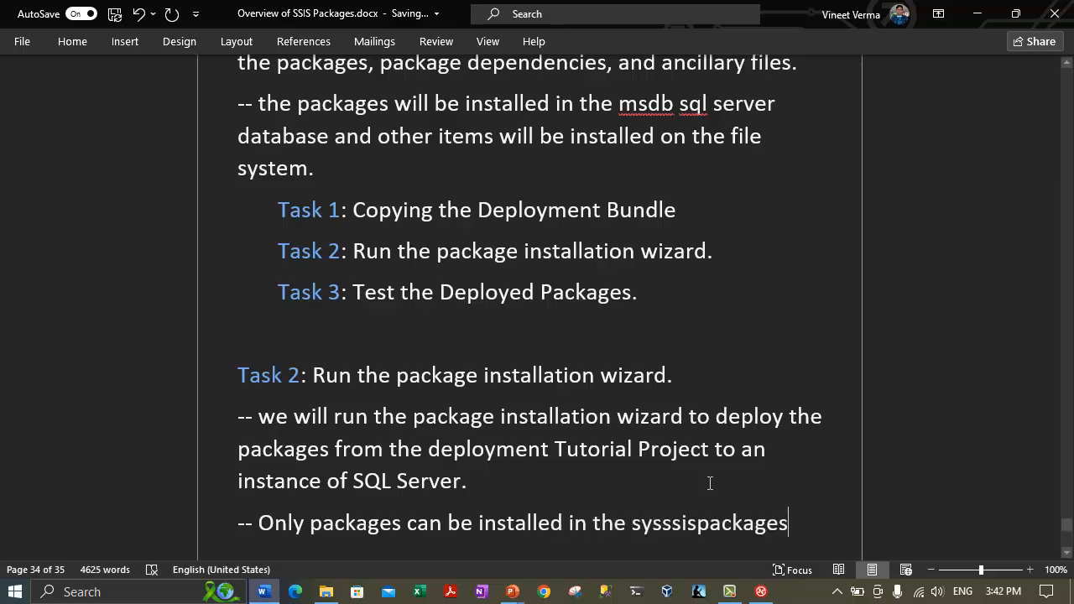
pyautogui.write(' t')
pyautogui.write('a')
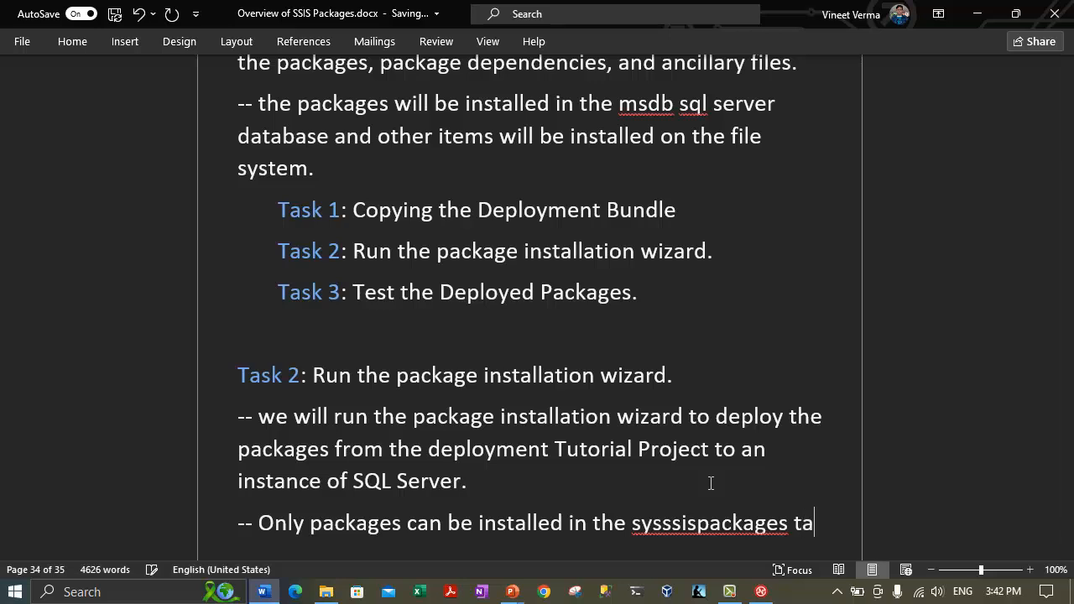
pyautogui.write('ble in the msdn ')
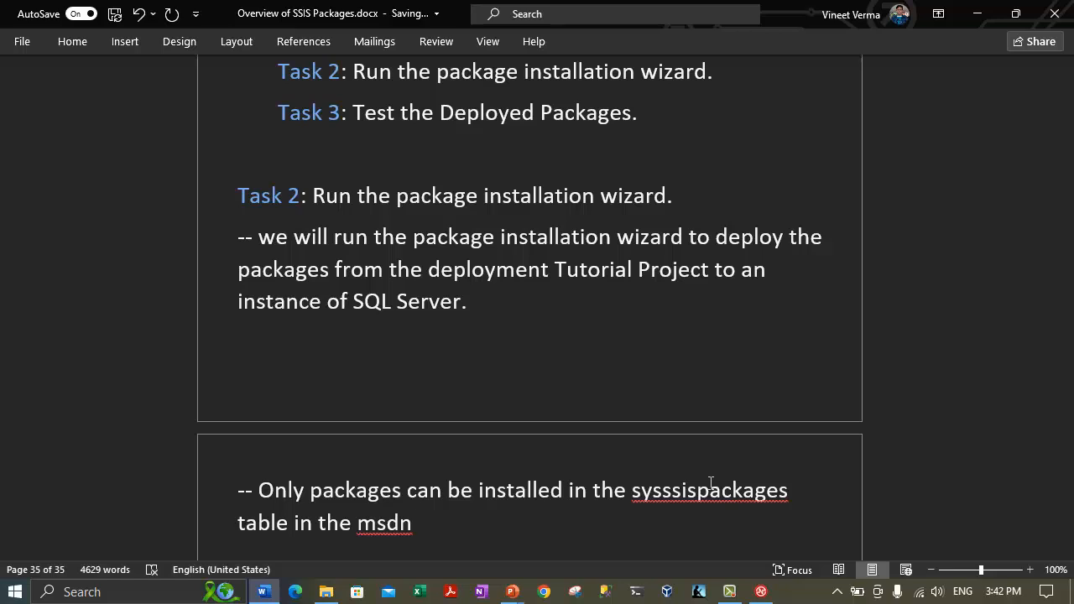
pyautogui.write('SQL Server ')
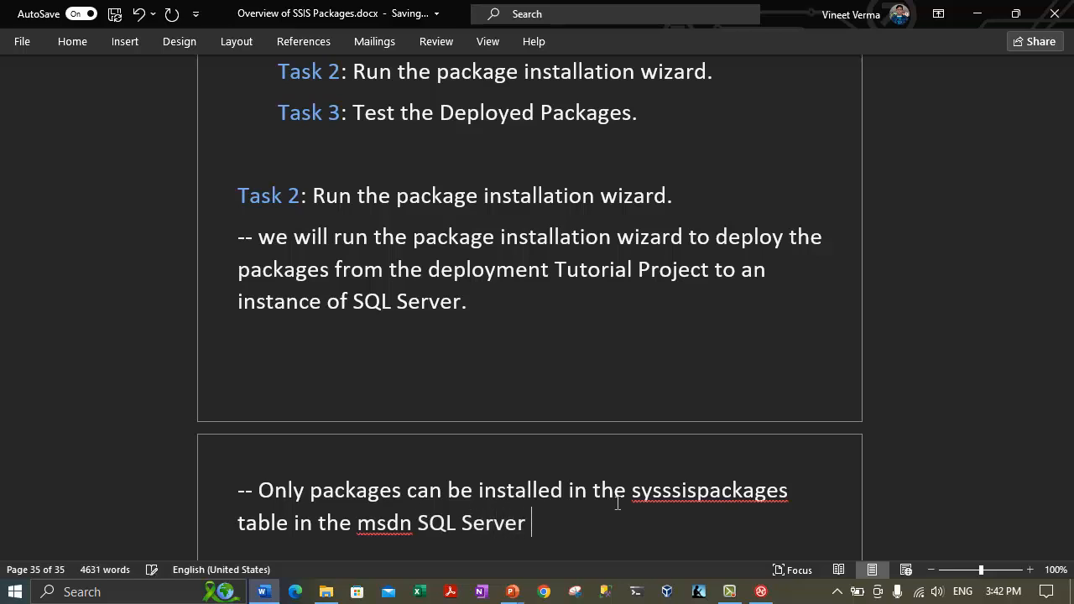
pyautogui.write('Datab')
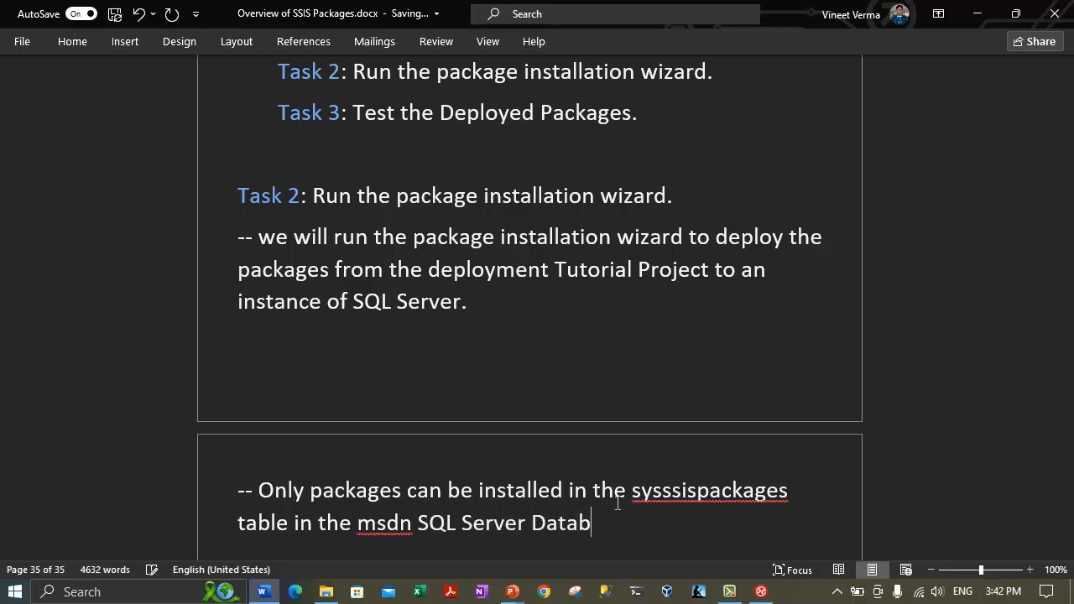
pyautogui.write('ase.')
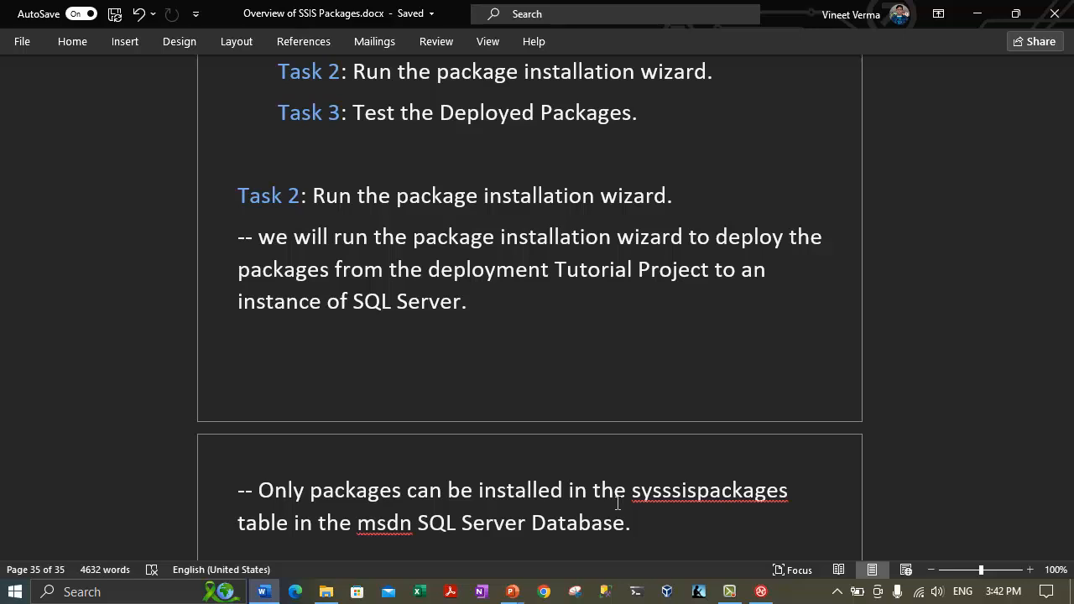
pyautogui.moveTo(395, 490); pyautogui.dragTo(537, 493)
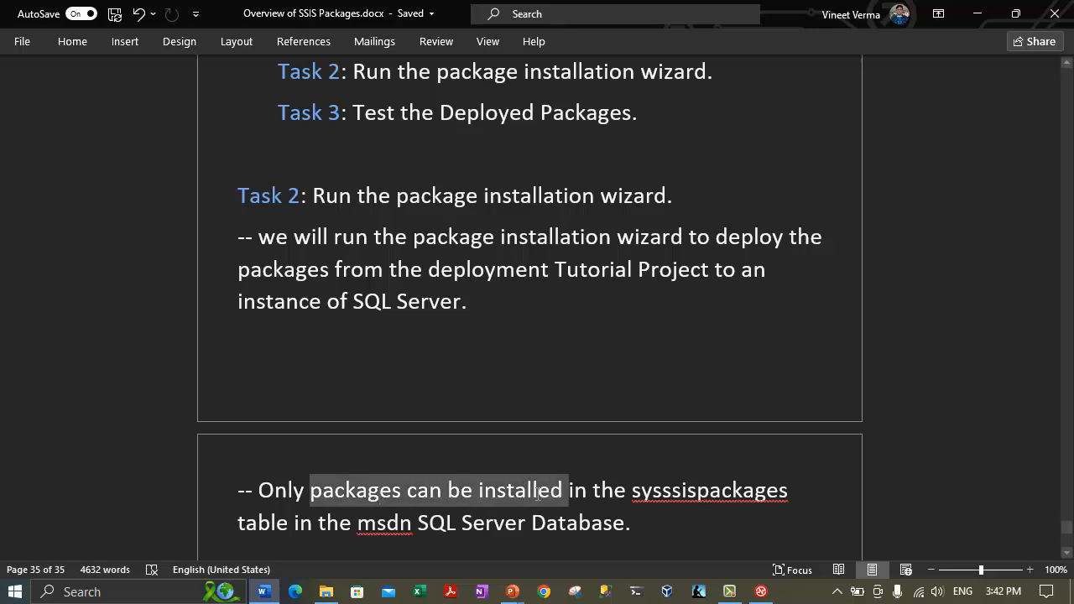
pyautogui.scroll(-2, 520, 494)
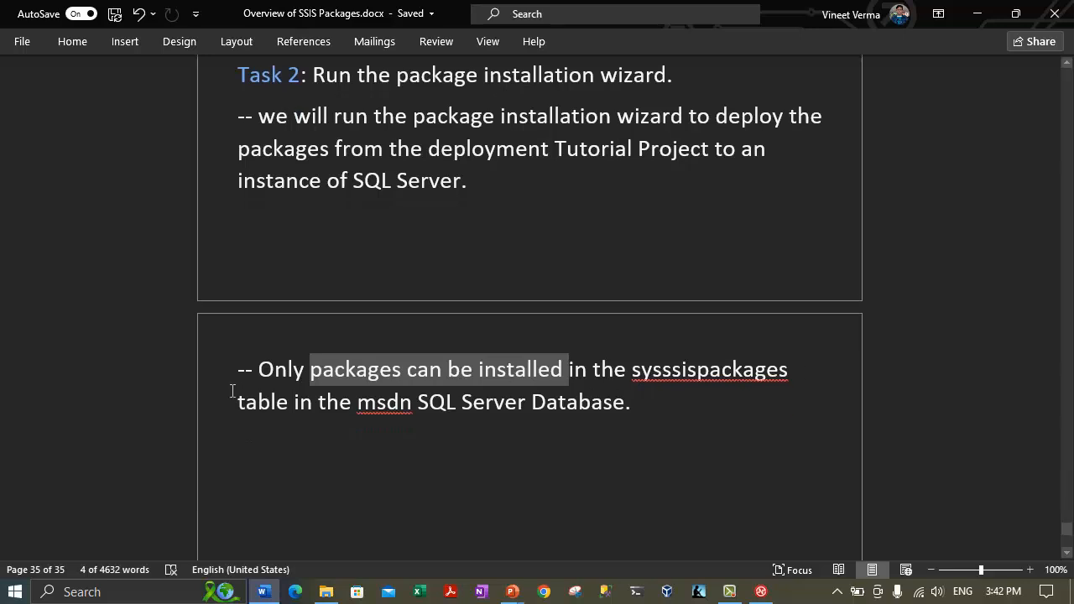
pyautogui.click(299, 403)
pyautogui.click(411, 402)
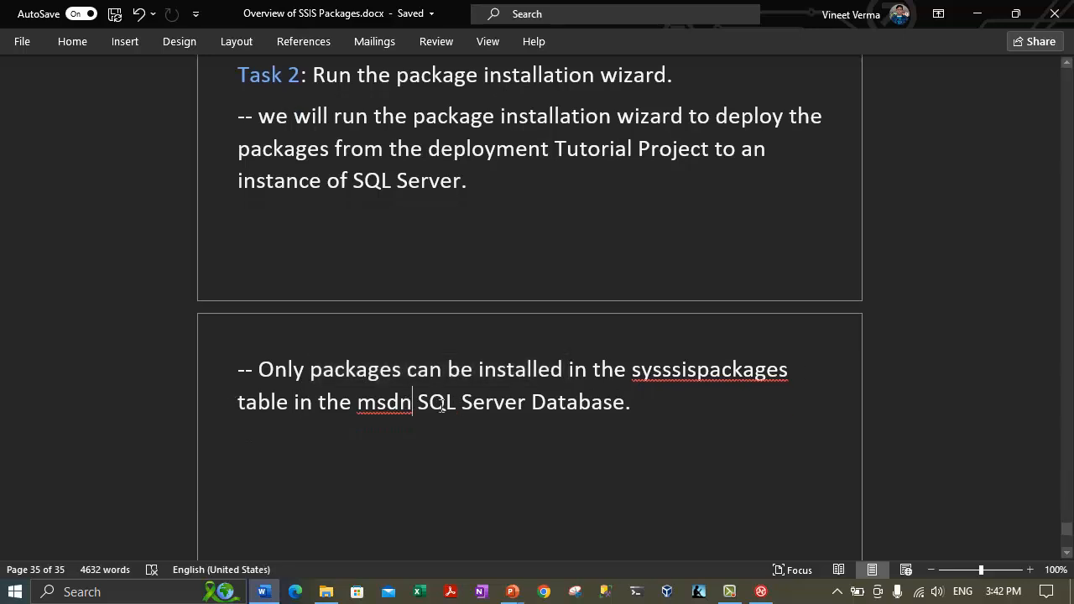
pyautogui.press('BackSpace')
pyautogui.write('b')
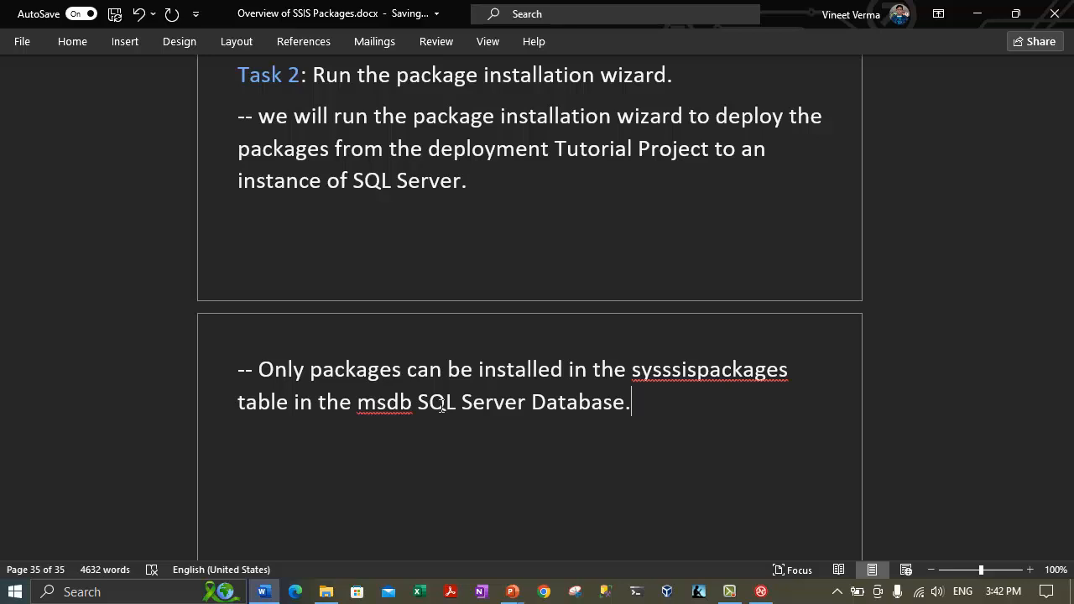
# On a new line, add '-- supporting files that the deployment bundle includes will be deployed on the file system.'.
pyautogui.press('End')
pyautogui.press('Return')
pyautogui.write('-- supporting')
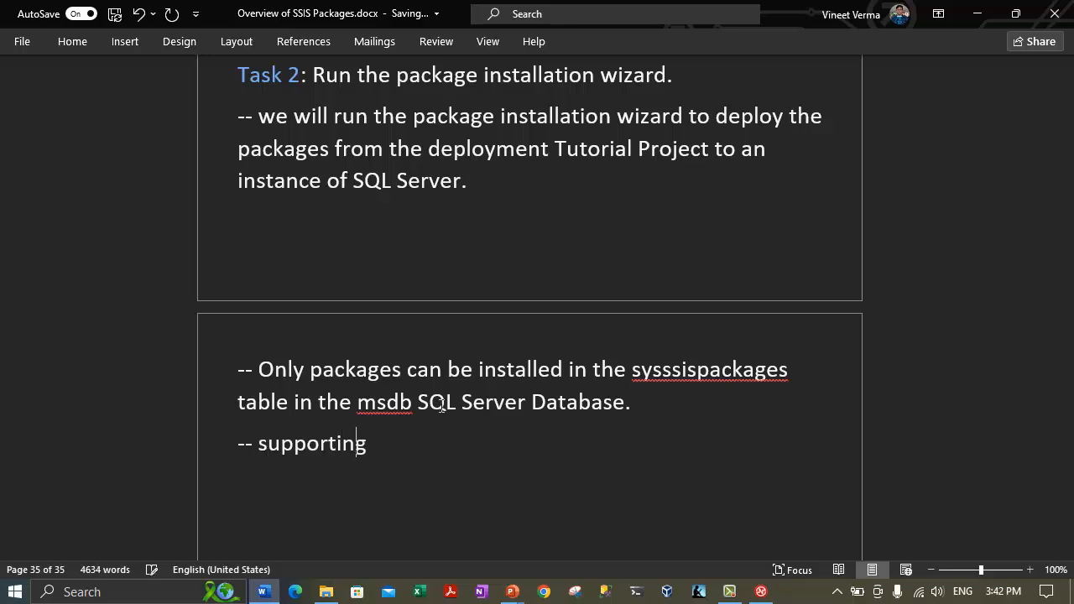
pyautogui.write(' files that the ')
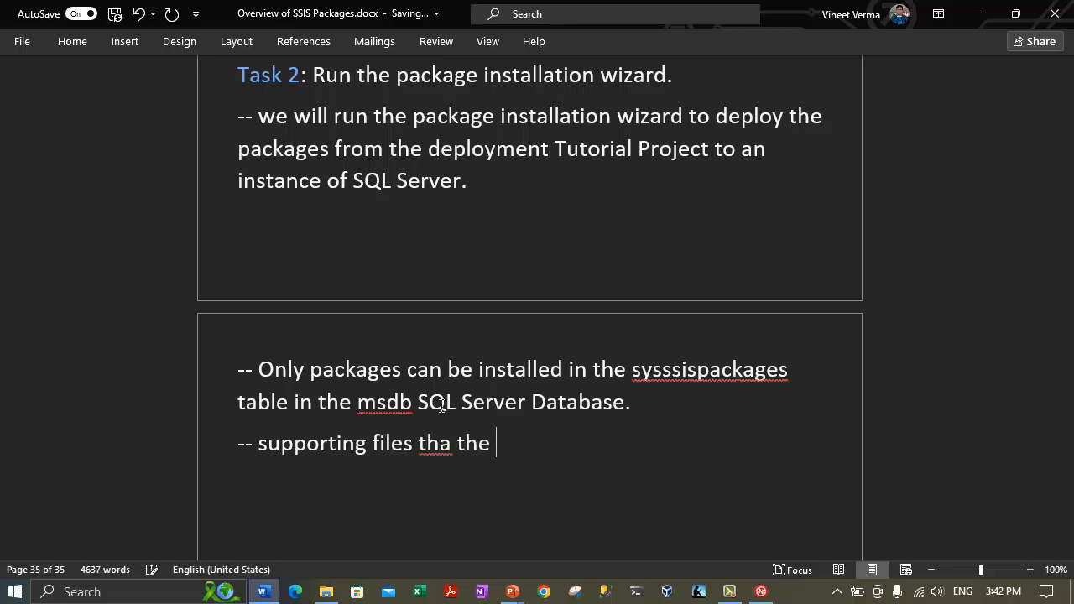
pyautogui.write('deployment bun')
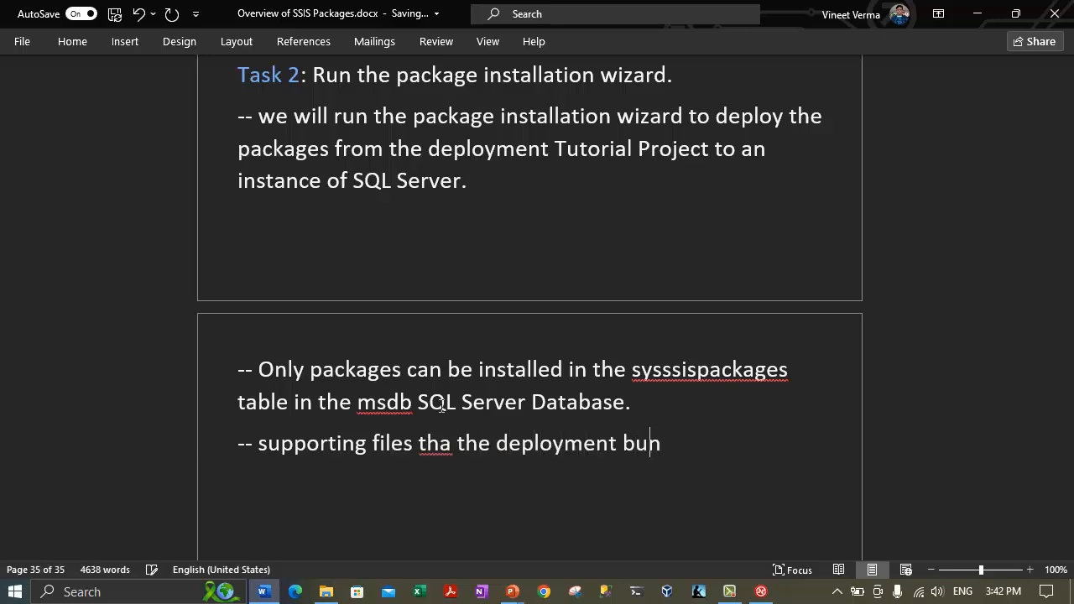
pyautogui.write('dle includes')
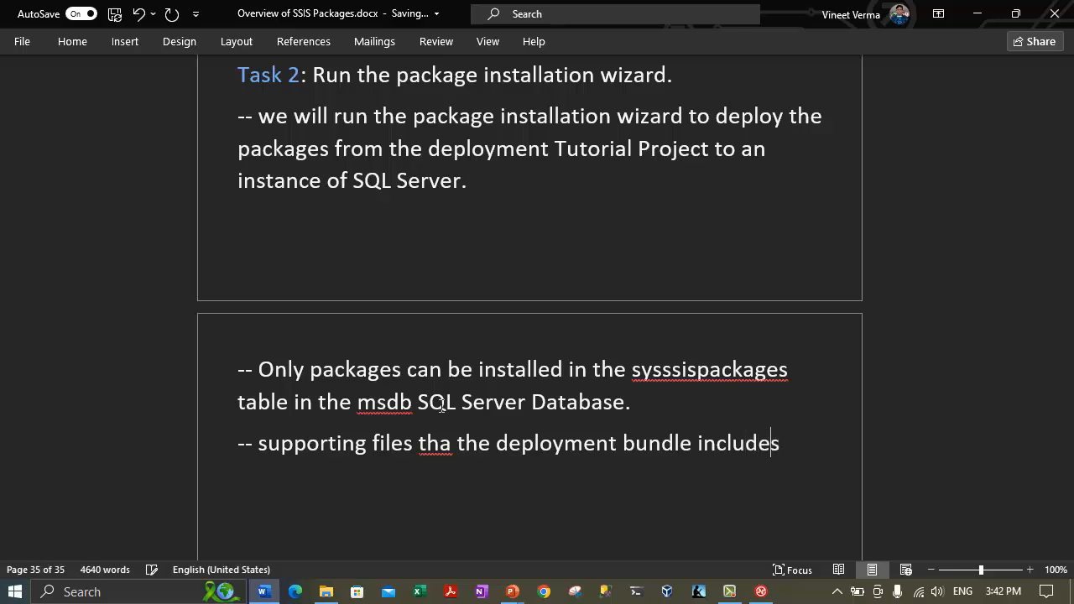
pyautogui.write(' will be deployed on the f')
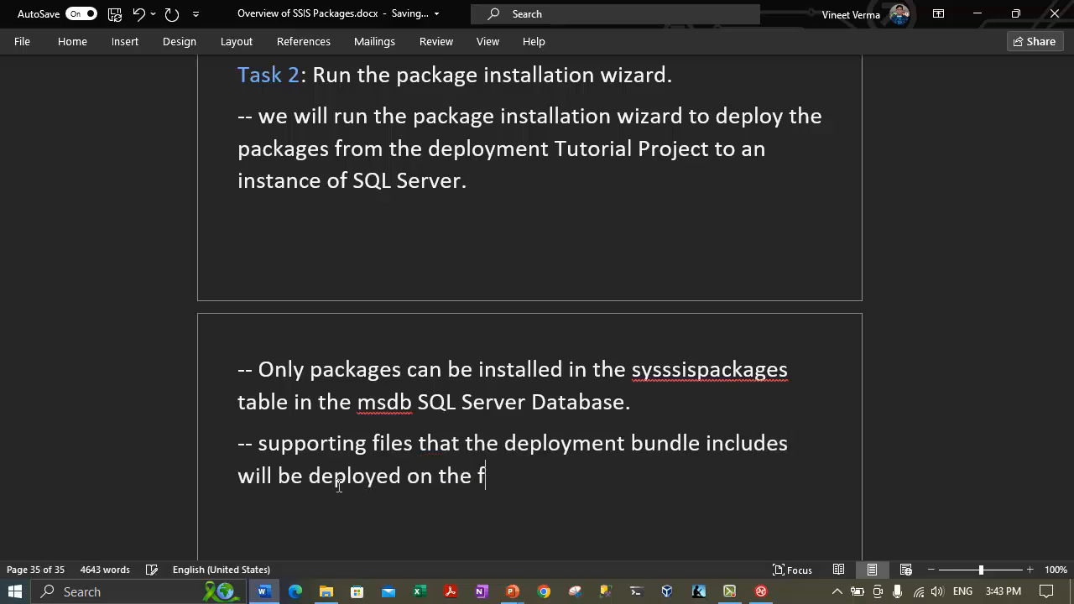
pyautogui.write('ile system.')
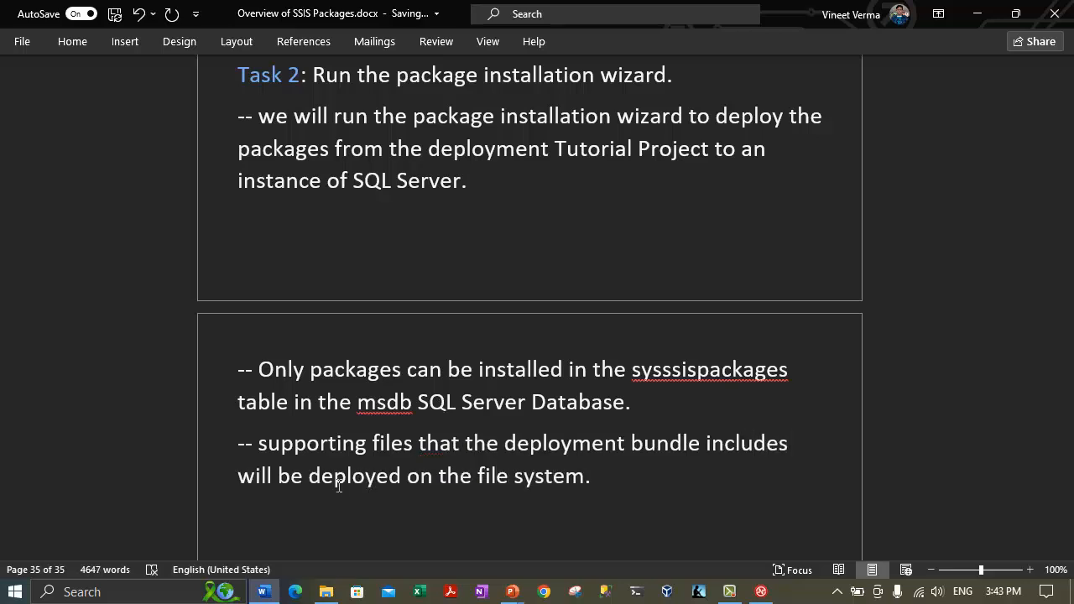
# Start an empty paragraph after the file system note.
pyautogui.press('Return')
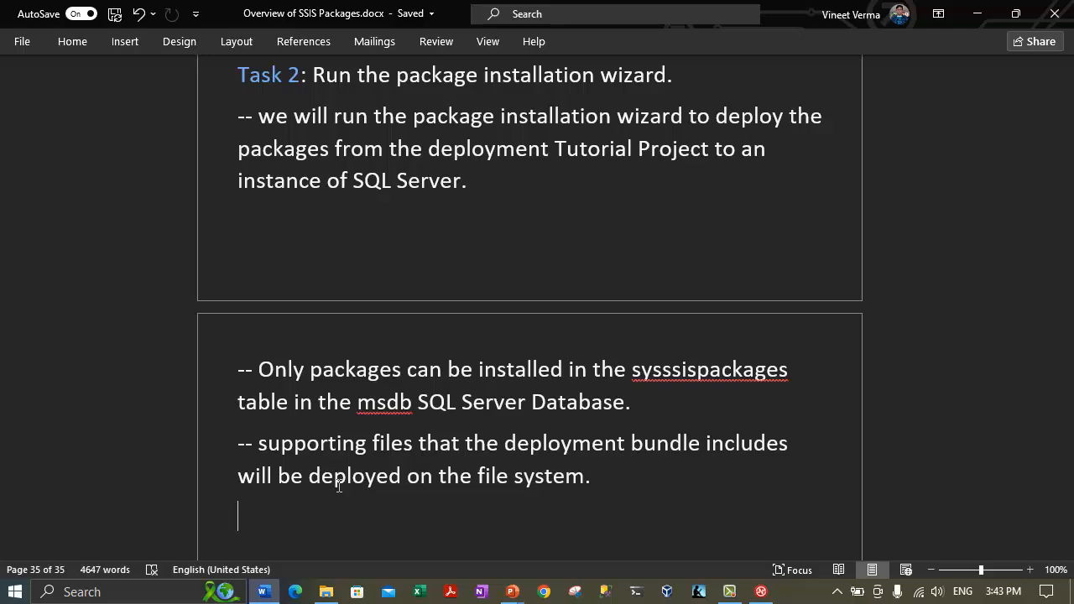
# Create a DeploymentTutorialInstall folder on C:, merging it with the existing one.
pyautogui.click(326, 591)
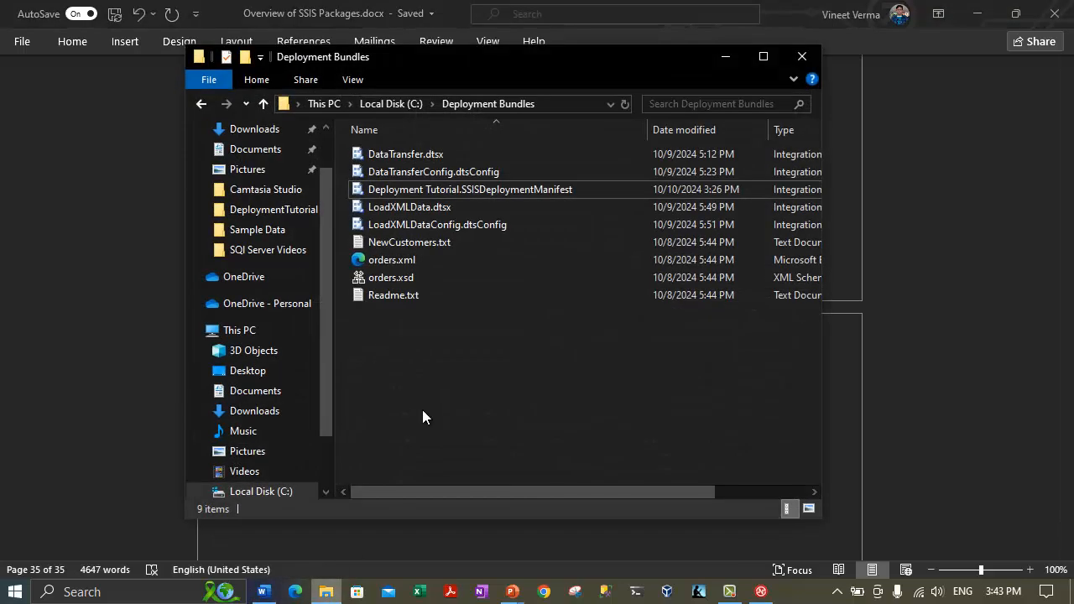
pyautogui.click(391, 103)
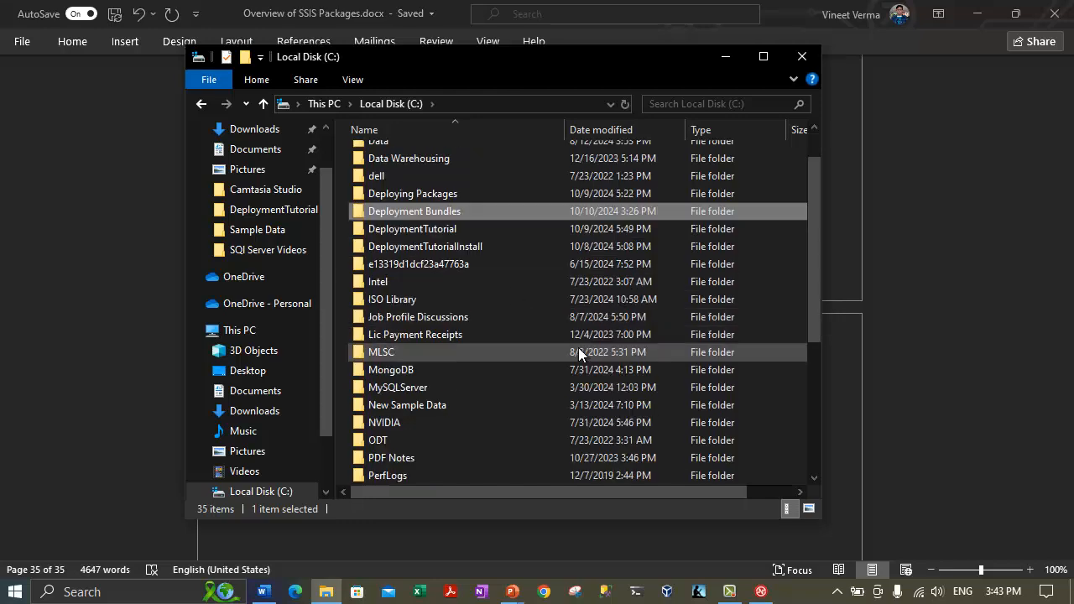
pyautogui.scroll(-5, 672, 361)
pyautogui.rightClick(772, 373)
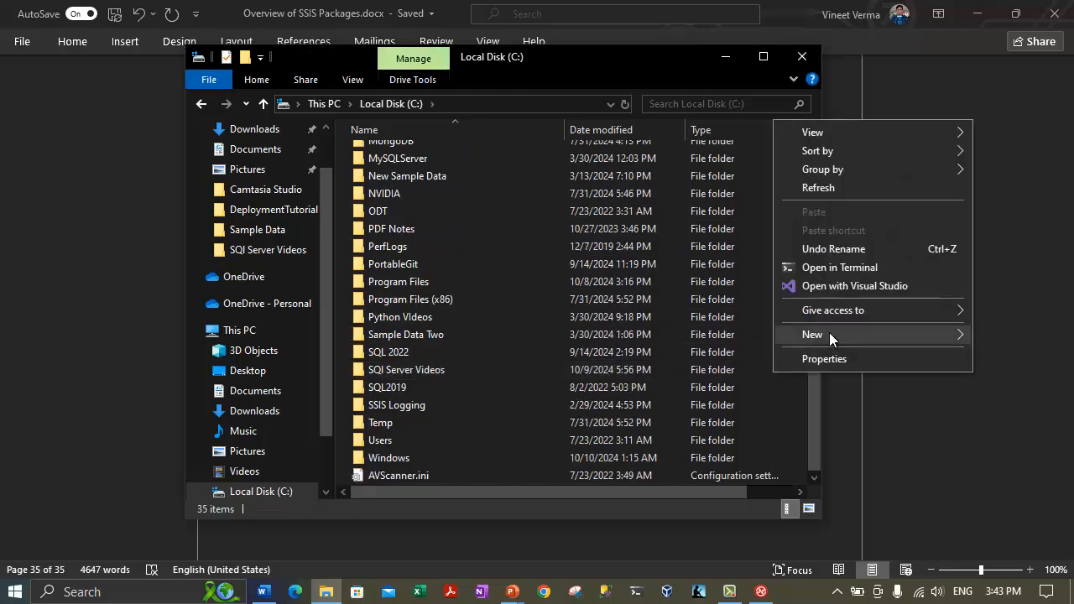
pyautogui.moveTo(827, 335)
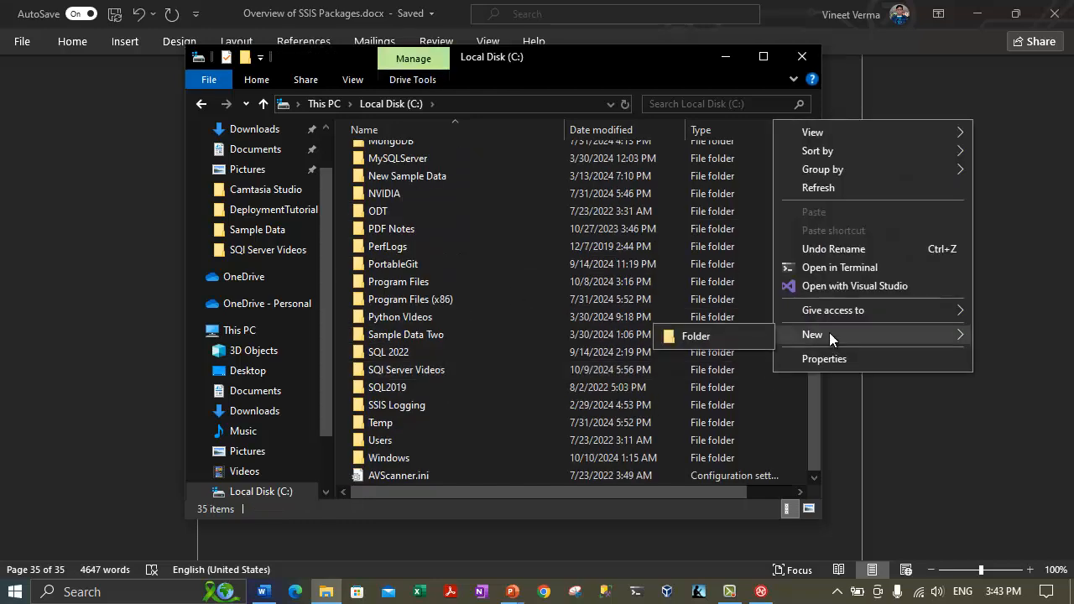
pyautogui.click(710, 334)
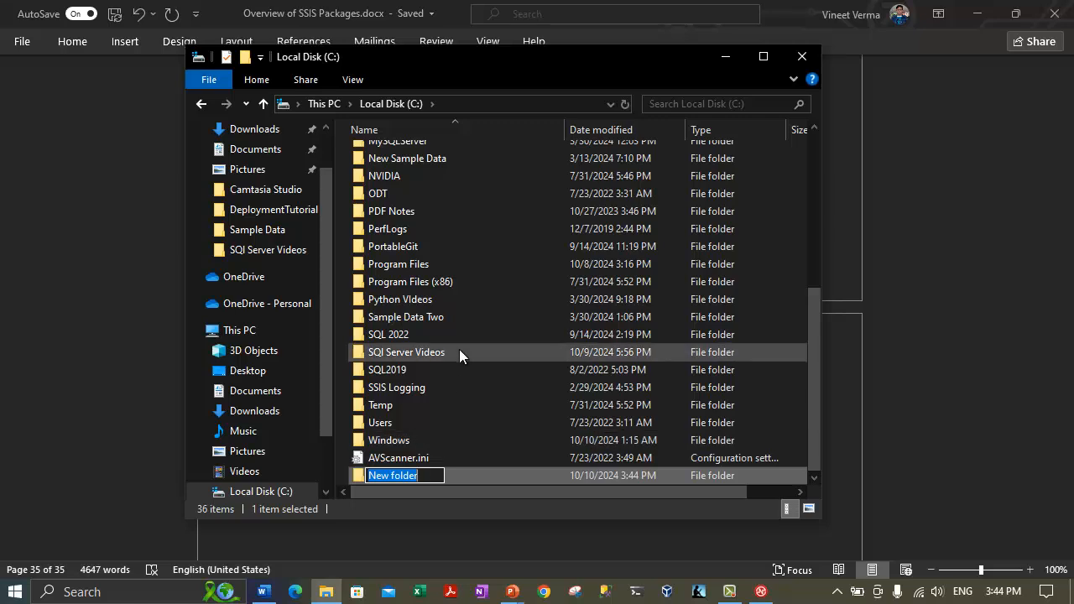
pyautogui.write('Deployment')
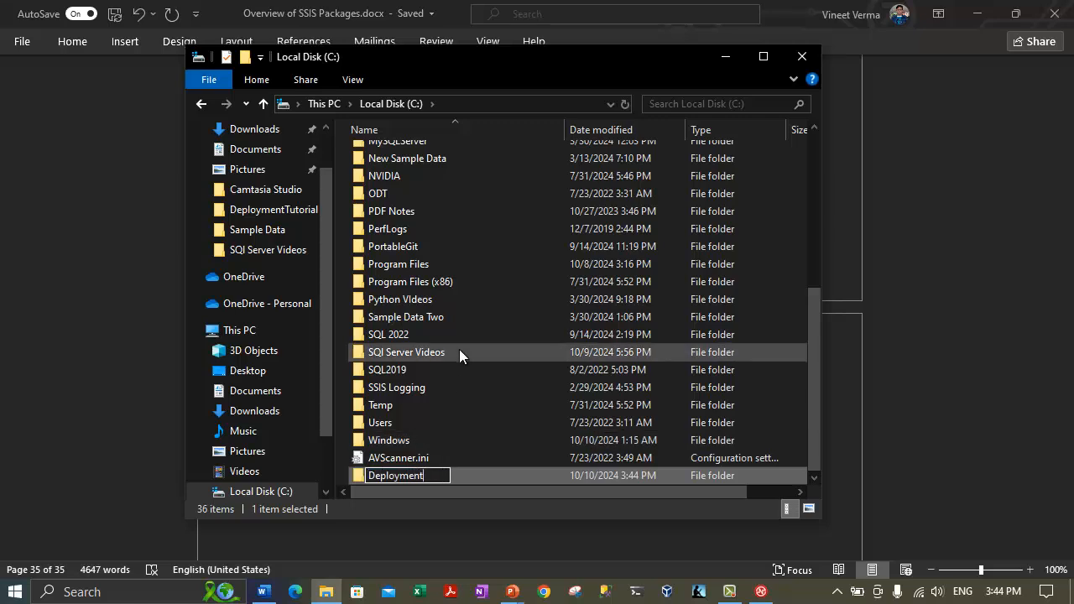
pyautogui.write('Tutorial')
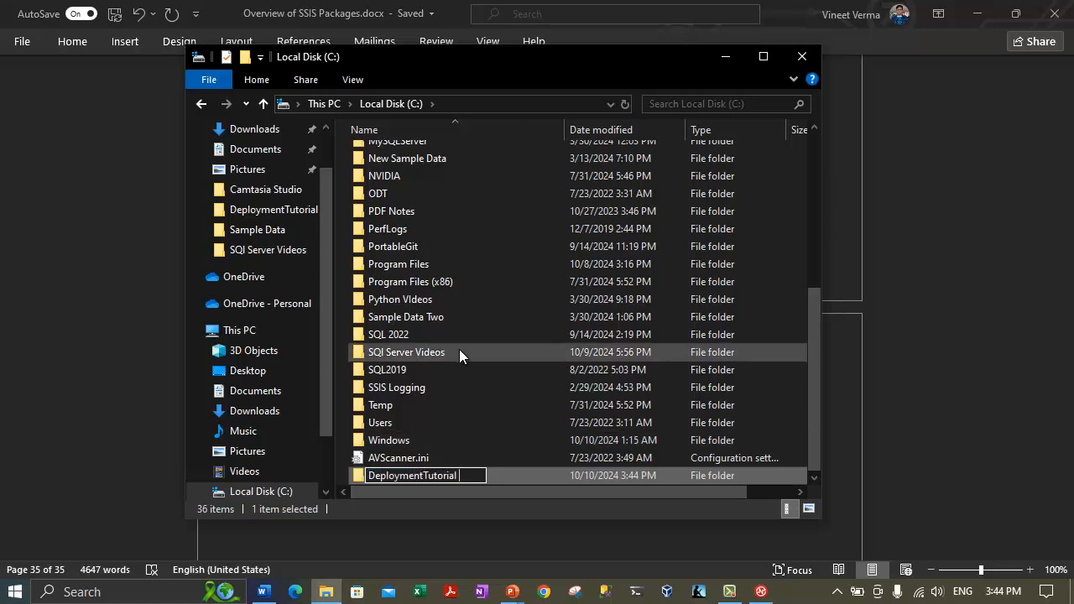
pyautogui.write('Install')
pyautogui.press('Return')
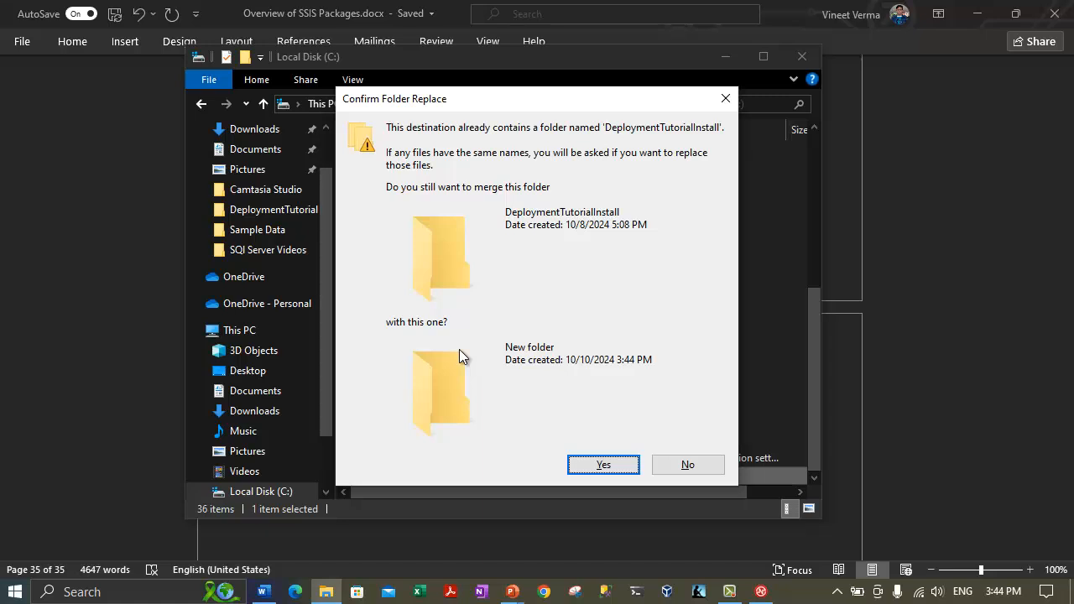
pyautogui.press('Return')
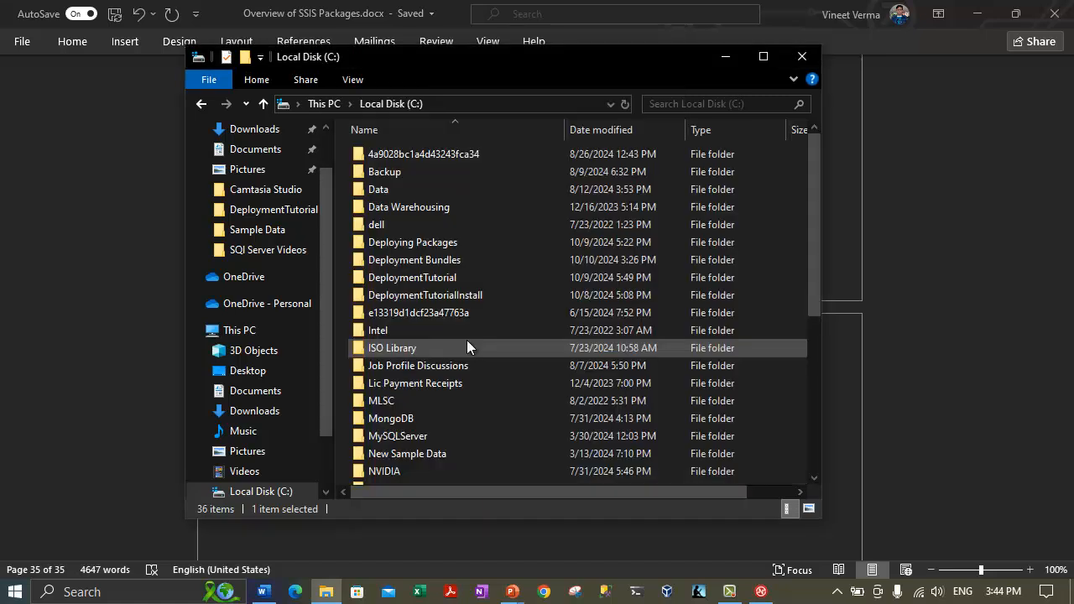
# Confirm DeploymentTutorialInstall is empty and return to the C: drive listing.
pyautogui.doubleClick(462, 295)
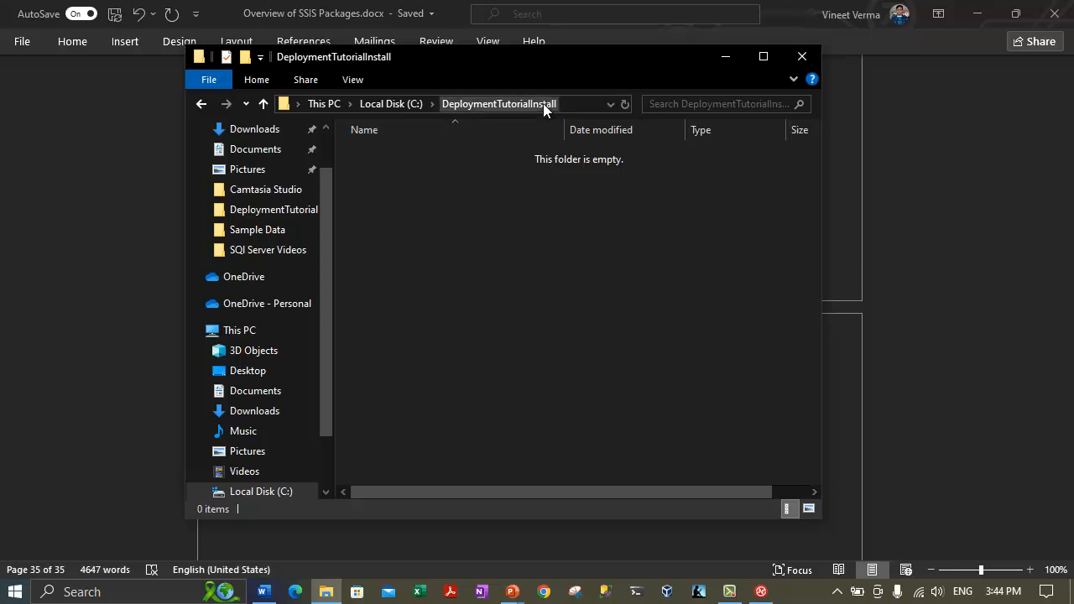
pyautogui.click(398, 104)
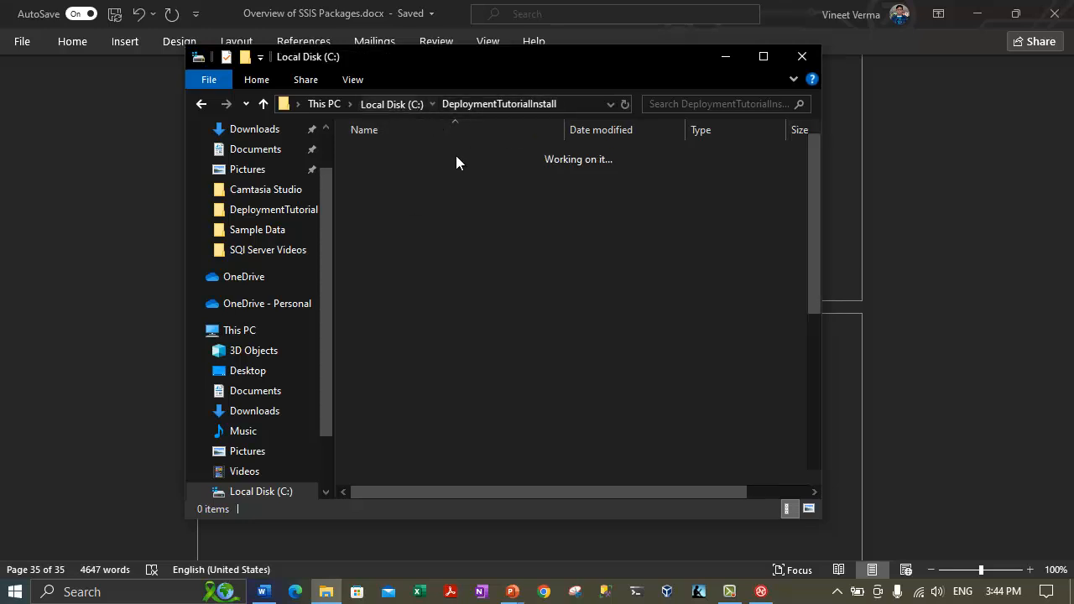
pyautogui.scroll(-6, 425, 382)
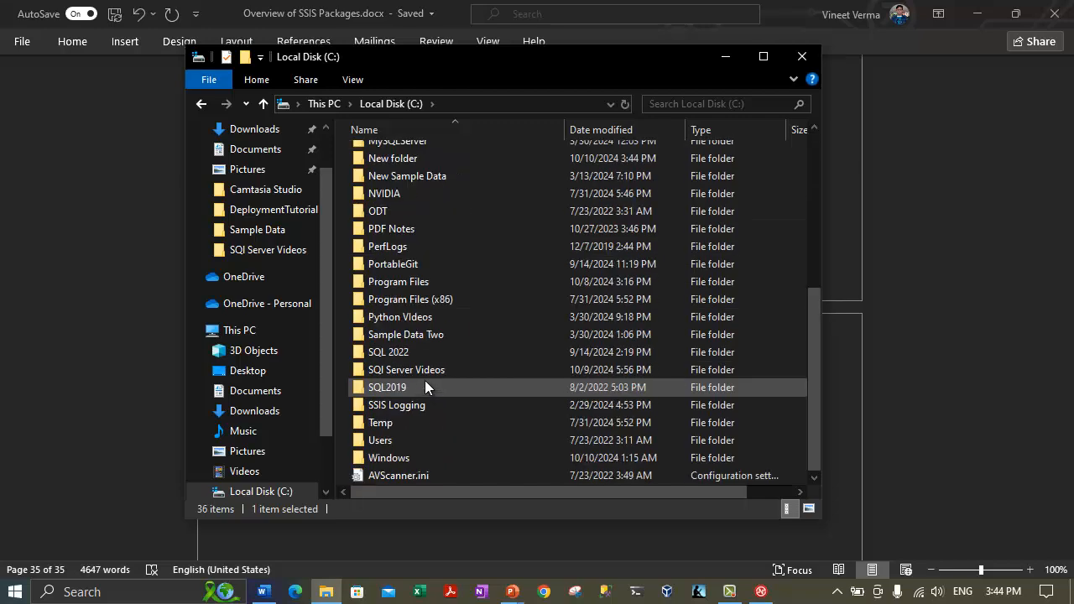
pyautogui.scroll(6, 425, 382)
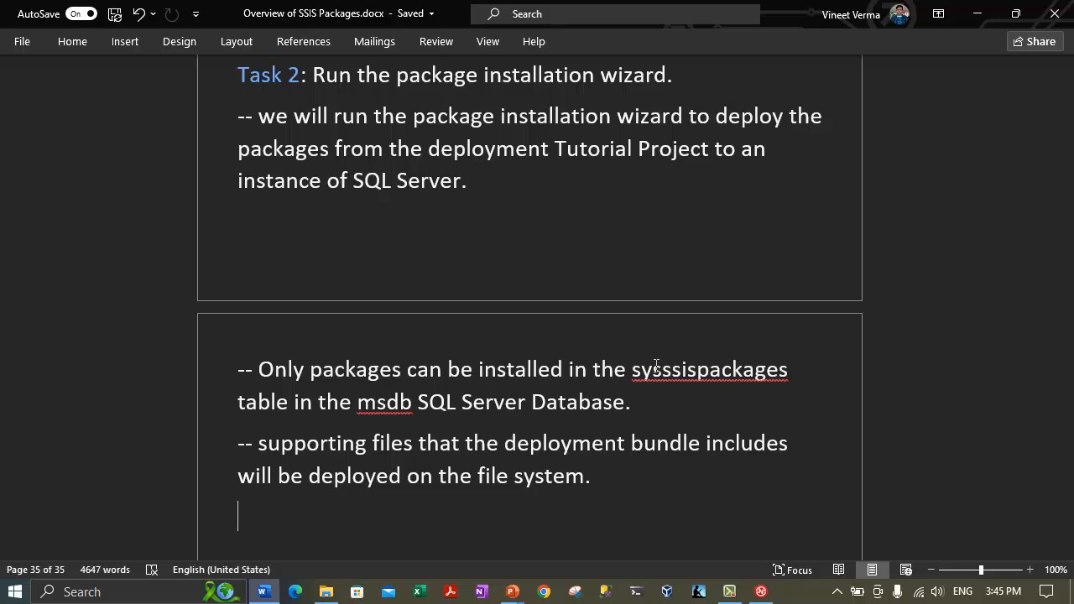
pyautogui.scroll(-2, 553, 337)
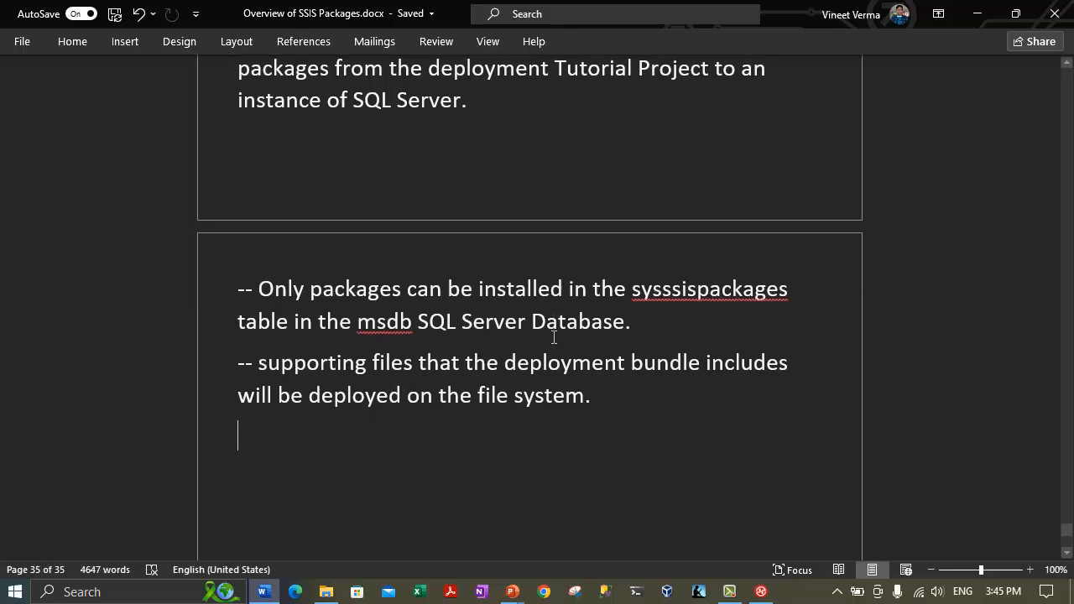
pyautogui.scroll(3, 551, 325)
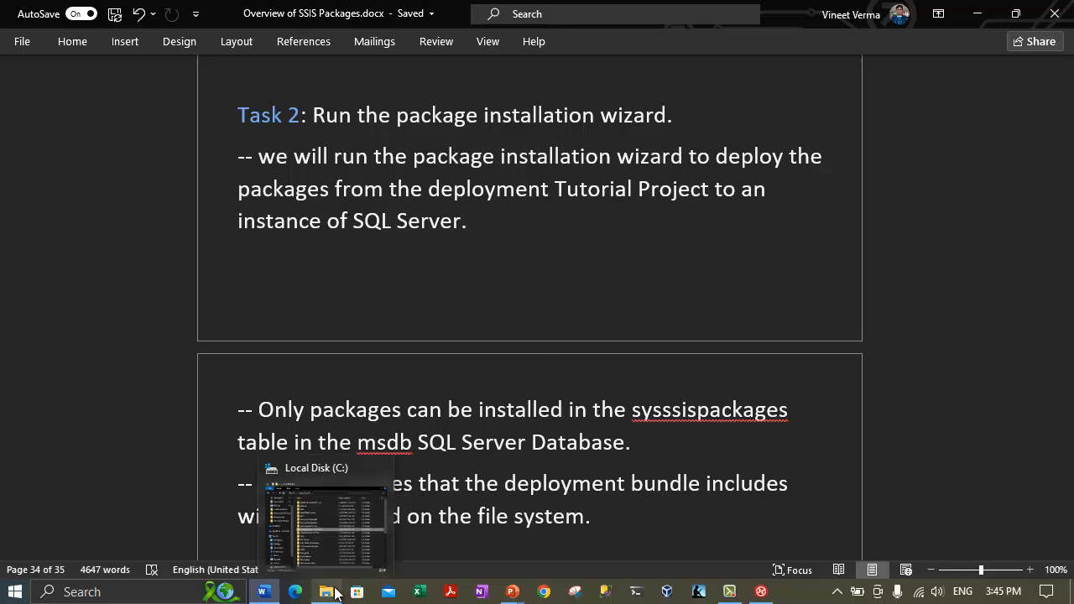
# Launch Deployment Tutorial.SSISDeploymentManifest from the Deployment Bundles folder to start the installation wizard.
pyautogui.click(335, 593)
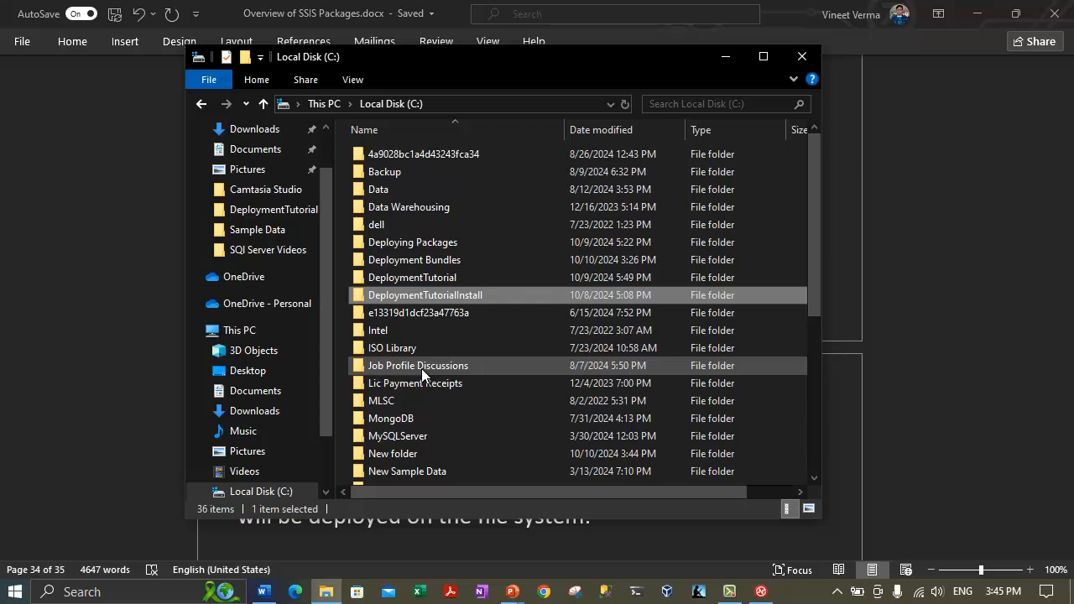
pyautogui.doubleClick(404, 260)
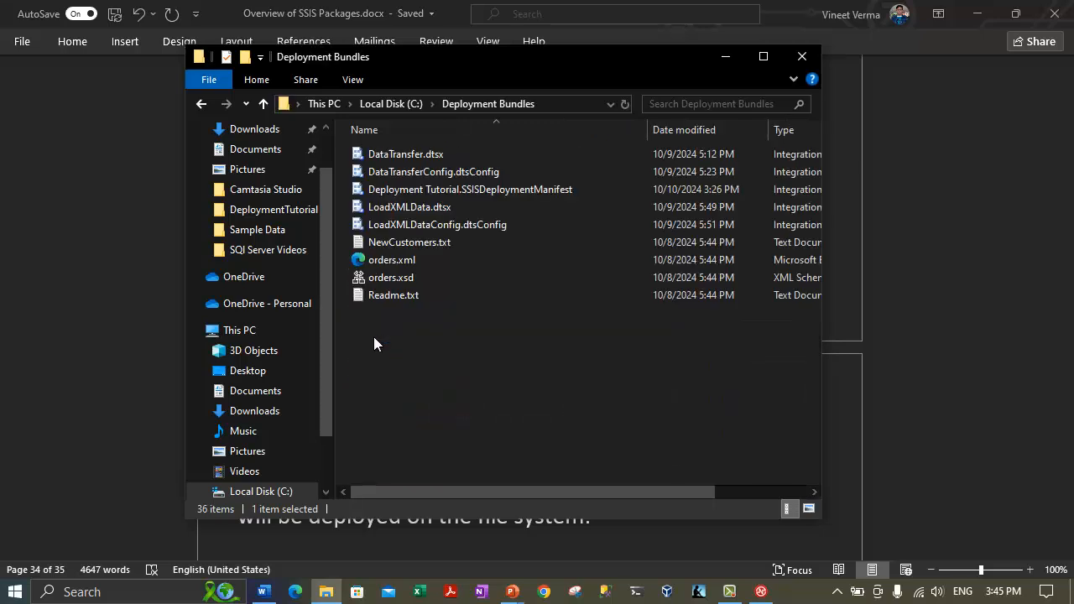
pyautogui.hotkey('alt', 'Up')
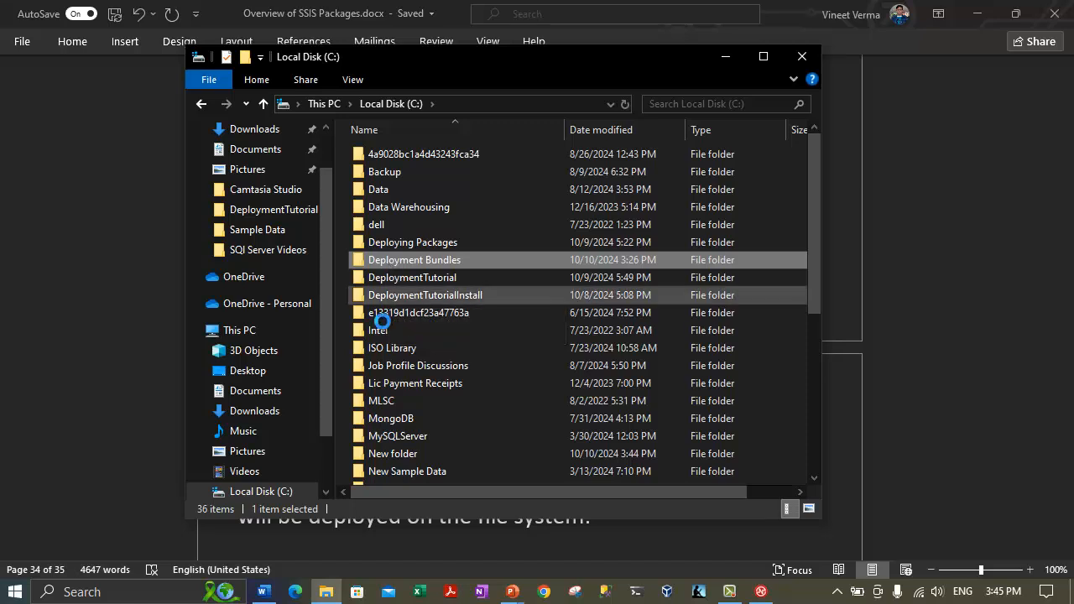
pyautogui.press('Return')
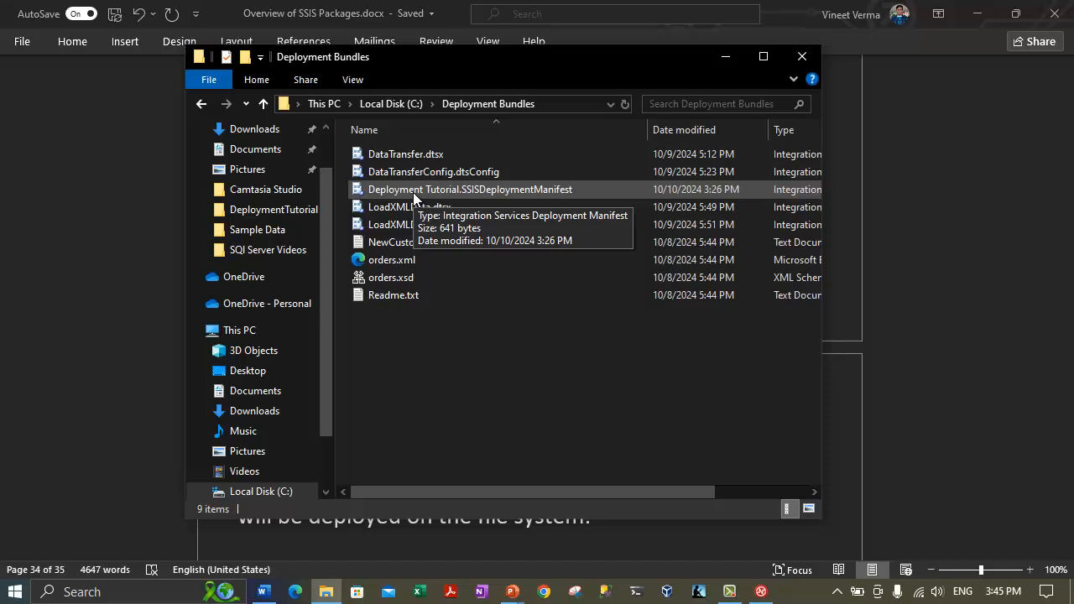
pyautogui.click(413, 192)
pyautogui.press('Return')
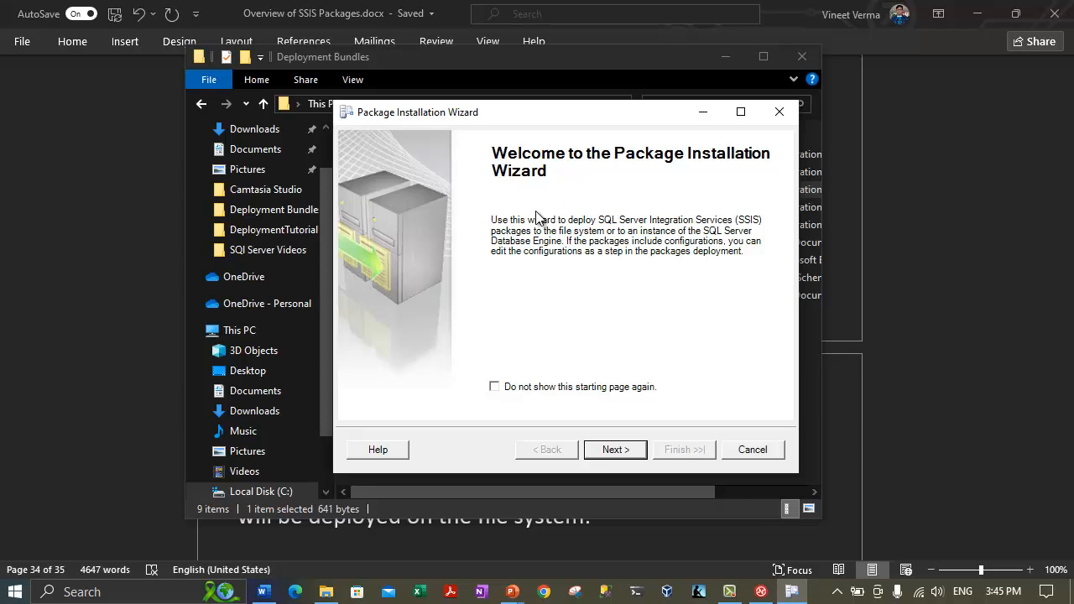
# Pass the welcome page, choose SQL Server deployment, and enable Validate packages after installation.
pyautogui.click(606, 451)
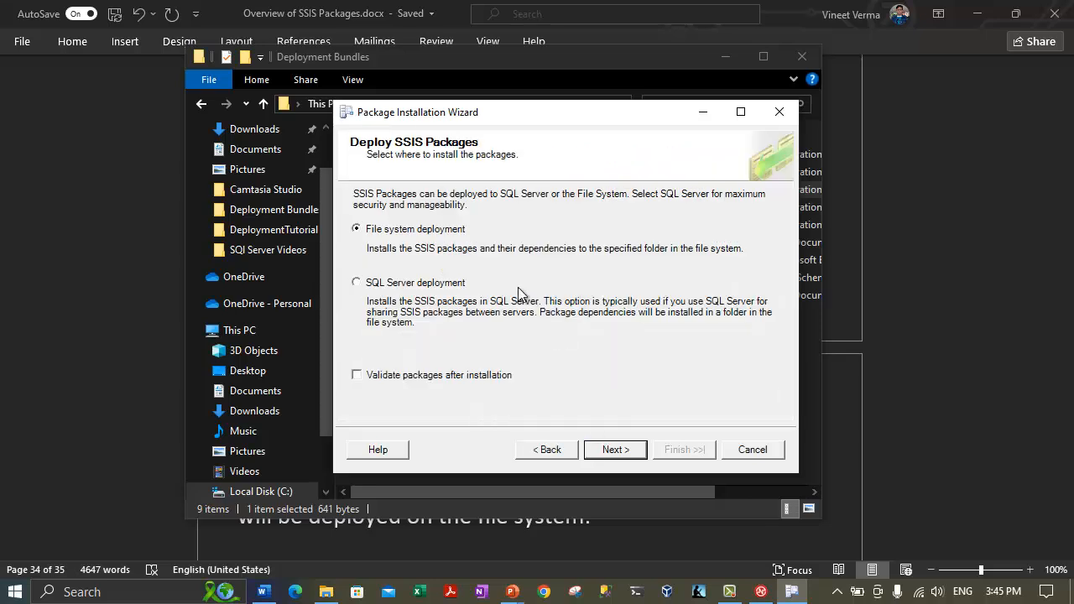
pyautogui.click(546, 449)
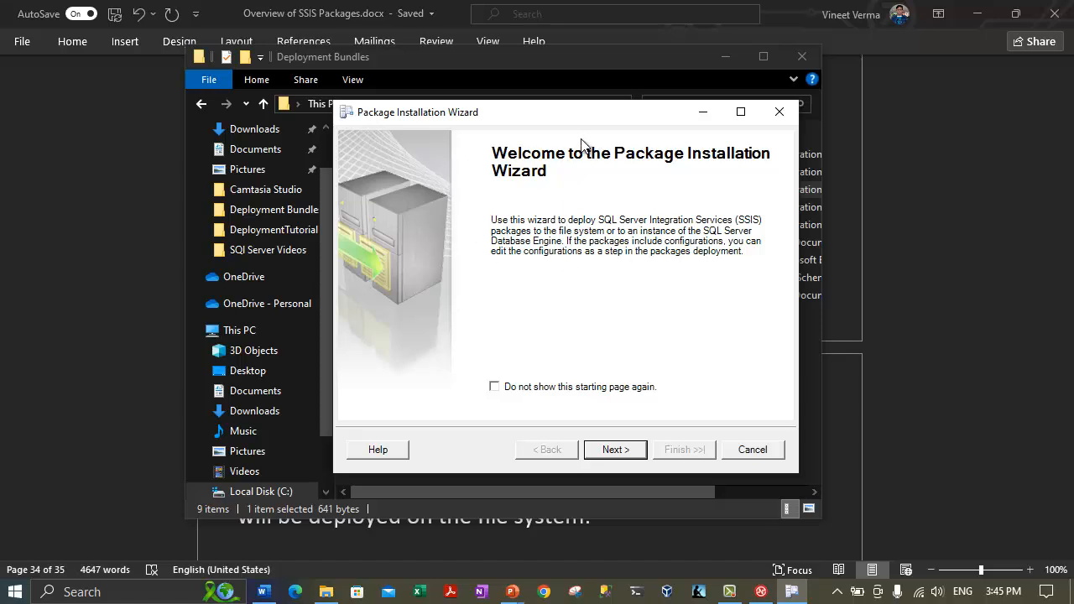
pyautogui.click(591, 451)
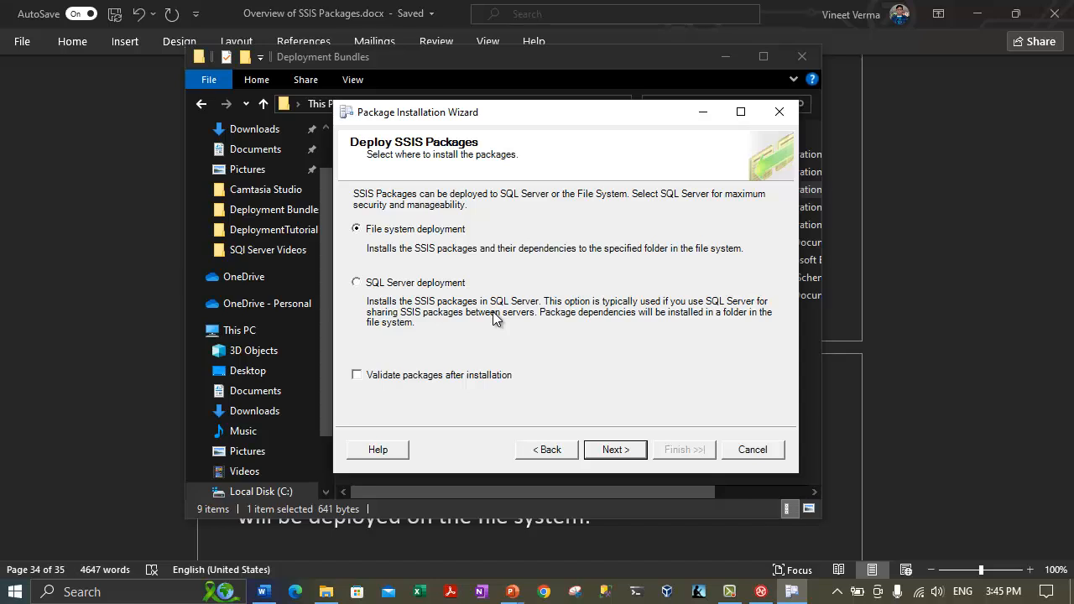
pyautogui.click(382, 285)
pyautogui.click(362, 374)
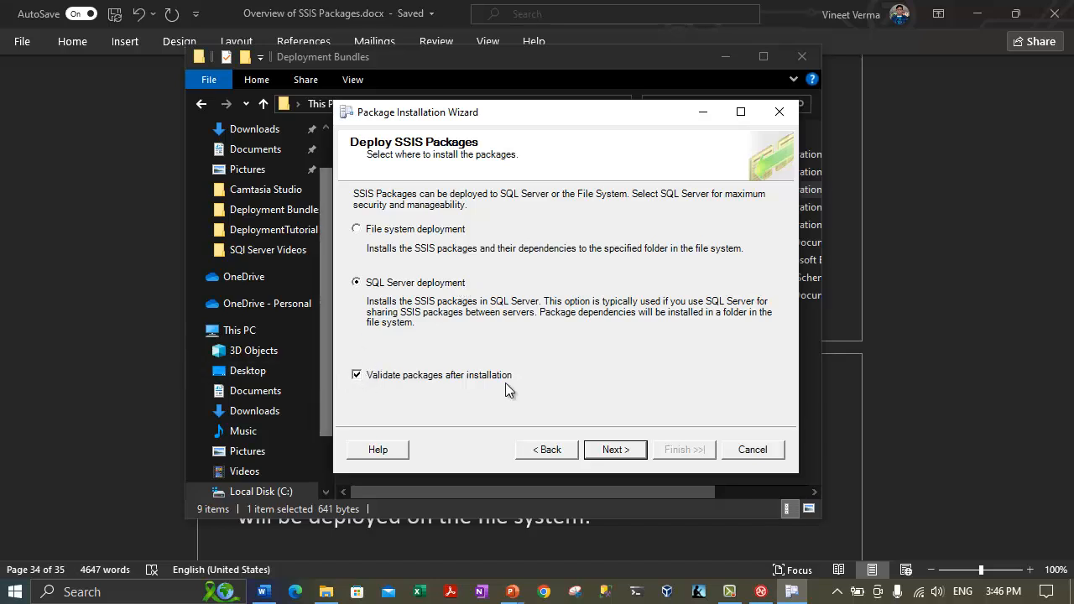
pyautogui.press('Return')
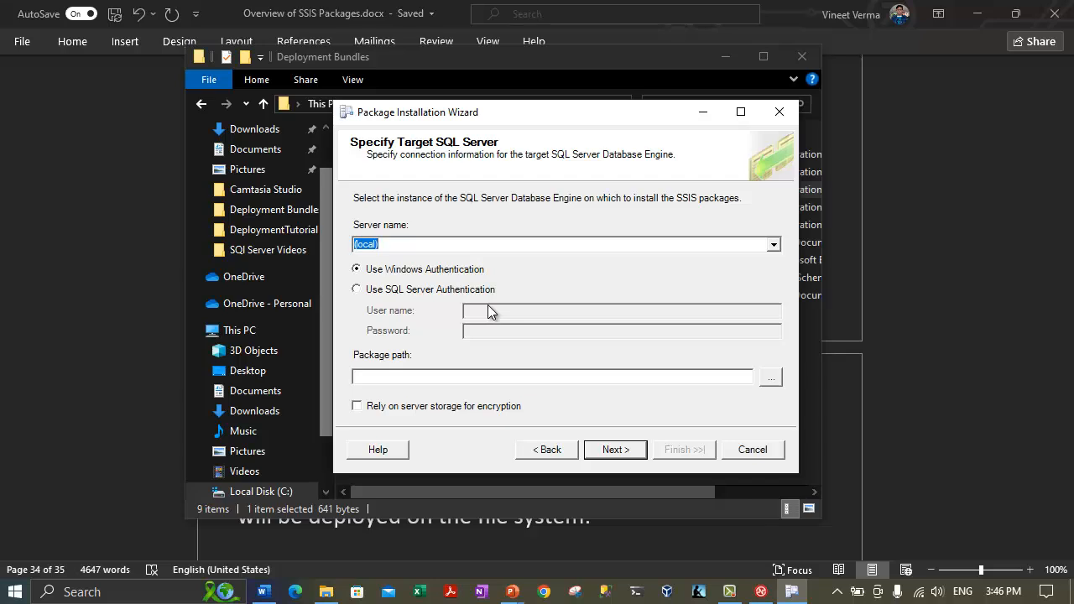
# Choose (local) from the Server name dropdown on the Specify Target SQL Server page.
pyautogui.click(772, 245)
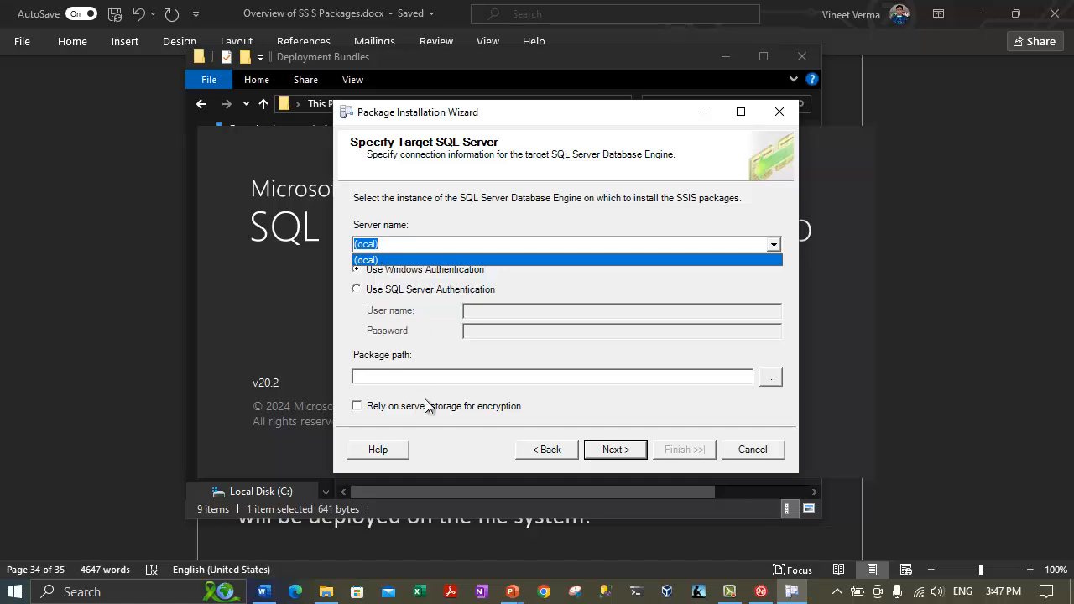
pyautogui.click(300, 339)
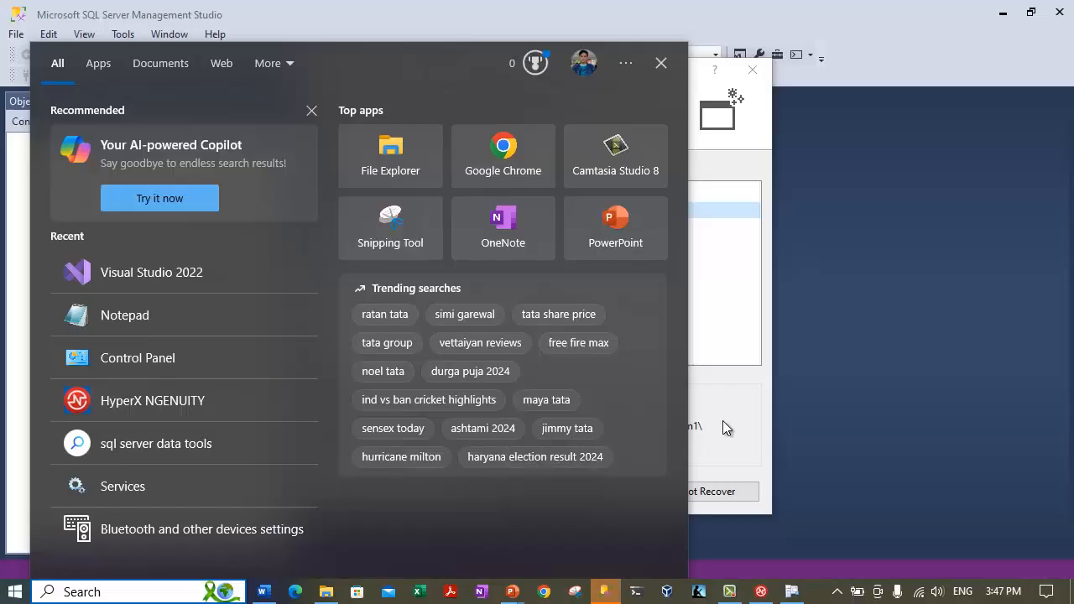
# Decline recovering the temp query file in SQL Server Management Studio.
pyautogui.click(723, 421)
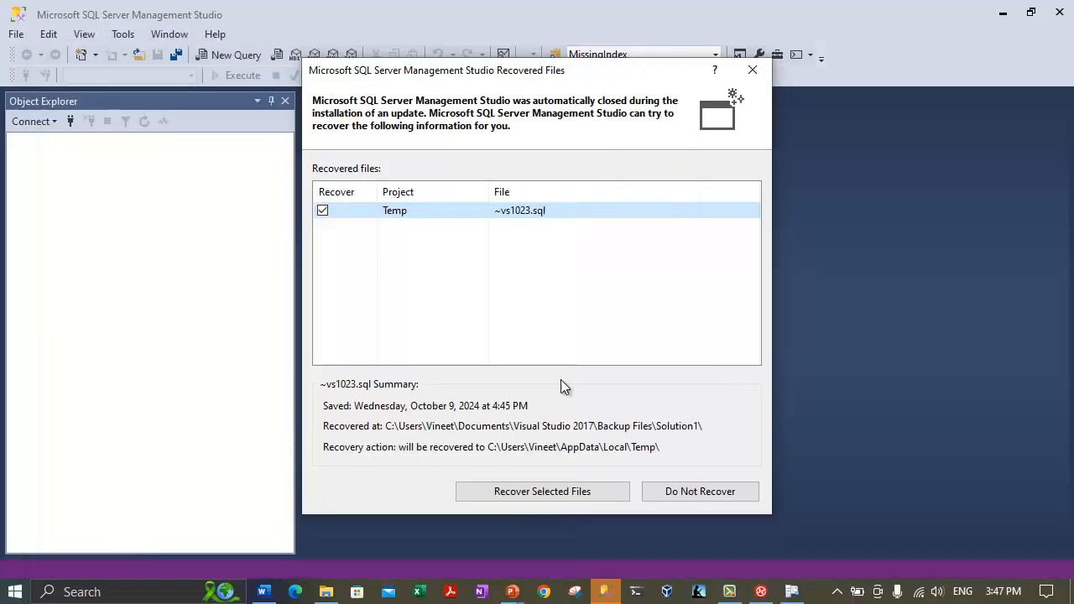
pyautogui.click(322, 210)
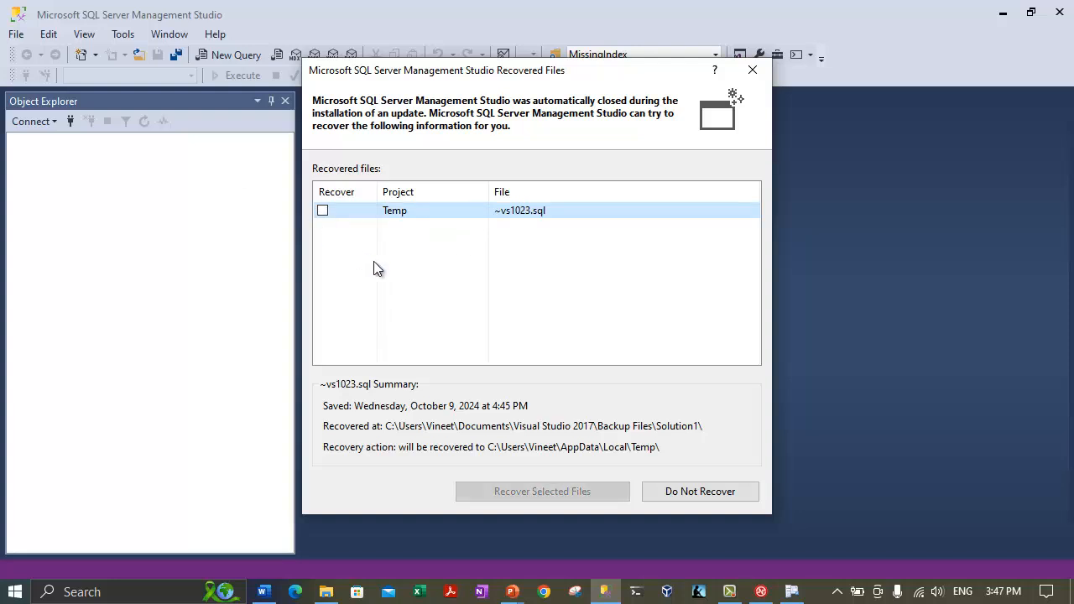
pyautogui.click(683, 494)
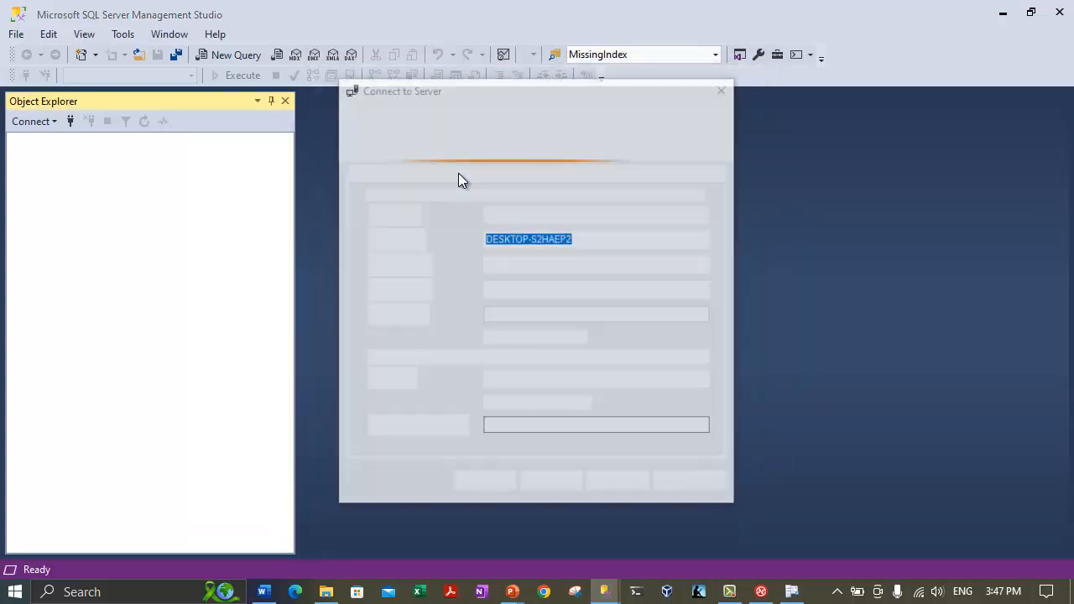
# Connect Object Explorer to DESKTOP-S2HAEP2\SQL2022INSTANCE2, copying the server name.
pyautogui.click(704, 240)
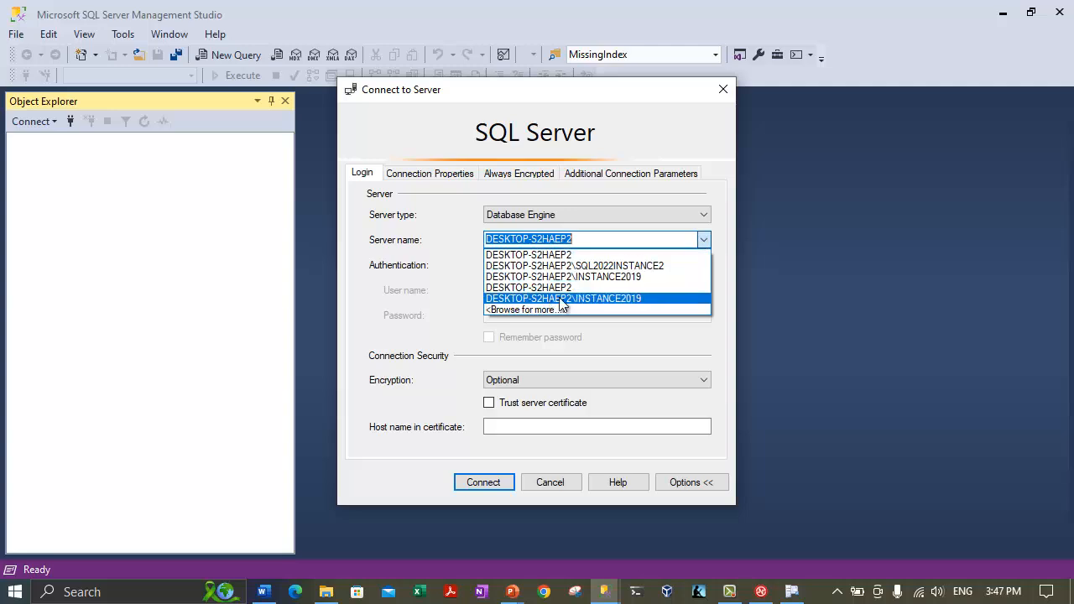
pyautogui.click(611, 266)
pyautogui.moveTo(671, 242); pyautogui.dragTo(363, 246)
pyautogui.hotkey('ctrl', 'c')
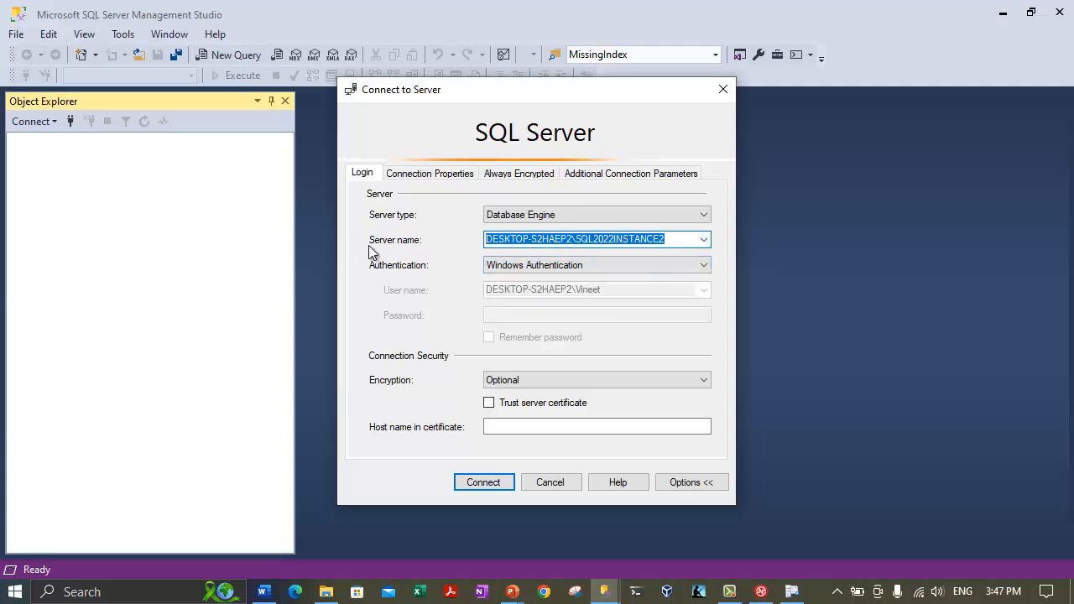
pyautogui.press('Return')
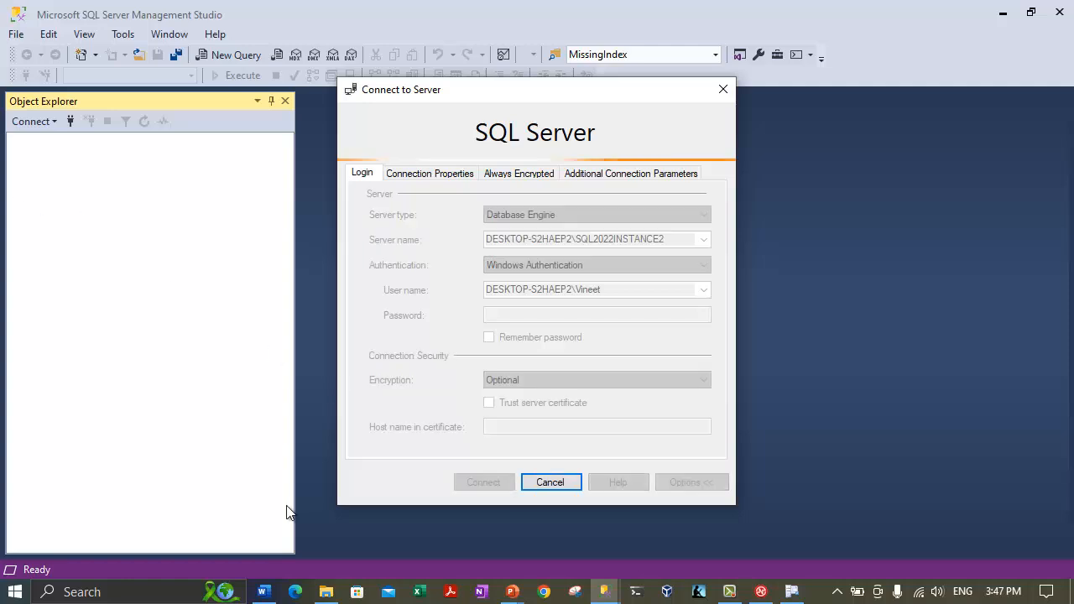
pyautogui.click(791, 591)
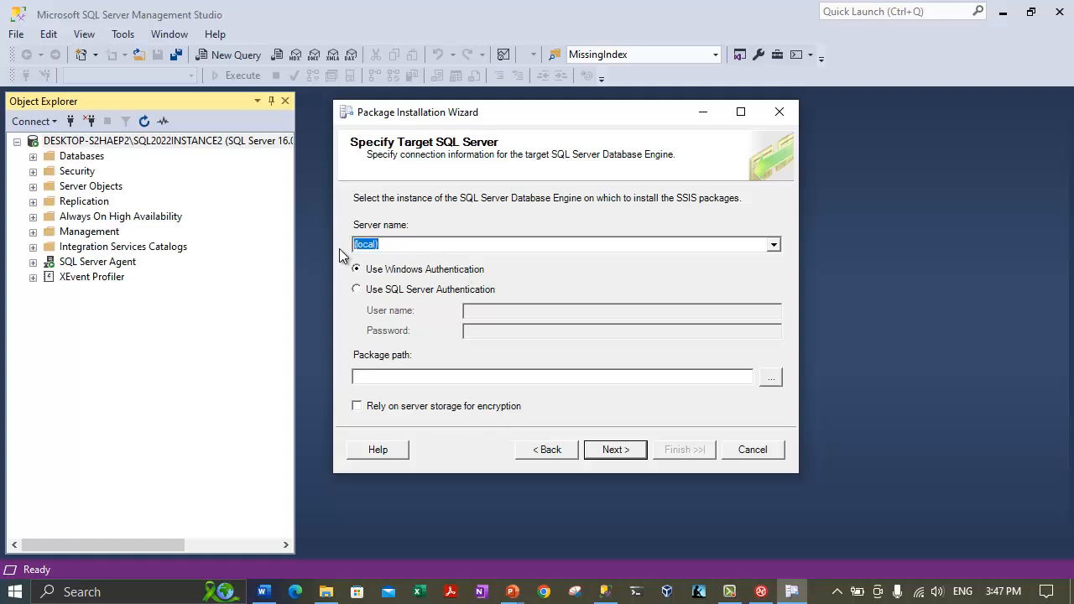
# Paste DESKTOP-S2HAEP2\SQL2022INSTANCE2 as target server, dismiss the package path warning, and browse for a path.
pyautogui.hotkey('ctrl', 'v')
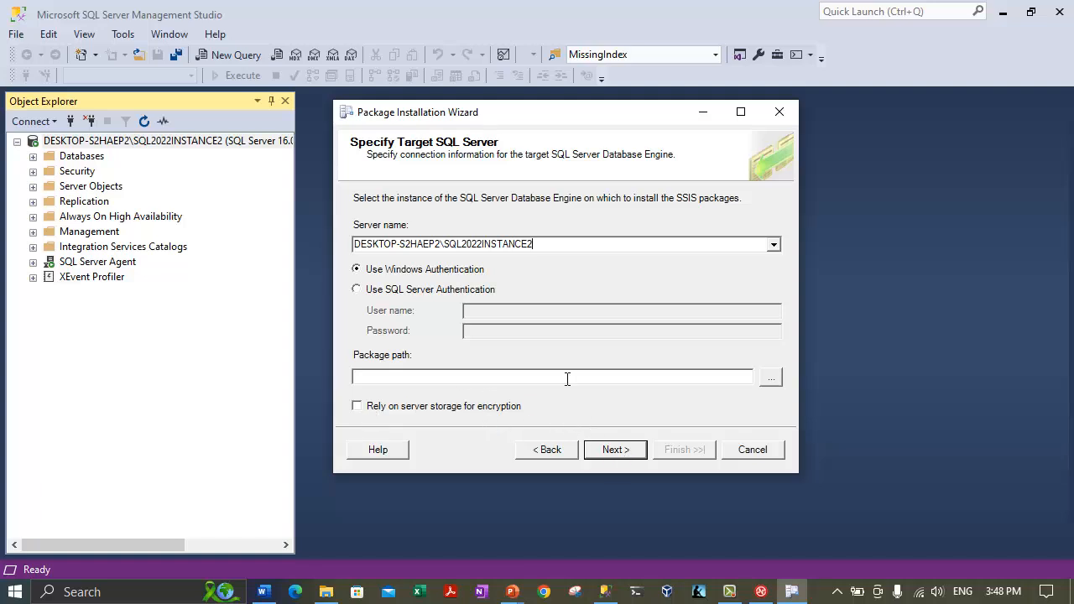
pyautogui.click(615, 449)
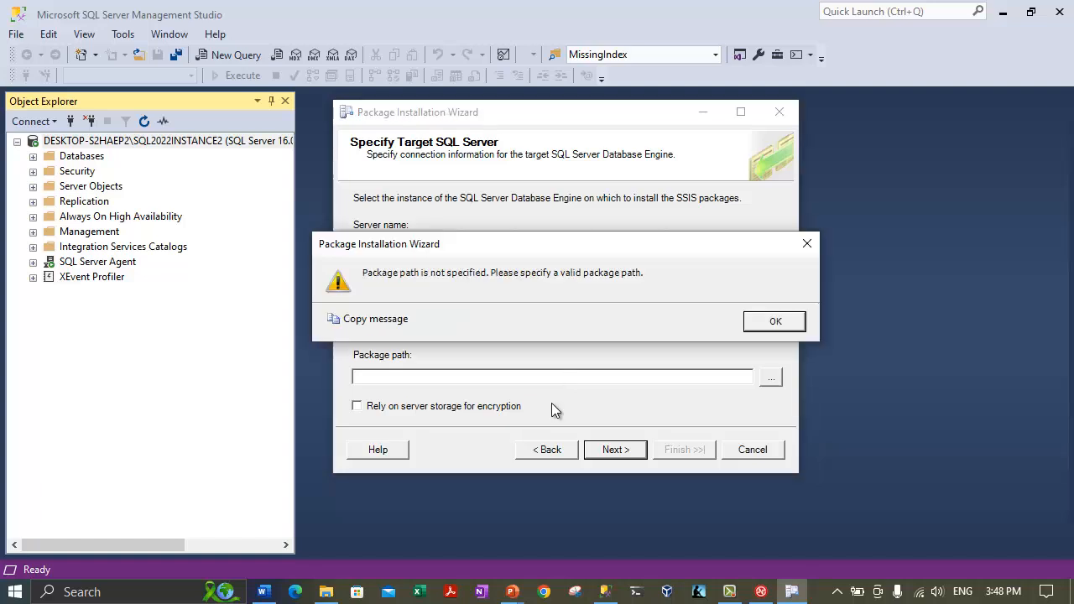
pyautogui.click(773, 321)
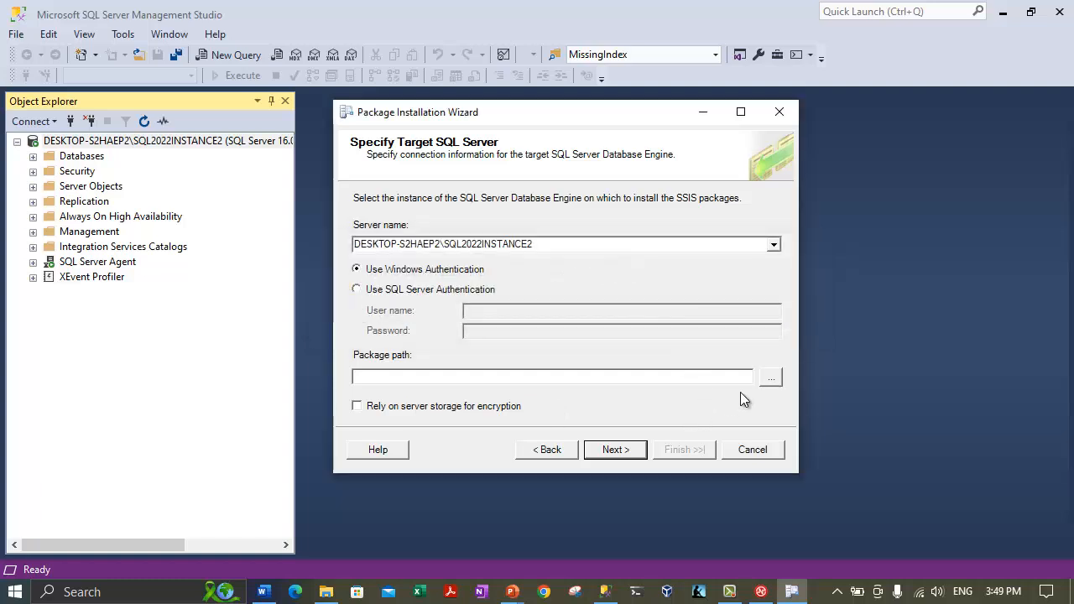
pyautogui.click(770, 377)
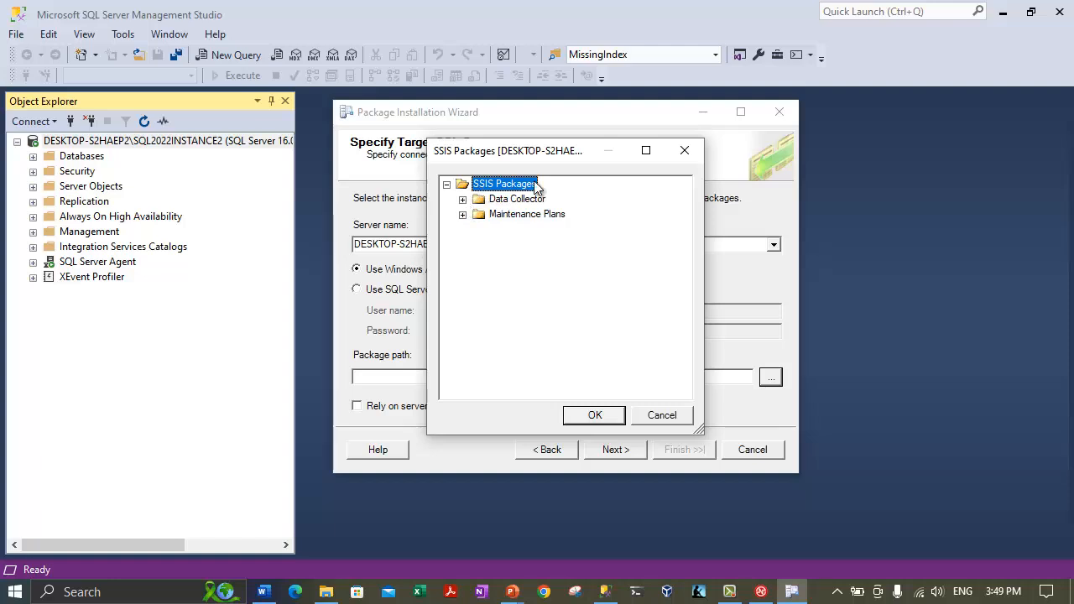
# Accept the SSIS Packages root '/' as package path and continue to Select Installation Folder.
pyautogui.click(446, 184)
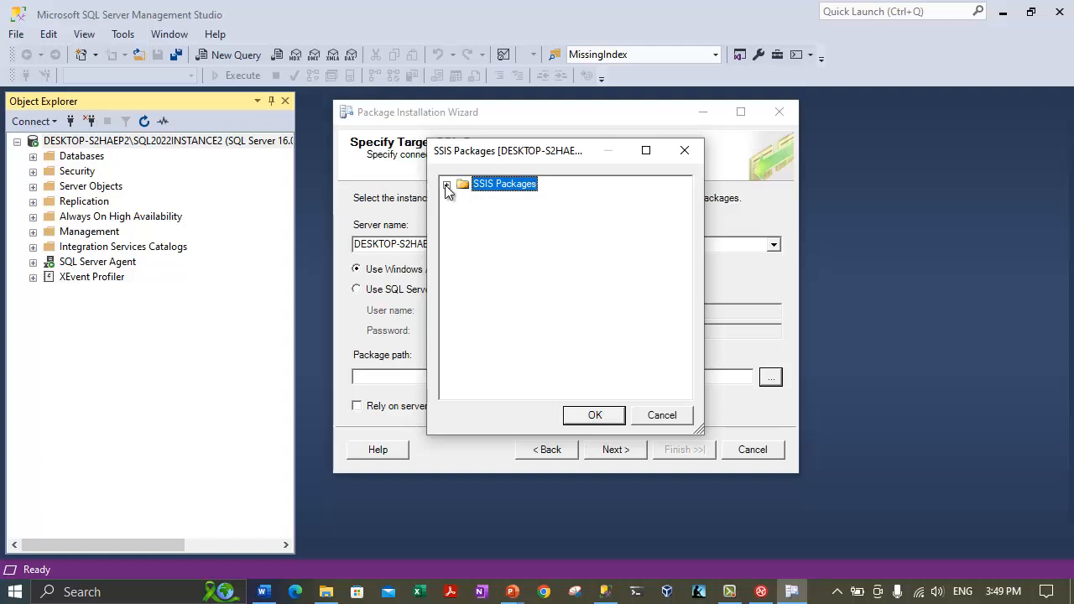
pyautogui.click(446, 184)
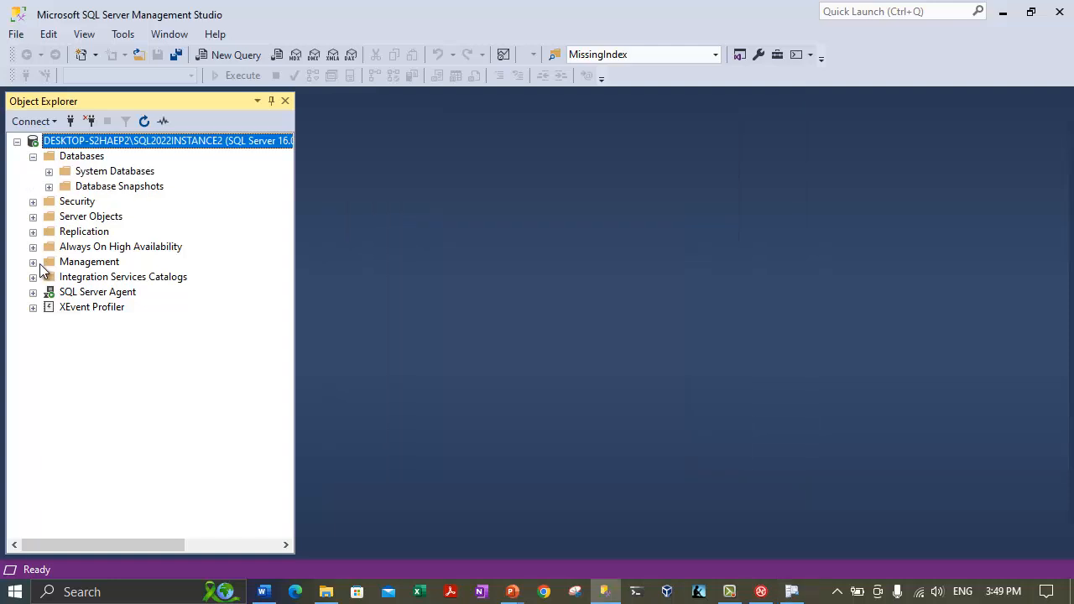
pyautogui.click(34, 261)
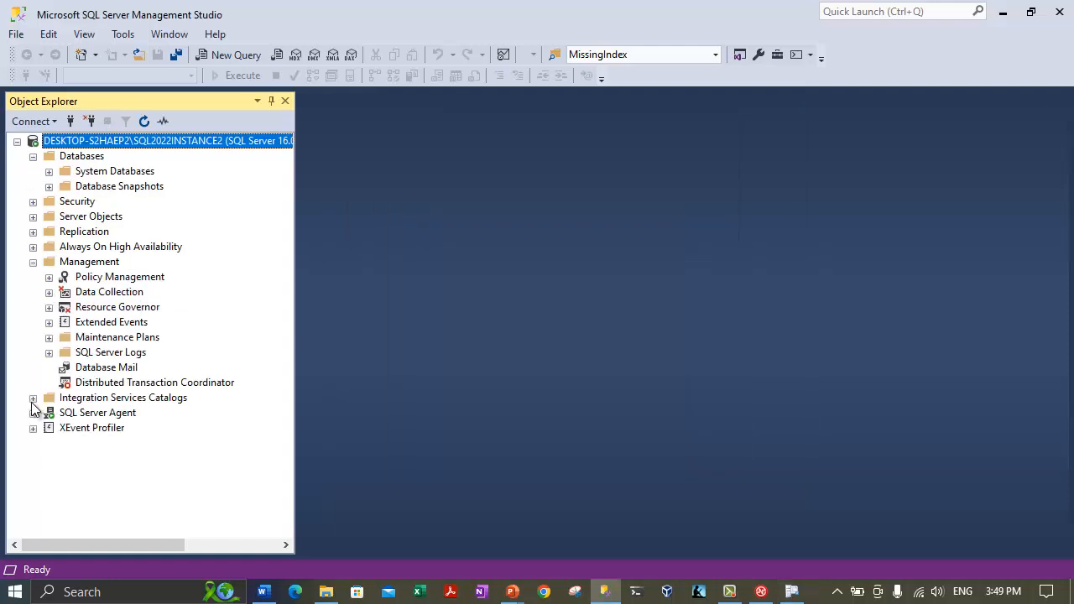
pyautogui.click(80, 397)
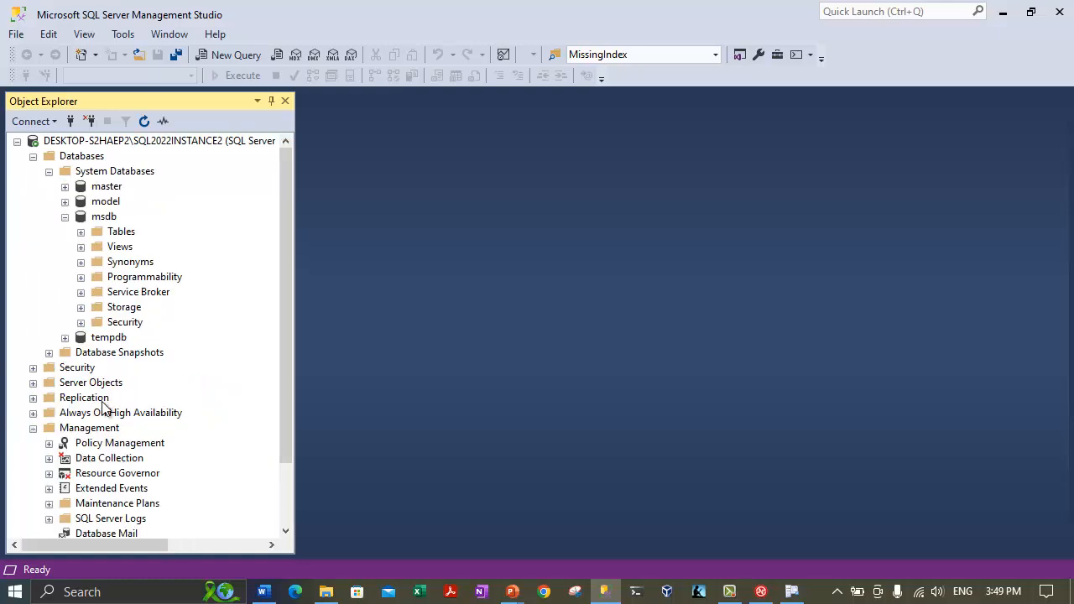
pyautogui.click(65, 218)
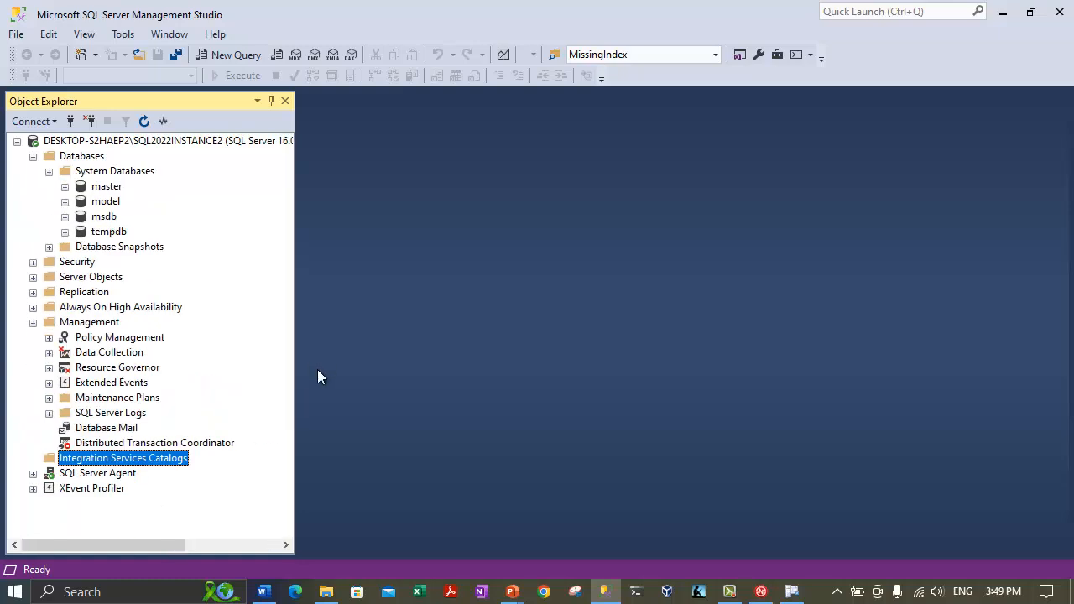
pyautogui.click(791, 592)
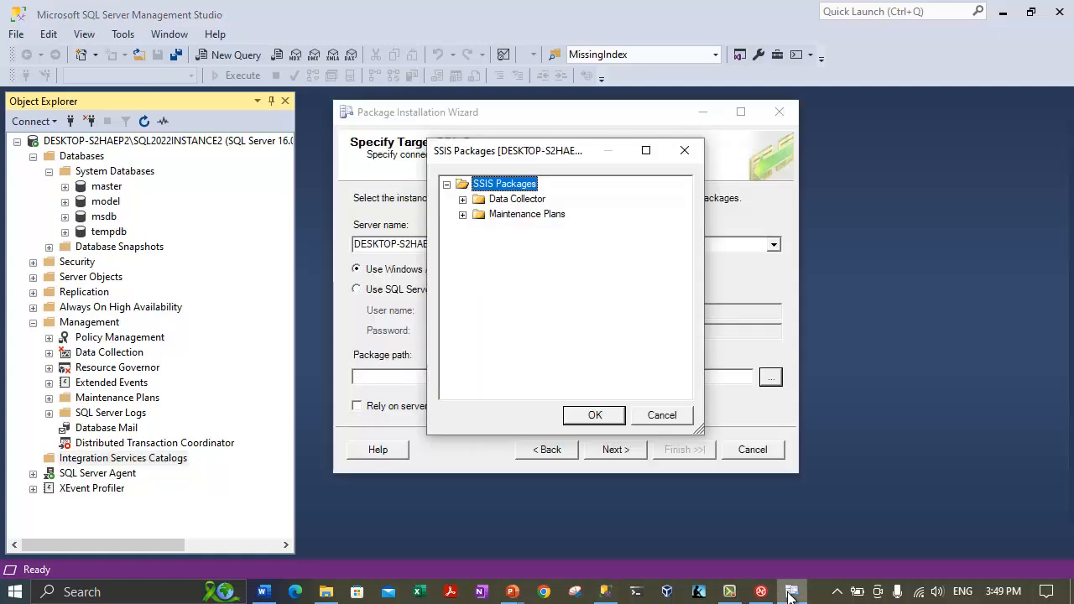
pyautogui.click(596, 414)
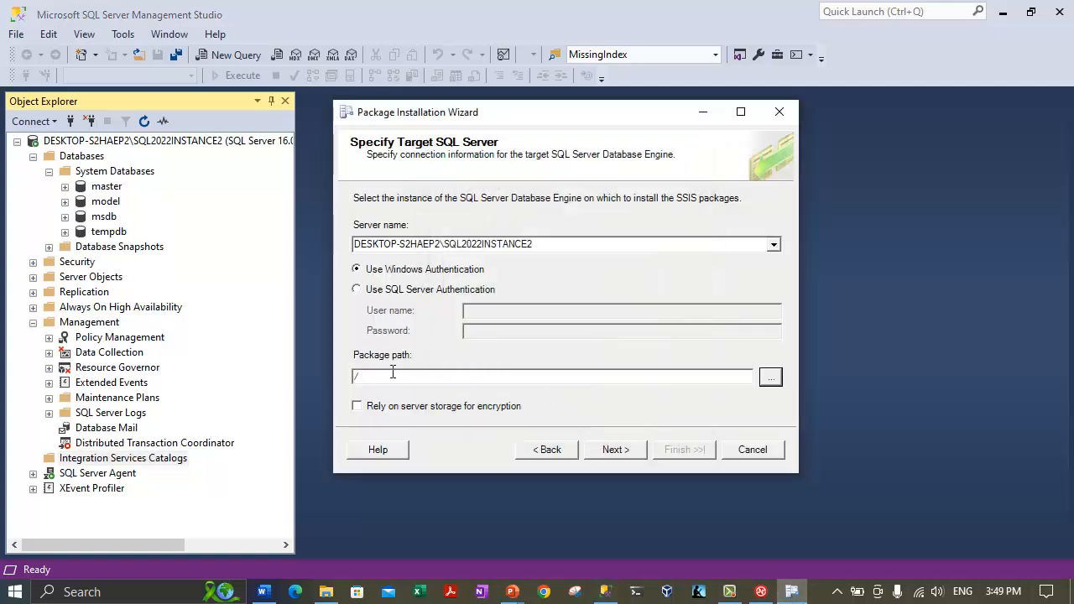
pyautogui.click(615, 450)
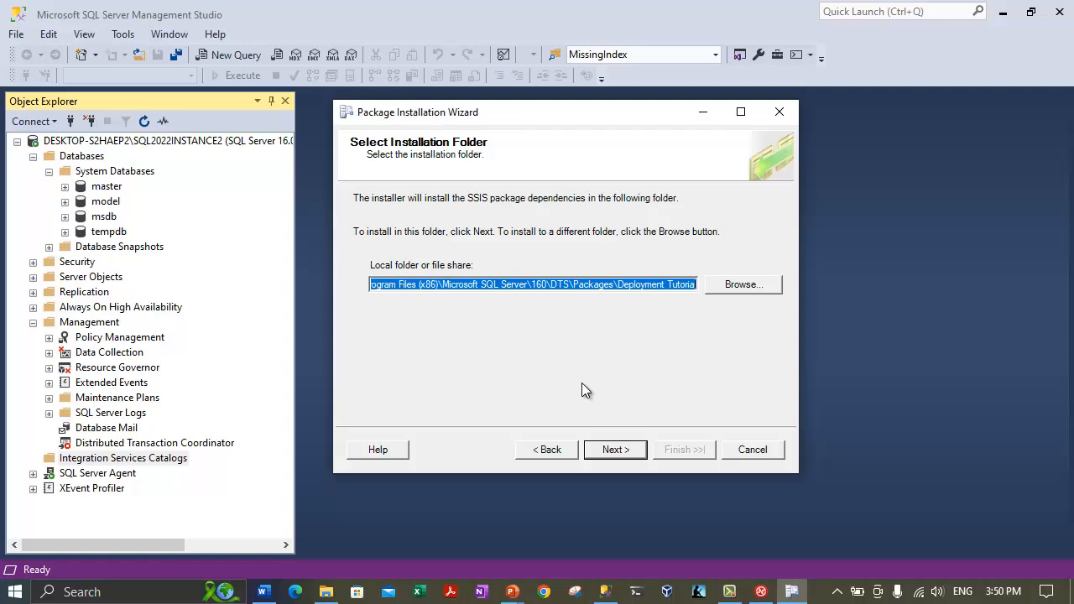
# Choose C:\DeploymentTutorialInstall as the package installation folder in the folder browser.
pyautogui.click(719, 287)
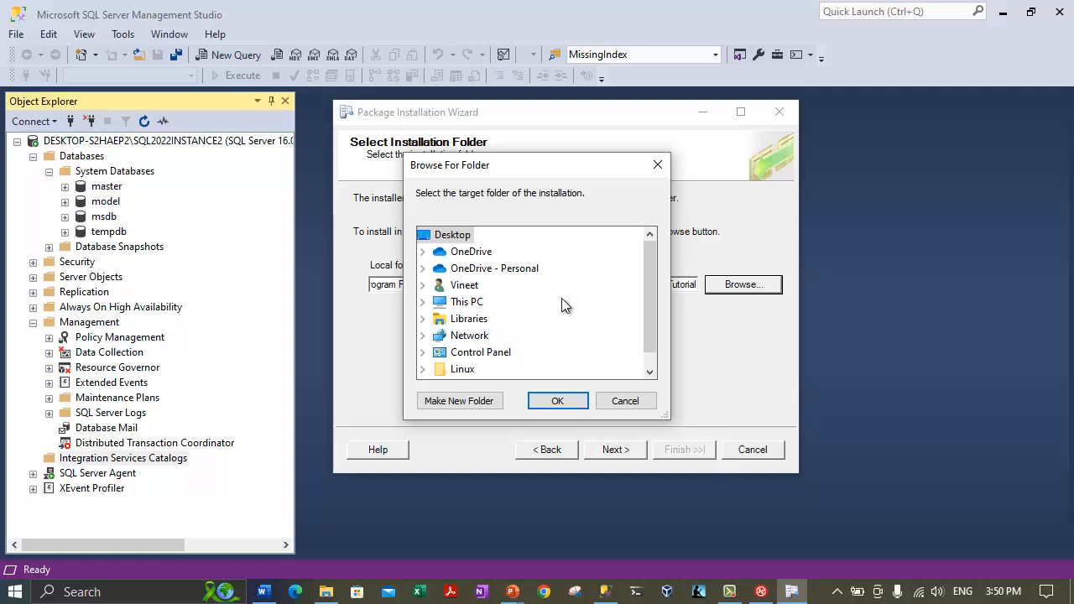
pyautogui.click(423, 302)
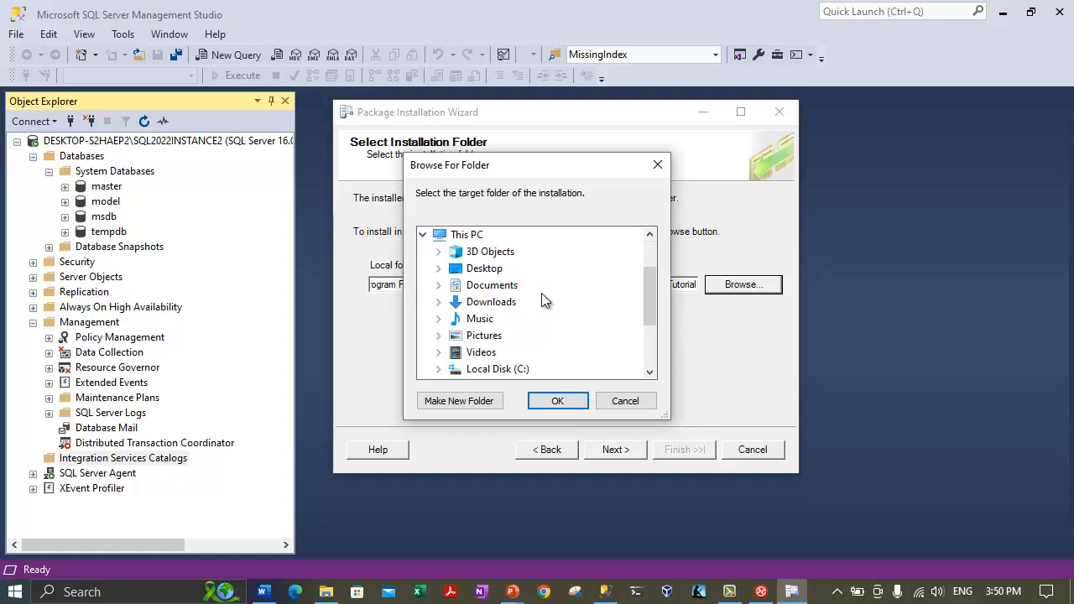
pyautogui.scroll(-2, 543, 301)
pyautogui.click(495, 263)
pyautogui.scroll(-1, 529, 319)
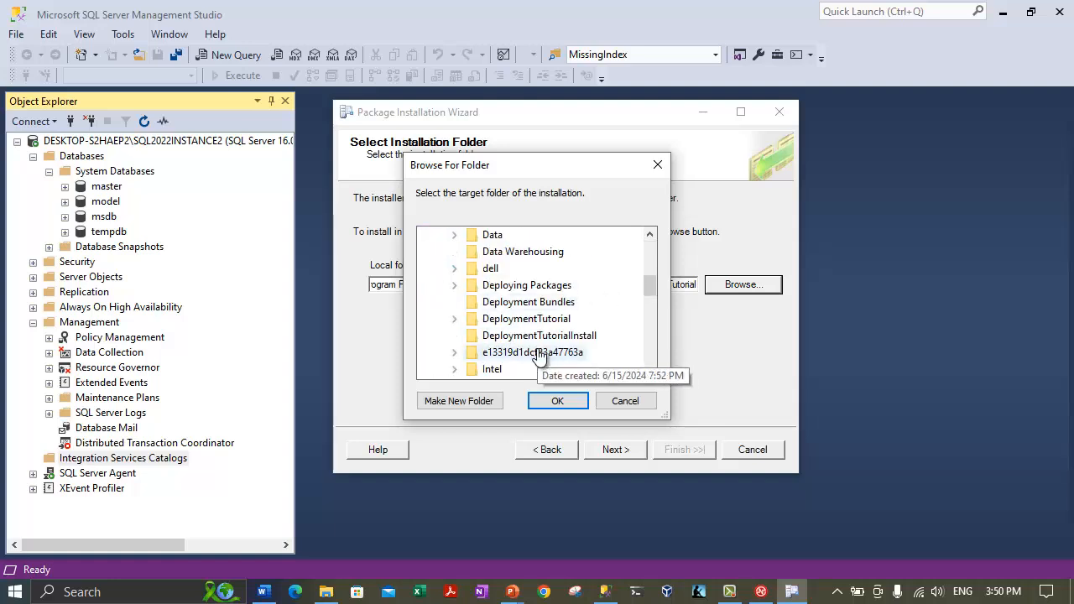
pyautogui.click(538, 336)
pyautogui.click(558, 403)
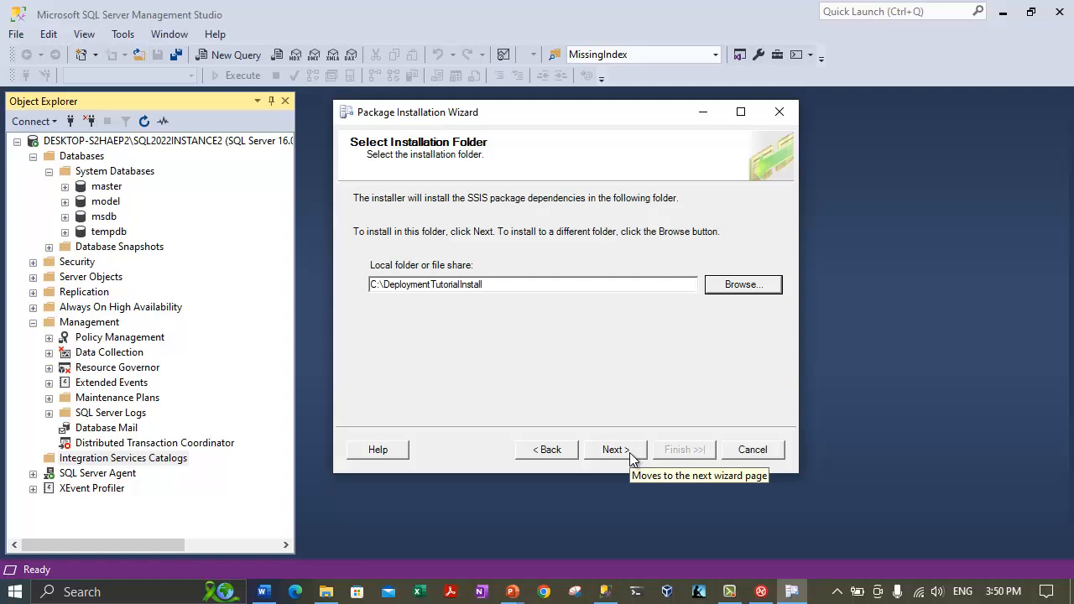
# Double-check the installation folder path and advance to the Confirm Installation page.
pyautogui.moveTo(390, 287); pyautogui.dragTo(504, 286)
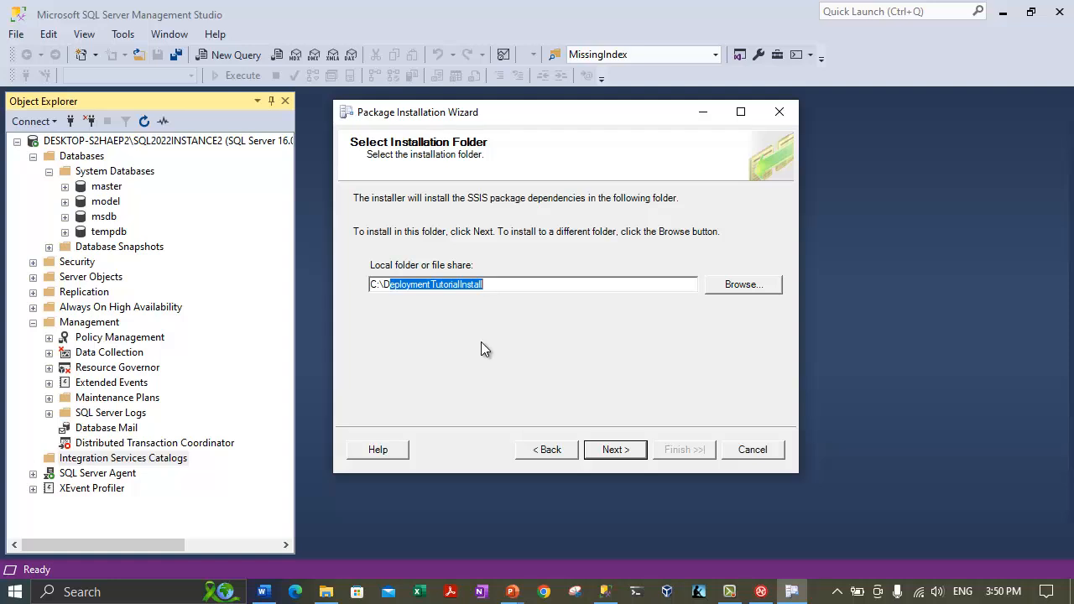
pyautogui.click(507, 279)
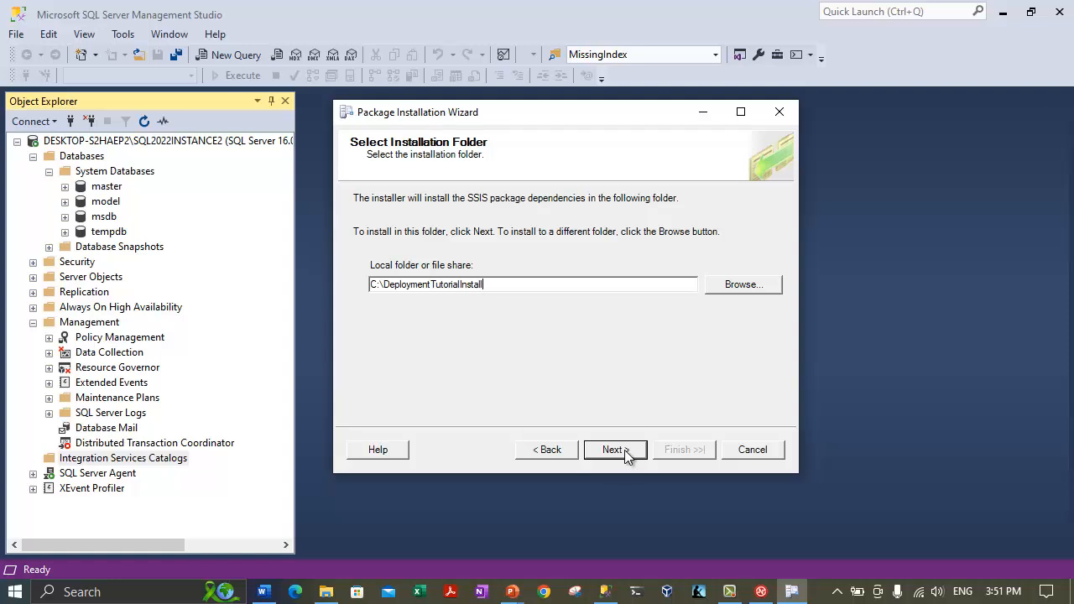
pyautogui.click(760, 285)
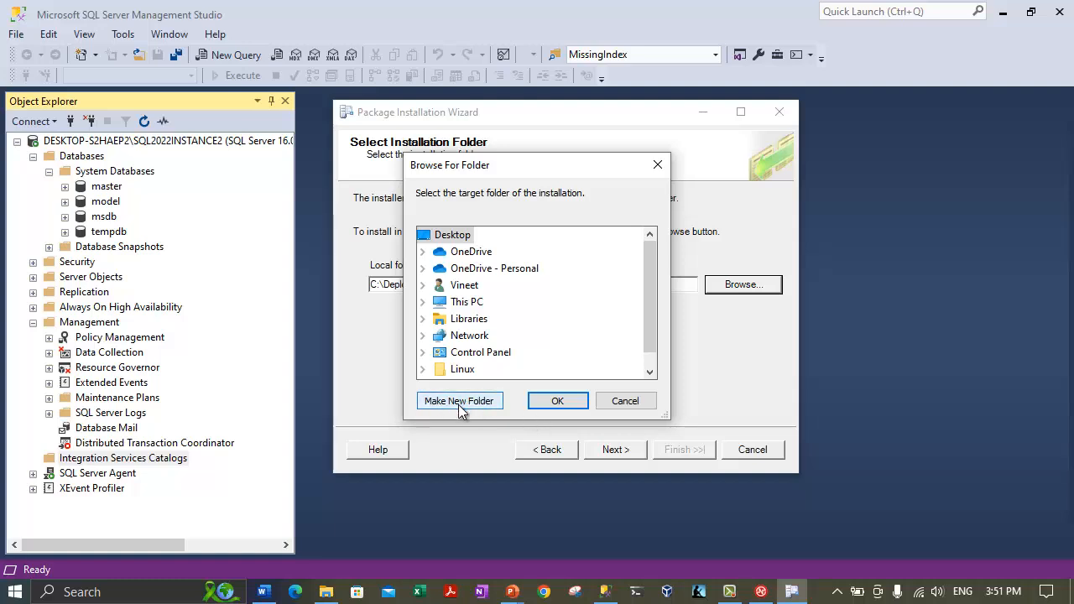
pyautogui.click(625, 401)
pyautogui.click(613, 450)
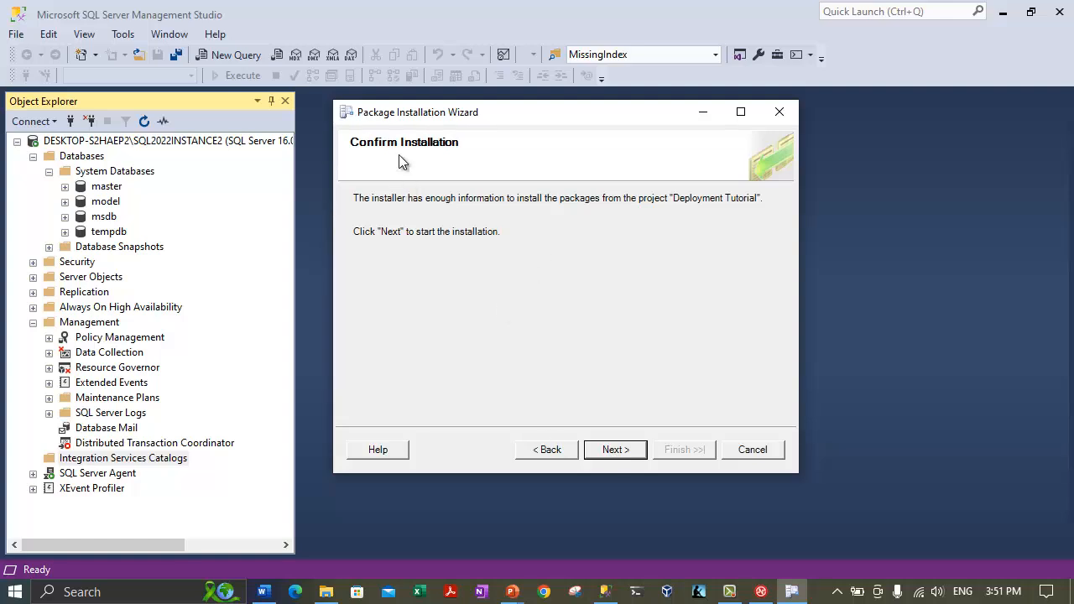
# Move on to Configure Packages and select the DataTransferConfig.dtsConfig configuration file.
pyautogui.press('Return')
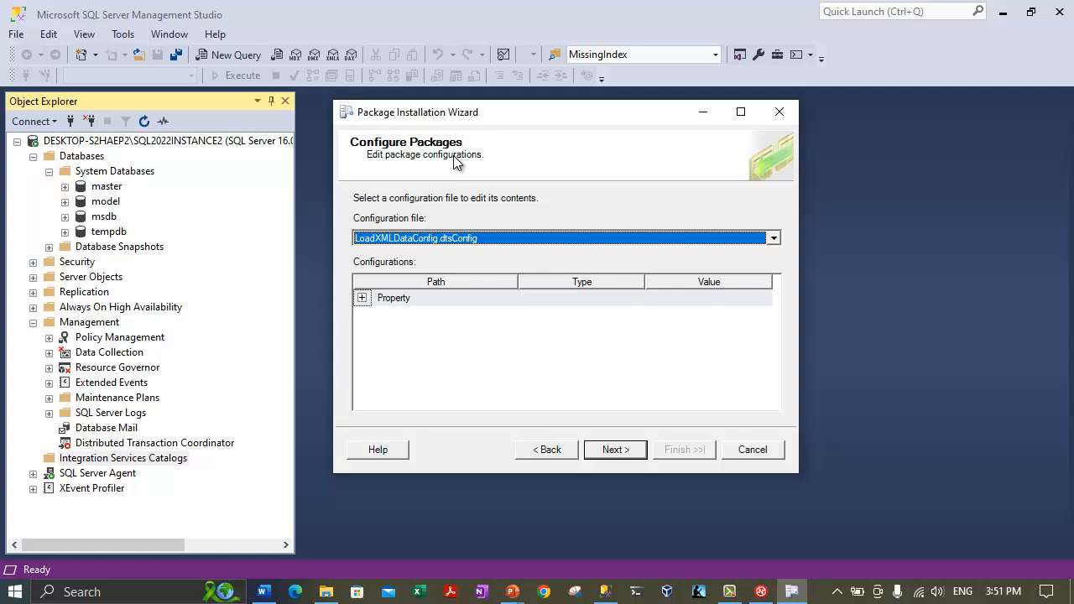
pyautogui.click(443, 243)
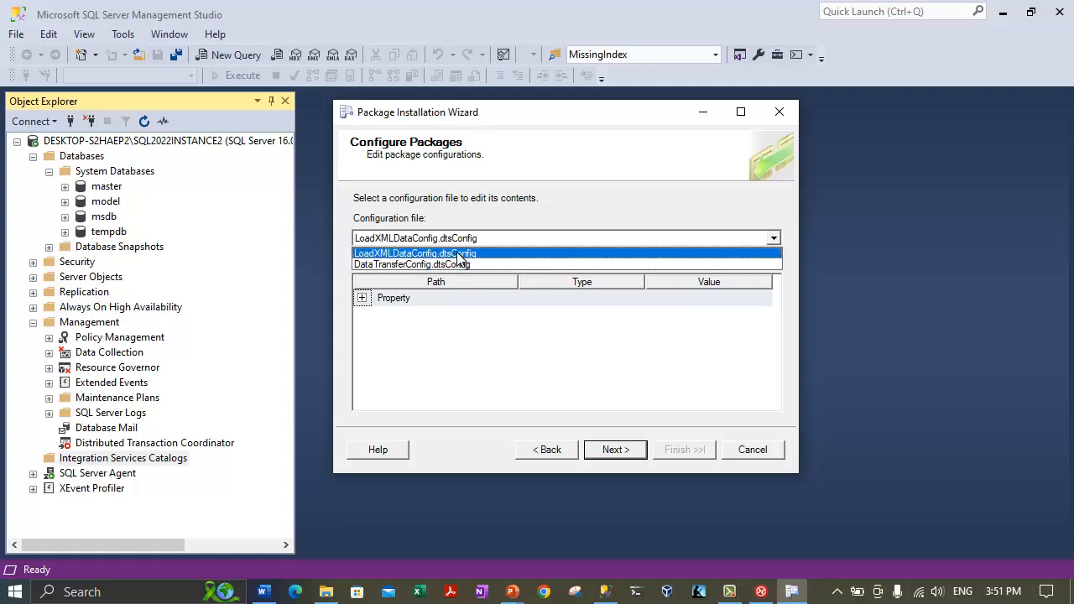
pyautogui.click(427, 330)
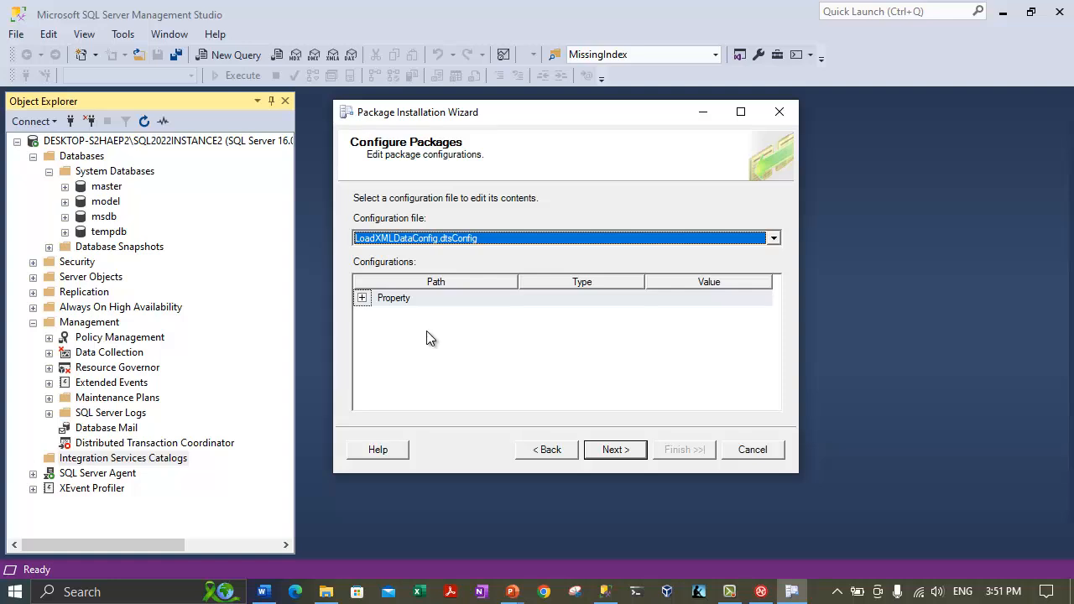
pyautogui.click(417, 243)
pyautogui.click(400, 264)
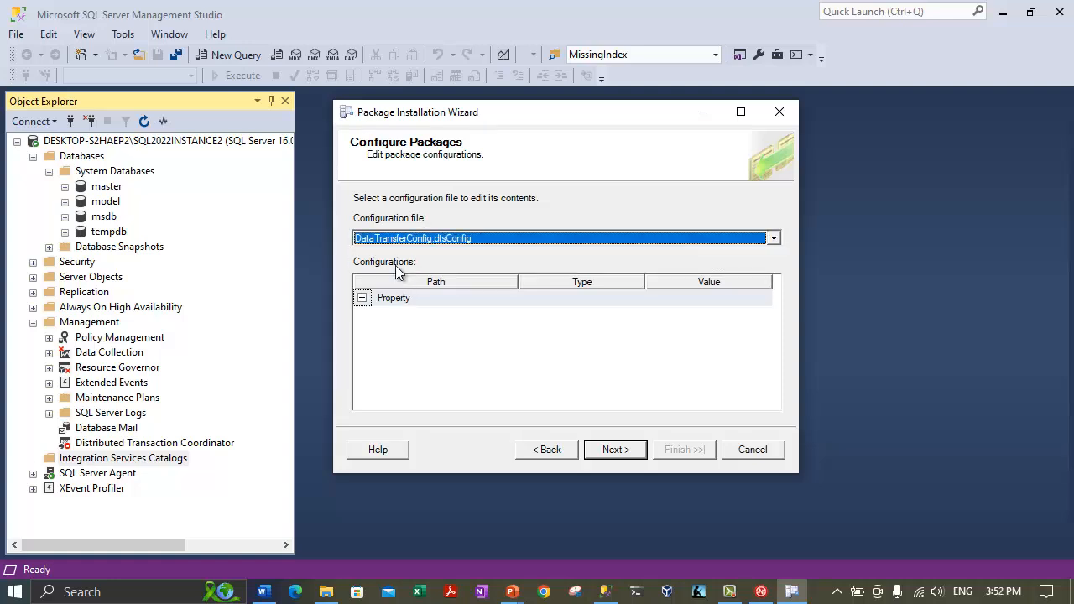
# Expand Property, widen the path column, and select 'Deploying Packages' in the first connection path.
pyautogui.click(408, 338)
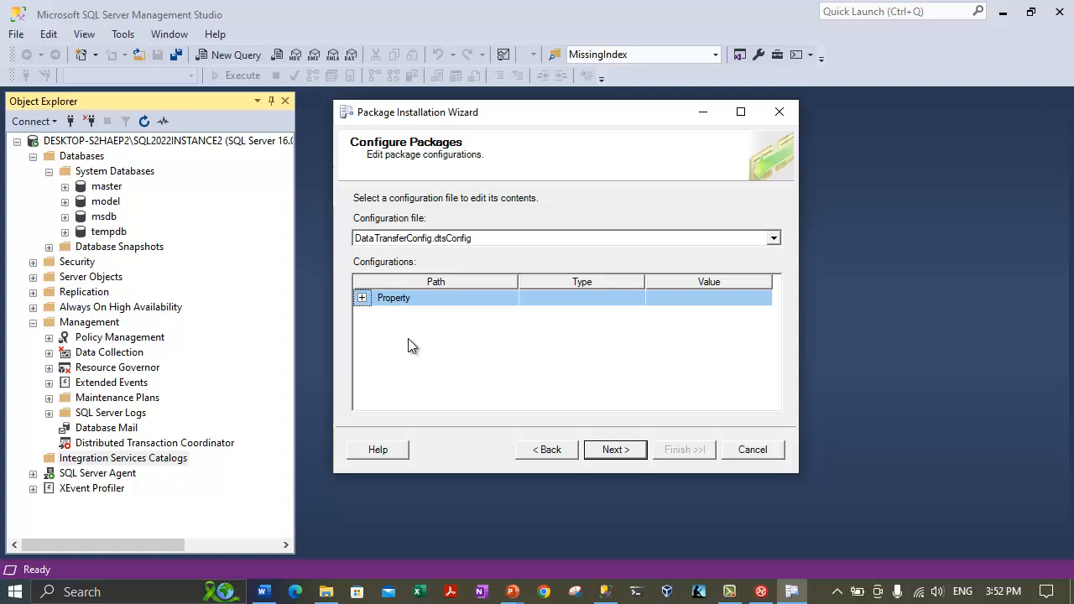
pyautogui.click(361, 298)
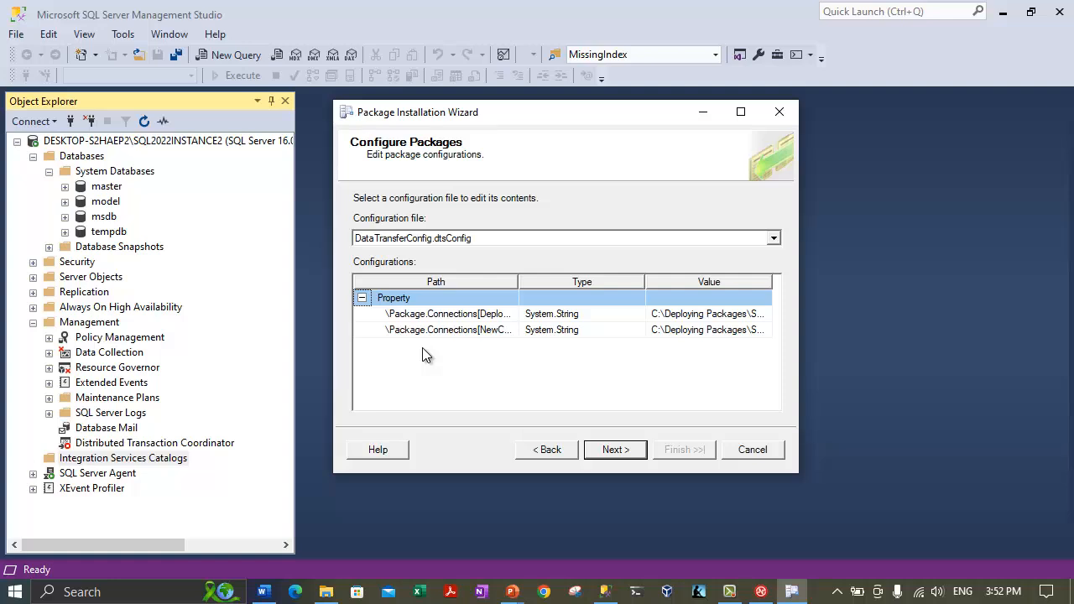
pyautogui.doubleClick(520, 282)
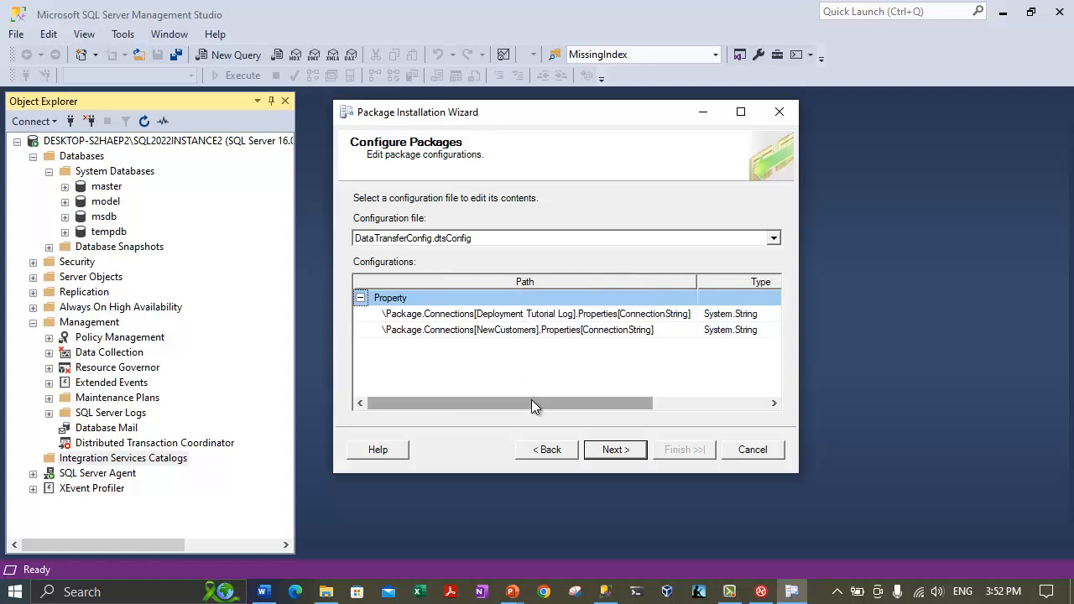
pyautogui.moveTo(531, 399); pyautogui.dragTo(646, 404)
pyautogui.click(688, 313)
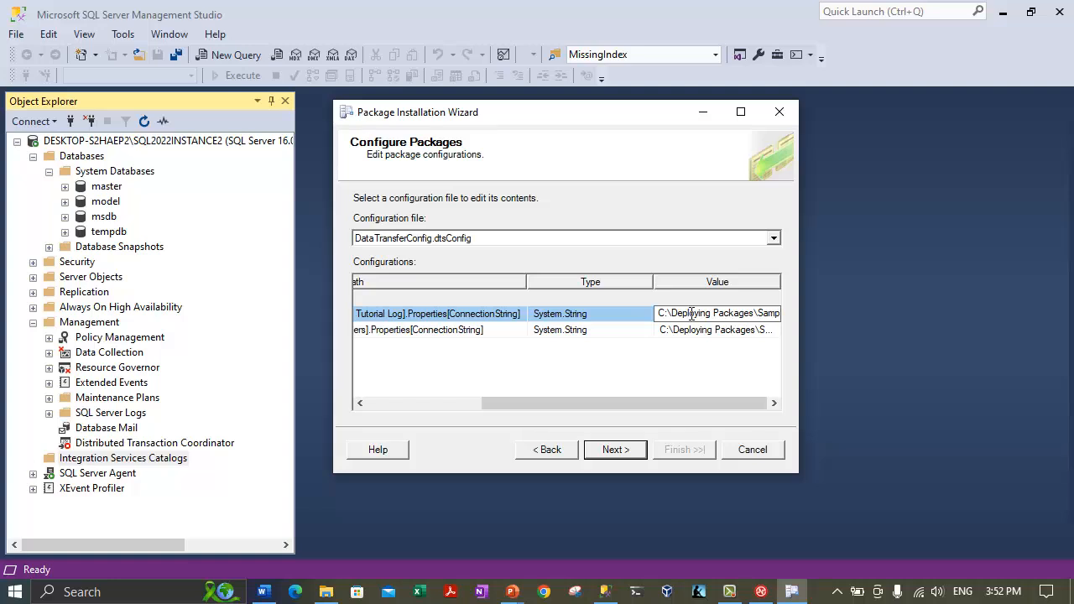
pyautogui.moveTo(676, 313); pyautogui.dragTo(748, 310)
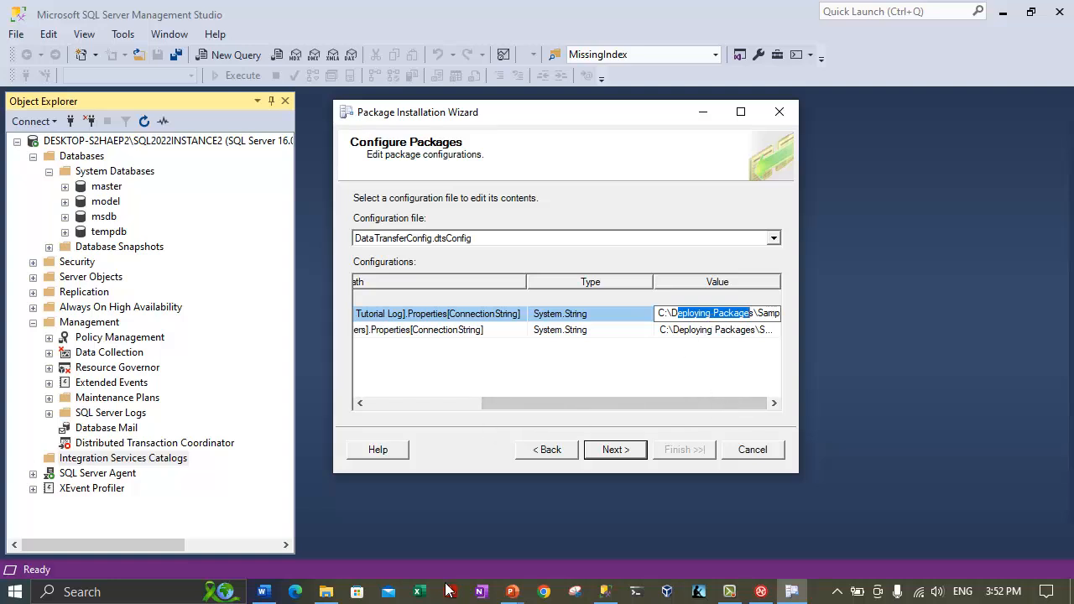
# Copy the DeploymentTutorialInstall folder name from C: in Explorer via Rename, then minimize Explorer.
pyautogui.click(324, 592)
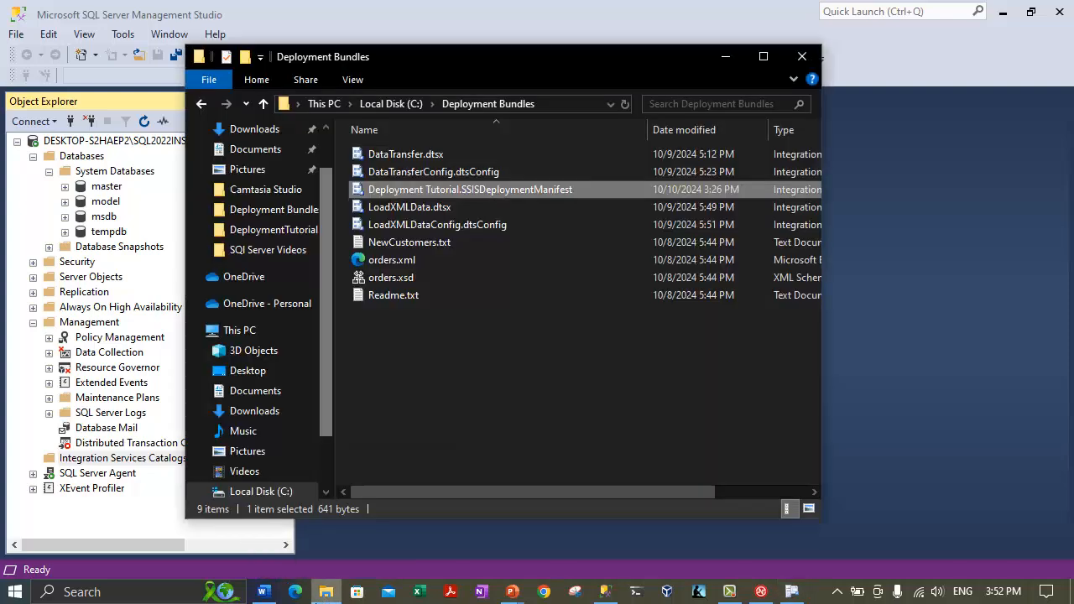
pyautogui.click(392, 103)
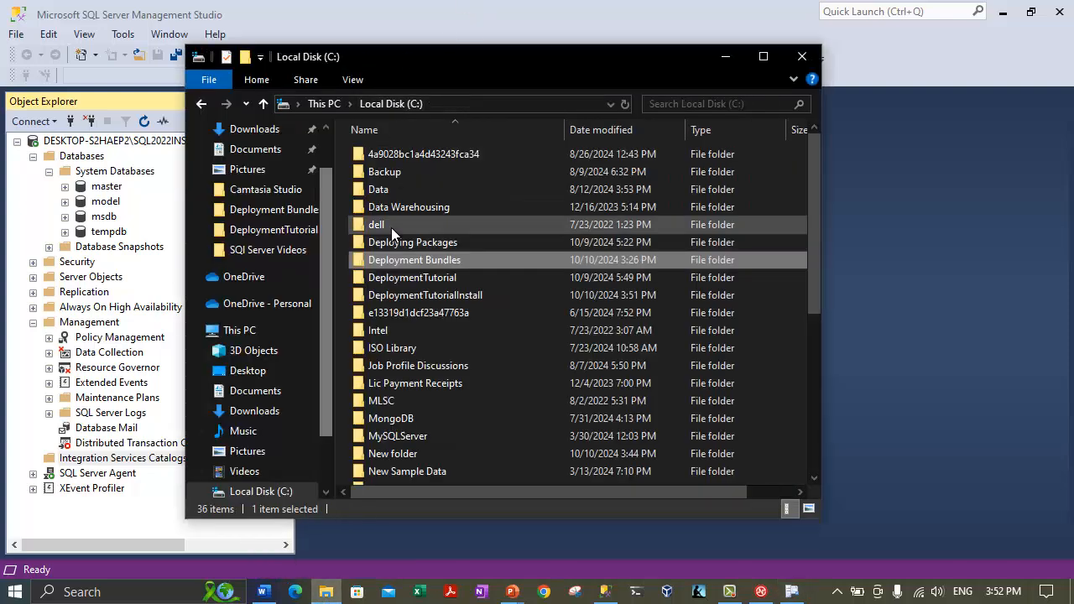
pyautogui.rightClick(429, 296)
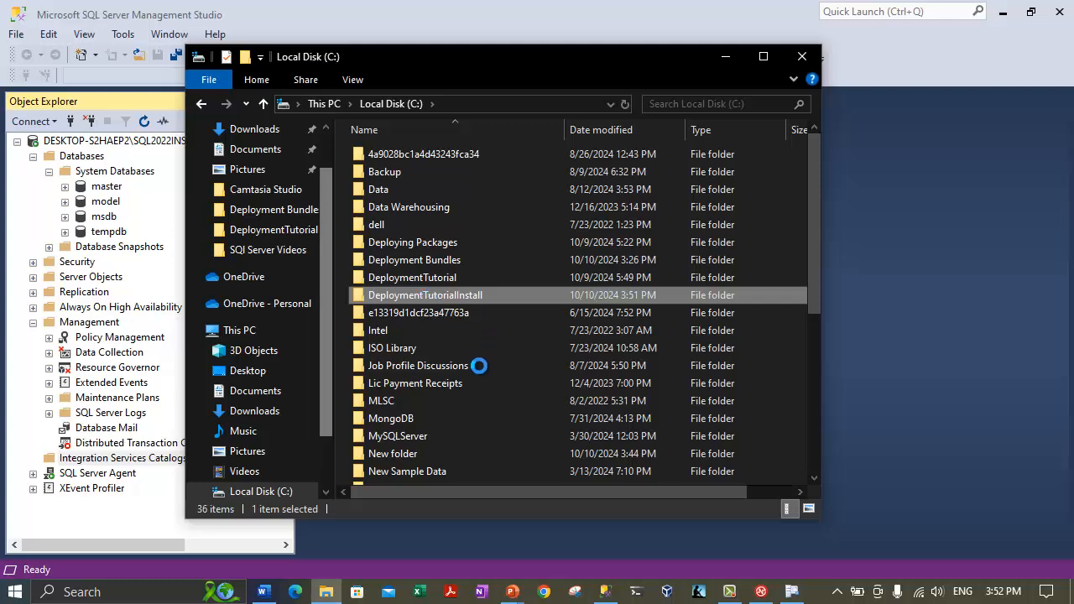
pyautogui.click(475, 542)
pyautogui.hotkey('ctrl', 'c')
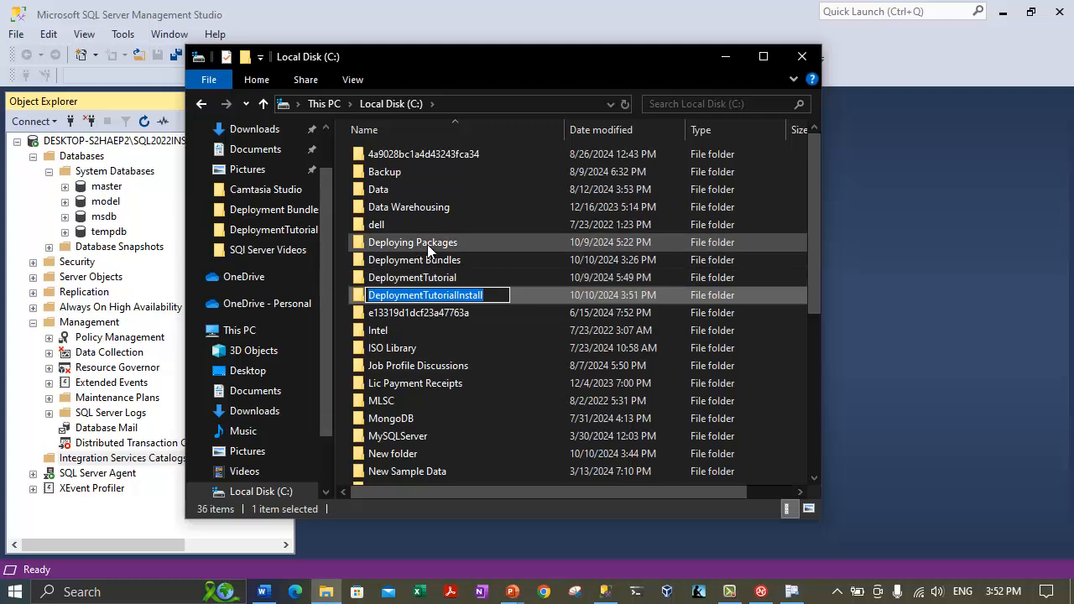
pyautogui.click(724, 58)
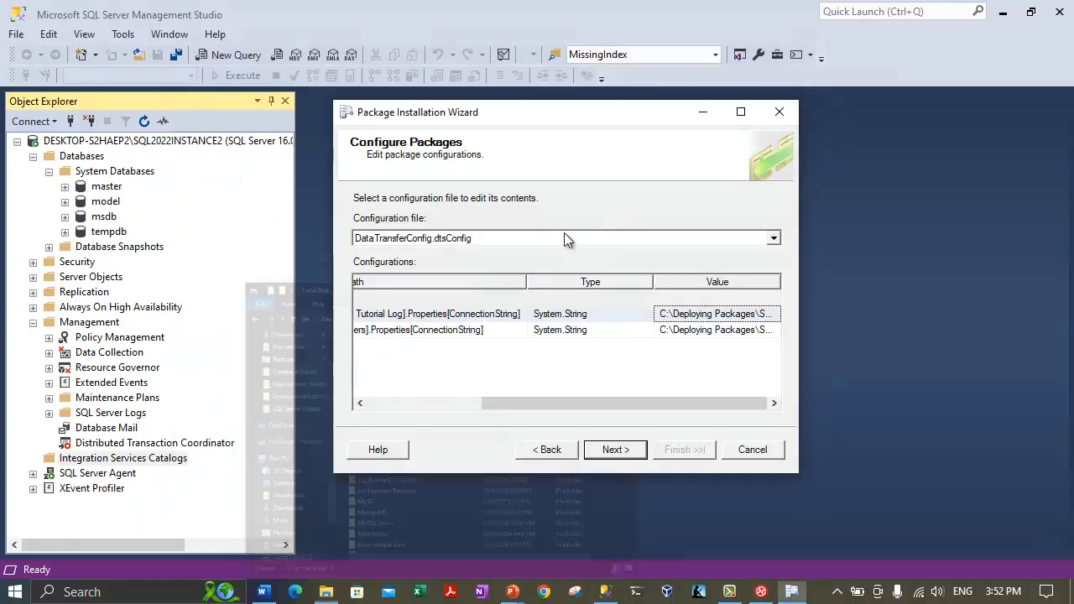
# Replace 'Deploying Packages' with DeploymentTutorialInstall in both DataTransferConfig.dtsConfig connection paths.
pyautogui.click(697, 316)
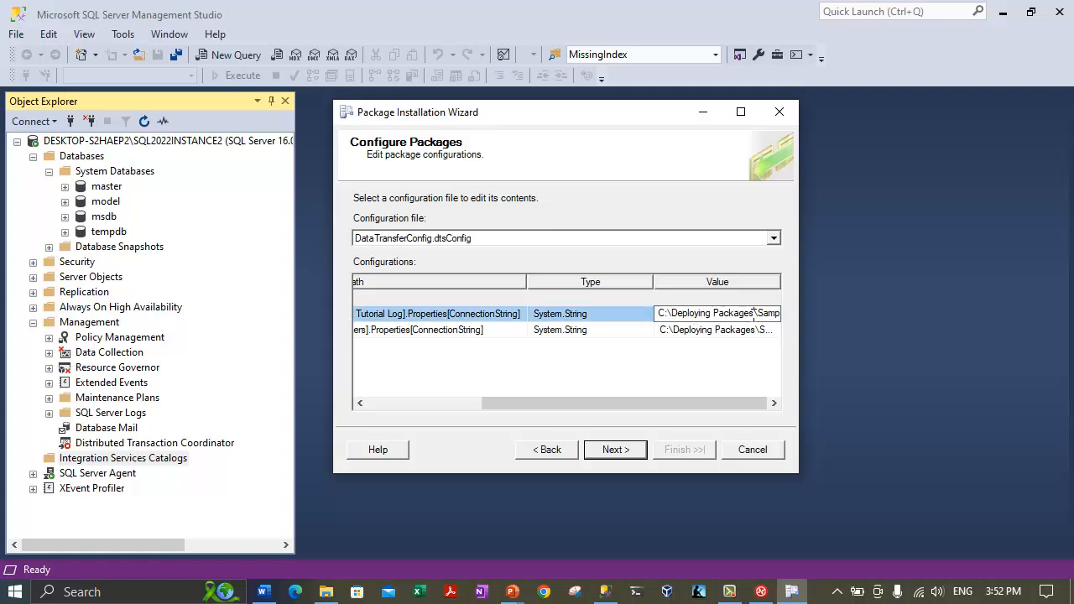
pyautogui.hotkey('ctrl', 'a')
pyautogui.hotkey('ctrl', 'v')
pyautogui.click(762, 331)
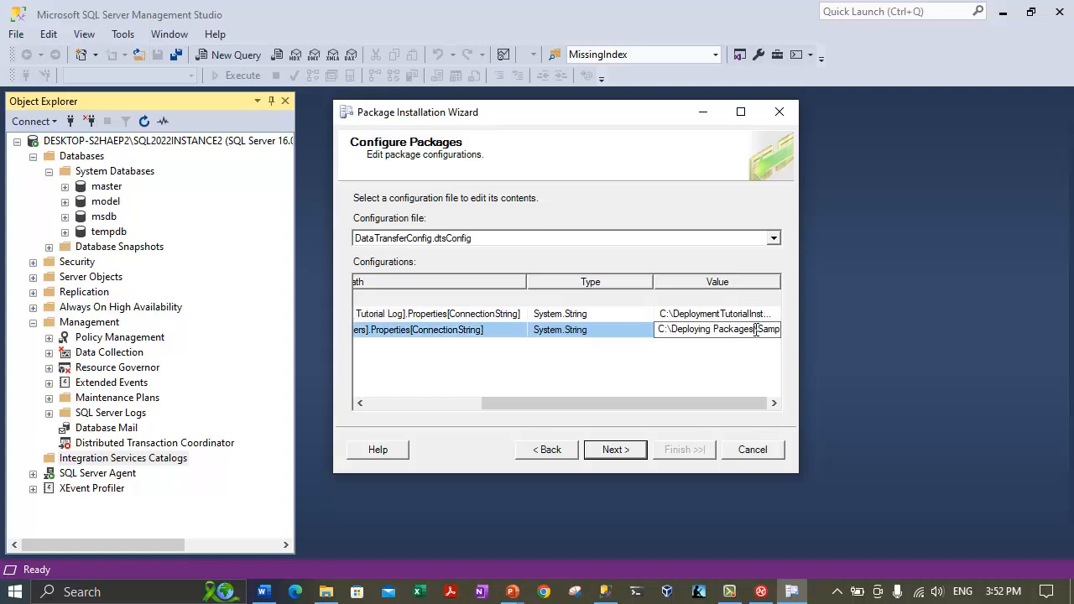
pyautogui.moveTo(754, 330); pyautogui.dragTo(678, 321)
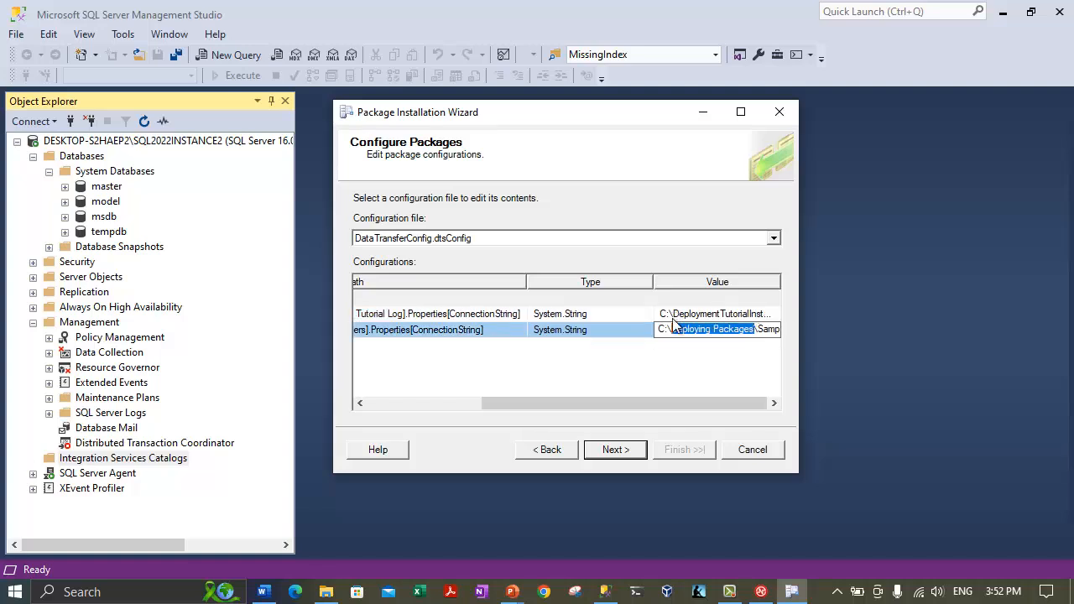
pyautogui.hotkey('ctrl', 'v')
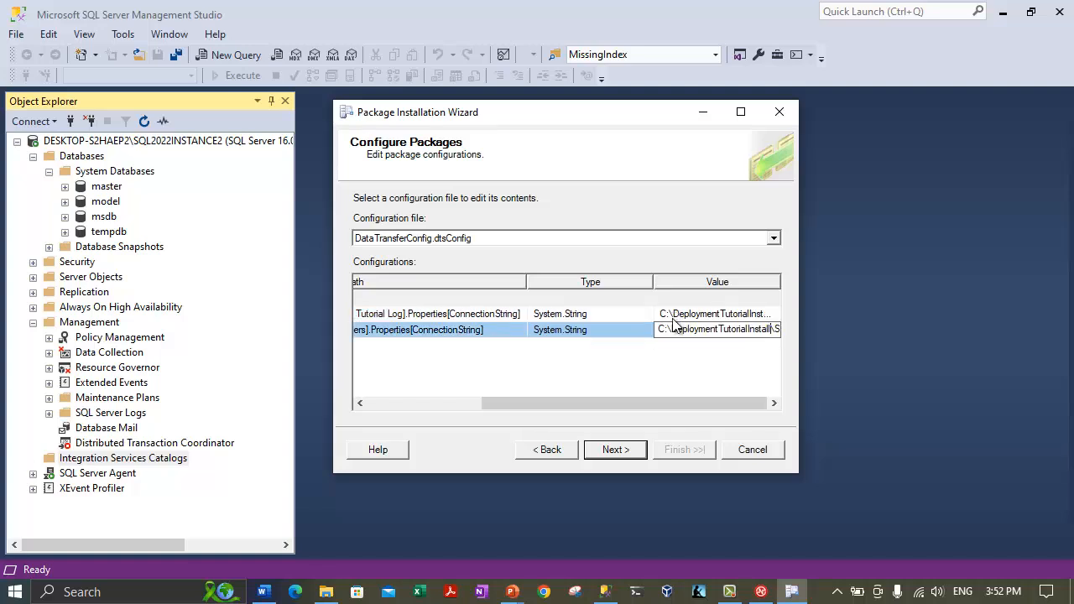
pyautogui.click(590, 378)
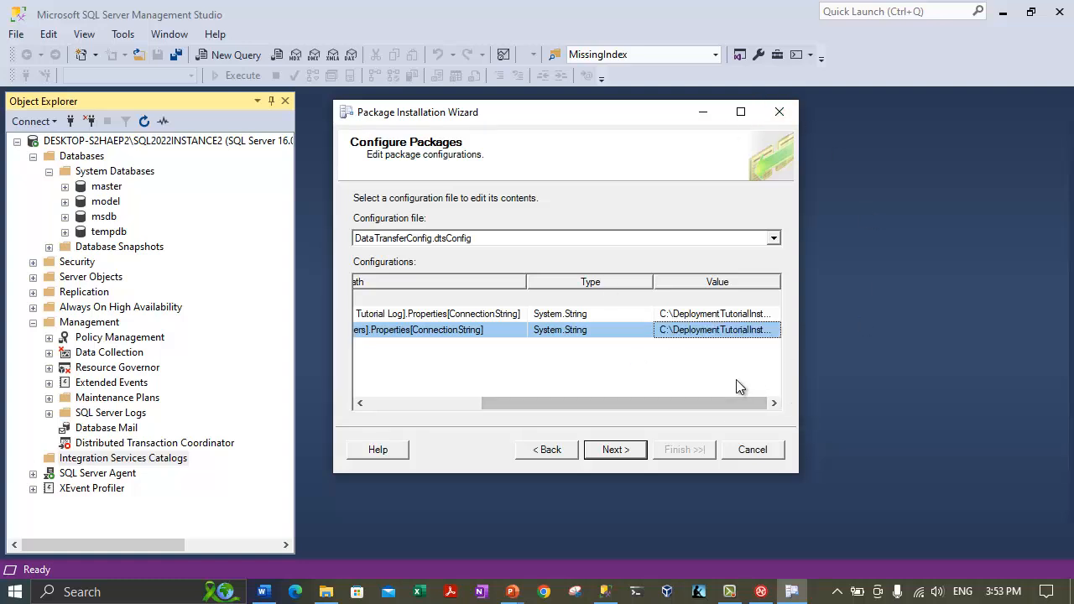
# In LoadXMLDataConfig.dtsConfig, repoint the orders.xml and orders.xsd paths to DeploymentTutorialInstall.
pyautogui.click(419, 238)
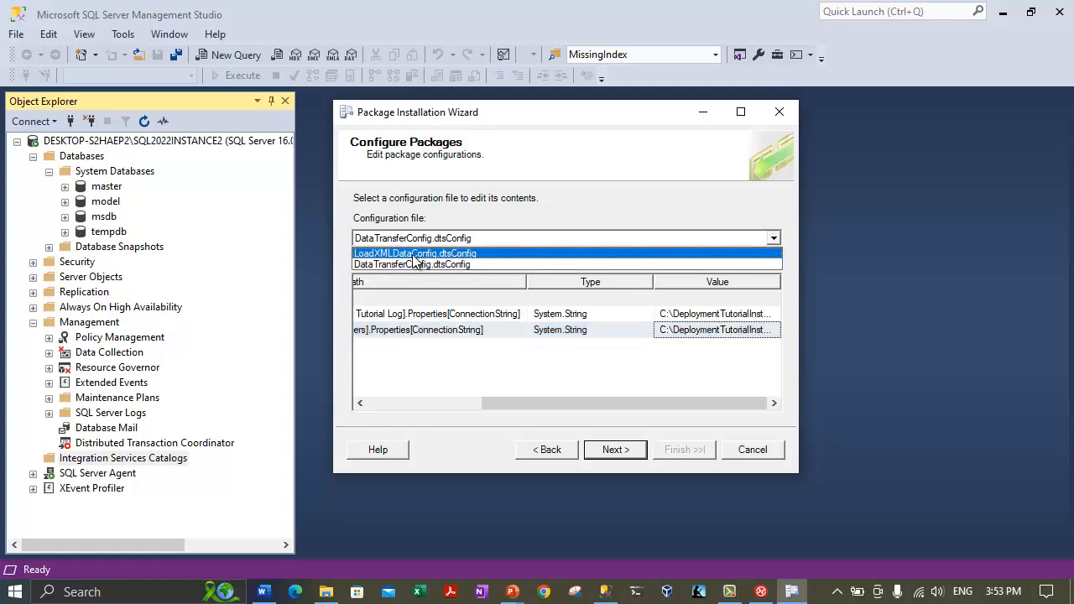
pyautogui.click(415, 254)
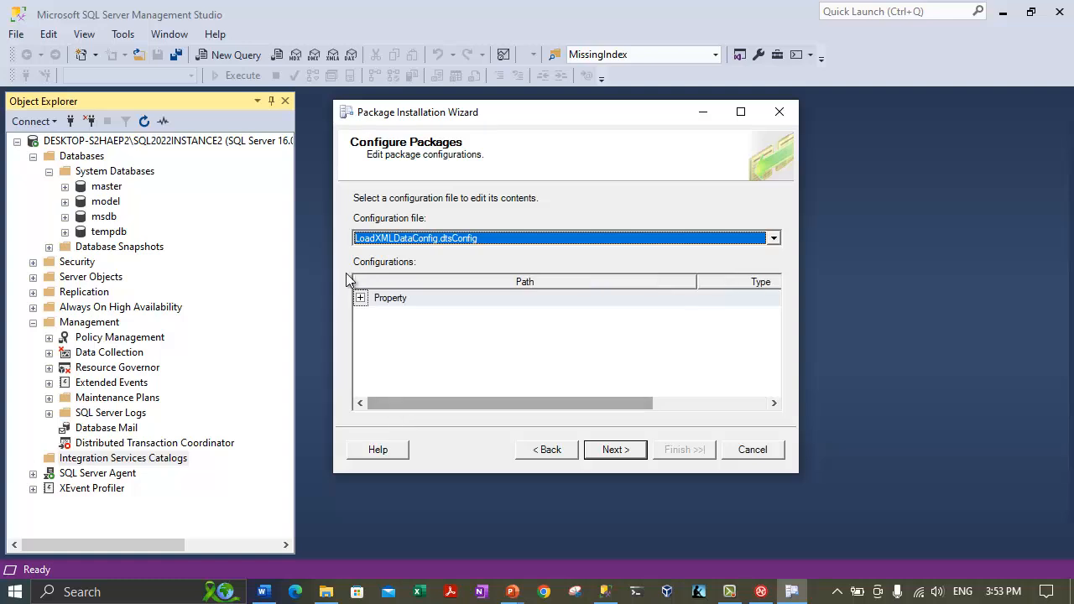
pyautogui.click(360, 297)
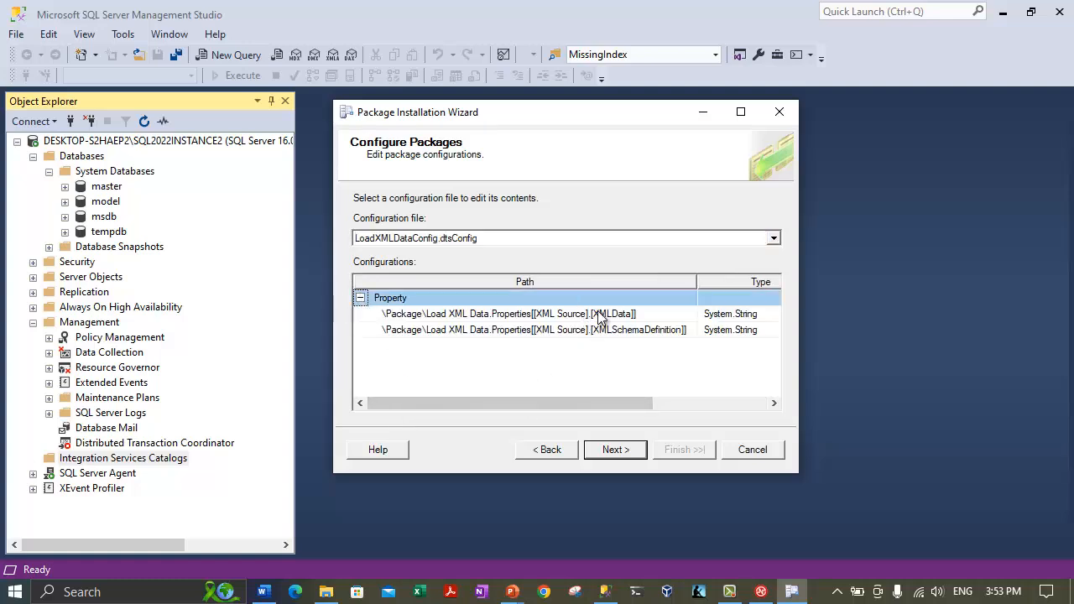
pyautogui.moveTo(594, 405); pyautogui.dragTo(765, 401)
pyautogui.doubleClick(781, 283)
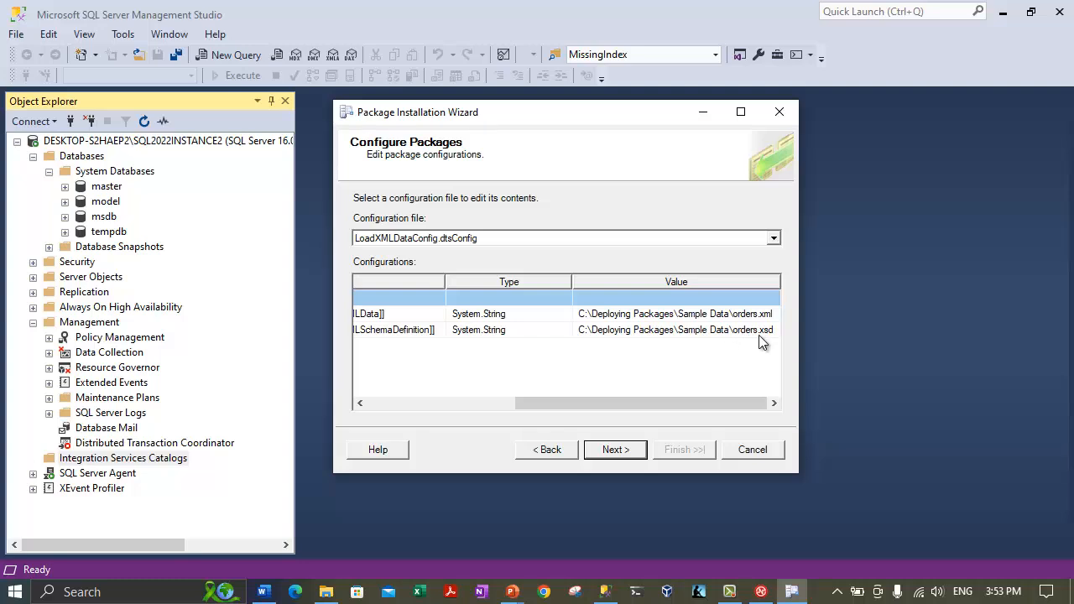
pyautogui.click(635, 313)
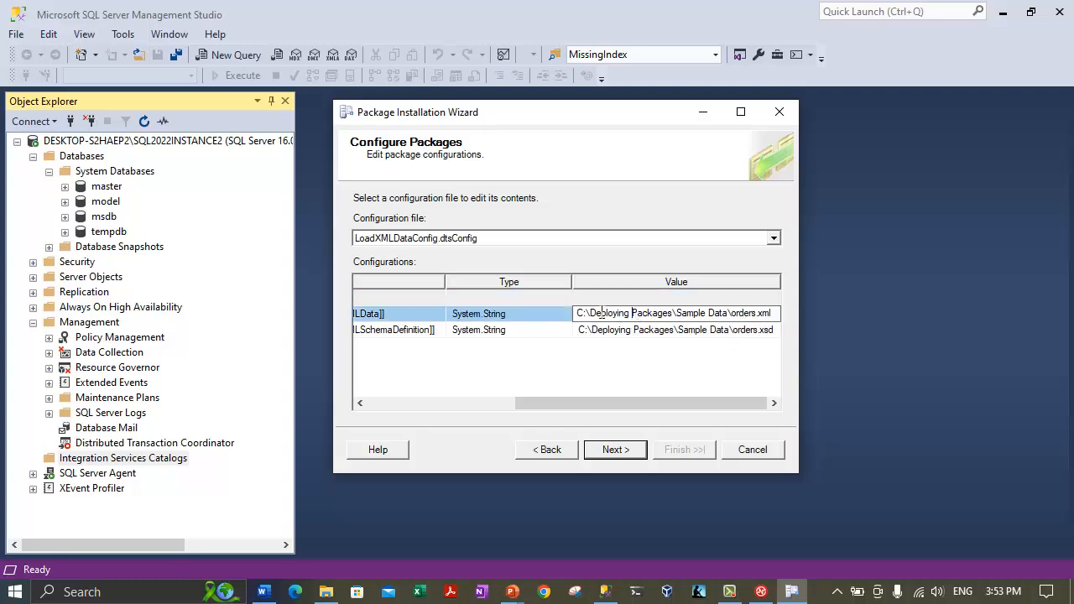
pyautogui.moveTo(590, 313); pyautogui.dragTo(671, 320)
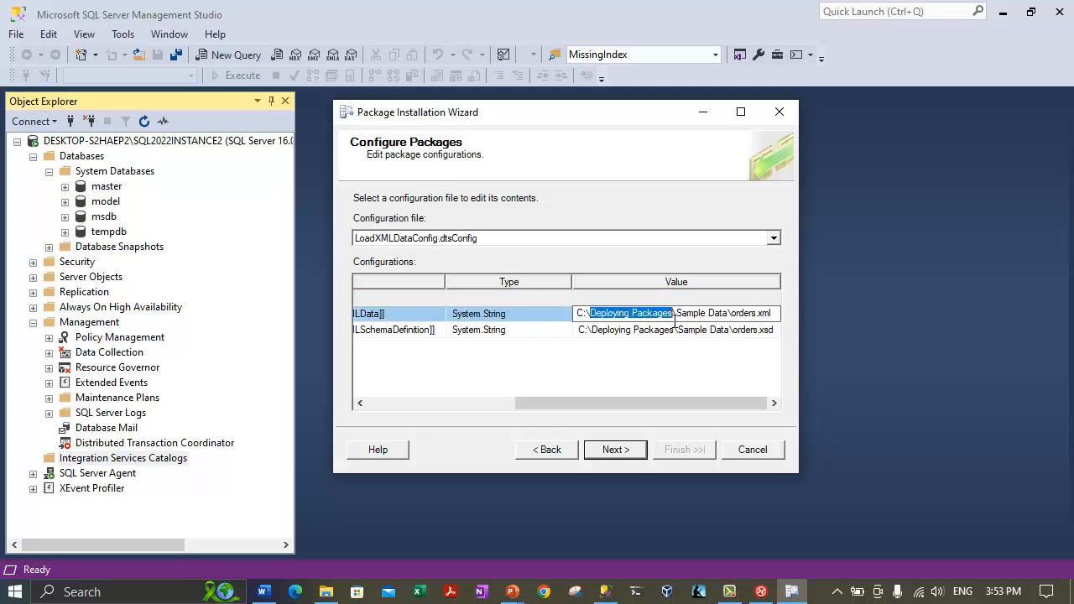
pyautogui.write('DeploymentTutorialInstall')
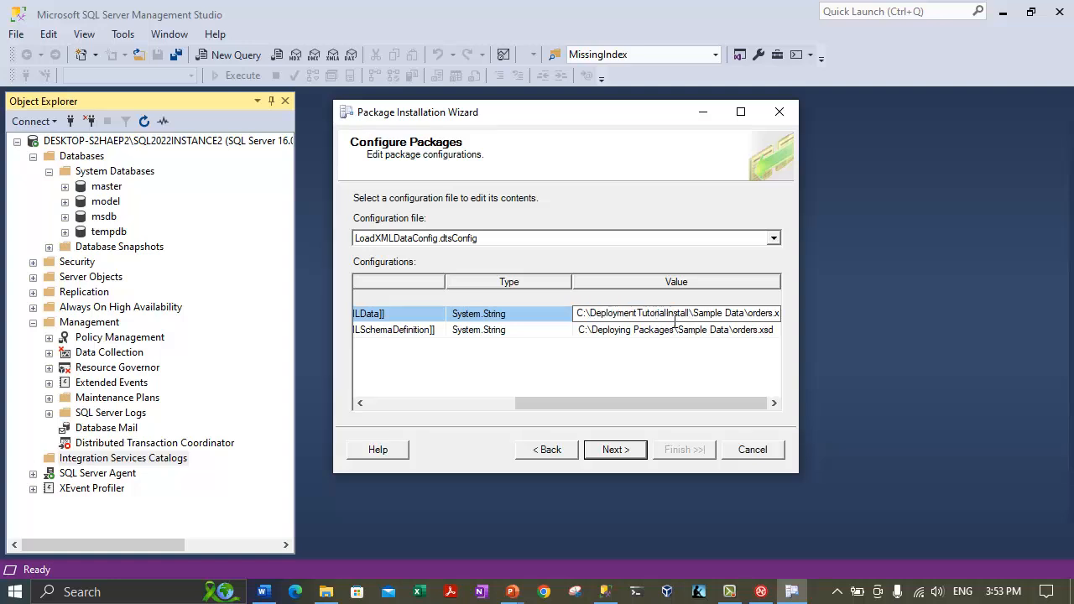
pyautogui.moveTo(673, 329); pyautogui.dragTo(591, 333)
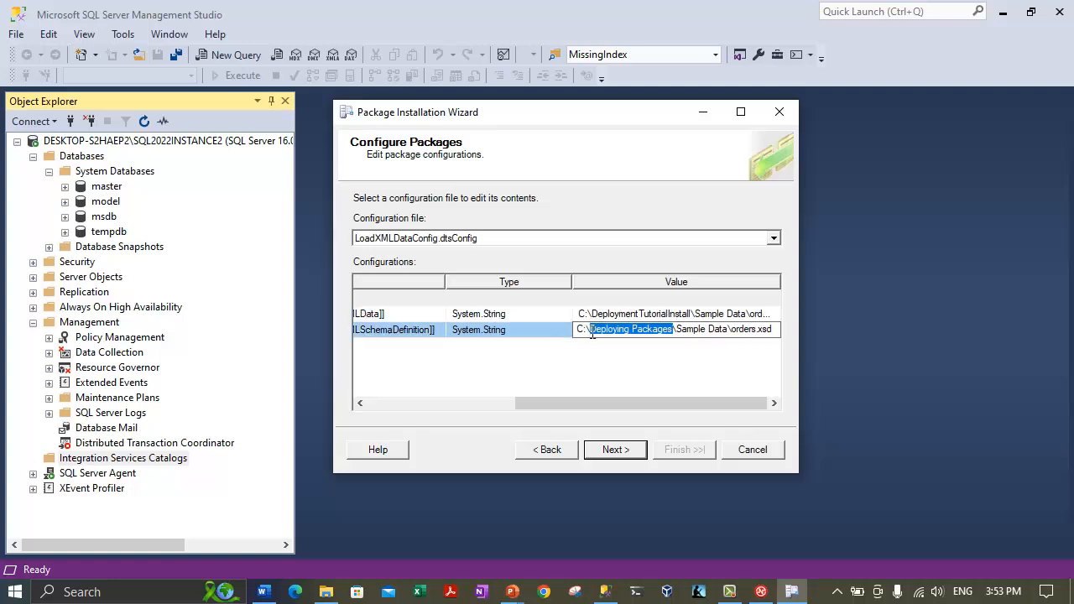
pyautogui.write('DeploymentTutorialInstall')
pyautogui.click(558, 383)
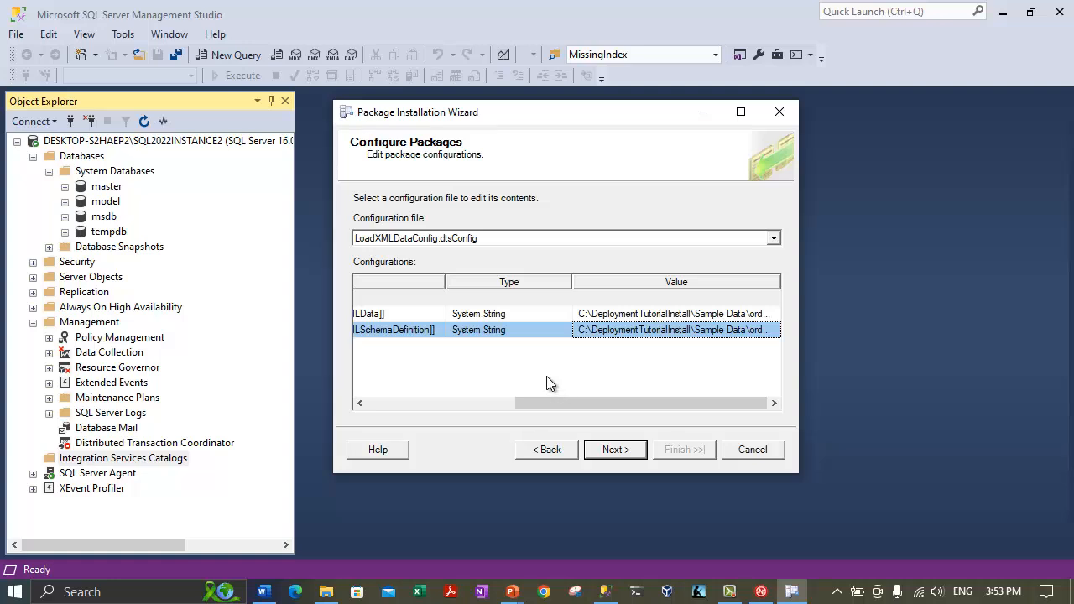
# Run validation, confirm LoadXMLData and DataTransfer both completed, and advance to the installation summary.
pyautogui.click(615, 450)
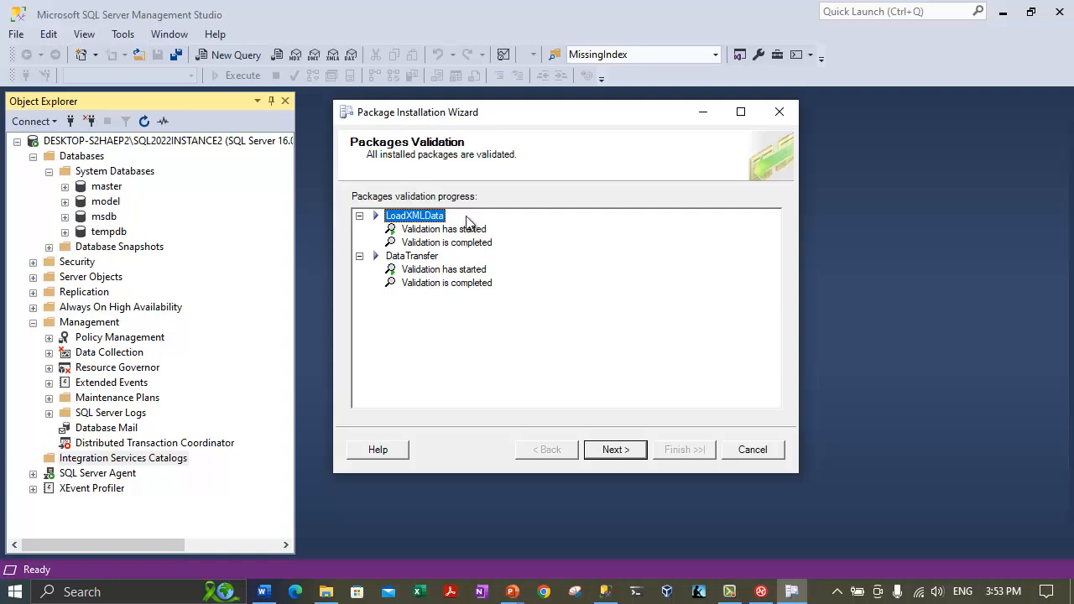
pyautogui.click(446, 230)
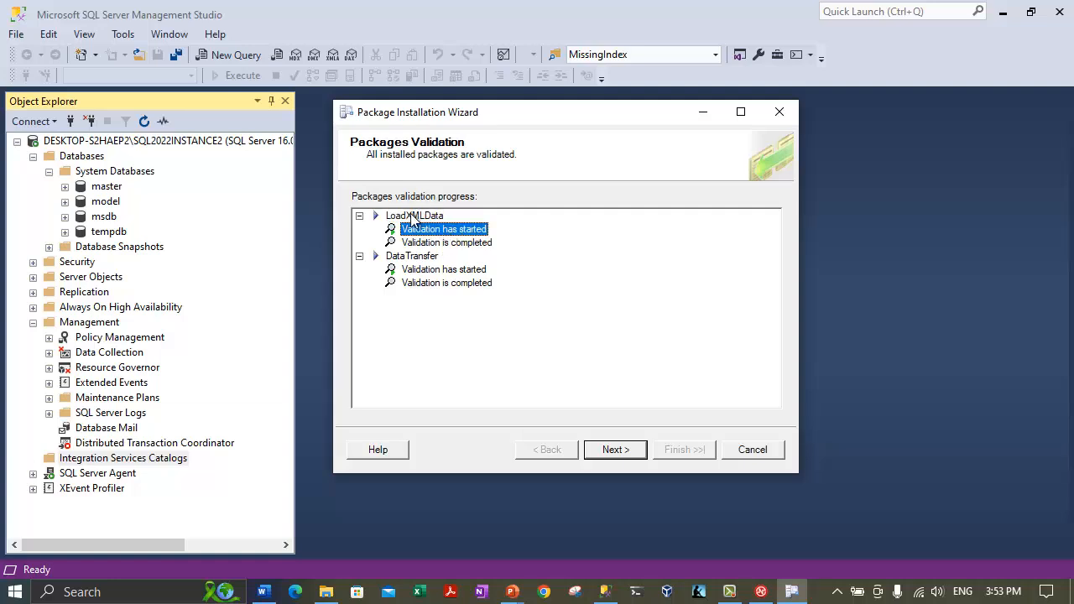
pyautogui.click(431, 242)
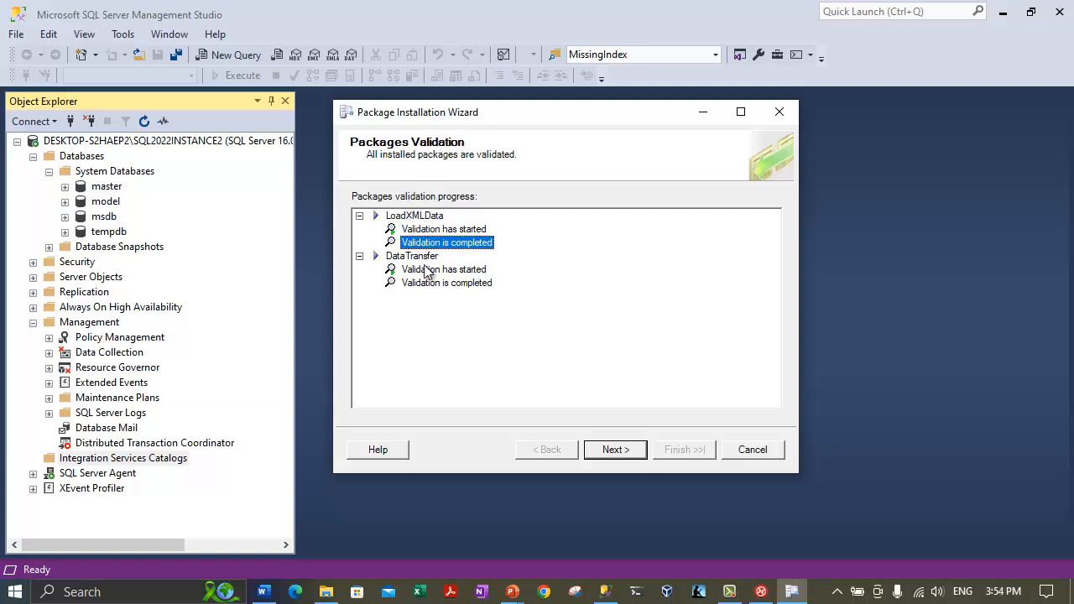
pyautogui.click(425, 269)
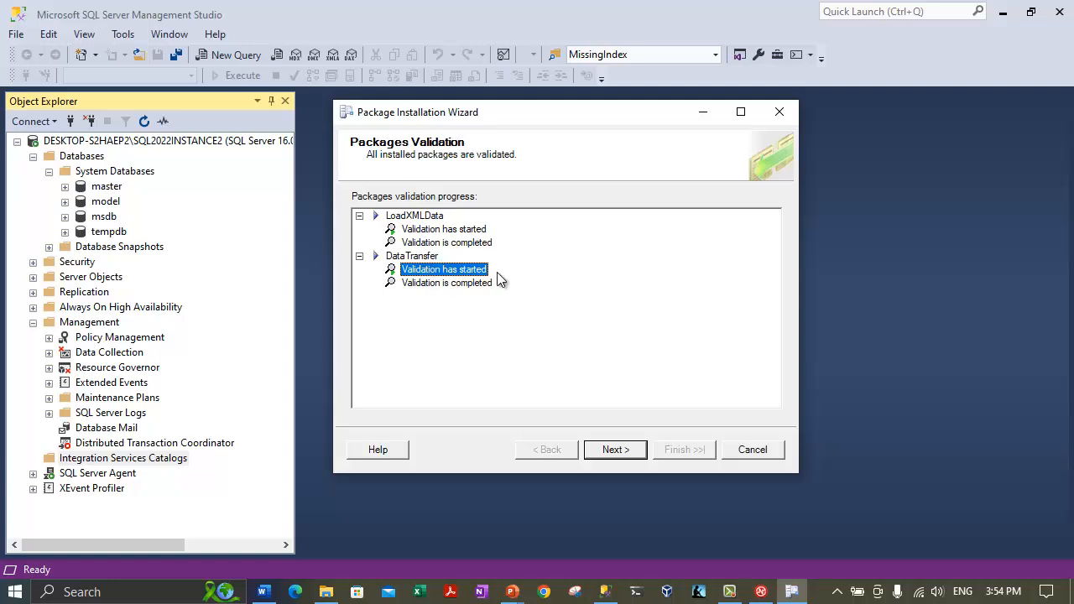
pyautogui.click(476, 285)
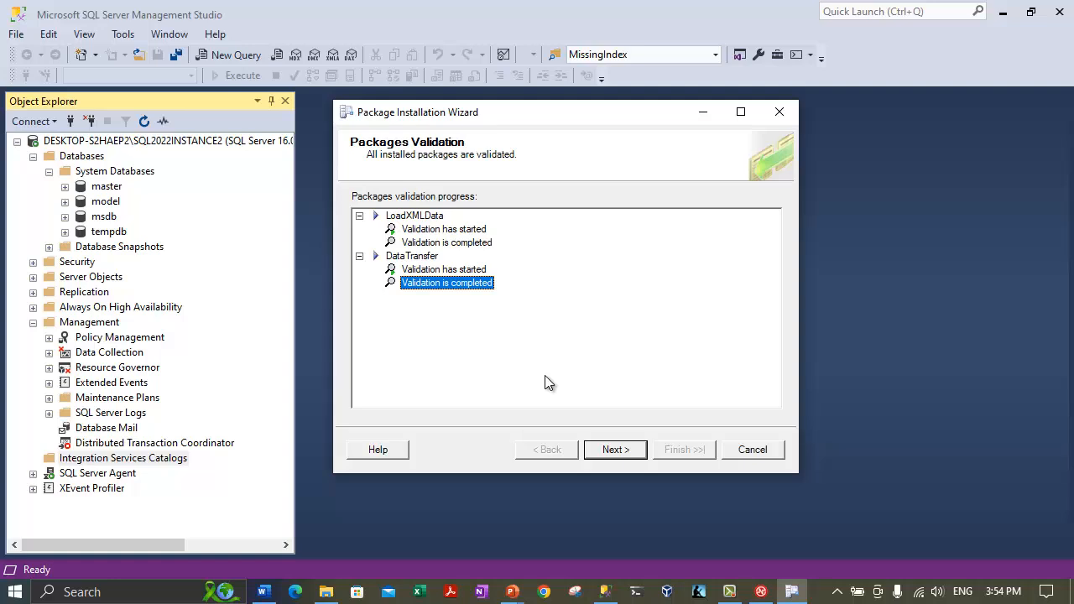
pyautogui.press('Return')
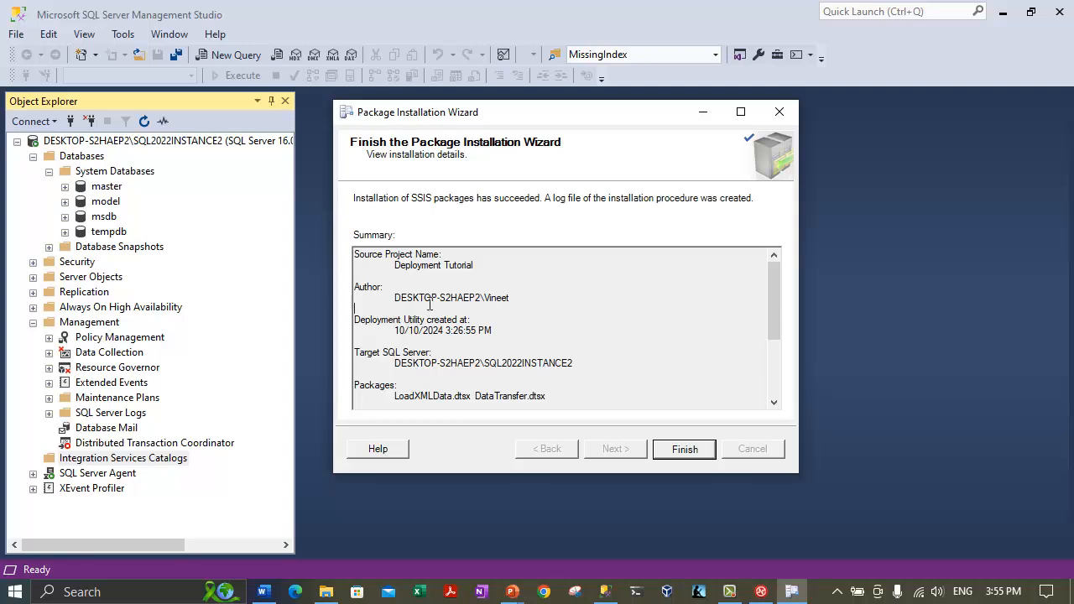
# Close the wizard, refresh Integration Services Catalogs, and expand it to find it empty.
pyautogui.scroll(-4, 423, 309)
pyautogui.scroll(2, 422, 310)
pyautogui.scroll(1, 422, 309)
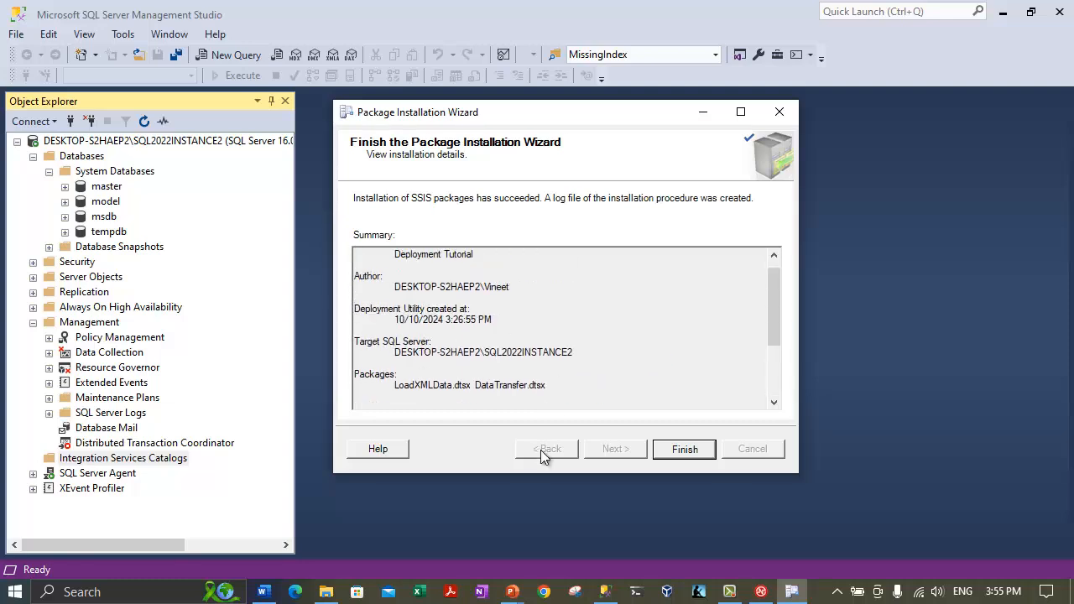
pyautogui.click(678, 449)
pyautogui.rightClick(118, 453)
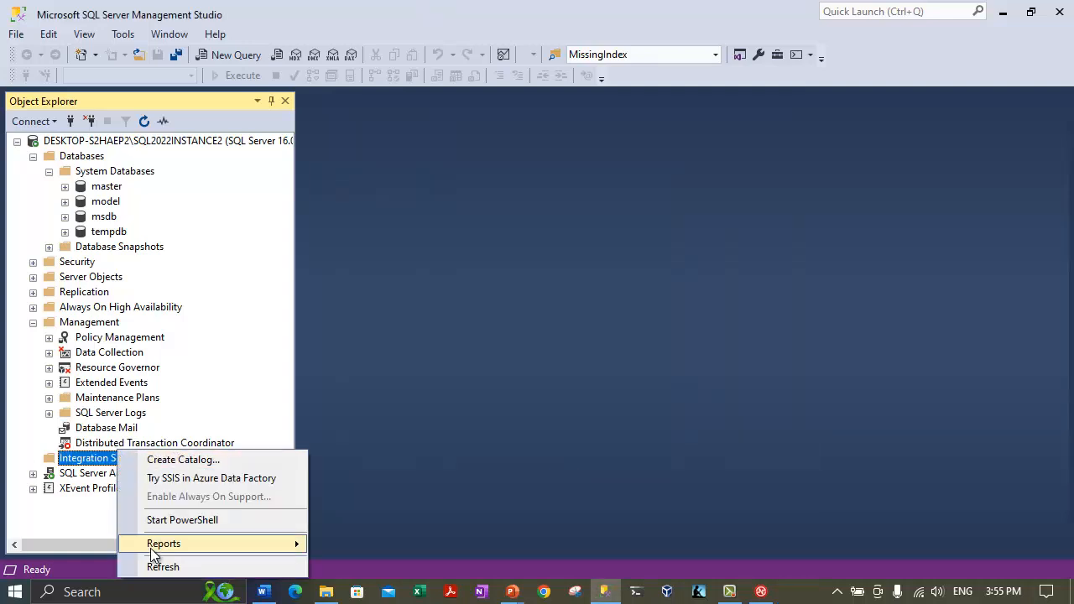
pyautogui.click(176, 567)
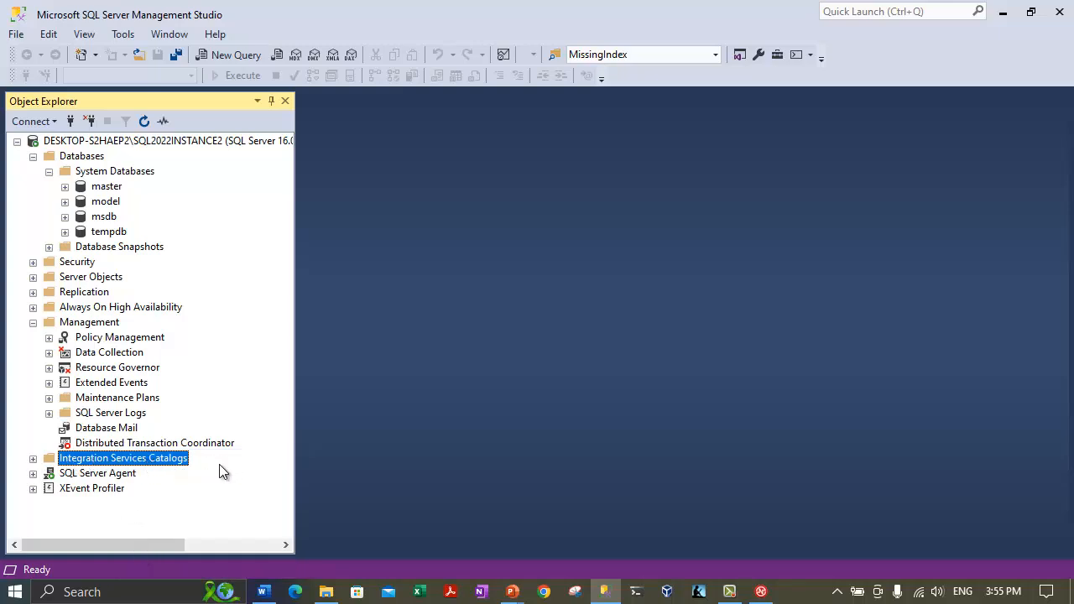
pyautogui.click(33, 458)
# Copy the 'Task 3: Test the Deployed Packages' line and paste it below the last paragraph.
pyautogui.hotkey('alt', 'Tab')
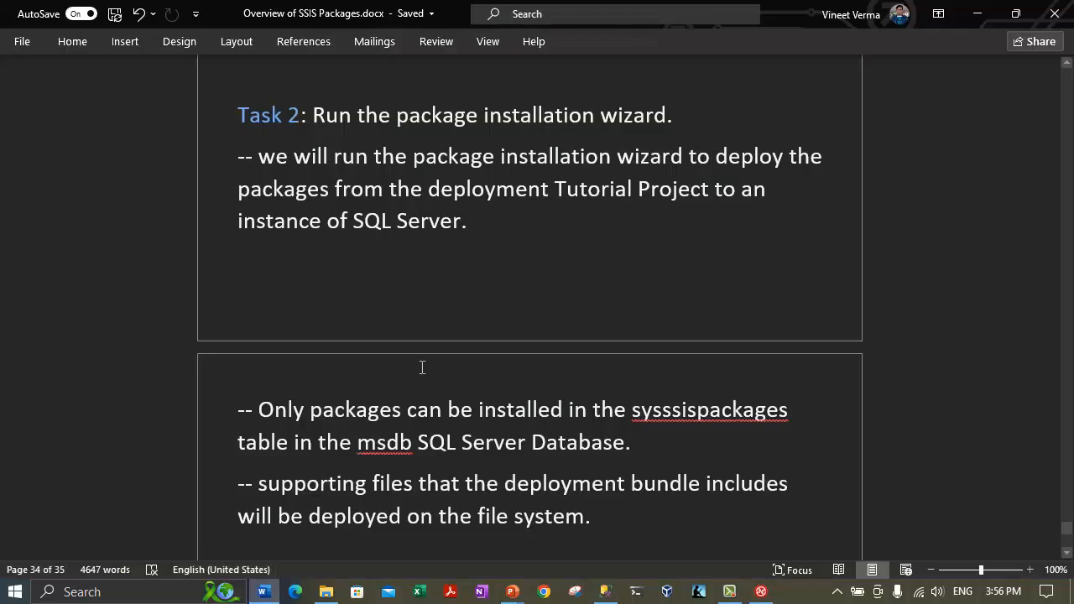
pyautogui.scroll(5, 422, 367)
pyautogui.scroll(-4, 418, 366)
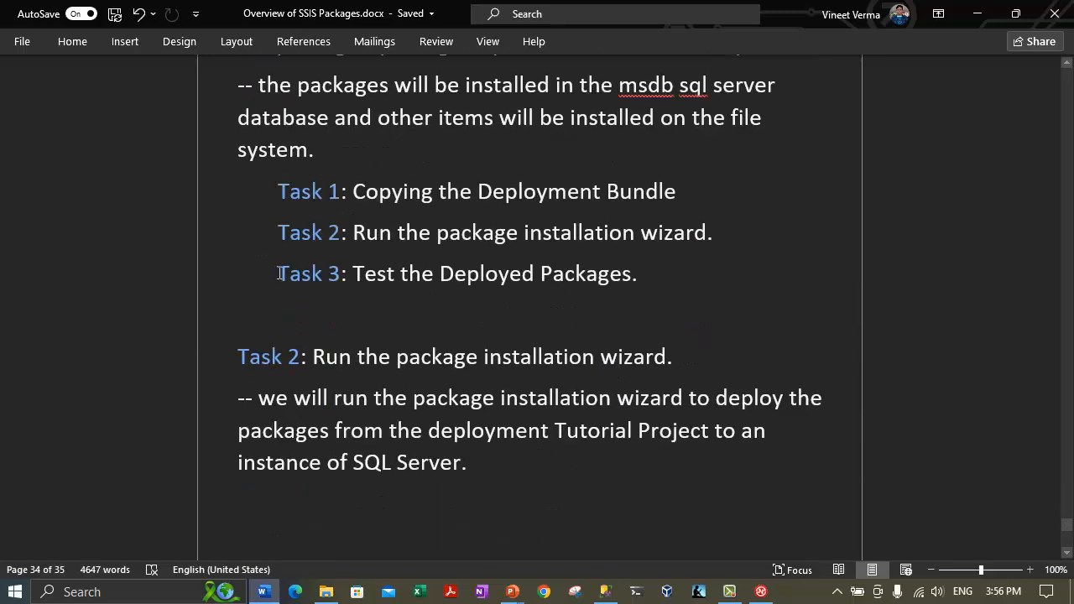
pyautogui.moveTo(278, 274); pyautogui.dragTo(630, 273)
pyautogui.hotkey('ctrl', 'c')
pyautogui.scroll(-5, 375, 411)
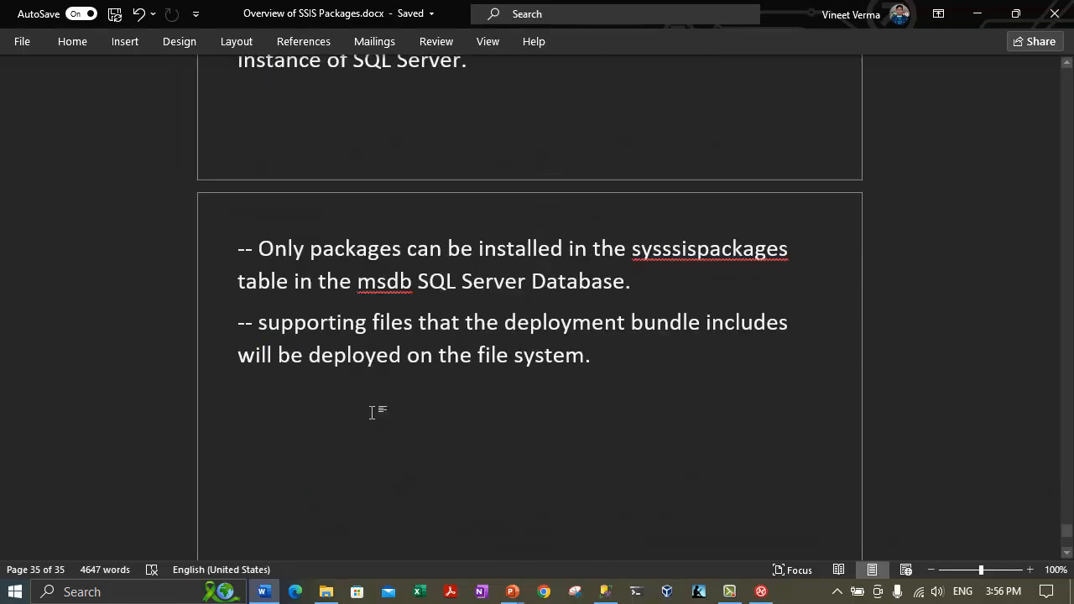
pyautogui.click(374, 410)
pyautogui.hotkey('ctrl', 'v')
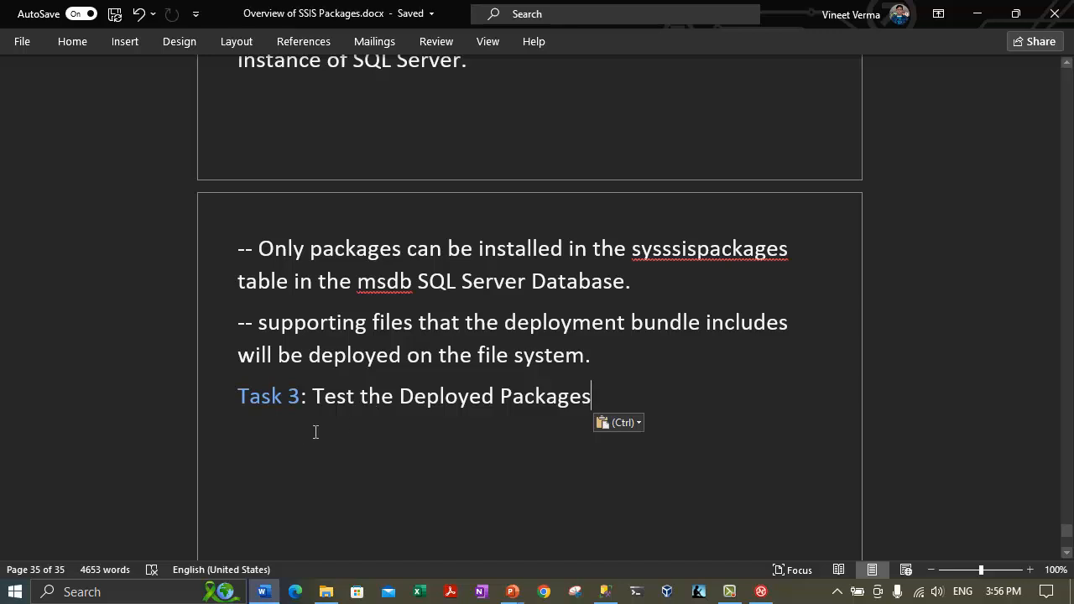
# Add the note '-- we will test the packages that we deployed to an instance of sql server.' and start a '--' line.
pyautogui.press('Return')
pyautogui.write('--')
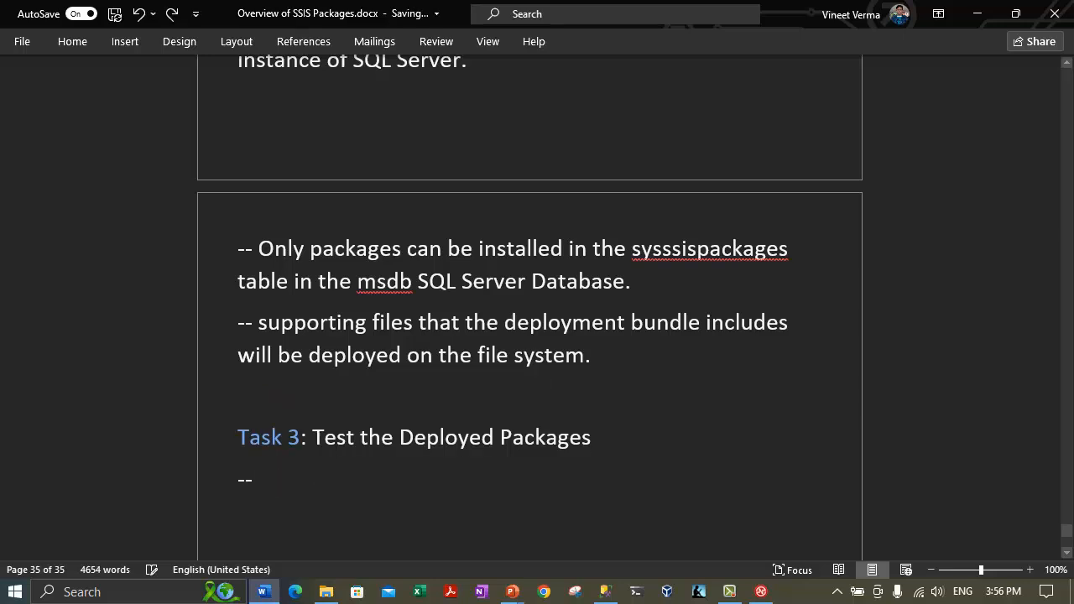
pyautogui.write(' we will test the packages ')
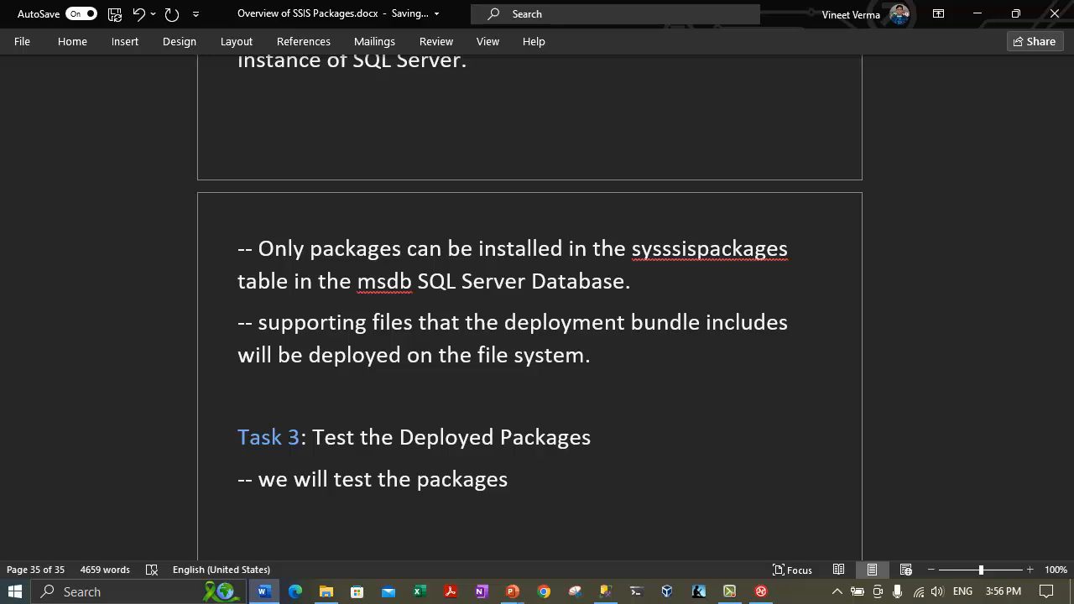
pyautogui.write('that we deployed')
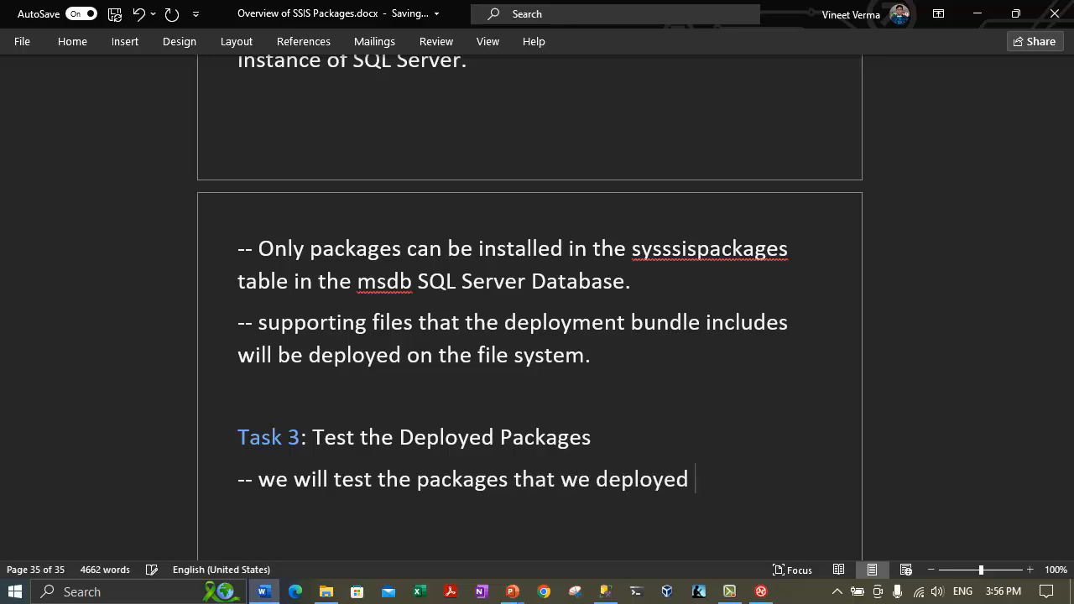
pyautogui.write(' to an inst')
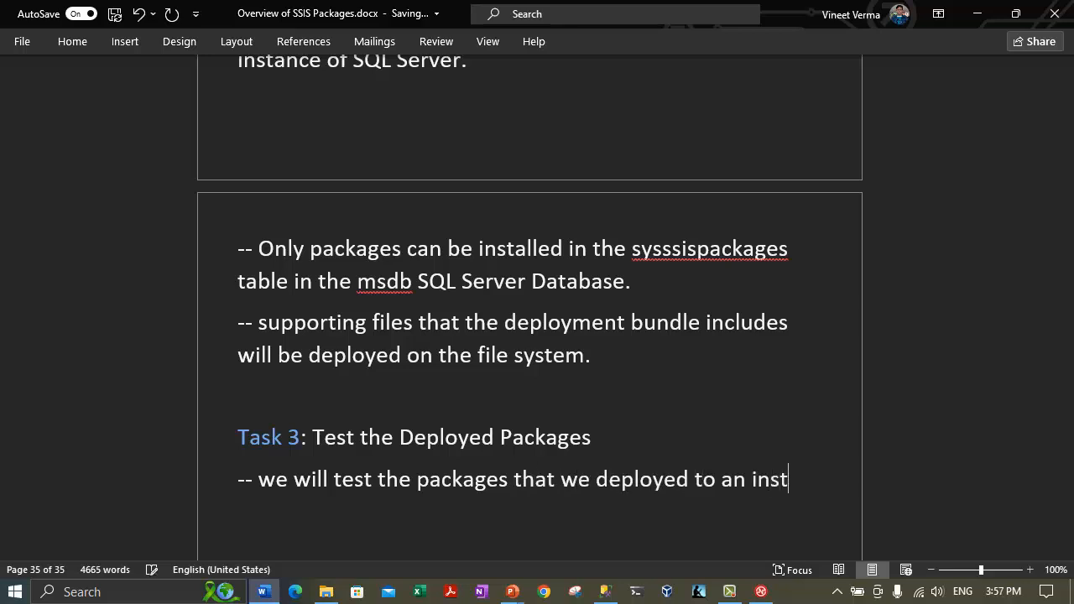
pyautogui.write('ance')
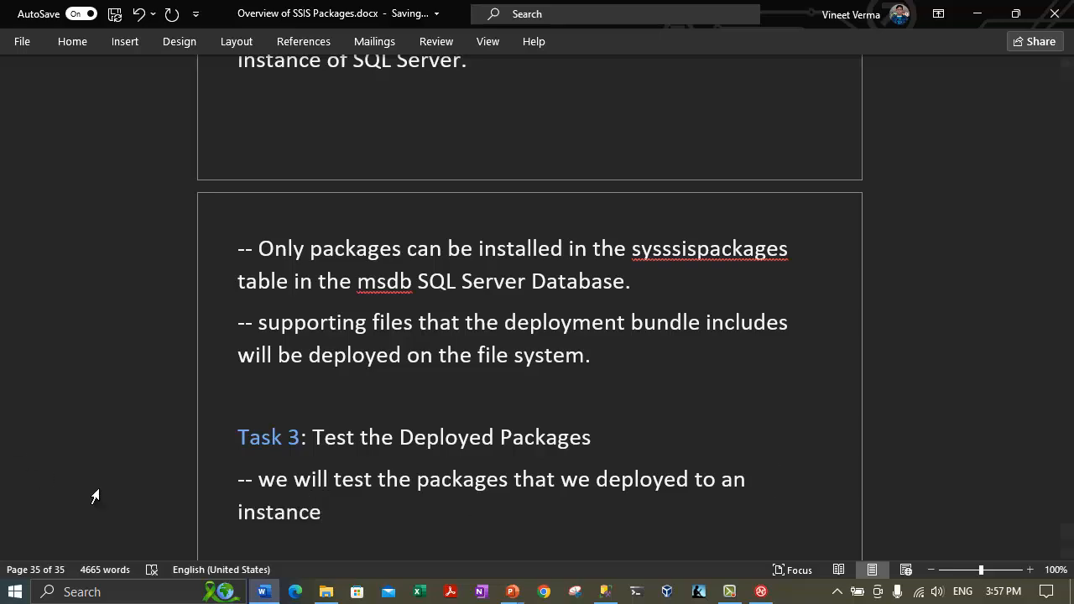
pyautogui.click(607, 594)
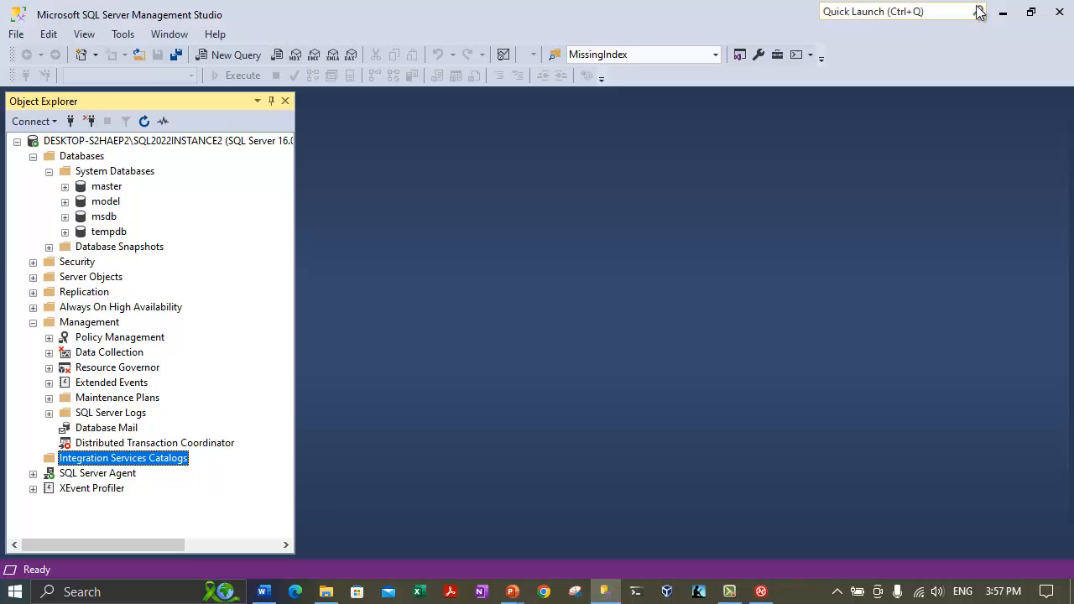
pyautogui.click(1003, 11)
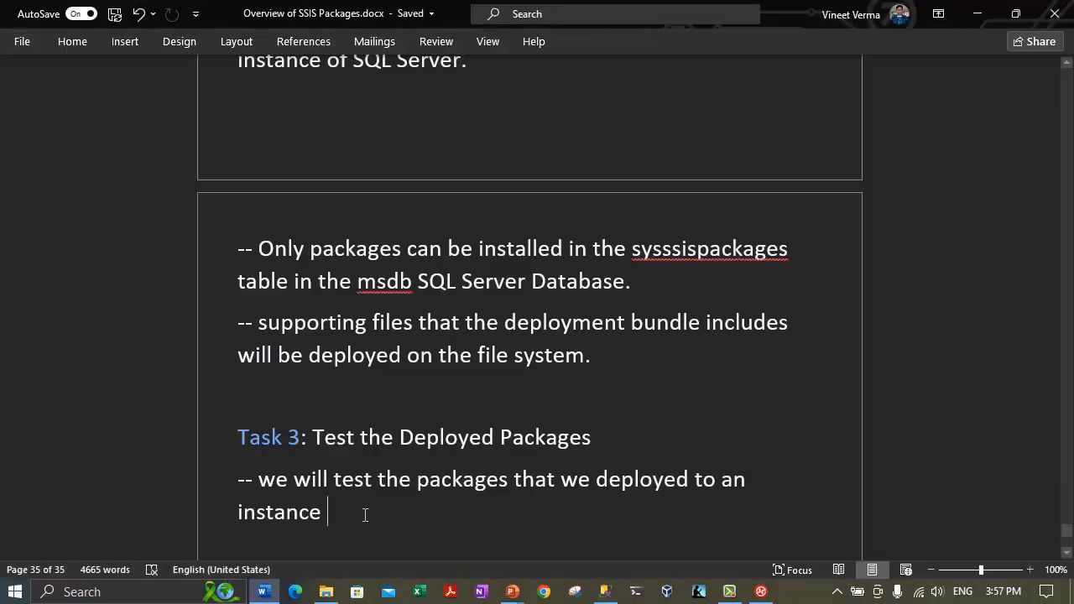
pyautogui.write('of sql server')
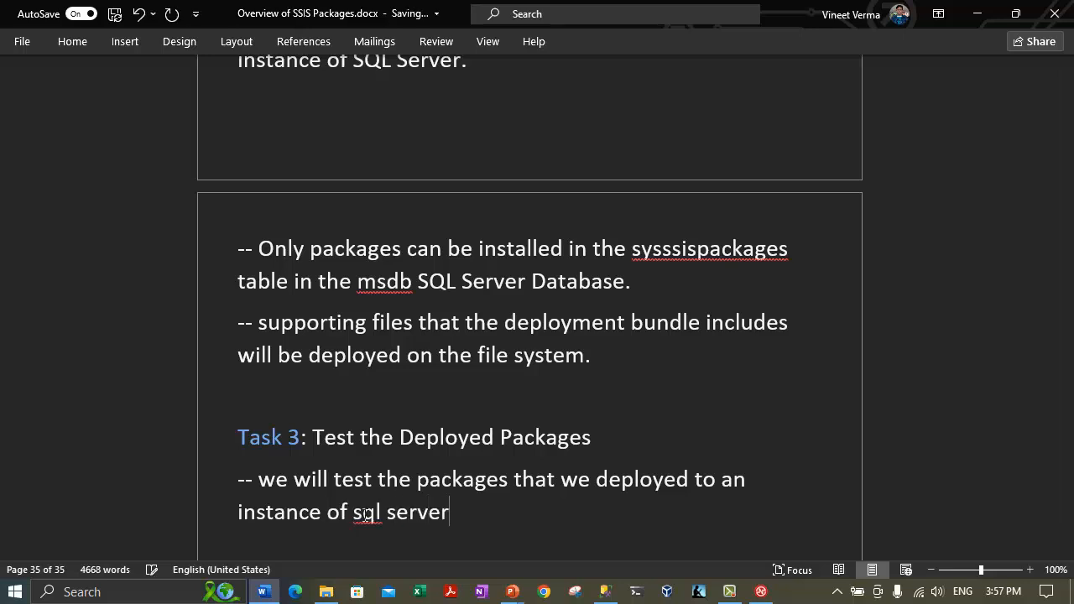
pyautogui.write('.')
pyautogui.press('Return')
pyautogui.write('--')
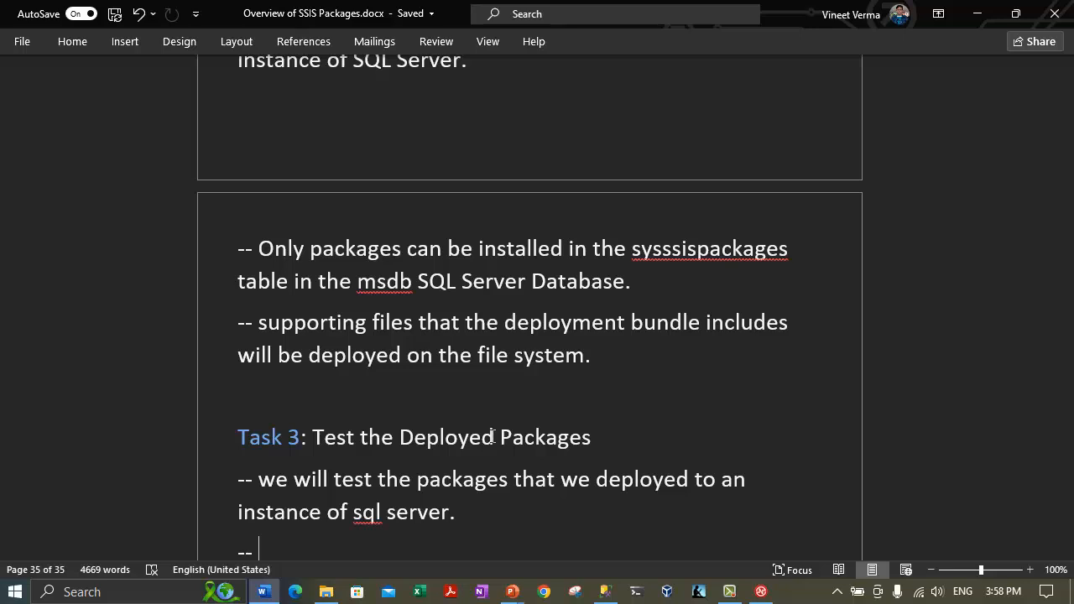
# Complete the last note as '-- we will the execute package utility.'.
pyautogui.write('we will the ex')
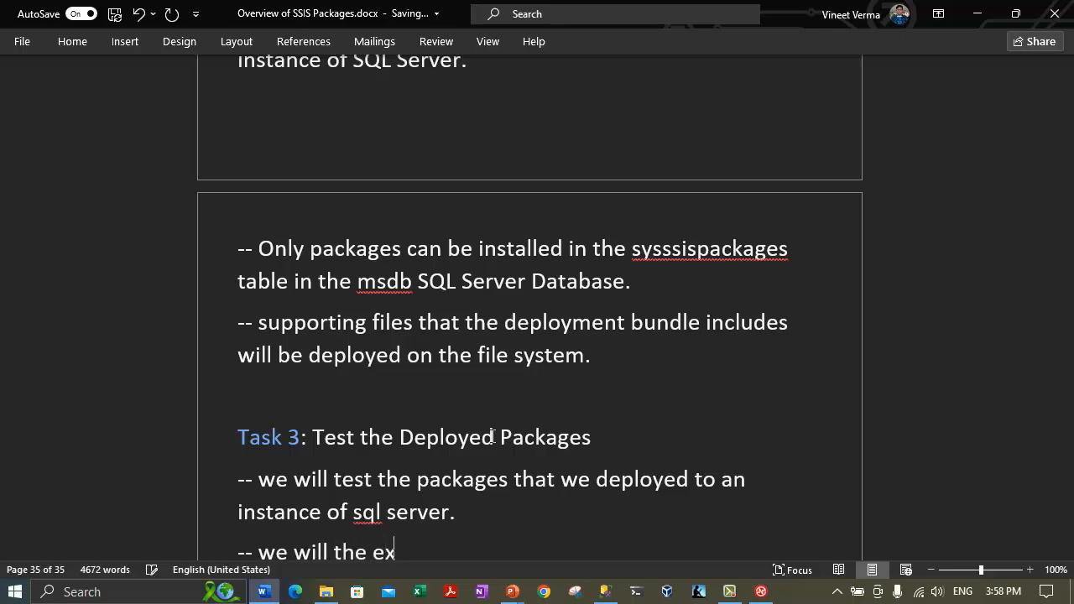
pyautogui.write('ecute package uti')
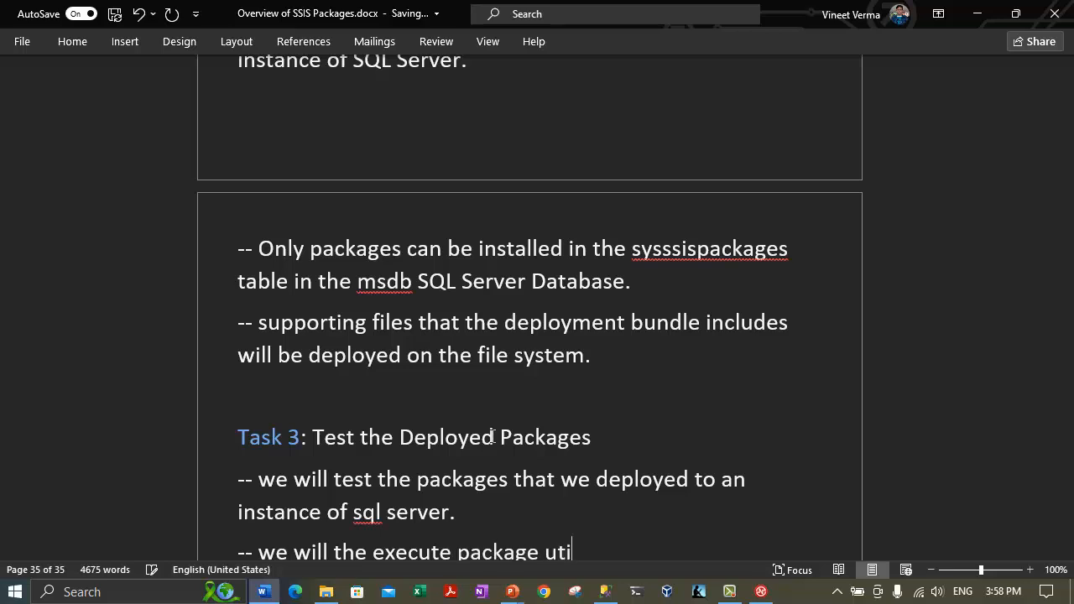
pyautogui.write('lity.')
pyautogui.scroll(-3, 549, 354)
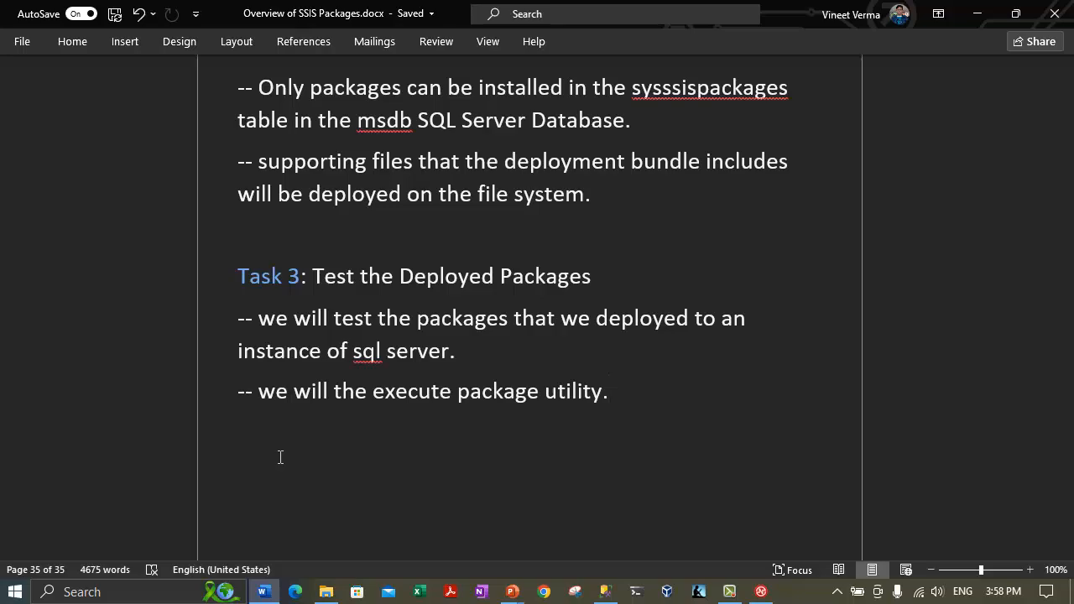
# Open Services, check that SQL Server Integration Services 16.0 is running, then return to Management Studio.
pyautogui.click(124, 589)
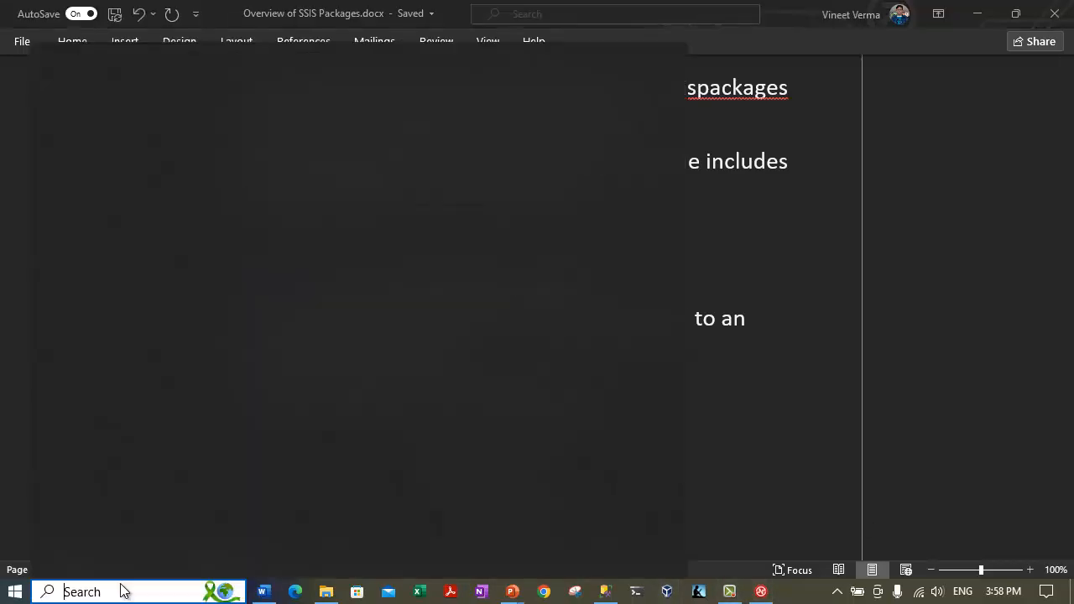
pyautogui.write('serv')
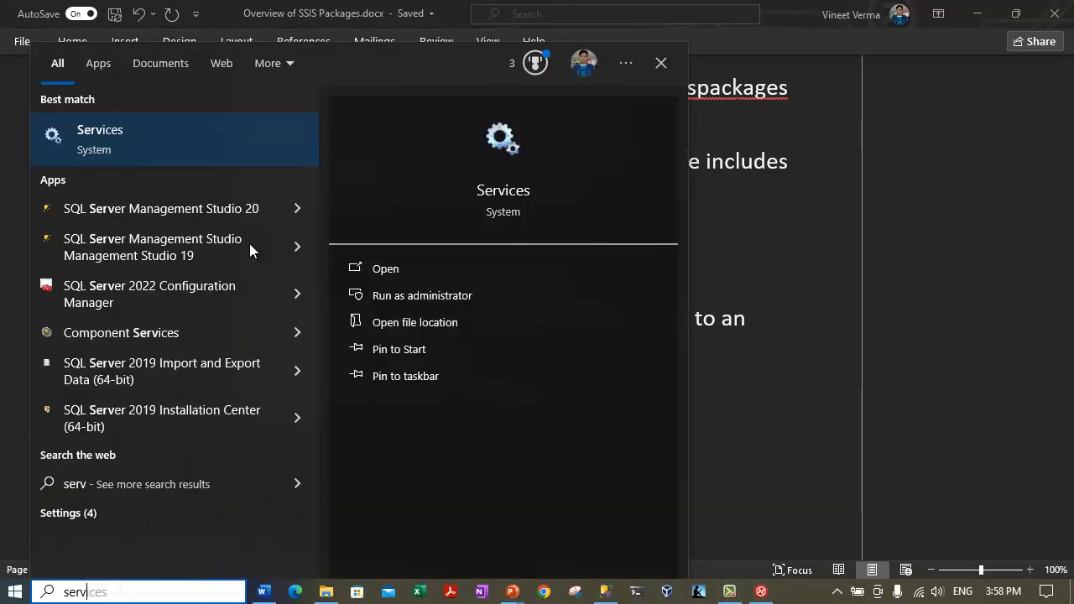
pyautogui.press('Return')
pyautogui.click(242, 381)
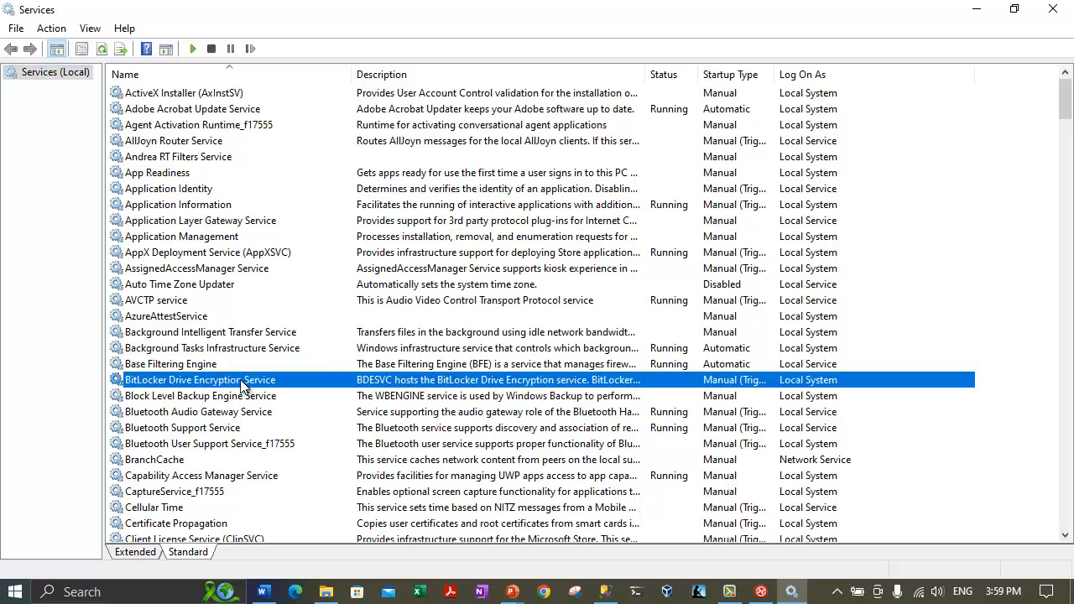
pyautogui.write('in')
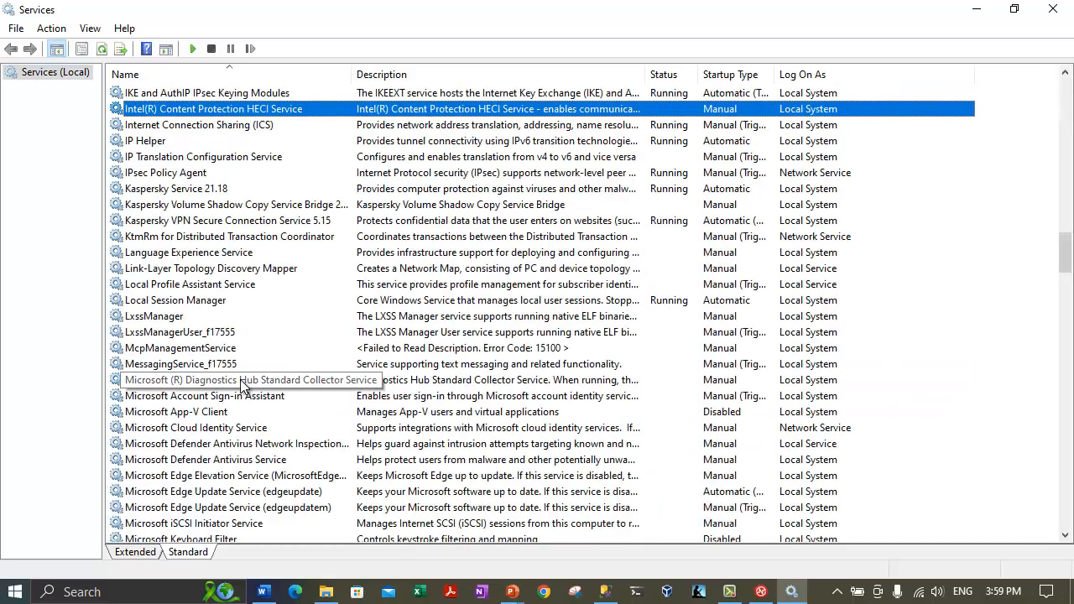
pyautogui.write('sql')
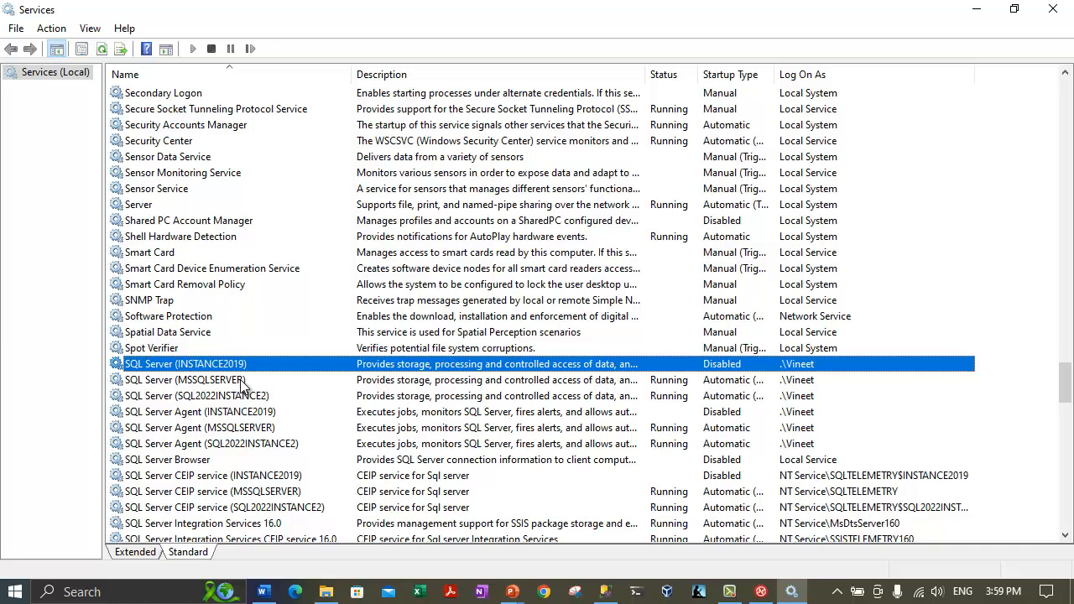
pyautogui.scroll(-2, 241, 386)
pyautogui.click(236, 429)
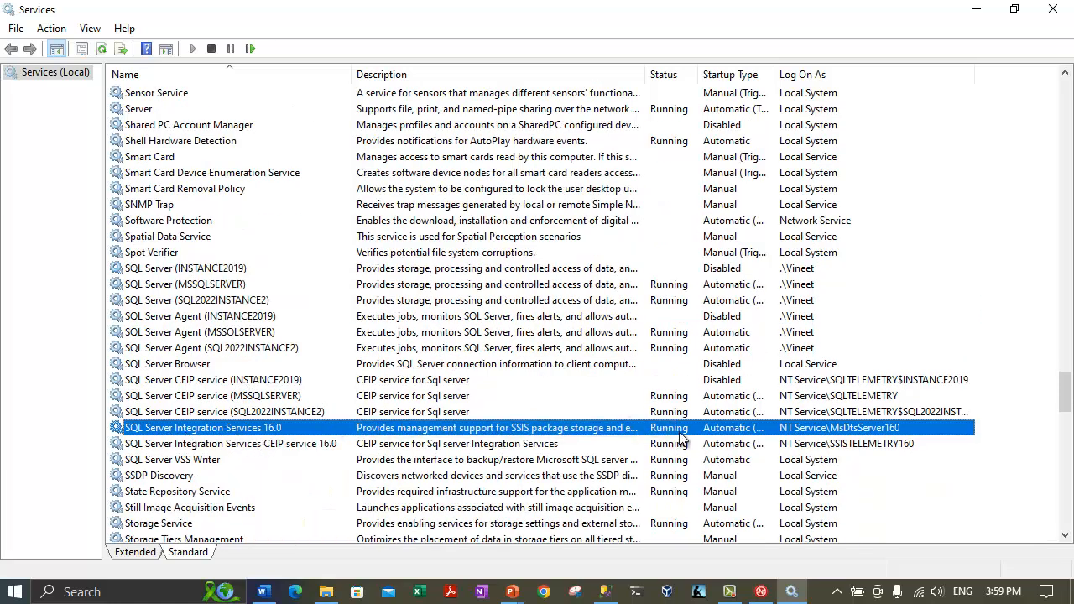
pyautogui.click(975, 12)
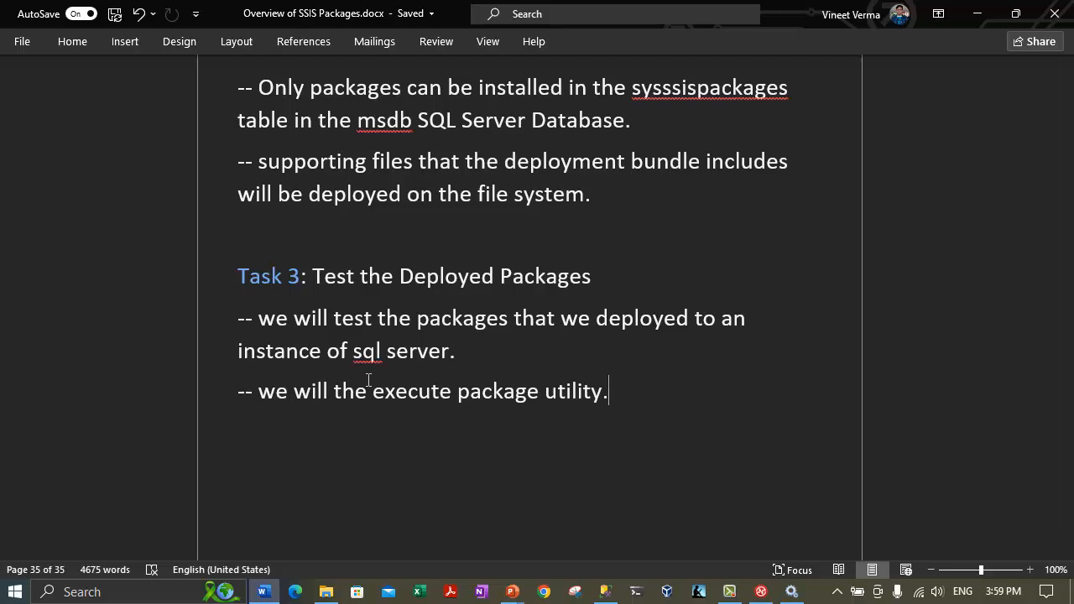
pyautogui.click(791, 592)
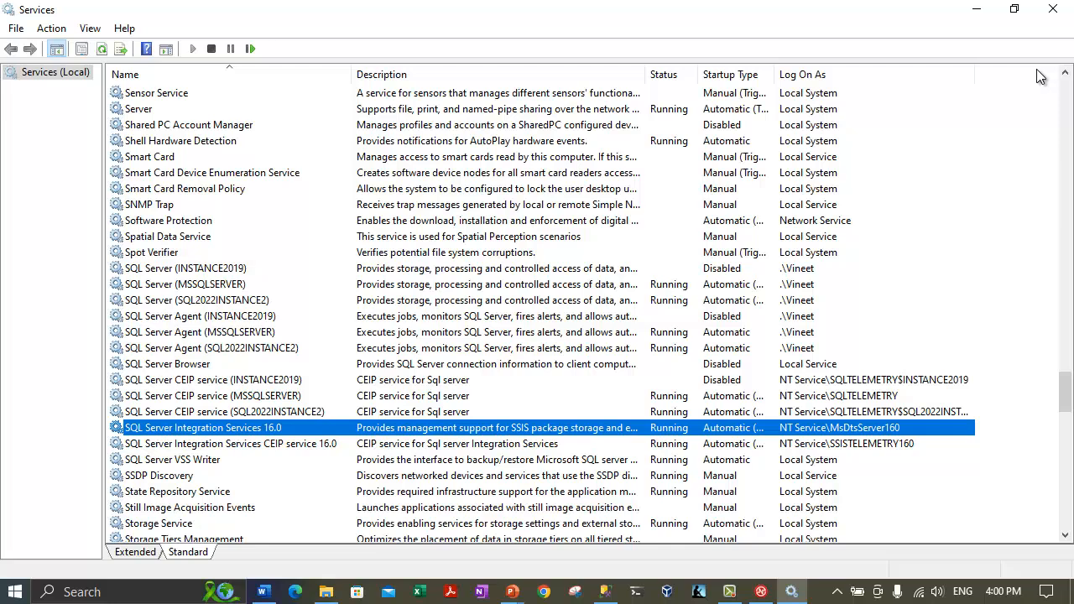
pyautogui.click(604, 591)
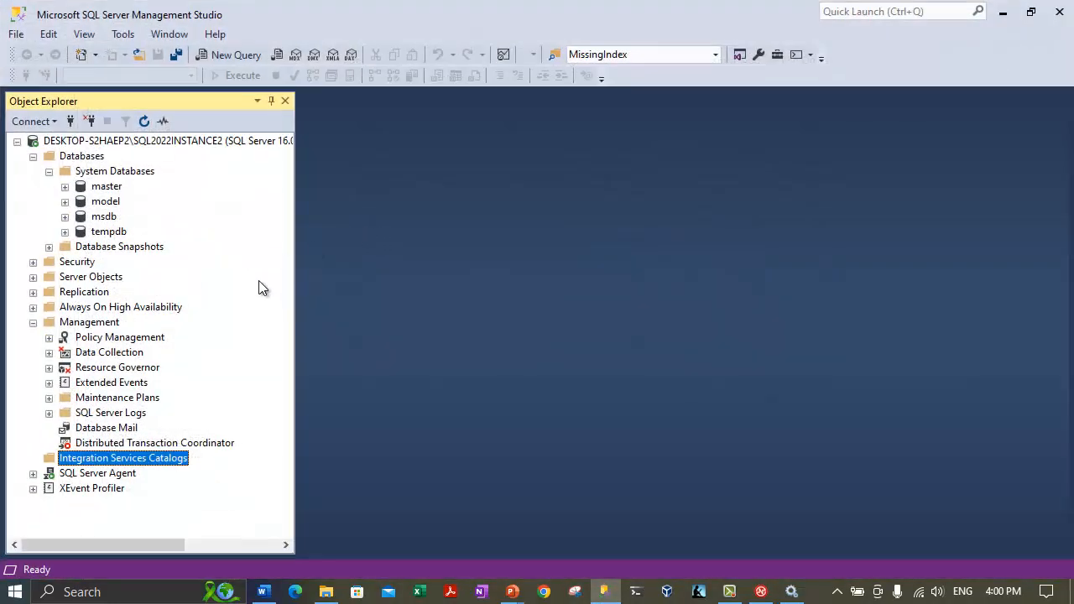
# Disconnect, start a new connection, and browse the local Integration Services server DESKTOP-S2HAEP2 without choosing it.
pyautogui.click(82, 143)
pyautogui.click(89, 122)
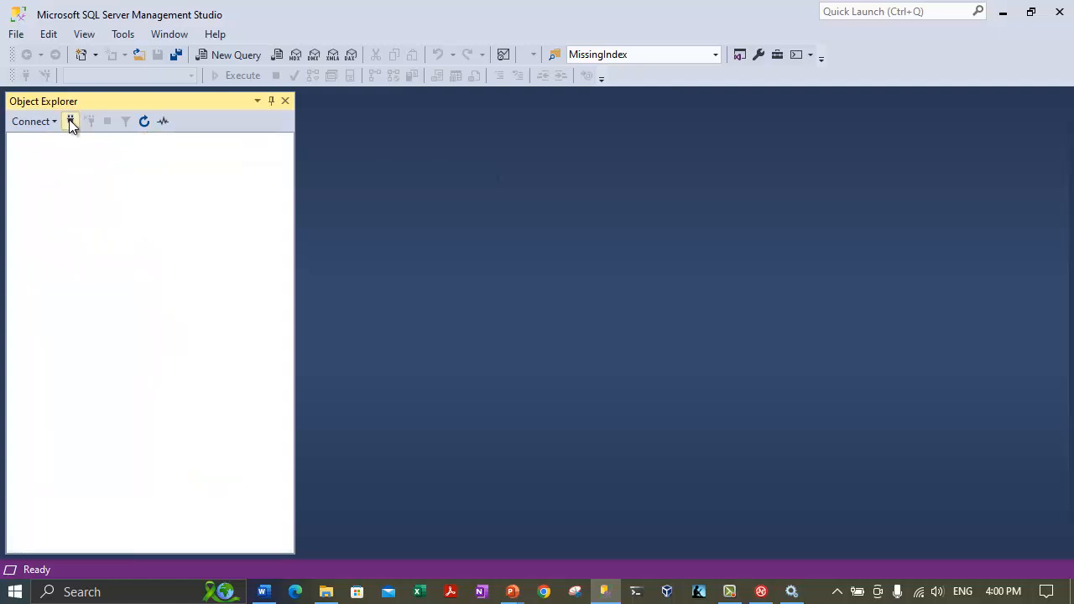
pyautogui.click(70, 124)
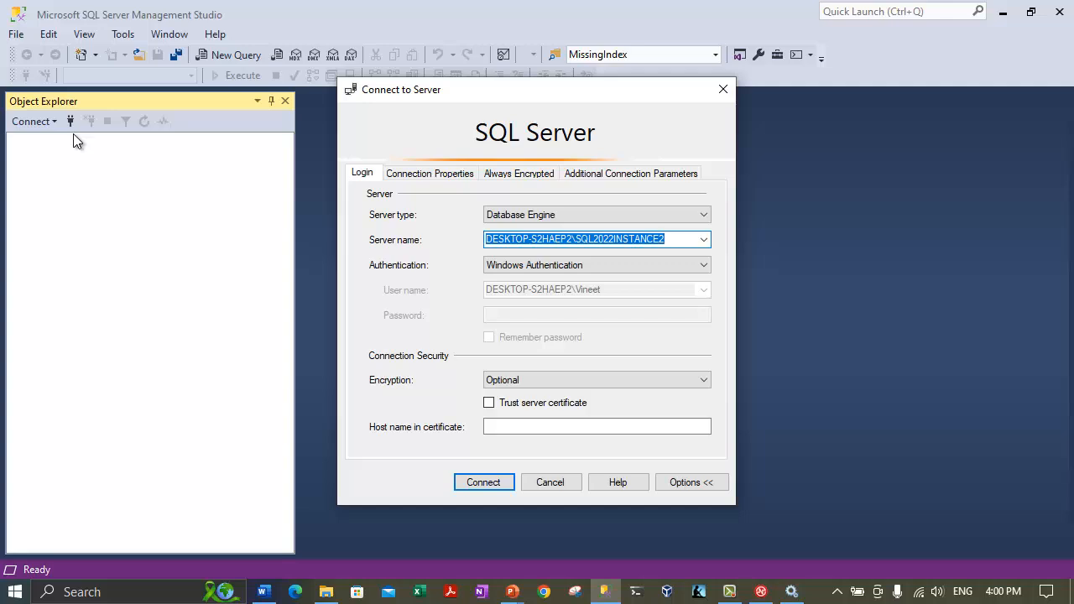
pyautogui.click(591, 215)
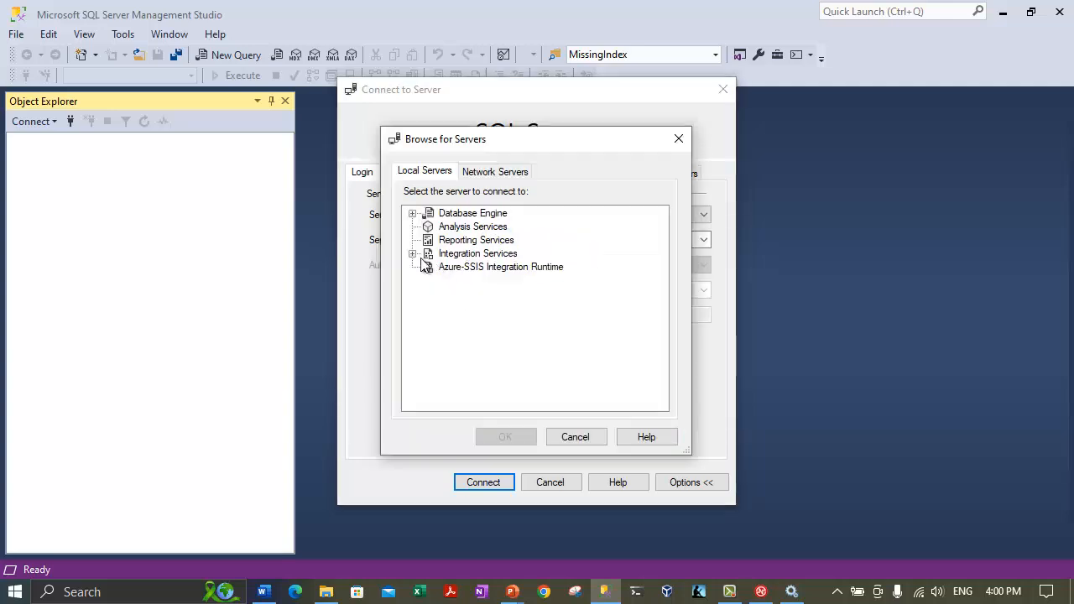
pyautogui.click(412, 253)
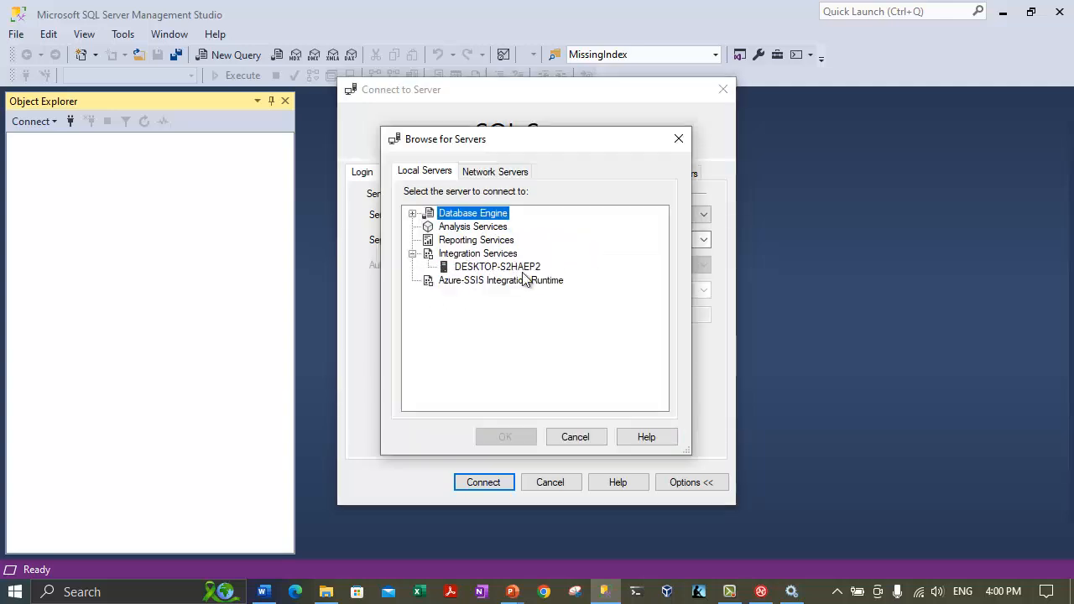
pyautogui.click(470, 267)
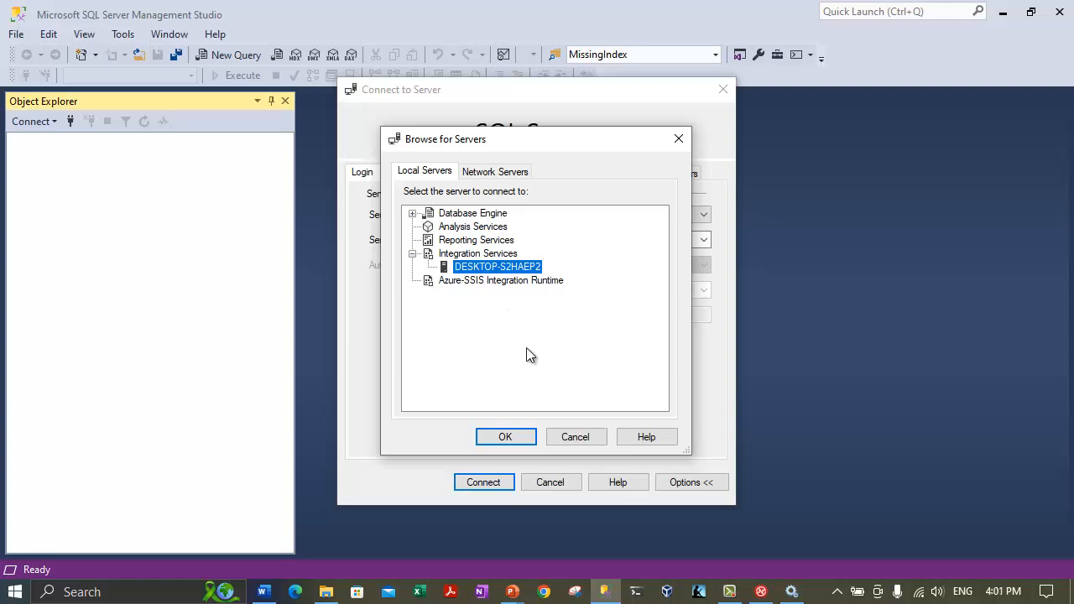
pyautogui.click(567, 436)
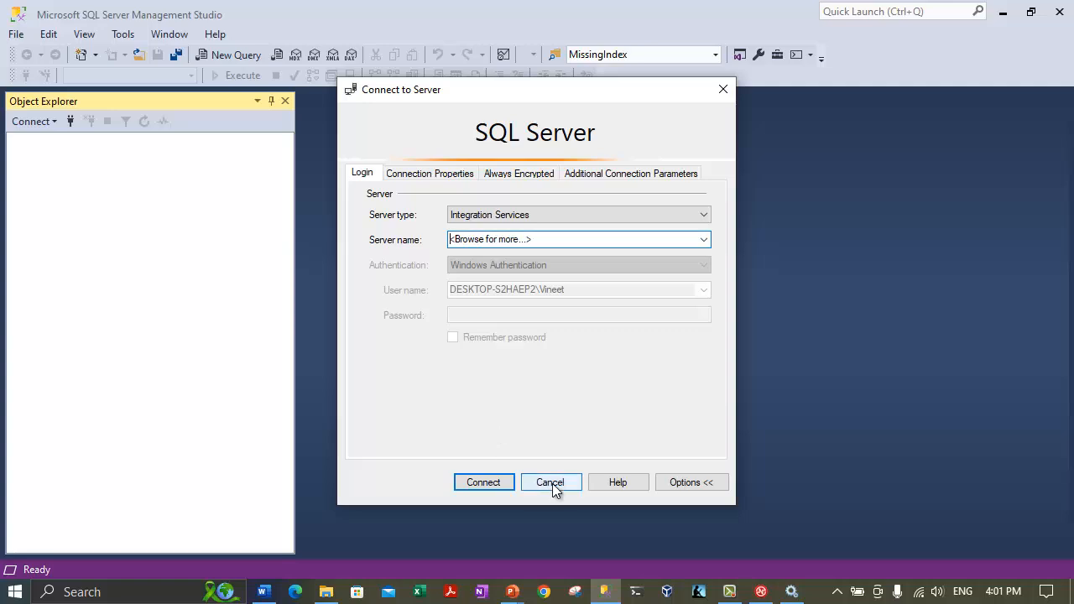
# Browse local servers again, reviewing DESKTOP-S2HAEP2, INSTANCE2019 and SQL2022INSTANCE2 engine instances, then cancel.
pyautogui.click(506, 241)
pyautogui.click(412, 253)
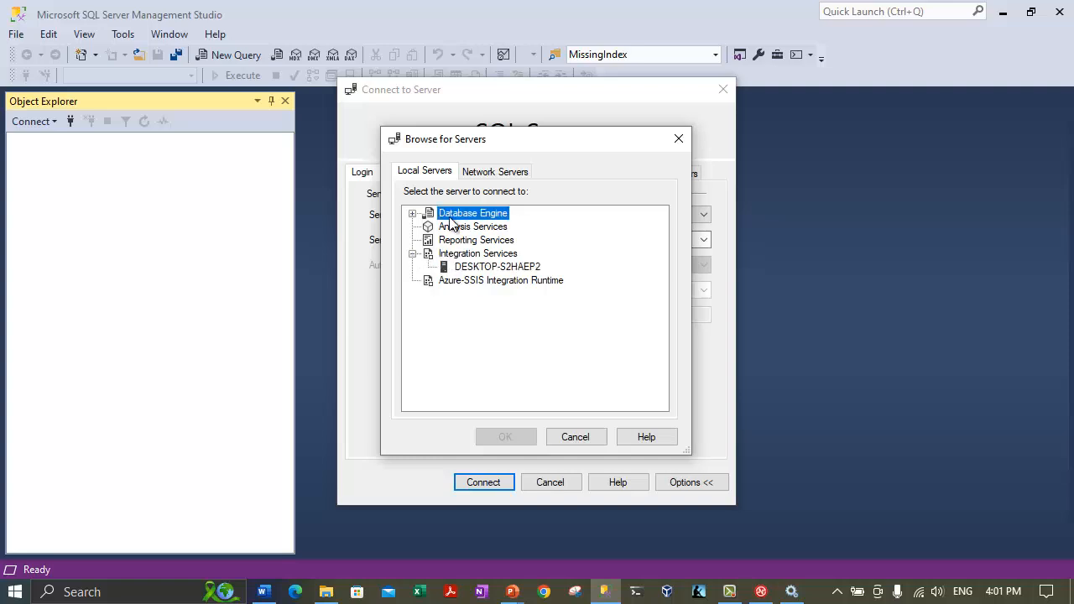
pyautogui.click(412, 213)
pyautogui.click(502, 227)
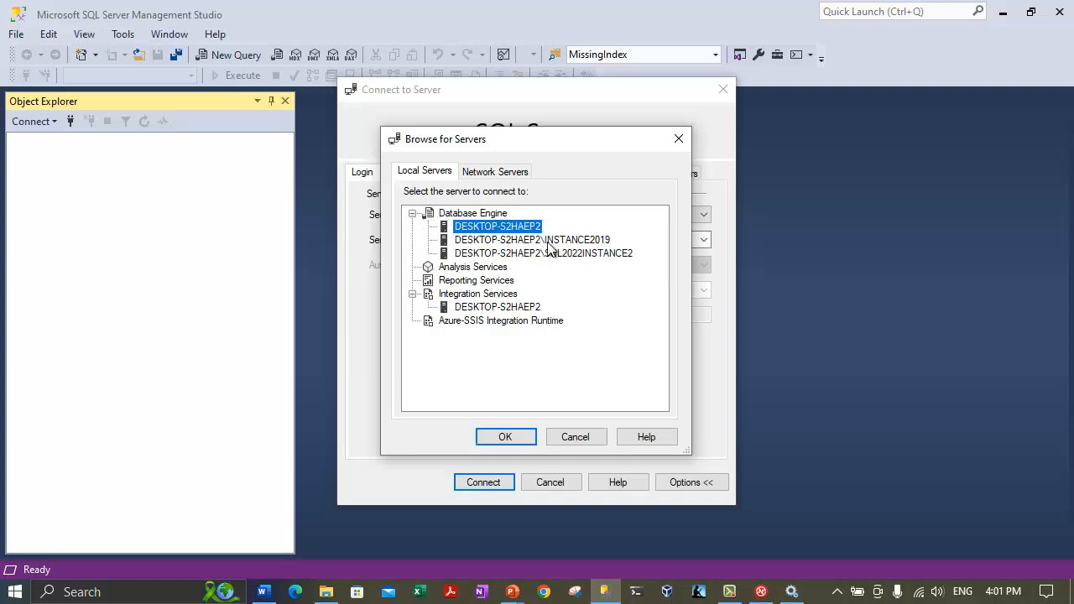
pyautogui.click(549, 241)
pyautogui.click(546, 253)
pyautogui.click(477, 296)
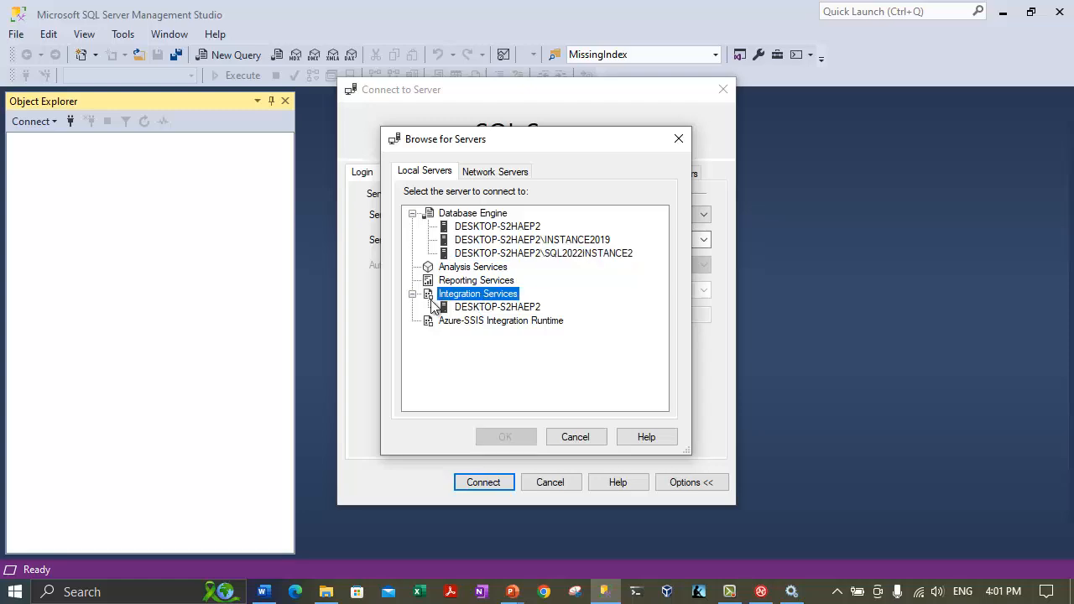
pyautogui.click(478, 308)
pyautogui.click(576, 437)
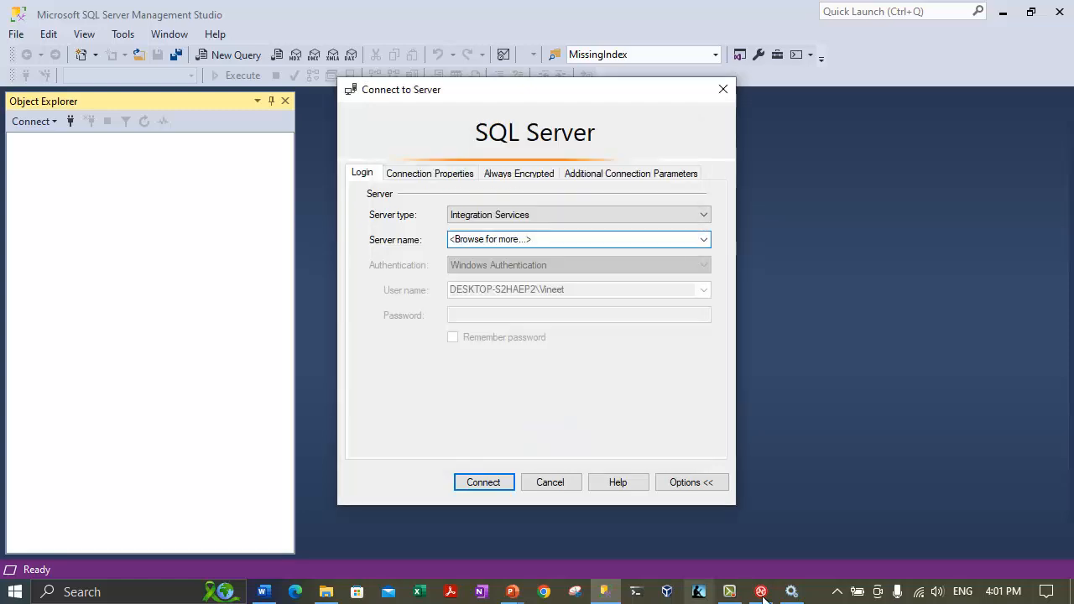
pyautogui.click(730, 594)
# Hide the setup media folder and choose 'New SQL Server standalone installation or add features' under Installation.
pyautogui.click(993, 516)
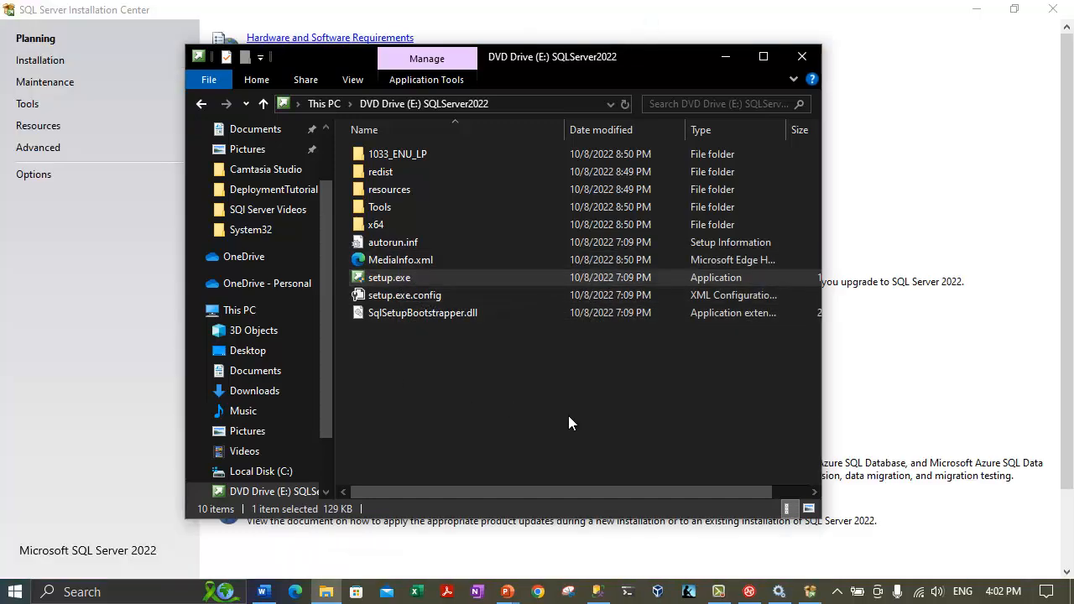
pyautogui.click(723, 57)
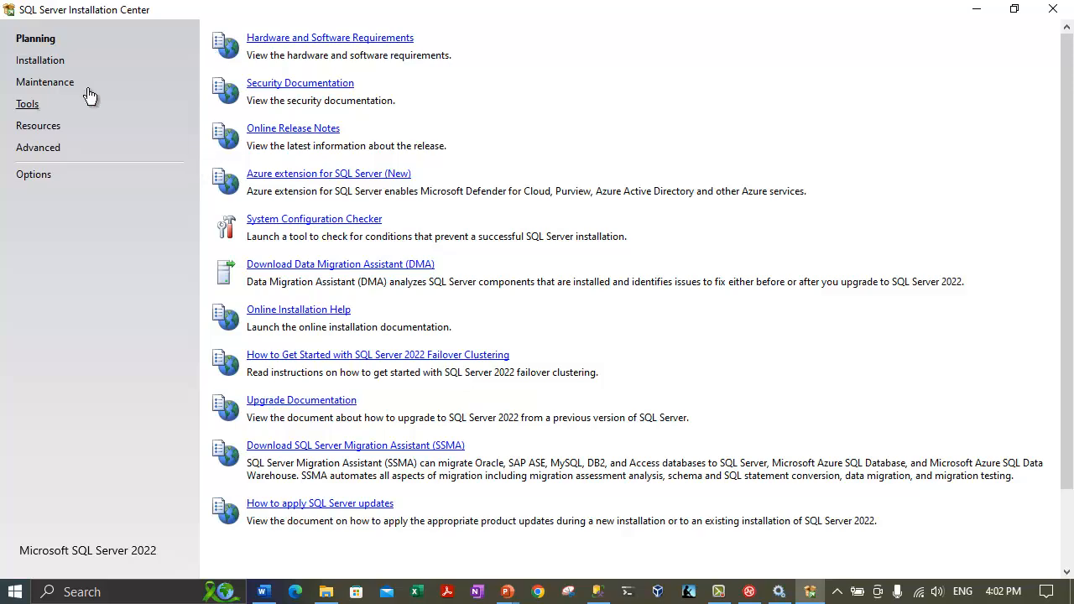
pyautogui.click(46, 61)
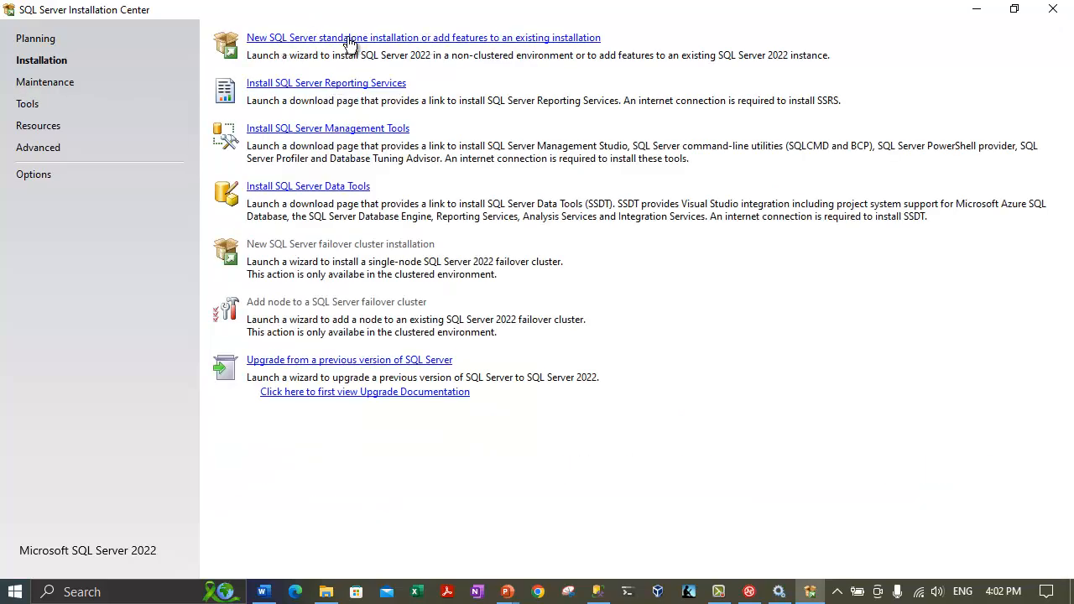
pyautogui.click(295, 39)
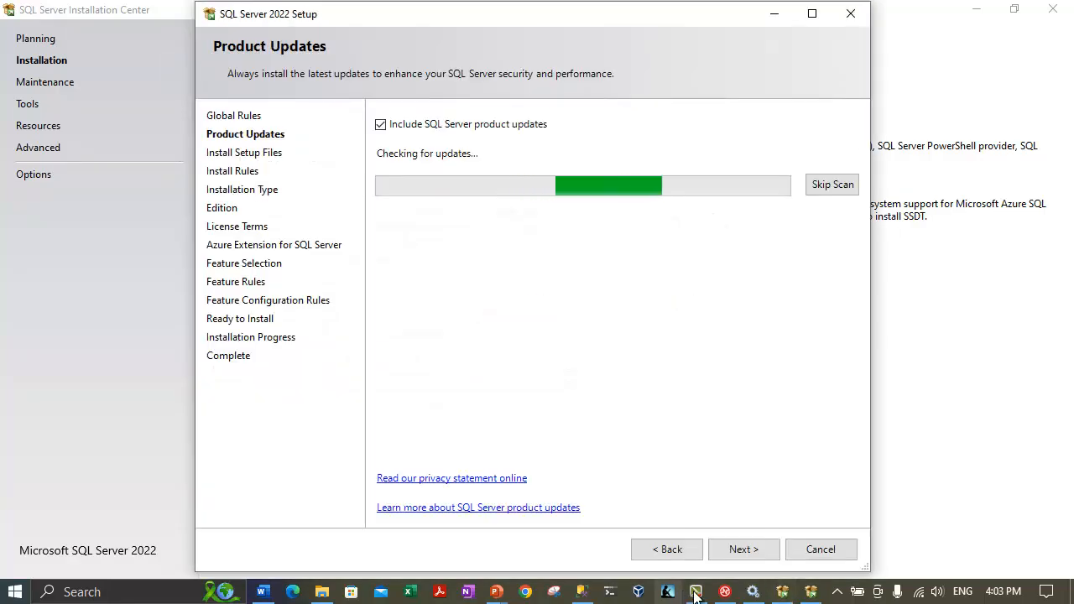
# Advance the setup wizard past Product Updates and Install Rules to Installation Type.
pyautogui.click(696, 593)
pyautogui.click(990, 530)
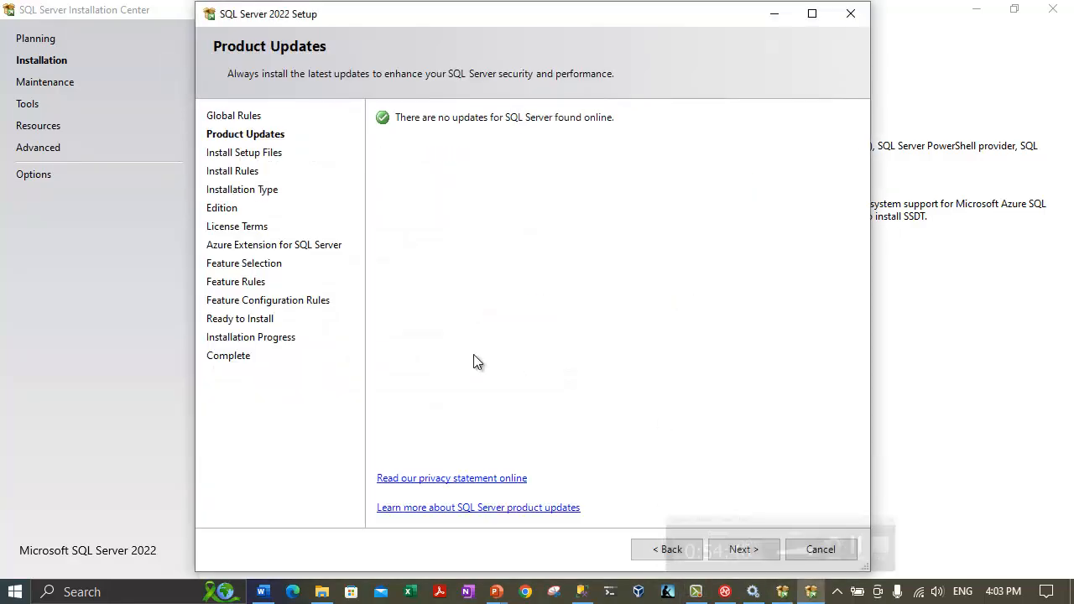
pyautogui.click(743, 550)
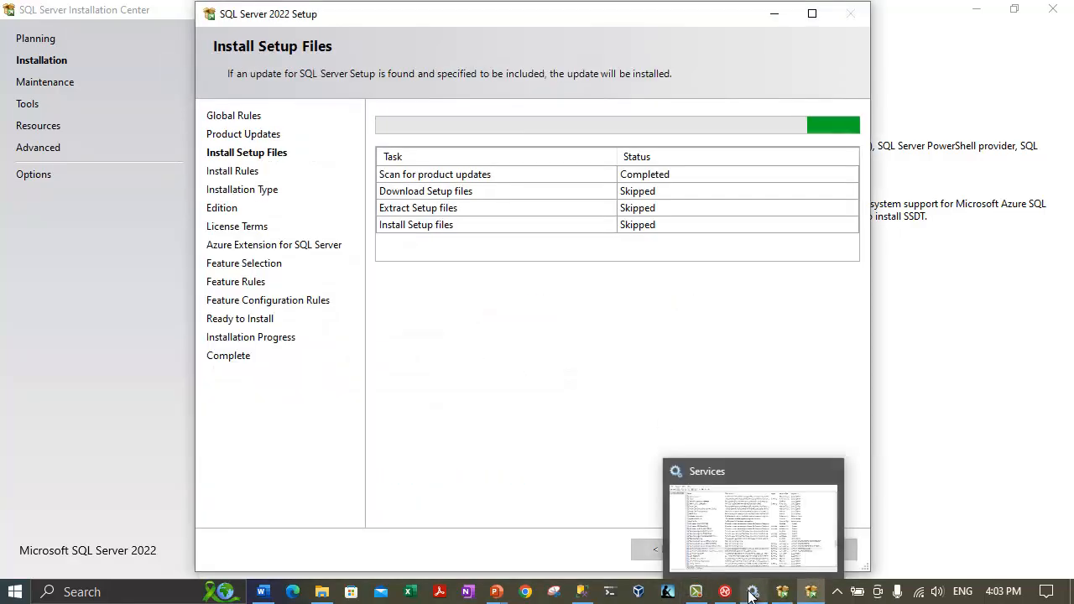
pyautogui.click(695, 593)
pyautogui.click(990, 513)
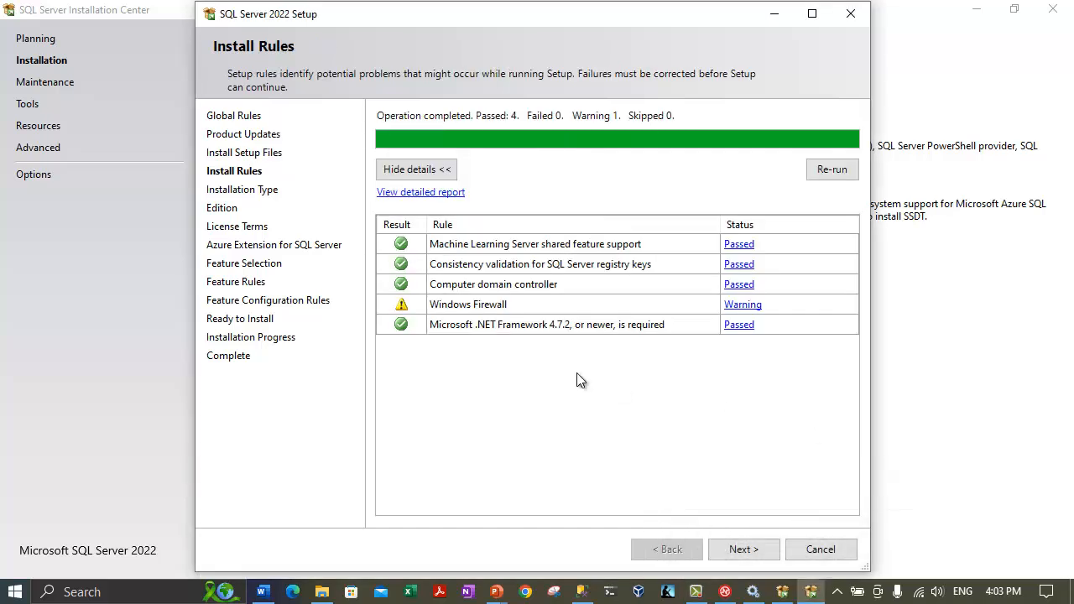
pyautogui.click(735, 547)
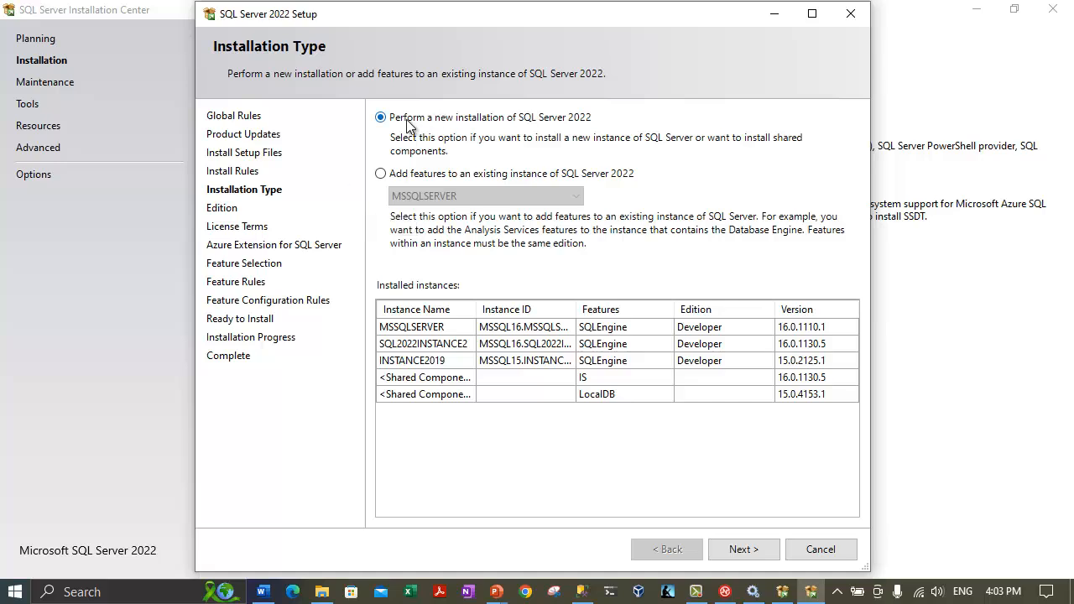
# Choose to add features to SQL2022INSTANCE2 and untick the Azure Extension for SQL Server.
pyautogui.click(381, 174)
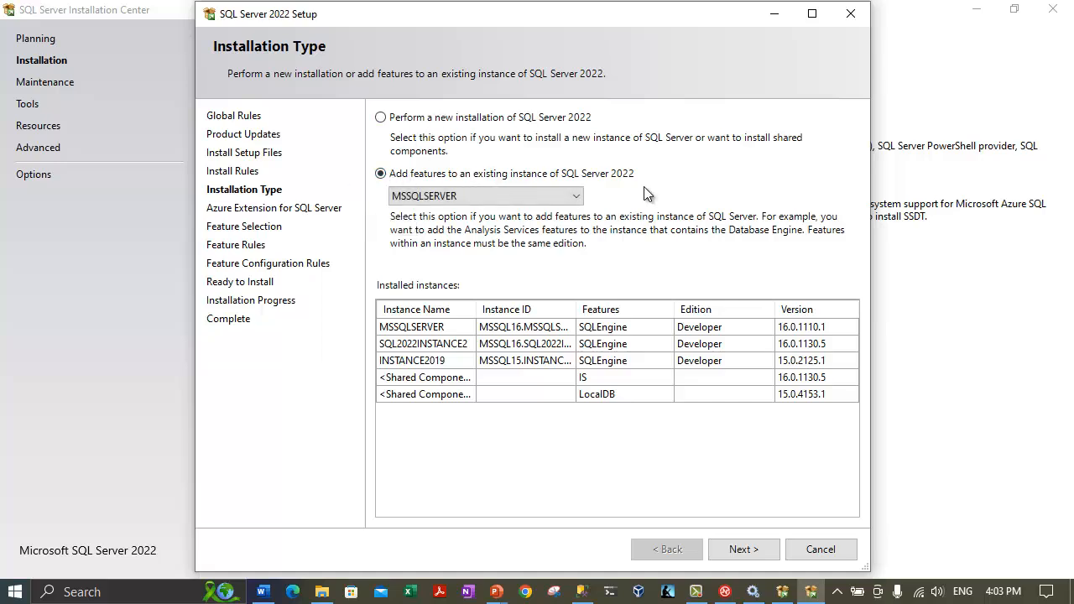
pyautogui.click(576, 196)
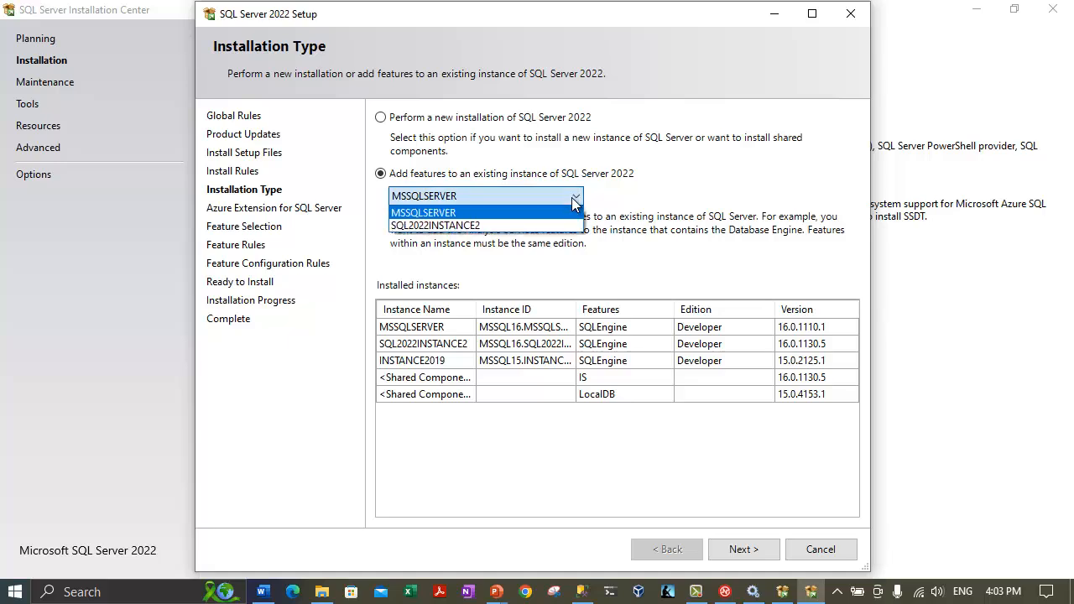
pyautogui.click(416, 225)
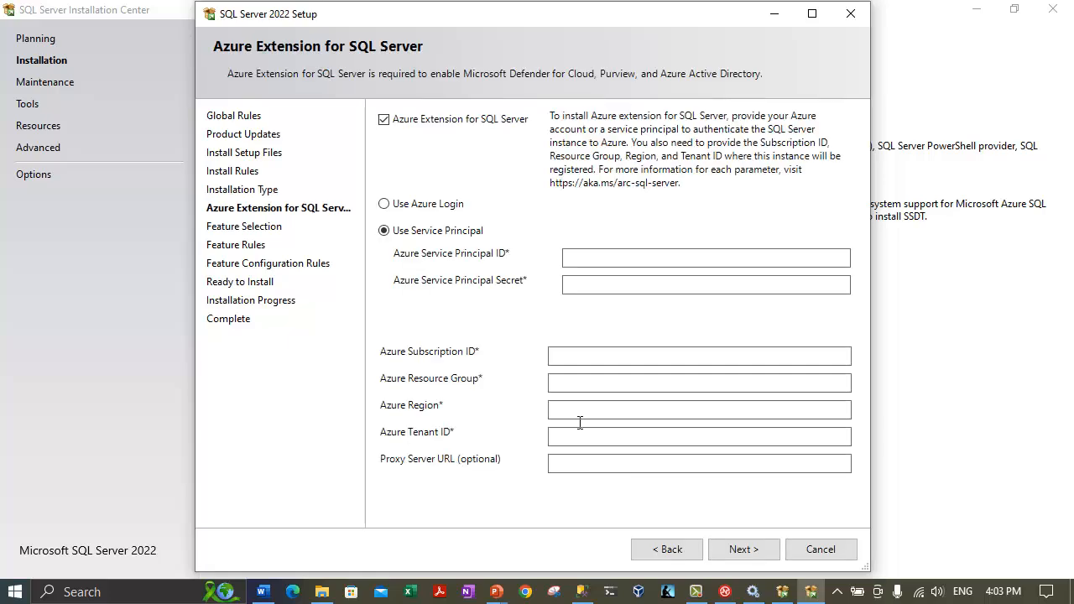
pyautogui.click(383, 119)
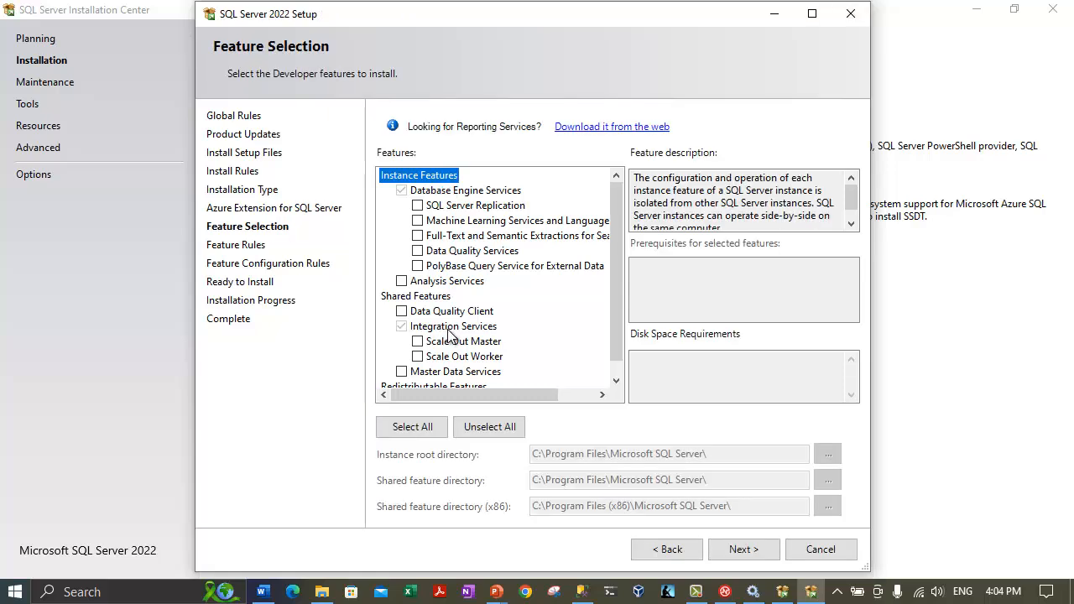
pyautogui.click(474, 190)
# Return to Installation Type to widen the Instance ID column, then advance to Feature Selection.
pyautogui.click(659, 551)
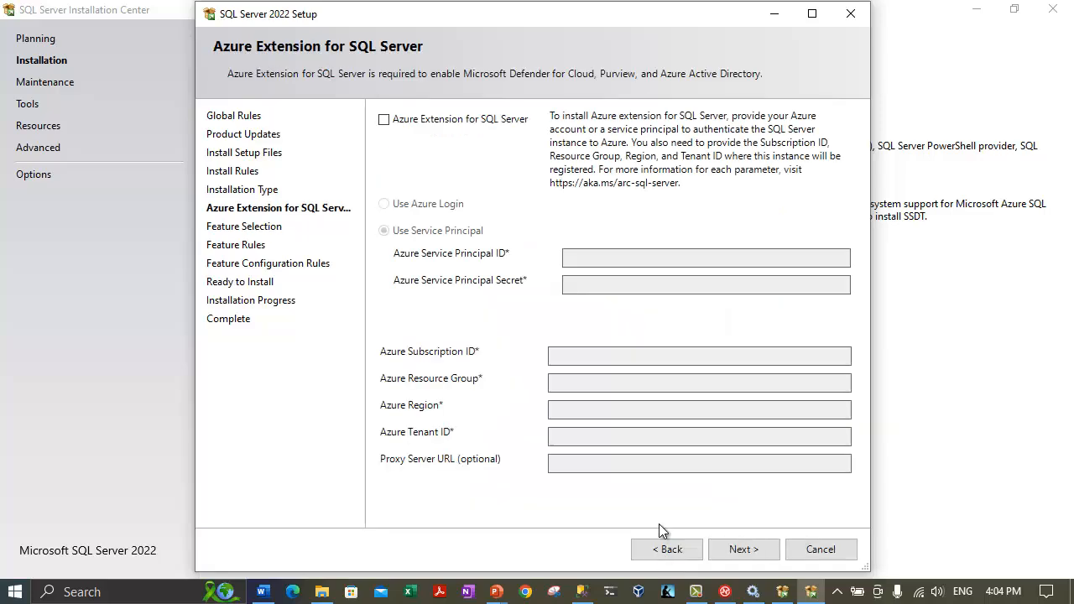
pyautogui.click(659, 554)
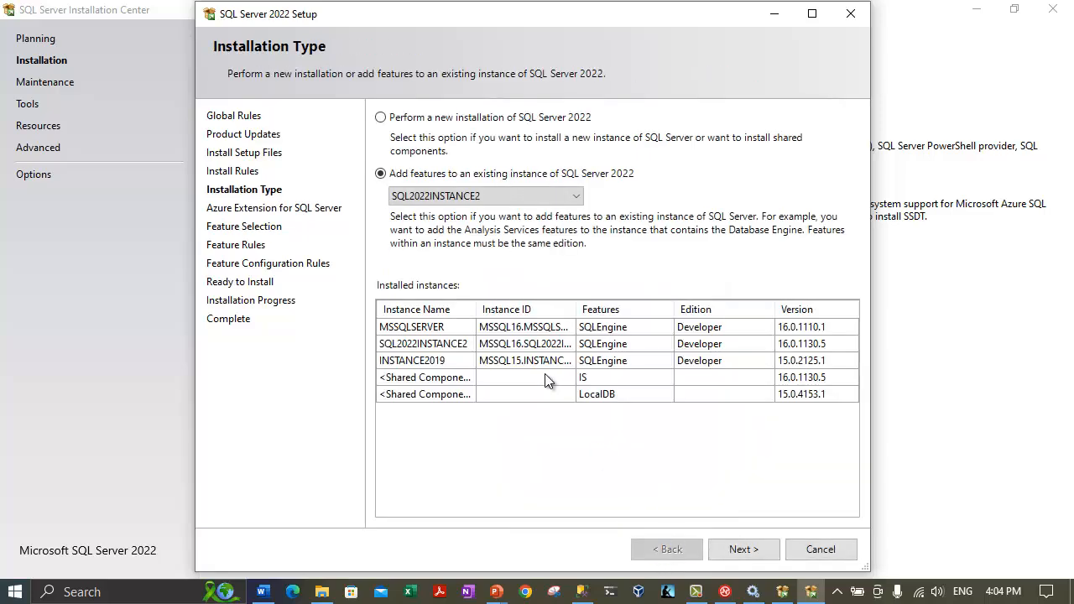
pyautogui.moveTo(576, 308); pyautogui.dragTo(655, 308)
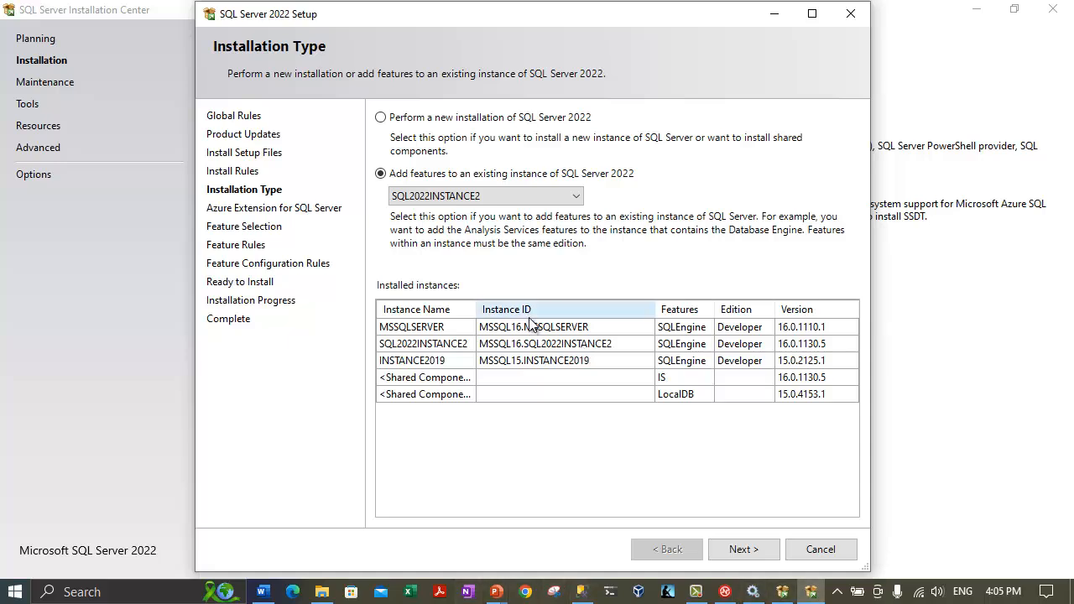
pyautogui.click(711, 547)
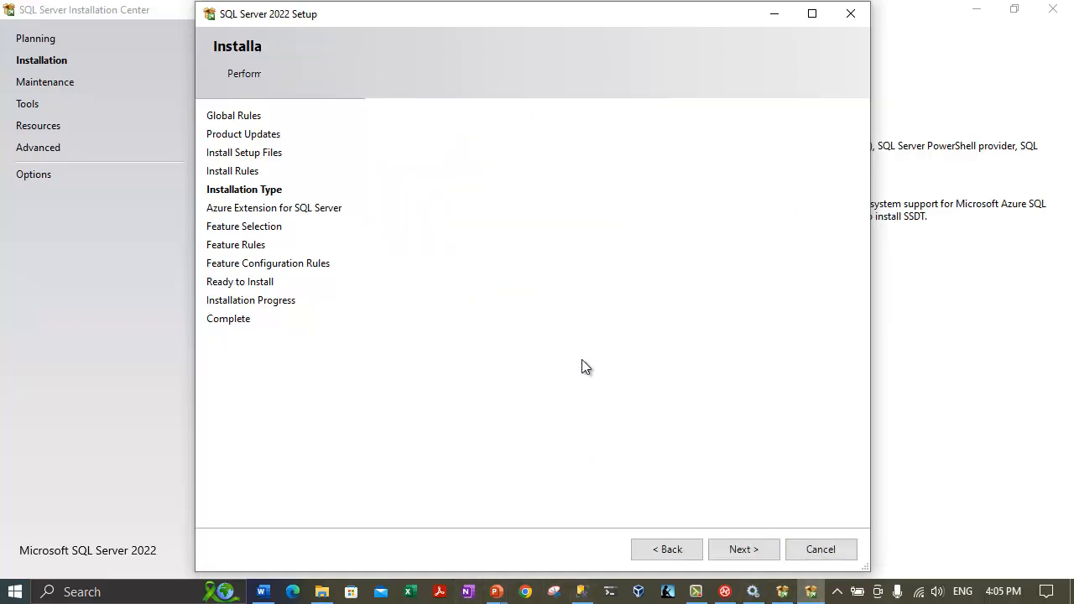
pyautogui.click(712, 549)
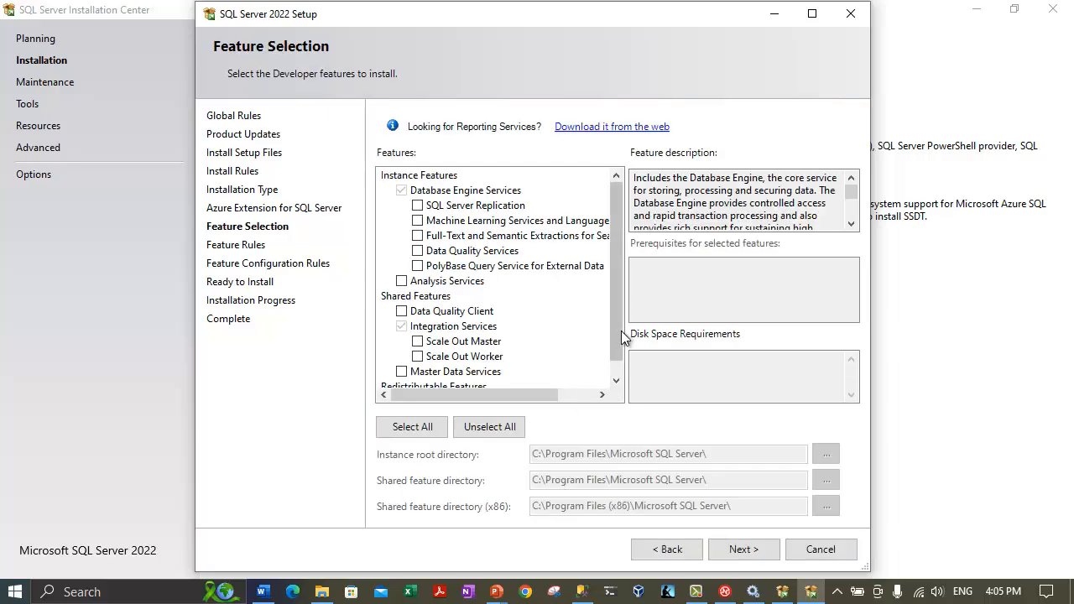
pyautogui.moveTo(617, 331); pyautogui.dragTo(617, 361)
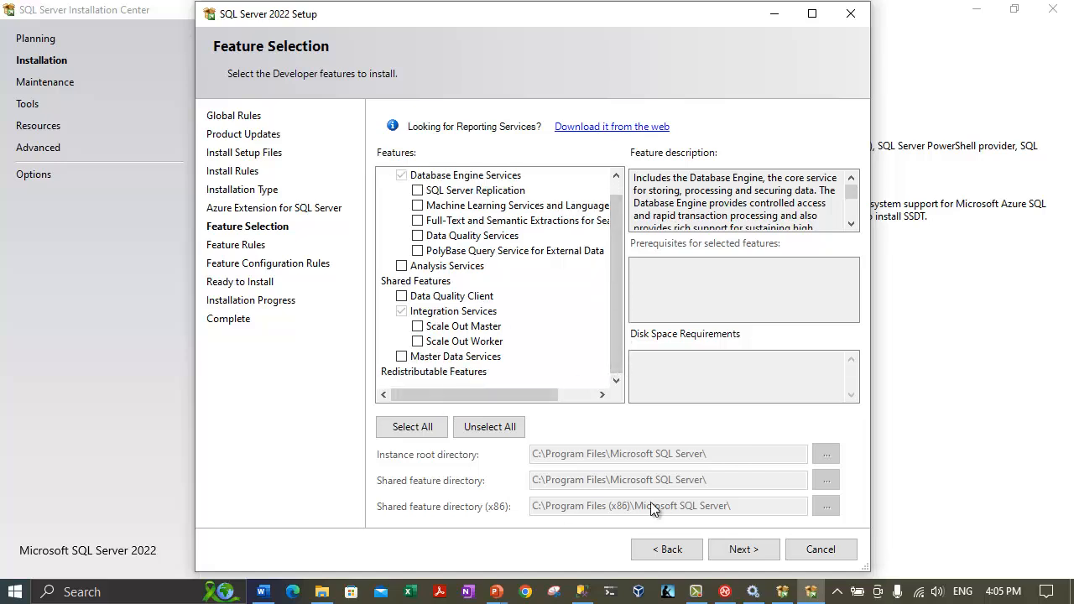
# Cancel and quit SQL Server Setup, then minimize Installation Center.
pyautogui.click(809, 552)
pyautogui.click(590, 355)
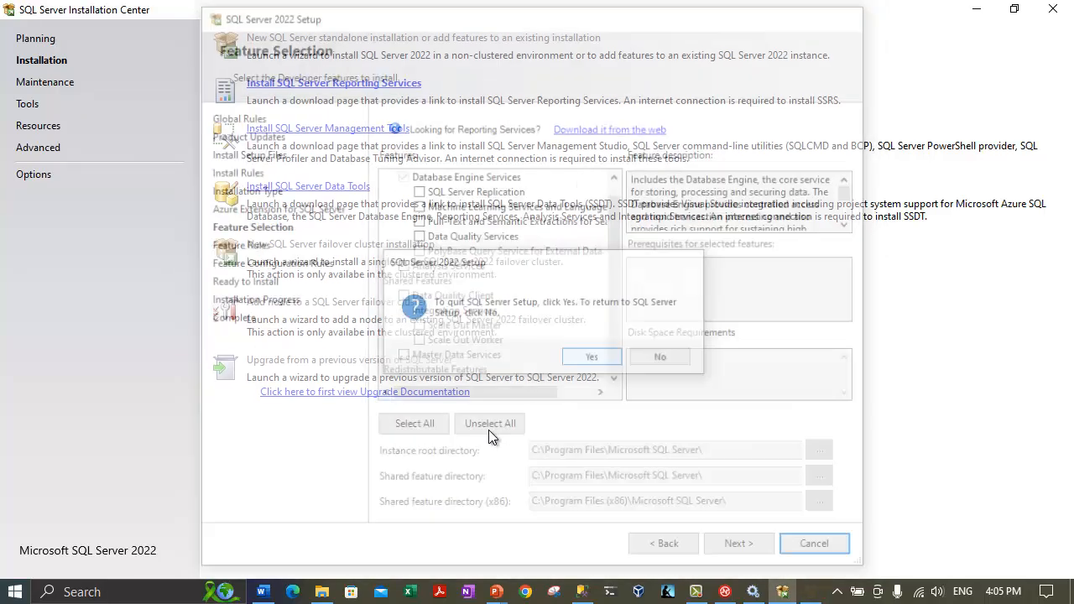
pyautogui.click(976, 8)
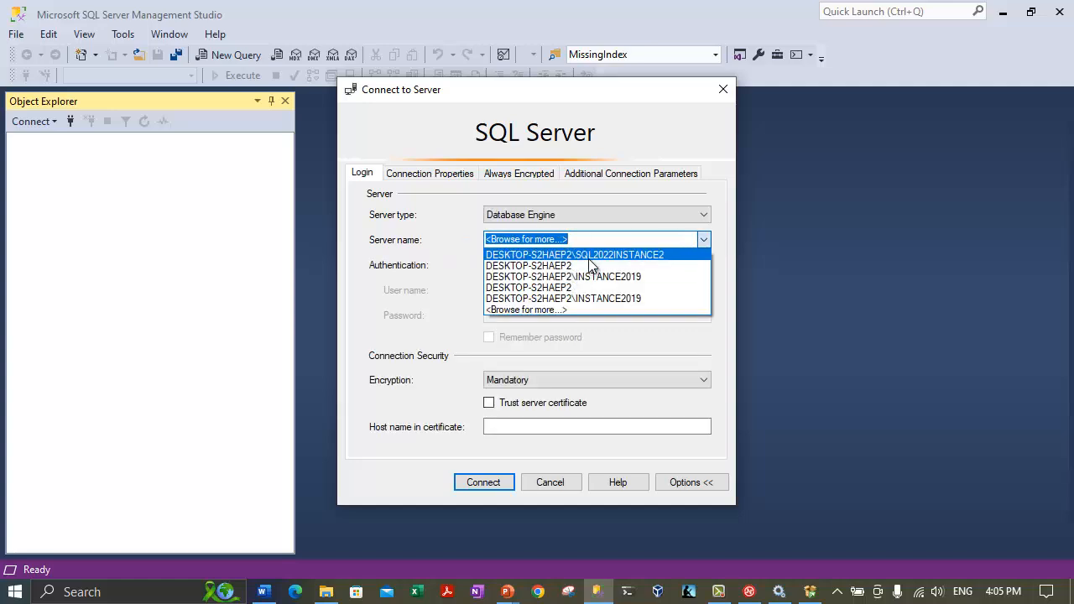
# Try connecting Integration Services to DESKTOP-S2HAEP2\SQL2022INSTANCE2 and dismiss the multi-instance error.
pyautogui.click(588, 256)
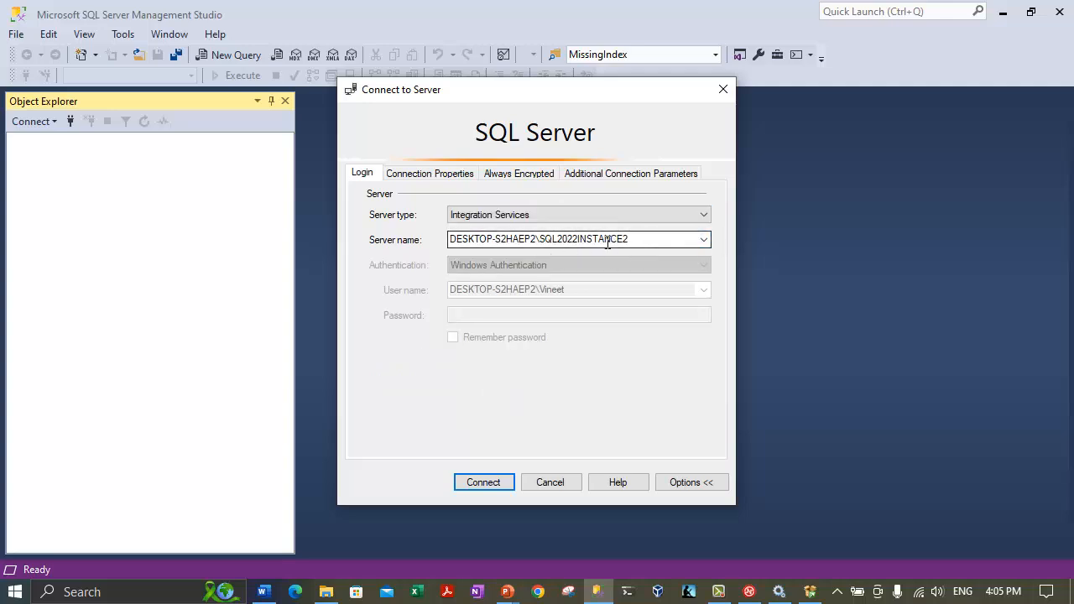
pyautogui.doubleClick(640, 239)
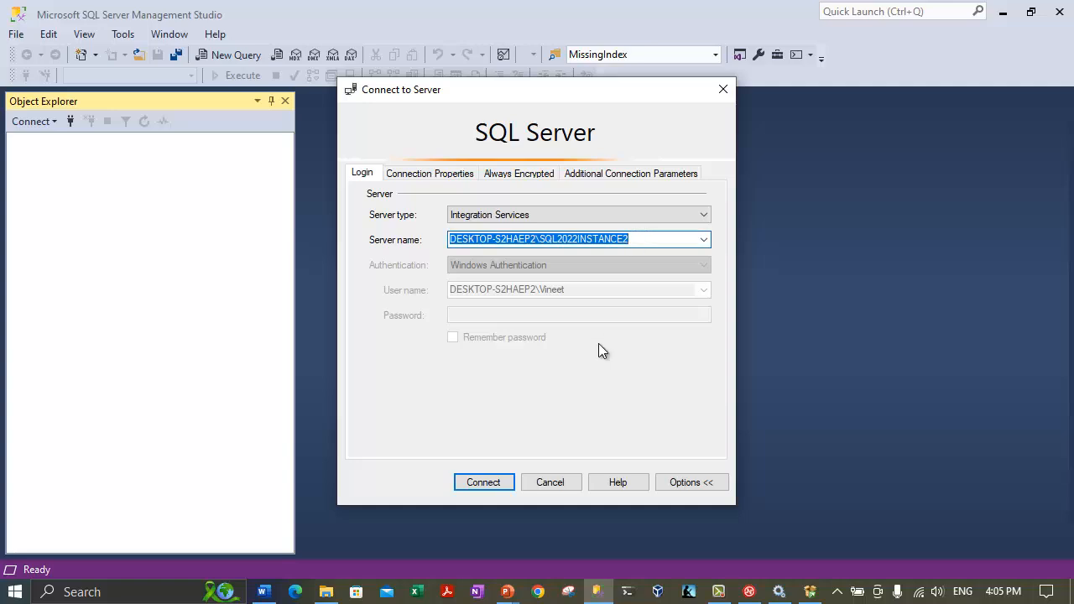
pyautogui.click(484, 478)
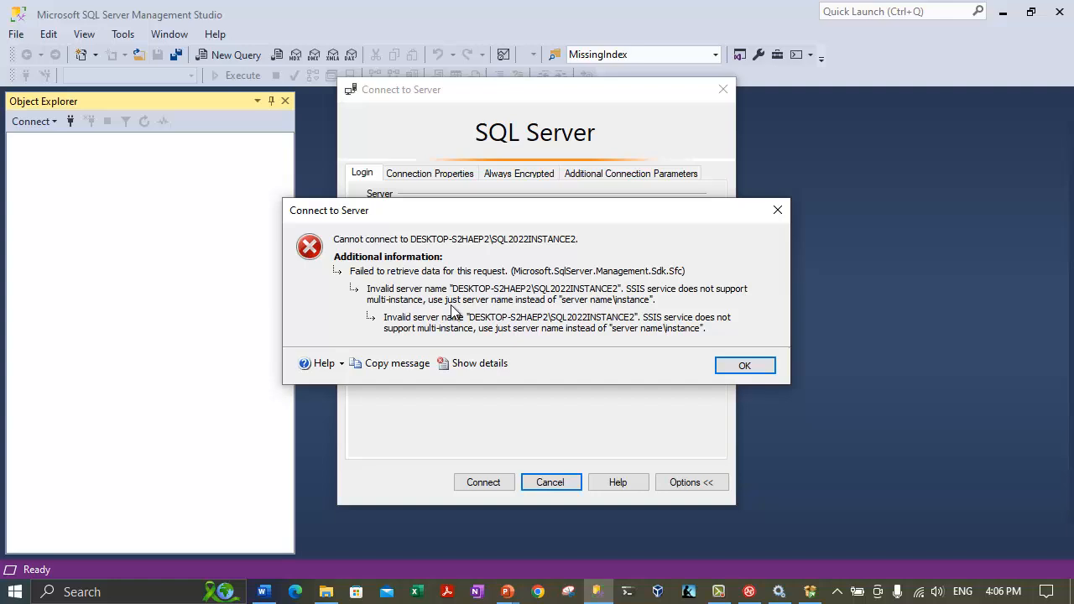
pyautogui.click(739, 367)
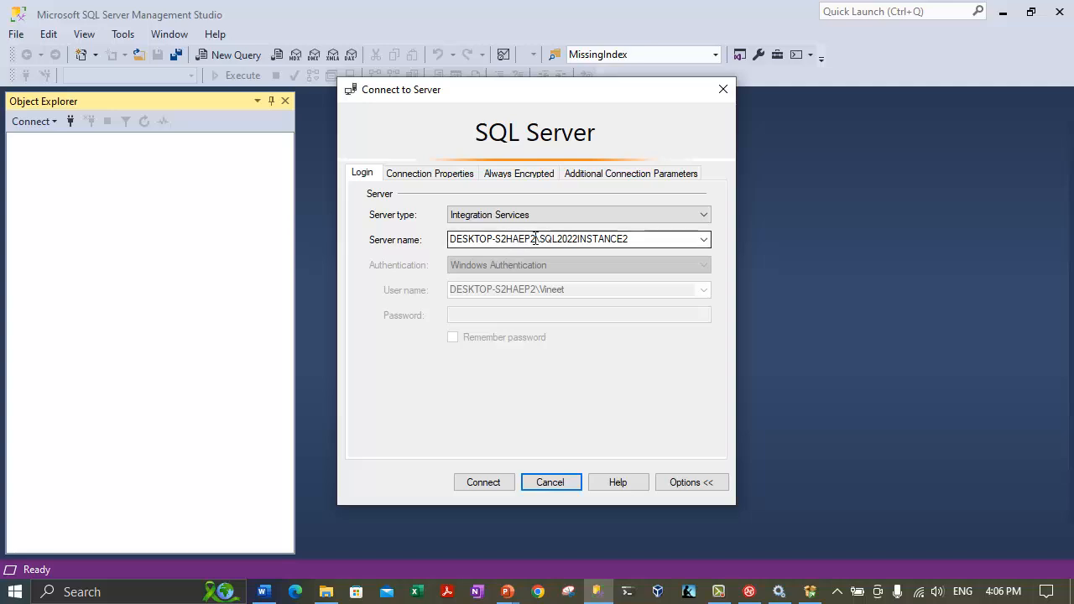
# Retry with server name DESKTOP-S2HAEP2, dismiss the Access is denied error, and go to Services.
pyautogui.moveTo(451, 239); pyautogui.dragTo(713, 240)
pyautogui.write('DESKTOP-S2HAEP2')
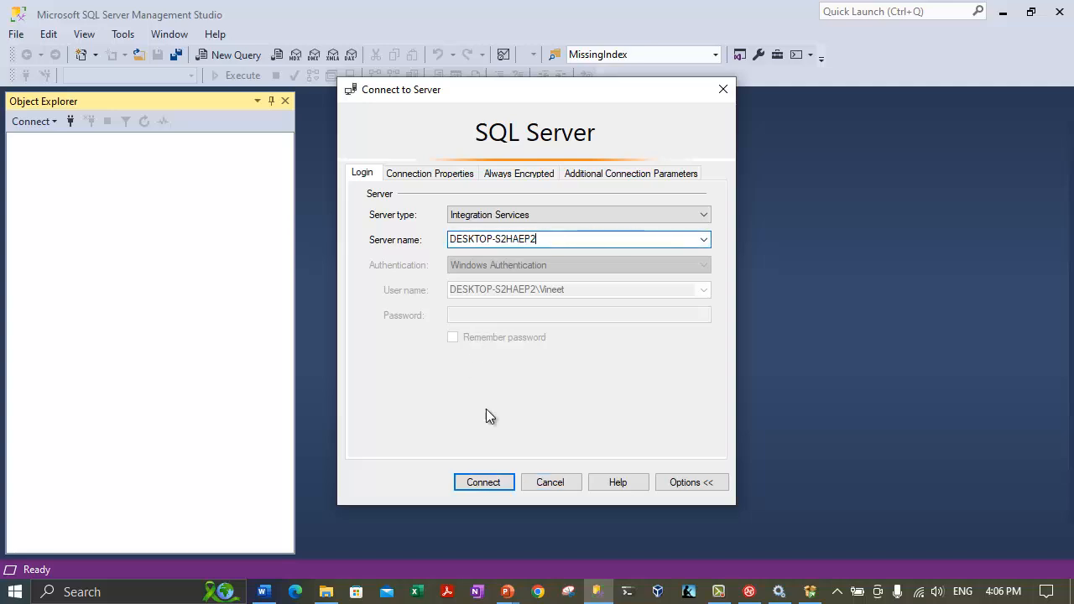
pyautogui.click(490, 483)
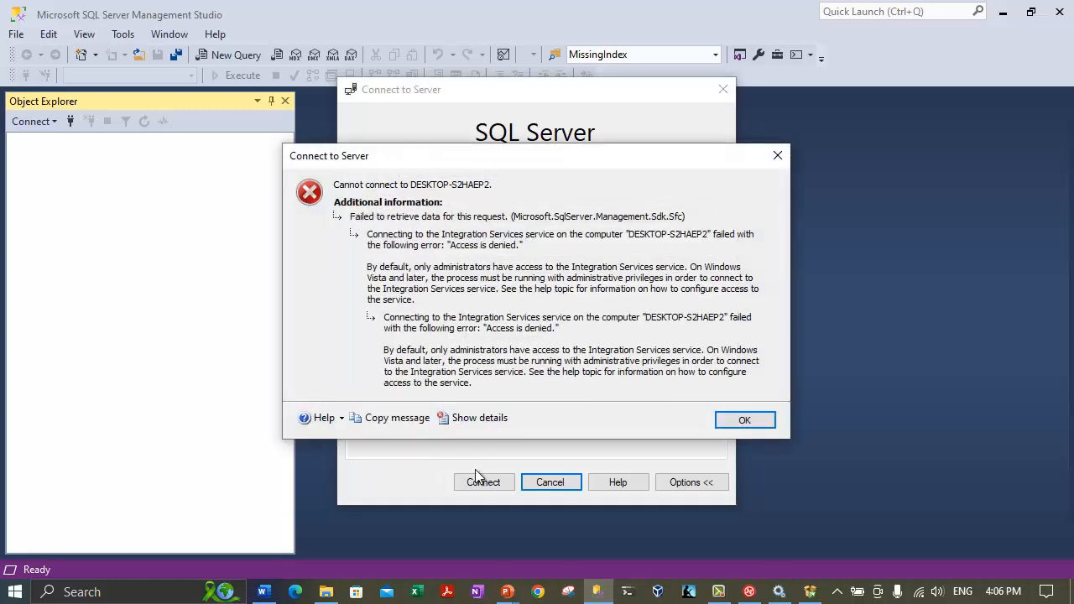
pyautogui.click(746, 421)
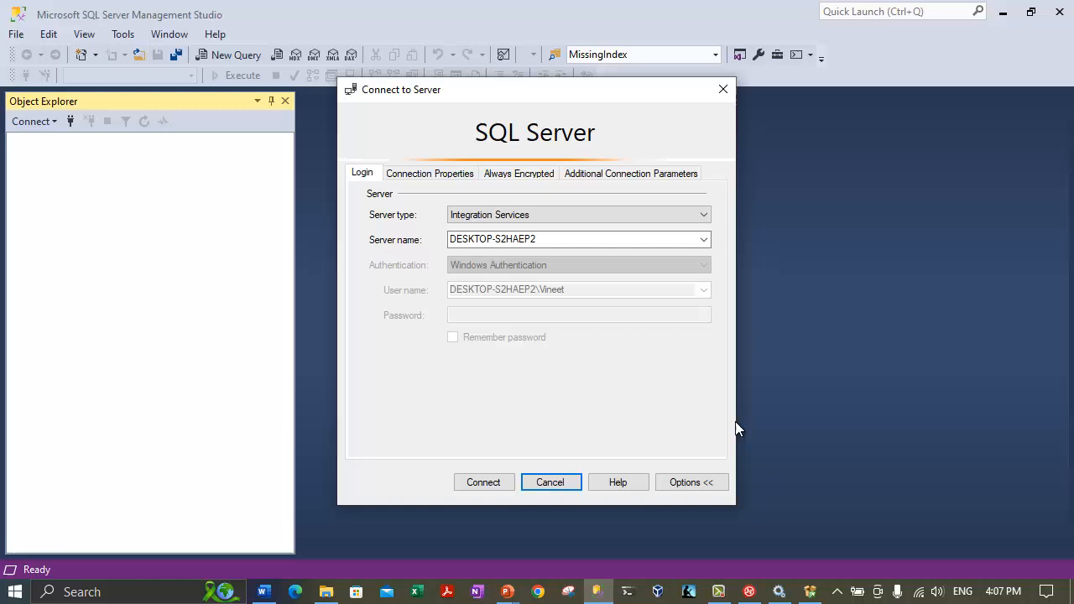
pyautogui.click(718, 591)
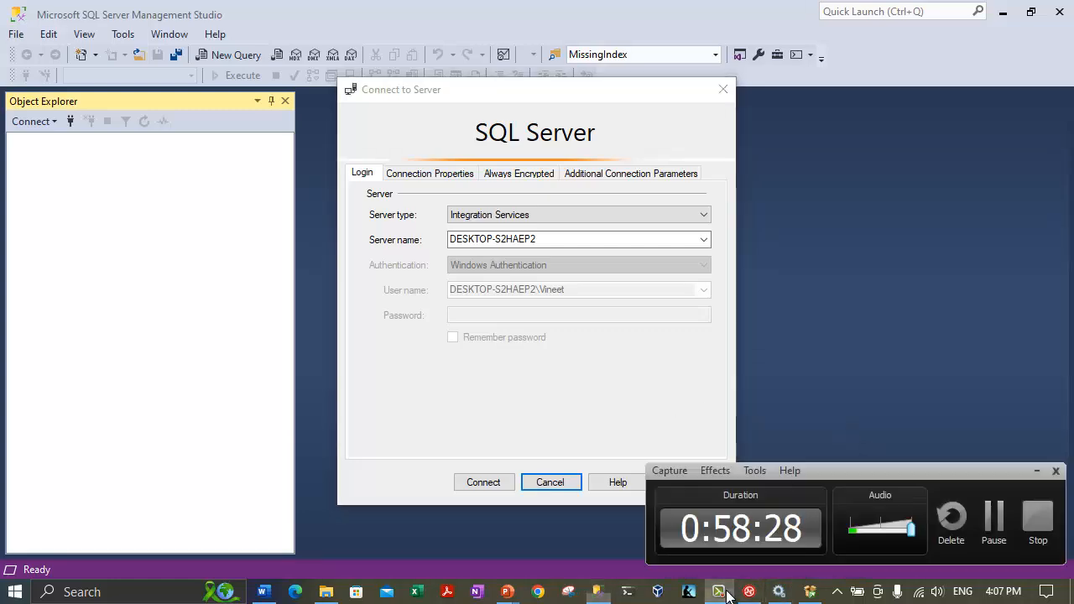
pyautogui.click(779, 591)
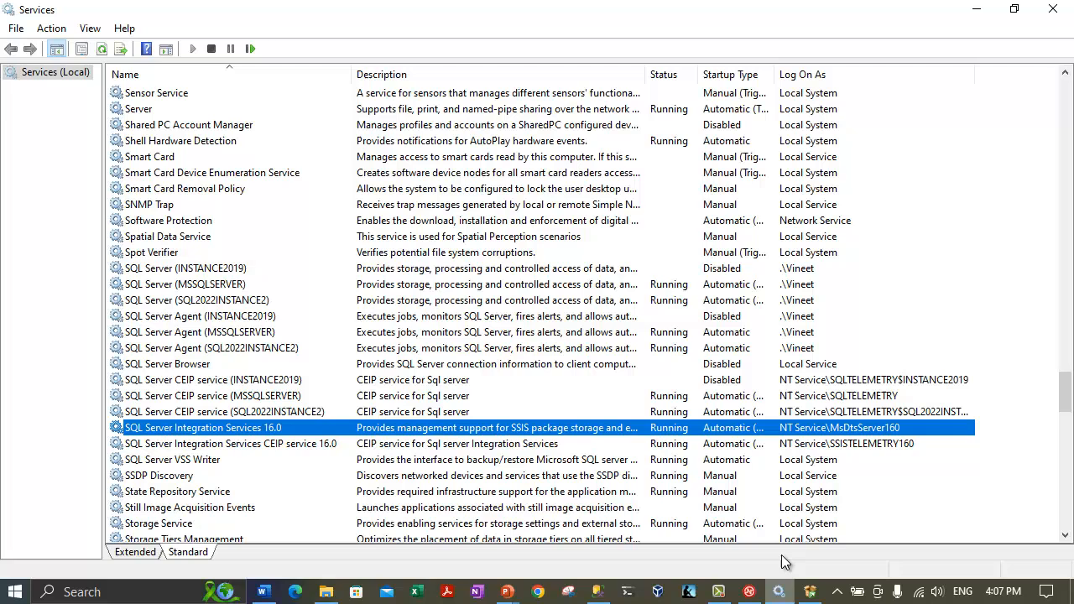
# In SQL Server Integration Services 16.0 properties, set Log On to the local user account.
pyautogui.rightClick(234, 431)
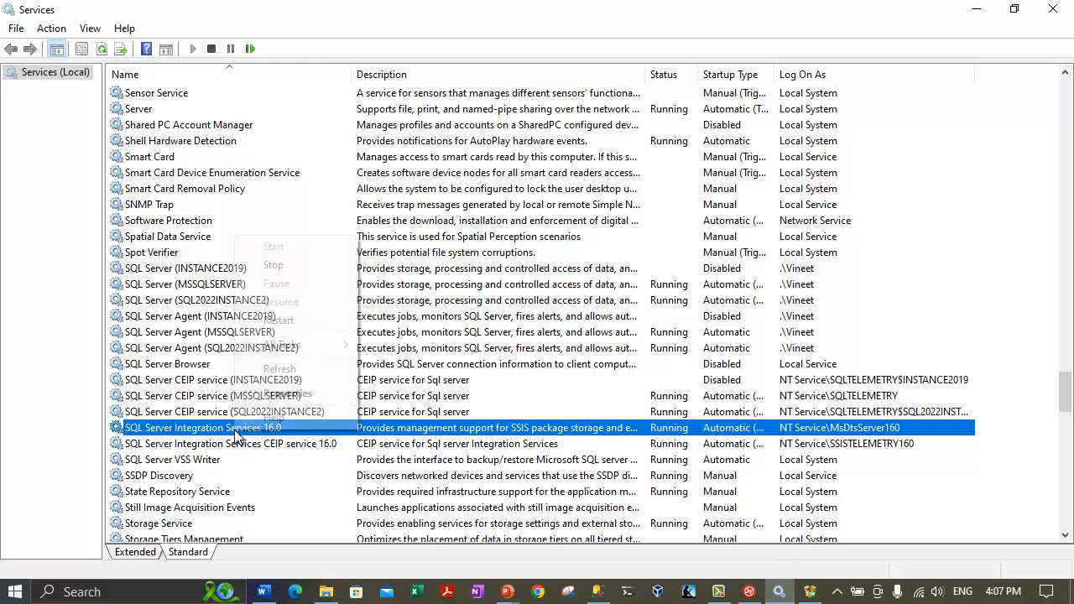
pyautogui.click(288, 393)
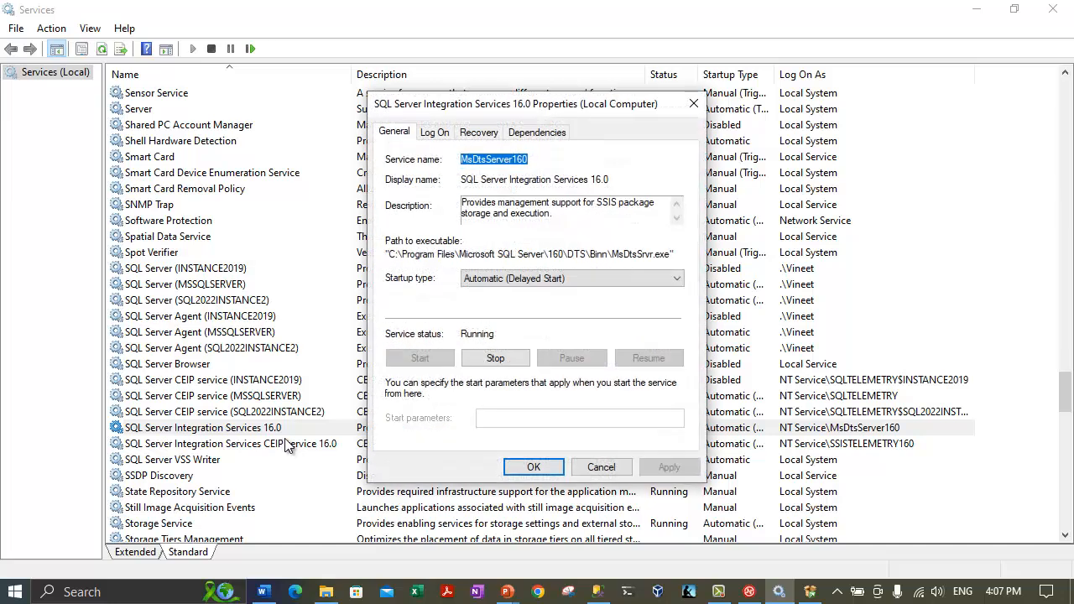
pyautogui.click(436, 132)
pyautogui.click(650, 219)
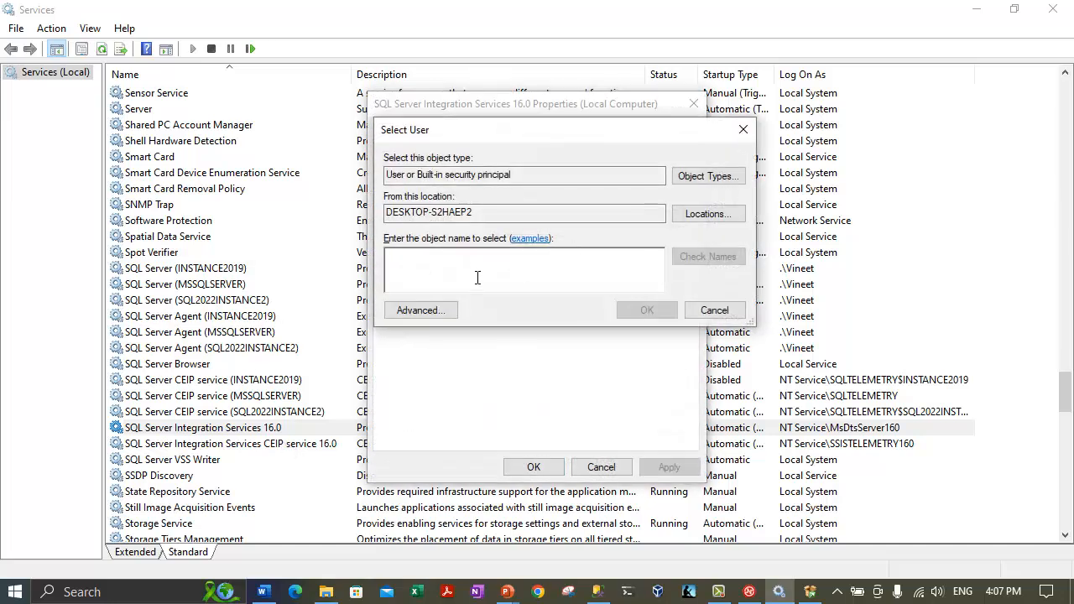
pyautogui.write('vin')
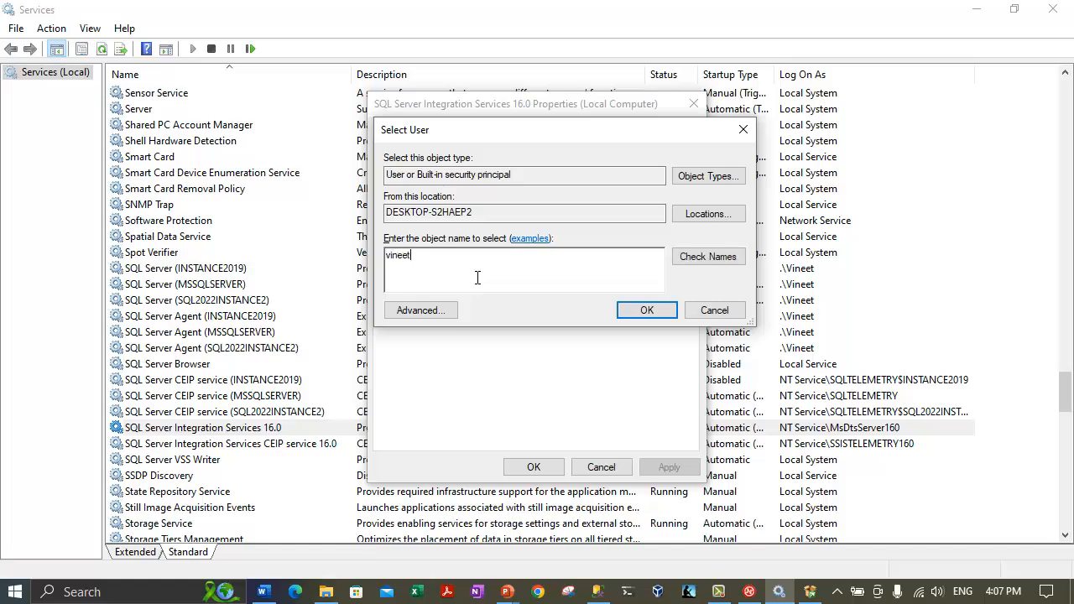
pyautogui.write('eet')
pyautogui.click(707, 259)
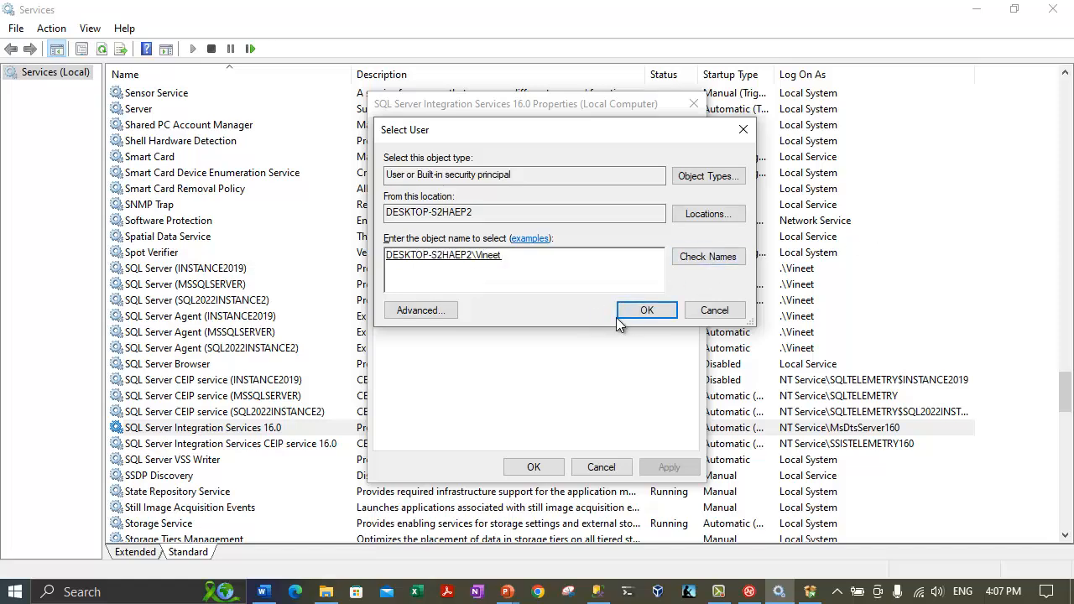
pyautogui.click(625, 311)
# Enter and confirm the account password, apply, and close the service properties.
pyautogui.press('Tab')
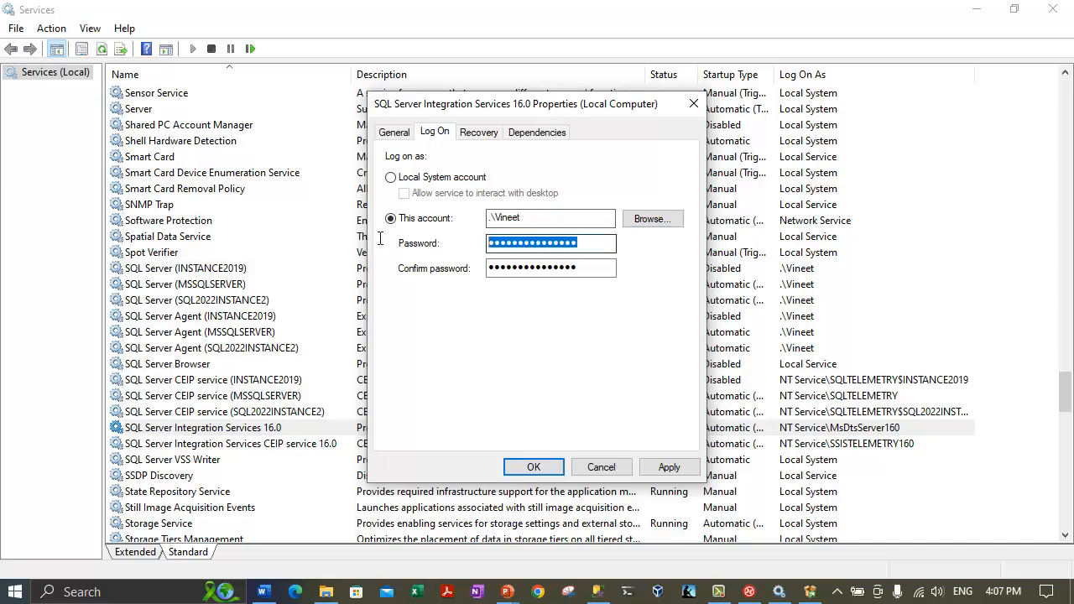
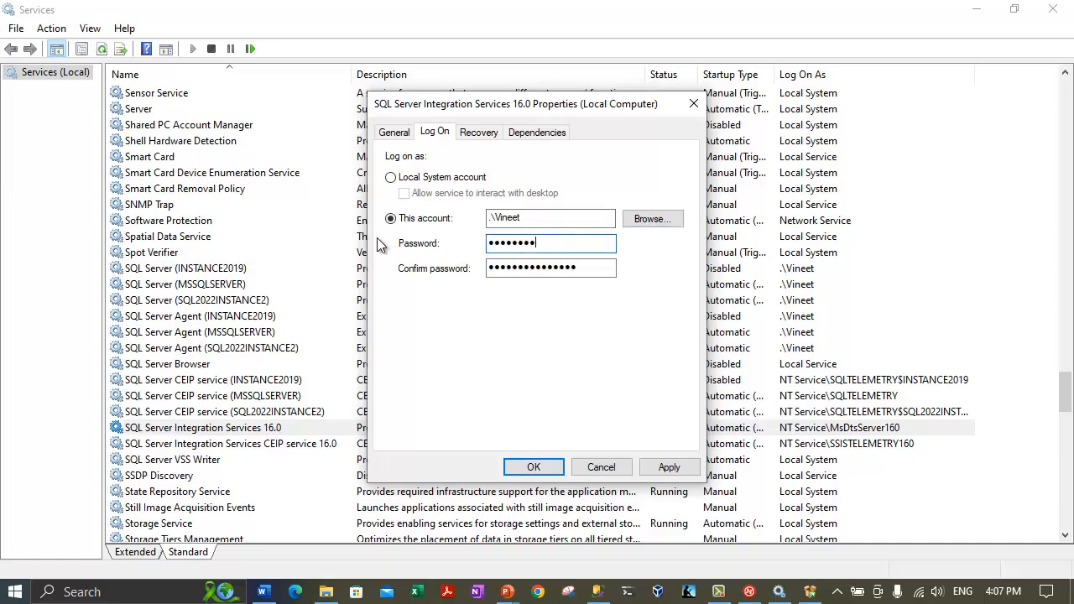
pyautogui.press('Tab')
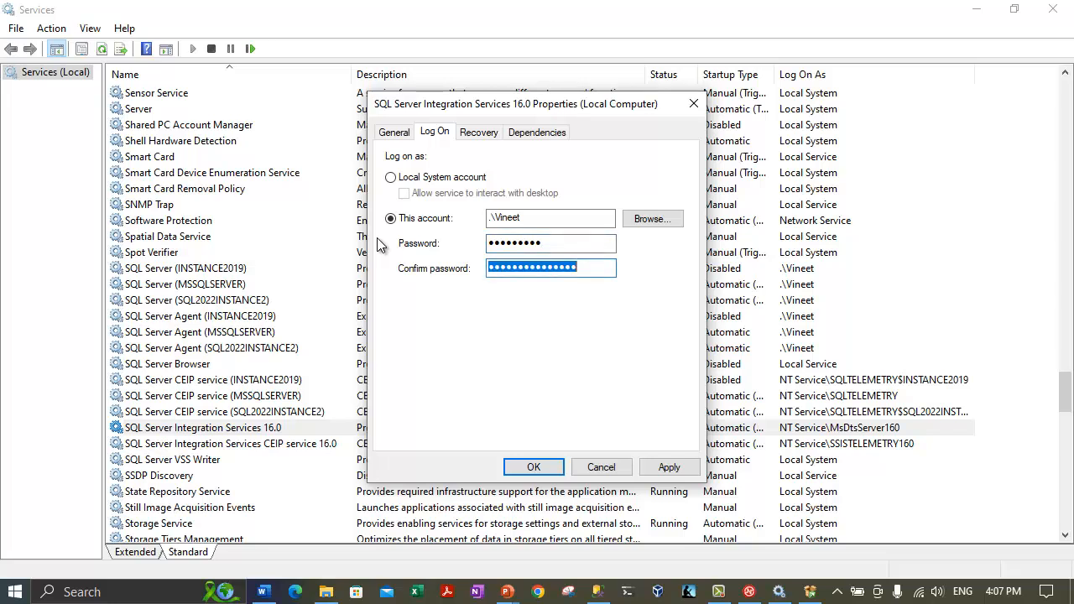
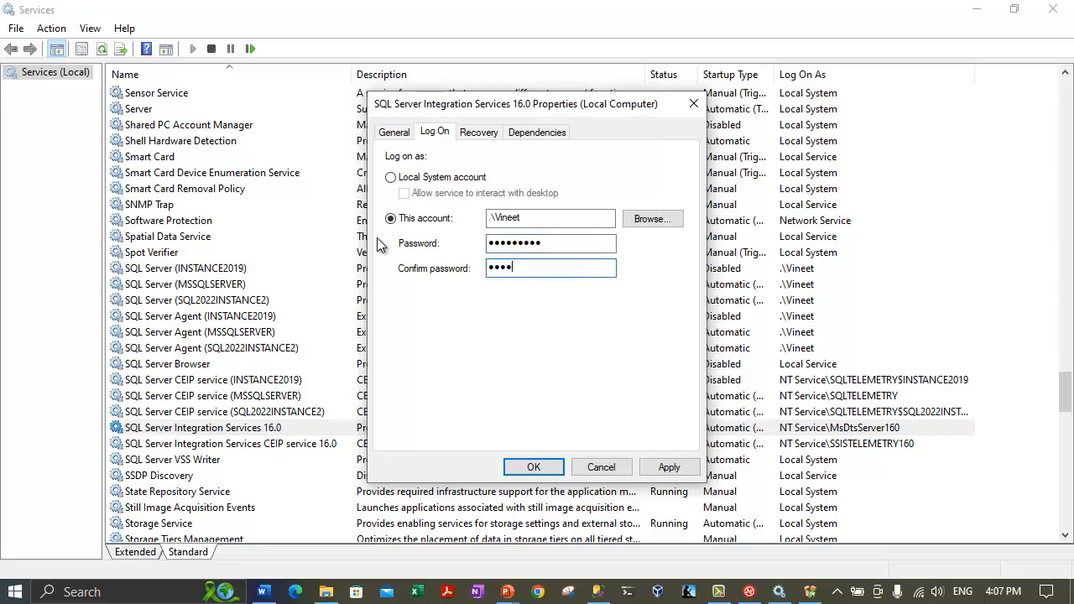
pyautogui.click(671, 468)
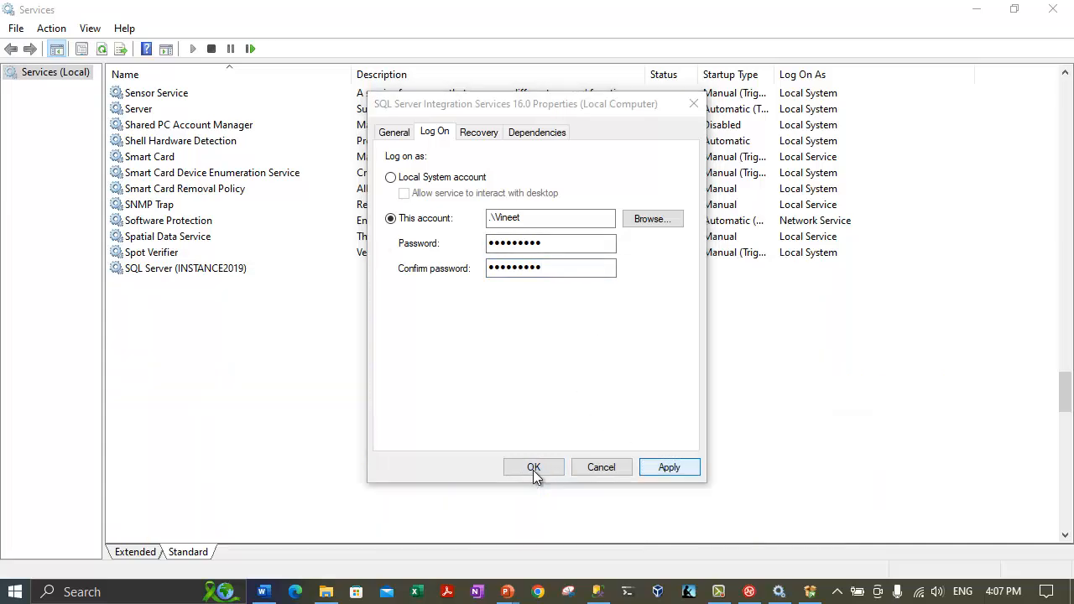
pyautogui.click(688, 358)
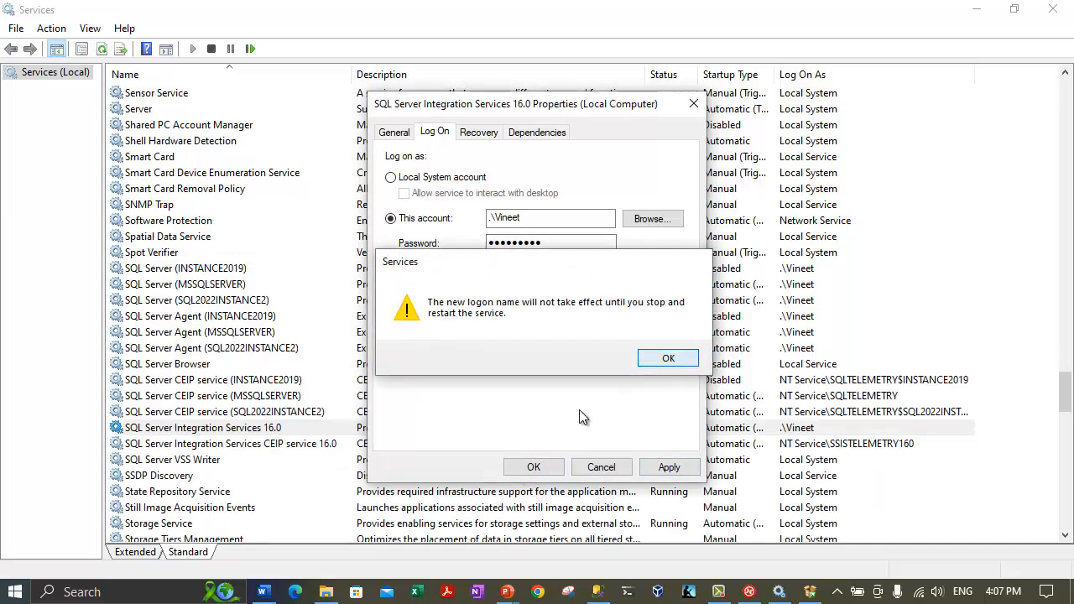
pyautogui.click(535, 464)
# Restart SQL Server Integration Services 16.0 and return to Management Studio.
pyautogui.click(188, 426)
pyautogui.rightClick(188, 425)
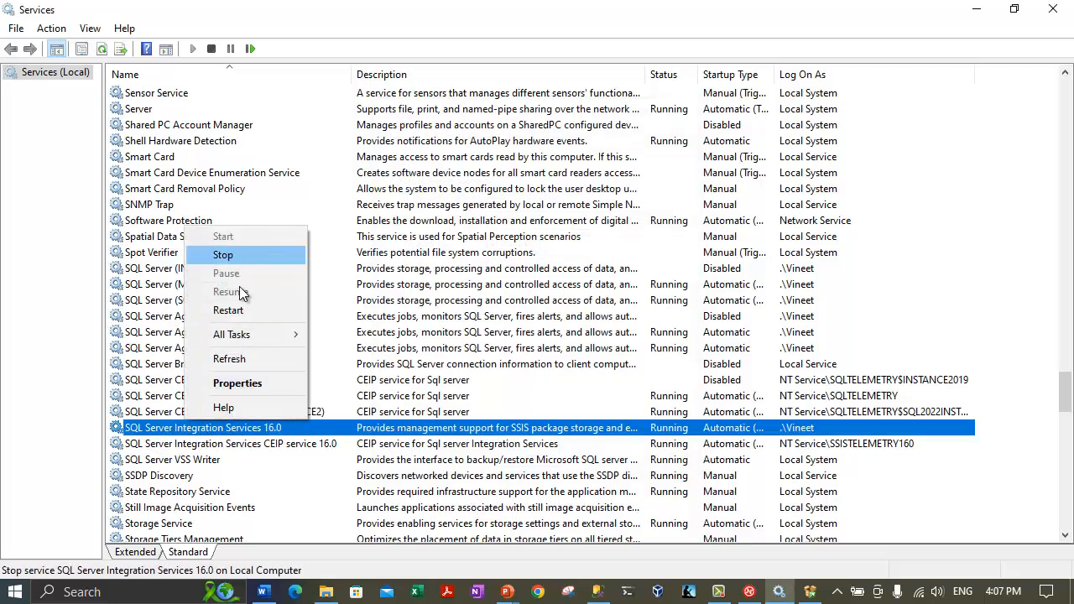
pyautogui.click(228, 311)
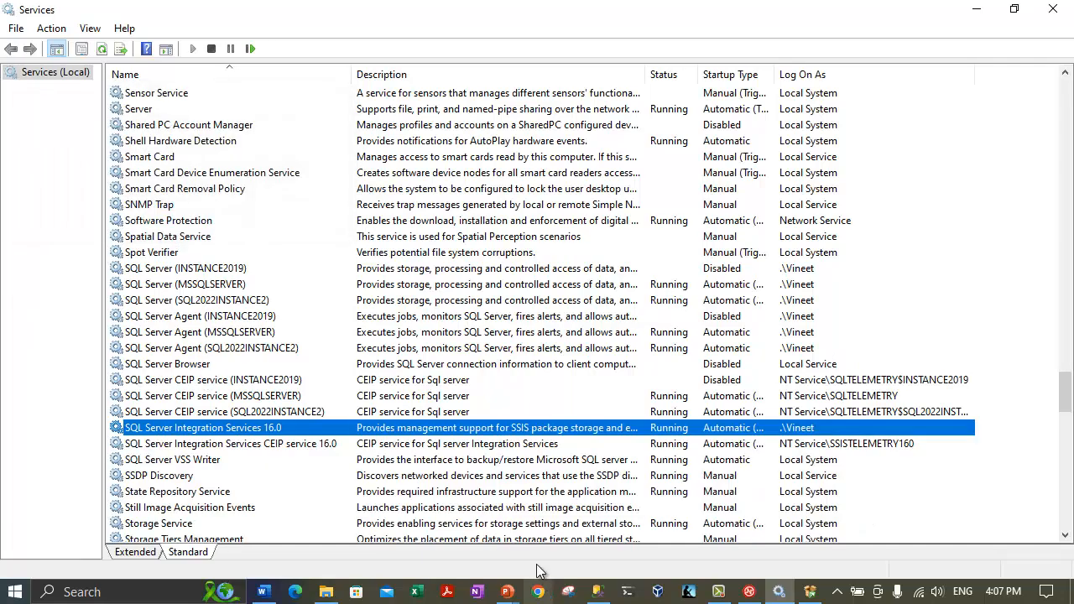
pyautogui.click(596, 592)
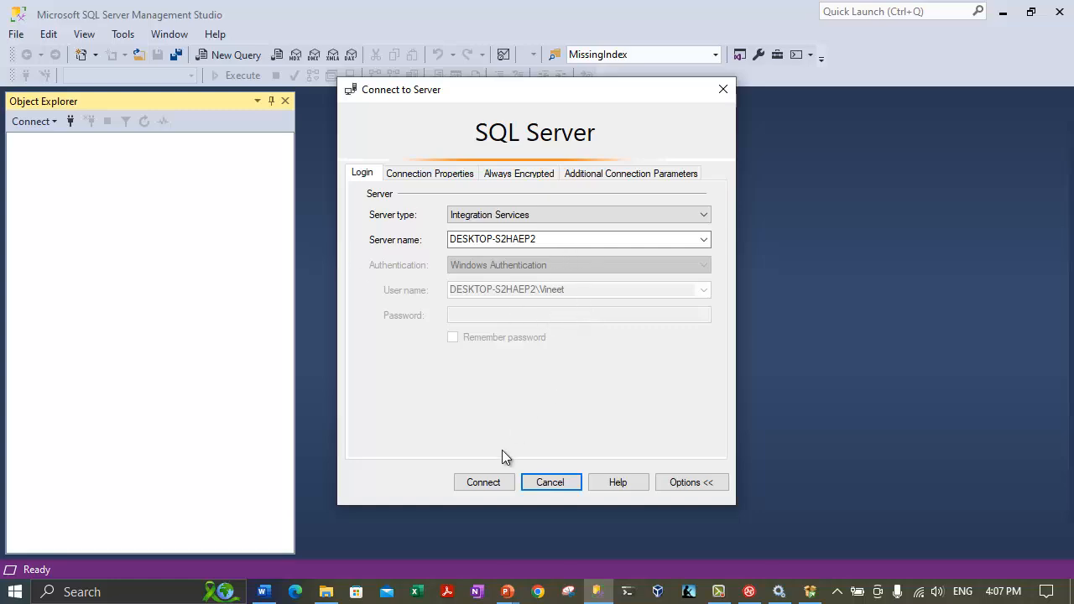
# Review the Access is denied error's detailed information, close it, and return to the Word document.
pyautogui.click(471, 417)
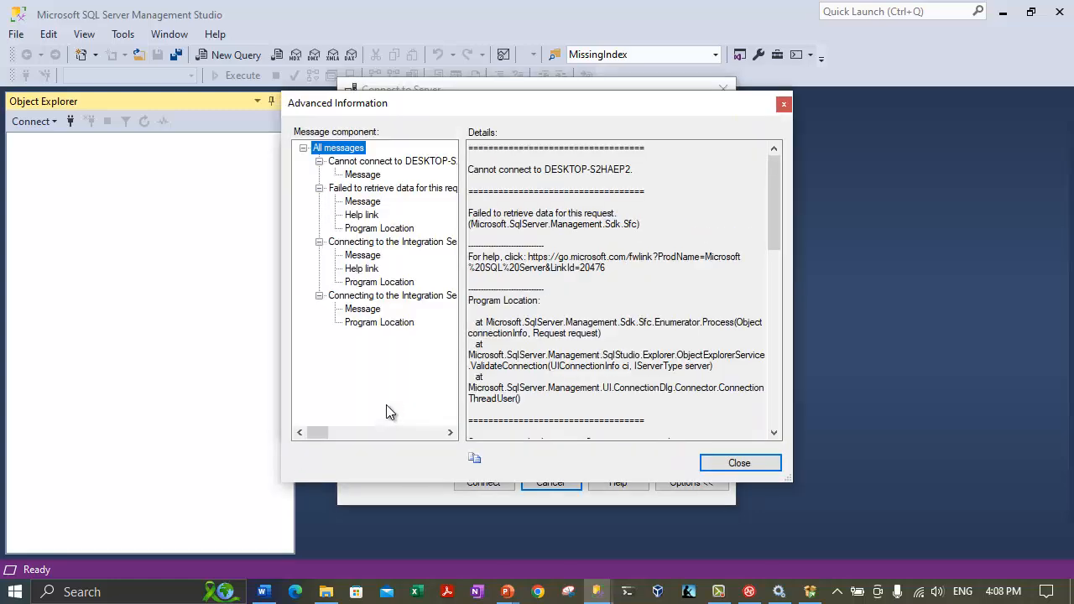
pyautogui.click(736, 464)
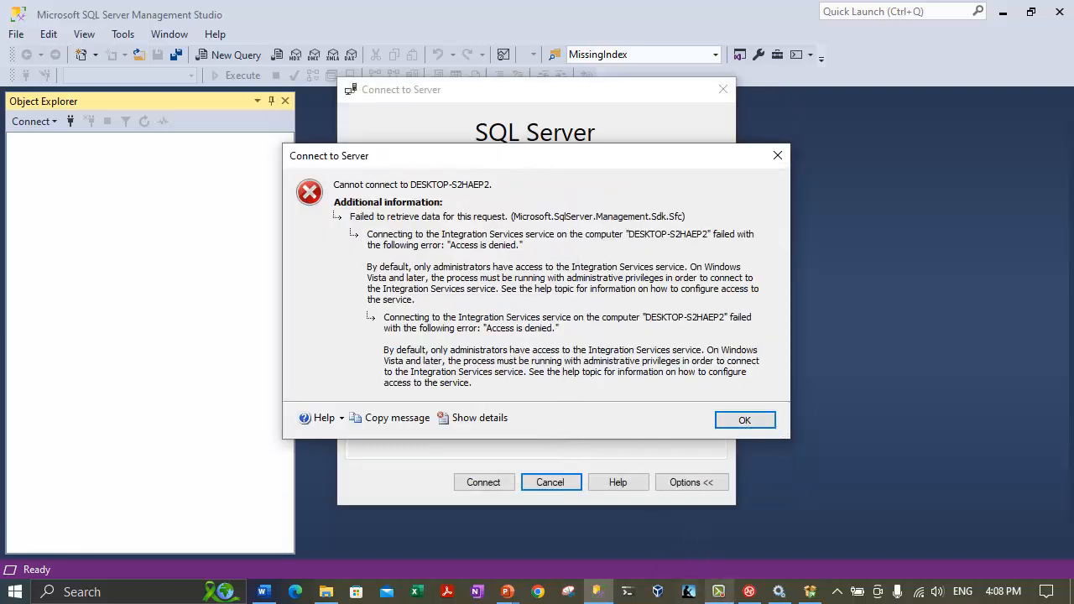
pyautogui.click(749, 591)
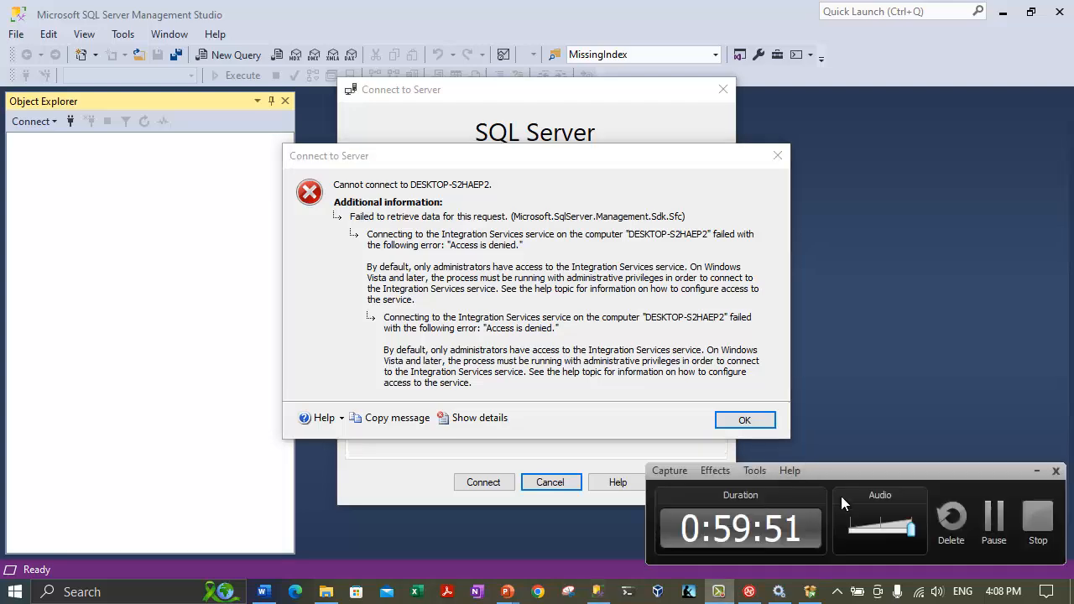
pyautogui.click(995, 518)
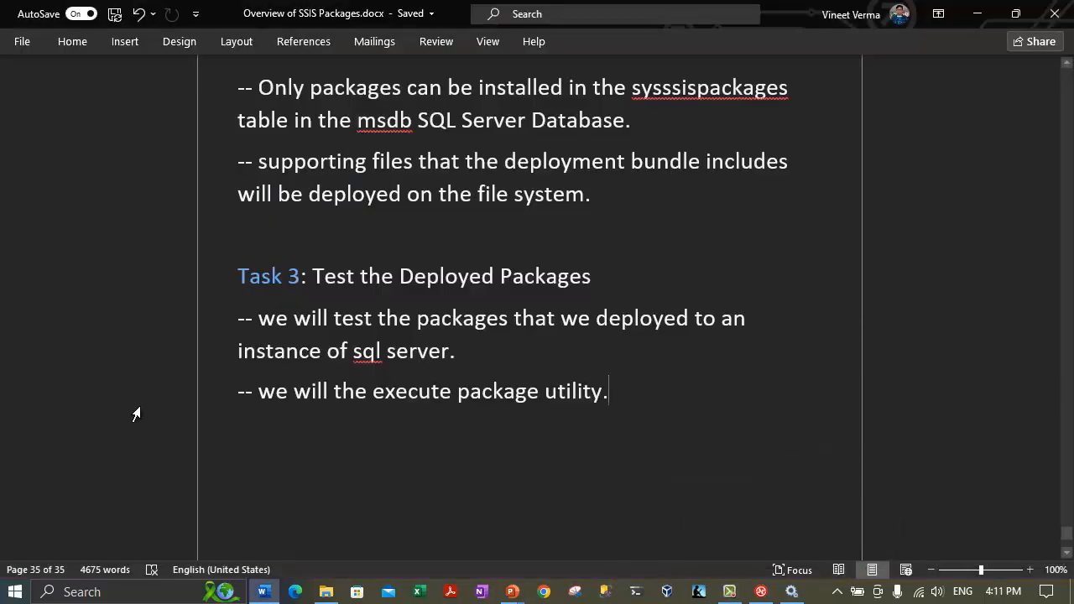
# Search for 'sql serve' and run SQL Server Management Studio 20 as administrator.
pyautogui.click(87, 591)
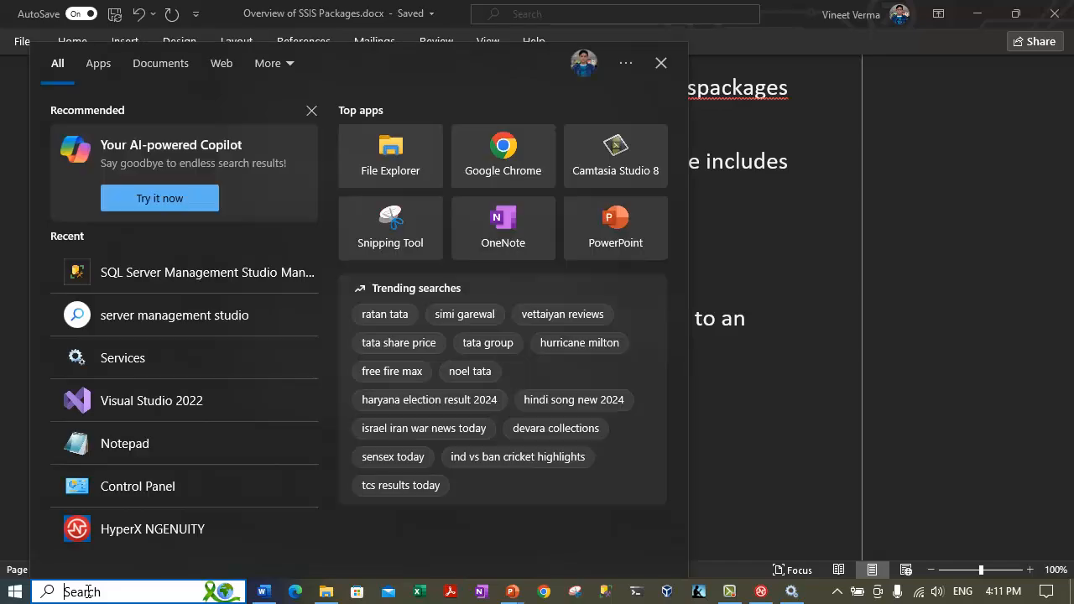
pyautogui.write('sql serv')
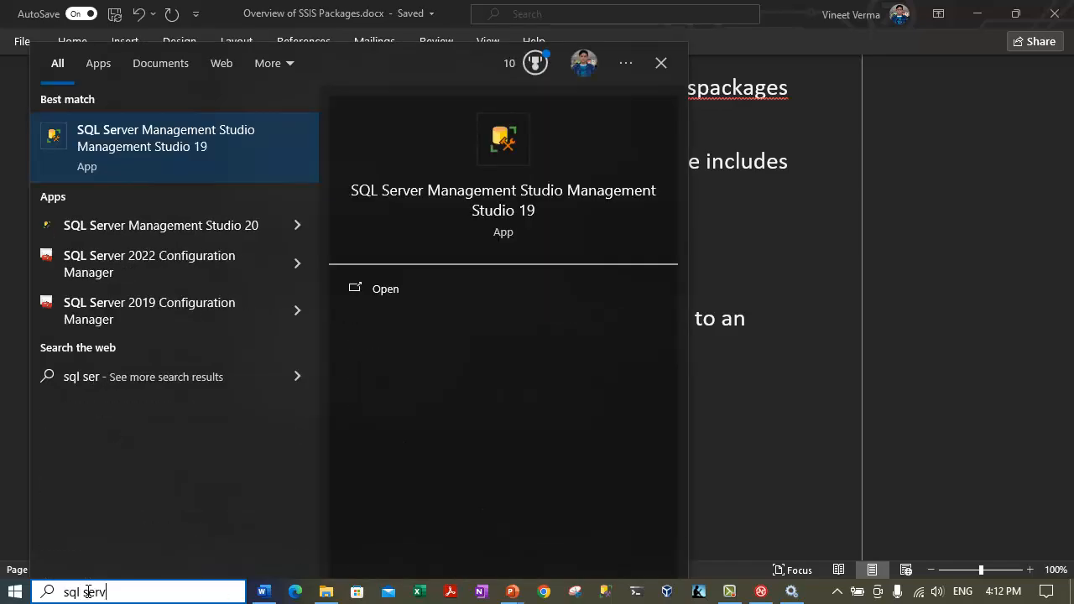
pyautogui.write('e')
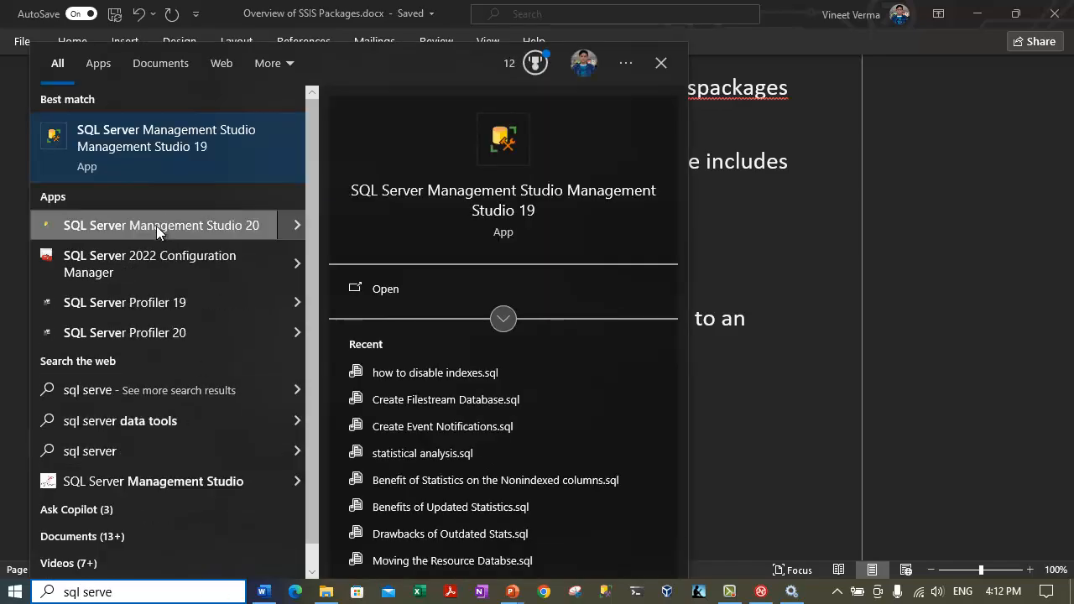
pyautogui.rightClick(156, 225)
pyautogui.click(224, 239)
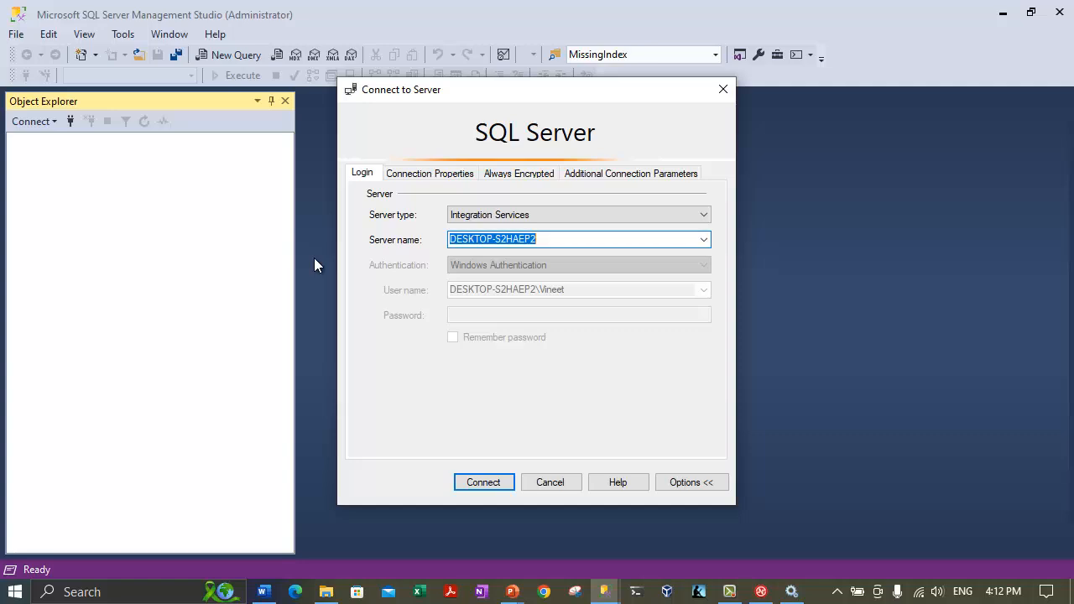
# Connect to Integration Services on DESKTOP-S2HAEP2, picking the server via Browse for more.
pyautogui.click(478, 214)
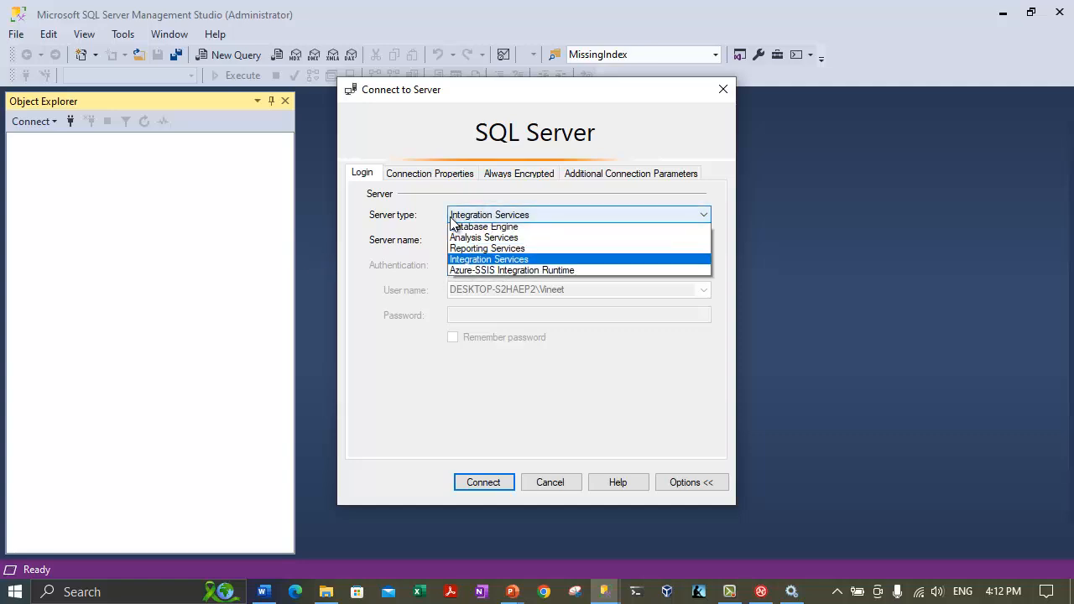
pyautogui.click(417, 230)
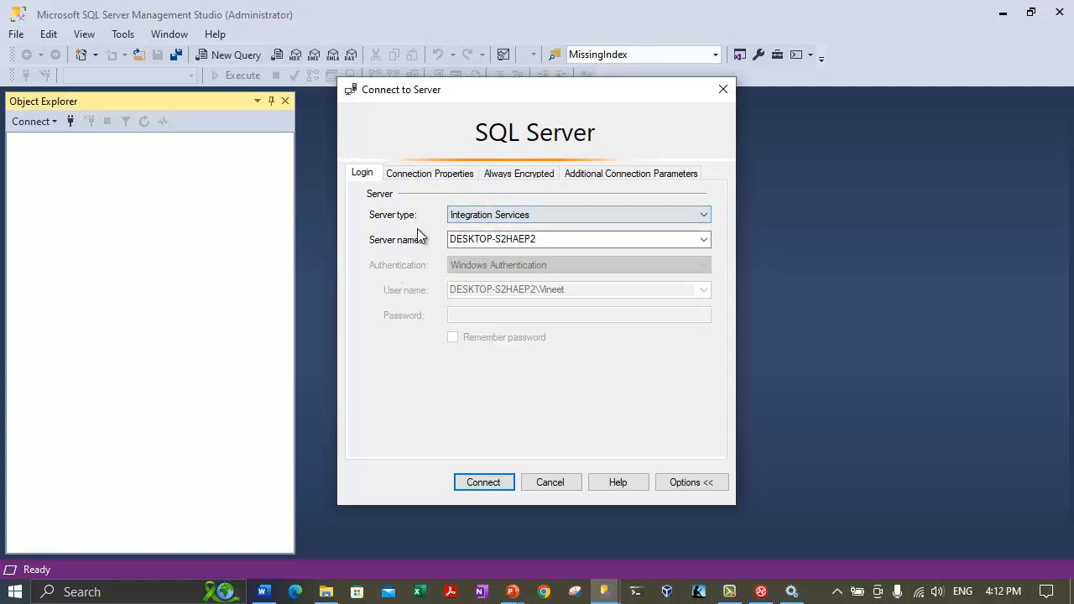
pyautogui.doubleClick(496, 241)
pyautogui.click(702, 241)
pyautogui.click(468, 269)
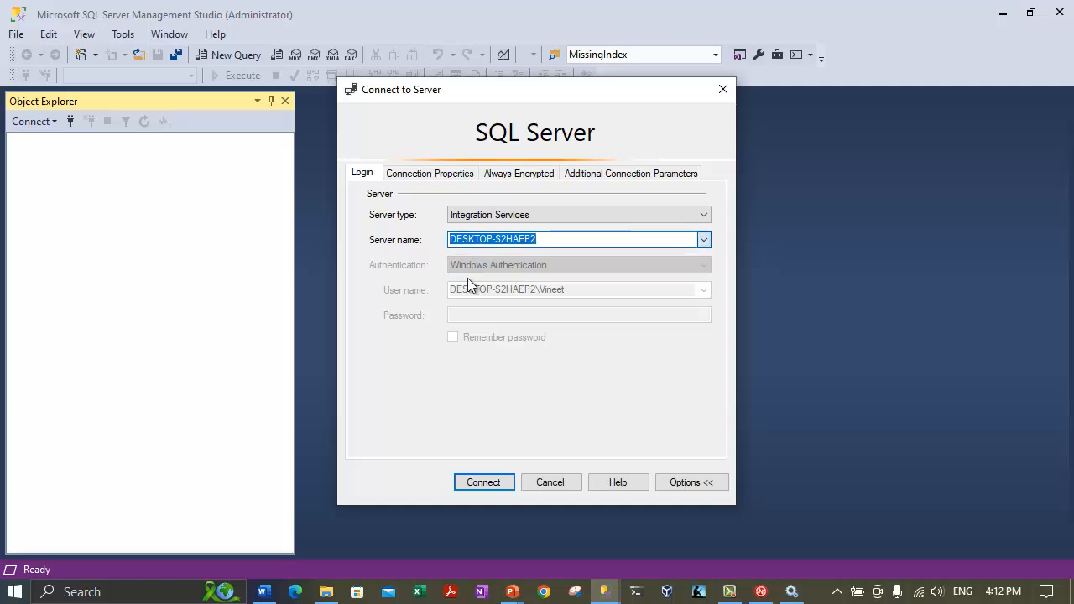
pyautogui.click(411, 255)
pyautogui.click(483, 268)
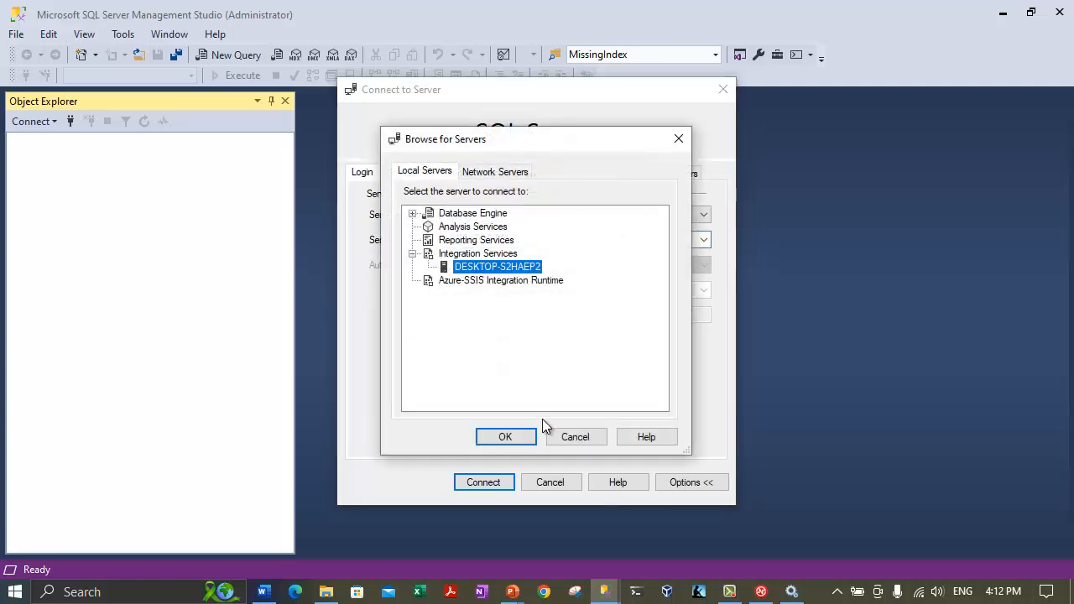
pyautogui.click(503, 437)
pyautogui.click(490, 483)
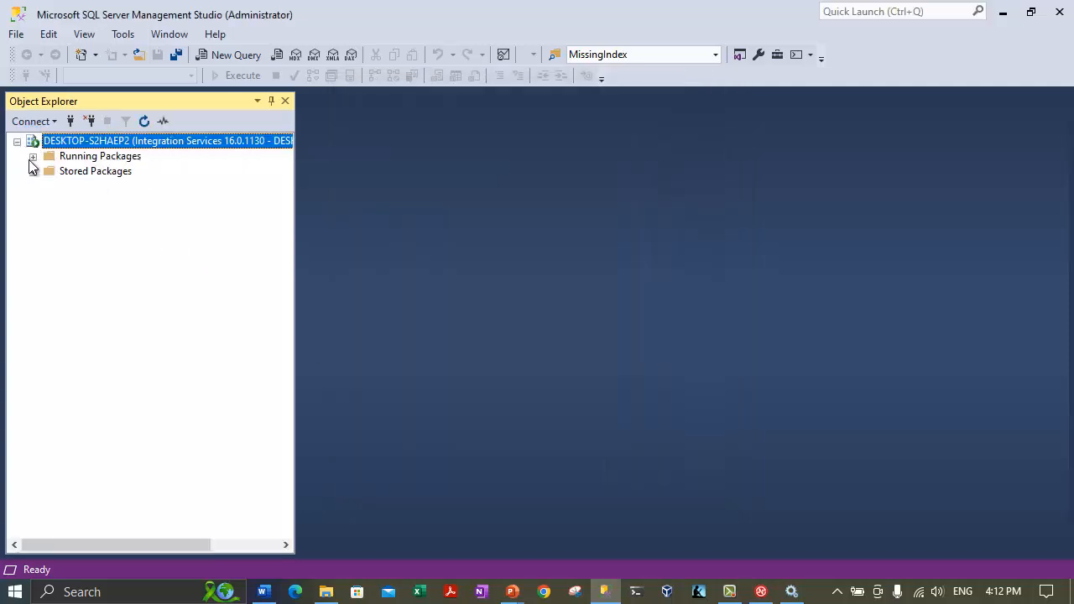
# Expand Running Packages and Stored Packages > MSDB, browsing down to the Data Collector folder.
pyautogui.click(34, 158)
pyautogui.click(33, 172)
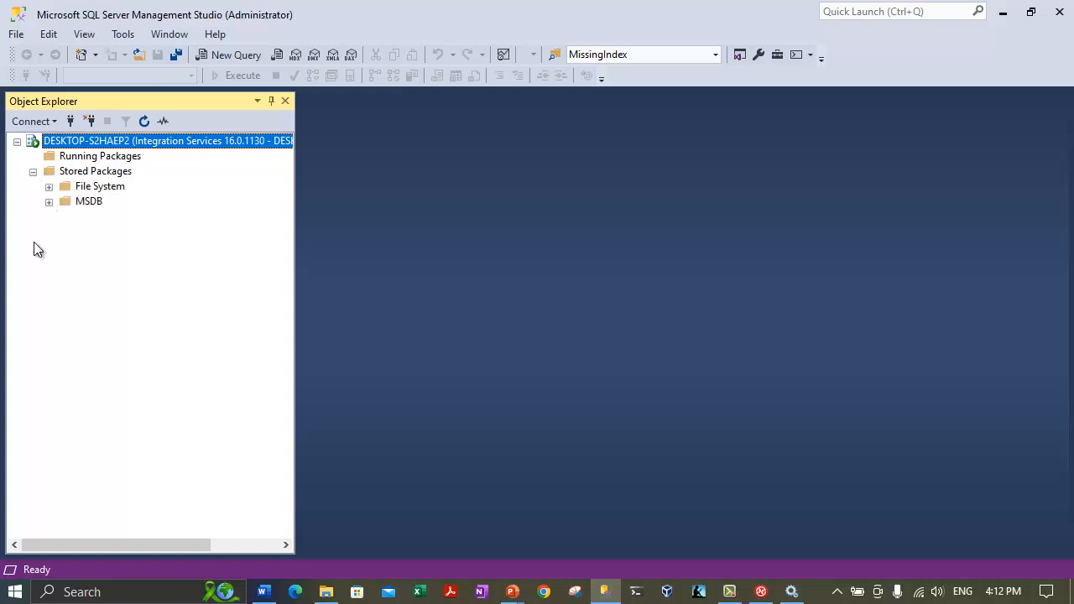
pyautogui.click(49, 201)
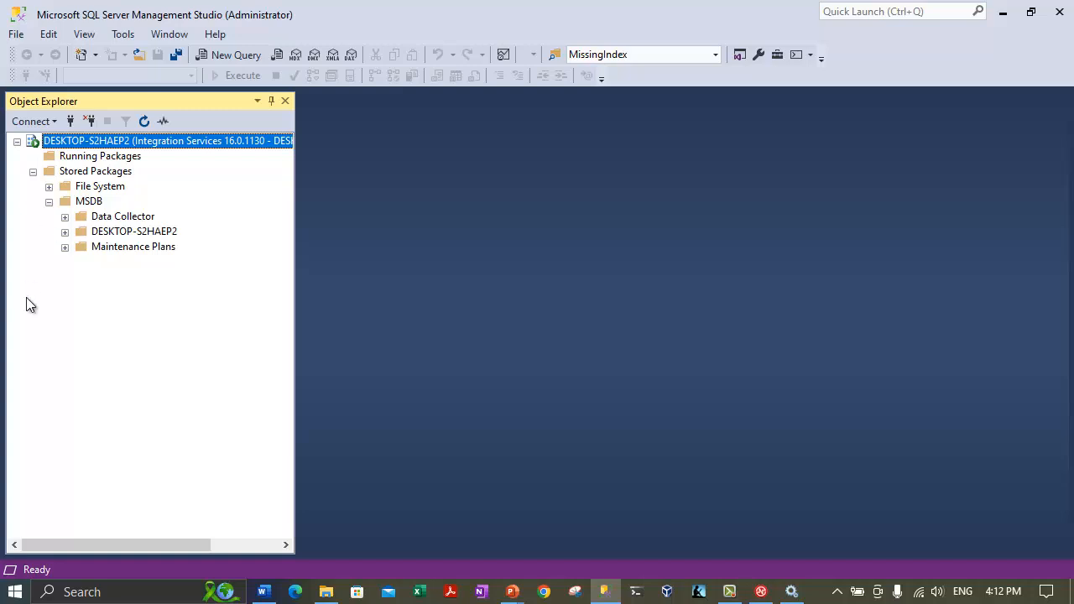
pyautogui.click(65, 231)
pyautogui.click(80, 247)
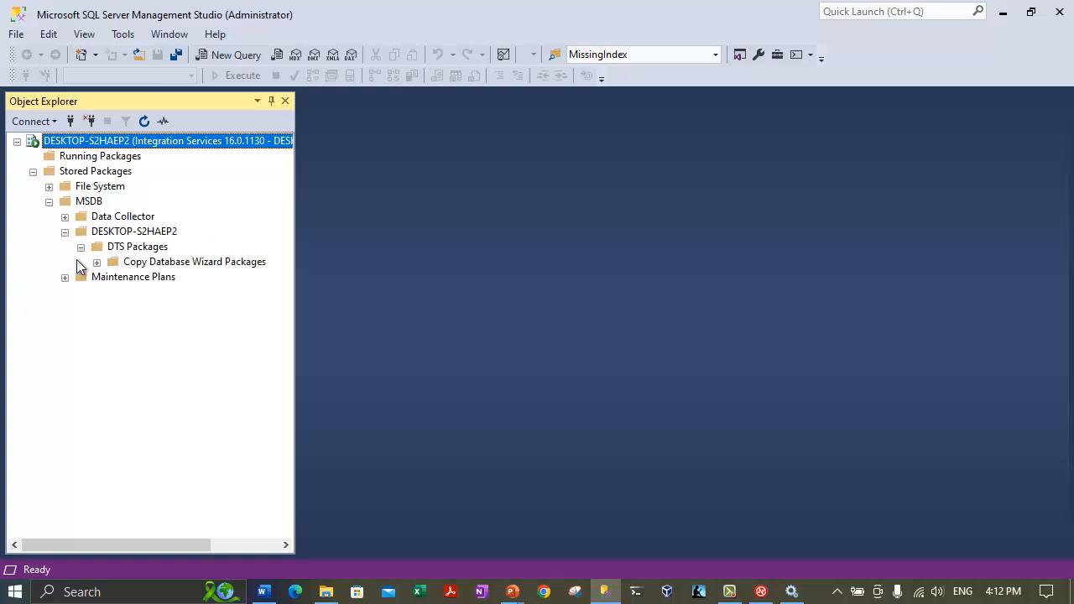
pyautogui.click(65, 231)
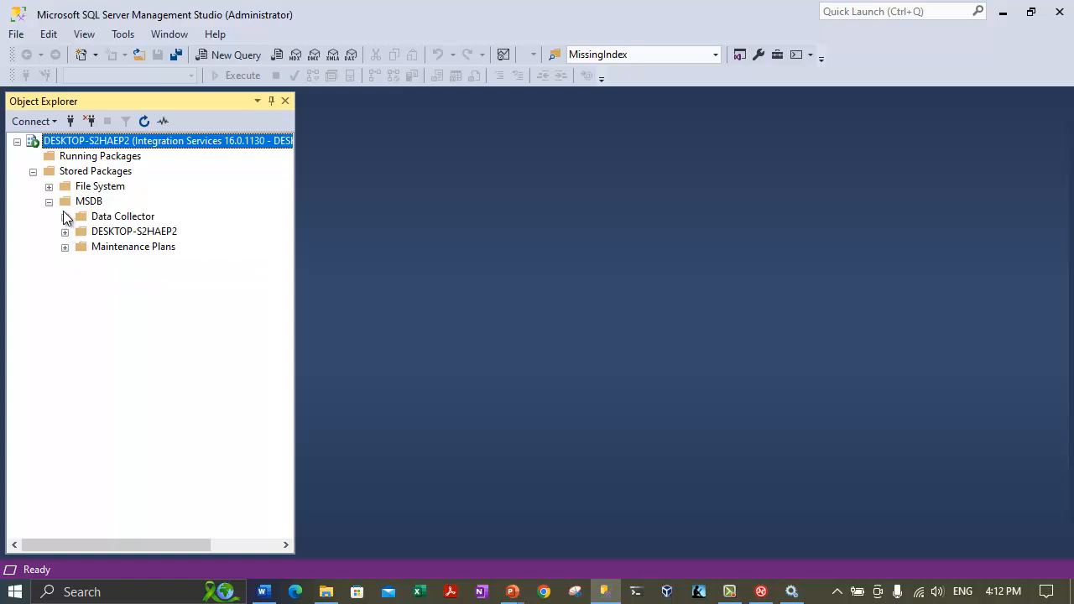
pyautogui.click(64, 217)
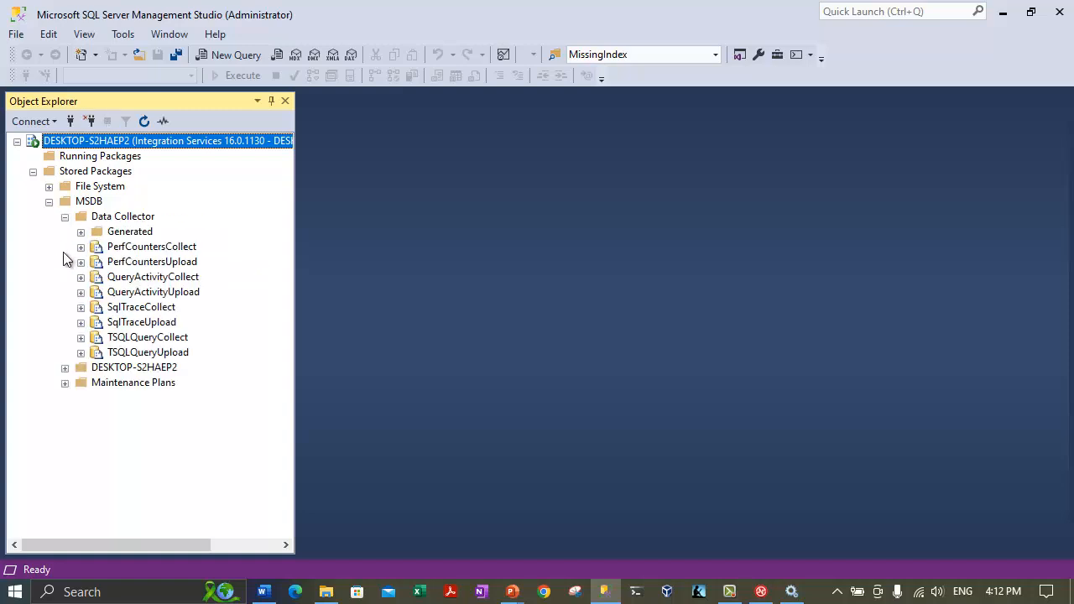
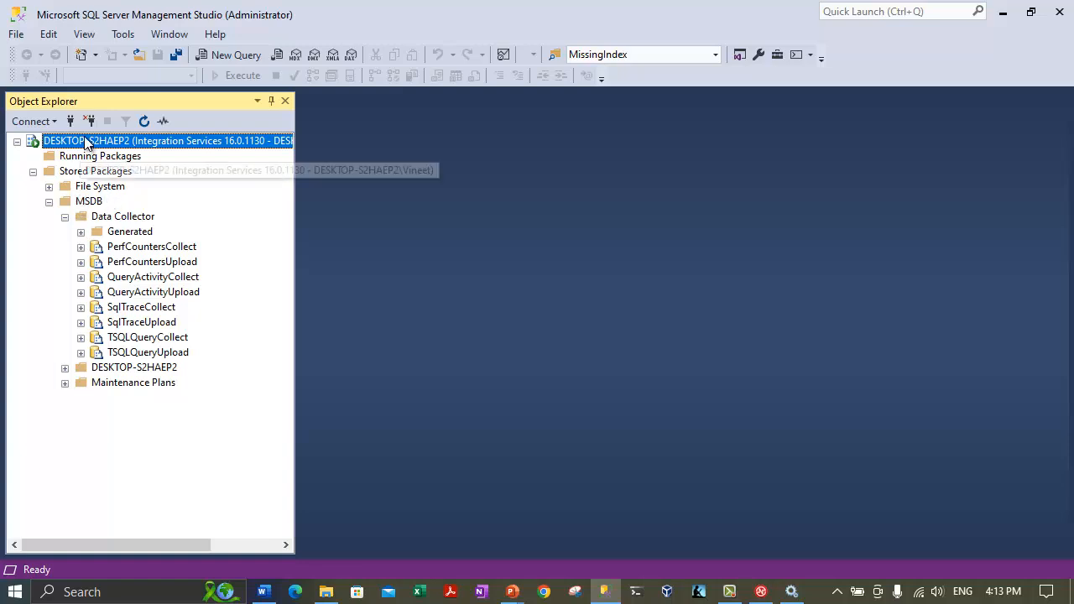
# Collapse and re-expand MSDB under Stored Packages, then bring up Connect to Server.
pyautogui.click(49, 202)
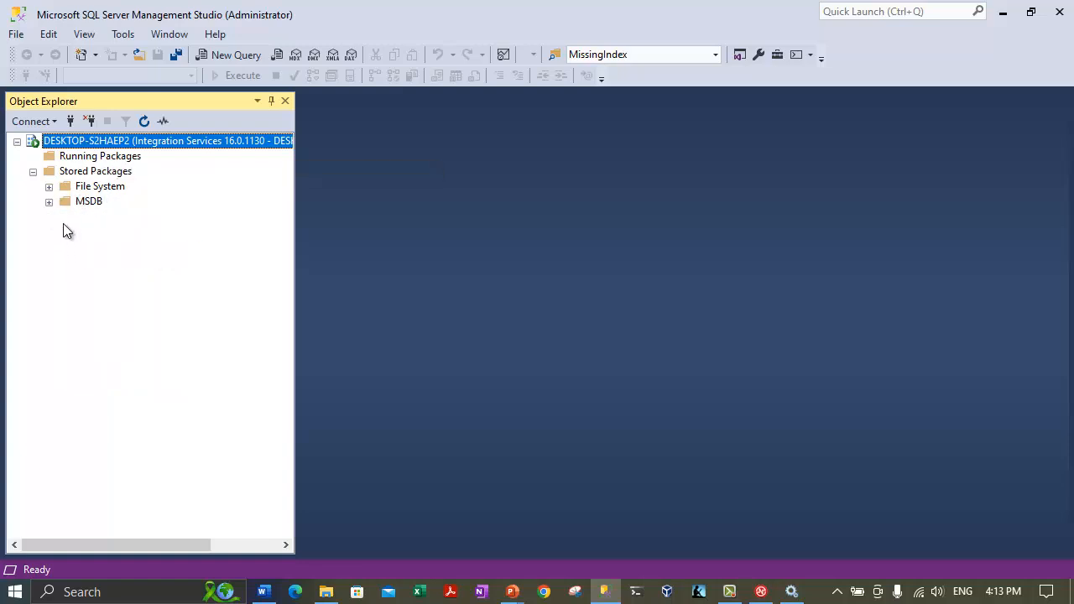
pyautogui.click(49, 177)
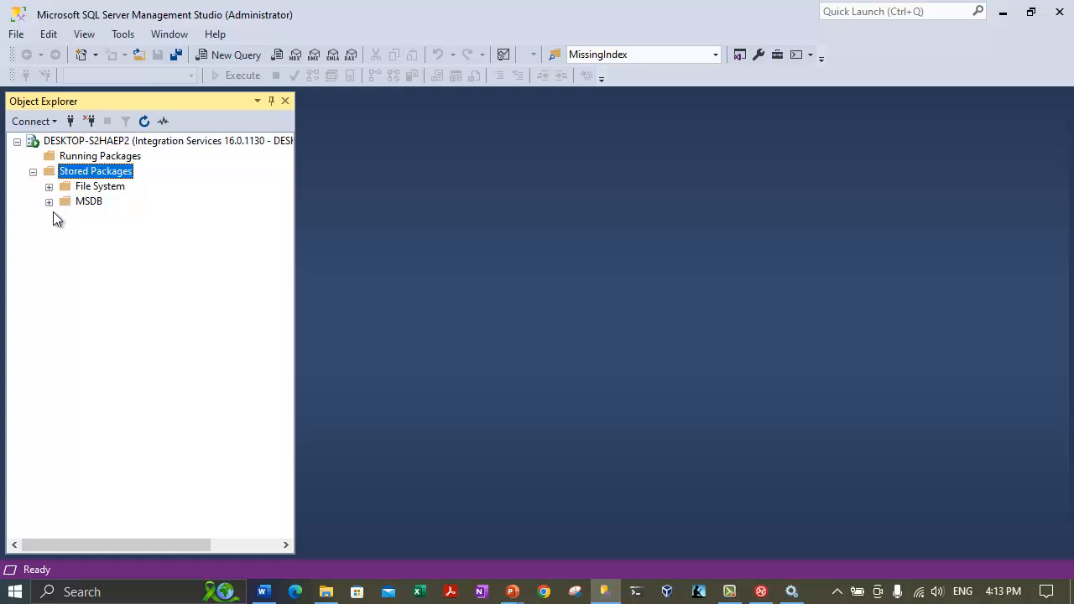
pyautogui.click(49, 201)
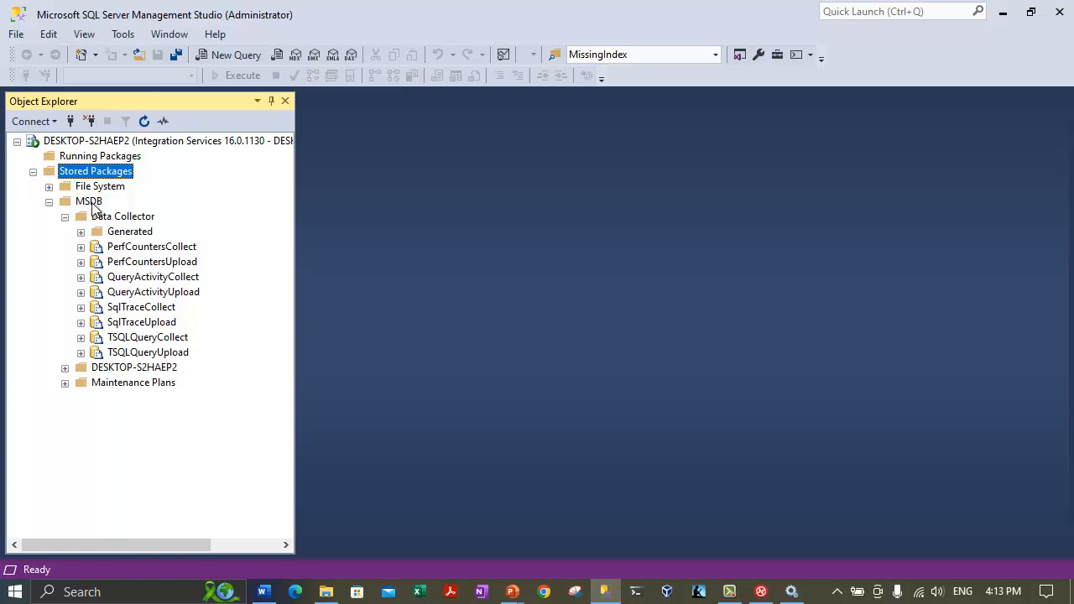
pyautogui.click(156, 357)
pyautogui.click(155, 342)
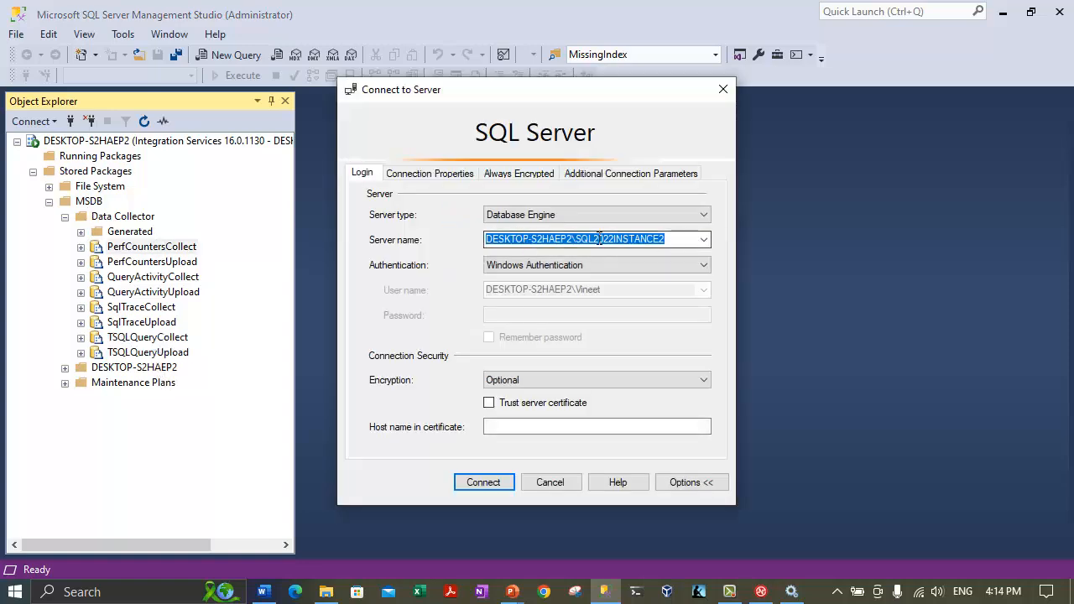
# Set server type to Integration Services with DESKTOP-S2HAEP2\SQL2022INSTANCE2 as the server name.
pyautogui.rightClick(599, 240)
pyautogui.click(625, 295)
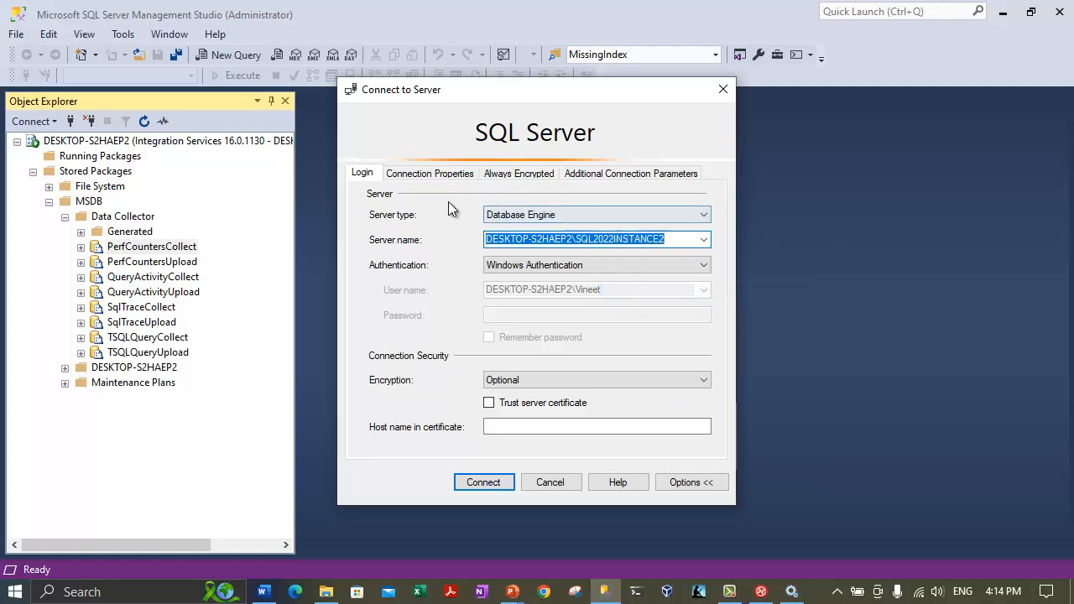
pyautogui.click(547, 216)
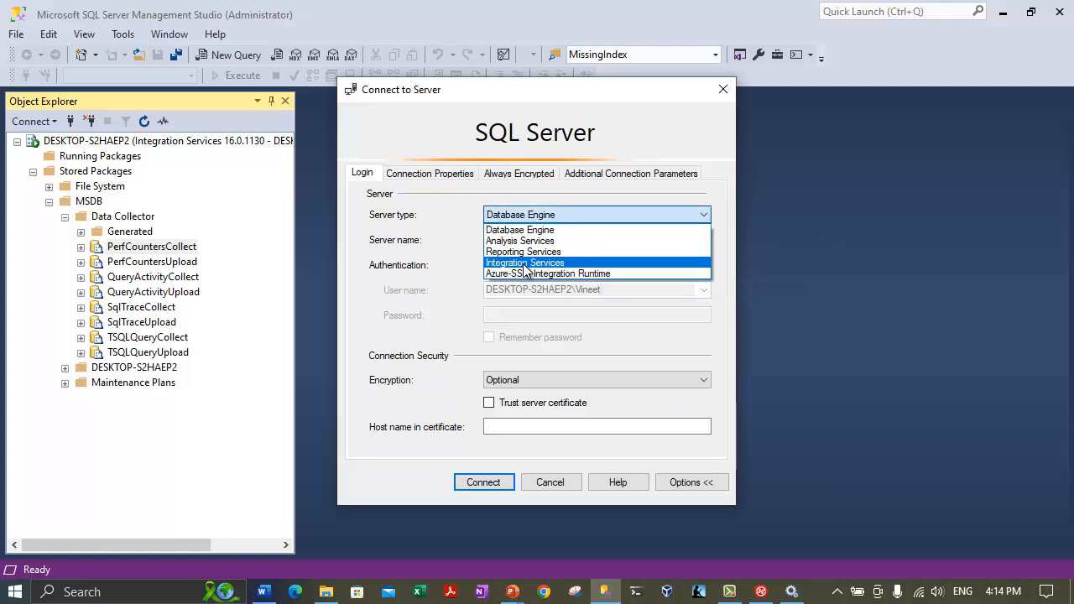
pyautogui.click(525, 263)
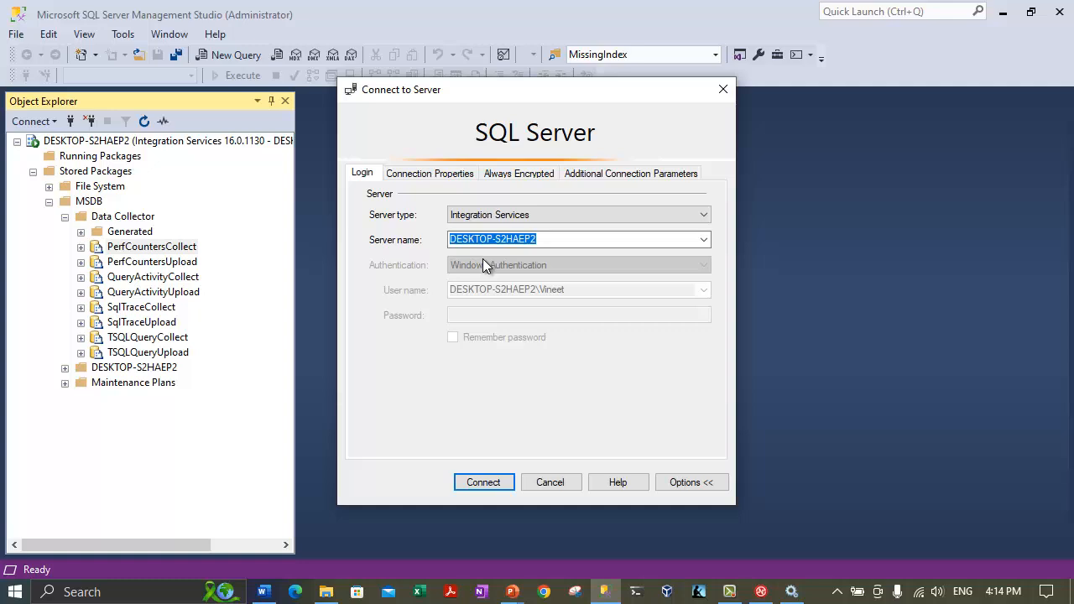
pyautogui.click(551, 239)
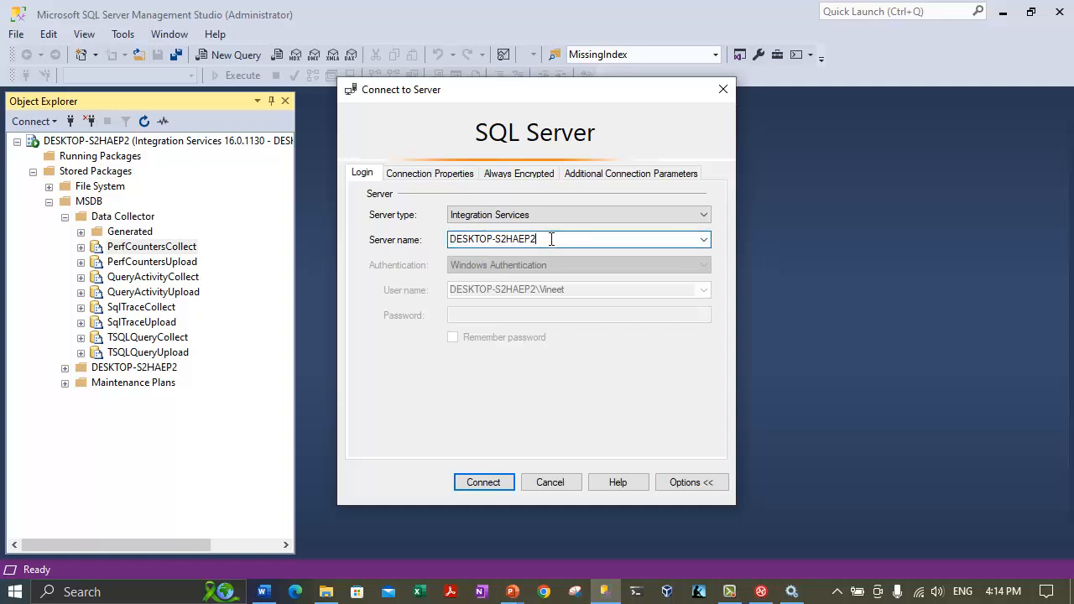
pyautogui.moveTo(551, 239); pyautogui.dragTo(407, 238)
pyautogui.hotkey('ctrl', 'v')
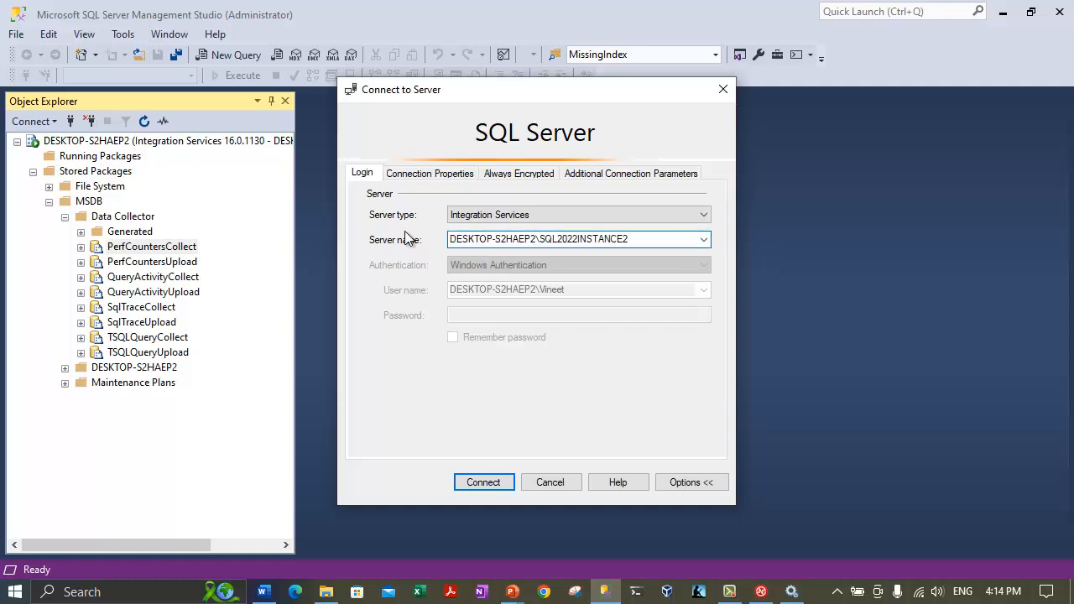
# Attempt the connection, dismiss the multi-instance error and cancel the dialog.
pyautogui.click(494, 479)
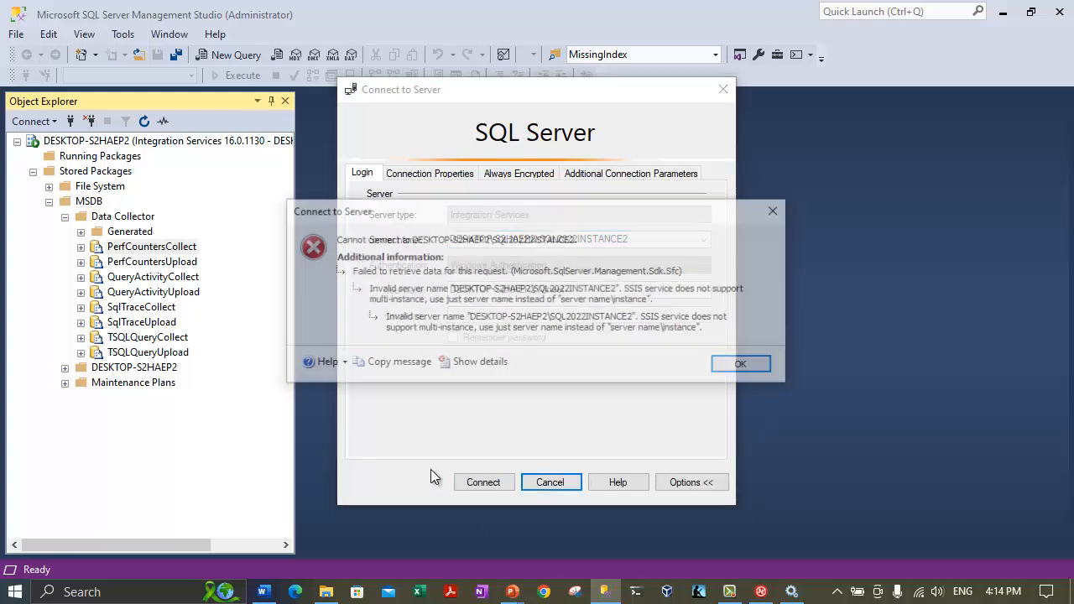
pyautogui.click(744, 365)
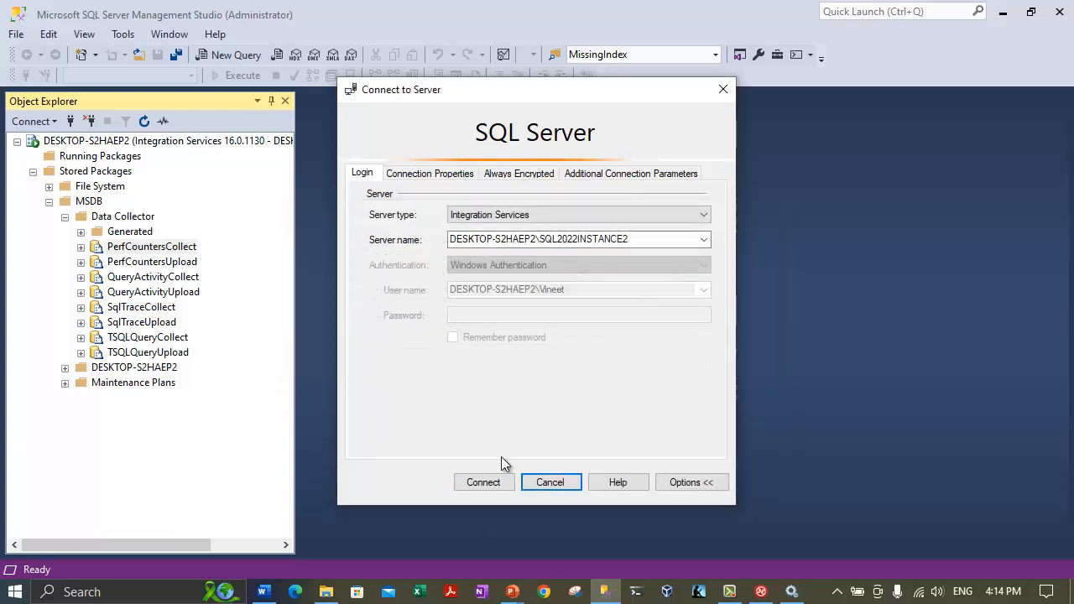
pyautogui.click(558, 484)
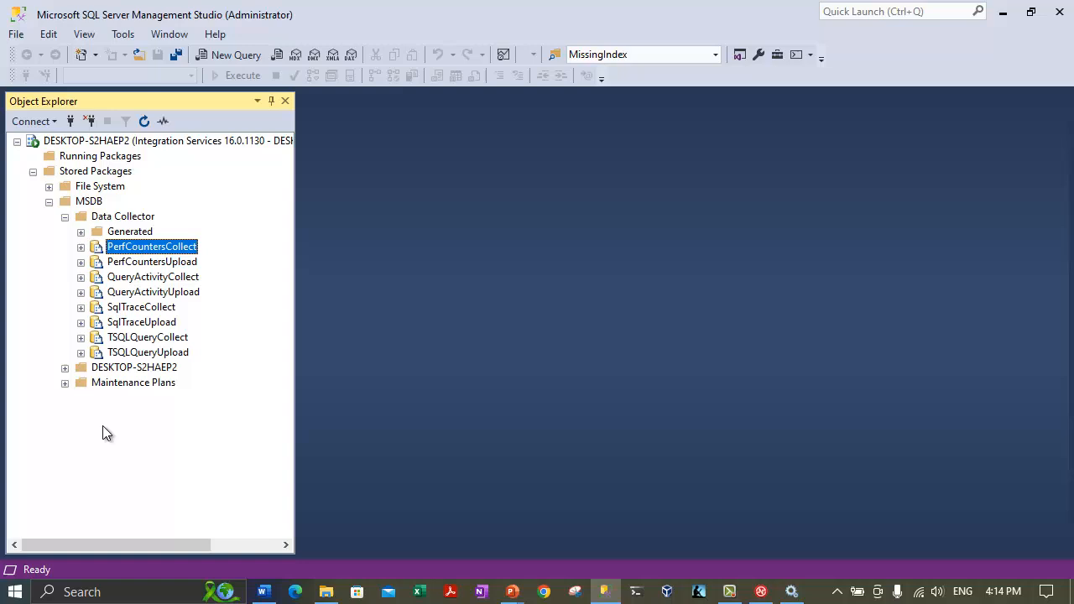
# Expand DESKTOP-S2HAEP2 under MSDB and check the empty Maintenance Plans folder.
pyautogui.click(65, 367)
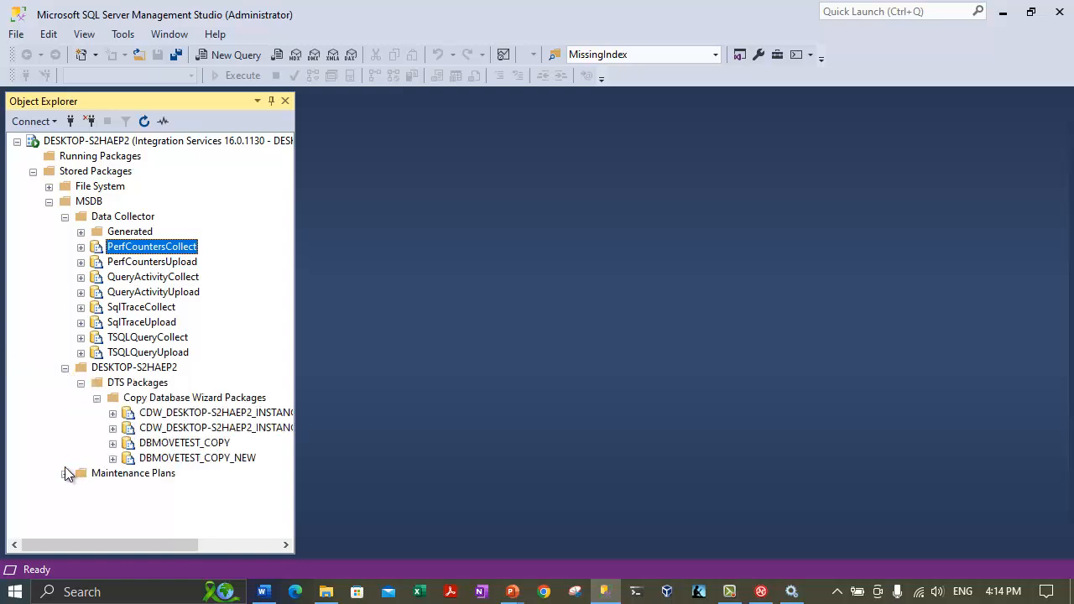
pyautogui.click(65, 473)
pyautogui.click(172, 479)
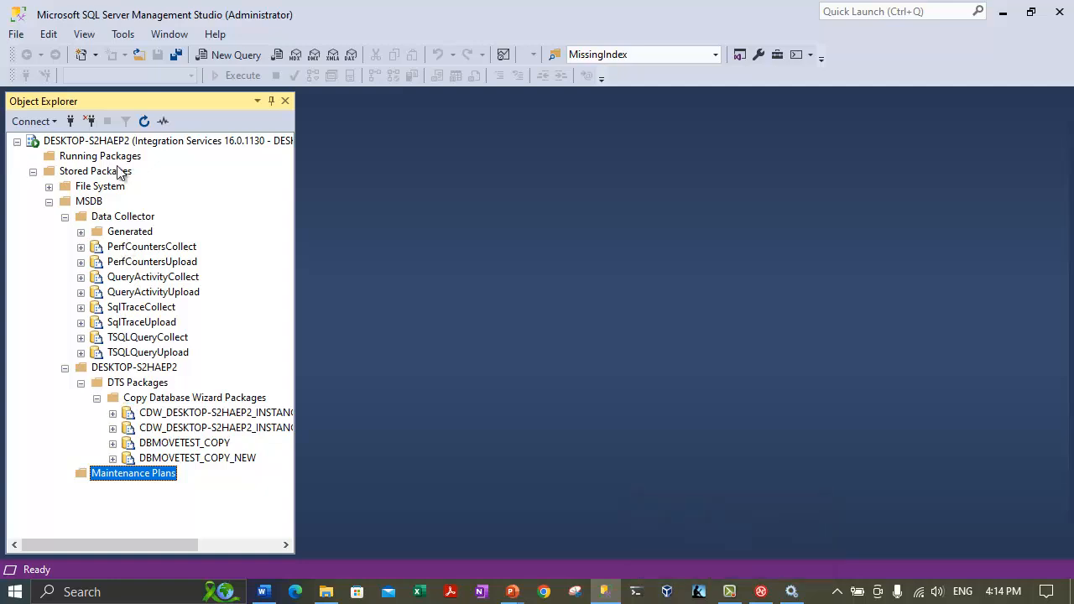
# Select the MSDB folder and bring up File Explorer at C:\Deployment Bundles.
pyautogui.click(111, 157)
pyautogui.click(63, 174)
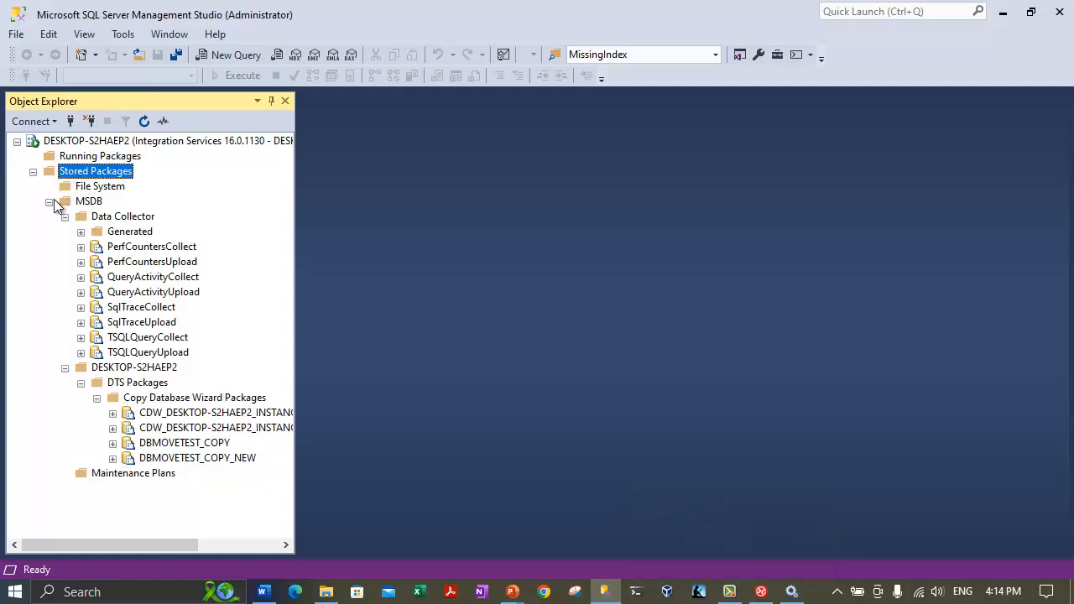
pyautogui.click(91, 201)
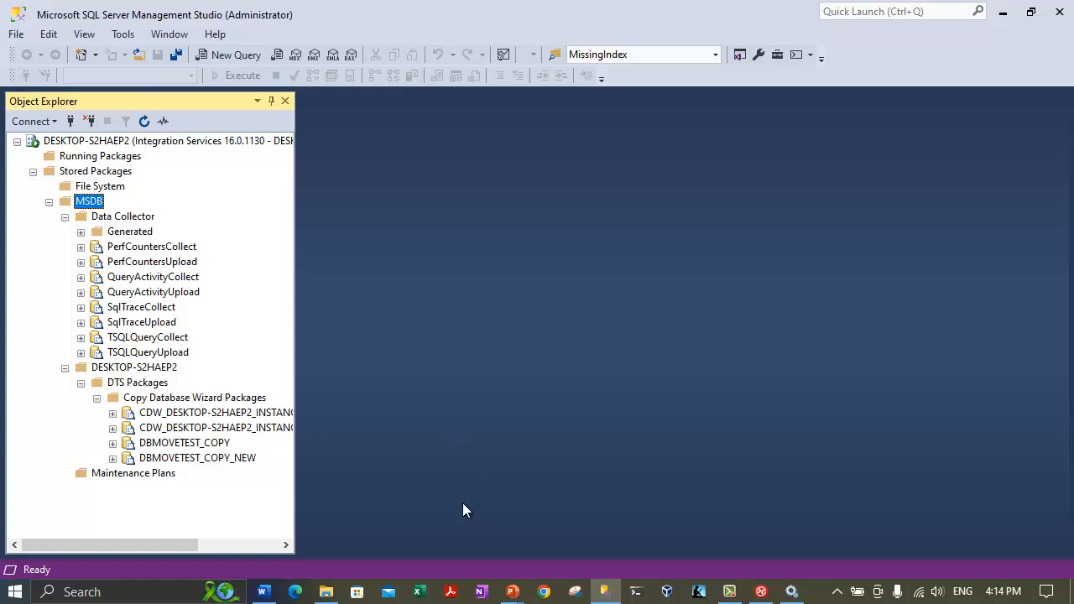
pyautogui.click(732, 596)
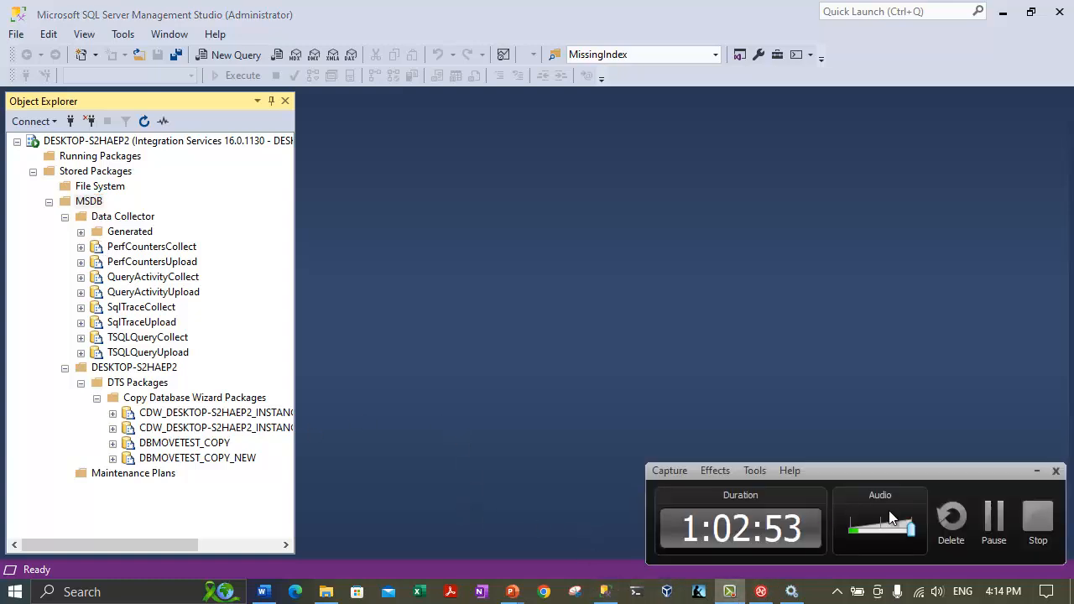
pyautogui.click(994, 516)
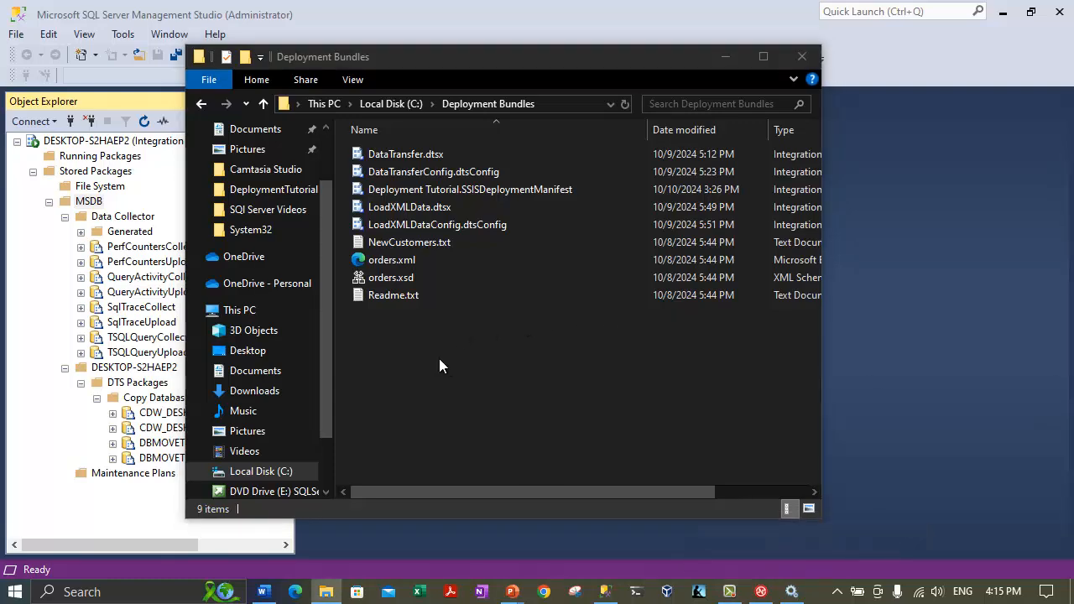
# Launch Deployment Tutorial.SSISDeploymentManifest from C:\Deployment Bundles.
pyautogui.click(417, 104)
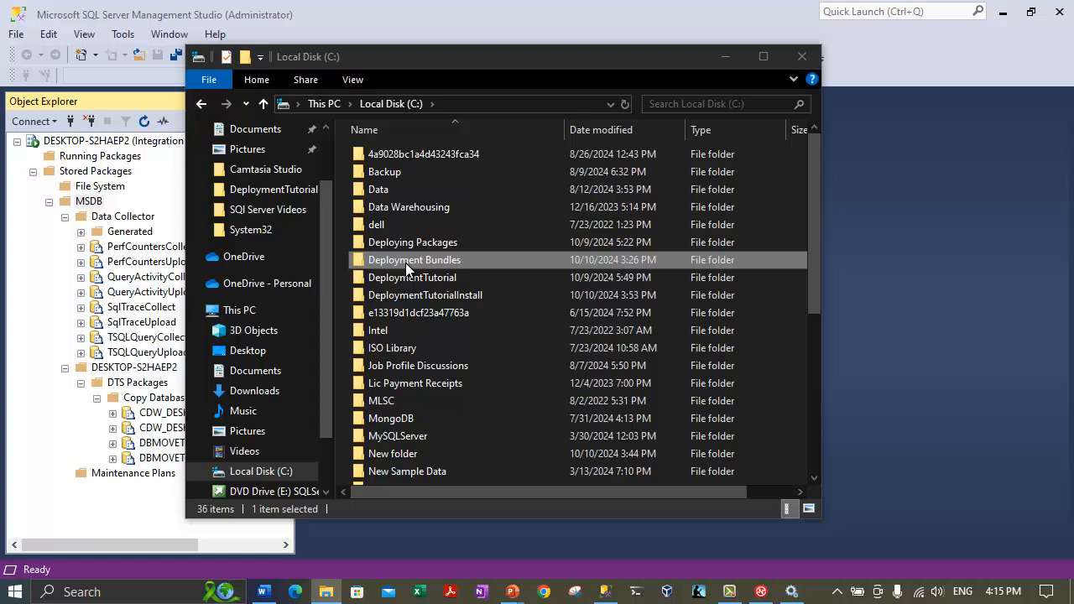
pyautogui.doubleClick(406, 263)
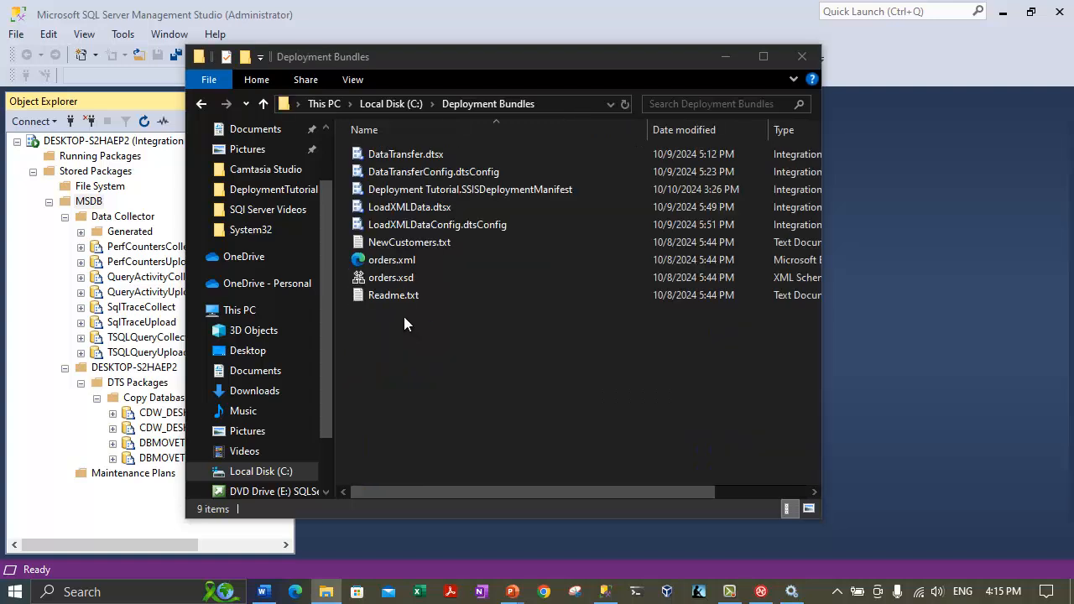
pyautogui.doubleClick(475, 190)
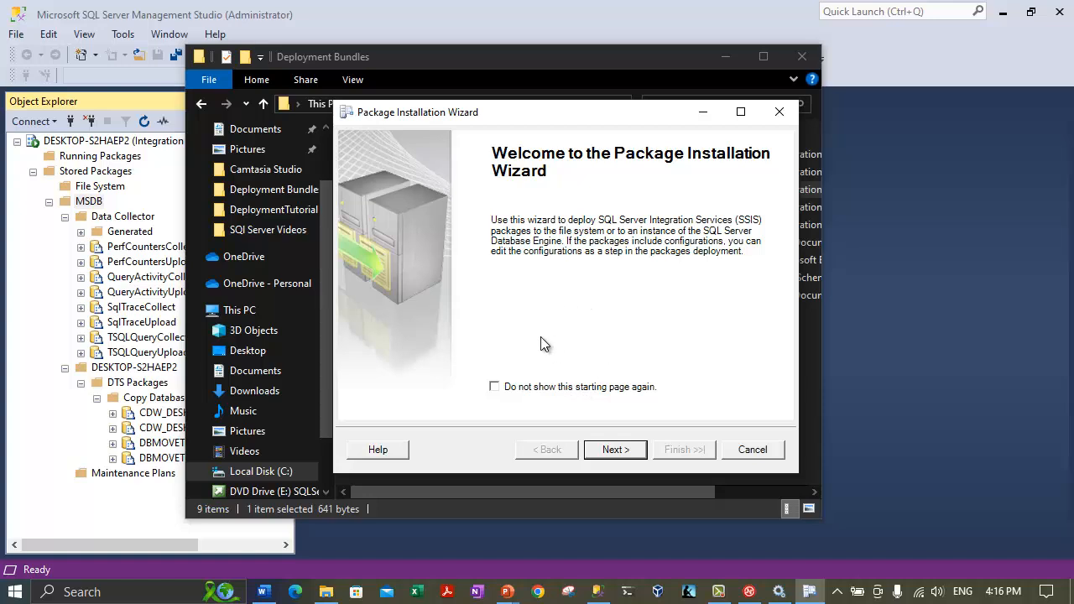
# Choose SQL Server deployment to server (local) and browse for a package path.
pyautogui.click(621, 452)
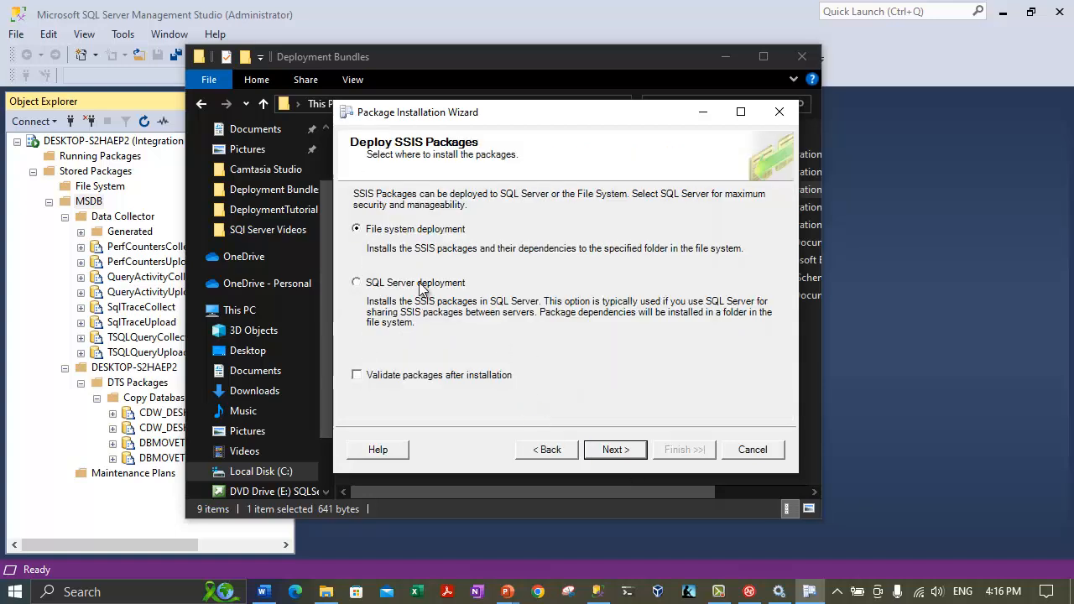
pyautogui.click(418, 291)
pyautogui.click(611, 449)
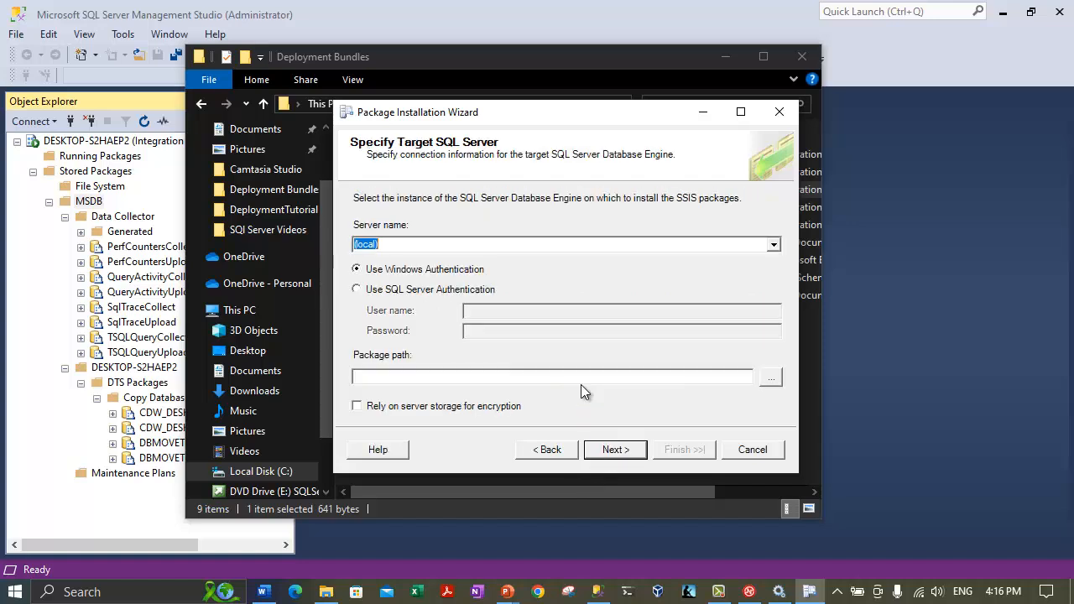
pyautogui.click(369, 242)
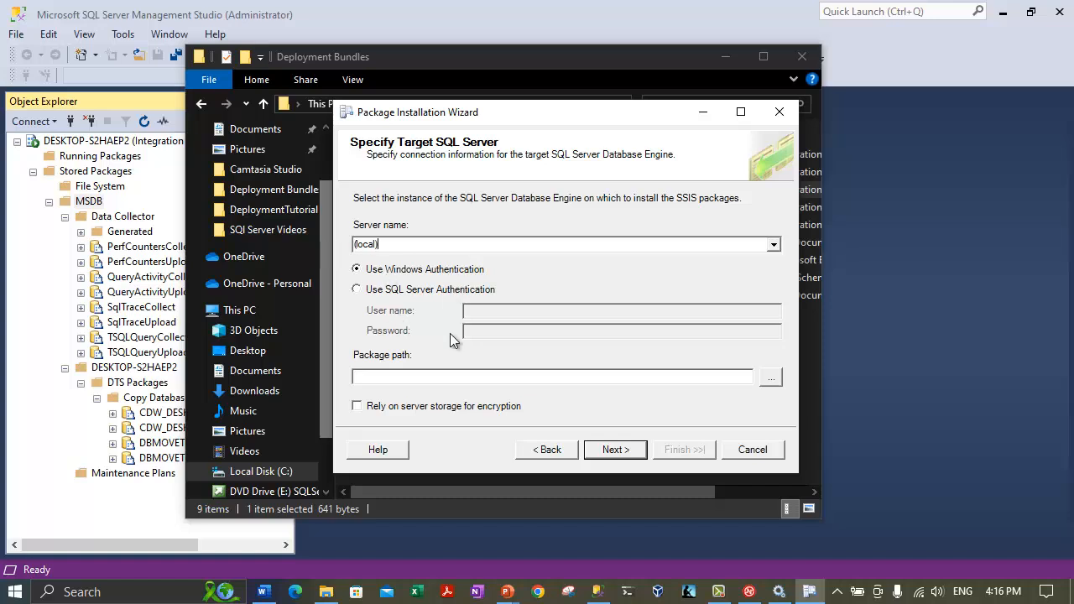
pyautogui.click(770, 377)
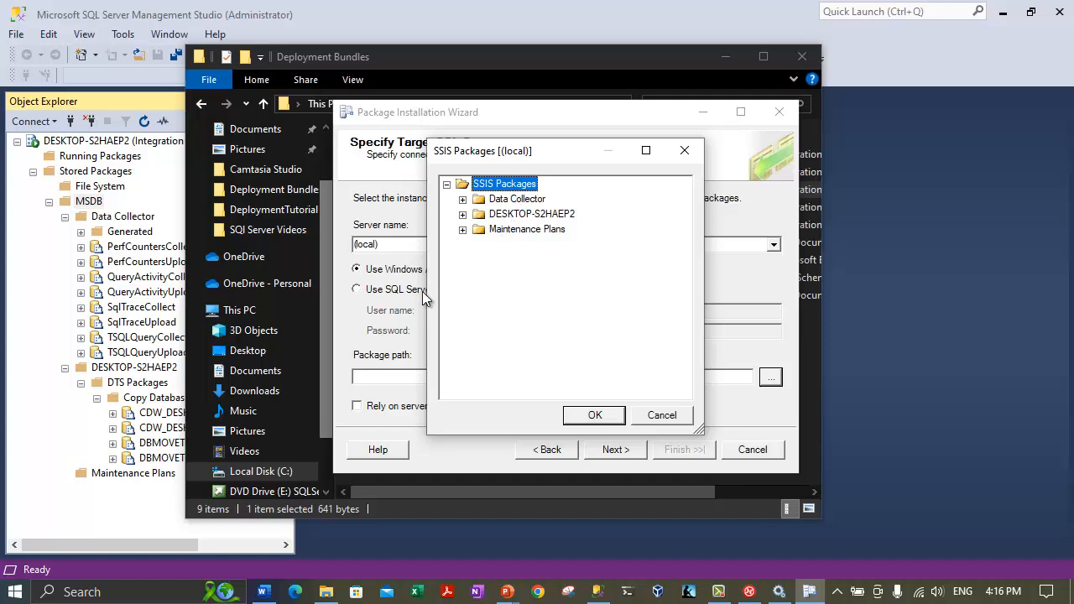
# Collapse DESKTOP-S2HAEP2 and Data Collector under MSDB and inspect MSDB's context menu.
pyautogui.click(78, 370)
pyautogui.click(64, 367)
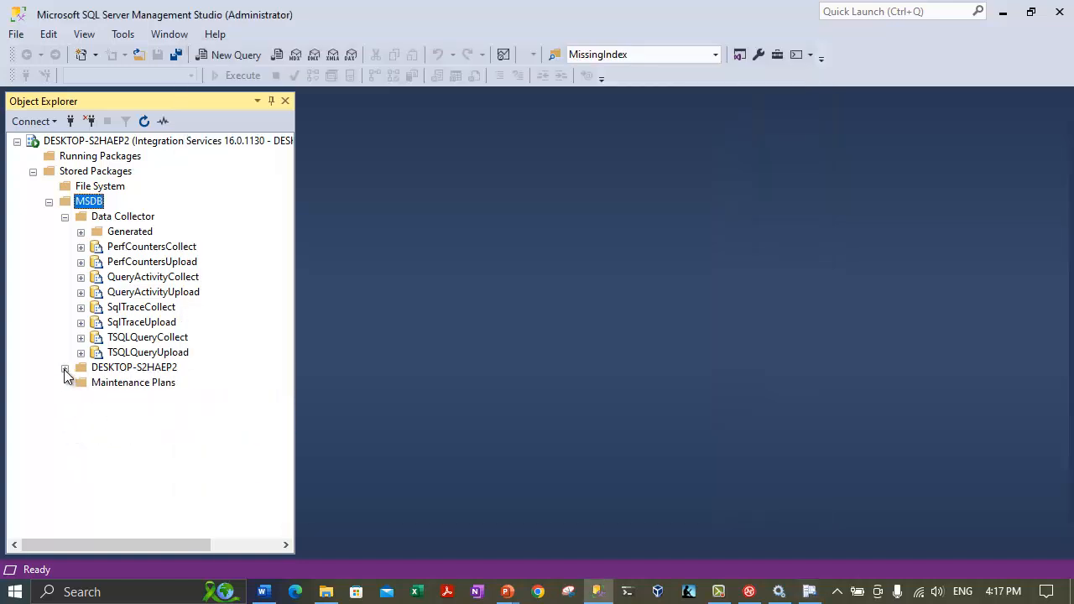
pyautogui.click(65, 216)
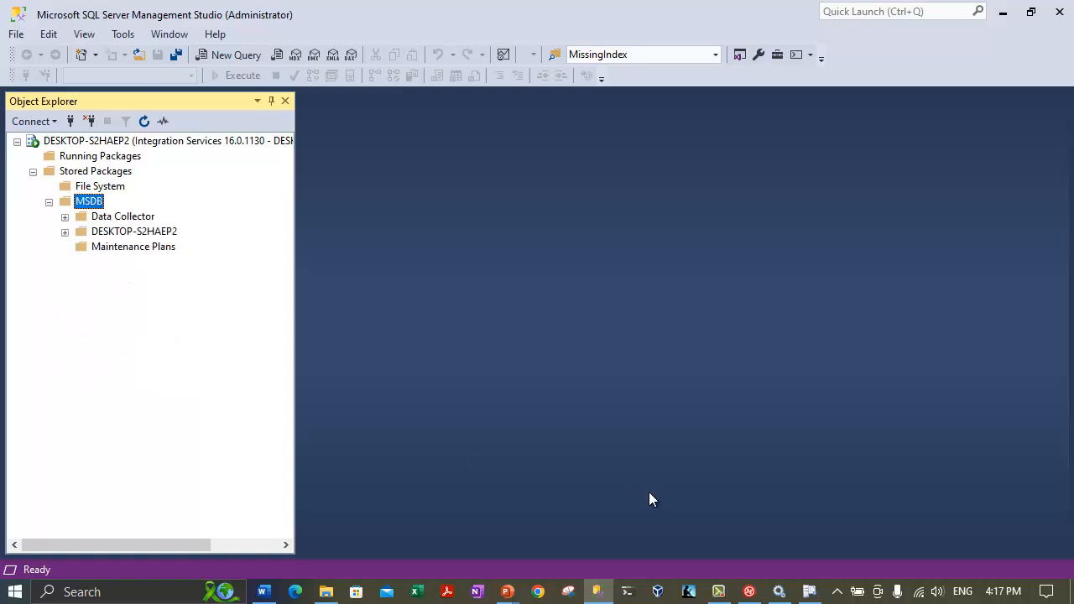
pyautogui.click(809, 593)
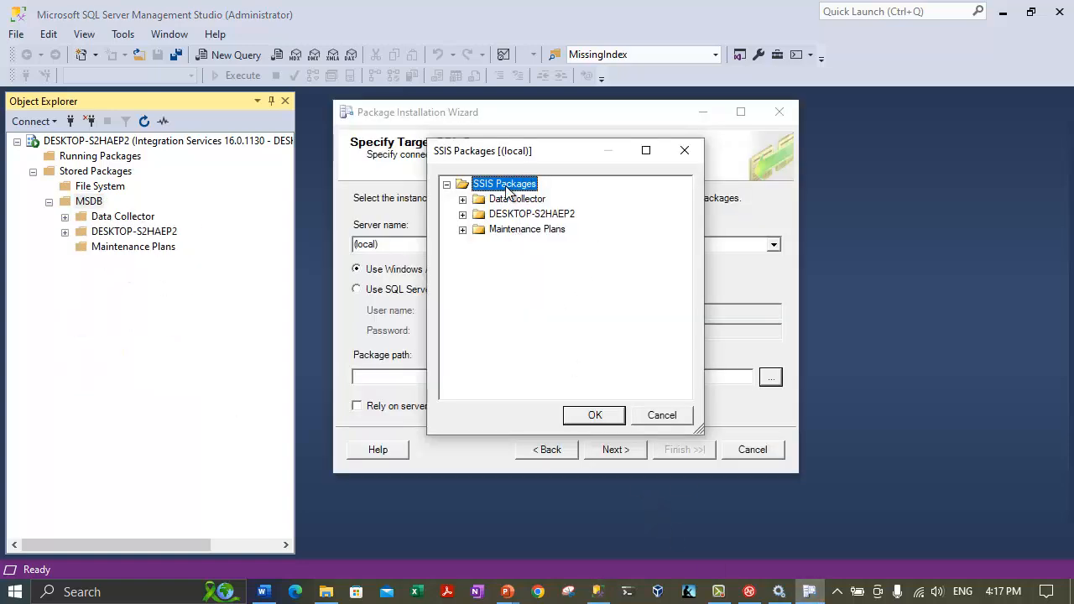
pyautogui.click(81, 201)
pyautogui.rightClick(81, 203)
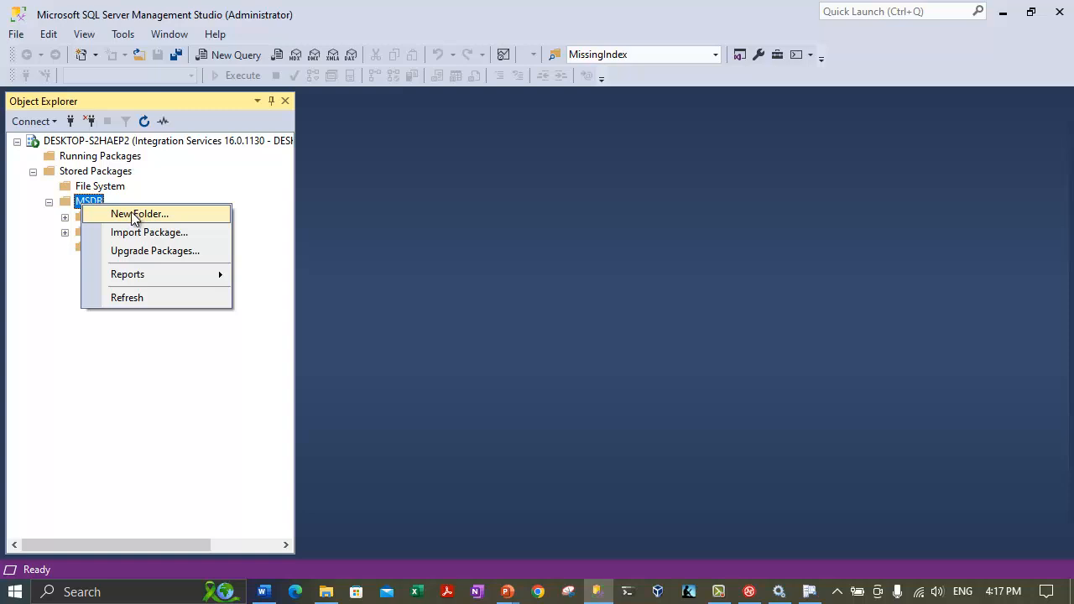
pyautogui.click(40, 300)
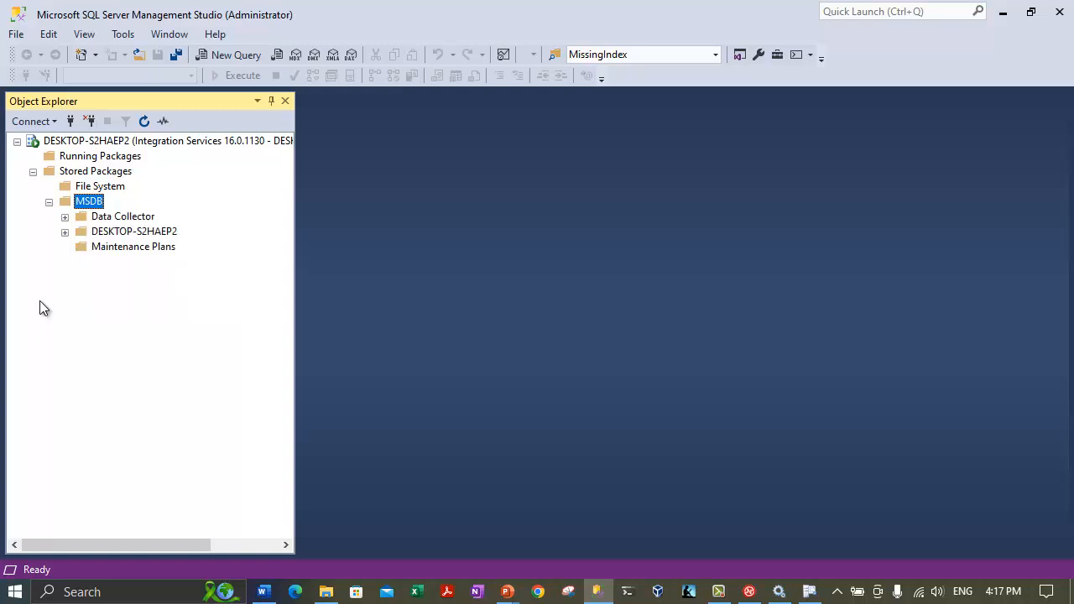
# Re-expand DESKTOP-S2HAEP2 under MSDB, collapse DTS Packages and select DESKTOP-S2HAEP2.
pyautogui.click(65, 232)
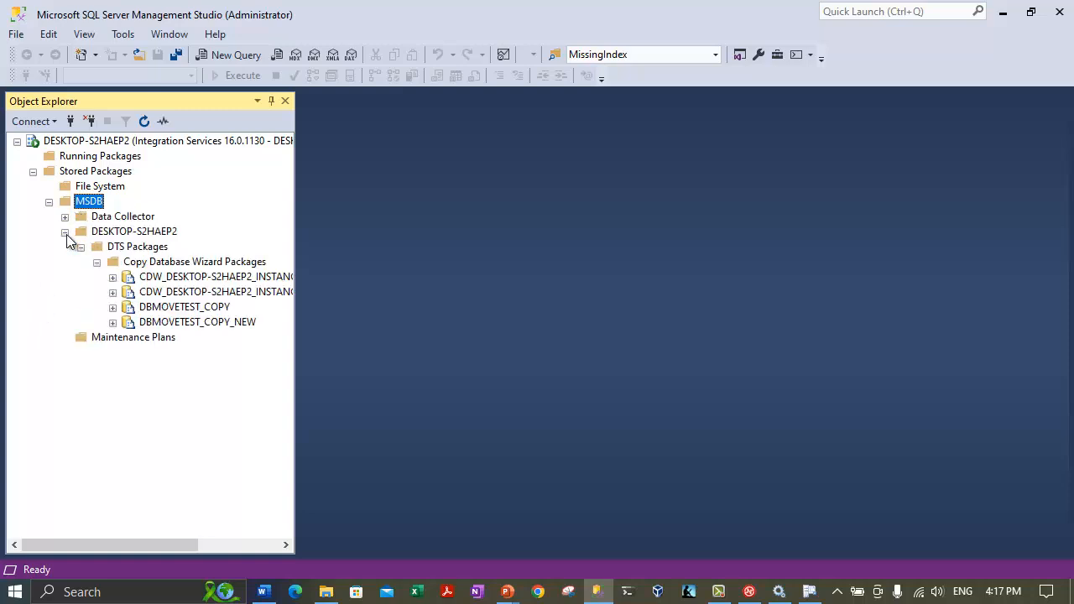
pyautogui.click(64, 218)
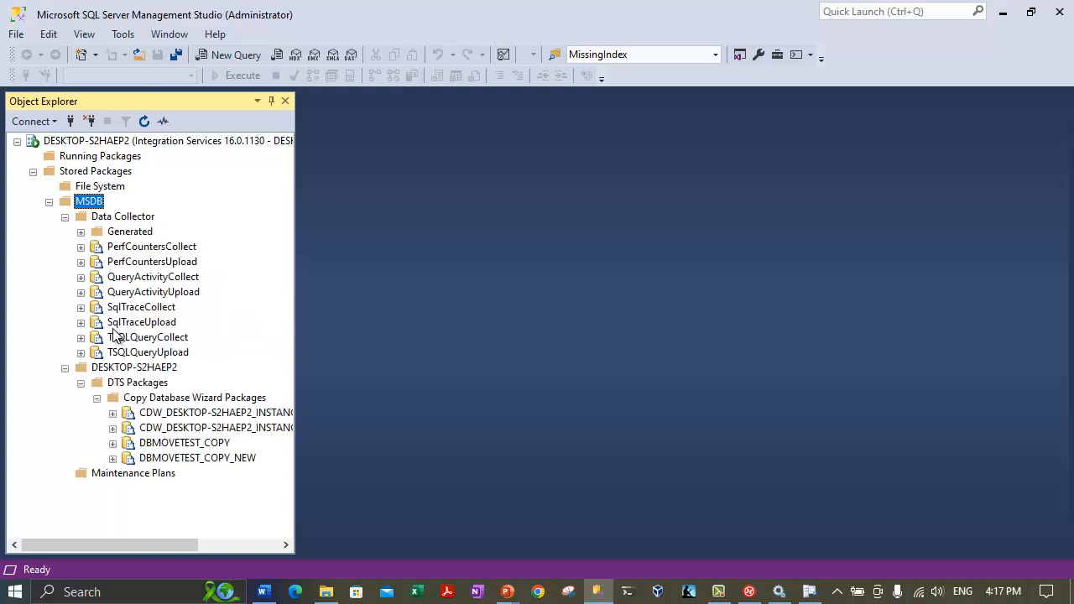
pyautogui.click(65, 367)
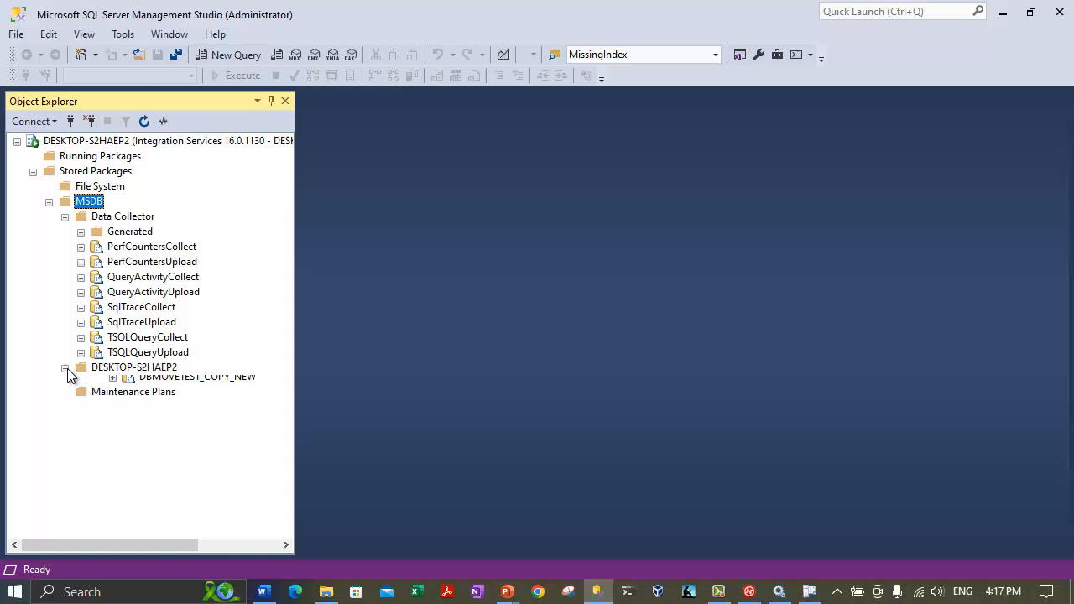
pyautogui.click(66, 217)
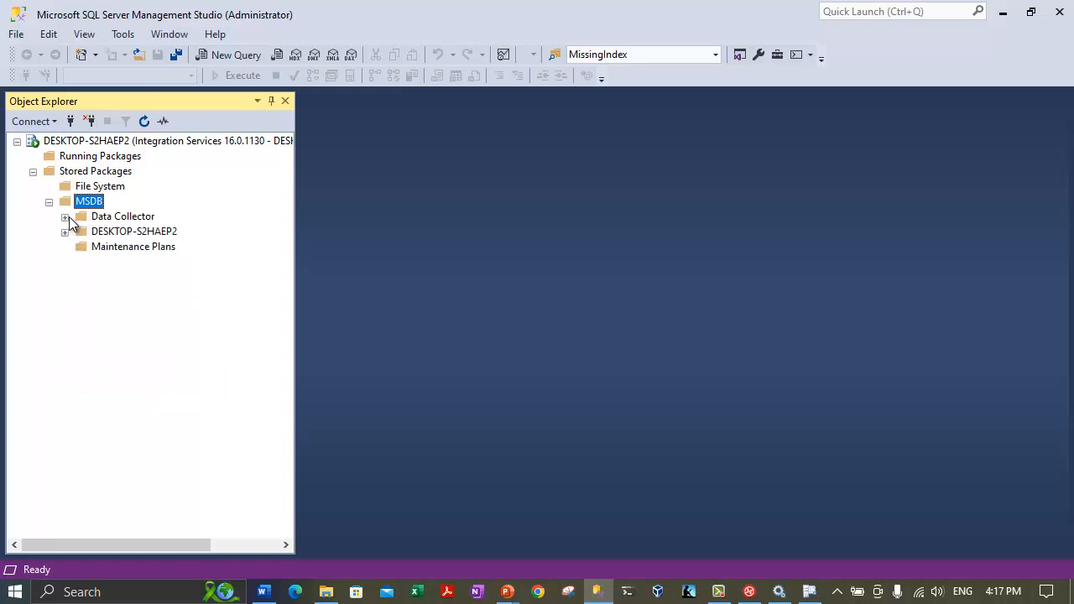
pyautogui.click(807, 591)
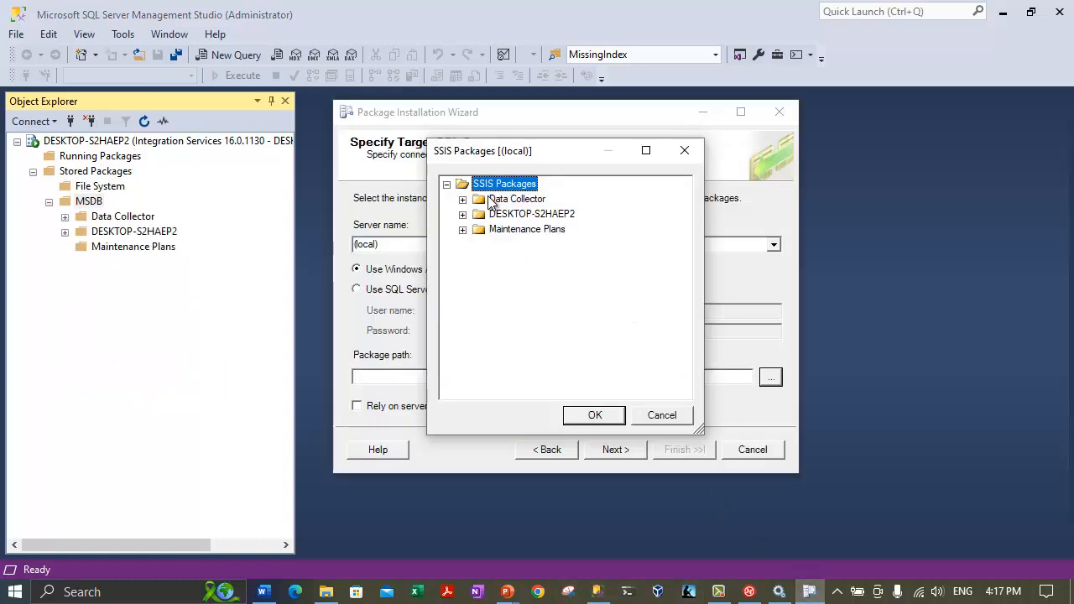
pyautogui.click(65, 231)
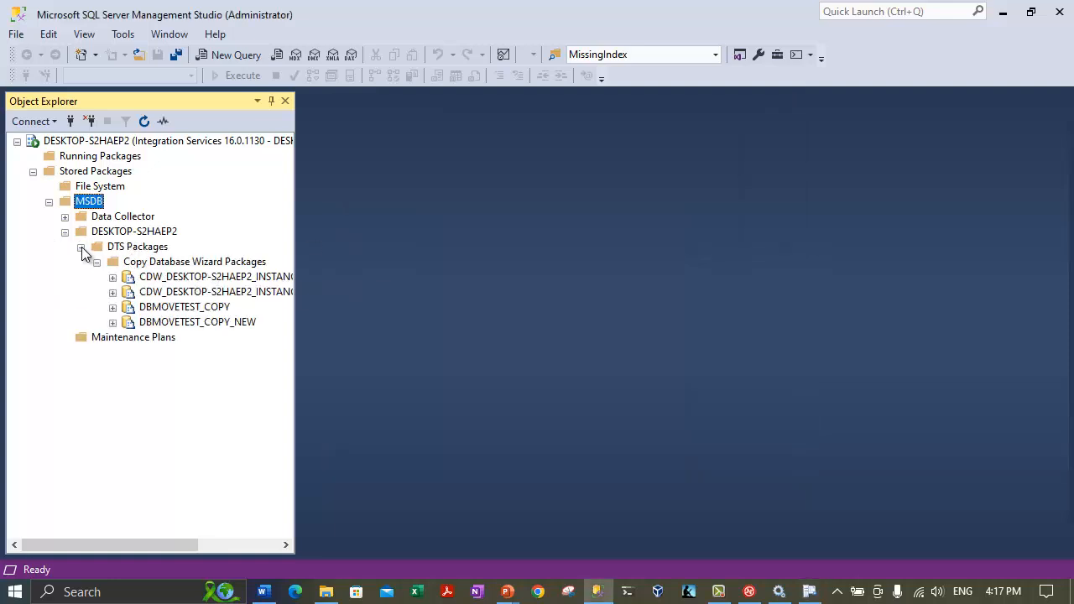
pyautogui.click(81, 246)
pyautogui.click(126, 232)
# Add a 'DataTranfer Packages' folder under DESKTOP-S2HAEP2 and refresh to show it.
pyautogui.rightClick(145, 235)
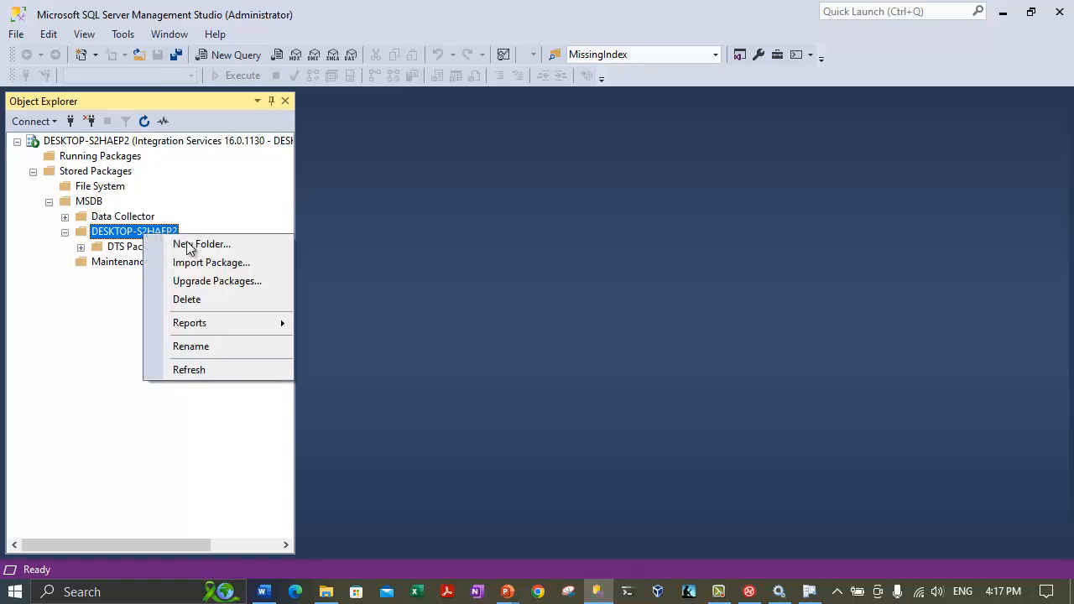
pyautogui.click(200, 244)
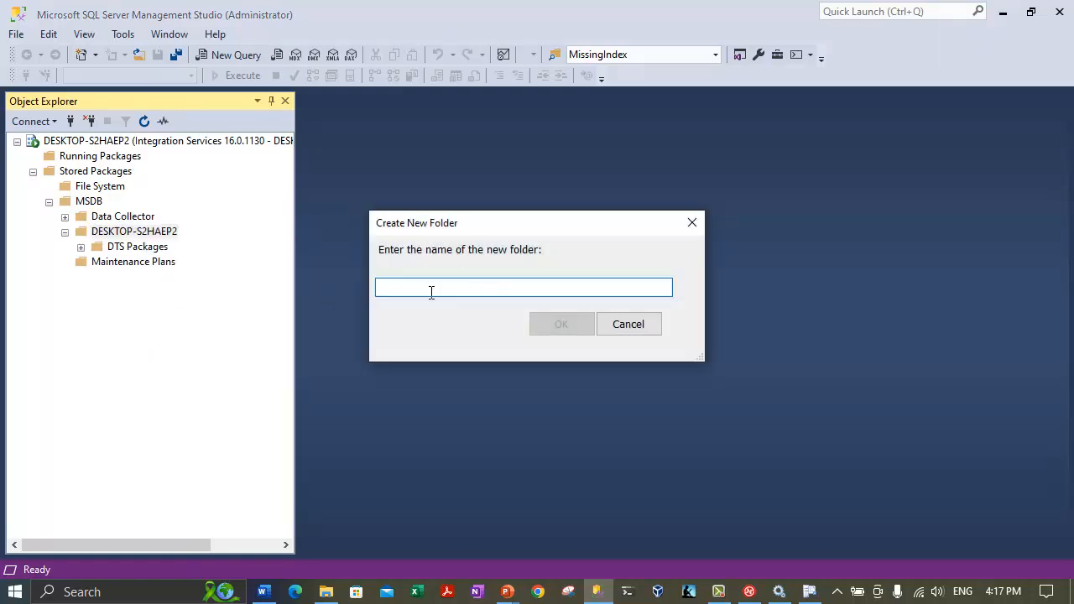
pyautogui.write('Data')
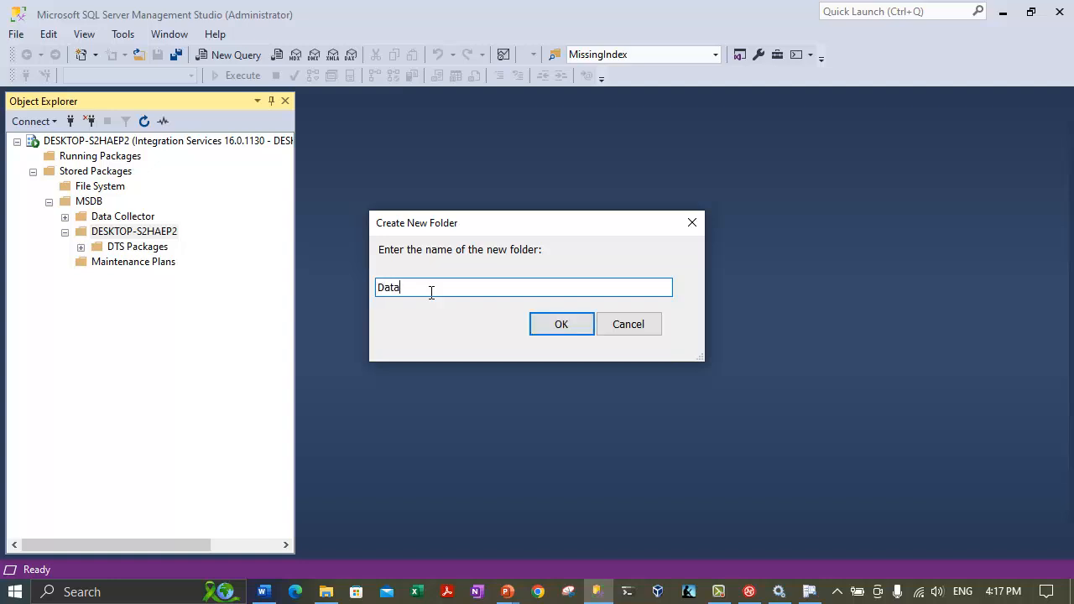
pyautogui.write('Tranfer Packages')
pyautogui.press('Return')
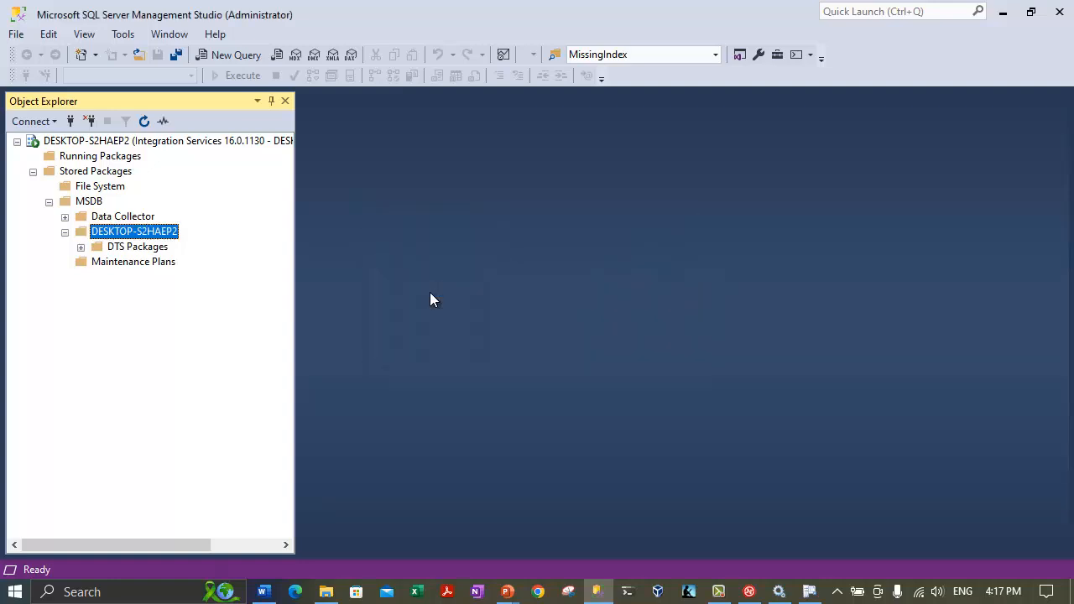
pyautogui.rightClick(128, 234)
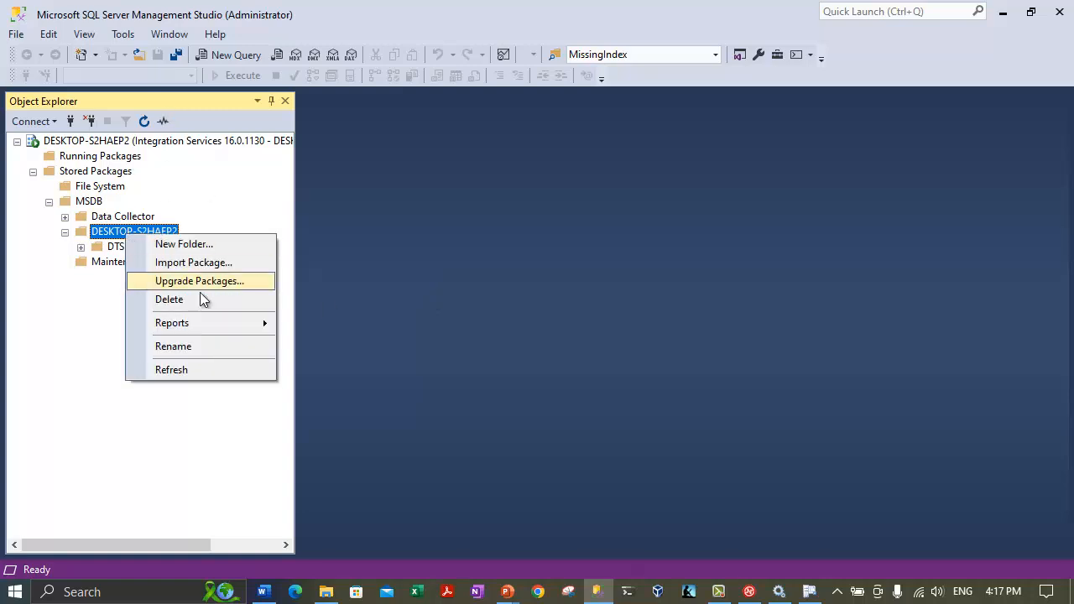
pyautogui.click(184, 368)
pyautogui.click(158, 247)
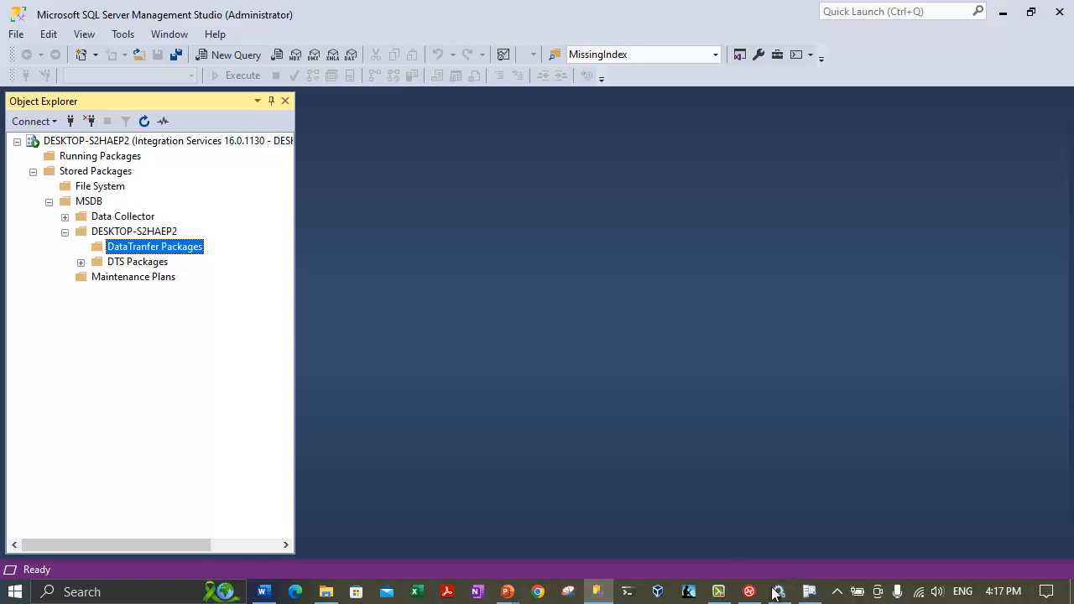
pyautogui.click(809, 591)
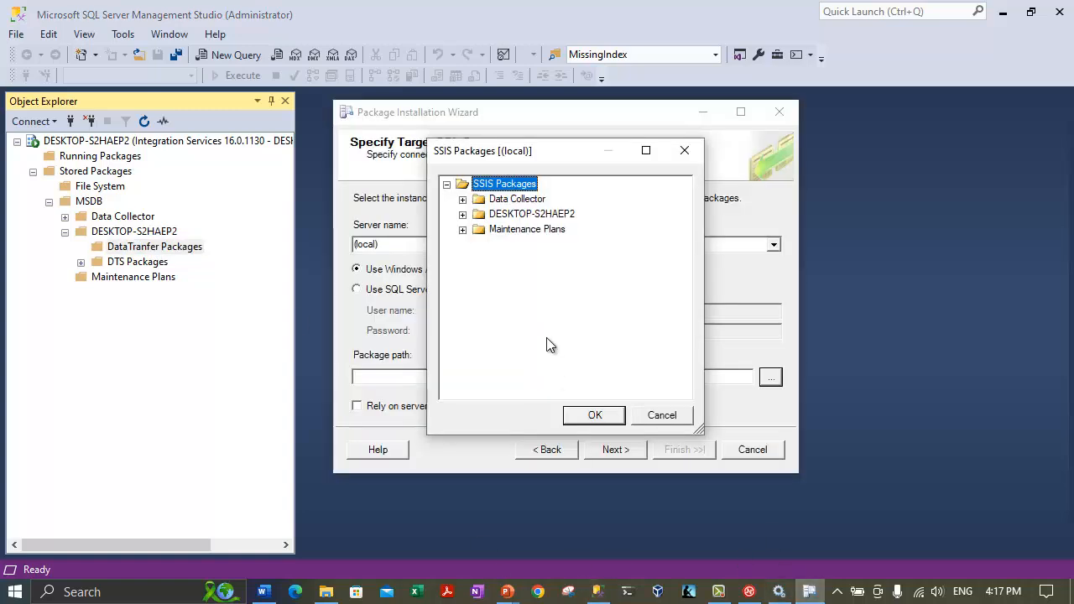
# Set the package path to the DataTranfer Packages folder under DESKTOP-S2HAEP2.
pyautogui.click(462, 215)
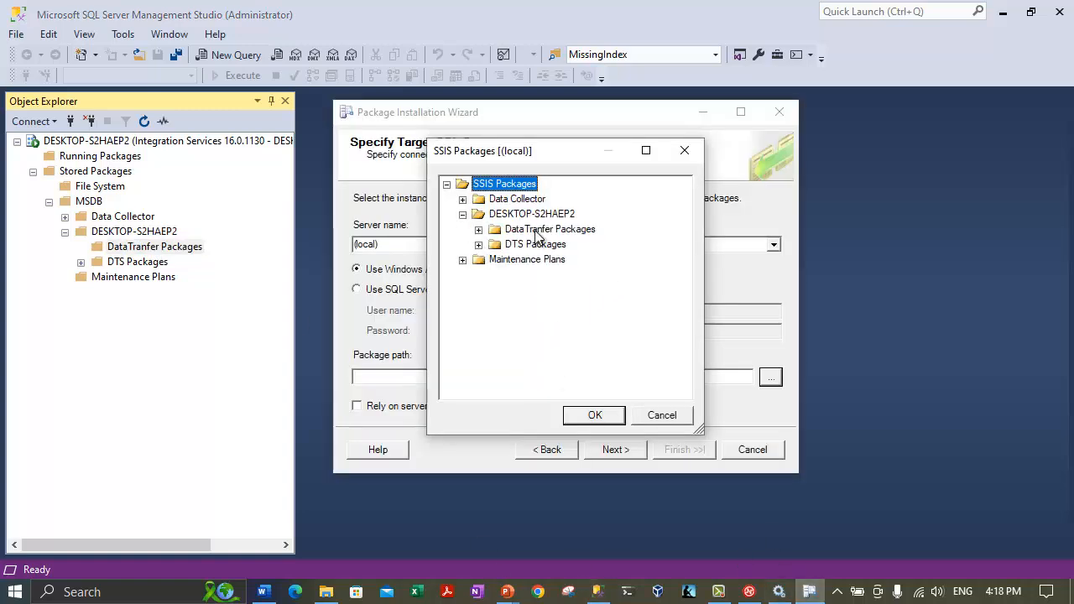
pyautogui.click(537, 231)
pyautogui.click(479, 229)
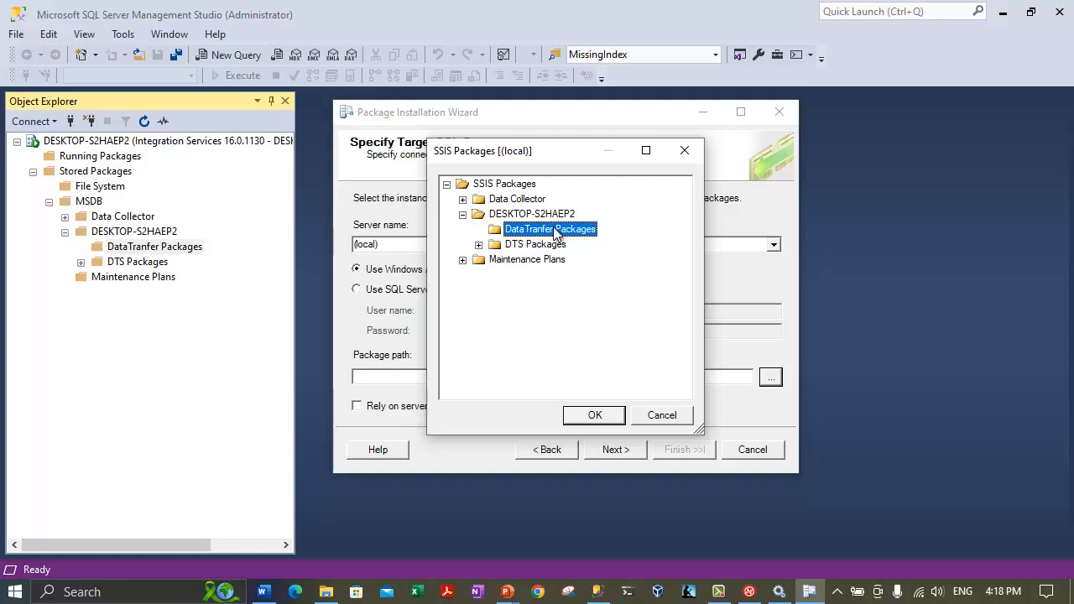
pyautogui.click(594, 415)
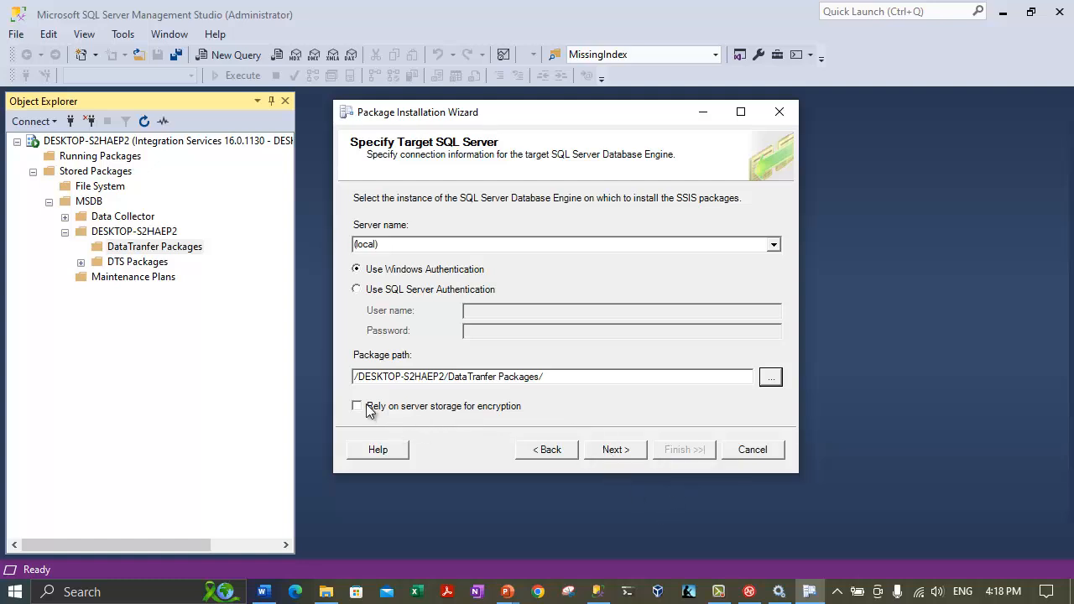
pyautogui.click(624, 453)
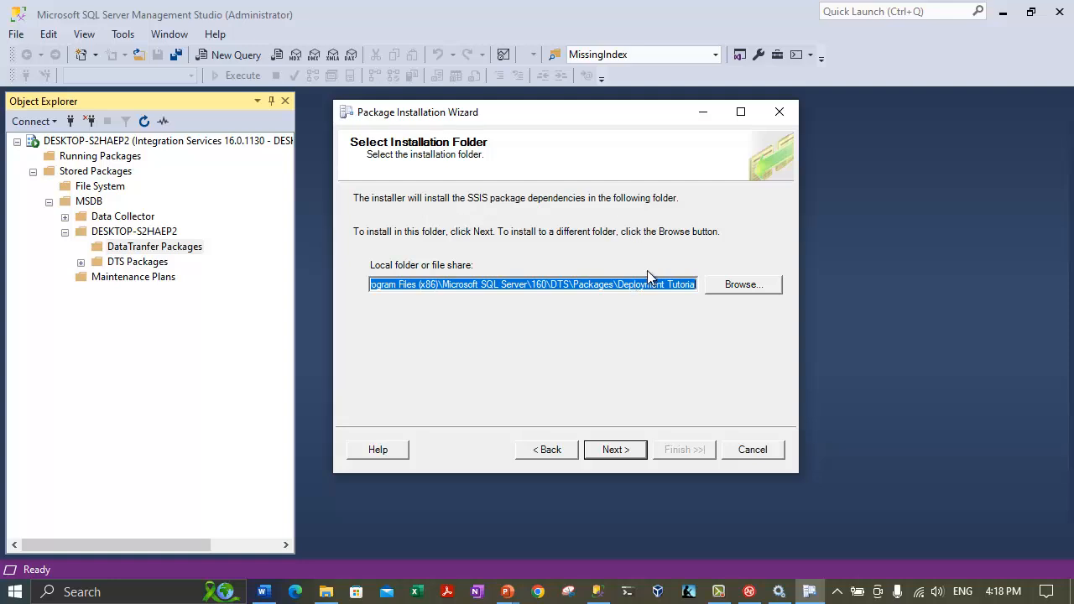
# Set the installation folder to C:\DeploymentTutorialInstall and continue to confirmation.
pyautogui.click(720, 285)
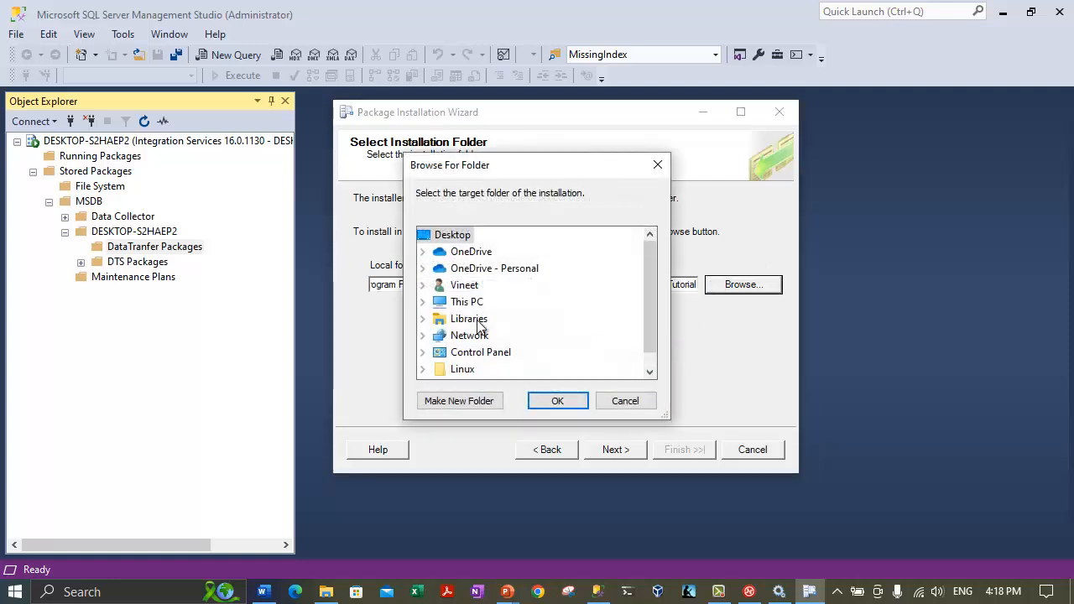
pyautogui.click(423, 301)
pyautogui.scroll(-2, 466, 321)
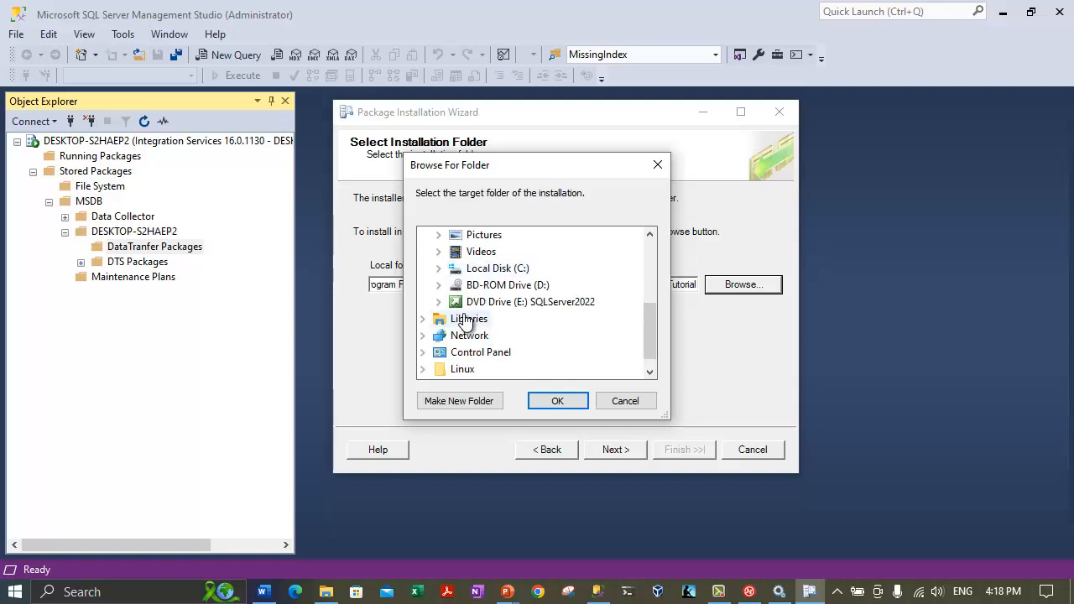
pyautogui.doubleClick(453, 269)
pyautogui.scroll(-1, 486, 353)
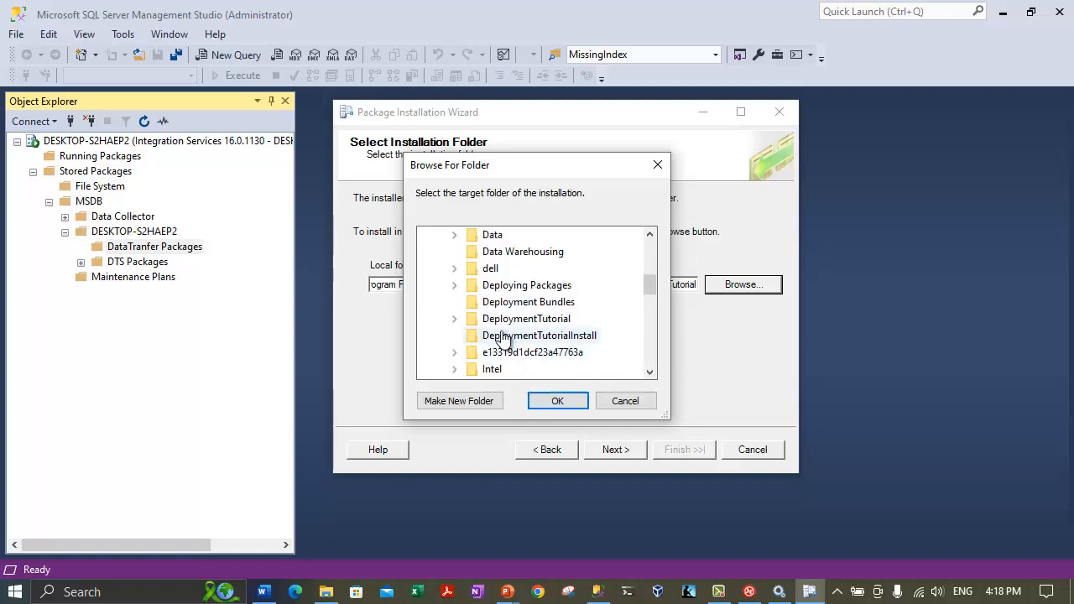
pyautogui.click(502, 336)
pyautogui.click(557, 401)
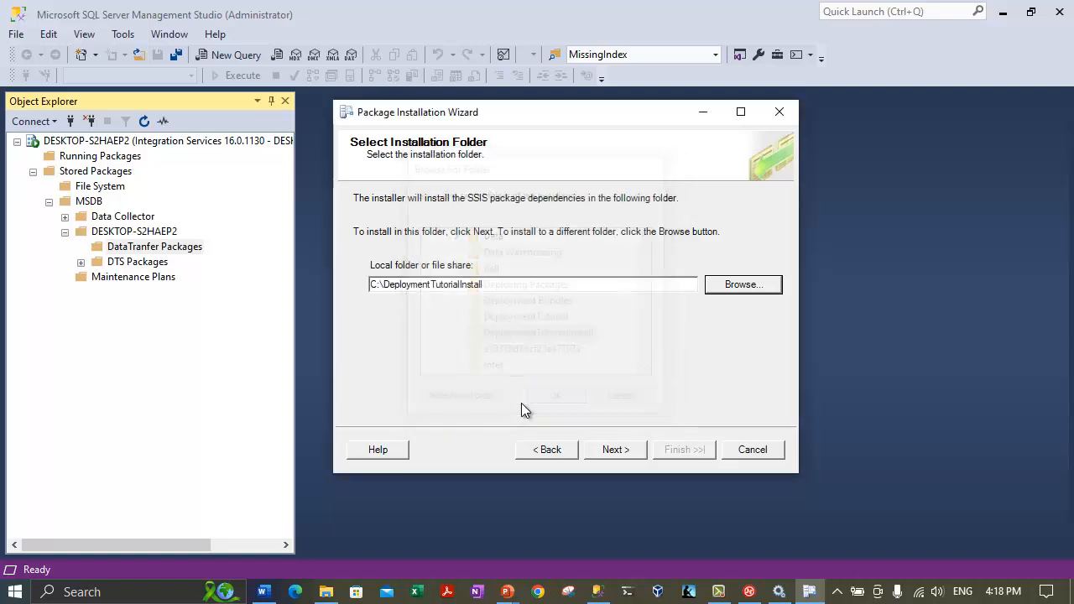
pyautogui.click(601, 452)
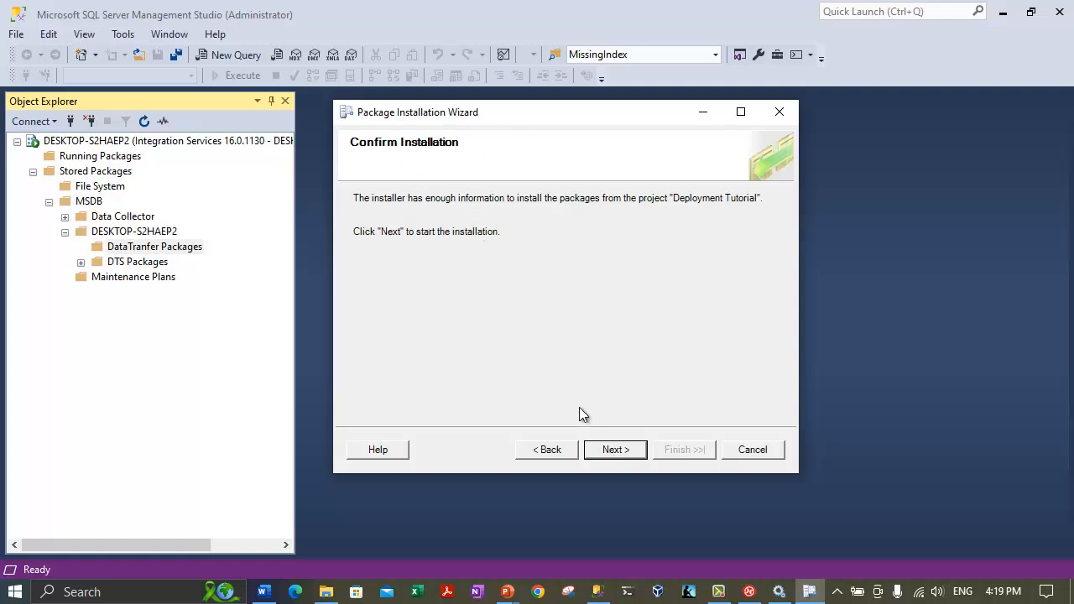
# Confirm and install the Deployment Tutorial packages.
pyautogui.click(623, 451)
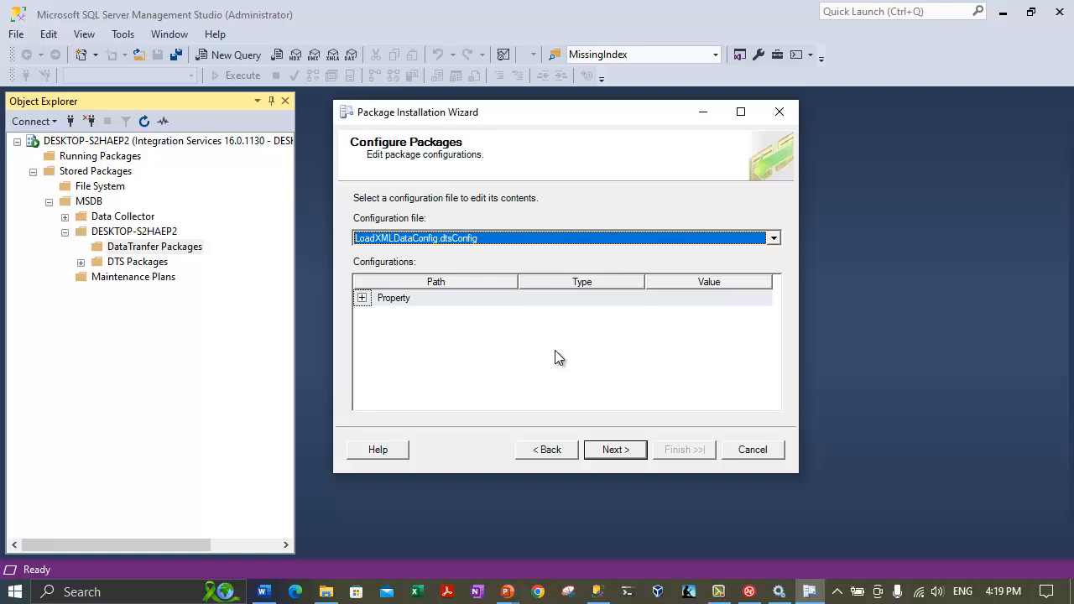
# Show DataTransferConfig.dtsConfig's Property settings with a widened Value column.
pyautogui.click(391, 239)
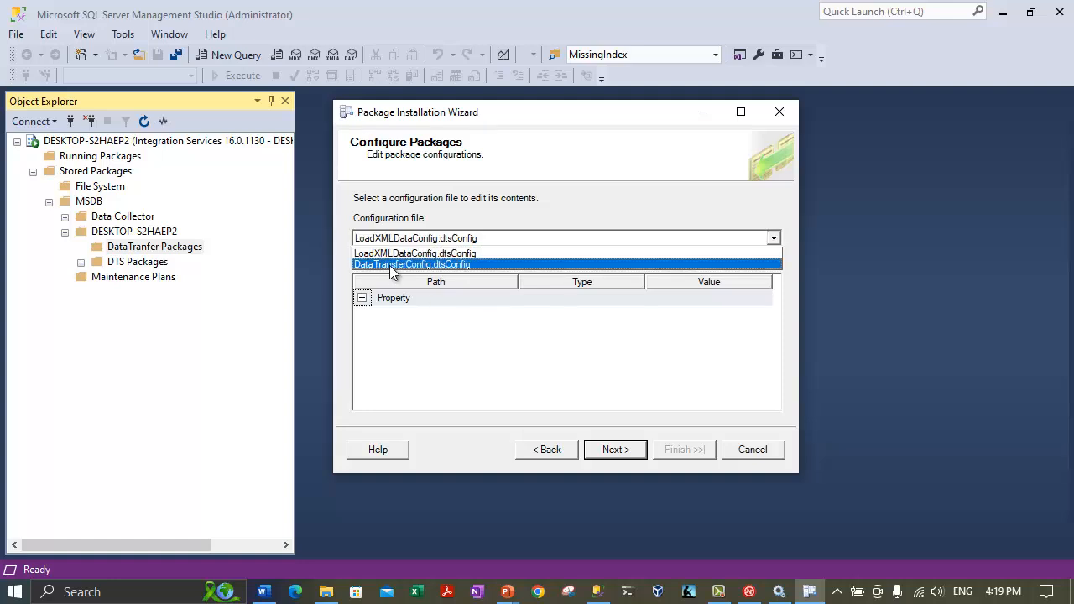
pyautogui.click(389, 266)
pyautogui.click(371, 336)
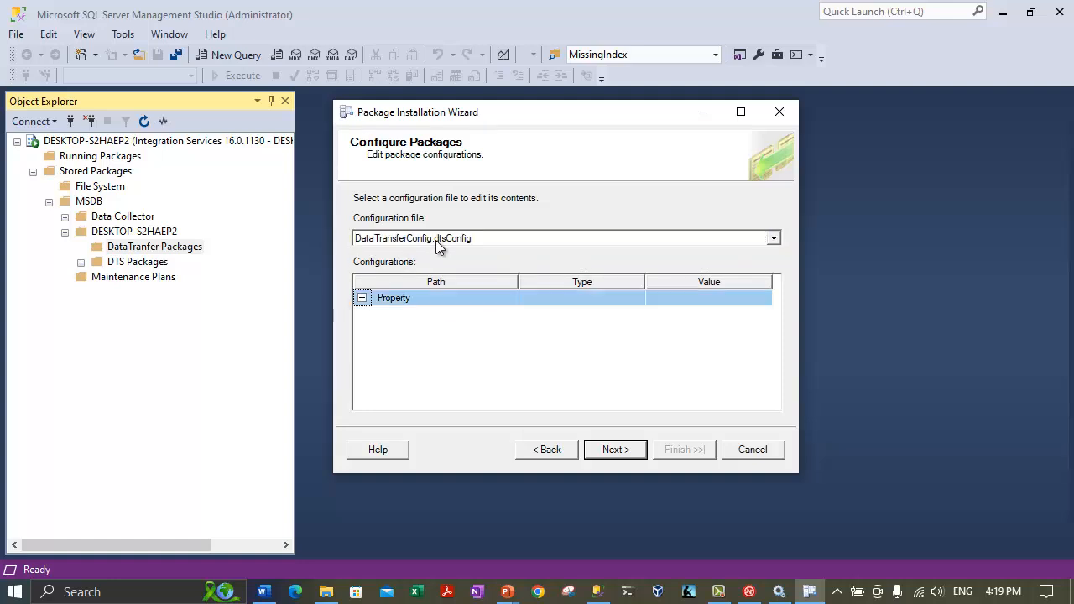
pyautogui.click(362, 299)
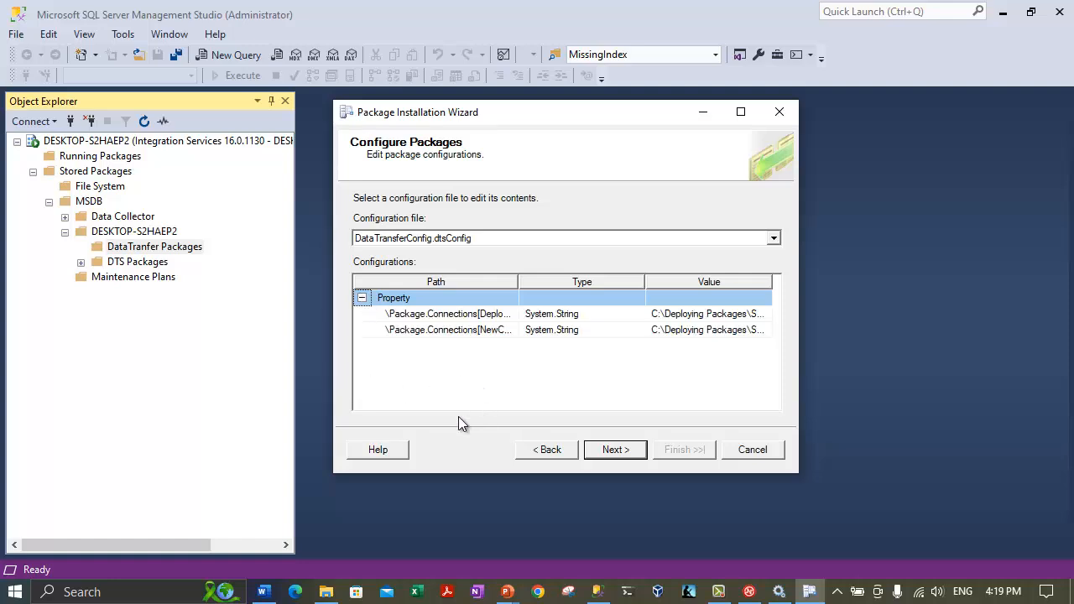
pyautogui.click(721, 314)
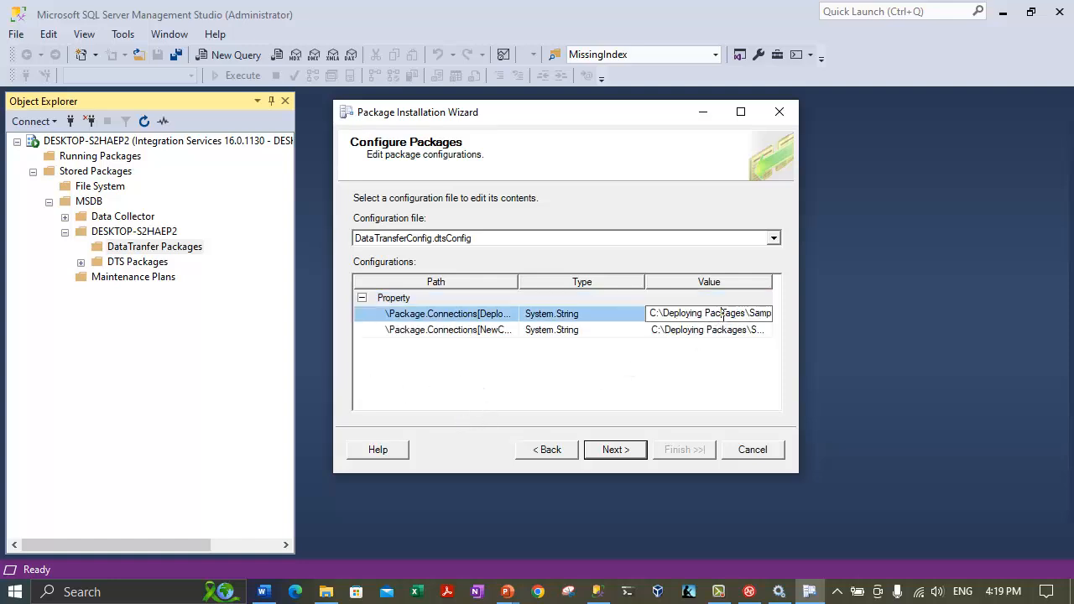
pyautogui.doubleClick(772, 283)
pyautogui.moveTo(643, 406); pyautogui.dragTo(747, 394)
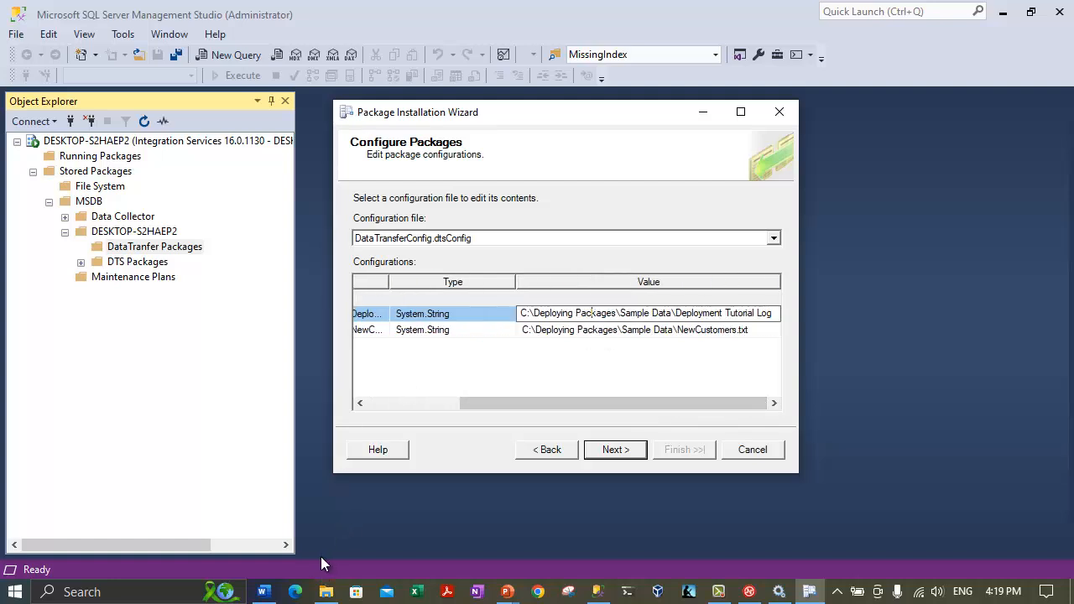
# Copy the DeploymentTutorialInstall folder name and swap it into the log path value.
pyautogui.click(318, 600)
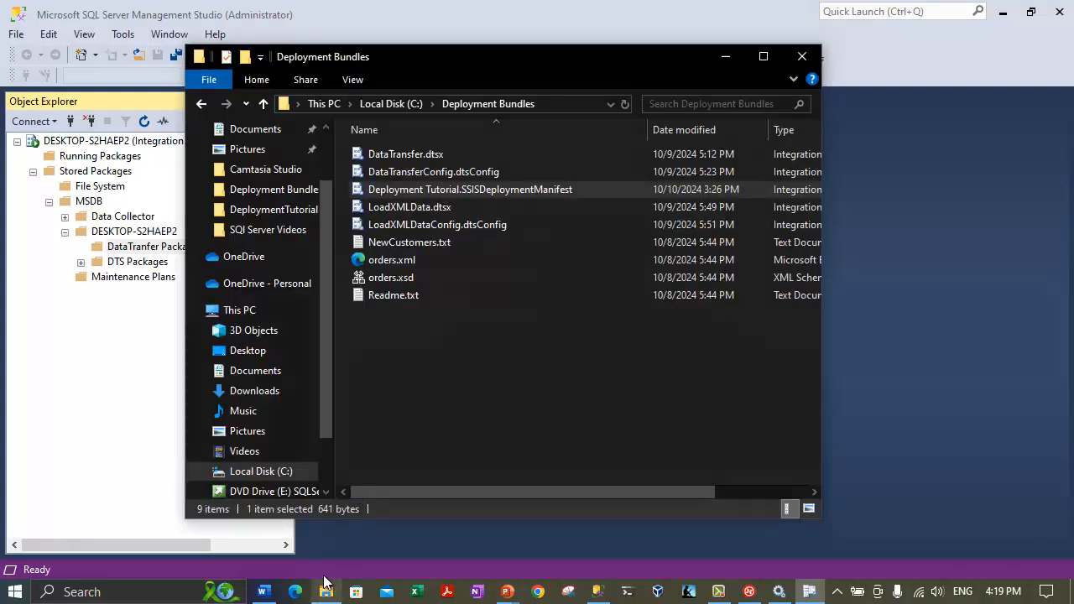
pyautogui.click(375, 102)
pyautogui.rightClick(422, 296)
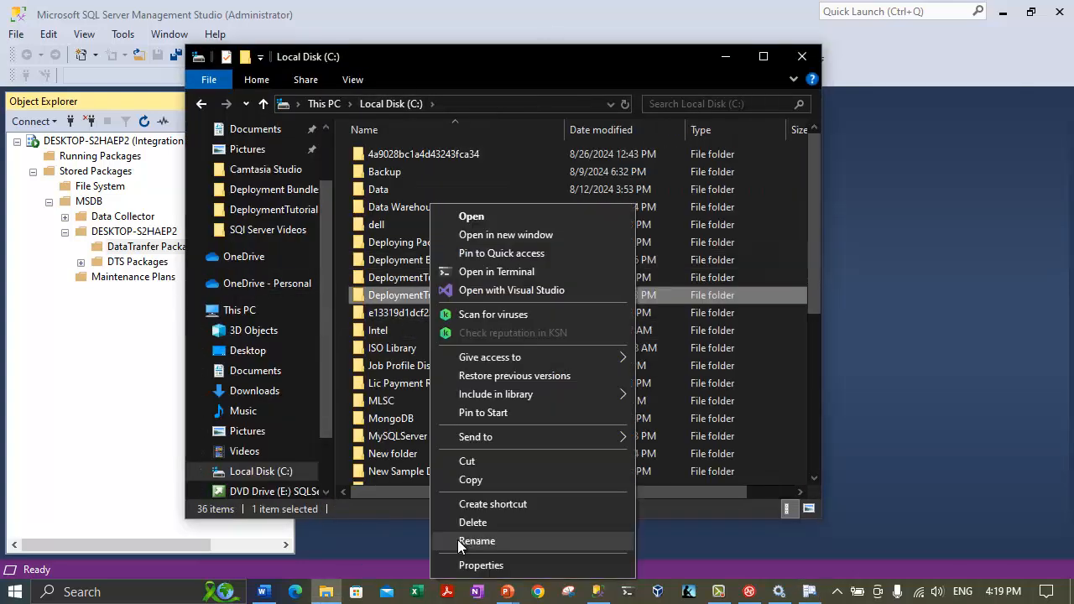
pyautogui.click(457, 541)
pyautogui.hotkey('ctrl', 'c')
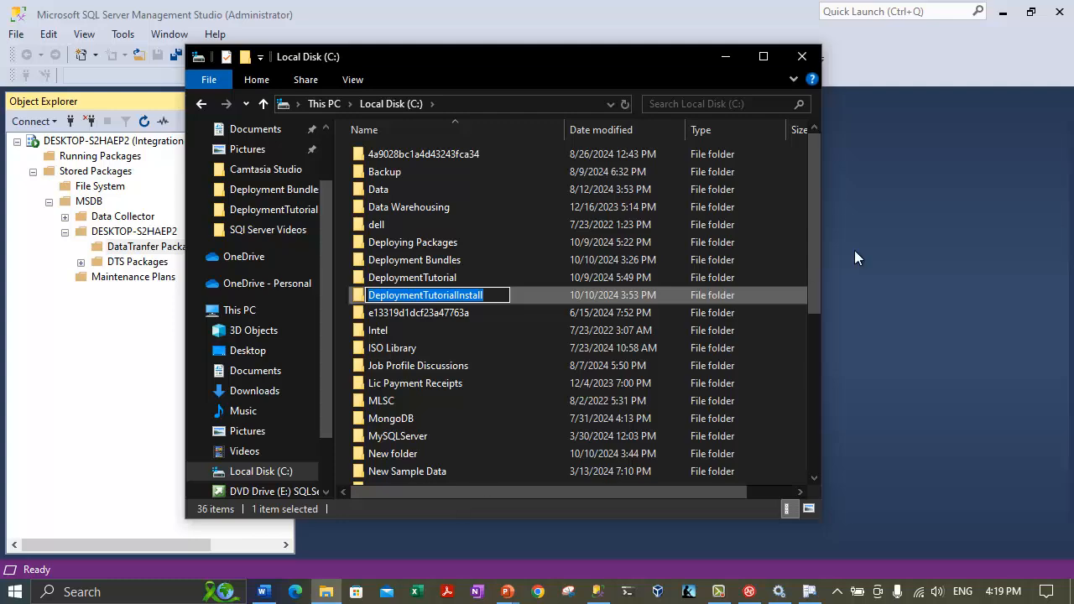
pyautogui.click(717, 55)
pyautogui.click(647, 312)
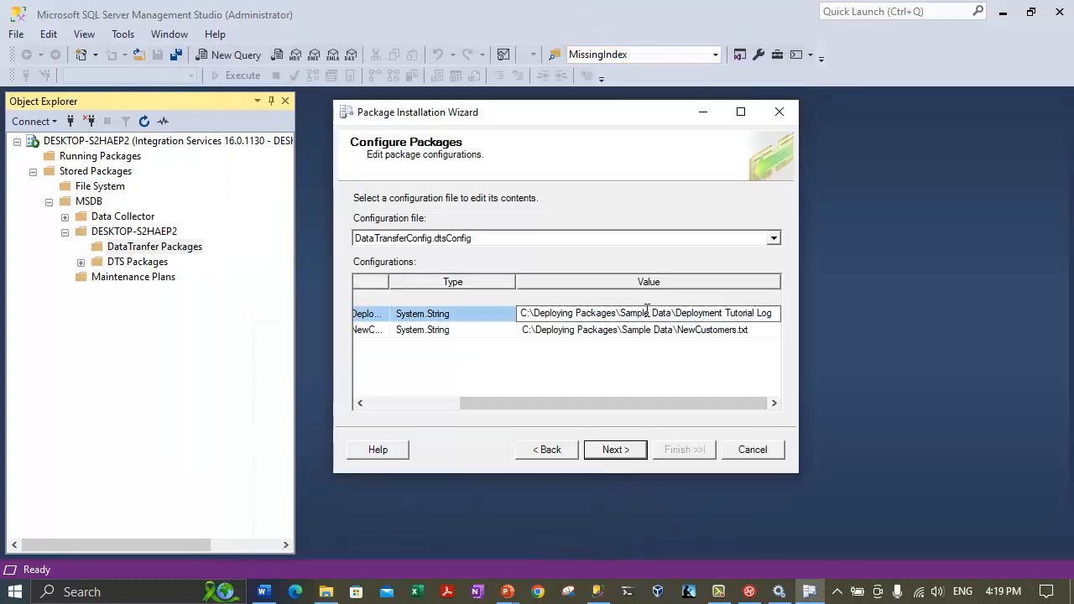
pyautogui.moveTo(672, 312); pyautogui.dragTo(537, 310)
pyautogui.hotkey('ctrl', 'v')
# Change the NewCustomers.txt path to C:\DeploymentTutorialInstall\NewCustomers.txt.
pyautogui.click(674, 330)
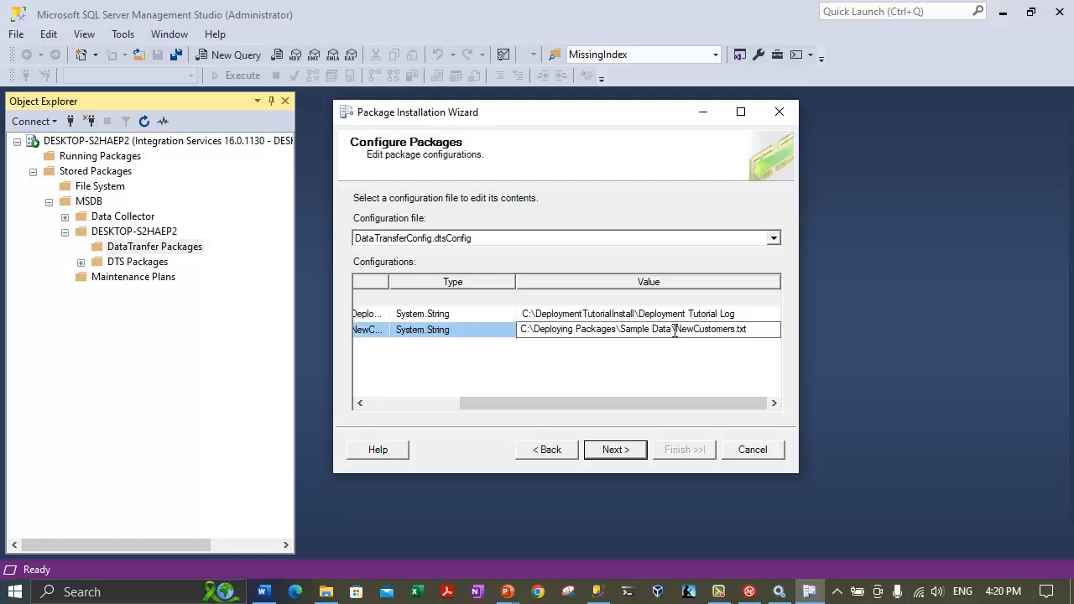
pyautogui.click(327, 592)
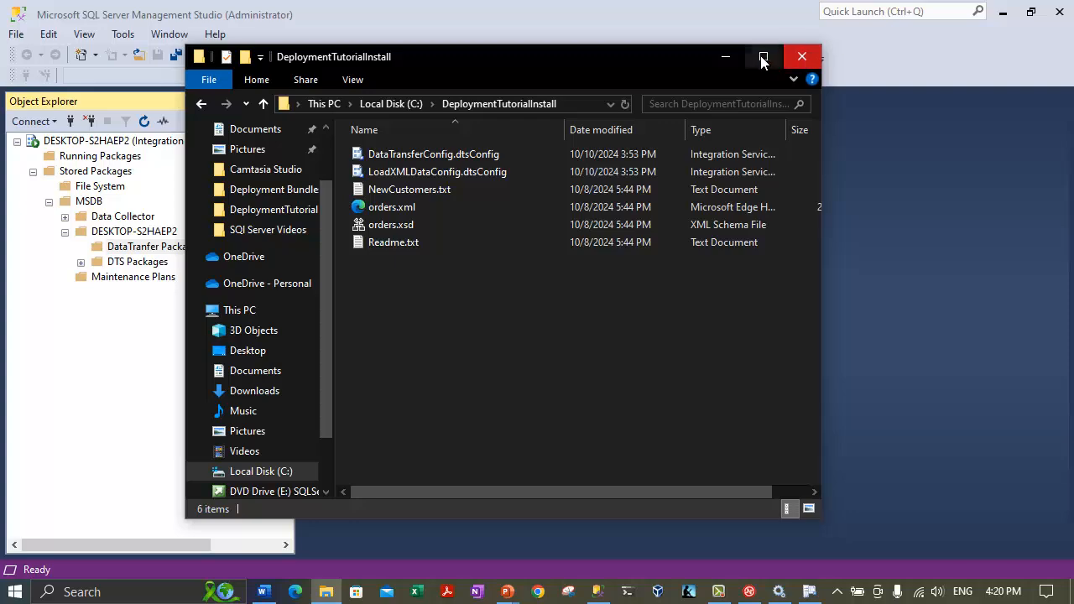
pyautogui.click(726, 56)
pyautogui.click(655, 336)
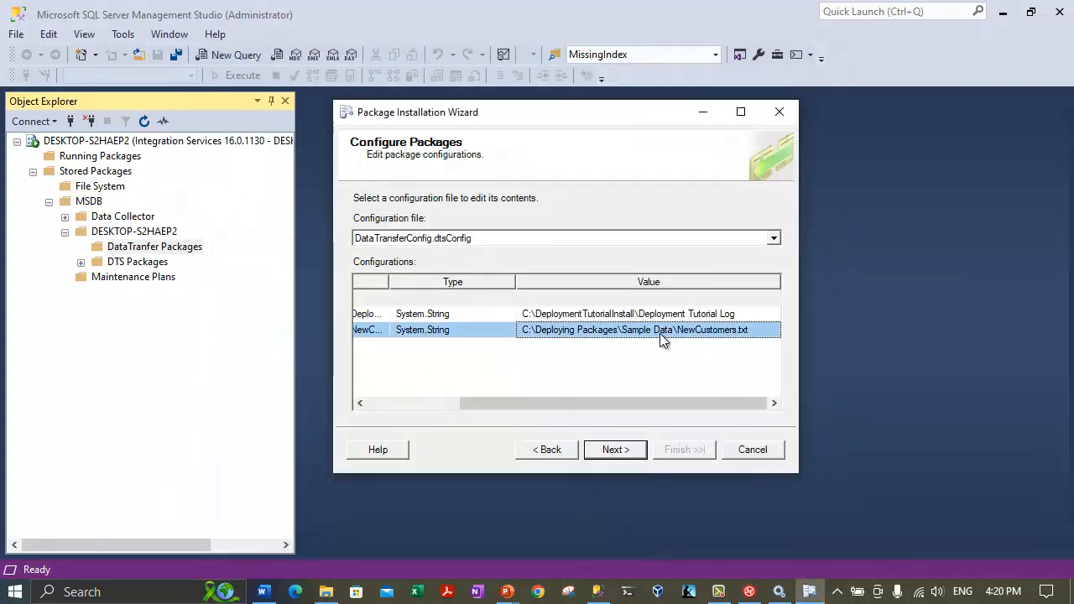
pyautogui.moveTo(676, 330); pyautogui.dragTo(535, 331)
pyautogui.write('DeploymentTutorialInstall\\')
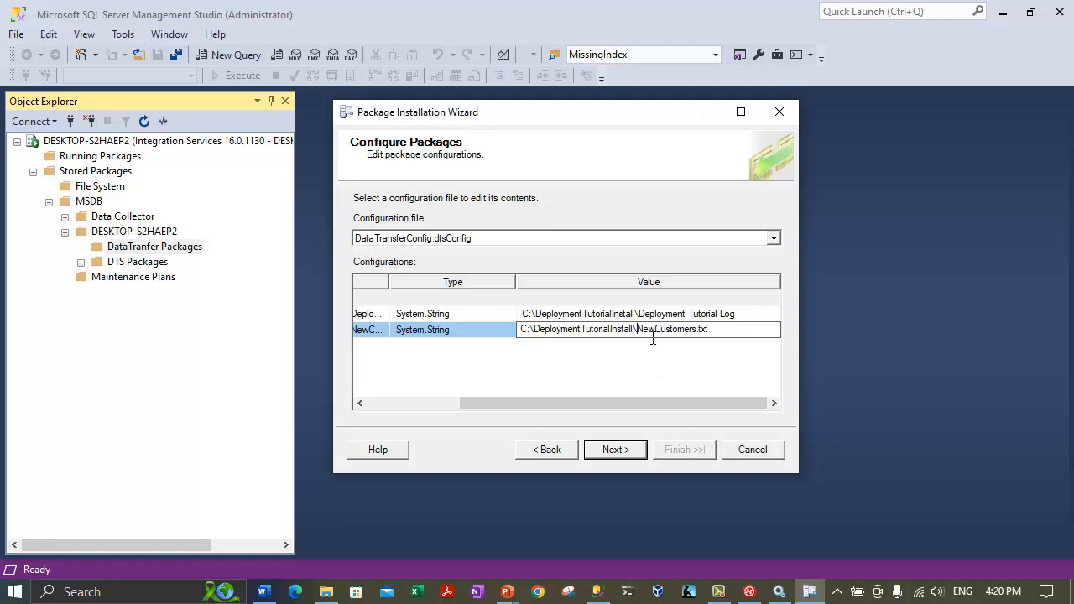
pyautogui.press('Return')
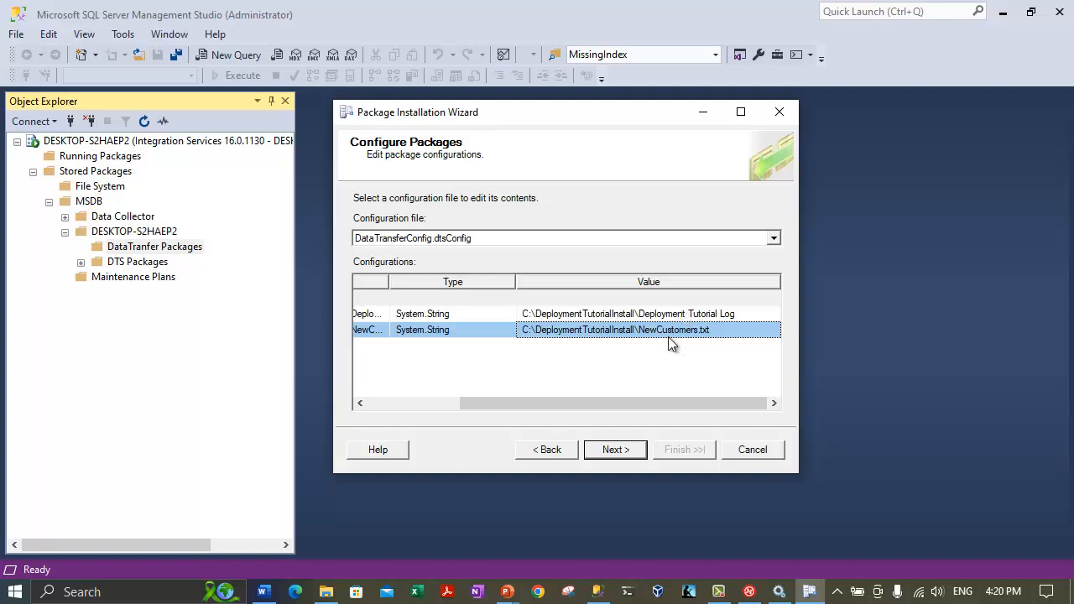
# Select LoadXMLDataConfig.dtsConfig as the configuration file and expand its Property settings.
pyautogui.click(408, 244)
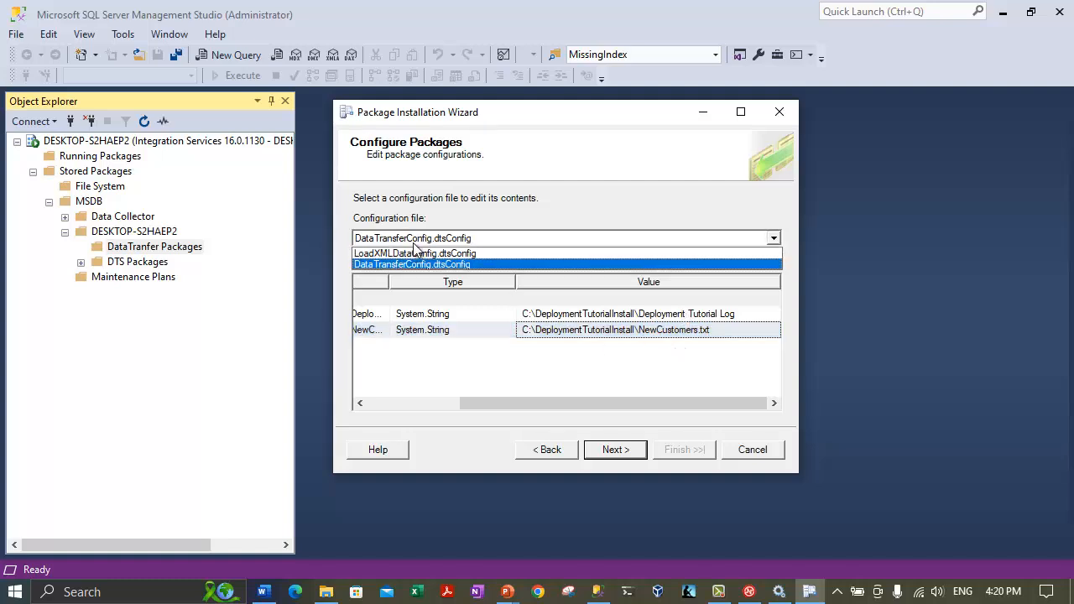
pyautogui.click(404, 250)
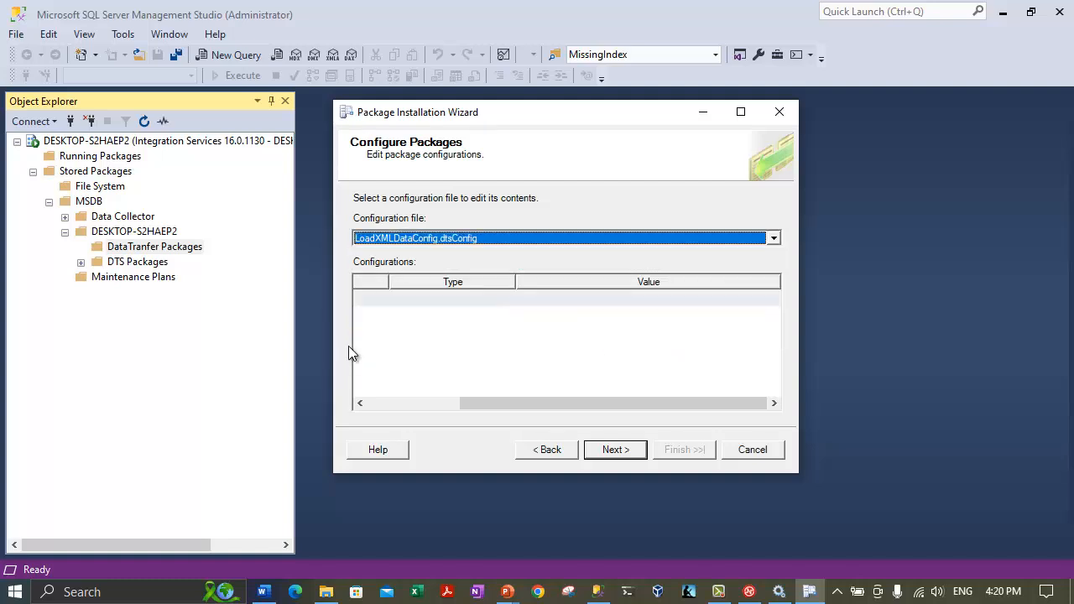
pyautogui.click(402, 403)
pyautogui.click(361, 298)
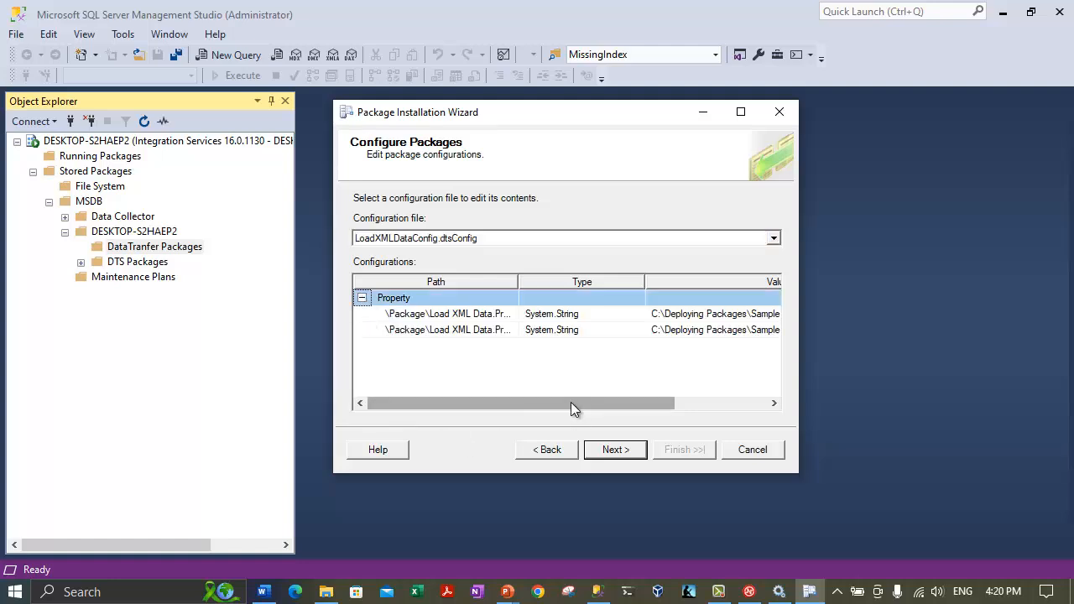
pyautogui.moveTo(570, 402); pyautogui.dragTo(766, 402)
# Change the orders.xml and orders.xsd paths to C:\DeploymentTutorialInstall, then validate both packages.
pyautogui.click(633, 314)
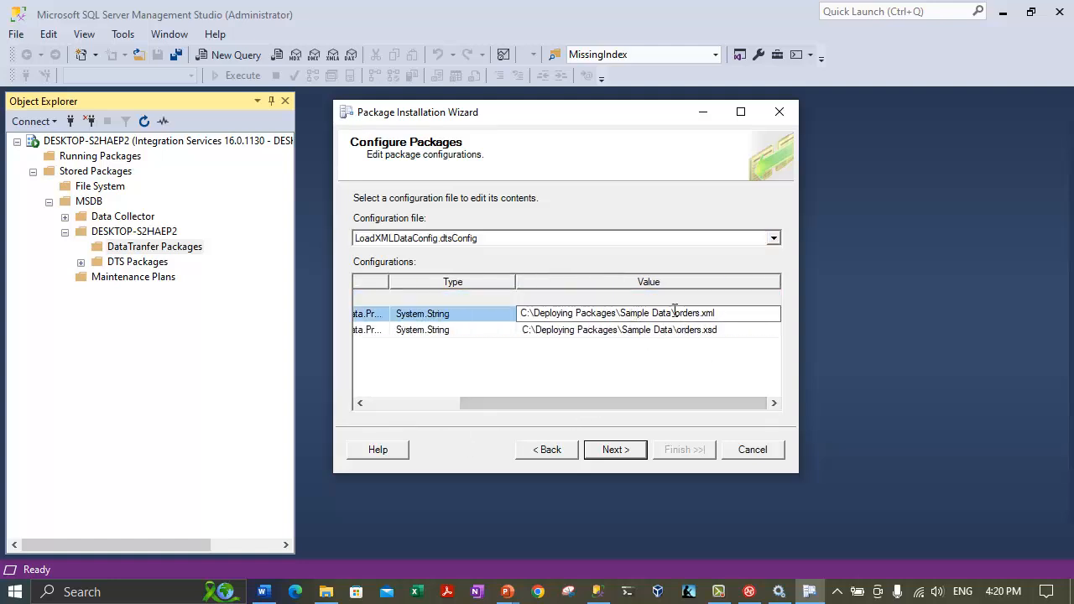
pyautogui.moveTo(672, 313); pyautogui.dragTo(533, 313)
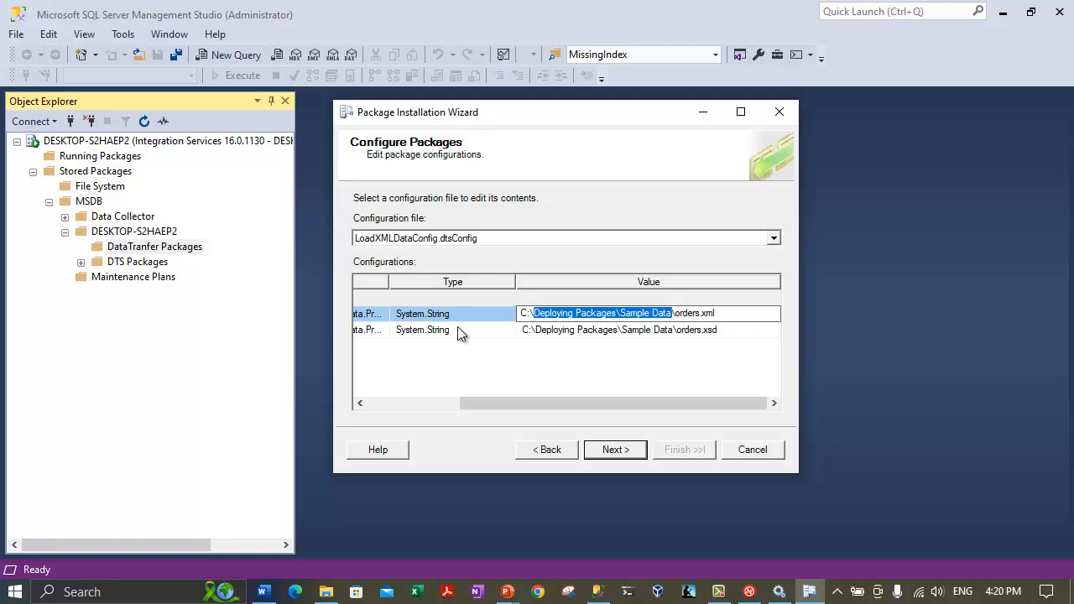
pyautogui.hotkey('ctrl', 'v')
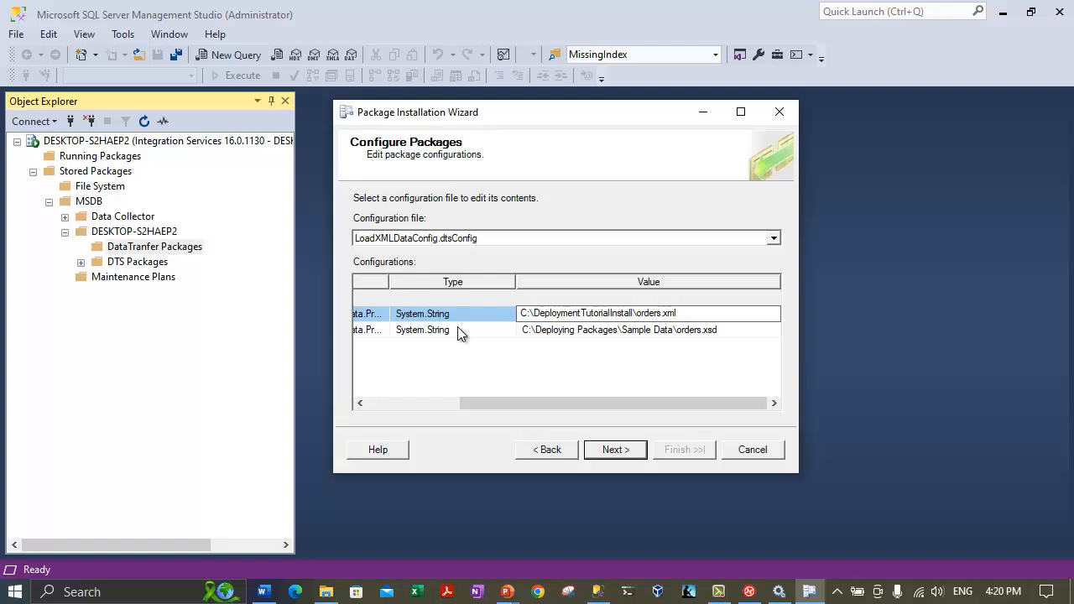
pyautogui.click(672, 329)
pyautogui.moveTo(672, 329); pyautogui.dragTo(525, 325)
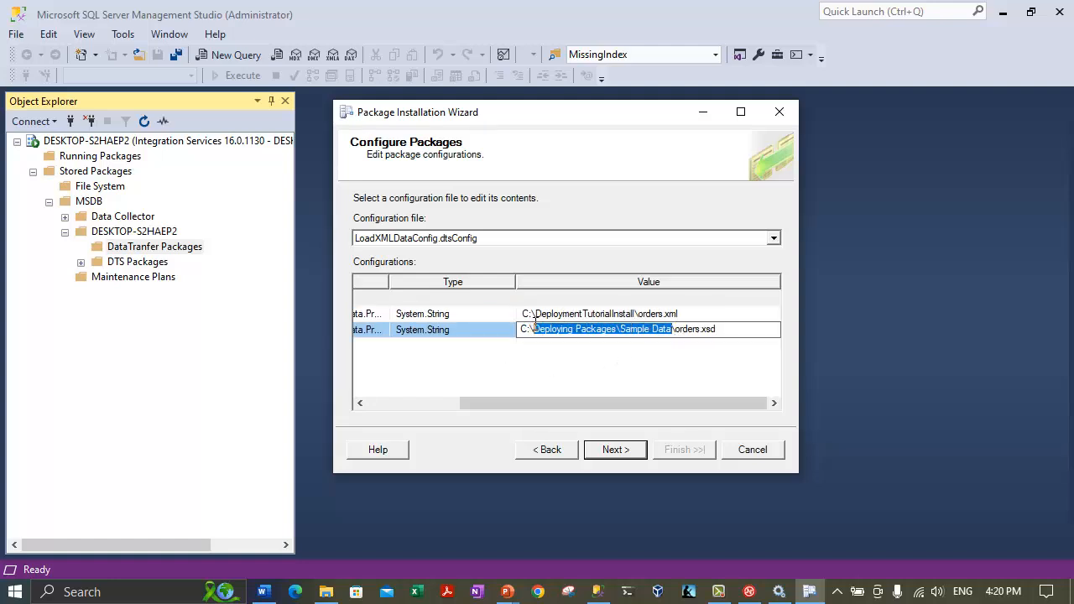
pyautogui.hotkey('ctrl', 'v')
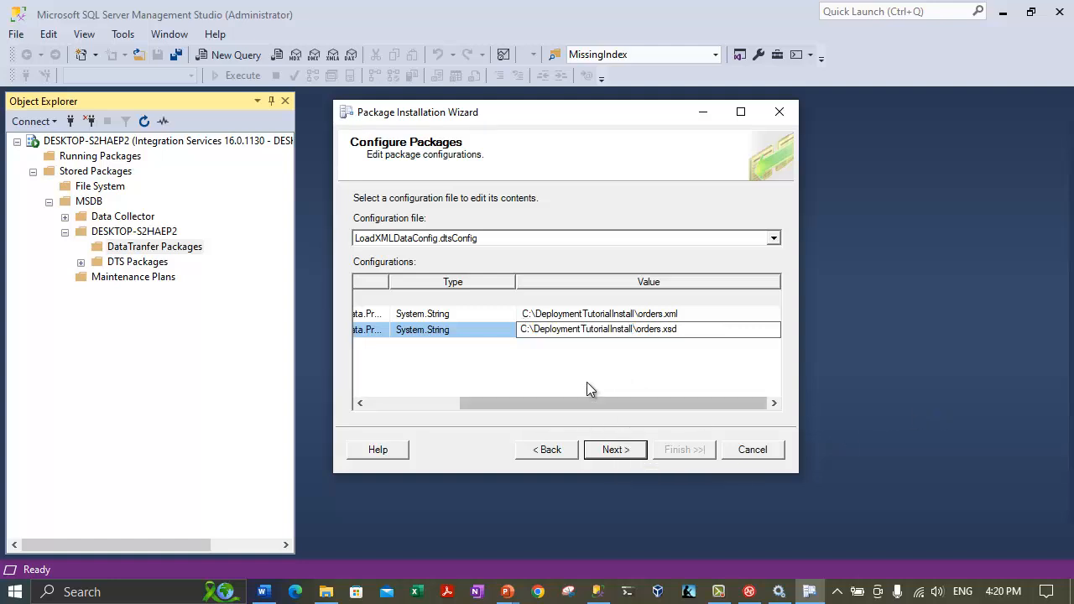
pyautogui.click(604, 450)
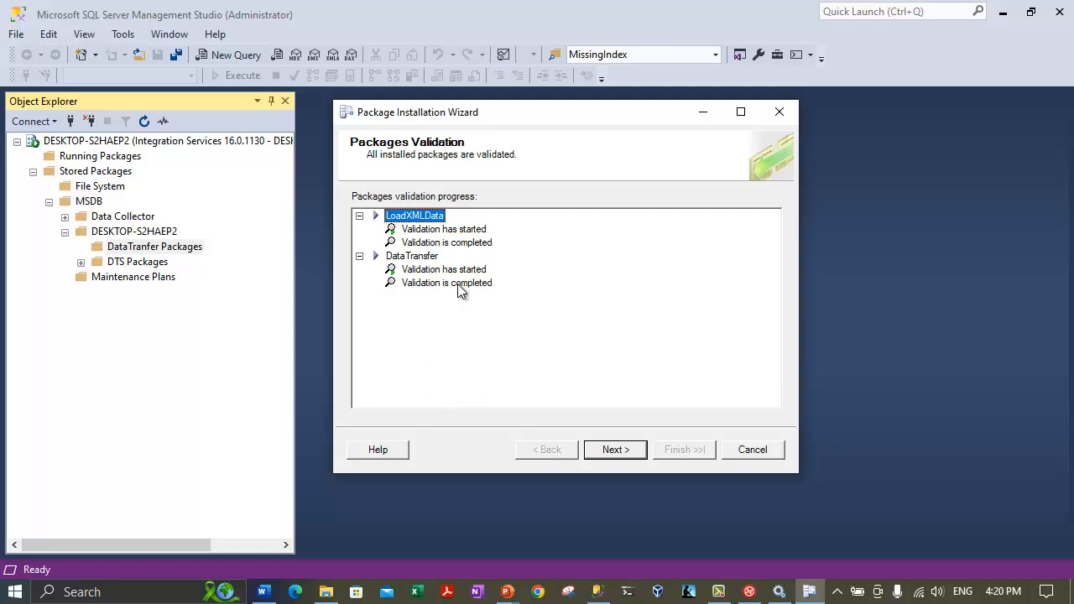
# Review the summary and finish installing LoadXMLData.dtsx and DataTransfer.dtsx.
pyautogui.click(643, 454)
pyautogui.click(516, 283)
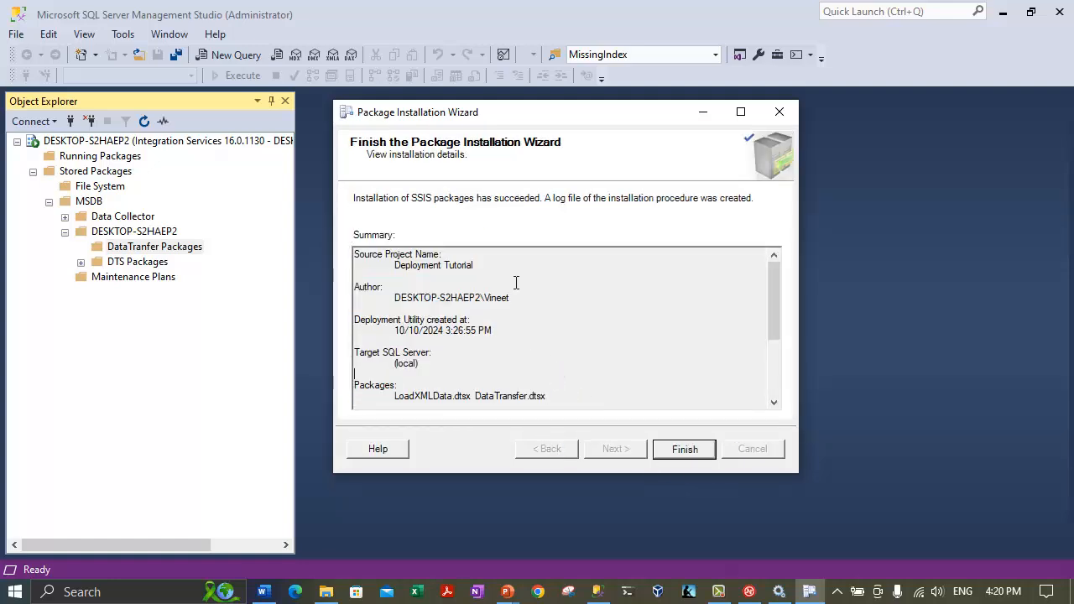
pyautogui.click(681, 447)
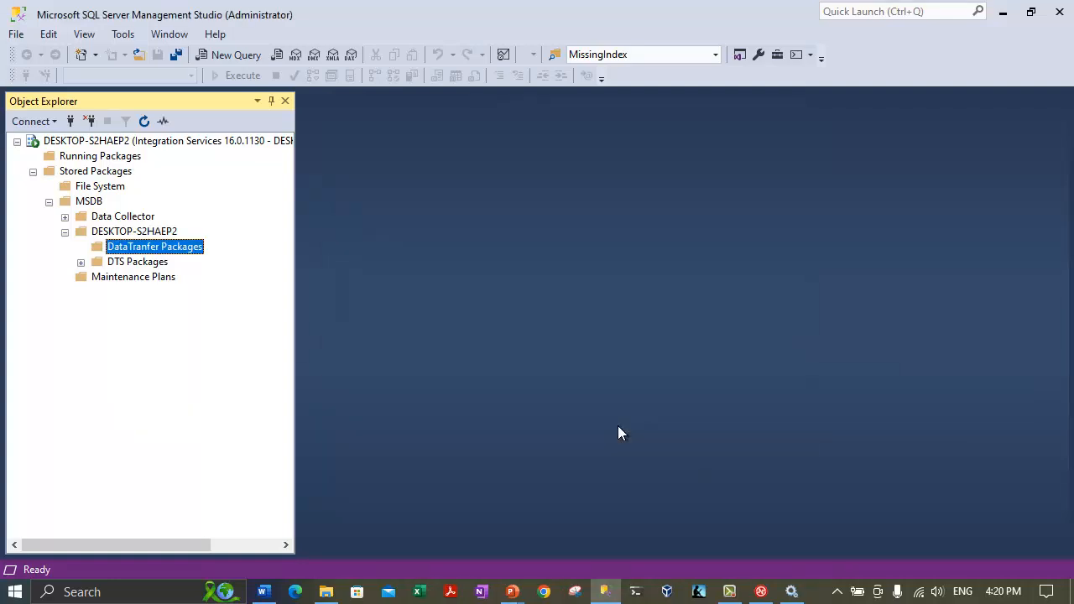
# Refresh and expand DataTranfer Packages to show the DataTransfer and LoadXMLData packages.
pyautogui.rightClick(149, 246)
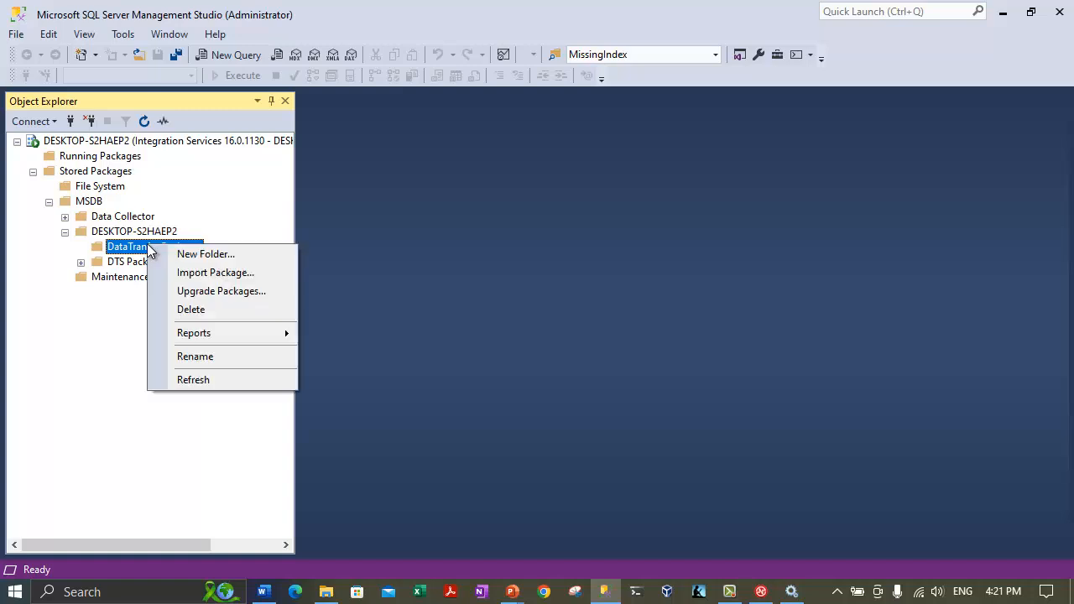
pyautogui.click(180, 380)
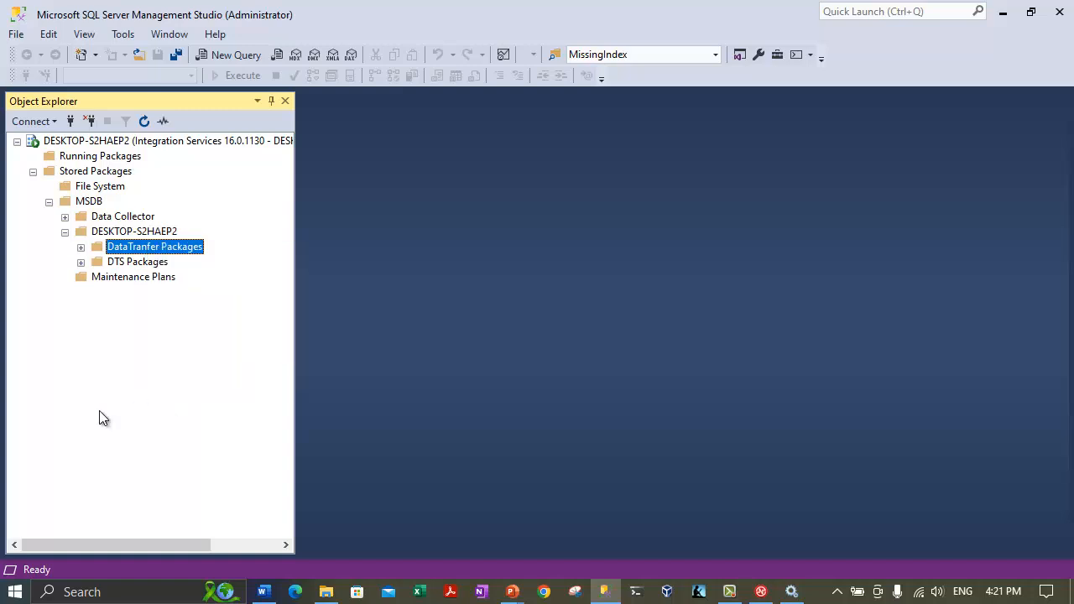
pyautogui.click(81, 246)
pyautogui.click(140, 265)
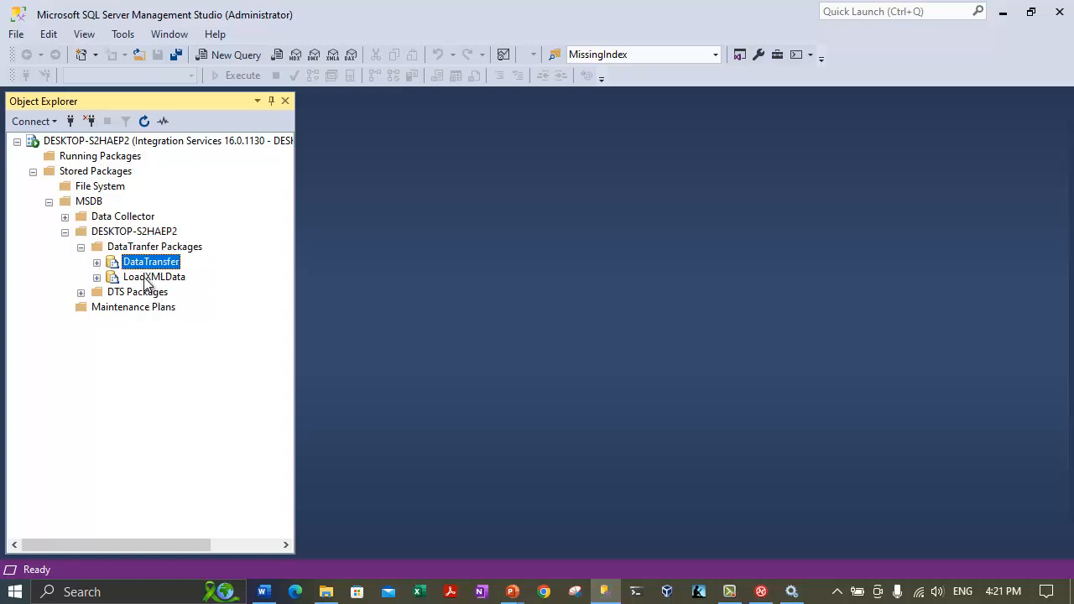
pyautogui.click(148, 279)
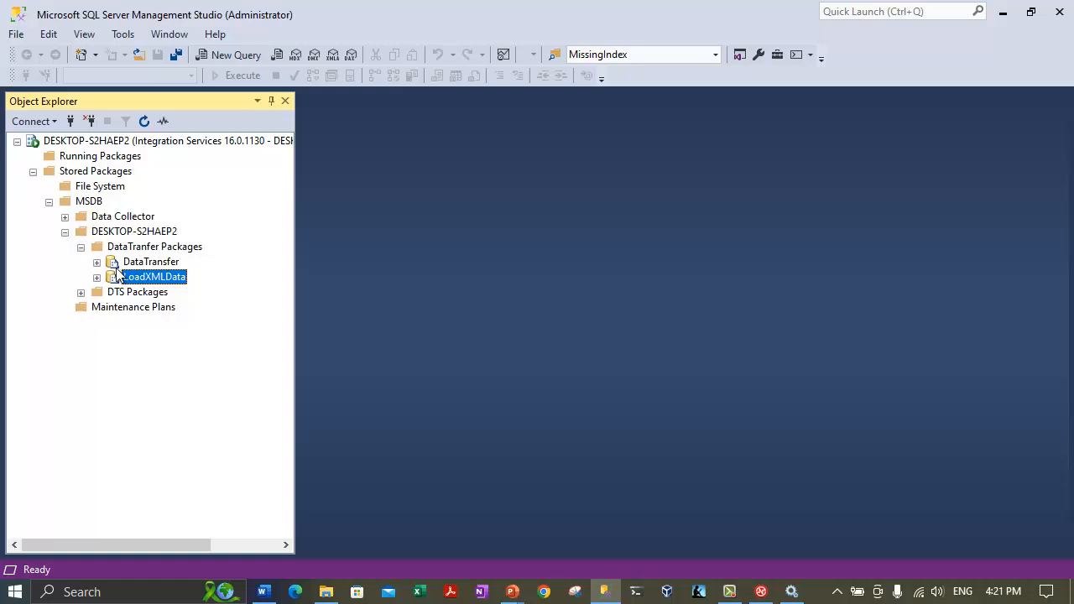
# Browse the MSDB and DESKTOP-S2HAEP2 nodes to confirm both packages are listed.
pyautogui.click(88, 202)
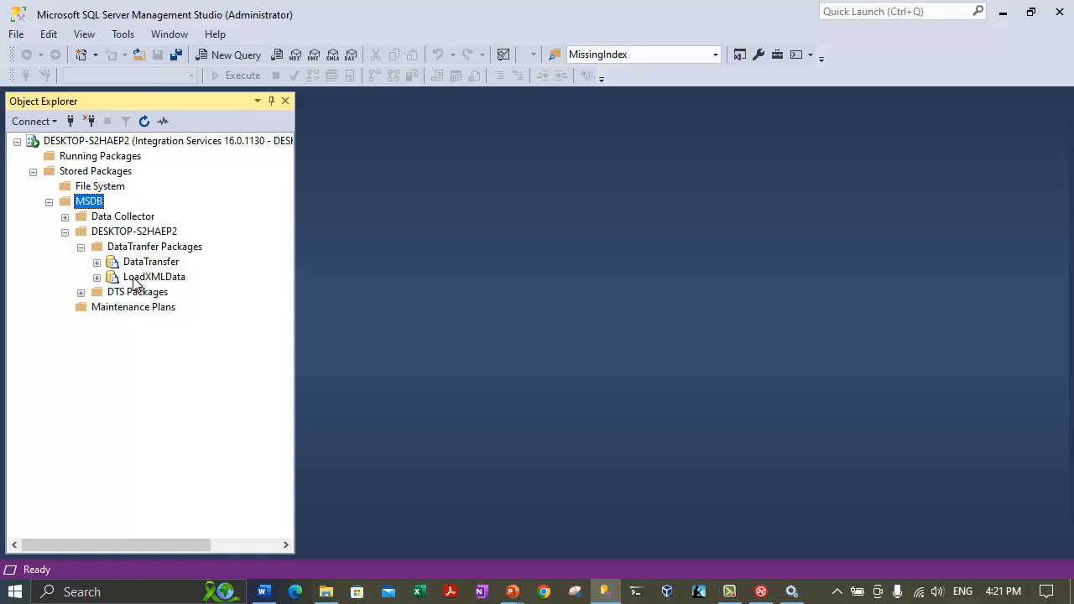
pyautogui.click(64, 231)
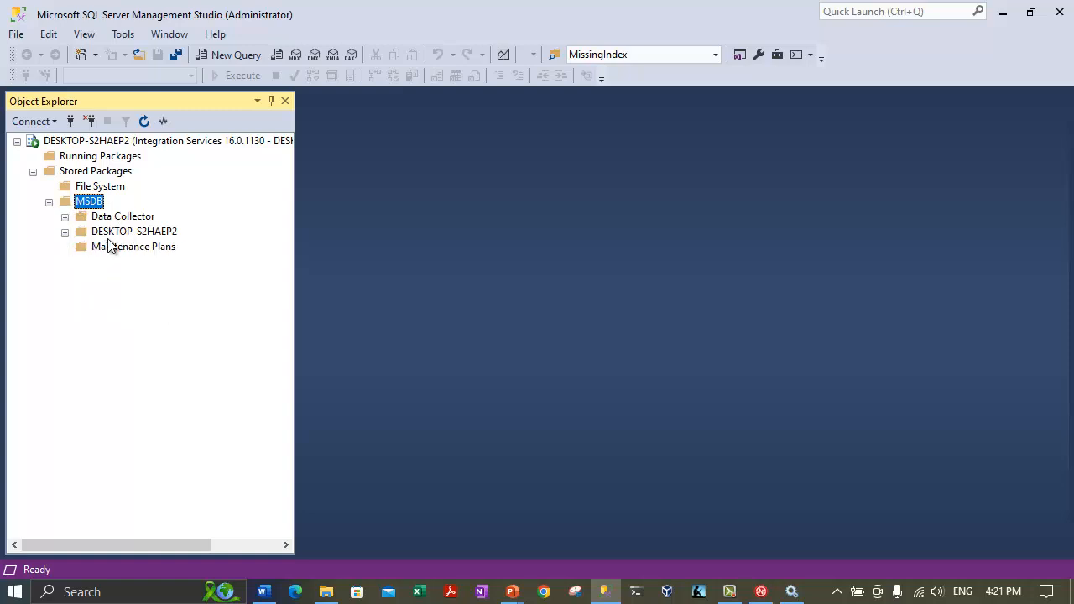
pyautogui.click(114, 233)
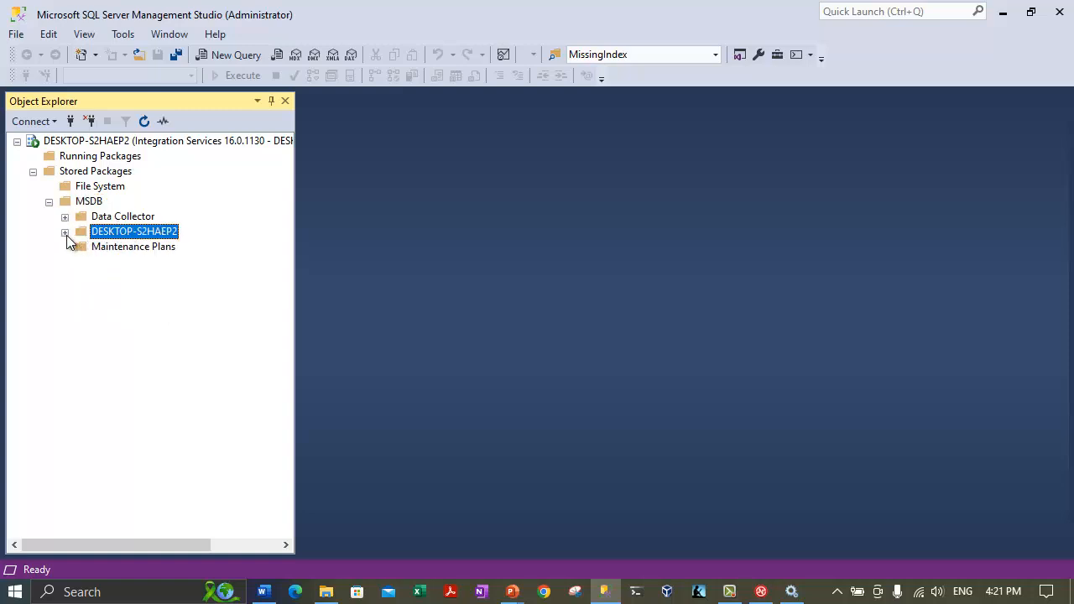
pyautogui.click(65, 232)
pyautogui.click(136, 249)
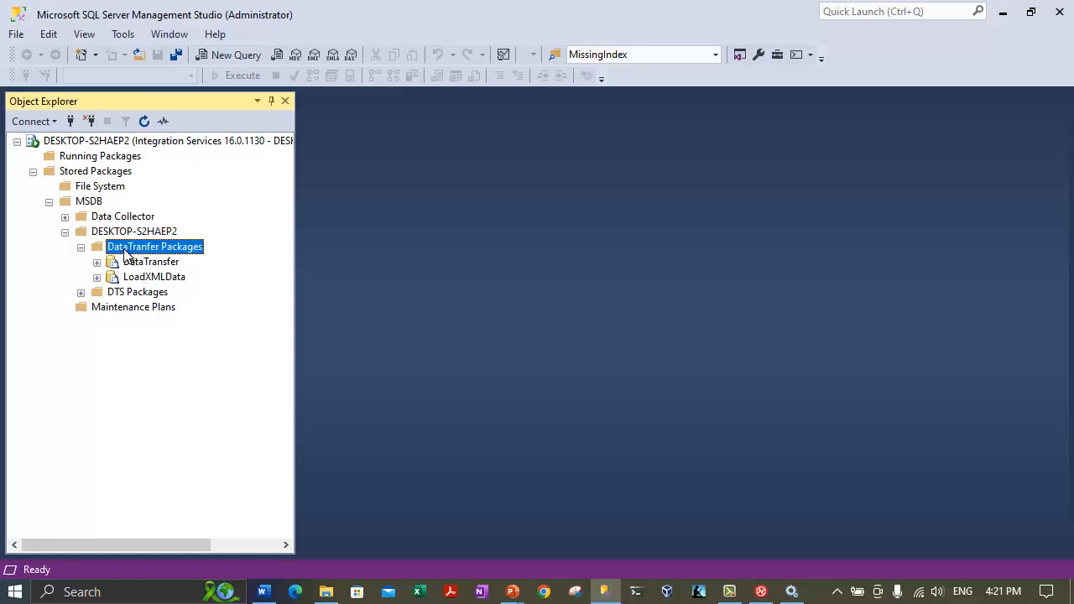
pyautogui.click(136, 262)
pyautogui.click(143, 279)
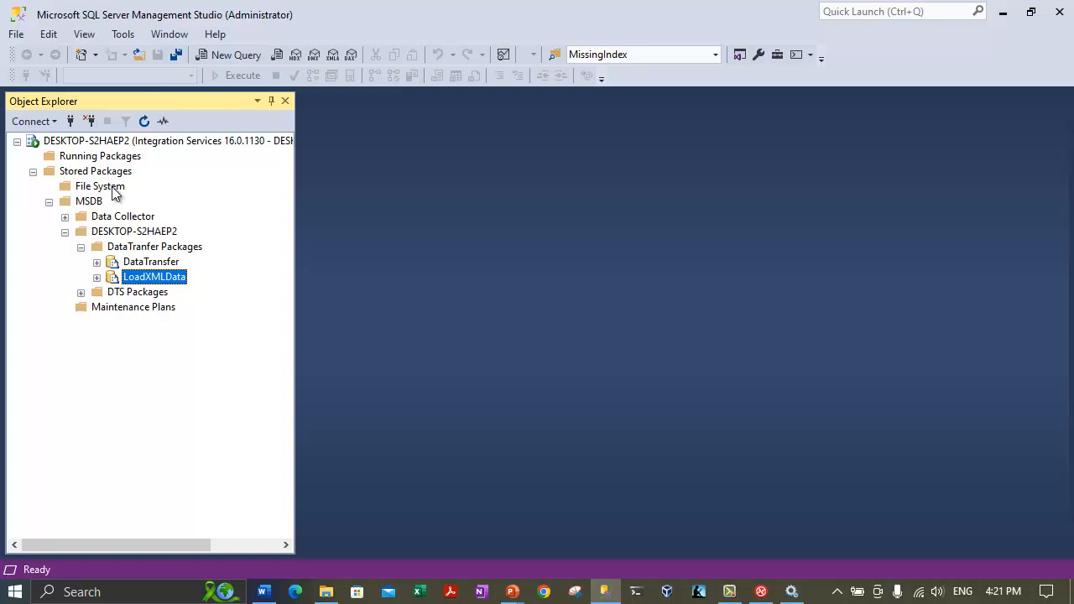
pyautogui.click(114, 189)
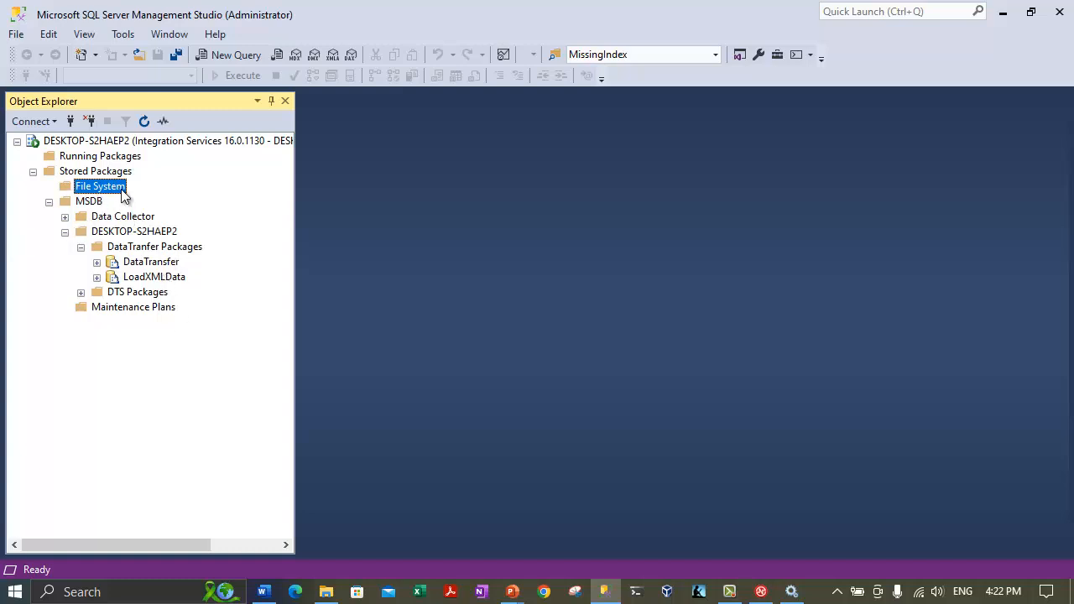
pyautogui.click(150, 263)
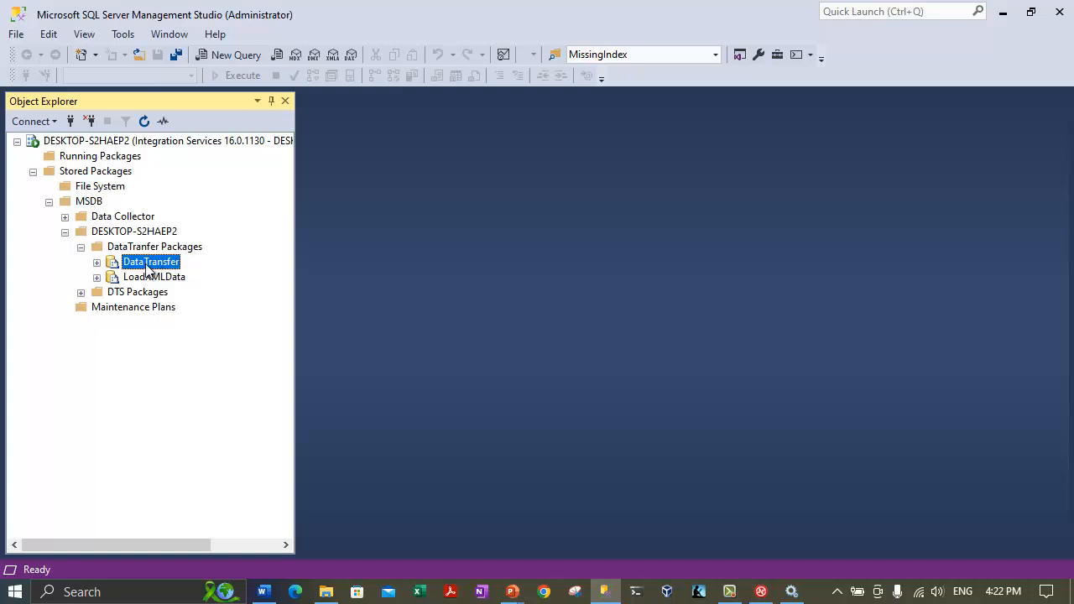
# Run and execute the DataTransfer package from MSDB.
pyautogui.rightClick(147, 268)
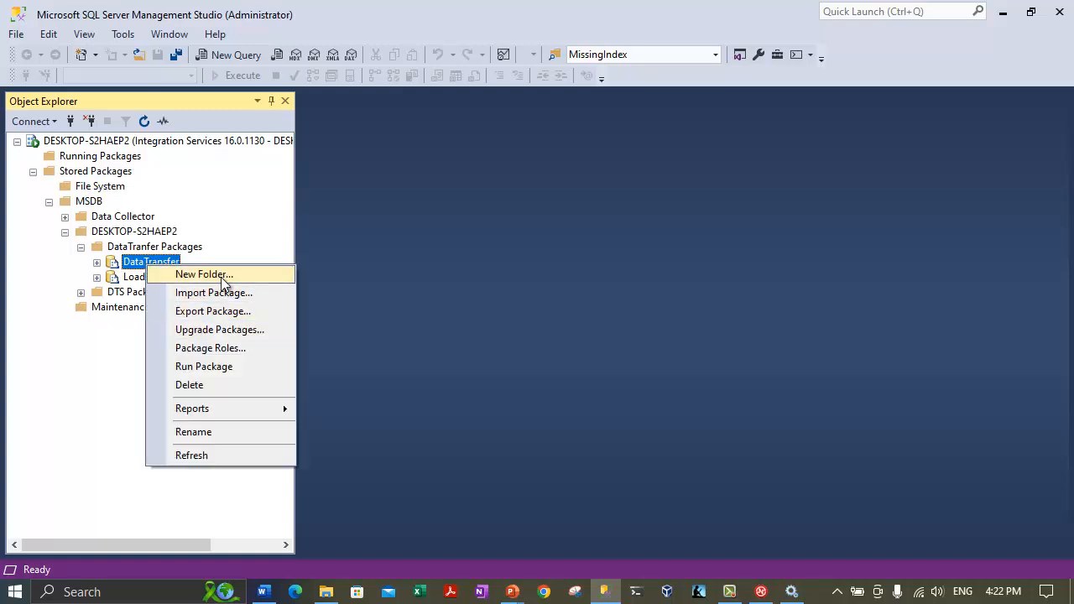
pyautogui.click(218, 371)
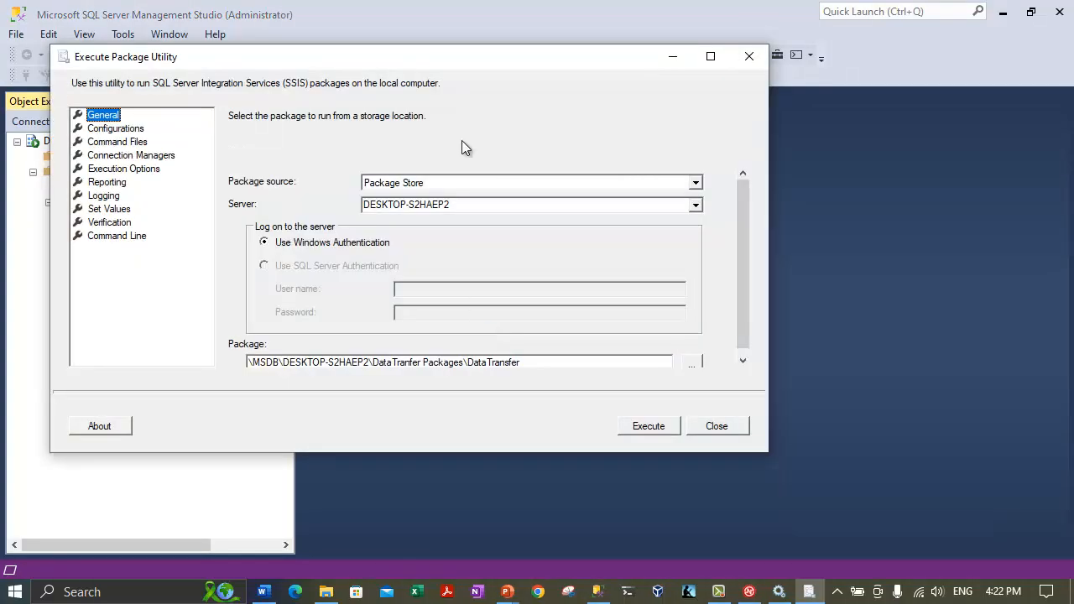
pyautogui.moveTo(159, 60); pyautogui.dragTo(277, 91)
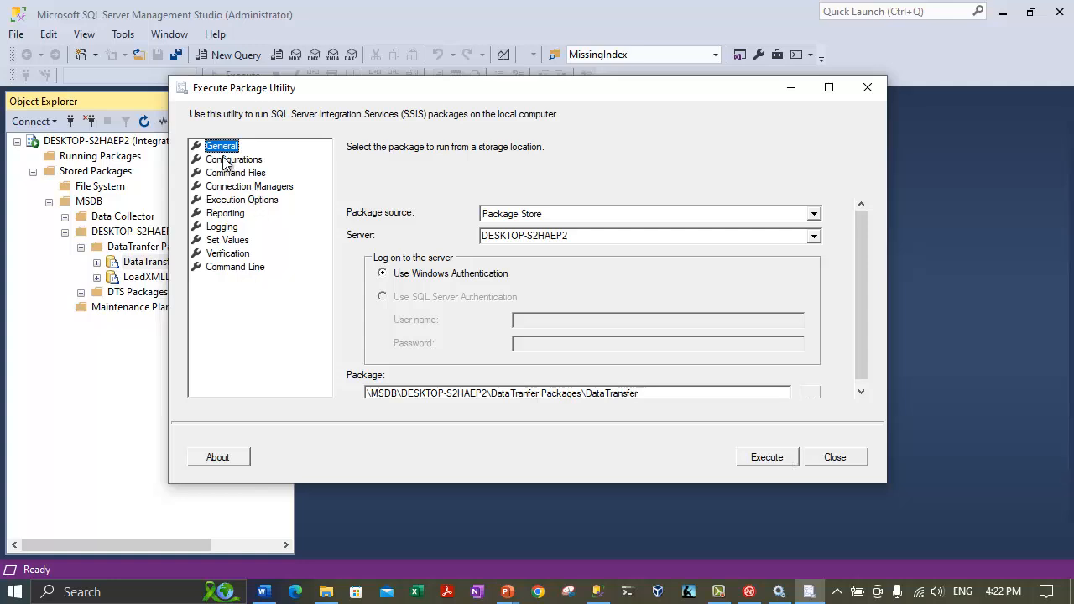
pyautogui.click(763, 459)
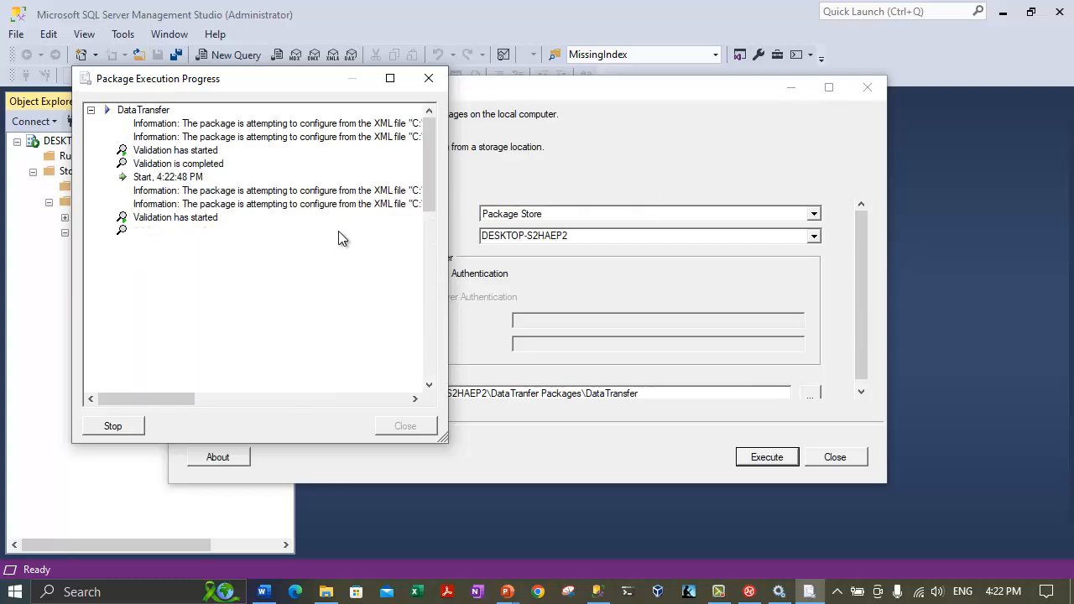
# Check the progress log through its Finished entries for 31 rows, then close both execution windows.
pyautogui.moveTo(426, 174); pyautogui.dragTo(427, 382)
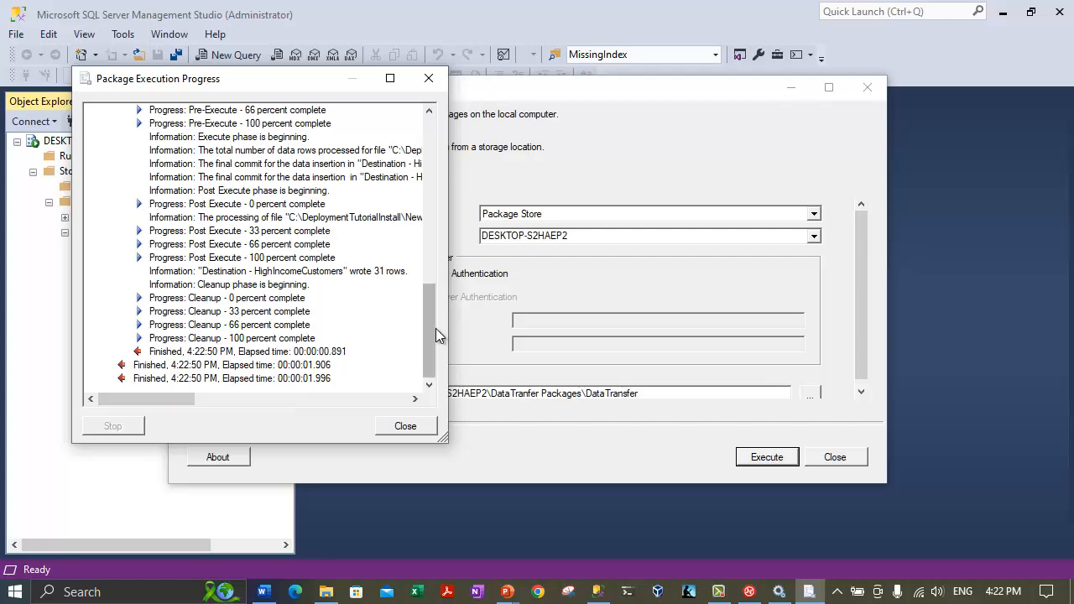
pyautogui.moveTo(434, 328); pyautogui.dragTo(427, 119)
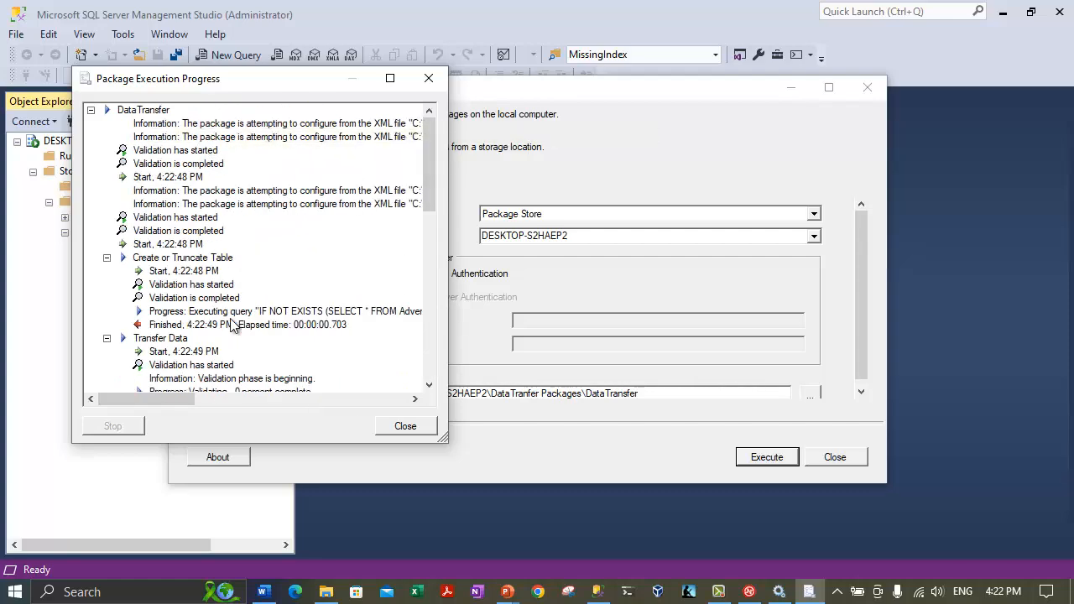
pyautogui.click(403, 428)
pyautogui.moveTo(430, 206); pyautogui.dragTo(429, 373)
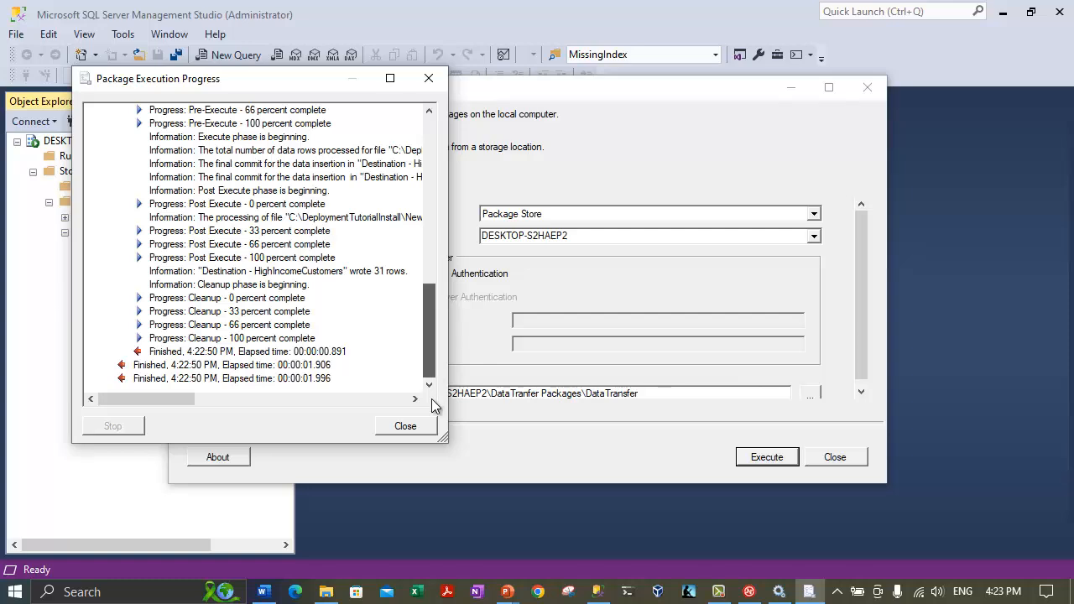
pyautogui.click(202, 379)
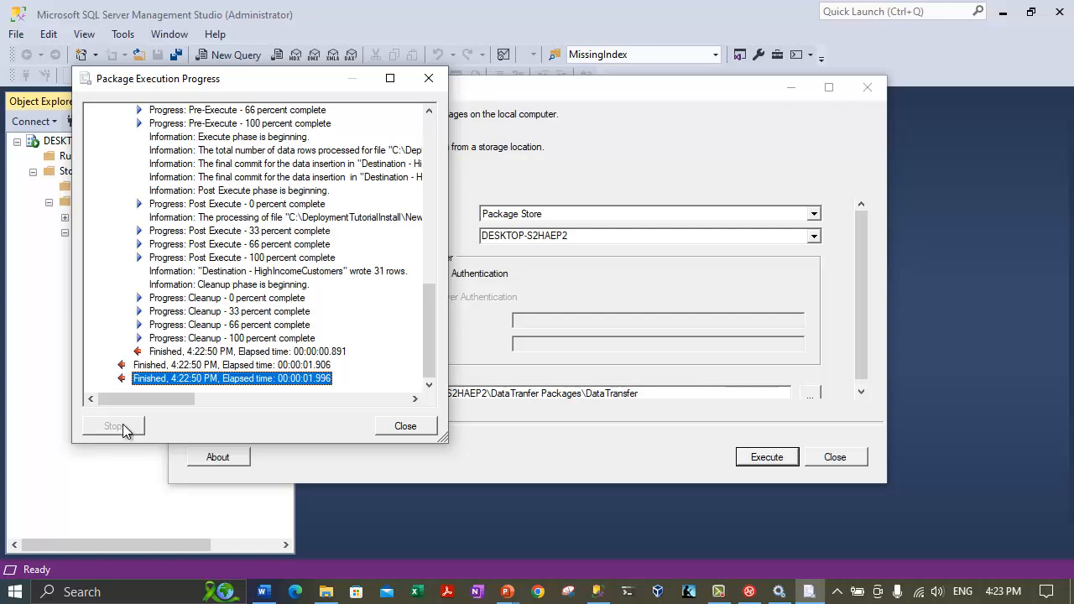
pyautogui.click(403, 427)
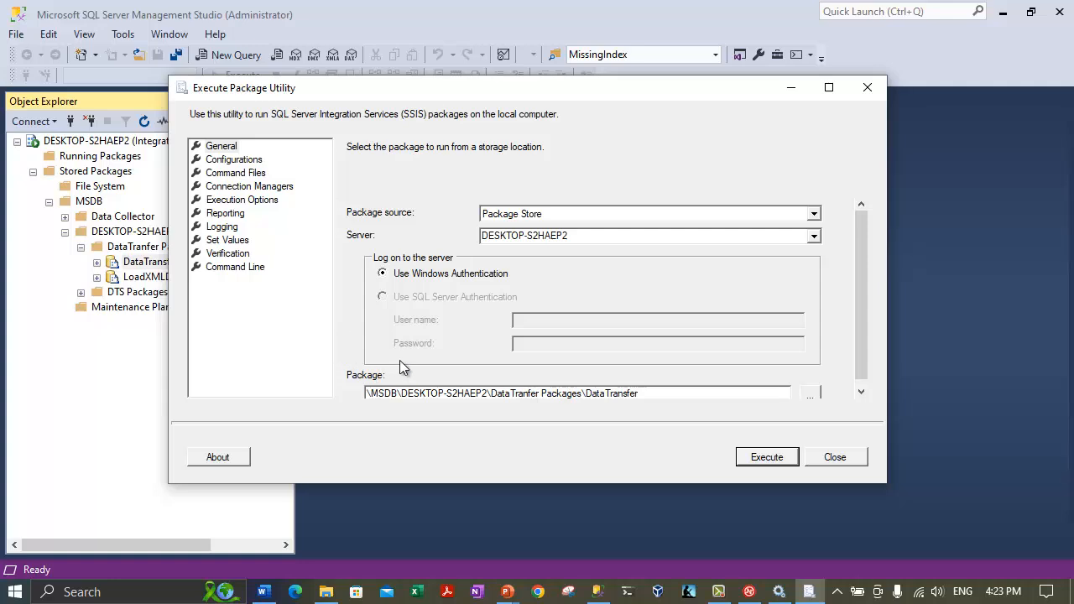
pyautogui.scroll(-1, 400, 360)
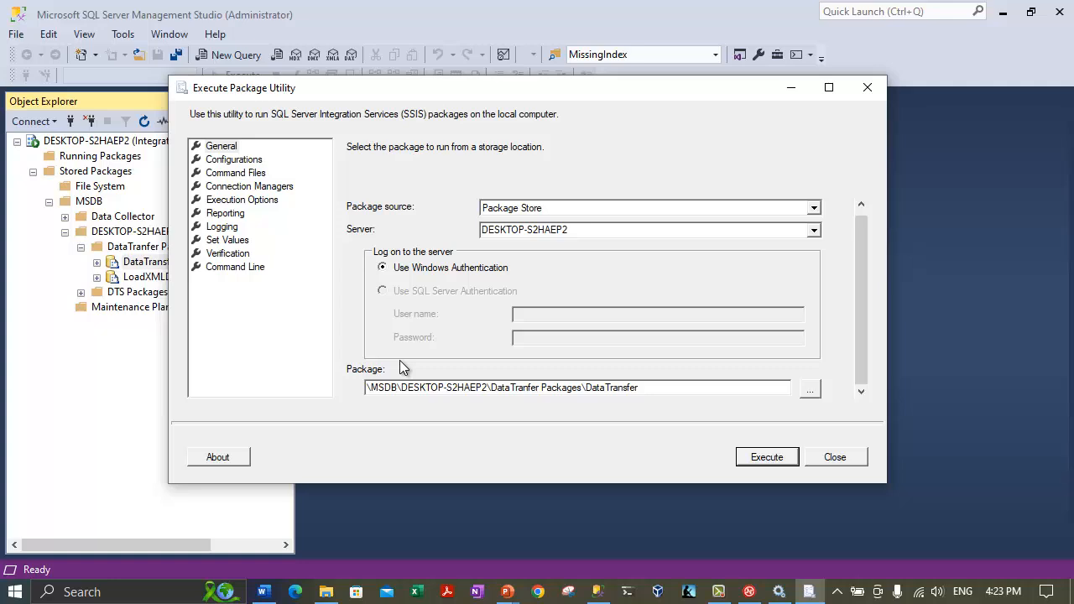
pyautogui.click(846, 455)
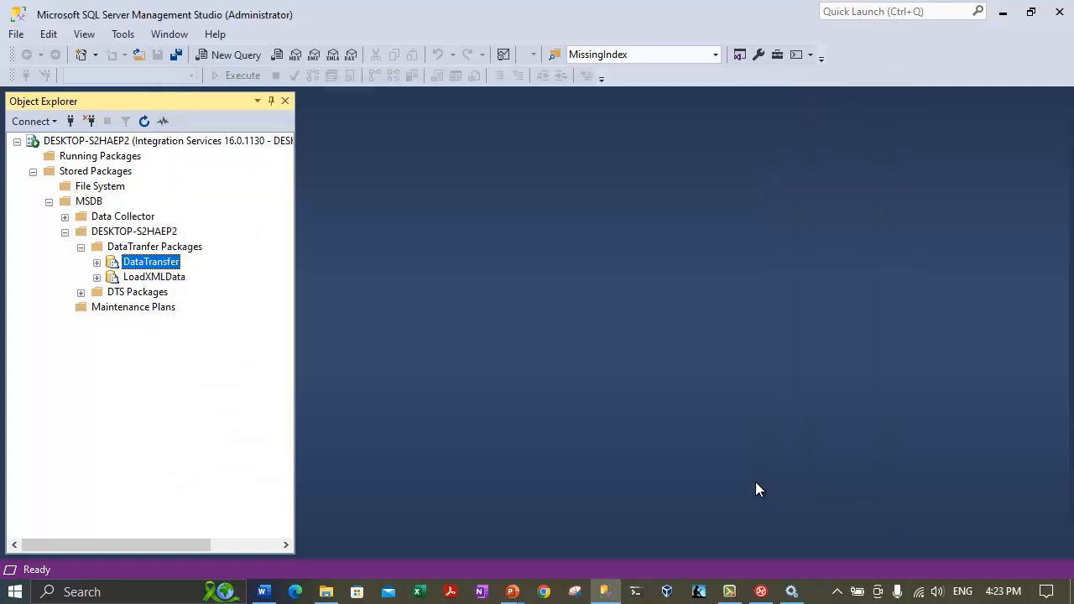
# Run and execute the LoadXMLData package from msdb.
pyautogui.rightClick(146, 281)
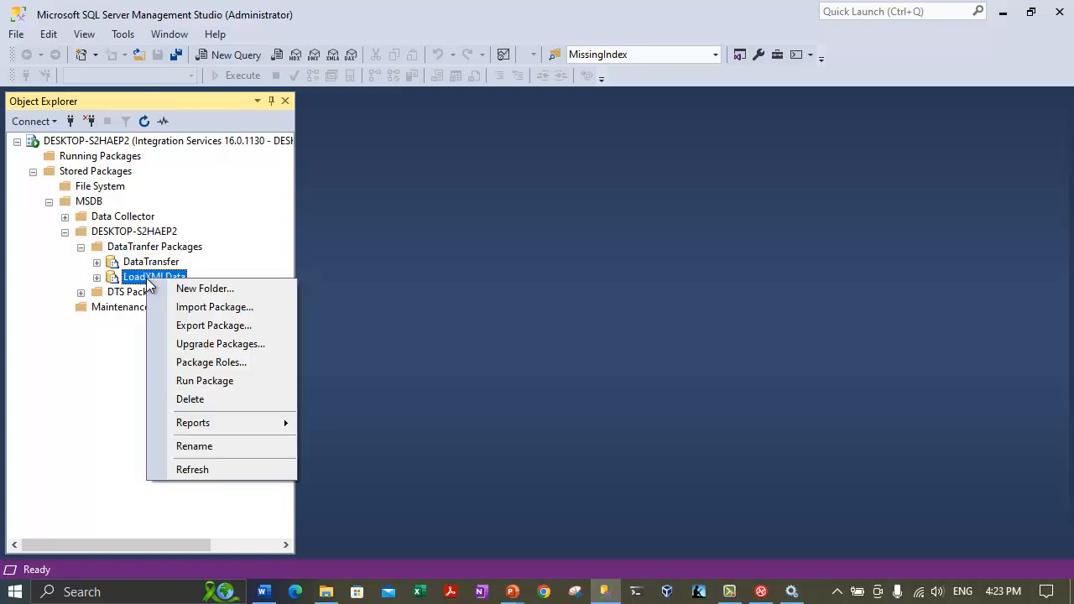
pyautogui.click(209, 384)
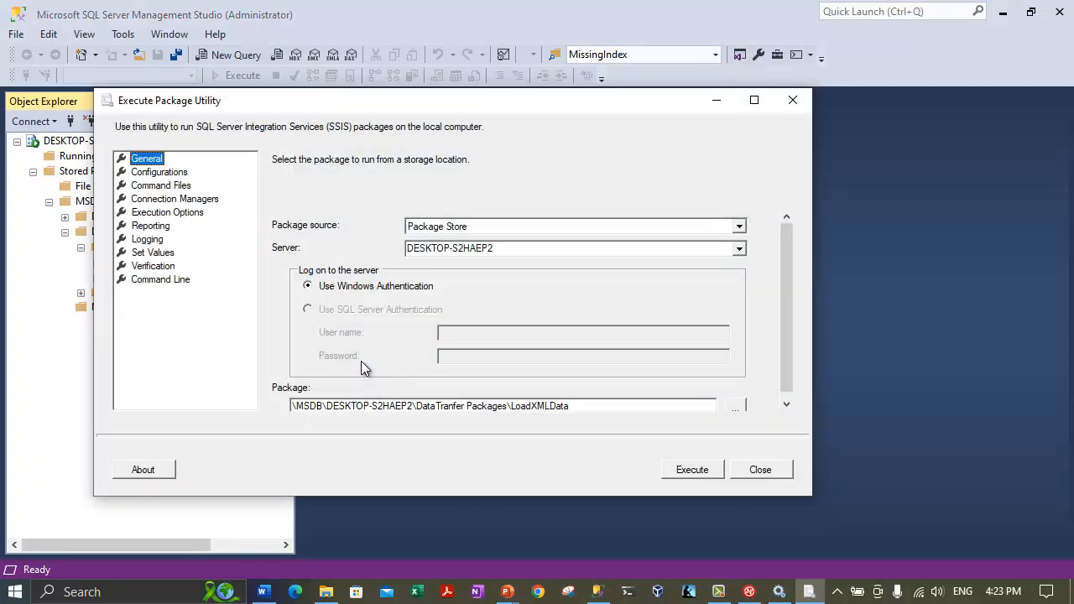
pyautogui.click(696, 472)
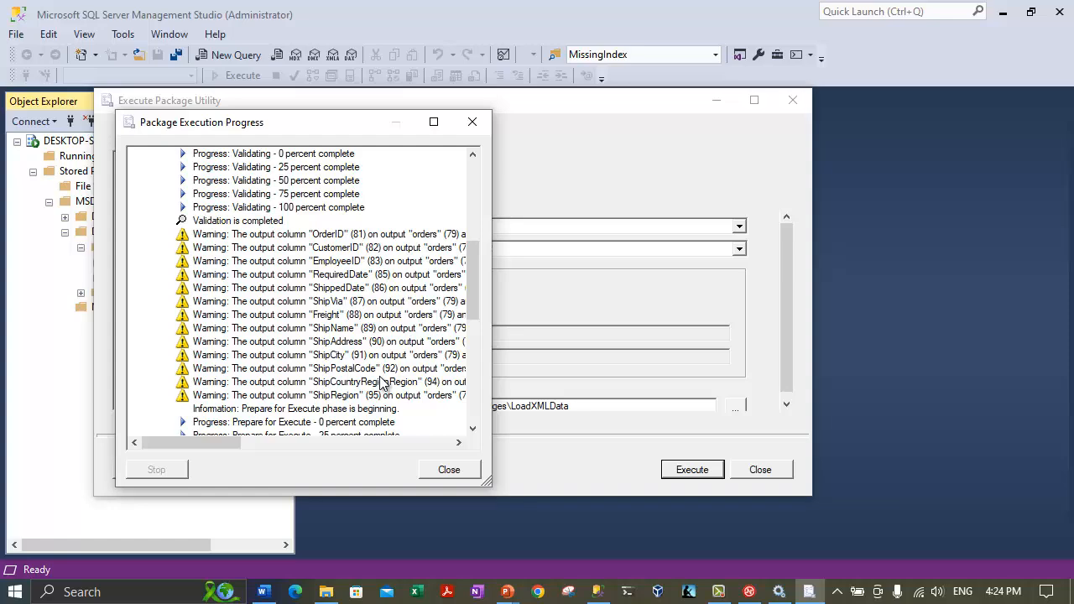
# Review the log showing 21 rows written, then close the progress dialog and utility.
pyautogui.scroll(-1, 382, 382)
pyautogui.moveTo(235, 442)
pyautogui.mouseDown()
pyautogui.moveTo(448, 467)
pyautogui.moveTo(240, 456)
pyautogui.mouseUp()
pyautogui.scroll(-5, 315, 401)
pyautogui.scroll(-3, 315, 401)
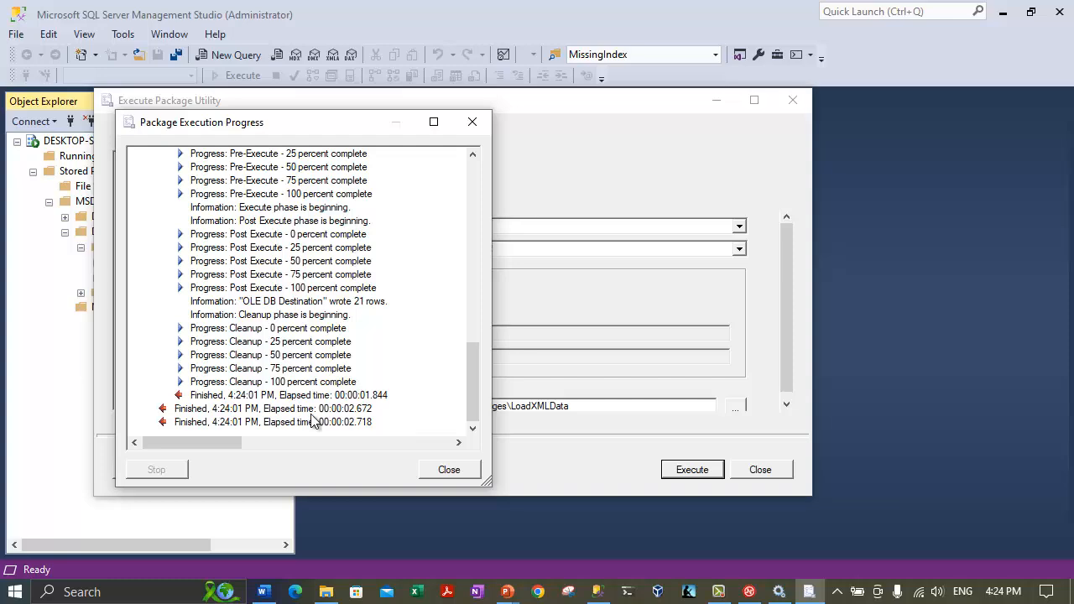
pyautogui.click(449, 470)
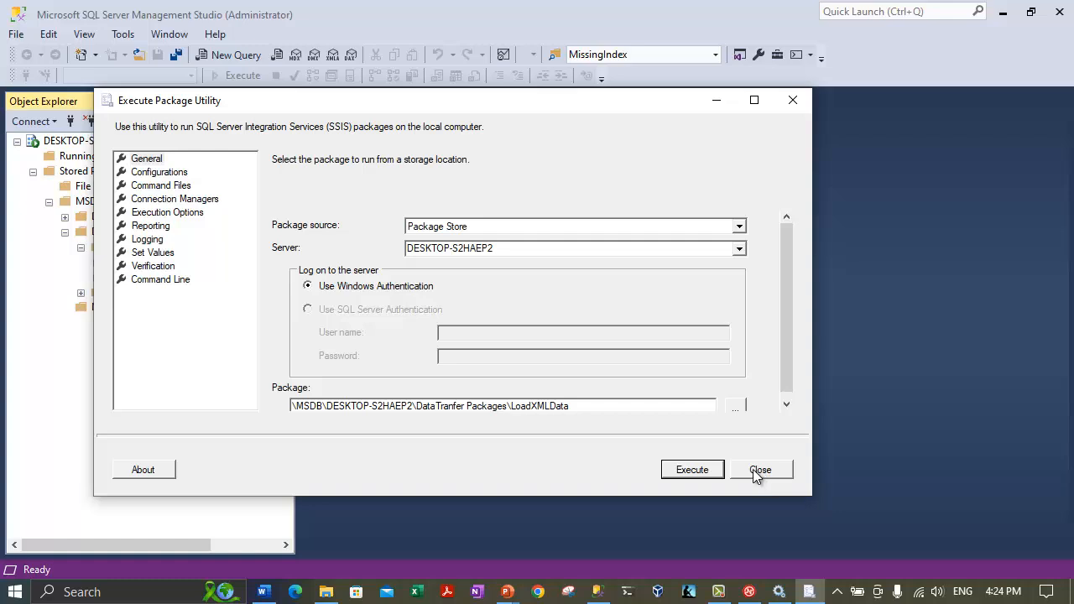
pyautogui.click(758, 469)
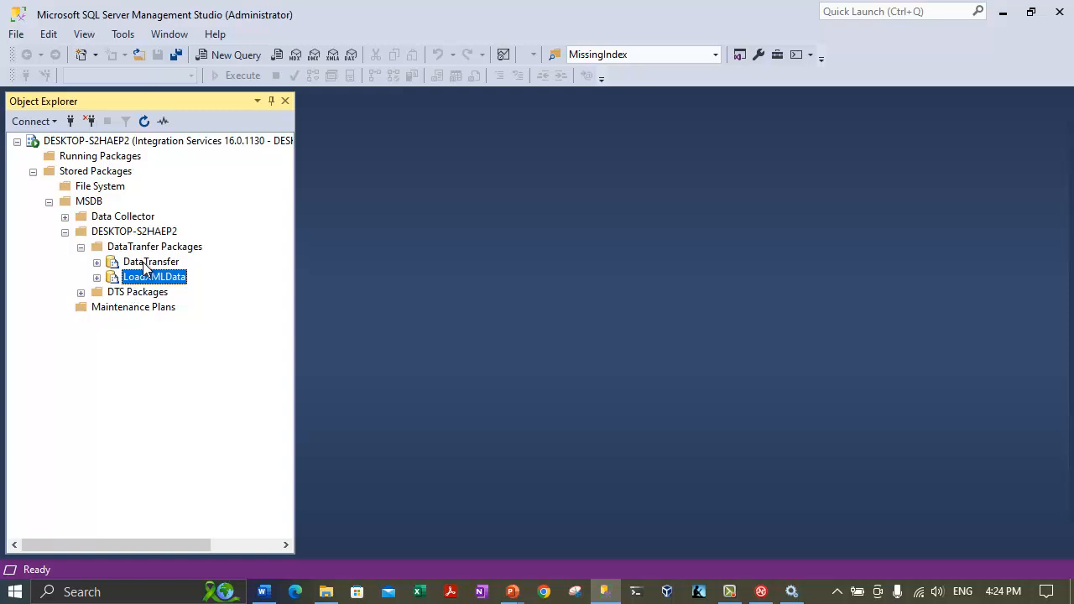
pyautogui.click(144, 263)
# Connect to the Database Engine on DESKTOP-S2HAEP2 with Windows Authentication.
pyautogui.click(156, 280)
pyautogui.click(164, 266)
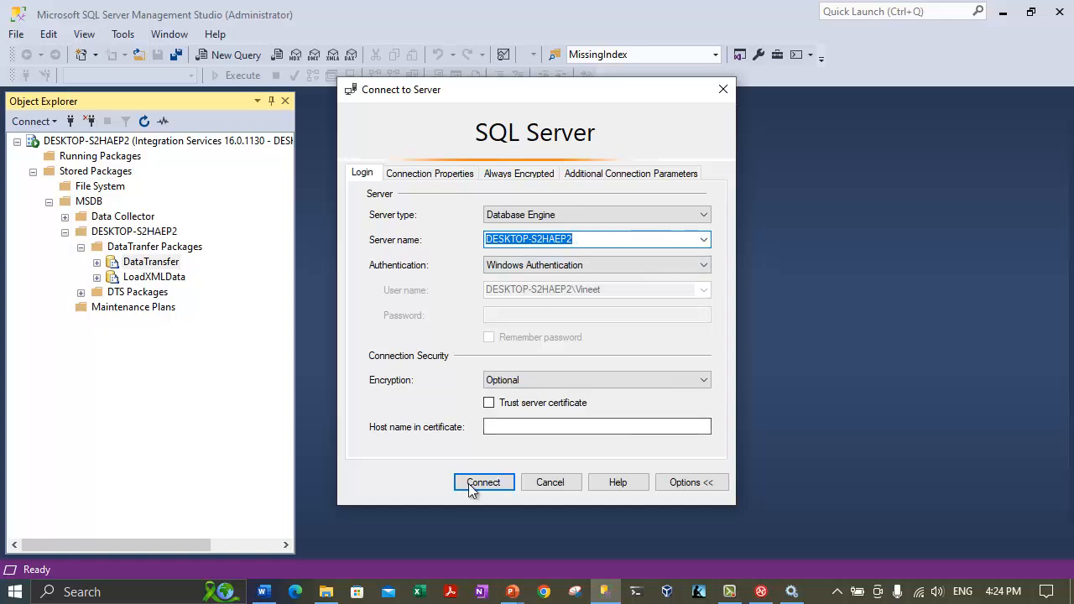
pyautogui.click(470, 486)
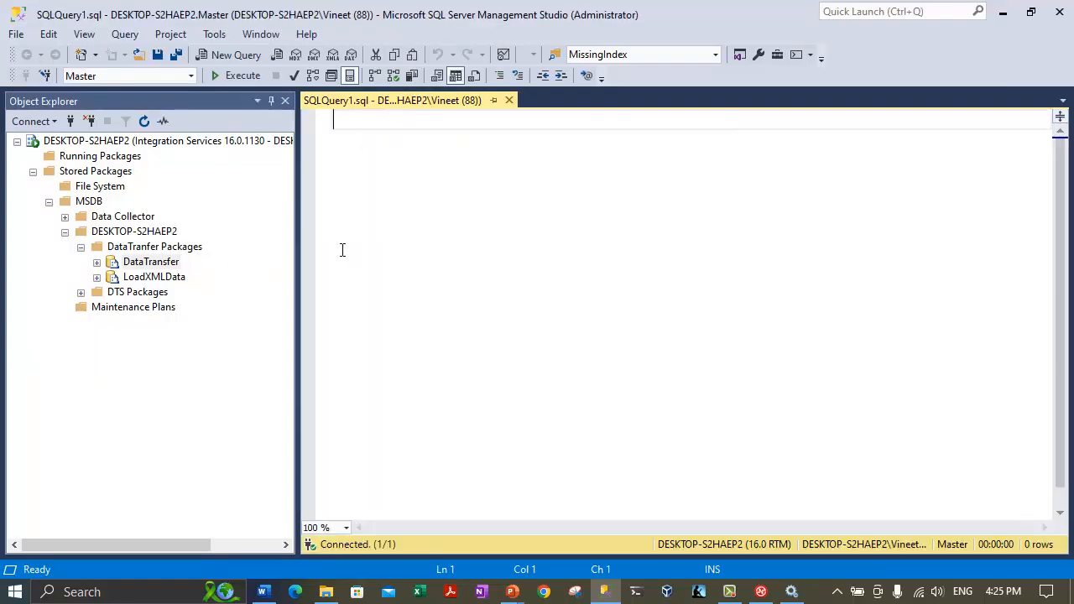
# Write 'select * from HighIncomeCustomers' against the AdventureWorks2022 database.
pyautogui.write('use')
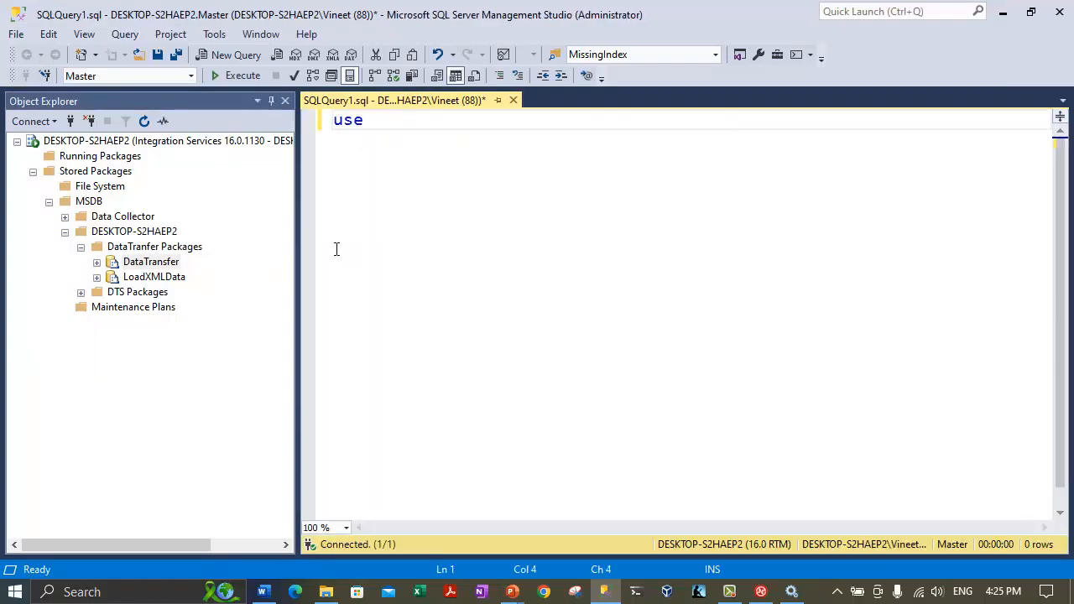
pyautogui.click(190, 75)
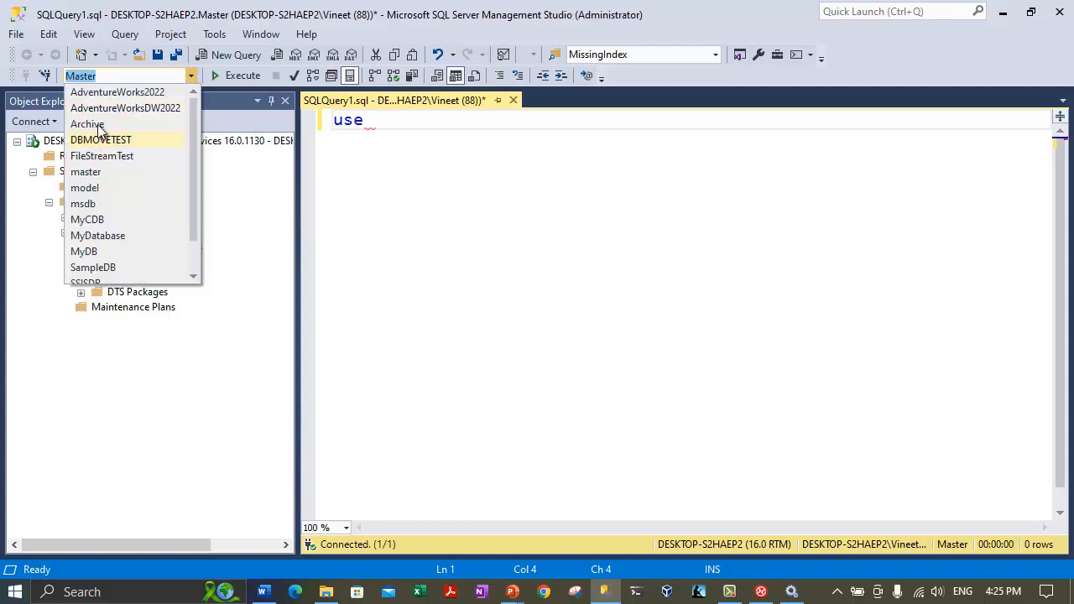
pyautogui.click(134, 90)
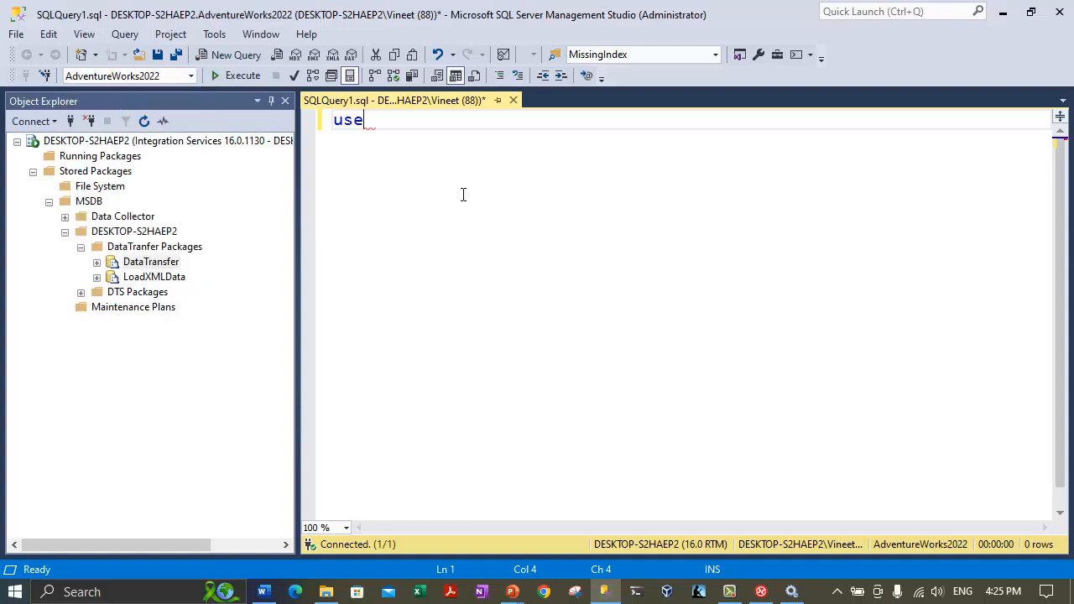
pyautogui.press('BackSpace')
pyautogui.press('BackSpace')
pyautogui.press('BackSpace')
pyautogui.write('selec')
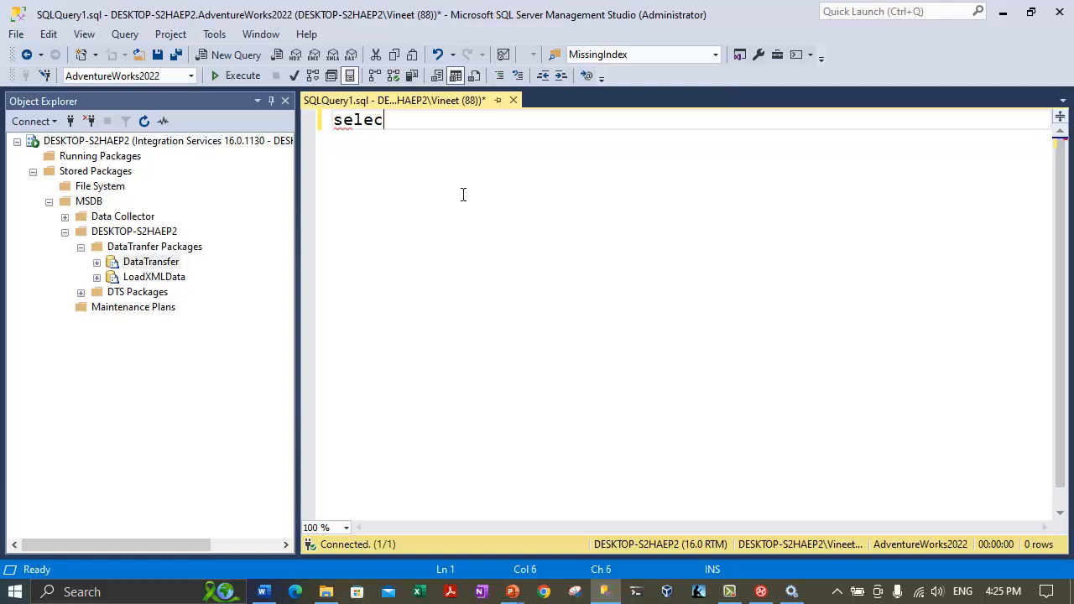
pyautogui.write('t * from hi')
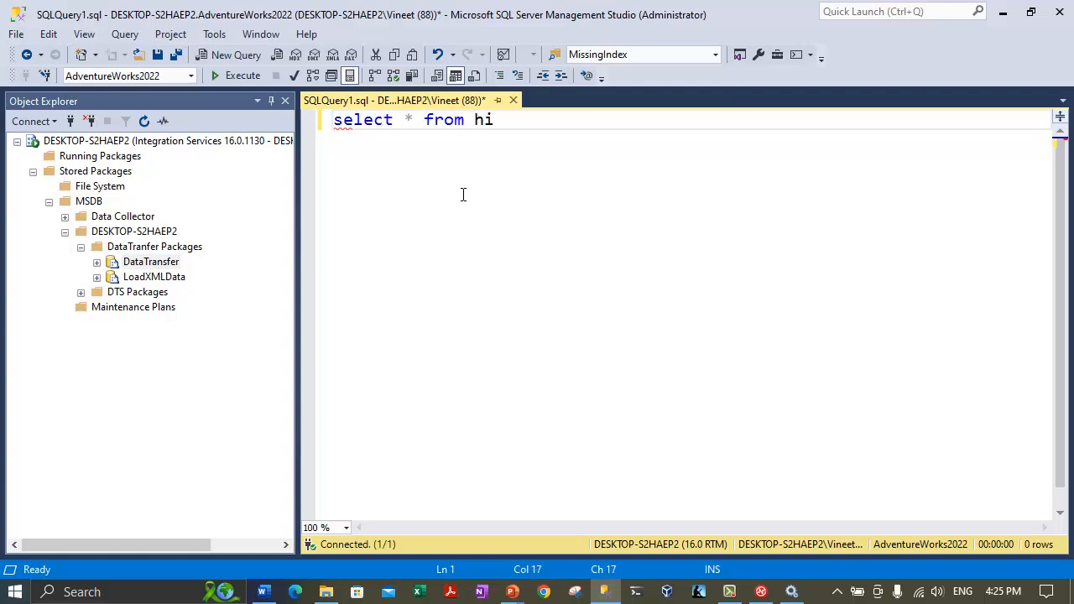
pyautogui.write('ghinc')
pyautogui.press('Tab')
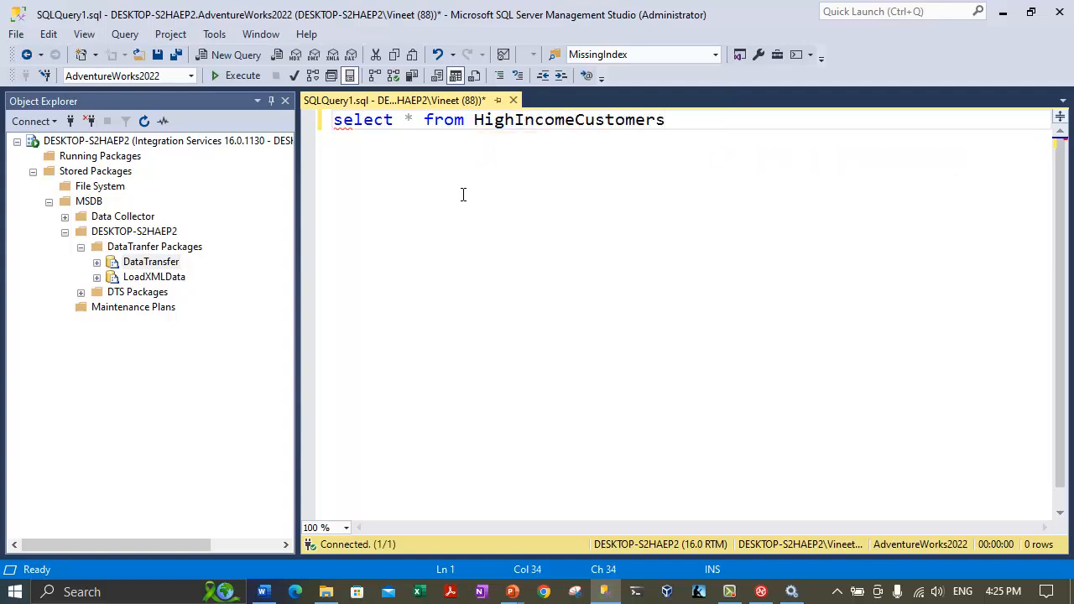
# Run the query, returning 31 rows, and narrow Object Explorer to widen the query area.
pyautogui.click(444, 190)
pyautogui.moveTo(474, 120); pyautogui.dragTo(656, 120)
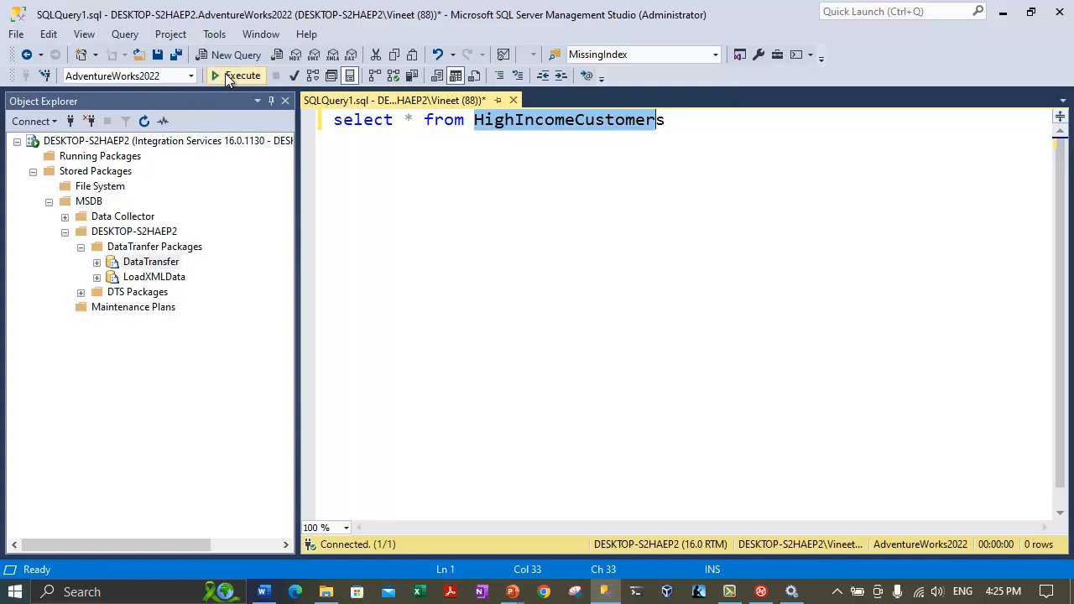
pyautogui.click(503, 205)
pyautogui.click(214, 76)
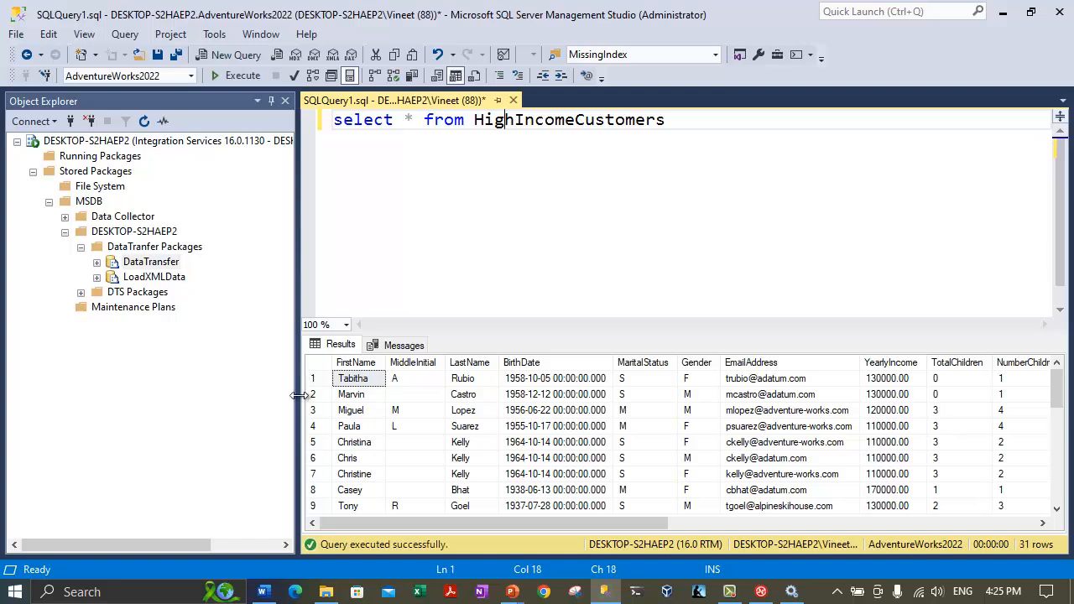
pyautogui.moveTo(298, 394); pyautogui.dragTo(240, 377)
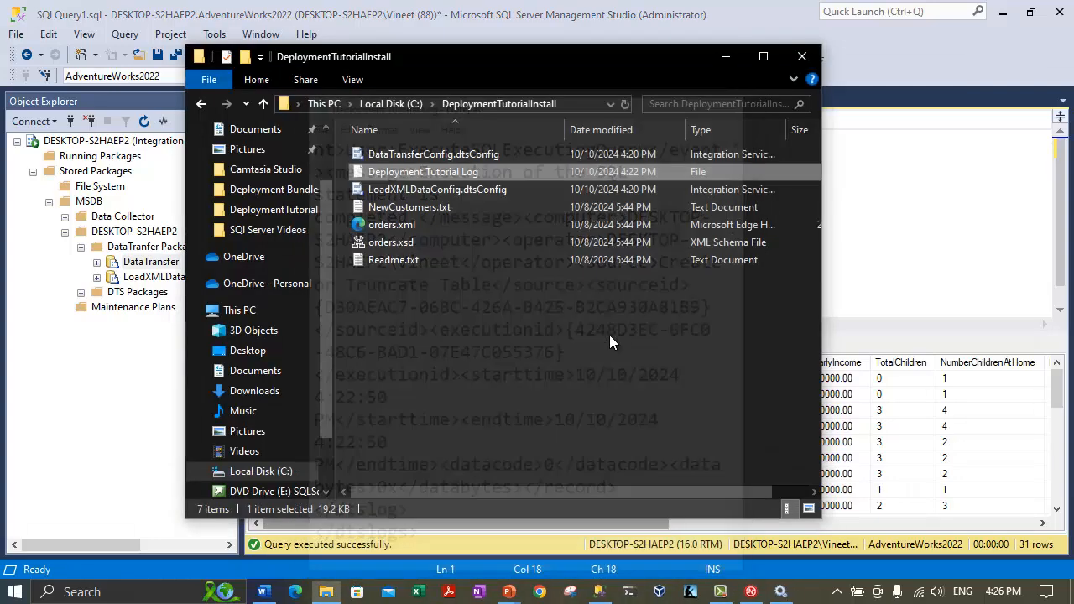
pyautogui.hotkey('alt', 'F4')
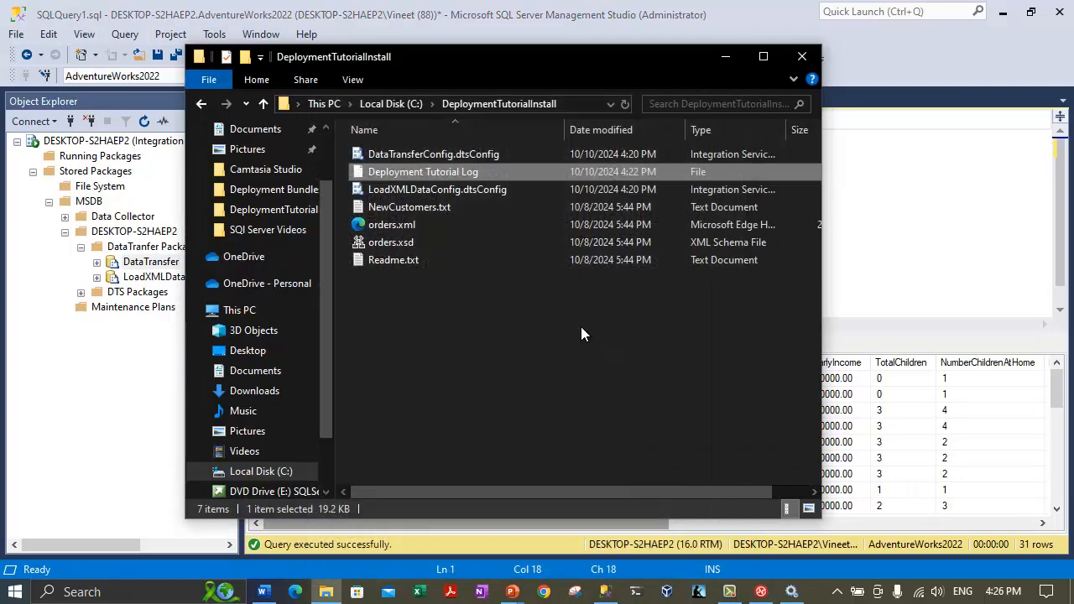
pyautogui.click(581, 328)
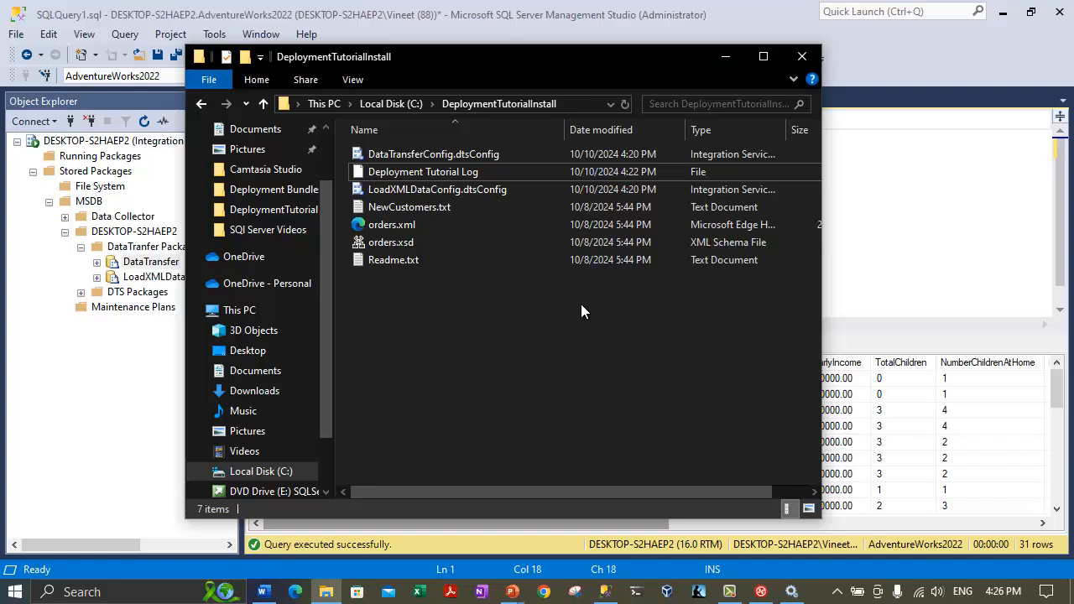
pyautogui.click(857, 246)
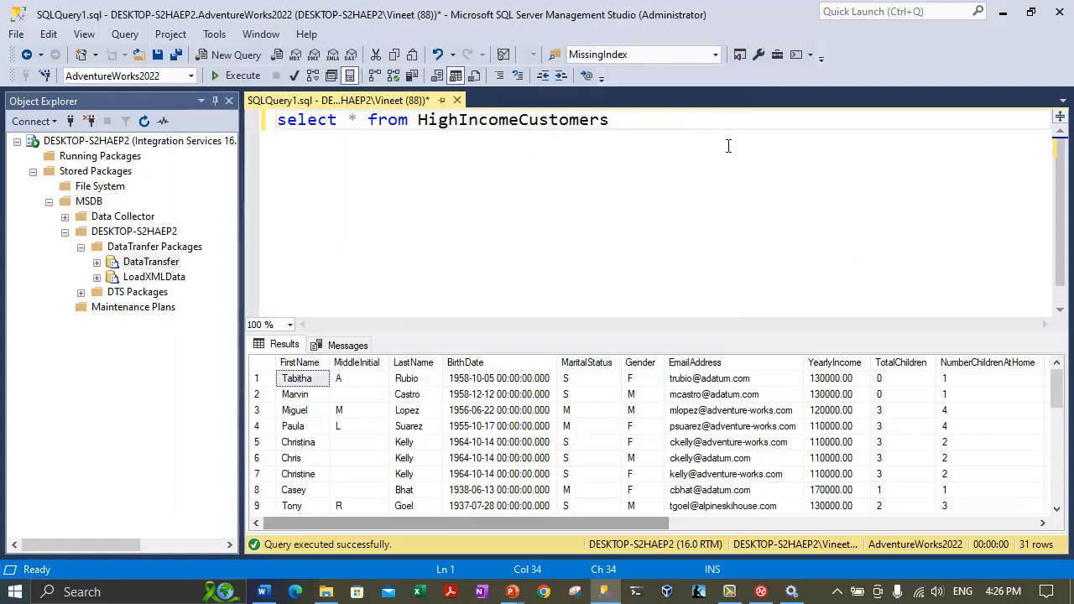
# Write and execute 'drop table HighIncomeCustomers' on its own.
pyautogui.press('Return')
pyautogui.press('Return')
pyautogui.write('dr')
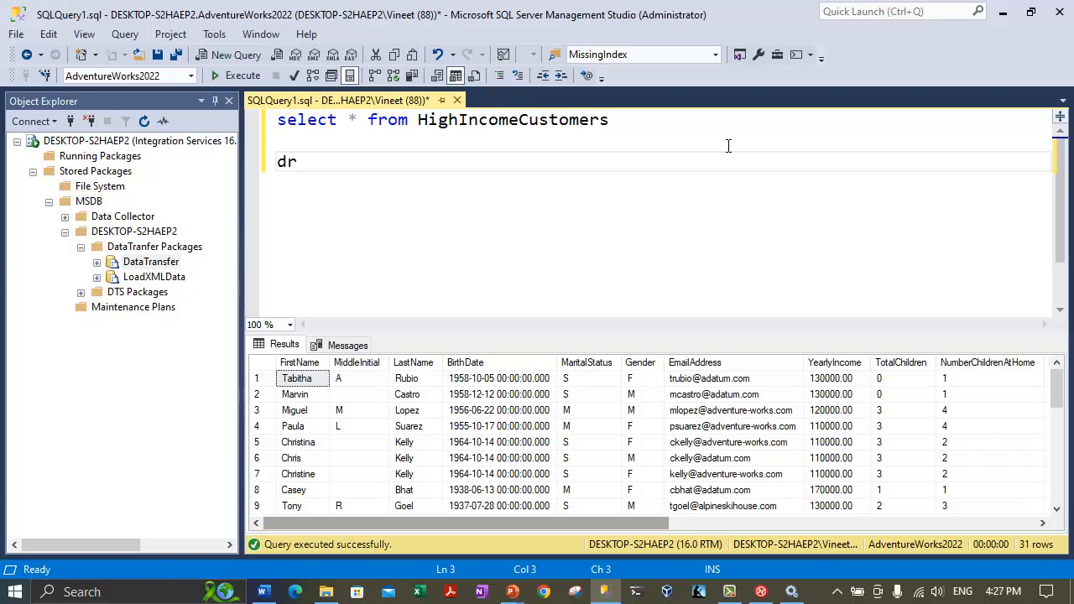
pyautogui.write('op tab')
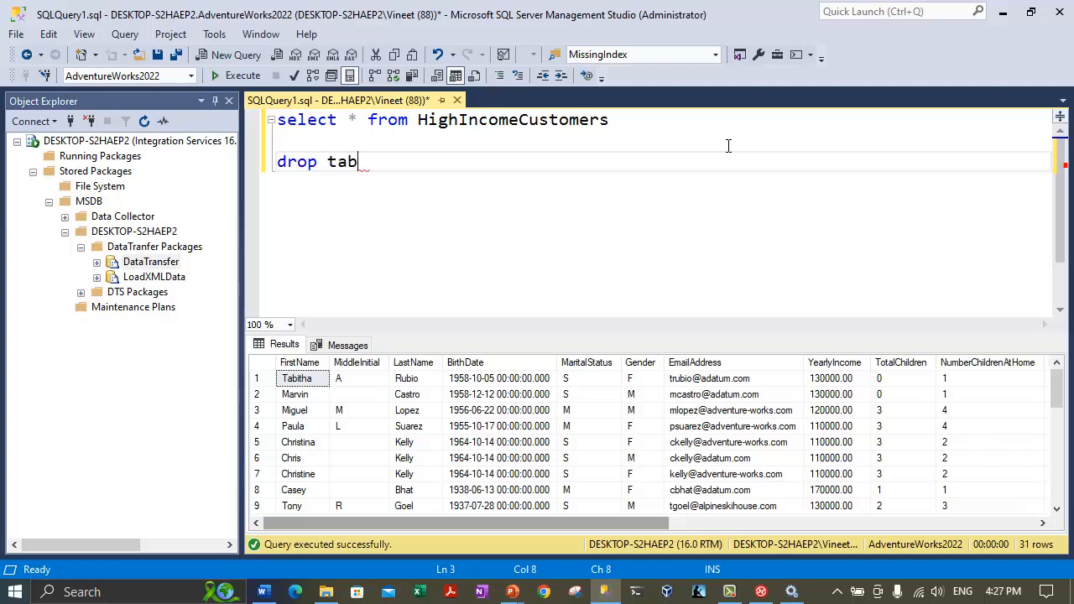
pyautogui.write('le')
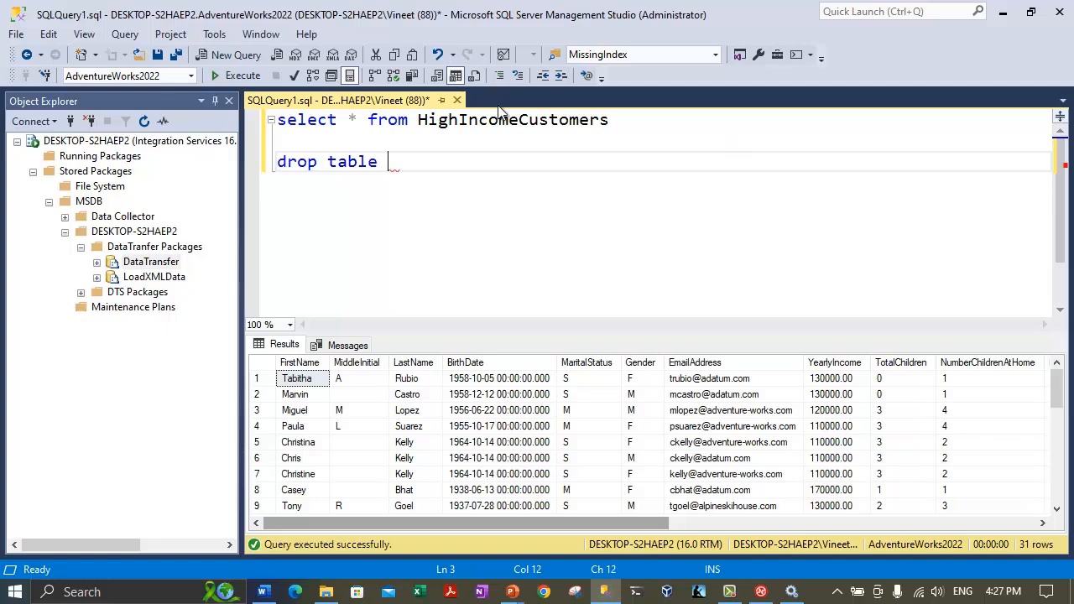
pyautogui.click(493, 117)
pyautogui.doubleClick(493, 118)
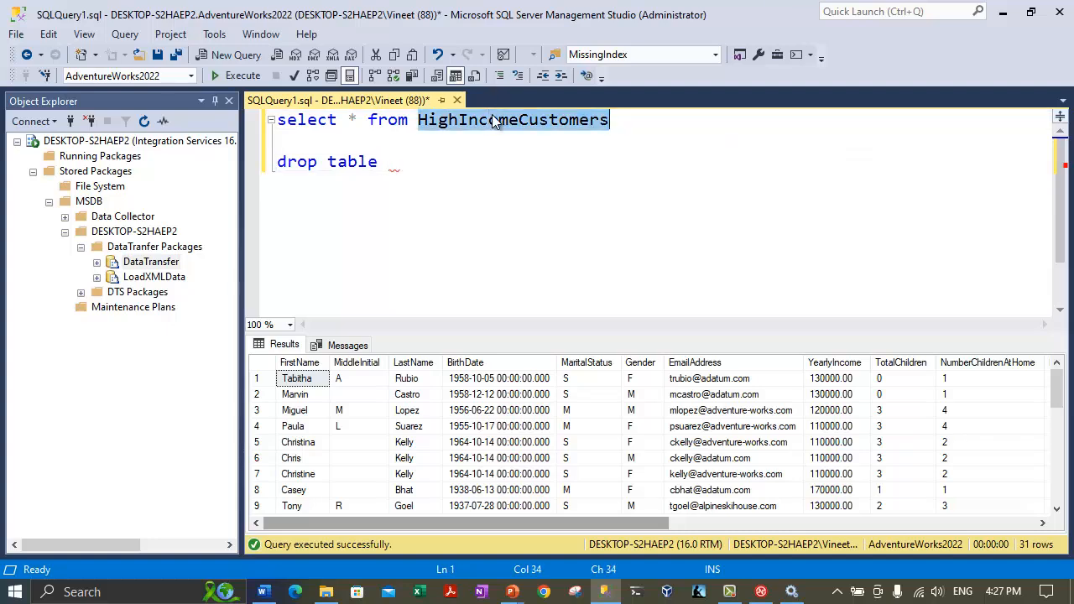
pyautogui.click(426, 163)
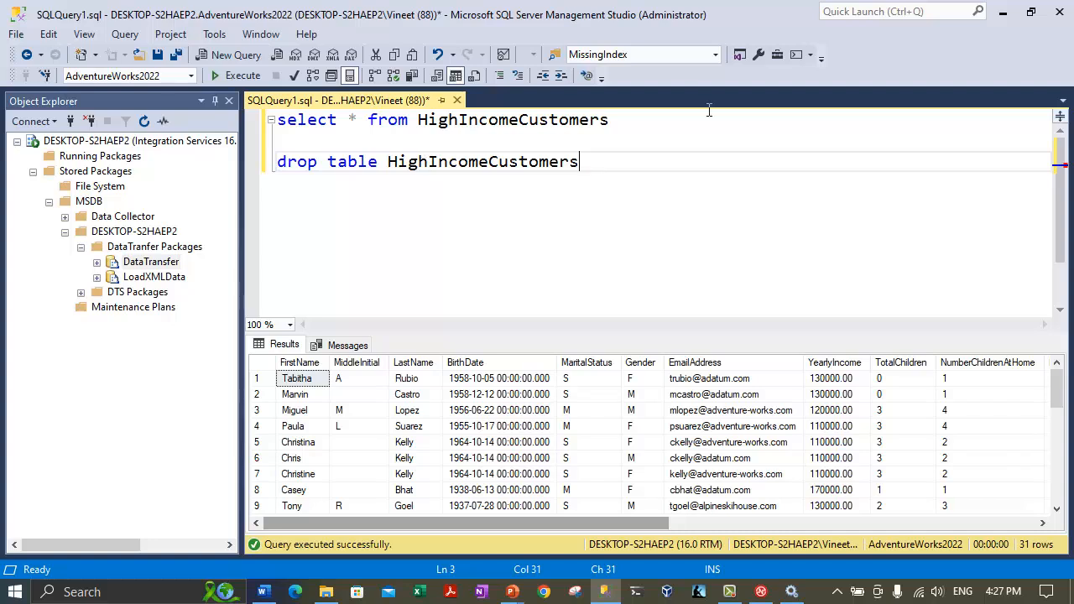
pyautogui.moveTo(635, 163); pyautogui.dragTo(260, 144)
pyautogui.click(243, 75)
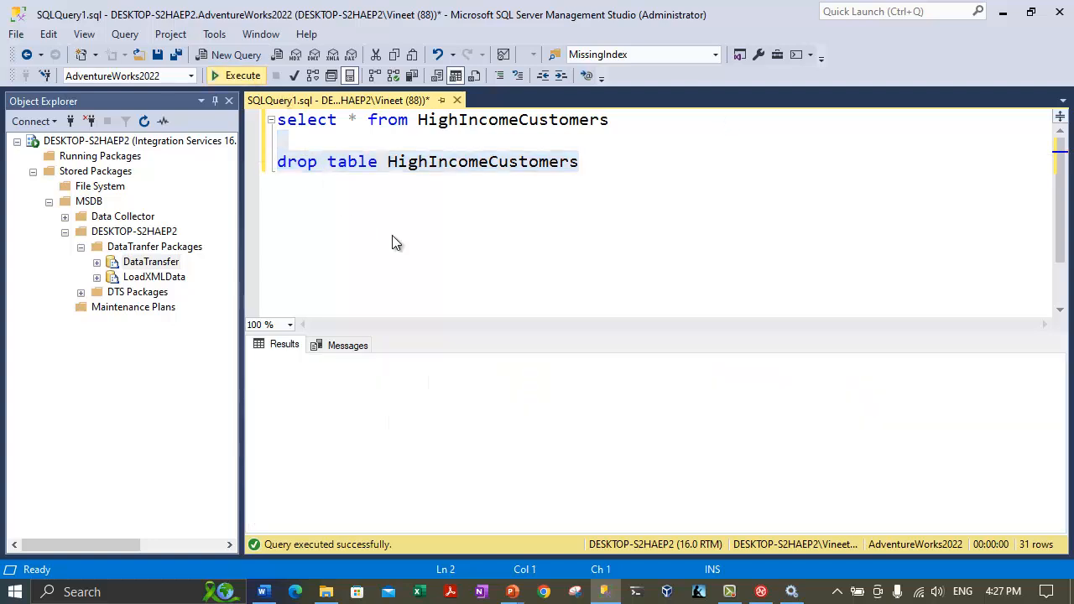
# Rerun the select on line 1 to confirm the invalid object name error.
pyautogui.click(459, 162)
pyautogui.moveTo(625, 123); pyautogui.dragTo(236, 59)
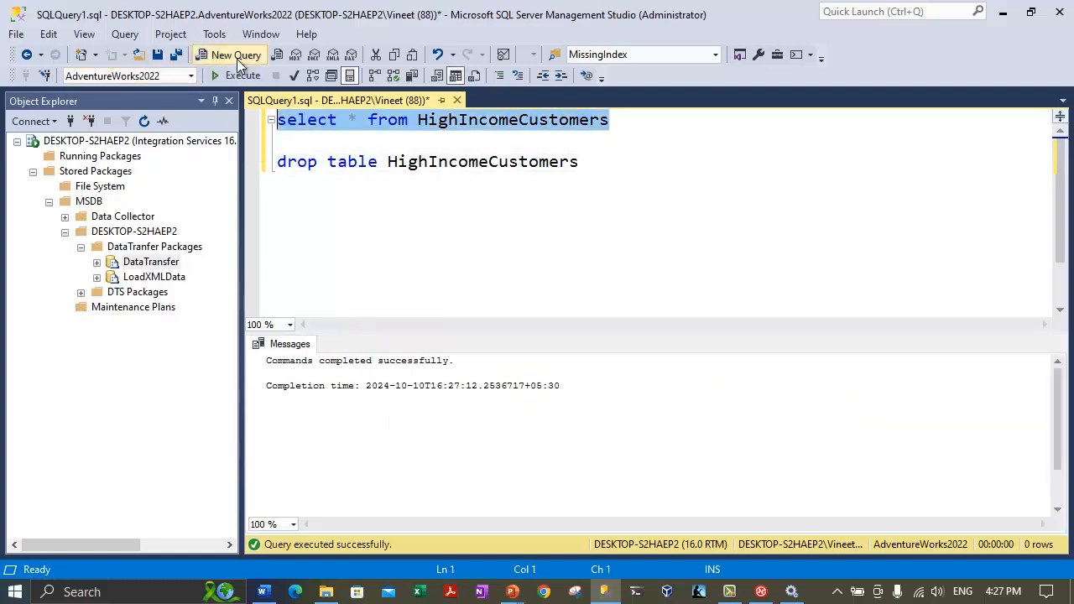
pyautogui.click(243, 75)
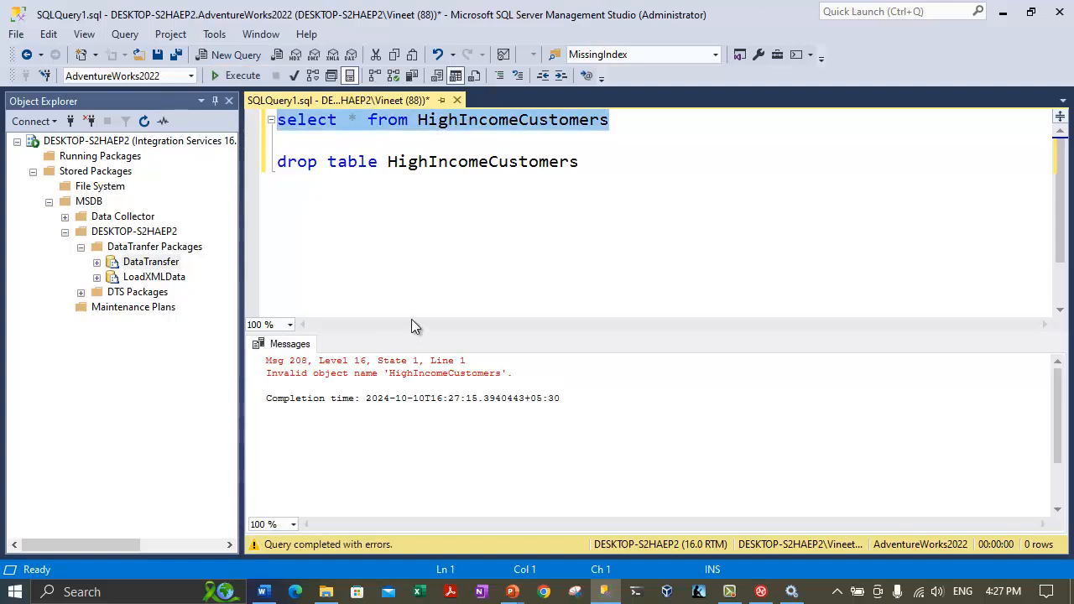
pyautogui.click(395, 252)
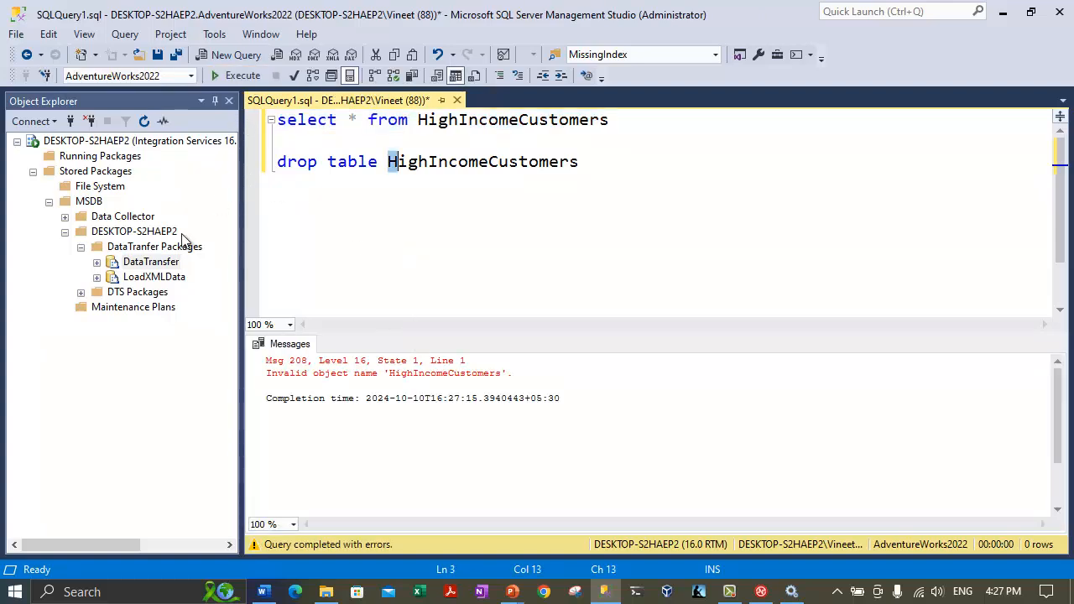
pyautogui.rightClick(143, 264)
# Rerun DataTransfer to recreate HighIncomeCustomers with 31 rows, then close its execution windows.
pyautogui.click(208, 366)
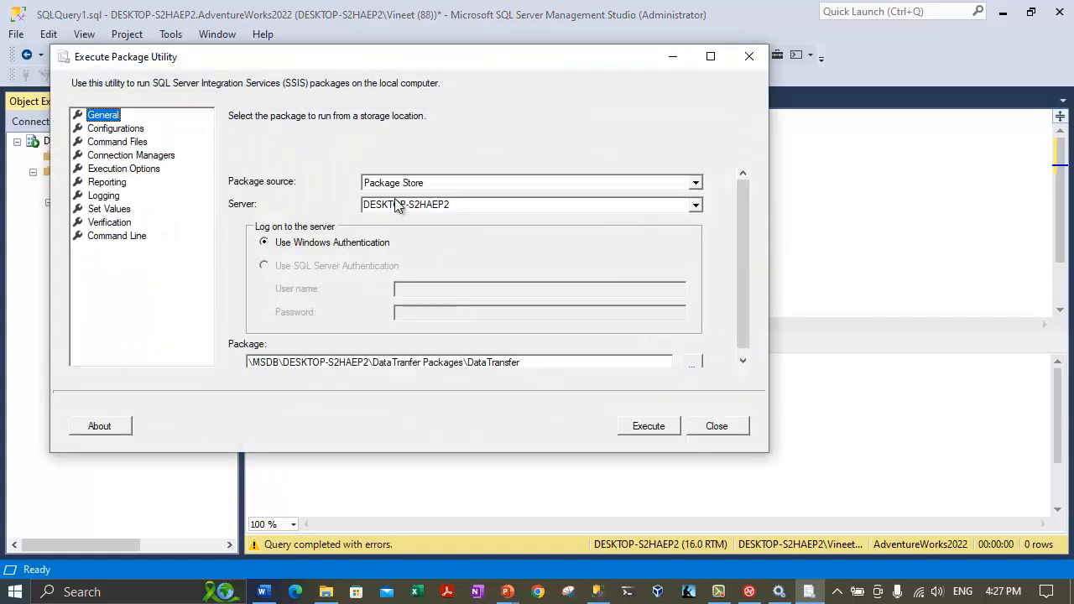
pyautogui.click(648, 427)
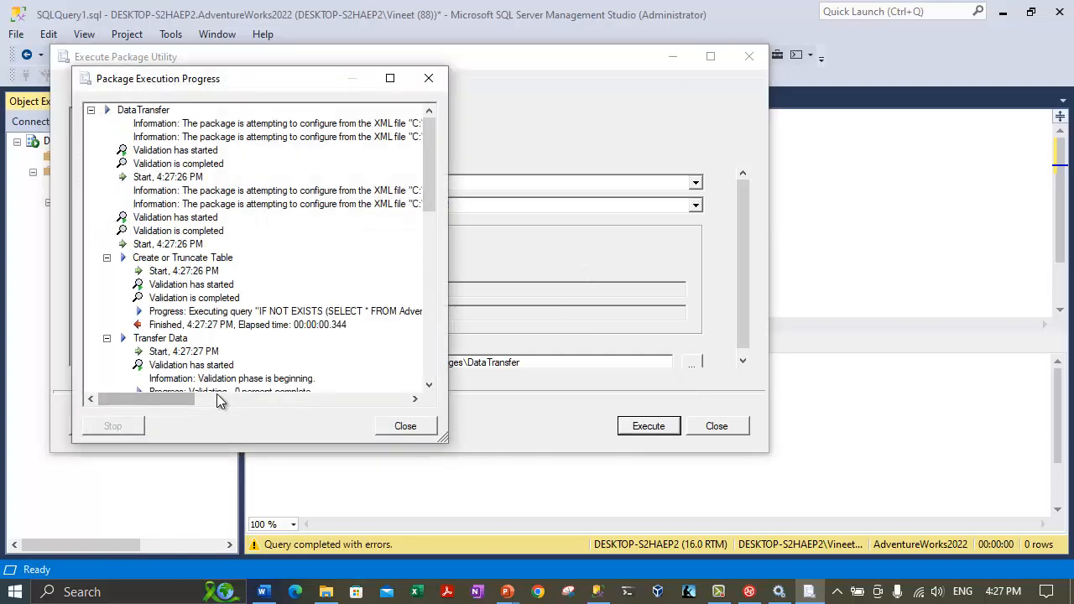
pyautogui.moveTo(425, 202); pyautogui.dragTo(420, 395)
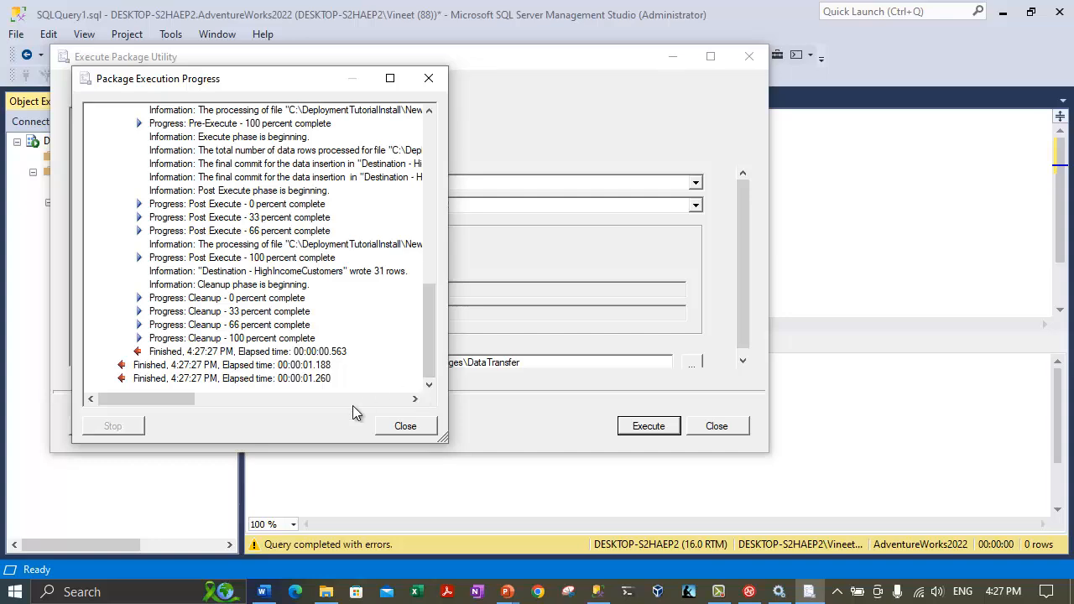
pyautogui.click(419, 431)
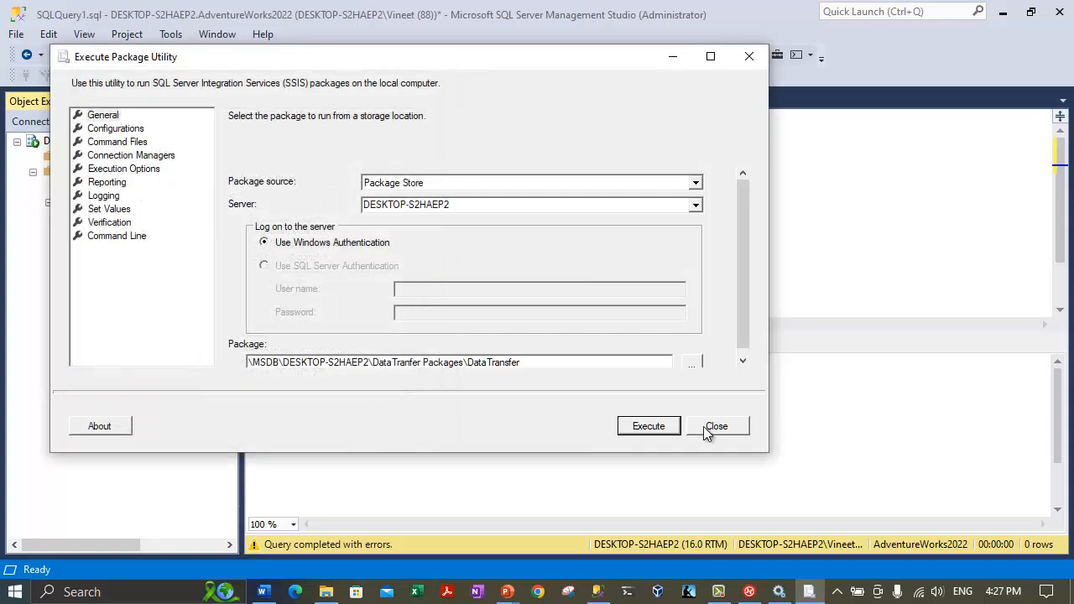
pyautogui.click(717, 427)
pyautogui.click(409, 201)
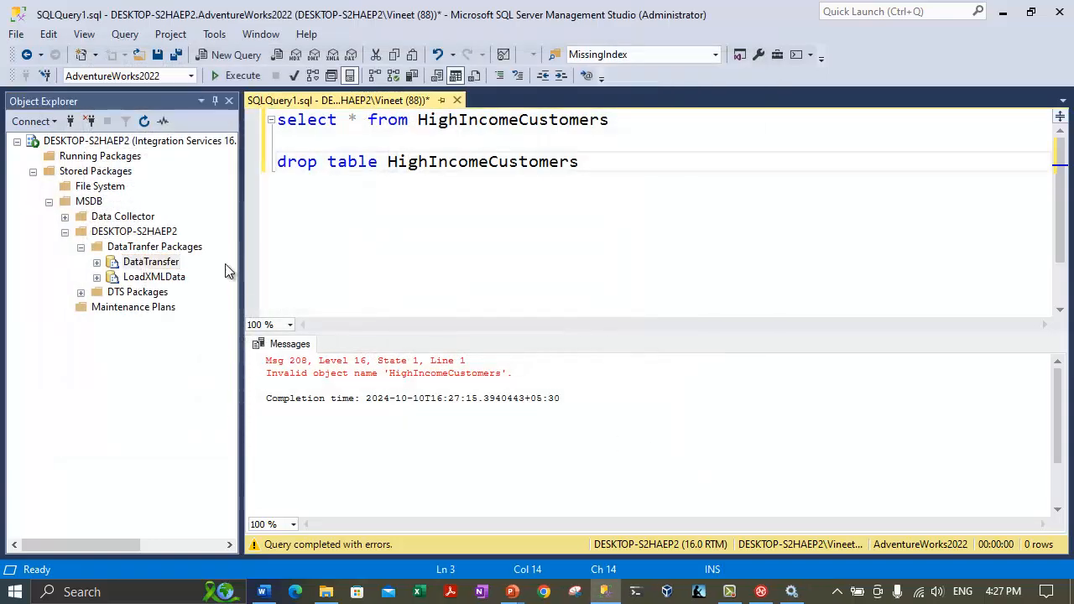
# Rerun 'select * from HighIncomeCustomers' and scroll the results to confirm 31 rows.
pyautogui.click(551, 120)
pyautogui.doubleClick(551, 120)
pyautogui.click(648, 126)
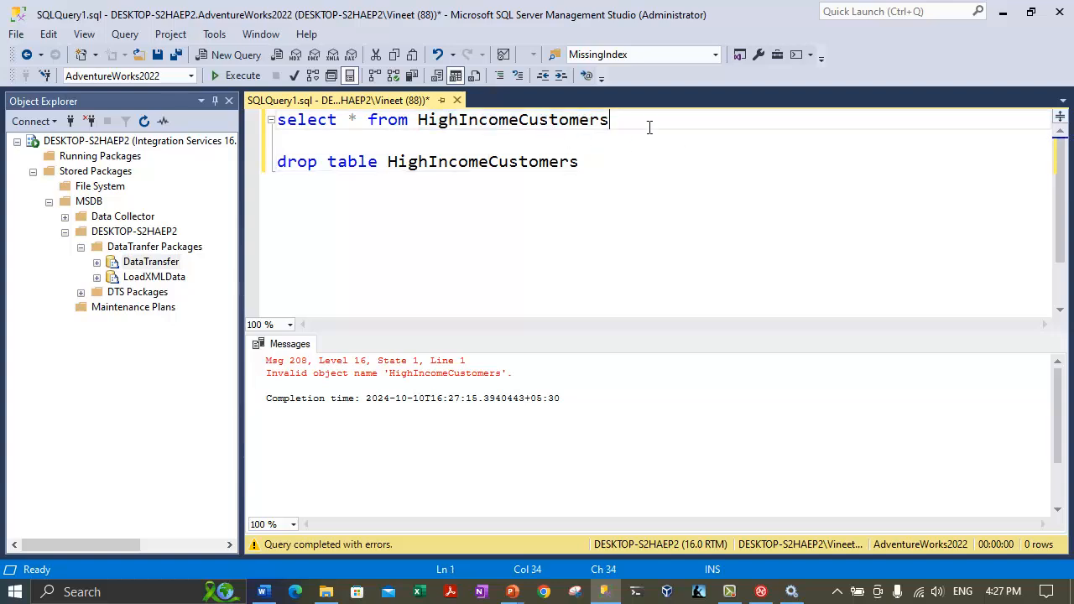
pyautogui.moveTo(648, 126); pyautogui.dragTo(217, 106)
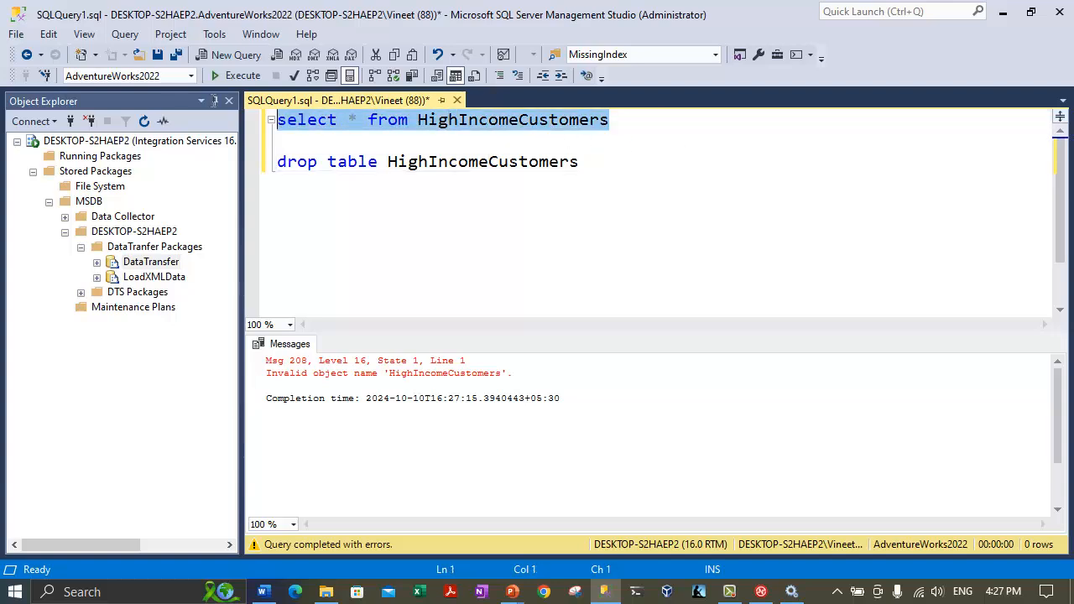
pyautogui.click(236, 75)
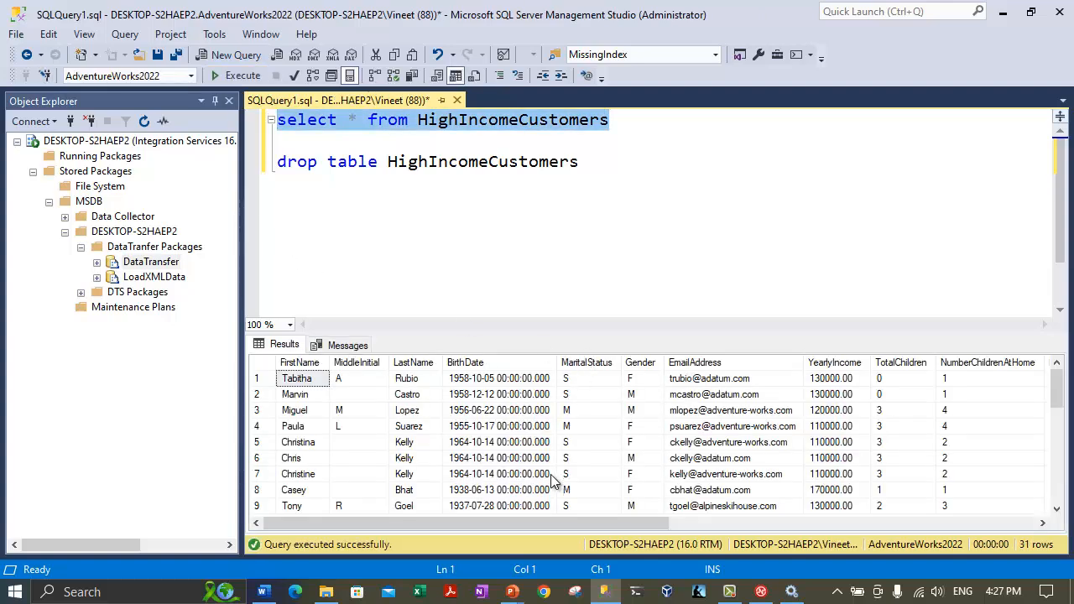
pyautogui.click(781, 506)
pyautogui.moveTo(1062, 404); pyautogui.dragTo(1057, 524)
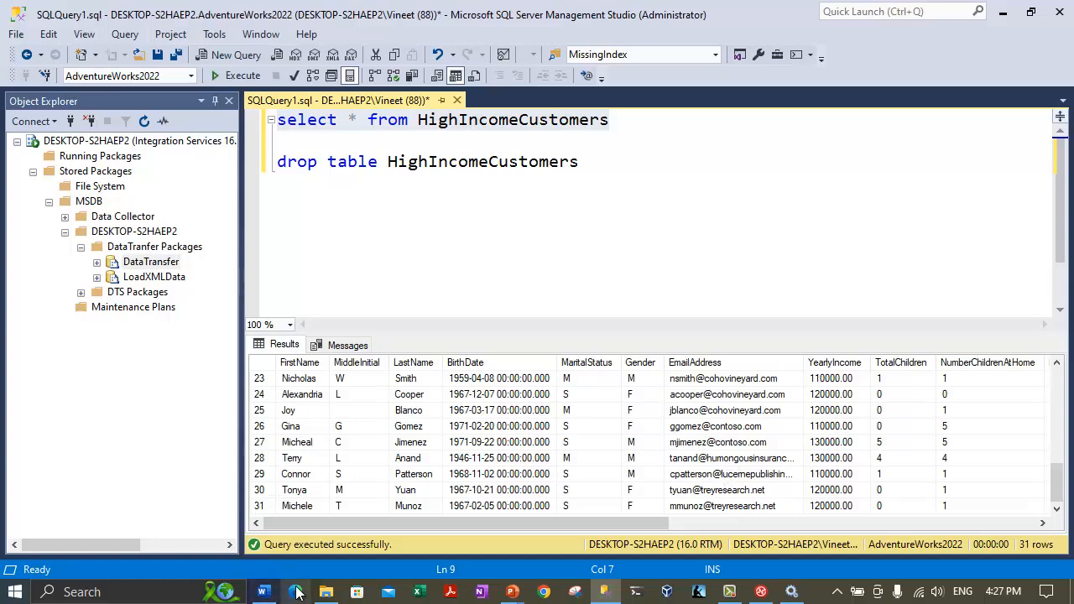
pyautogui.click(326, 593)
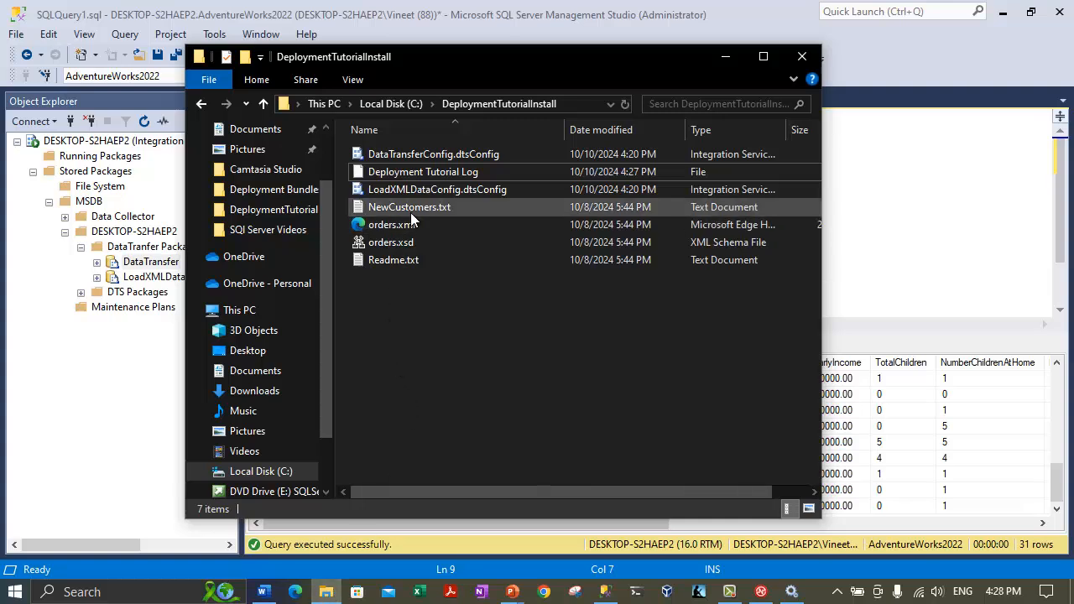
pyautogui.moveTo(410, 212)
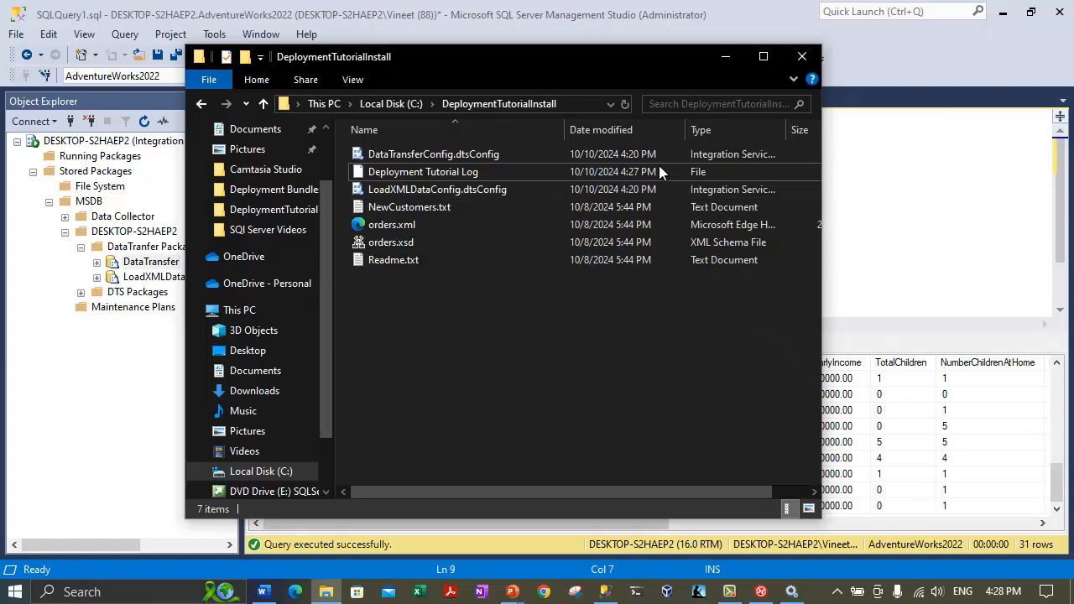
pyautogui.click(725, 56)
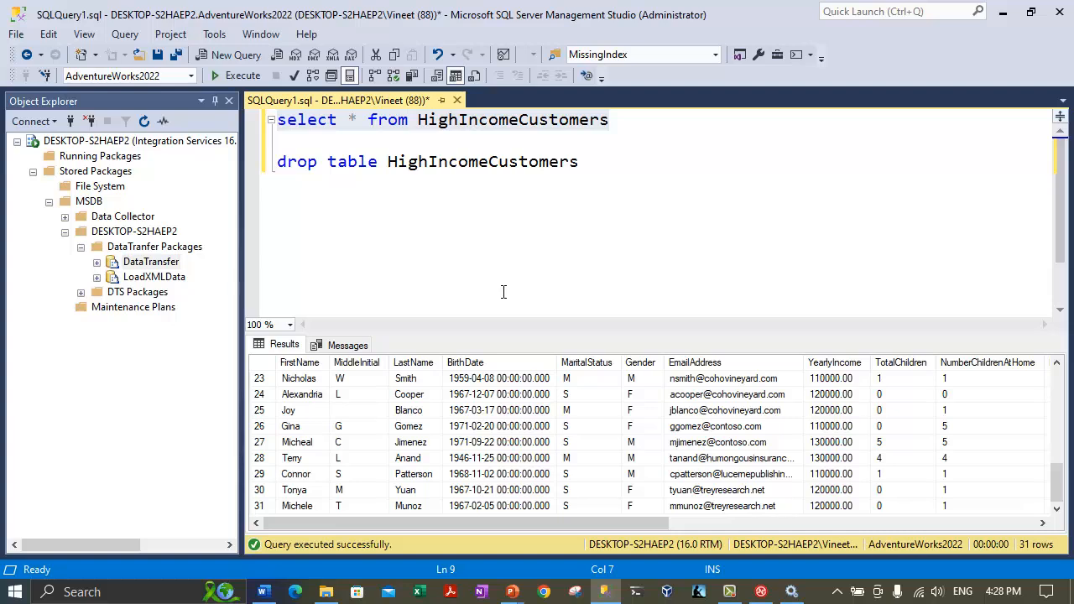
# Close SQLQuery1 without saving and open a new SQLQuery2 query connected to DESKTOP-S2HAEP2.
pyautogui.click(456, 99)
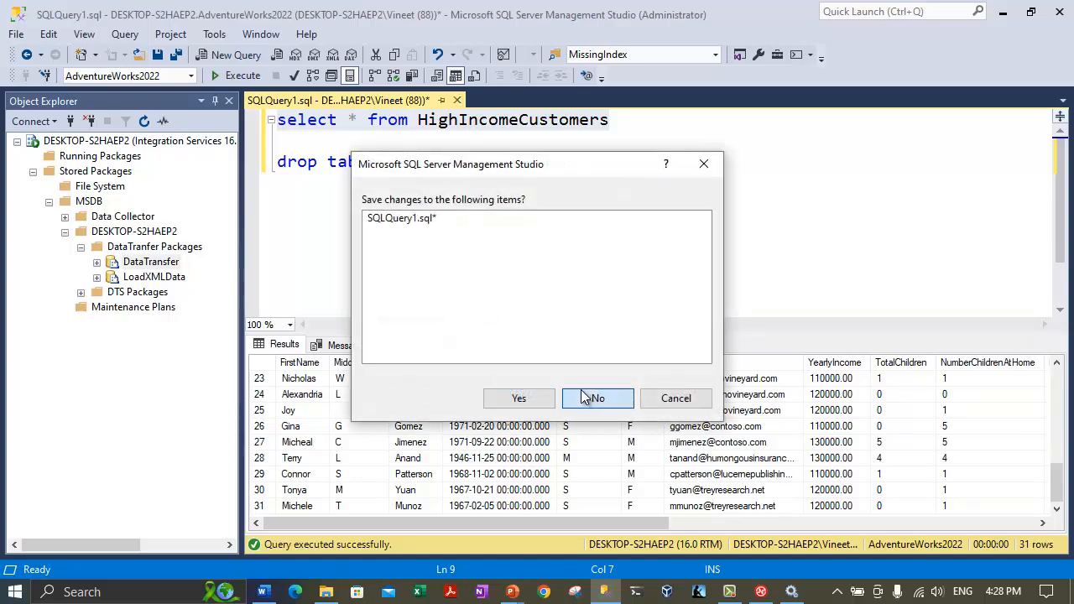
pyautogui.click(595, 396)
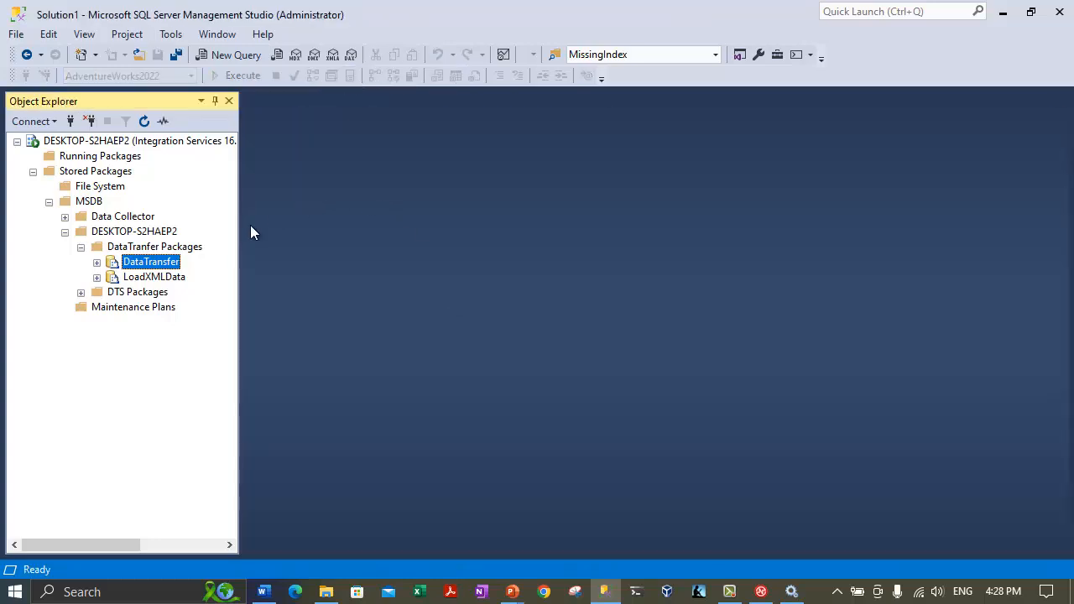
pyautogui.click(159, 276)
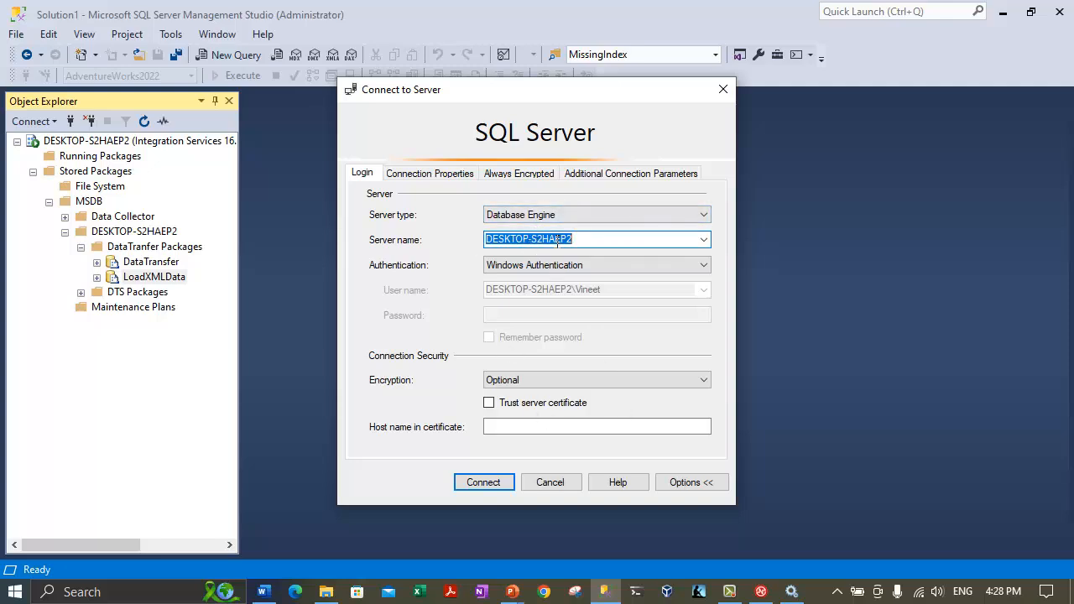
pyautogui.click(479, 482)
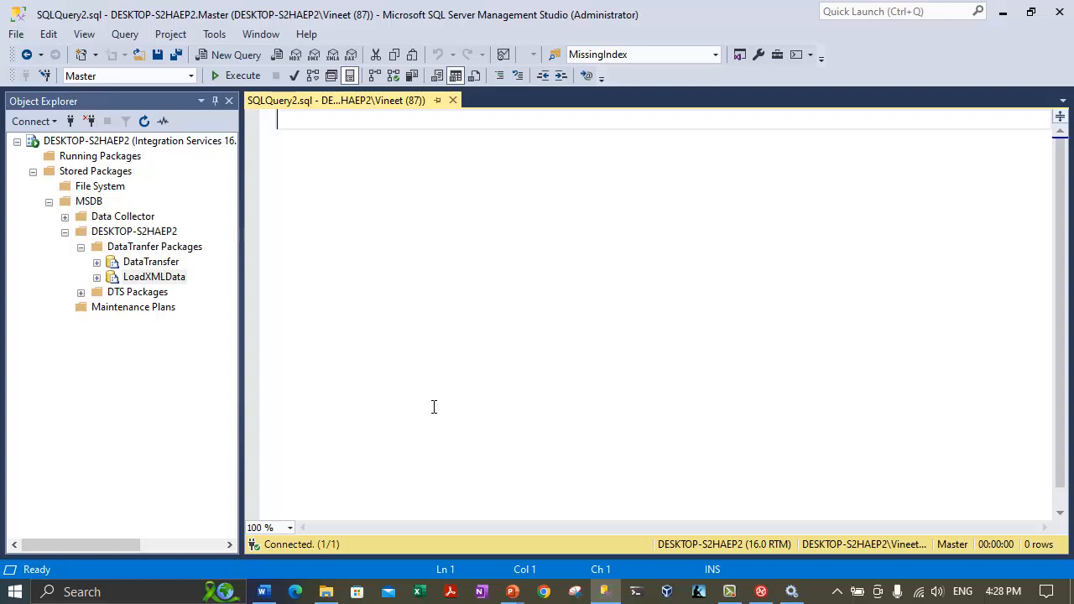
# Run 'select * from OrderDatesByCountryRegion' against the AdventureWorks2022 database.
pyautogui.write('e')
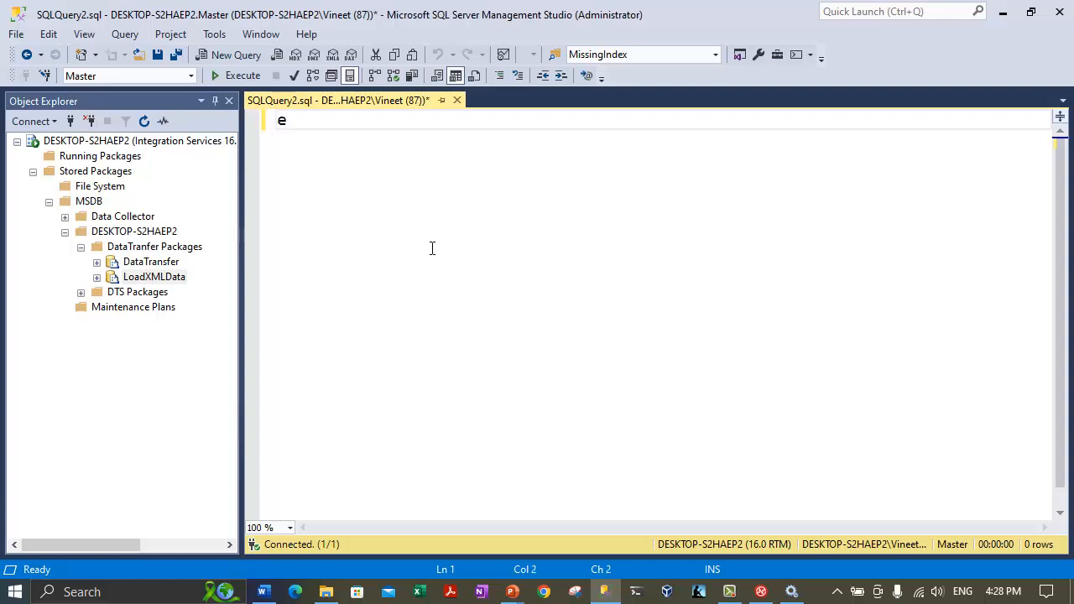
pyautogui.press('BackSpace')
pyautogui.write('select * from ')
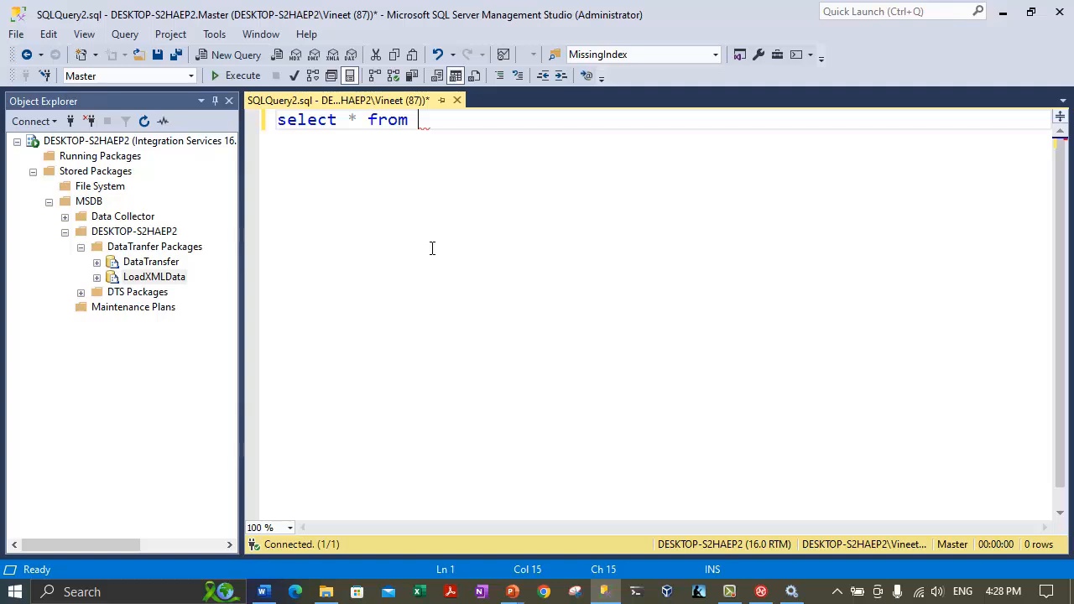
pyautogui.write('order')
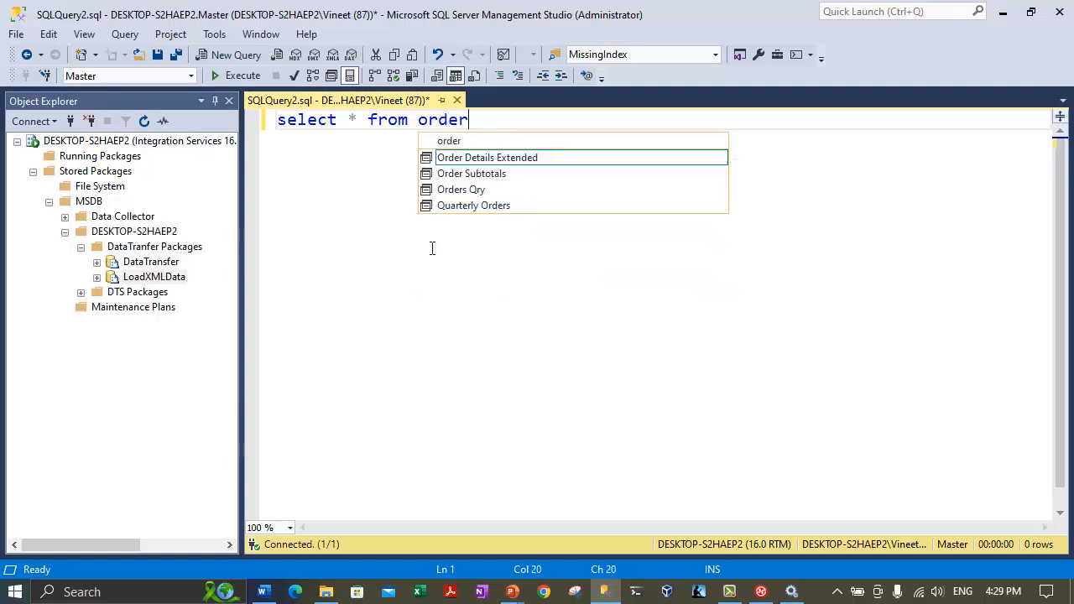
pyautogui.write('dates')
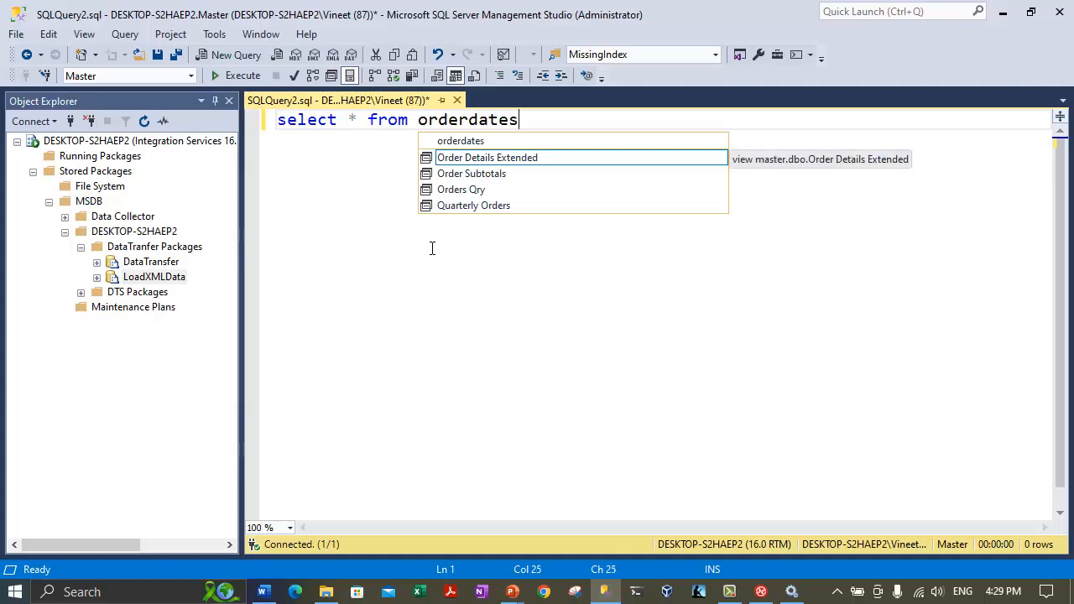
pyautogui.click(190, 75)
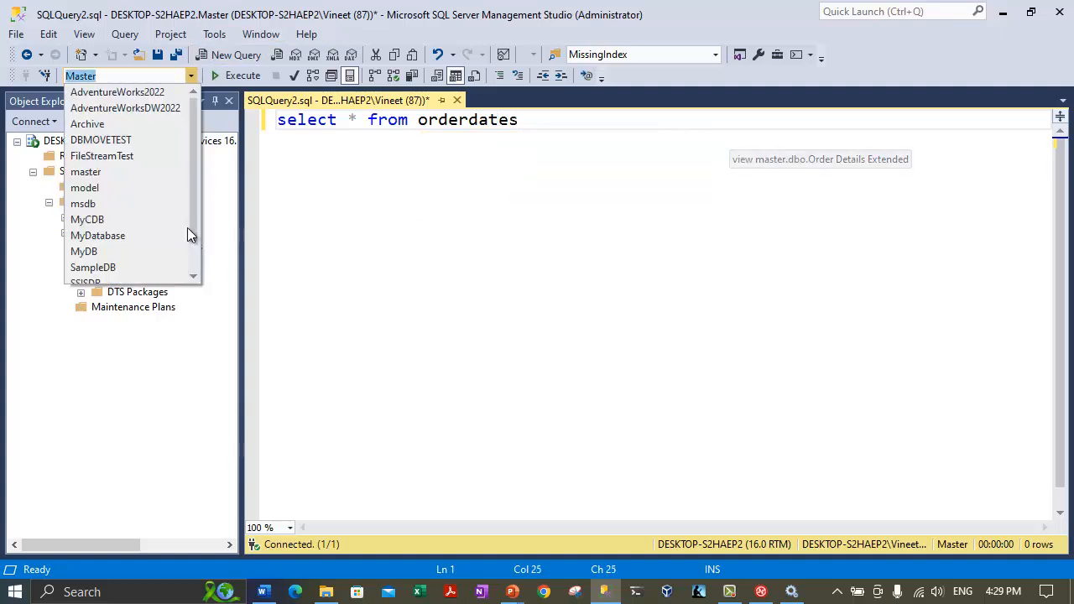
pyautogui.click(109, 92)
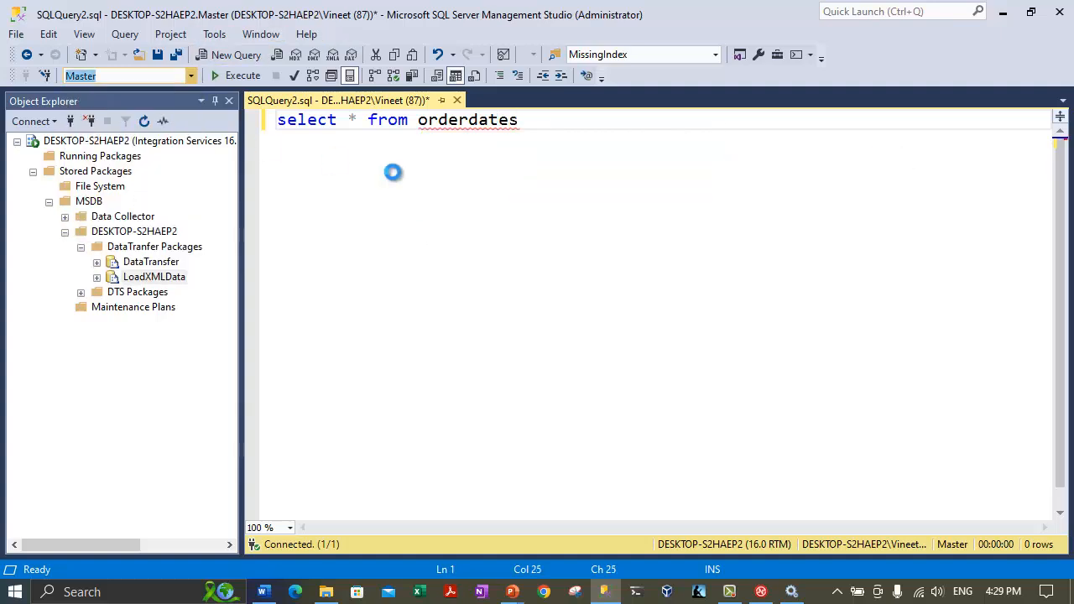
pyautogui.doubleClick(490, 120)
pyautogui.write('orde')
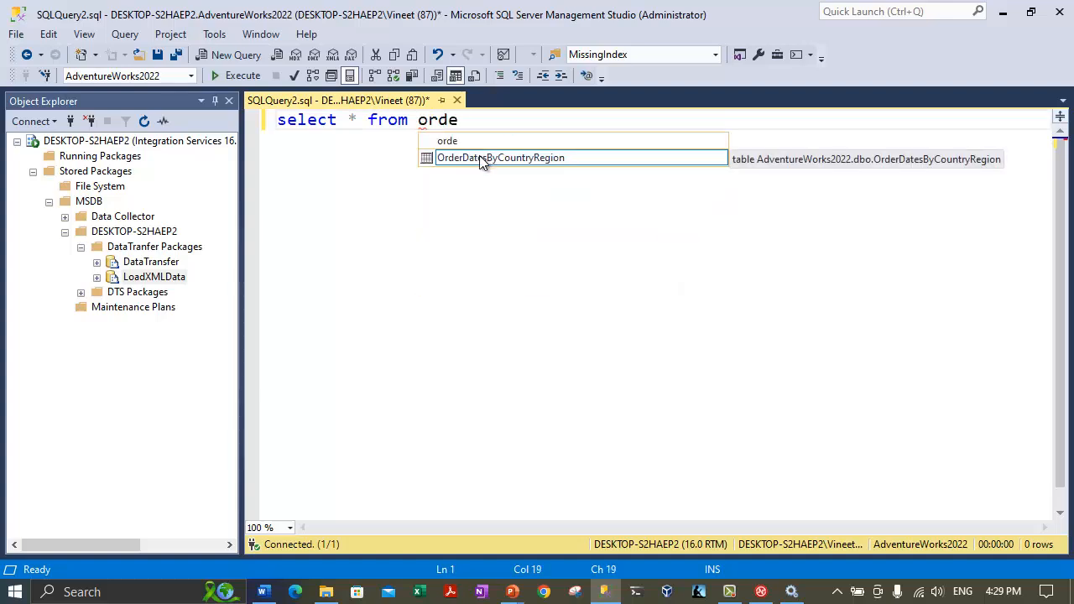
pyautogui.doubleClick(484, 159)
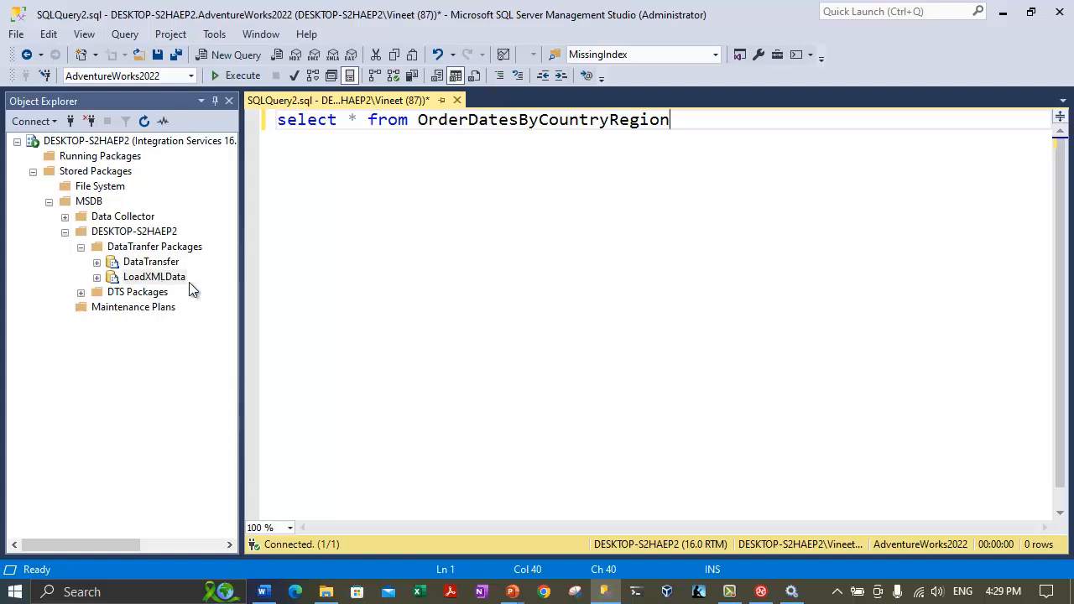
pyautogui.click(547, 205)
pyautogui.click(218, 78)
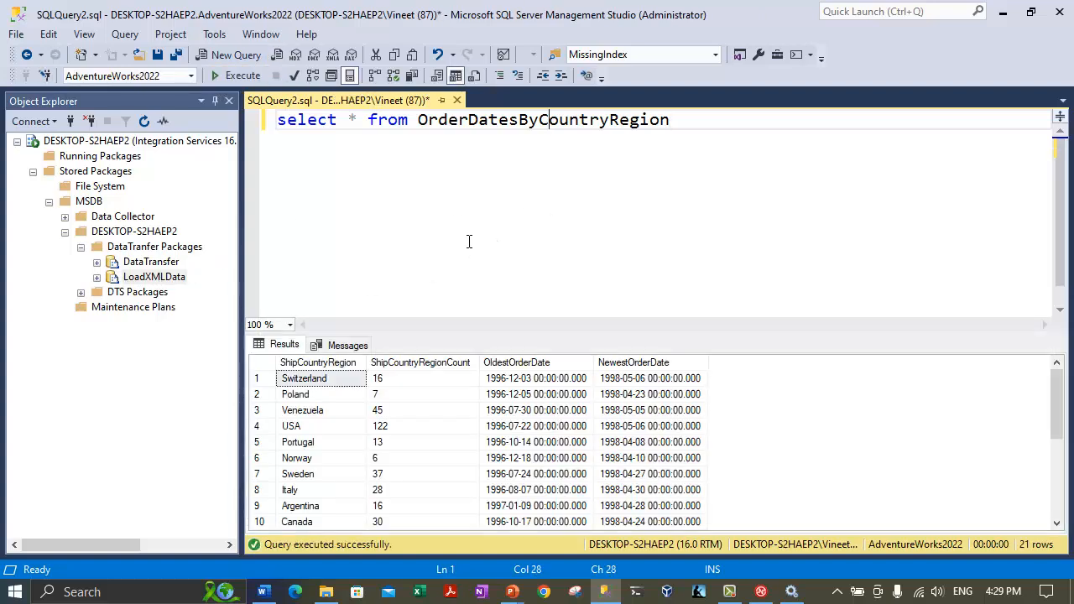
# Compare the 21 result rows, such as USA's count of 122 and Poland's dates, with orders.xml.
pyautogui.click(537, 394)
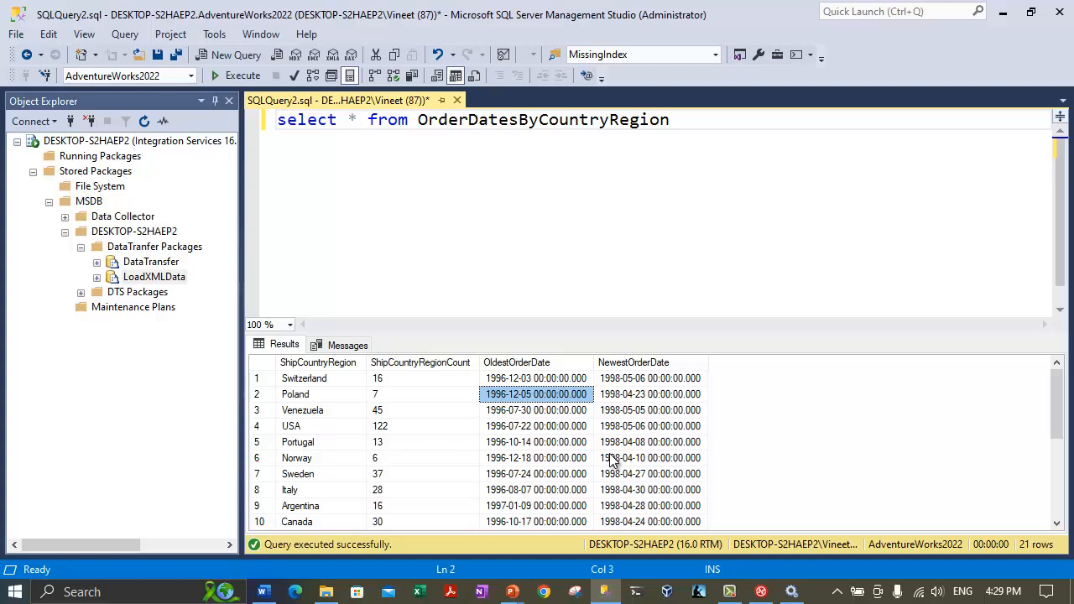
pyautogui.click(324, 594)
pyautogui.click(382, 226)
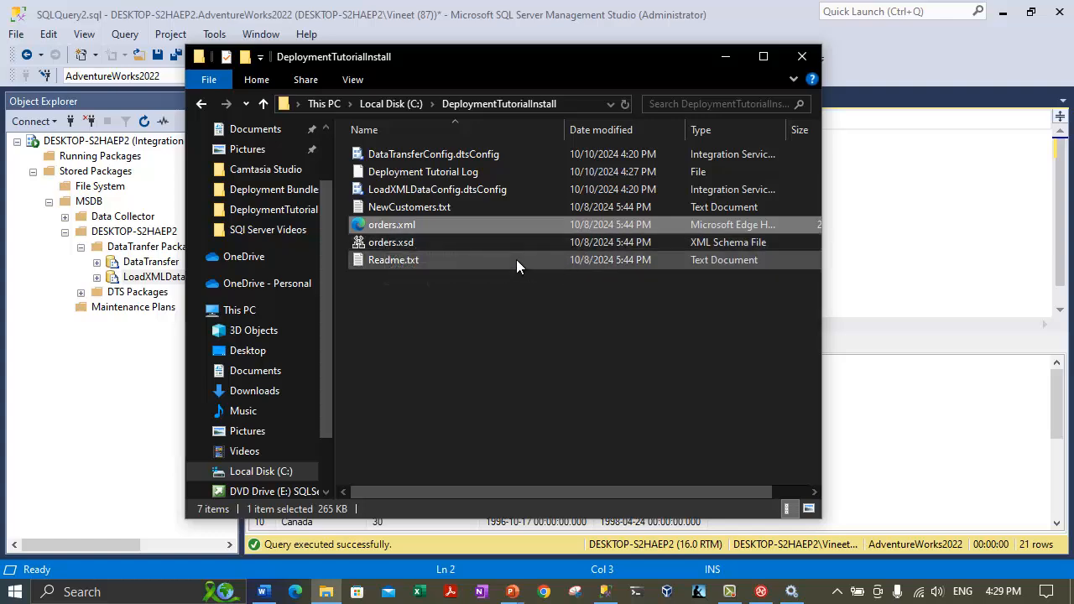
pyautogui.click(945, 282)
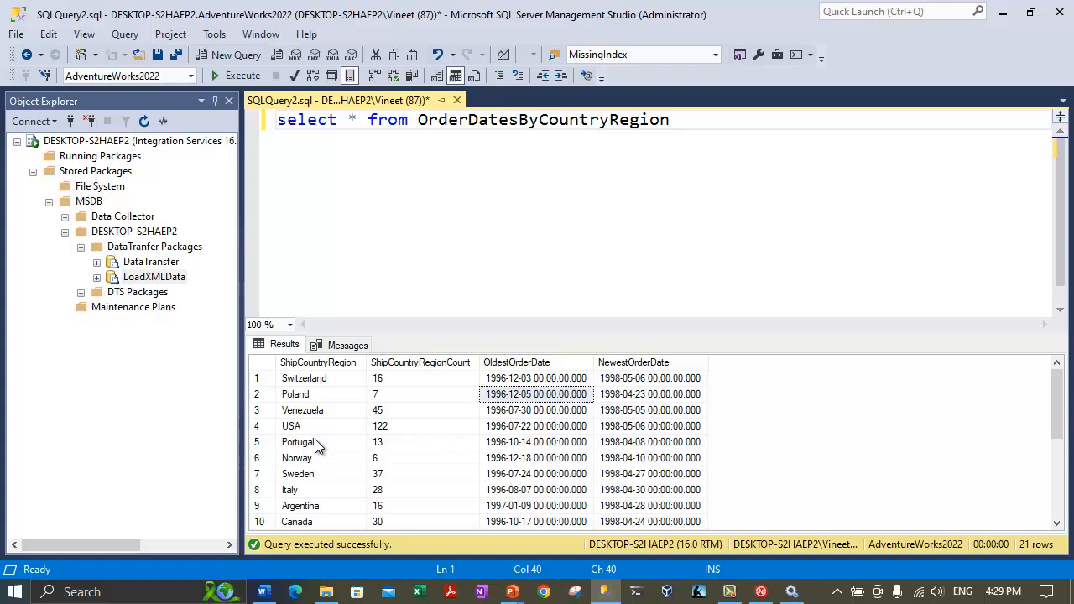
pyautogui.click(409, 428)
pyautogui.click(548, 394)
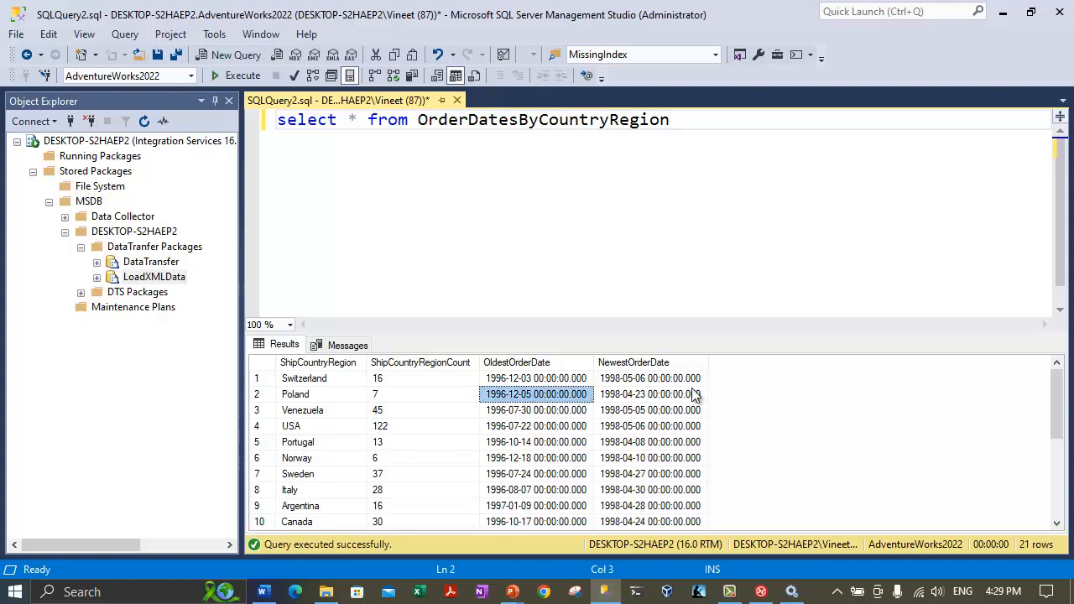
pyautogui.click(693, 390)
pyautogui.click(506, 399)
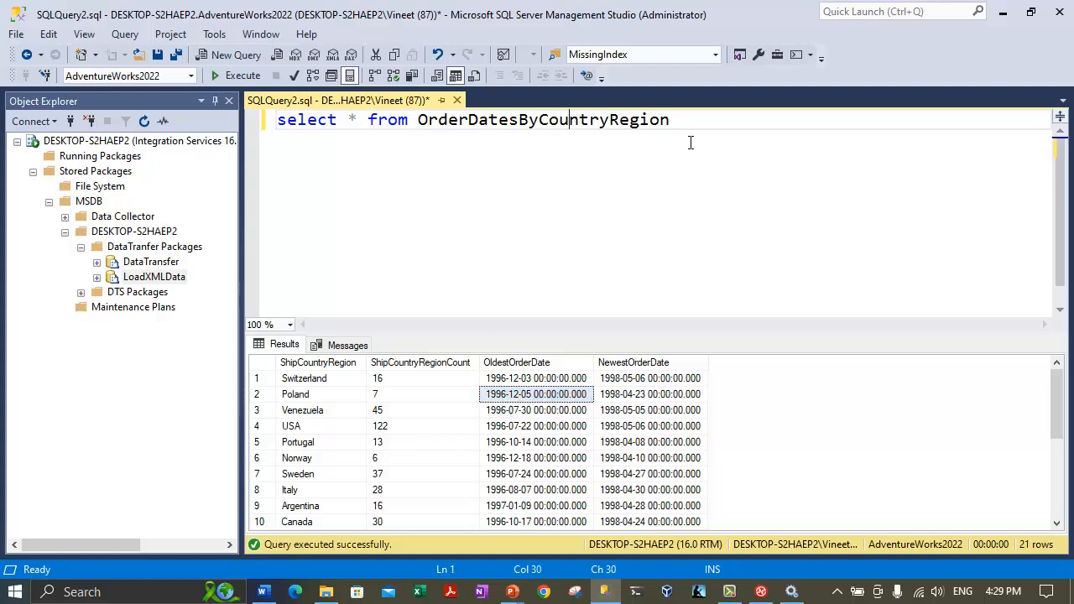
# Write and run 'drop table OrderDatesByCountryRegion' as a separate statement.
pyautogui.click(657, 141)
pyautogui.press('Return')
pyautogui.write('dr')
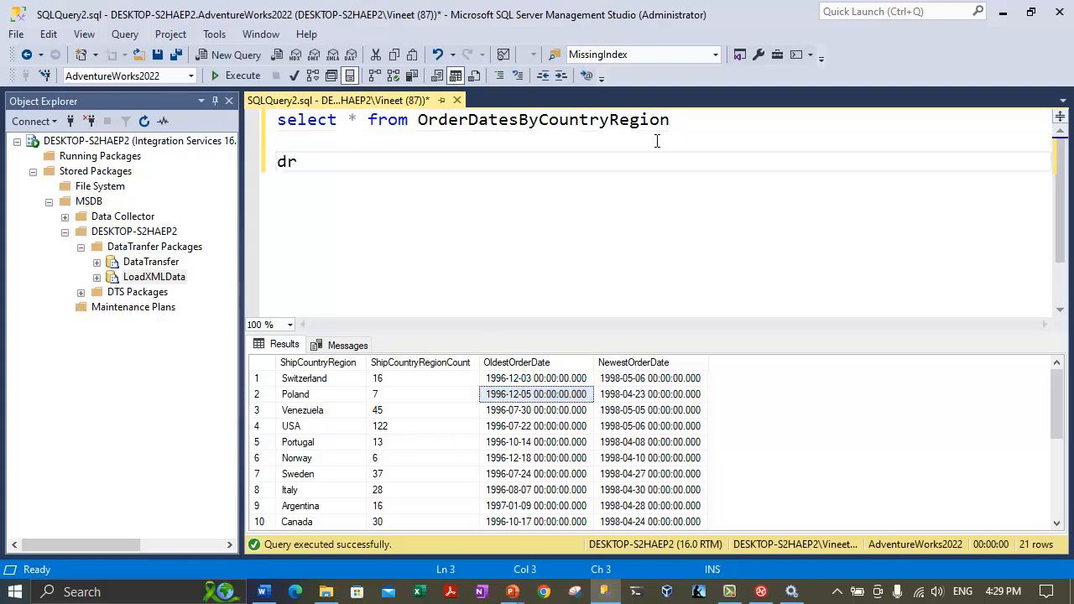
pyautogui.write('op ta')
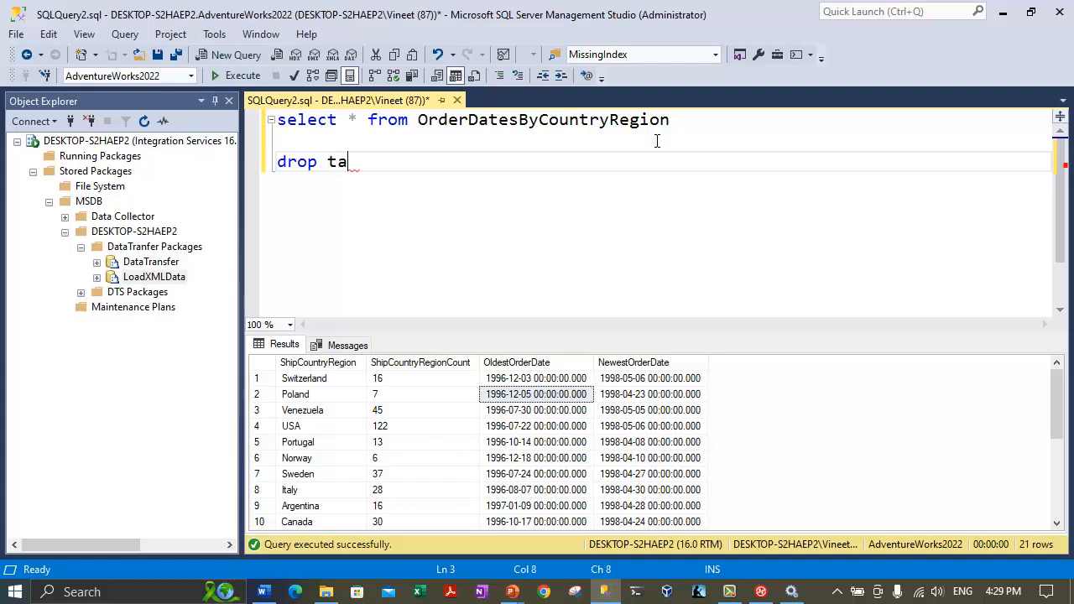
pyautogui.write('ble')
pyautogui.doubleClick(549, 129)
pyautogui.hotkey('ctrl', 'c')
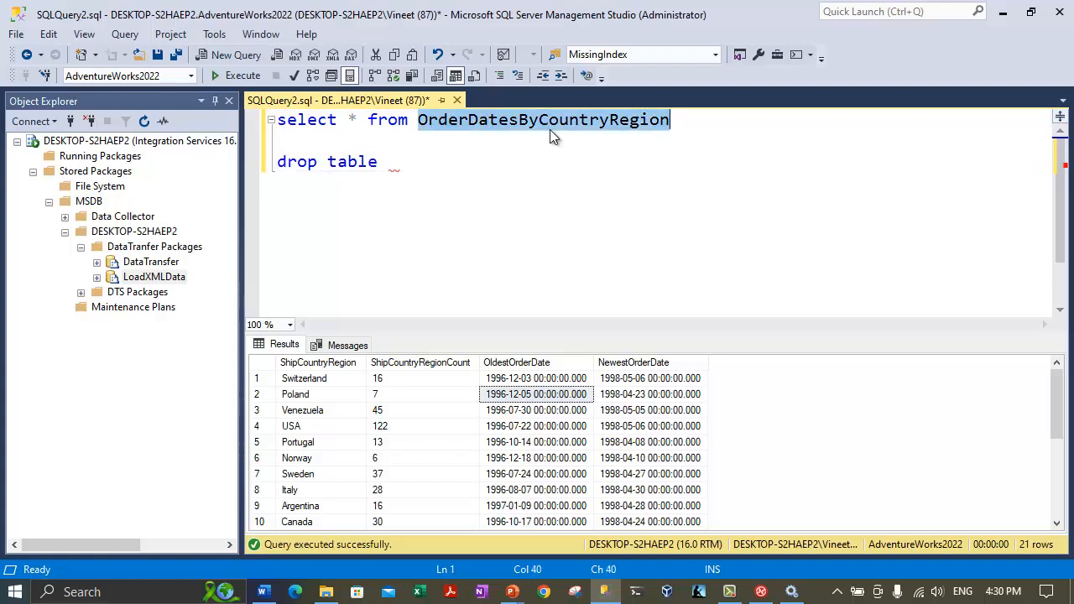
pyautogui.click(425, 178)
pyautogui.hotkey('ctrl', 'v')
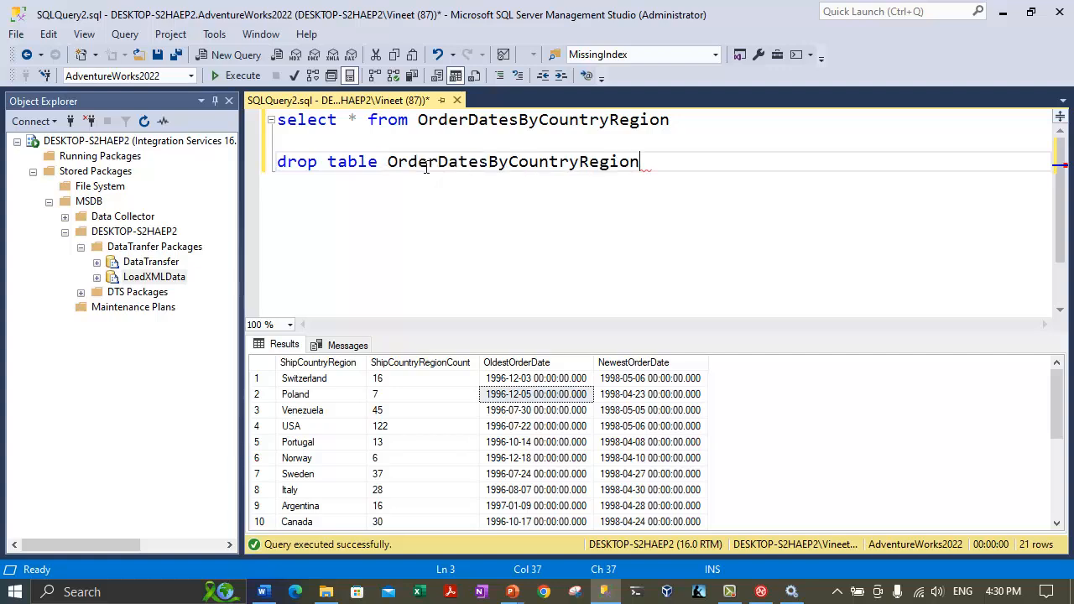
pyautogui.moveTo(641, 164); pyautogui.dragTo(203, 155)
pyautogui.click(237, 76)
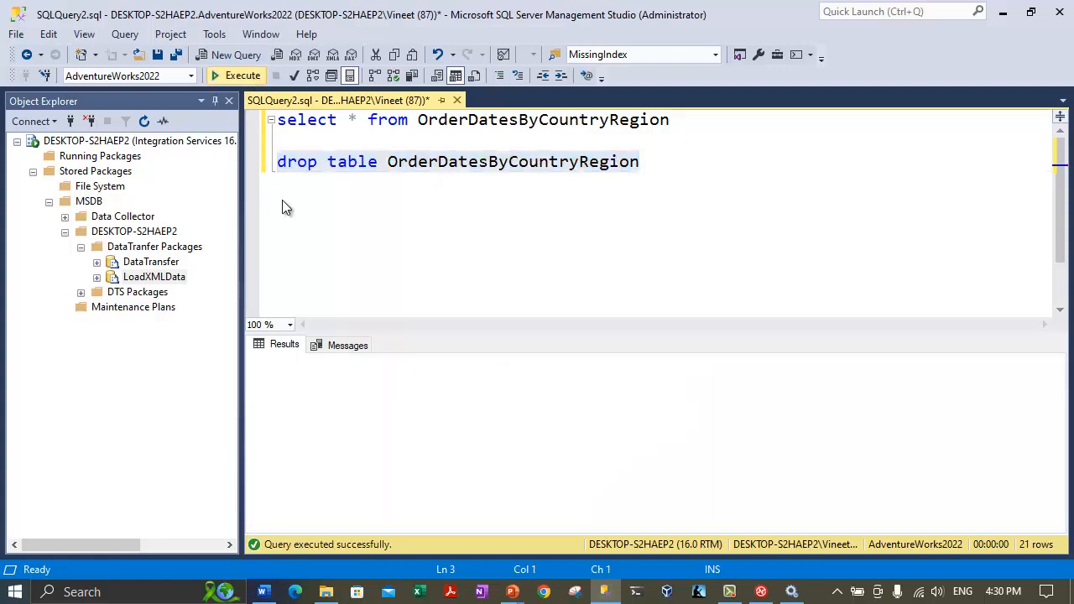
# Rerun the select statement to show the invalid object name error.
pyautogui.moveTo(701, 123); pyautogui.dragTo(88, 63)
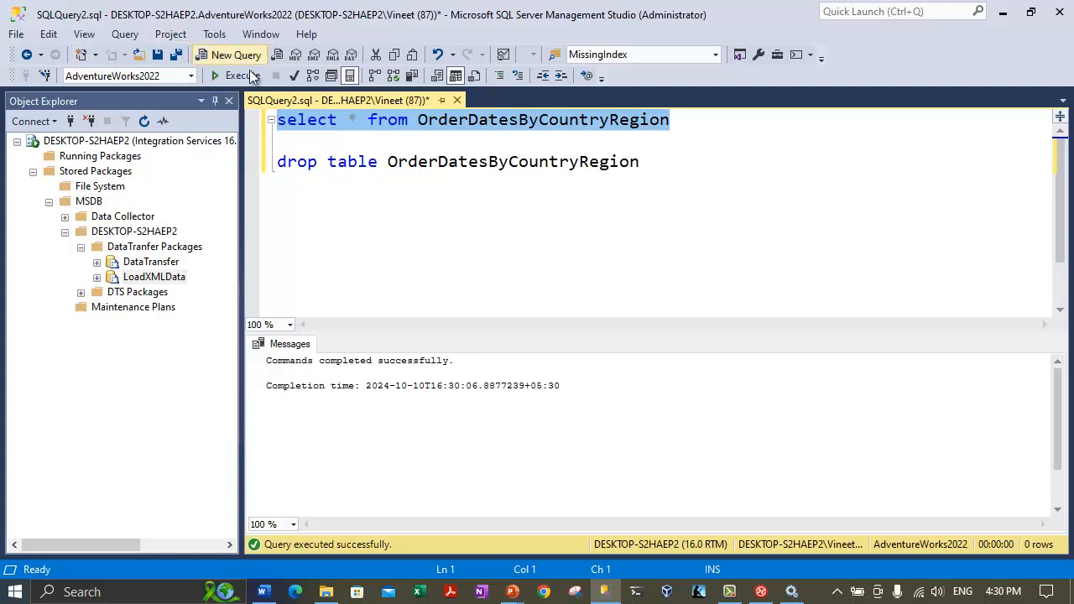
pyautogui.click(249, 74)
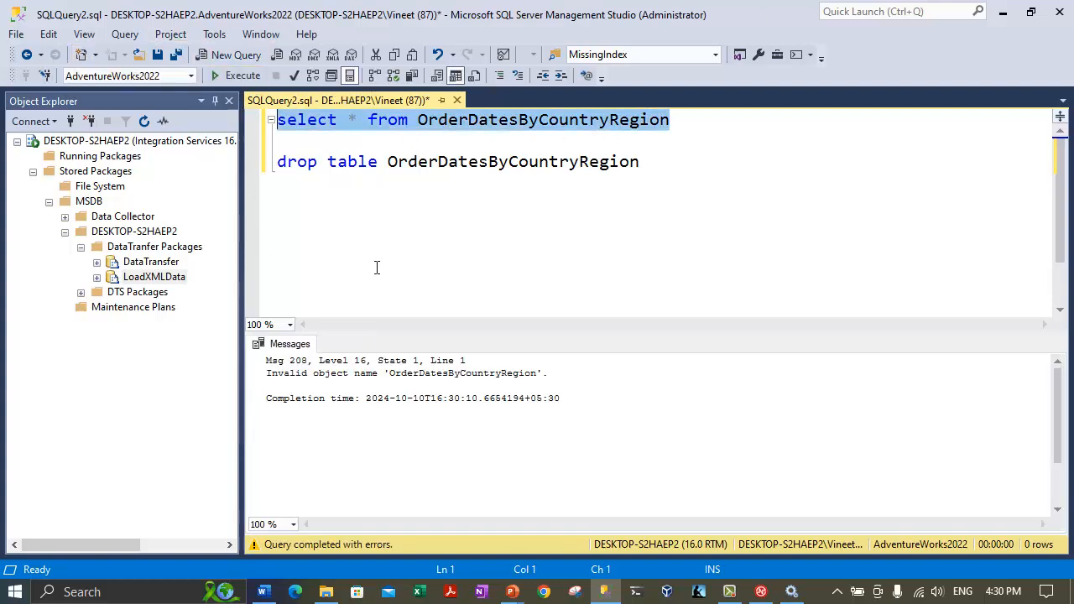
pyautogui.doubleClick(361, 369)
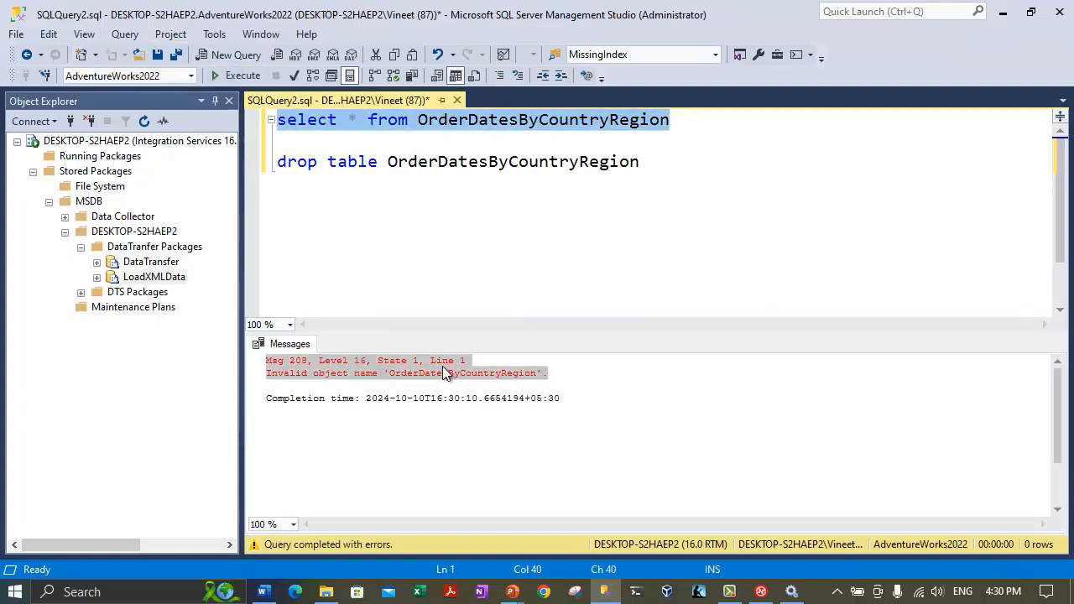
pyautogui.rightClick(154, 278)
# Run the stored LoadXMLData package, then close its progress log and the run utility.
pyautogui.click(214, 382)
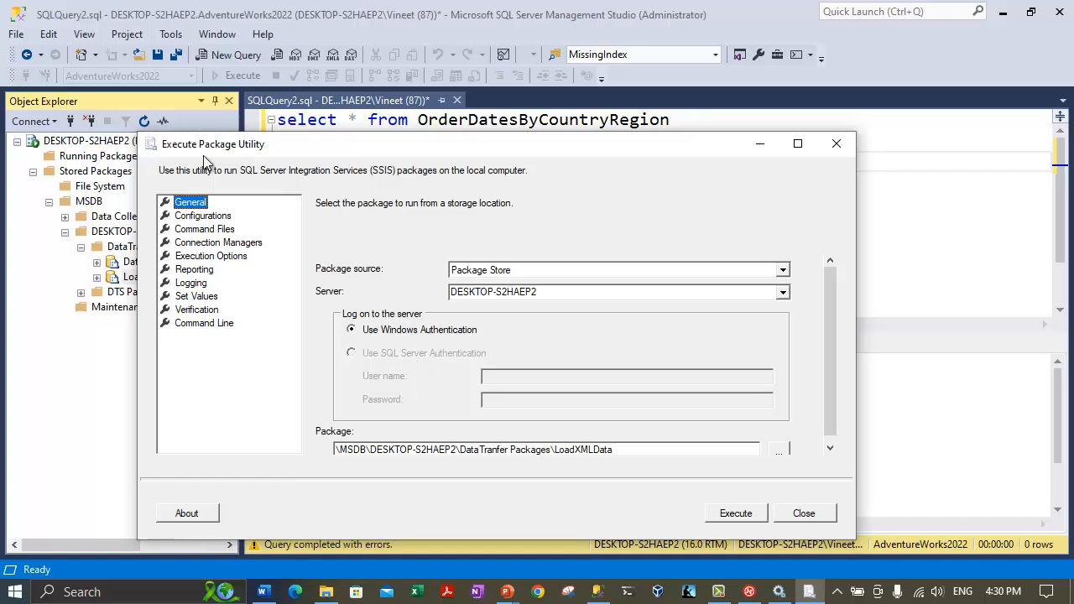
pyautogui.click(729, 517)
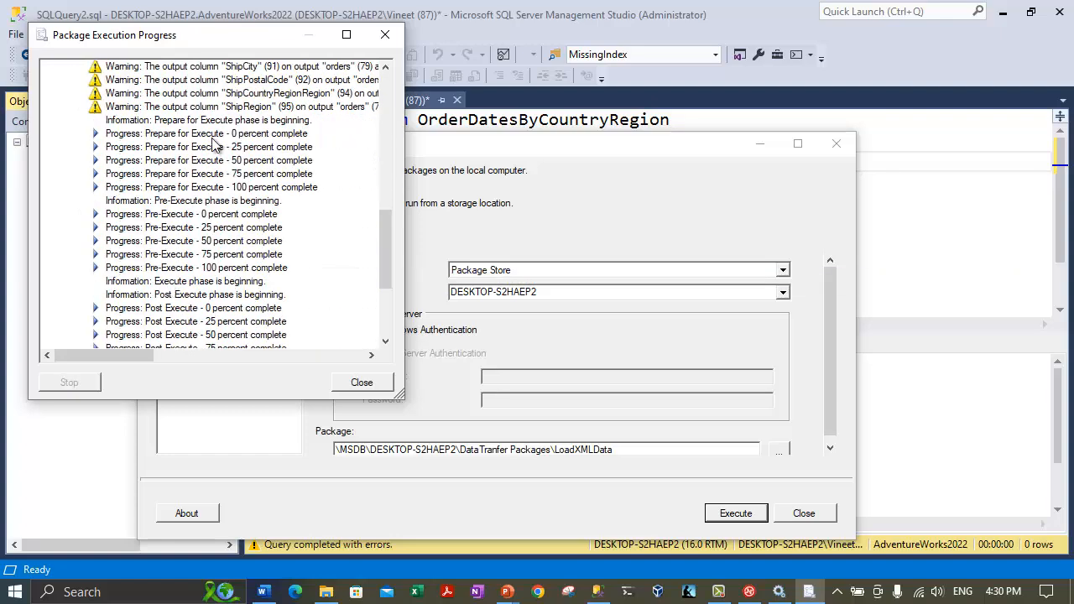
pyautogui.scroll(-8, 176, 282)
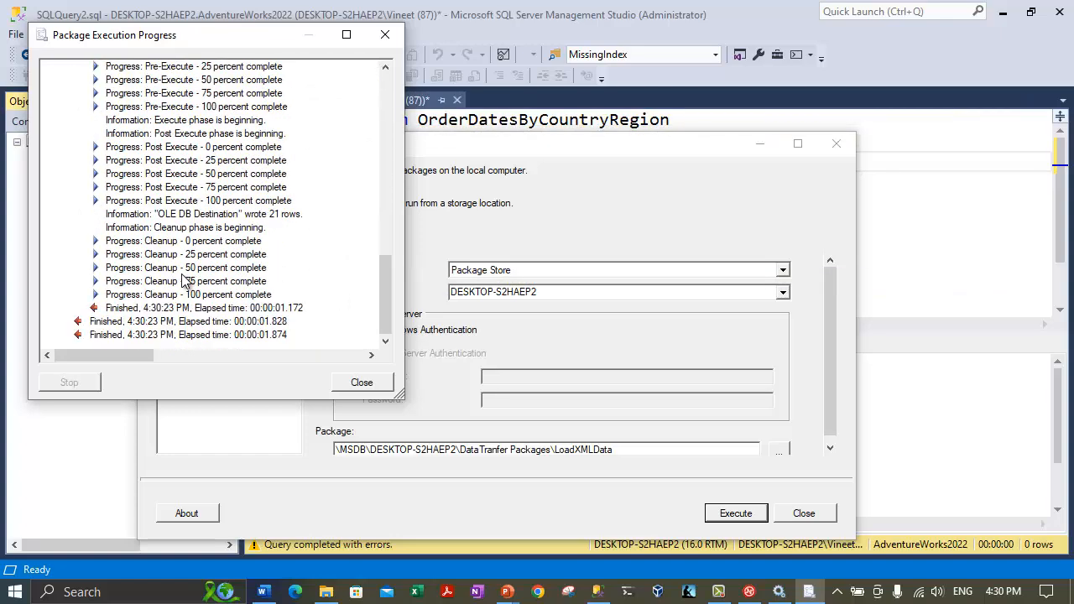
pyautogui.click(362, 382)
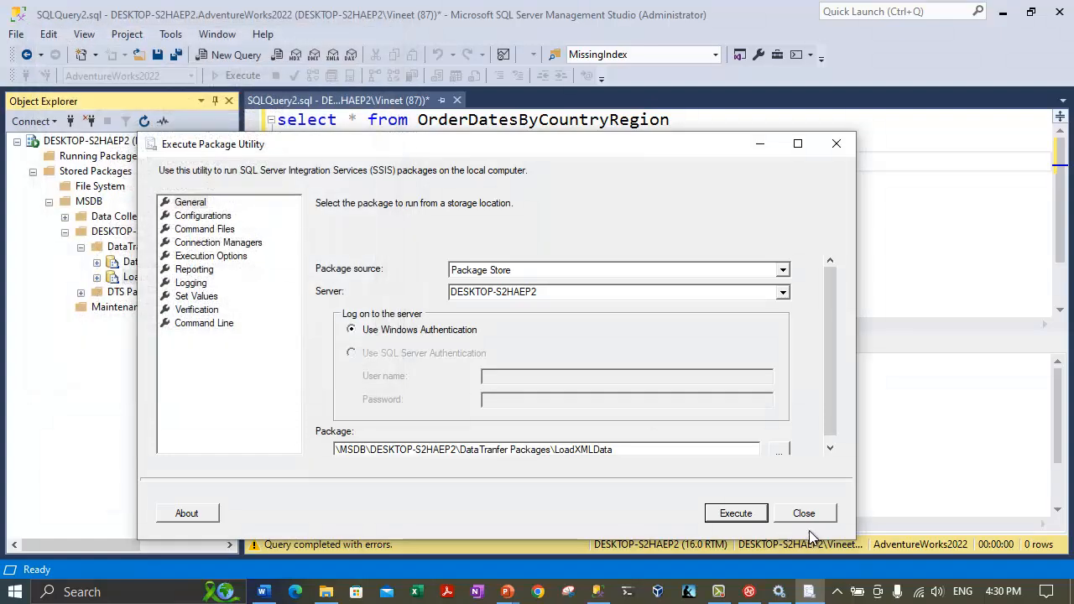
pyautogui.click(804, 513)
# Rerun the OrderDatesByCountryRegion select and review the 21 reloaded rows.
pyautogui.click(427, 164)
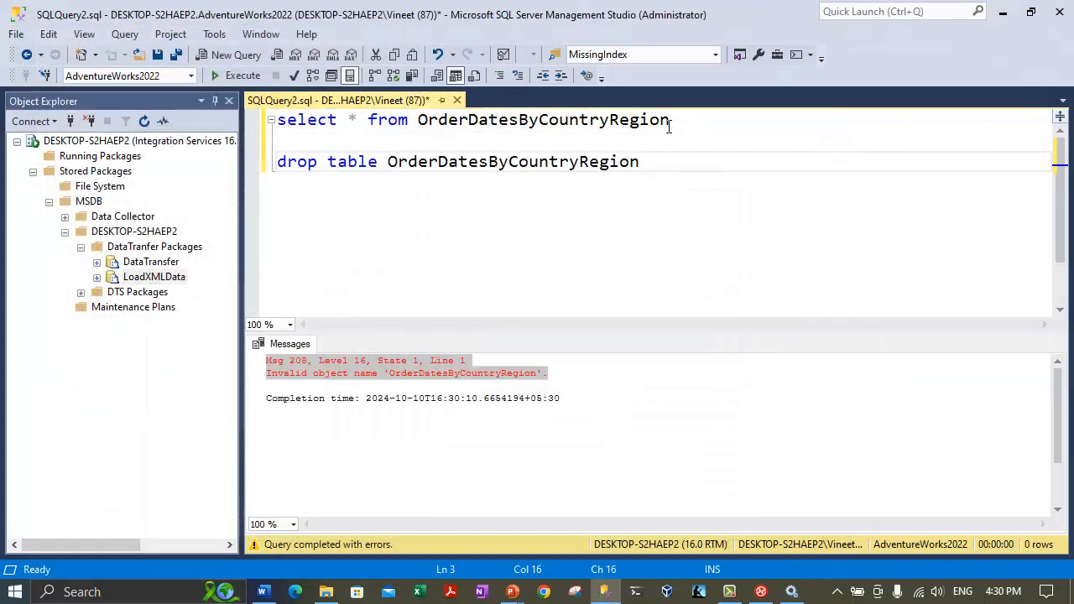
pyautogui.moveTo(670, 124); pyautogui.dragTo(262, 112)
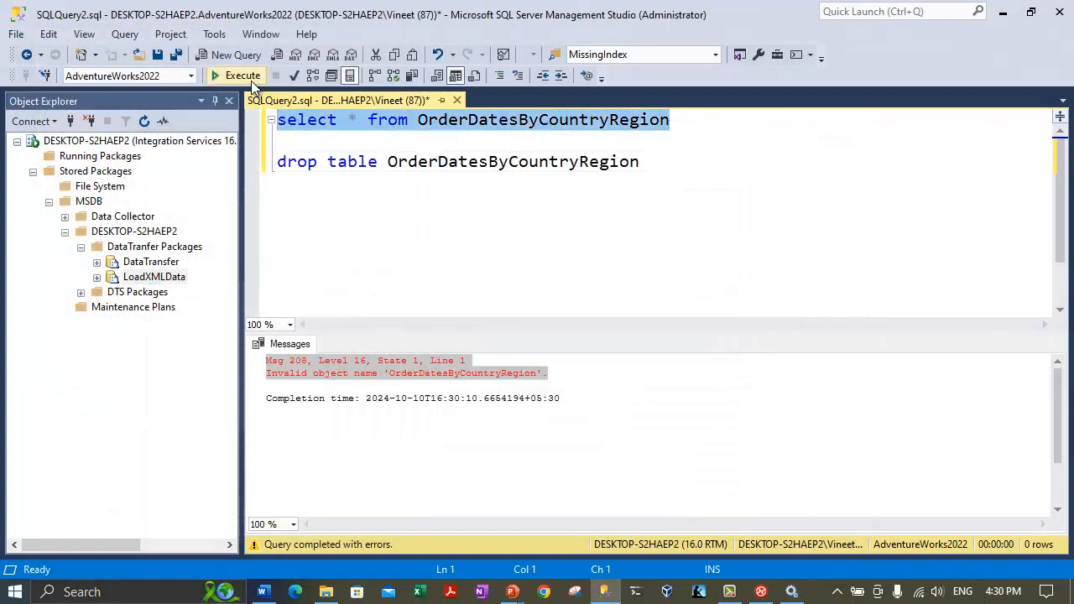
pyautogui.click(251, 81)
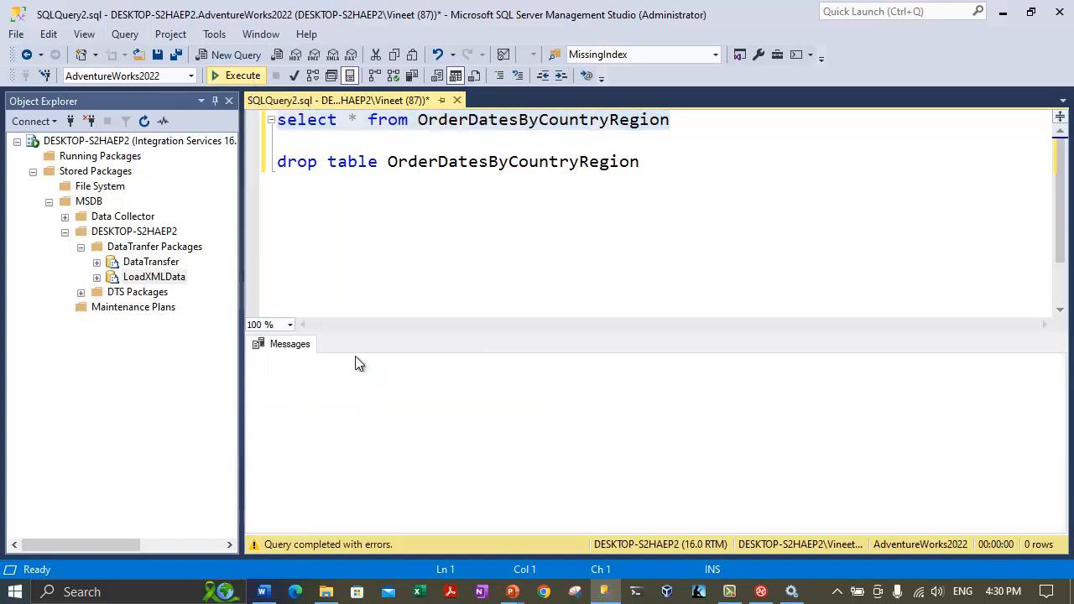
pyautogui.click(534, 427)
pyautogui.moveTo(377, 411); pyautogui.dragTo(618, 507)
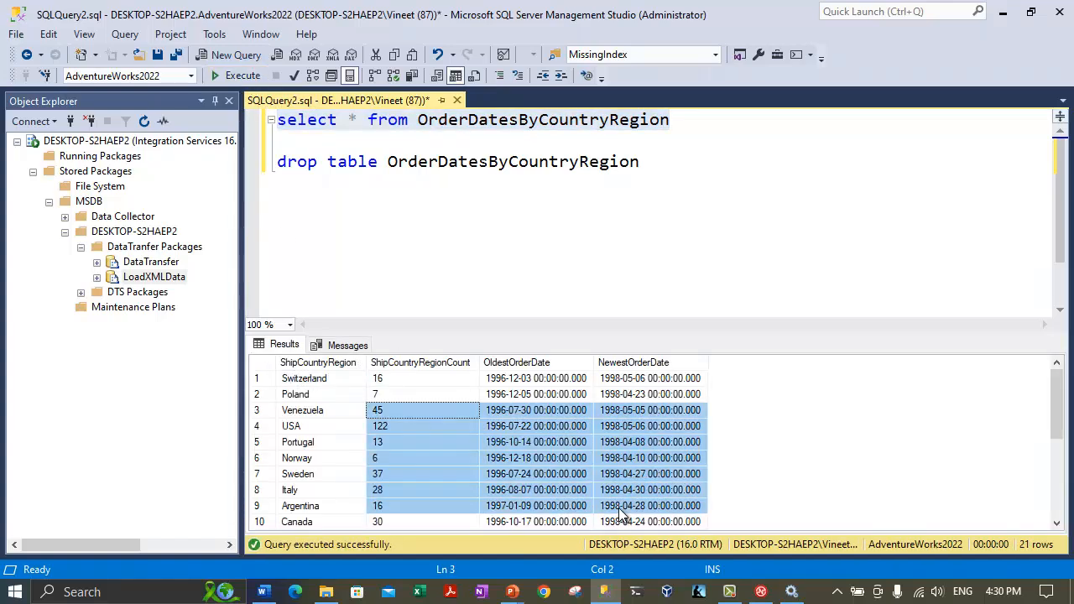
pyautogui.click(325, 247)
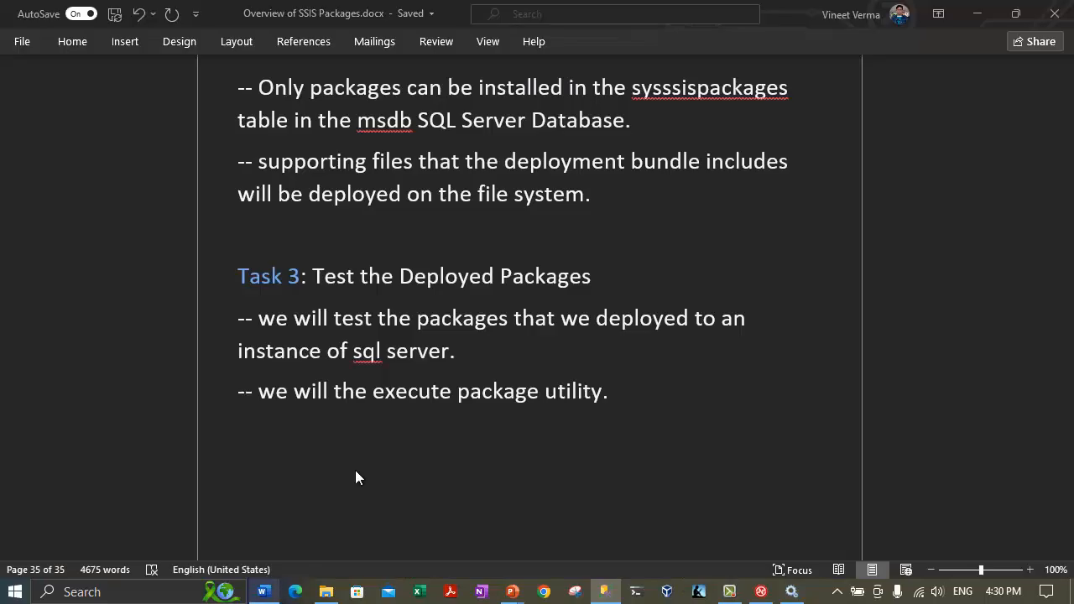
# Review the 'Task 3: Test the Deployed Packages' notes in the Word document.
pyautogui.click(264, 592)
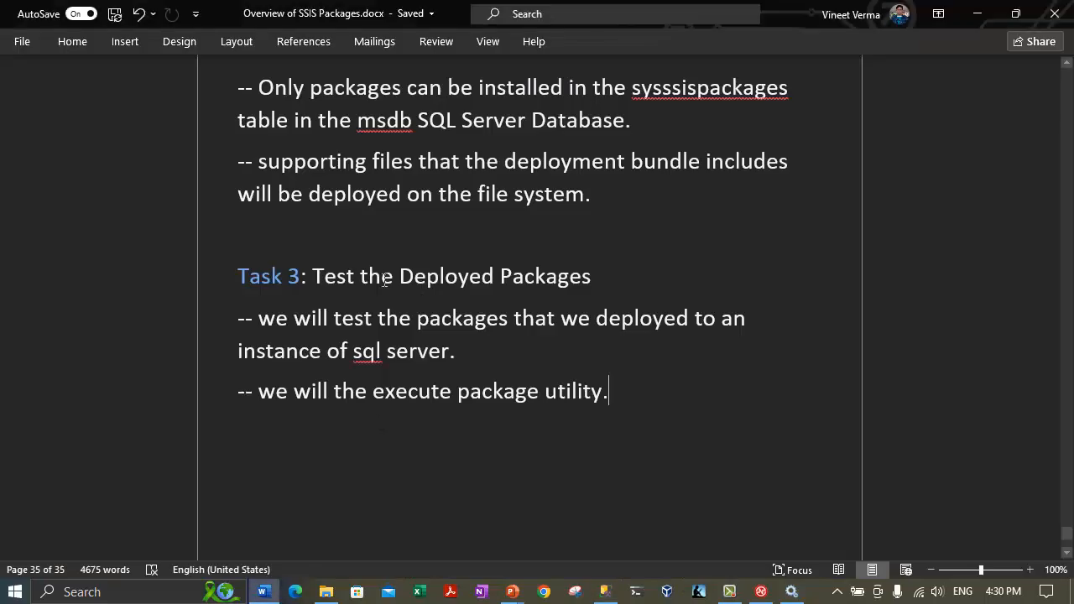
pyautogui.moveTo(236, 277); pyautogui.dragTo(628, 281)
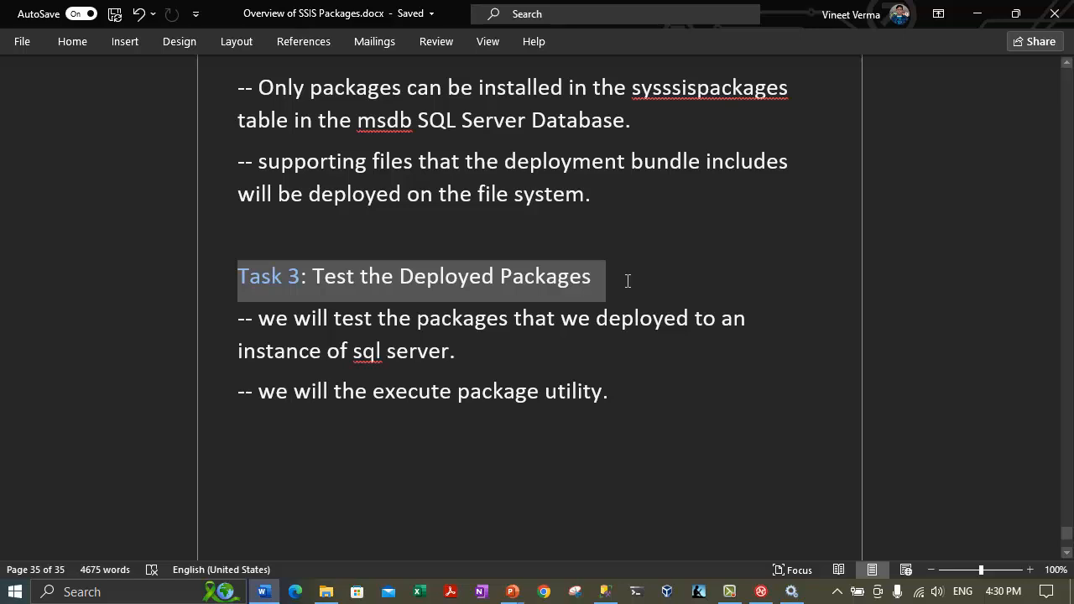
pyautogui.click(527, 390)
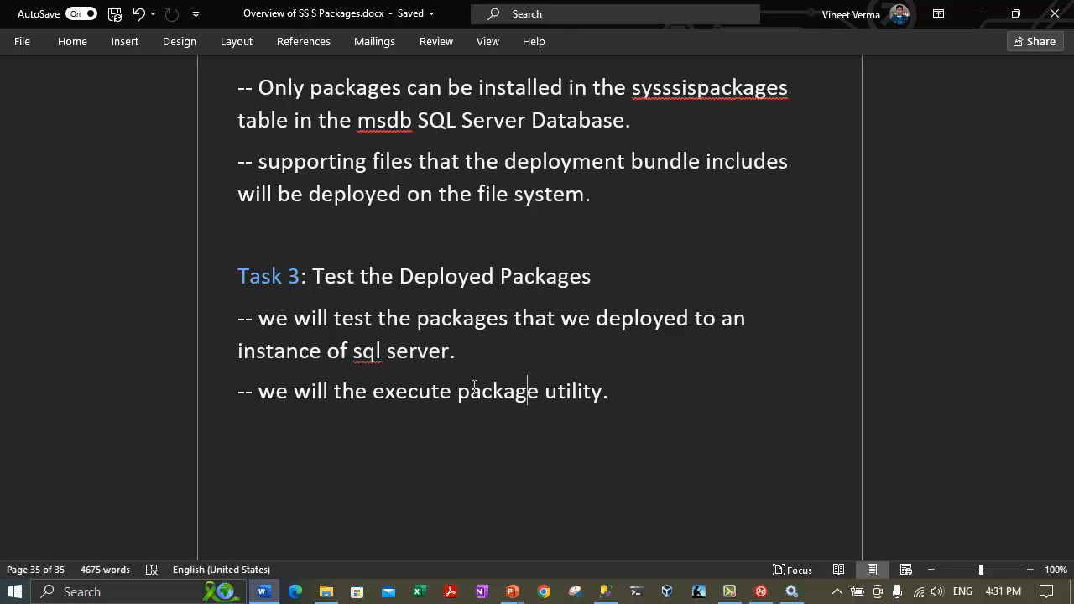
pyautogui.click(400, 276)
pyautogui.scroll(10, 347, 312)
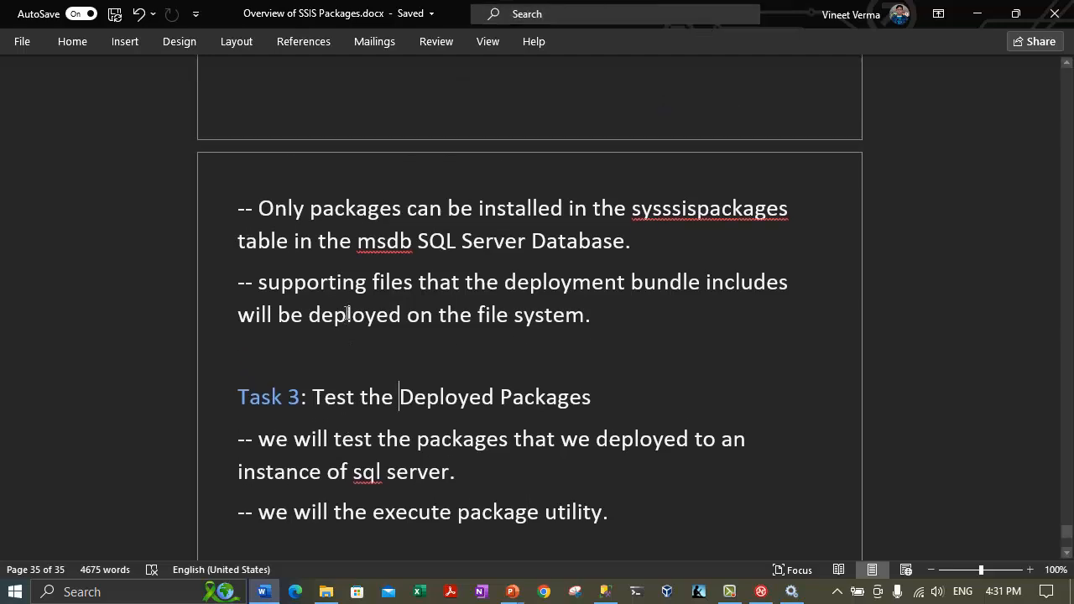
pyautogui.scroll(3, 346, 312)
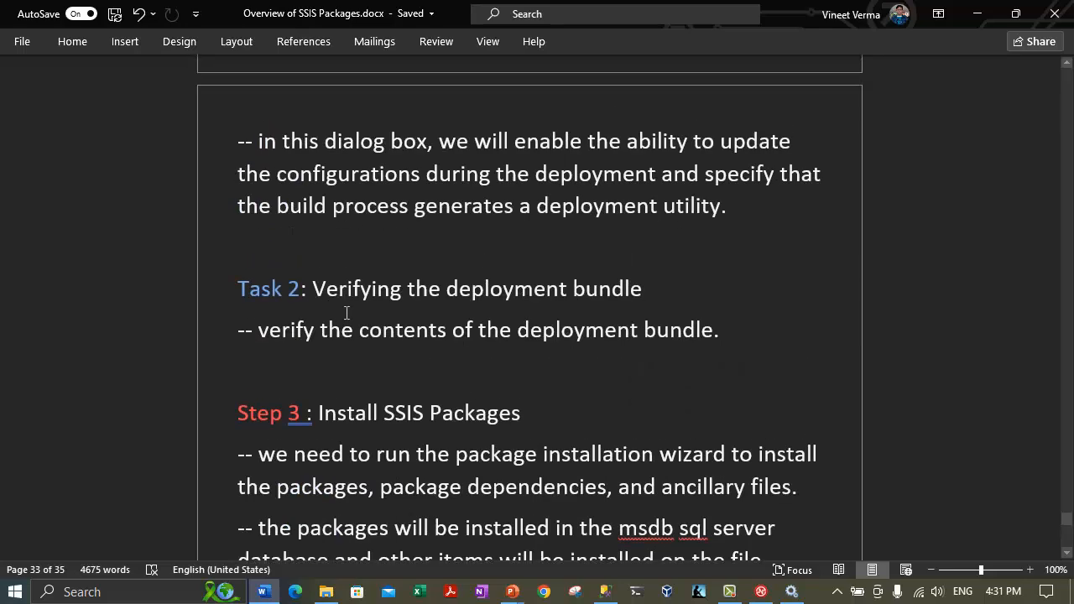
pyautogui.scroll(-3, 346, 312)
pyautogui.moveTo(318, 254); pyautogui.dragTo(527, 254)
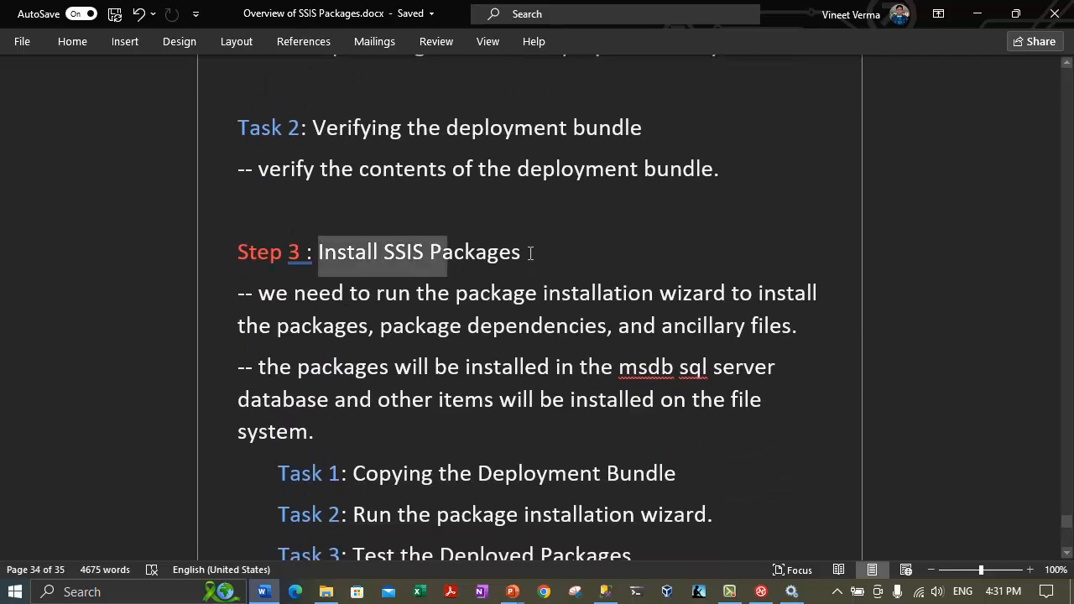
pyautogui.scroll(-14, 357, 327)
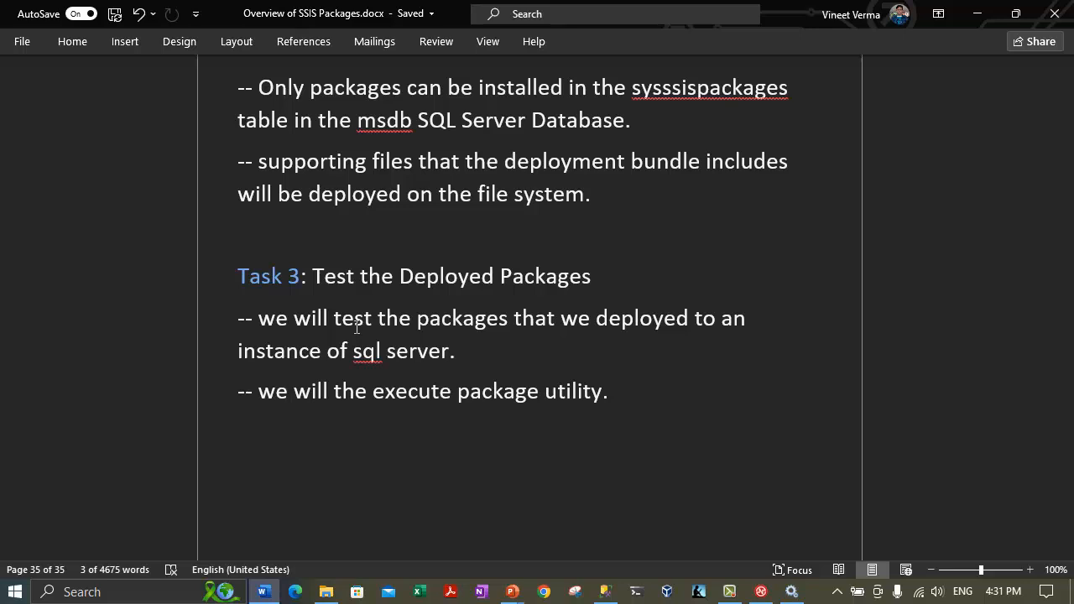
# Minimize Word and show the 'Integration Services ETL Project Tutorial Part - 12' title slide.
pyautogui.click(980, 18)
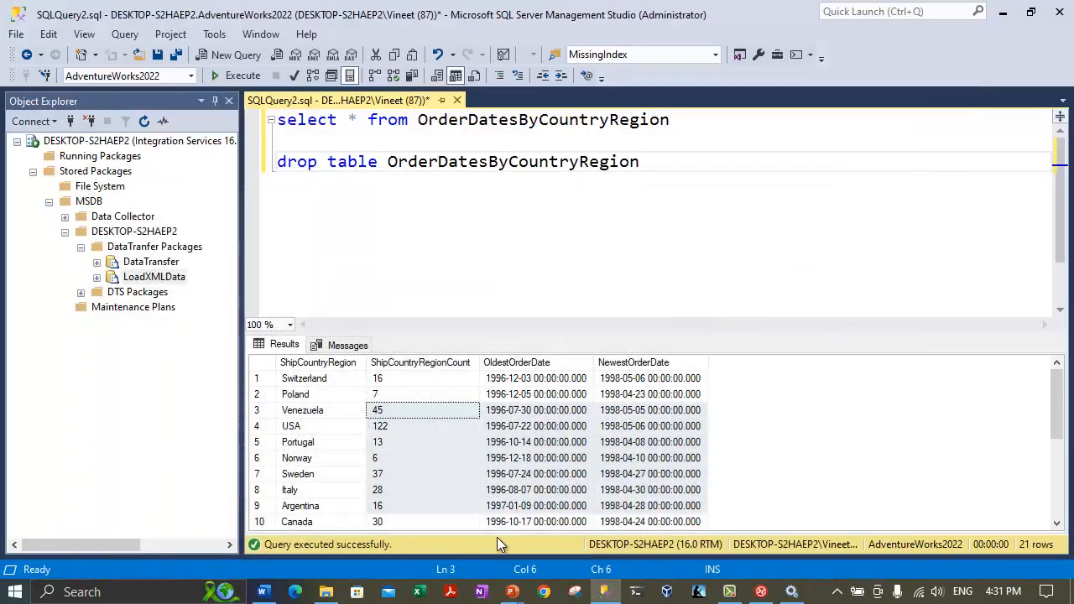
pyautogui.moveTo(513, 592)
pyautogui.click(595, 524)
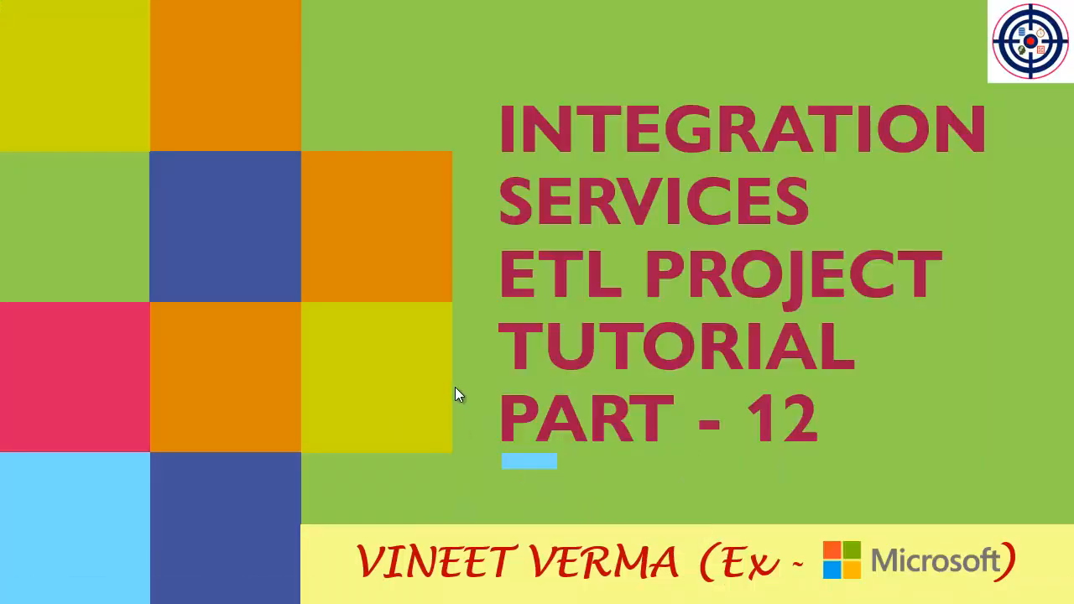